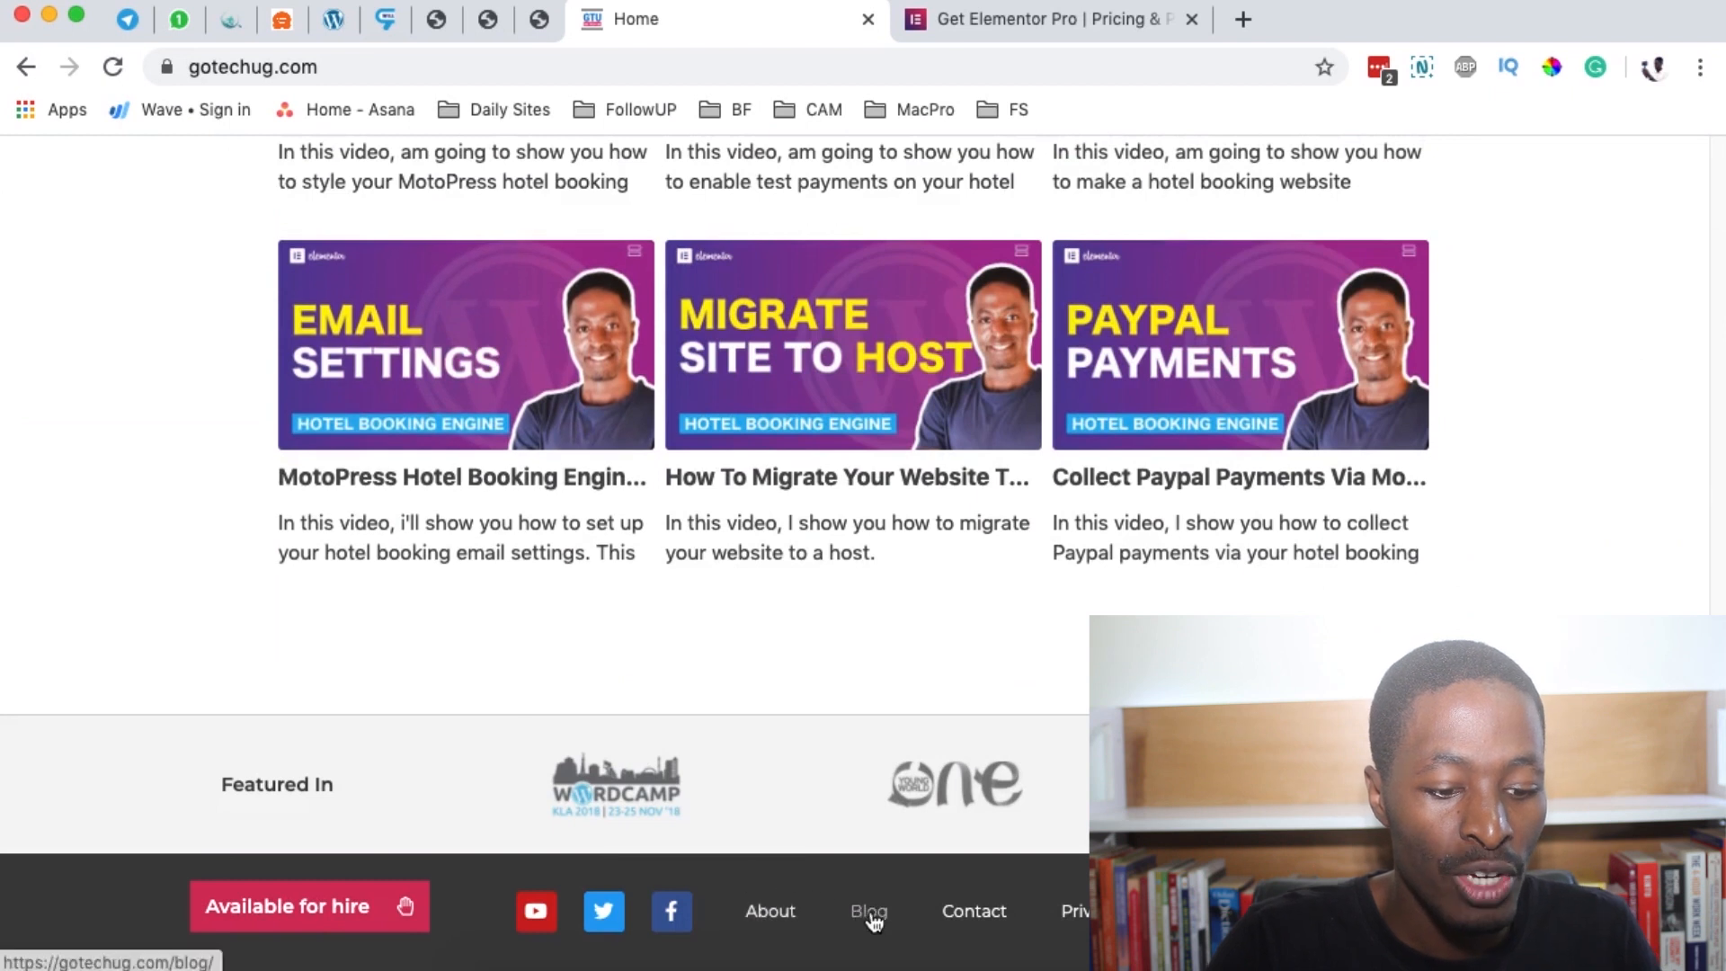
# Open the site's Blog page and look through its list of posts down to the page numbers.
pyautogui.click(870, 916)
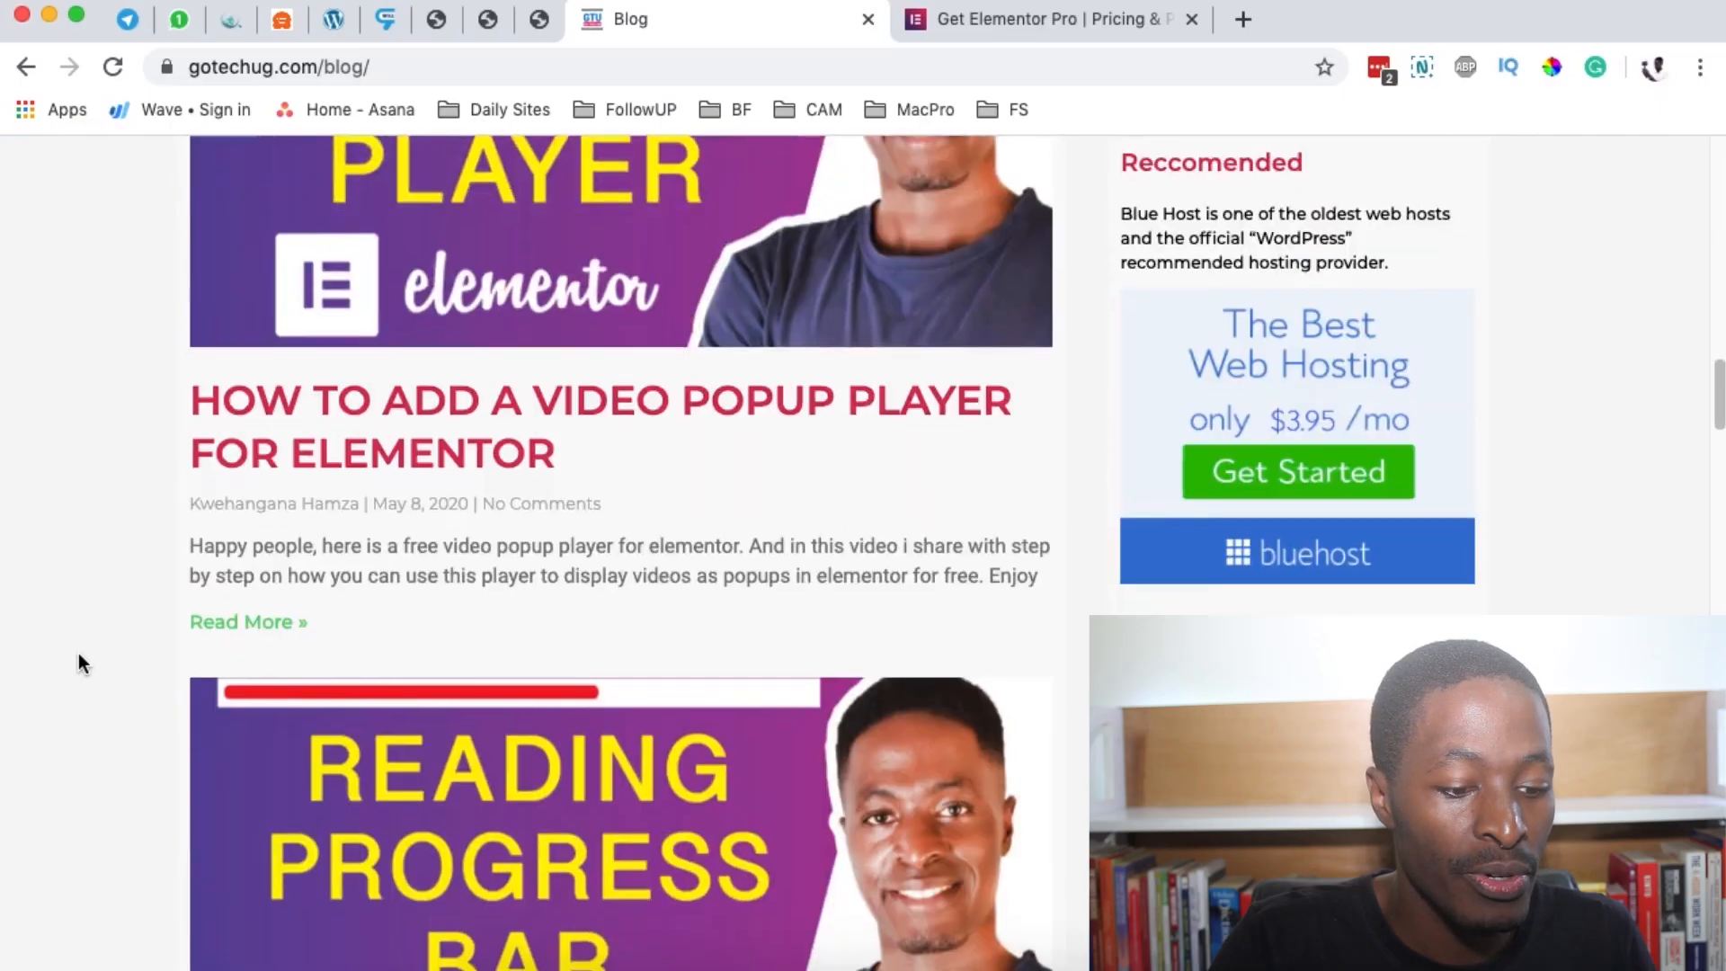
pyautogui.scroll(-3, 79, 653)
pyautogui.scroll(-12, 78, 654)
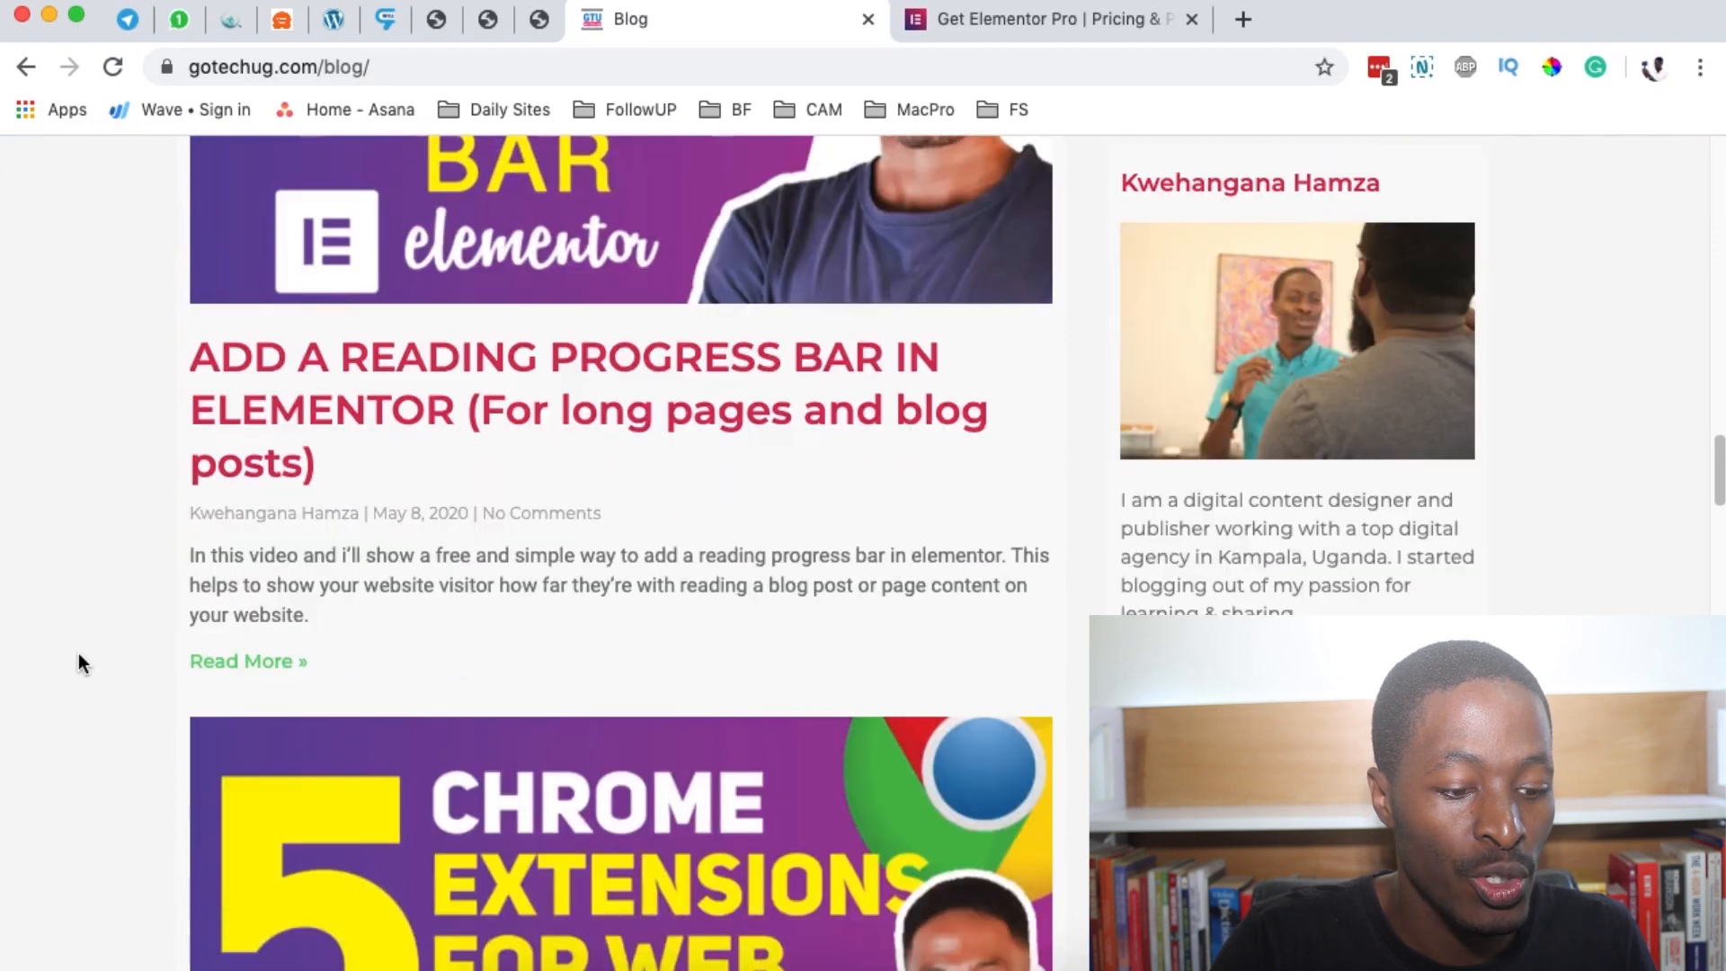
pyautogui.scroll(-15, 78, 664)
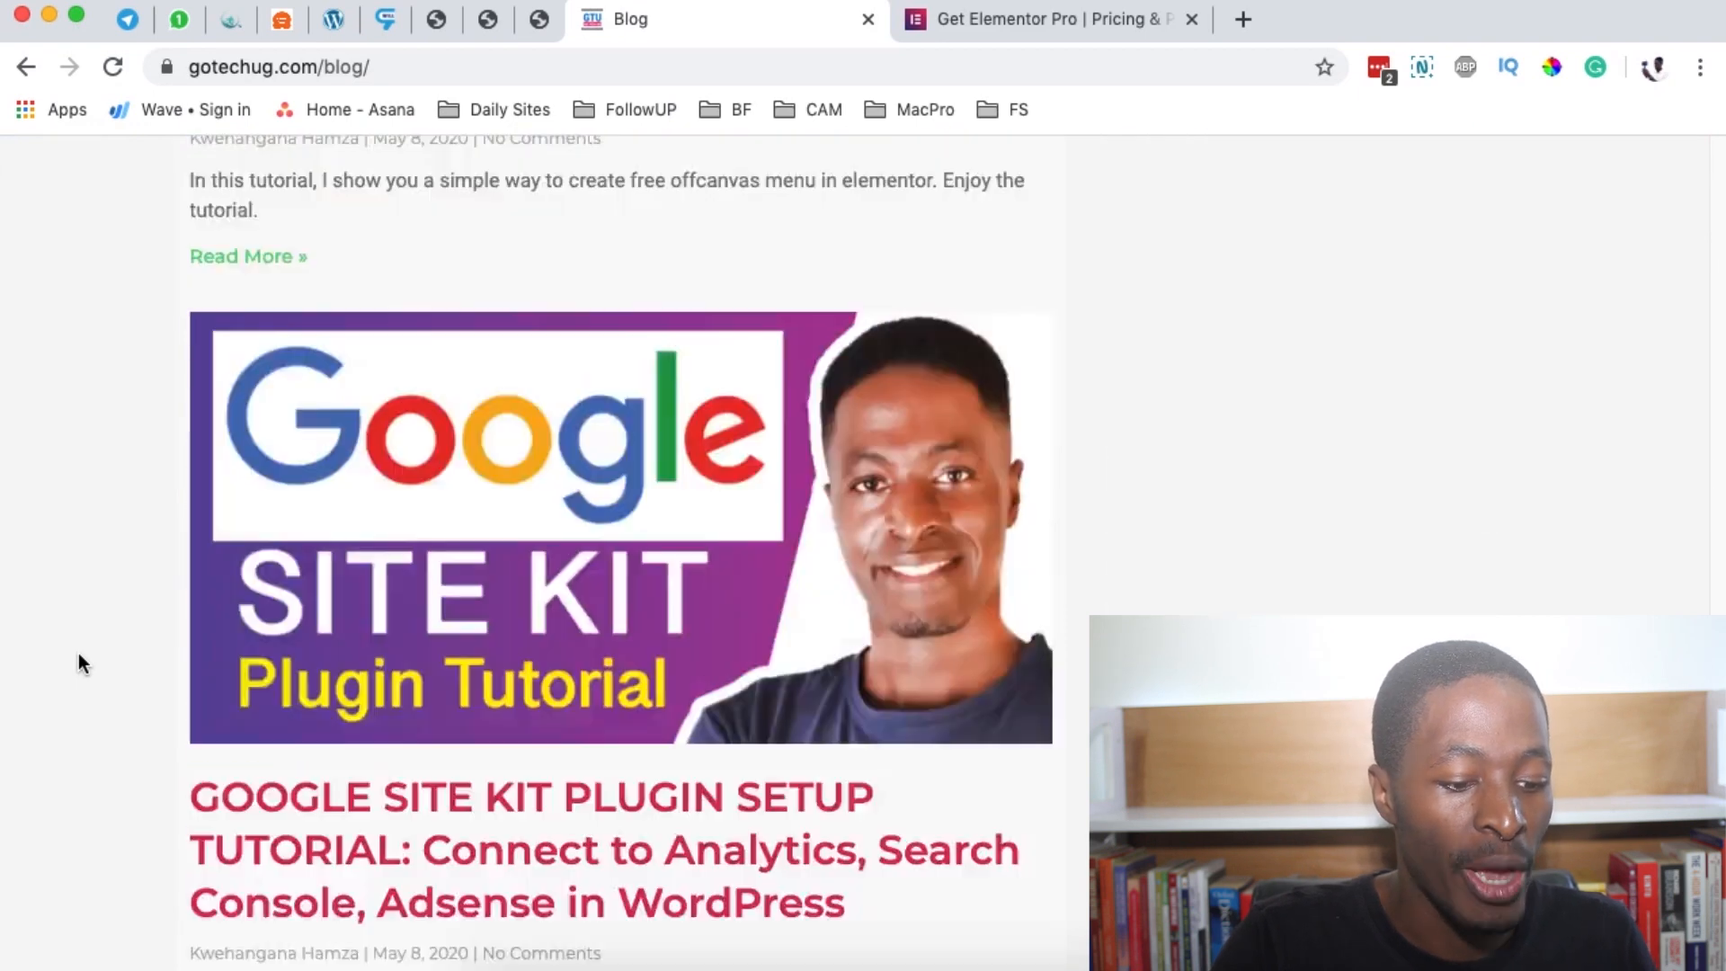
pyautogui.scroll(-10, 80, 661)
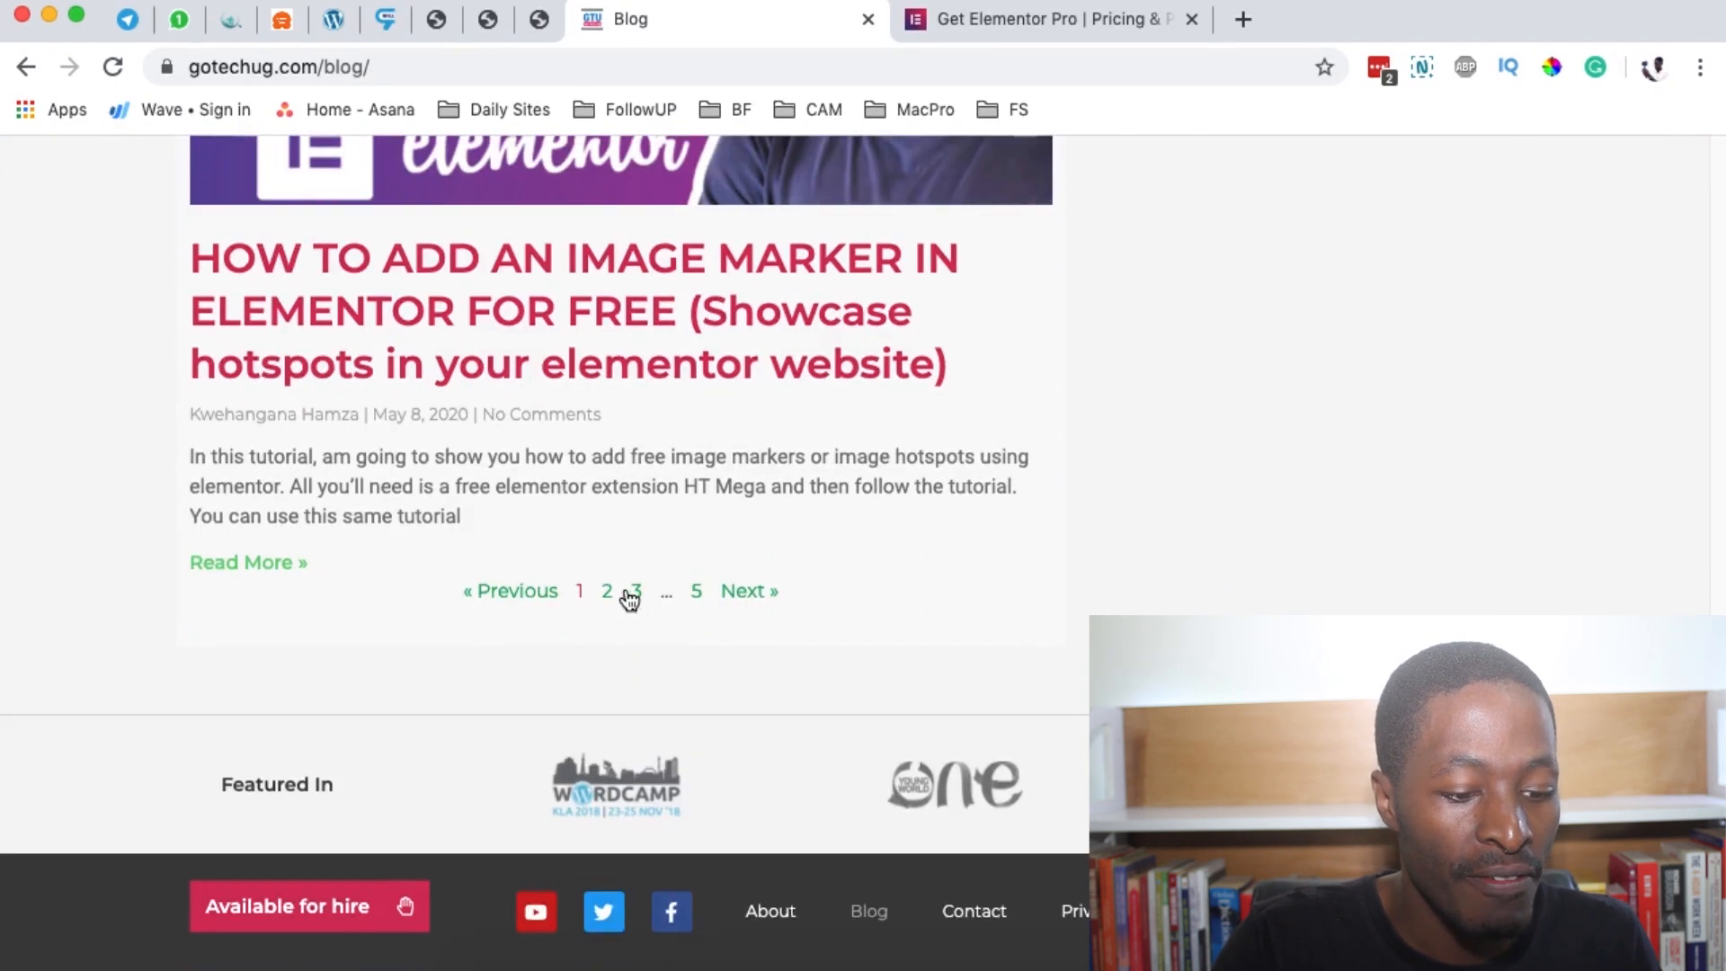
# Open page 5 of the blog and examine its posts and the sidebar lists beside them.
pyautogui.click(696, 594)
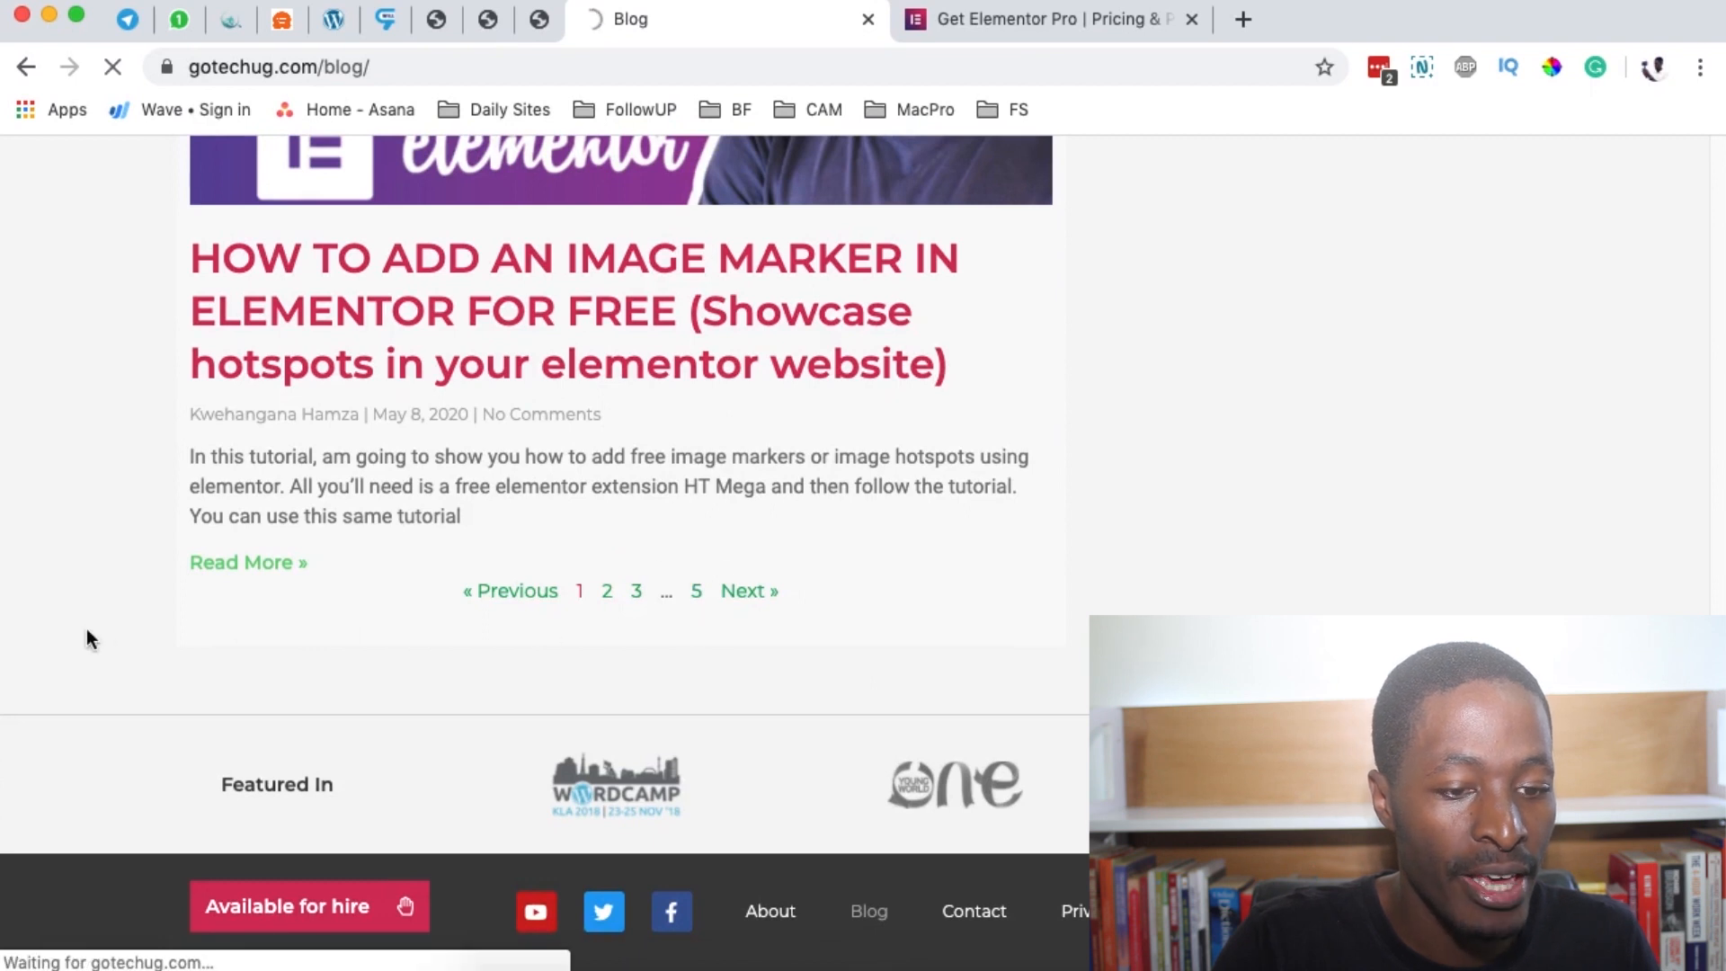
pyautogui.scroll(-10, 90, 634)
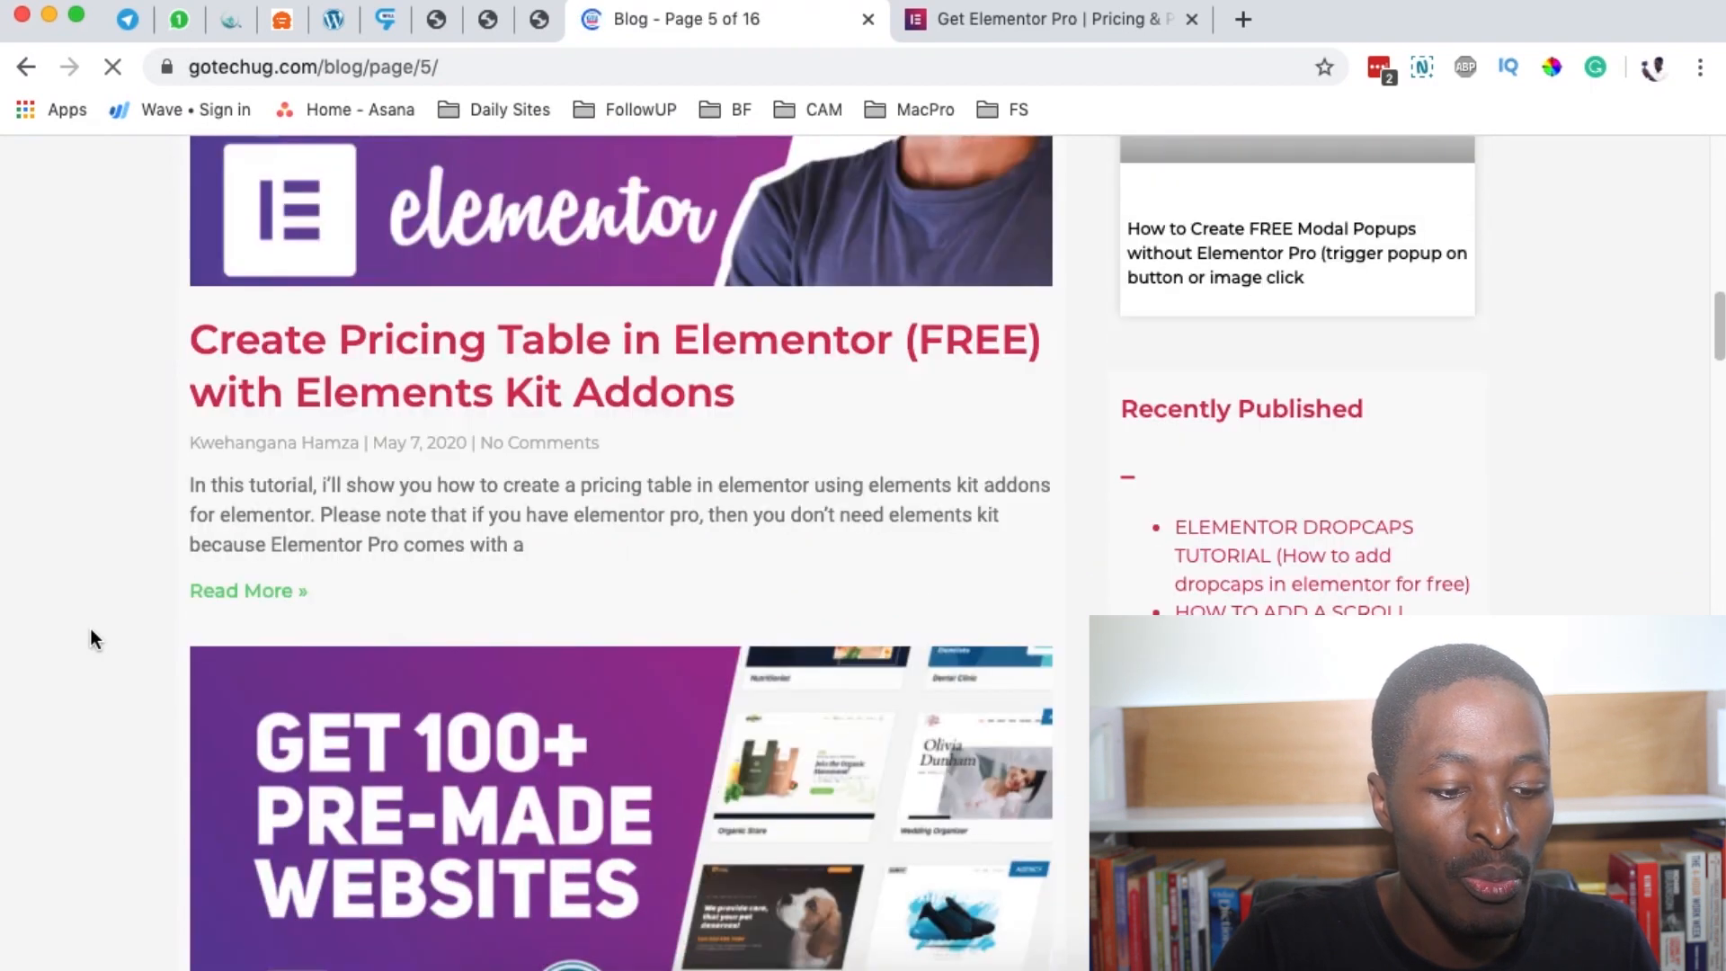
pyautogui.scroll(-8, 91, 632)
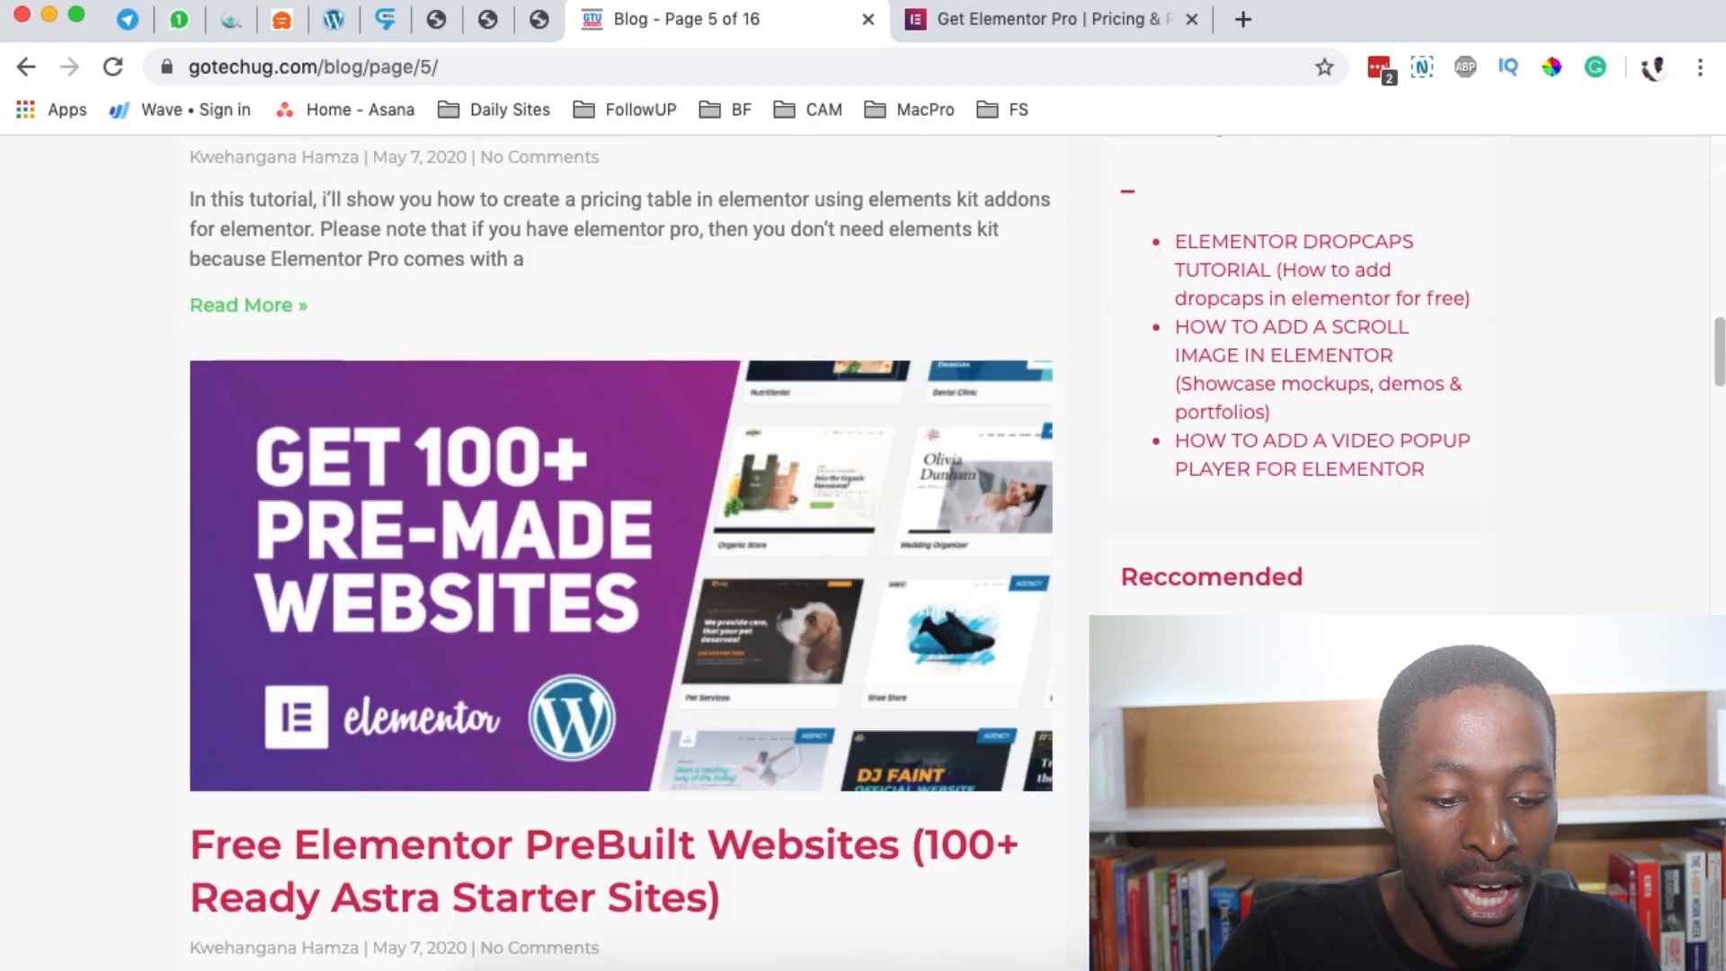
pyautogui.scroll(-10, 1487, 504)
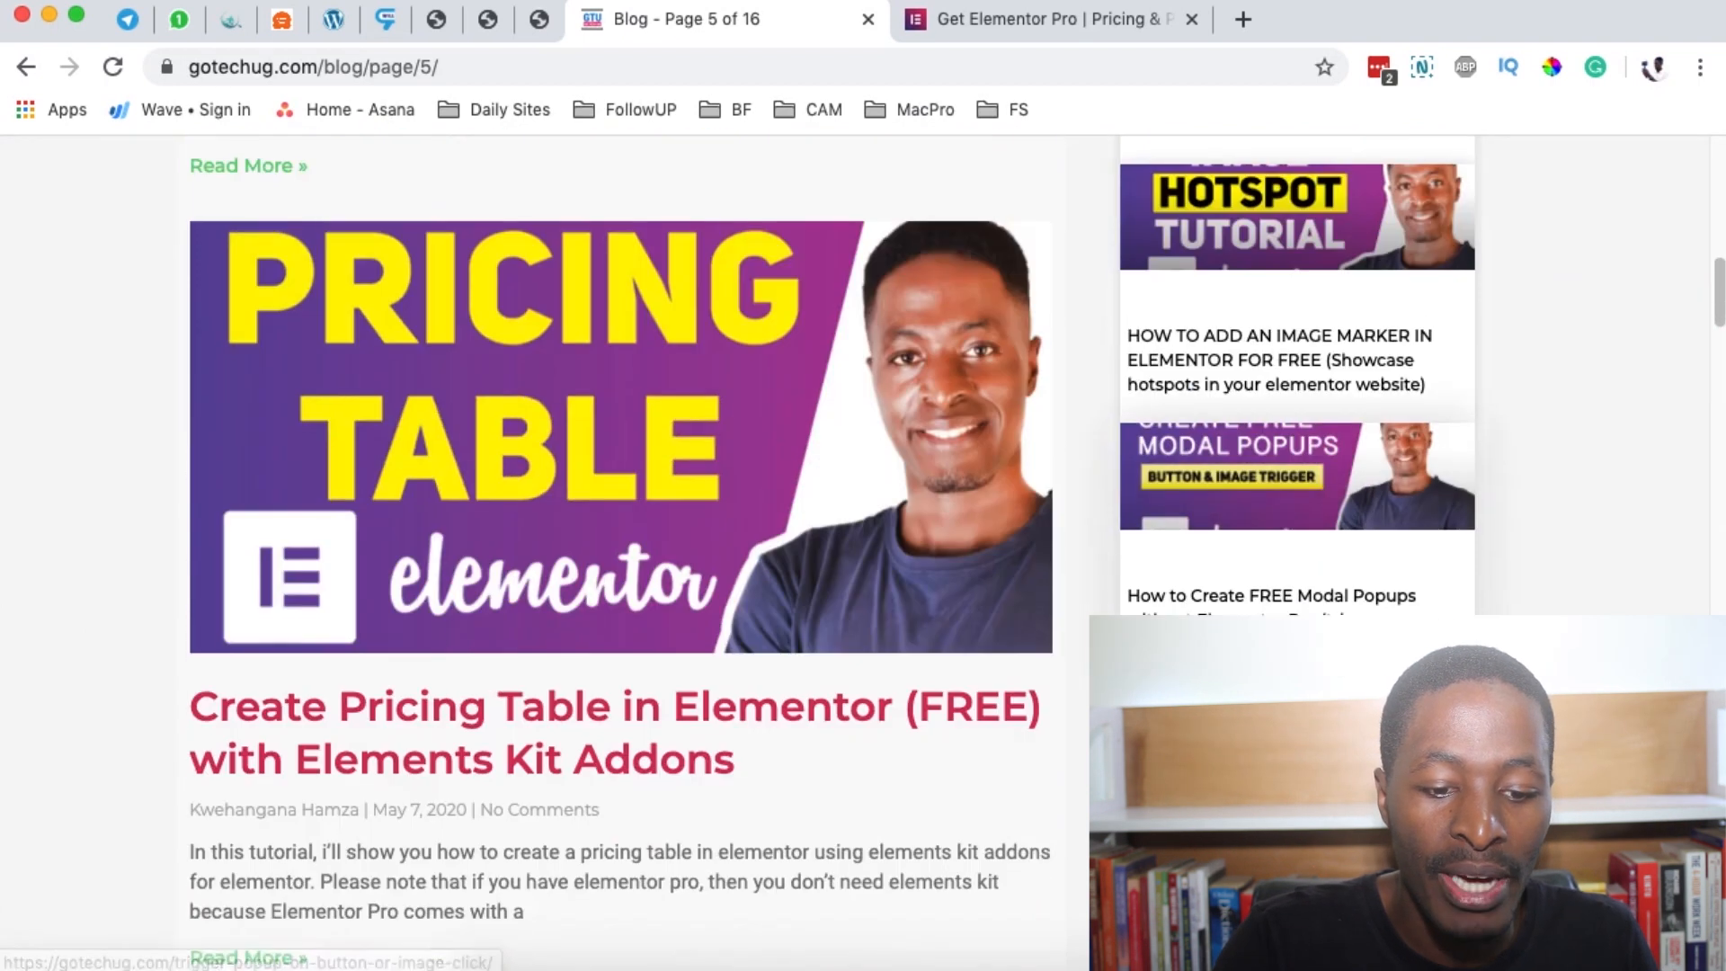
pyautogui.scroll(-1, 737, 553)
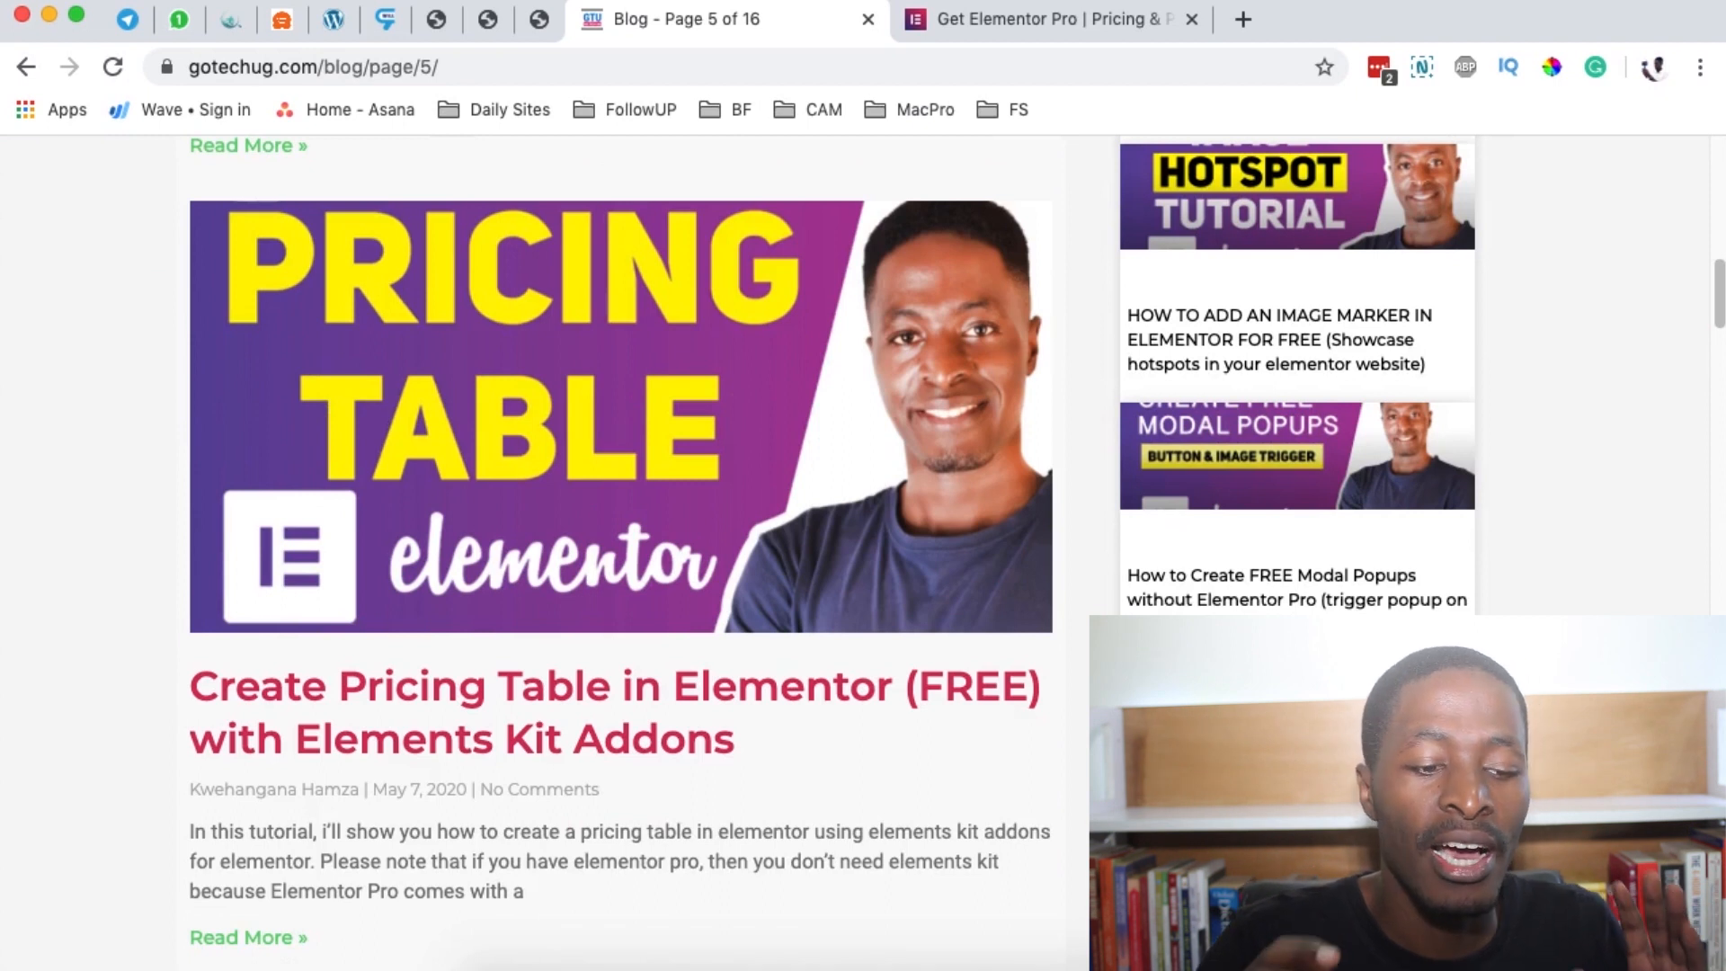
pyautogui.scroll(-9, 851, 709)
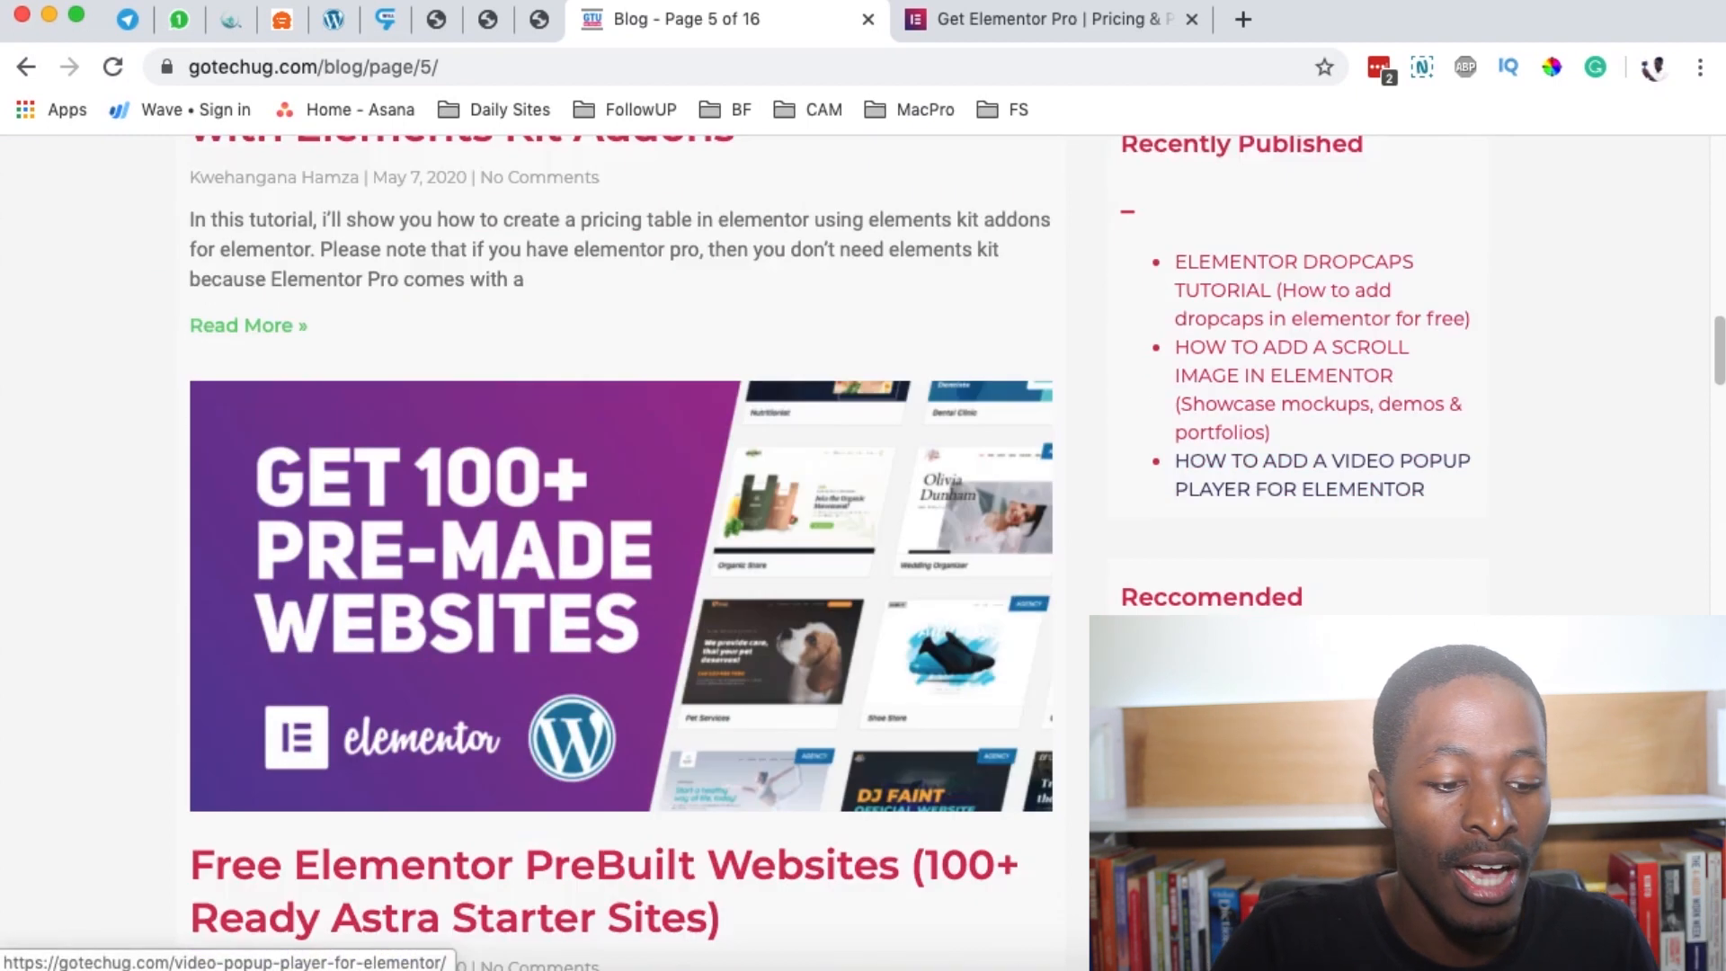
# Open the "Free Elementor PreBuilt Websites" post and examine its breadcrumb, article text, embedded video, related posts, subscription form and author box.
pyautogui.click(423, 750)
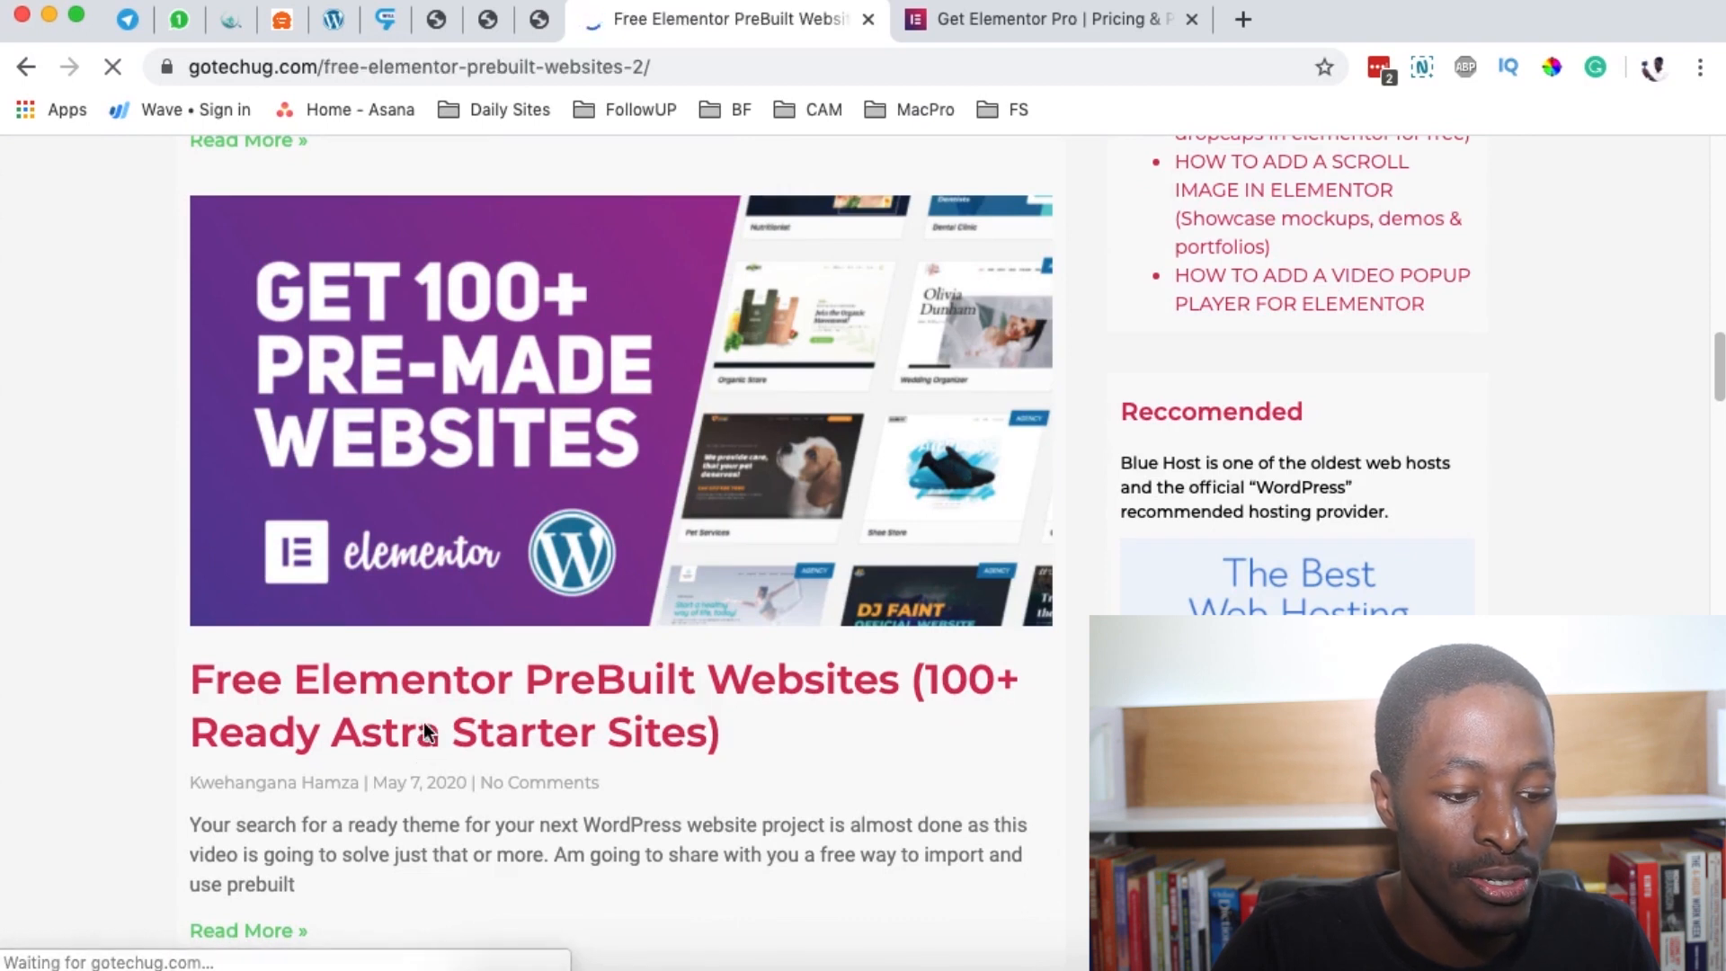
pyautogui.scroll(-3, 106, 615)
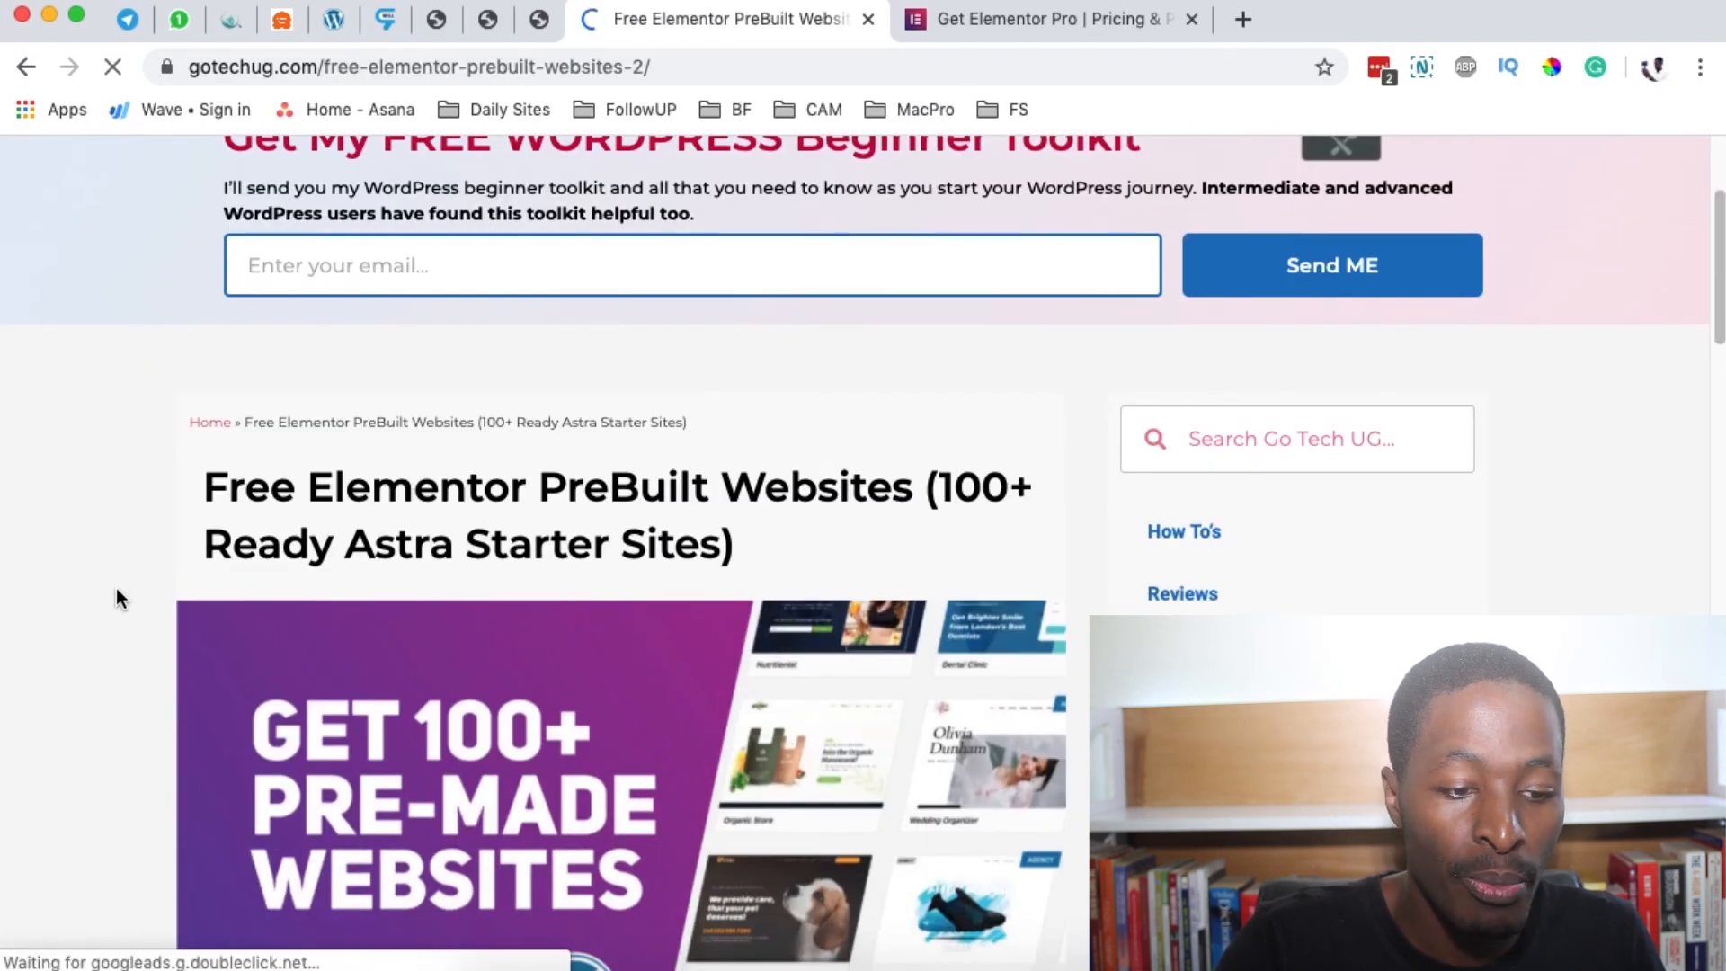
pyautogui.moveTo(723, 423); pyautogui.dragTo(232, 414)
pyautogui.scroll(-6, 270, 495)
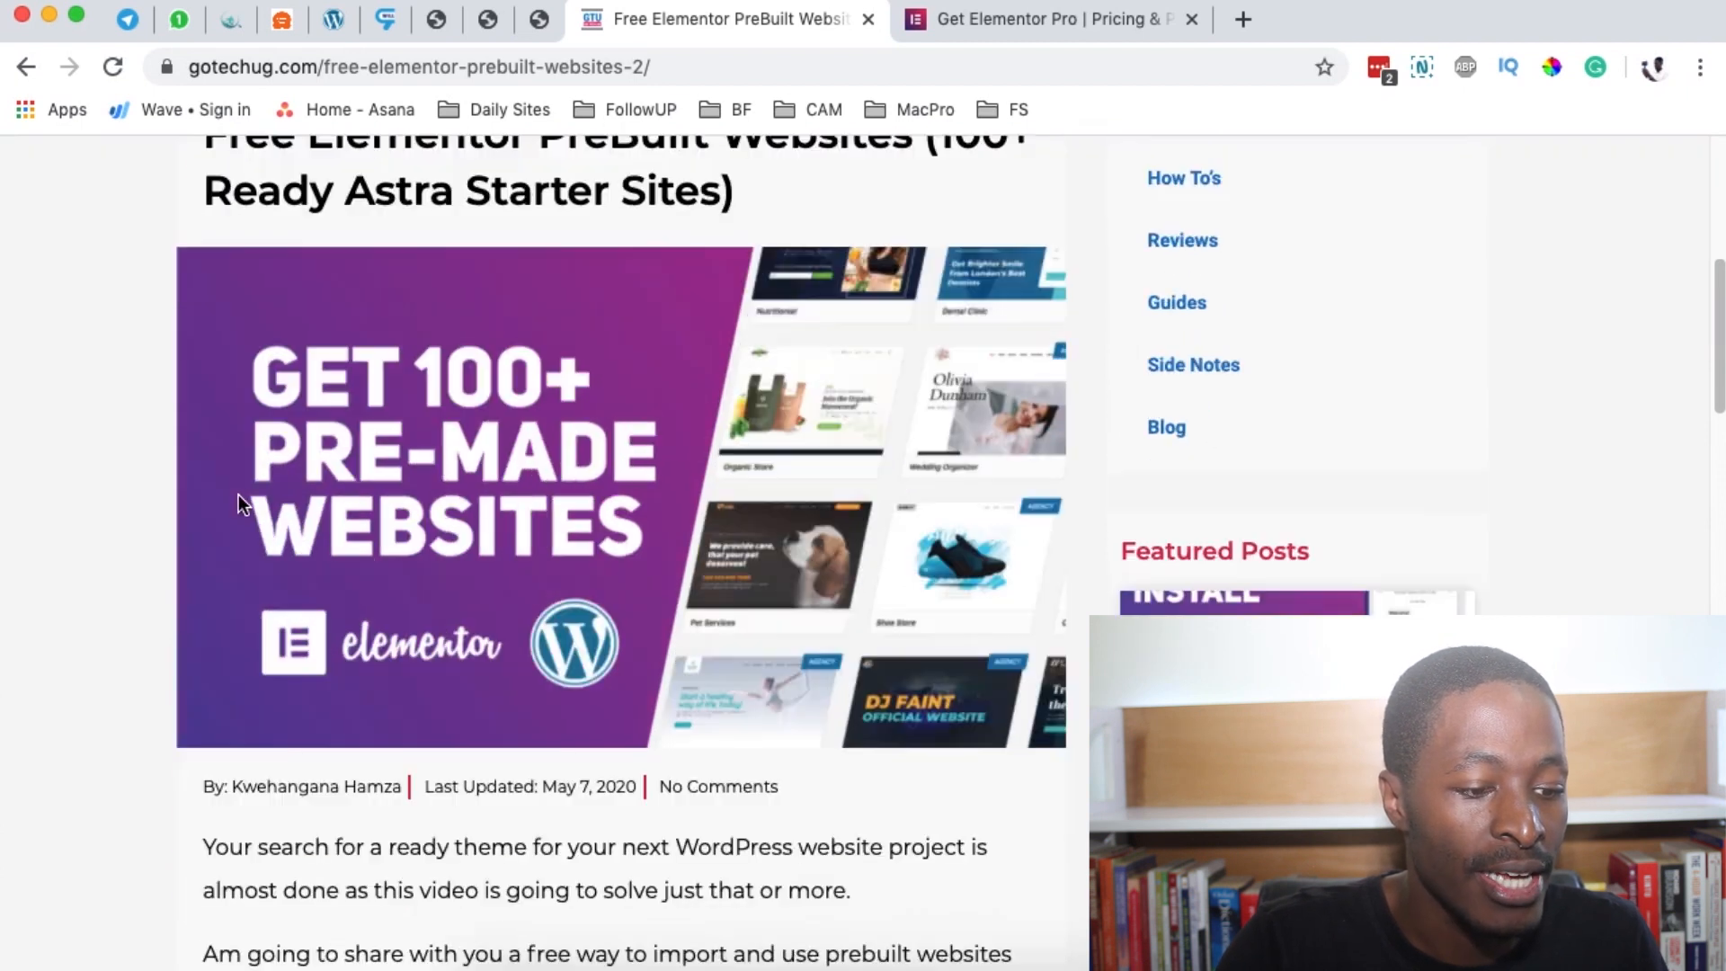
pyautogui.scroll(-15, 888, 591)
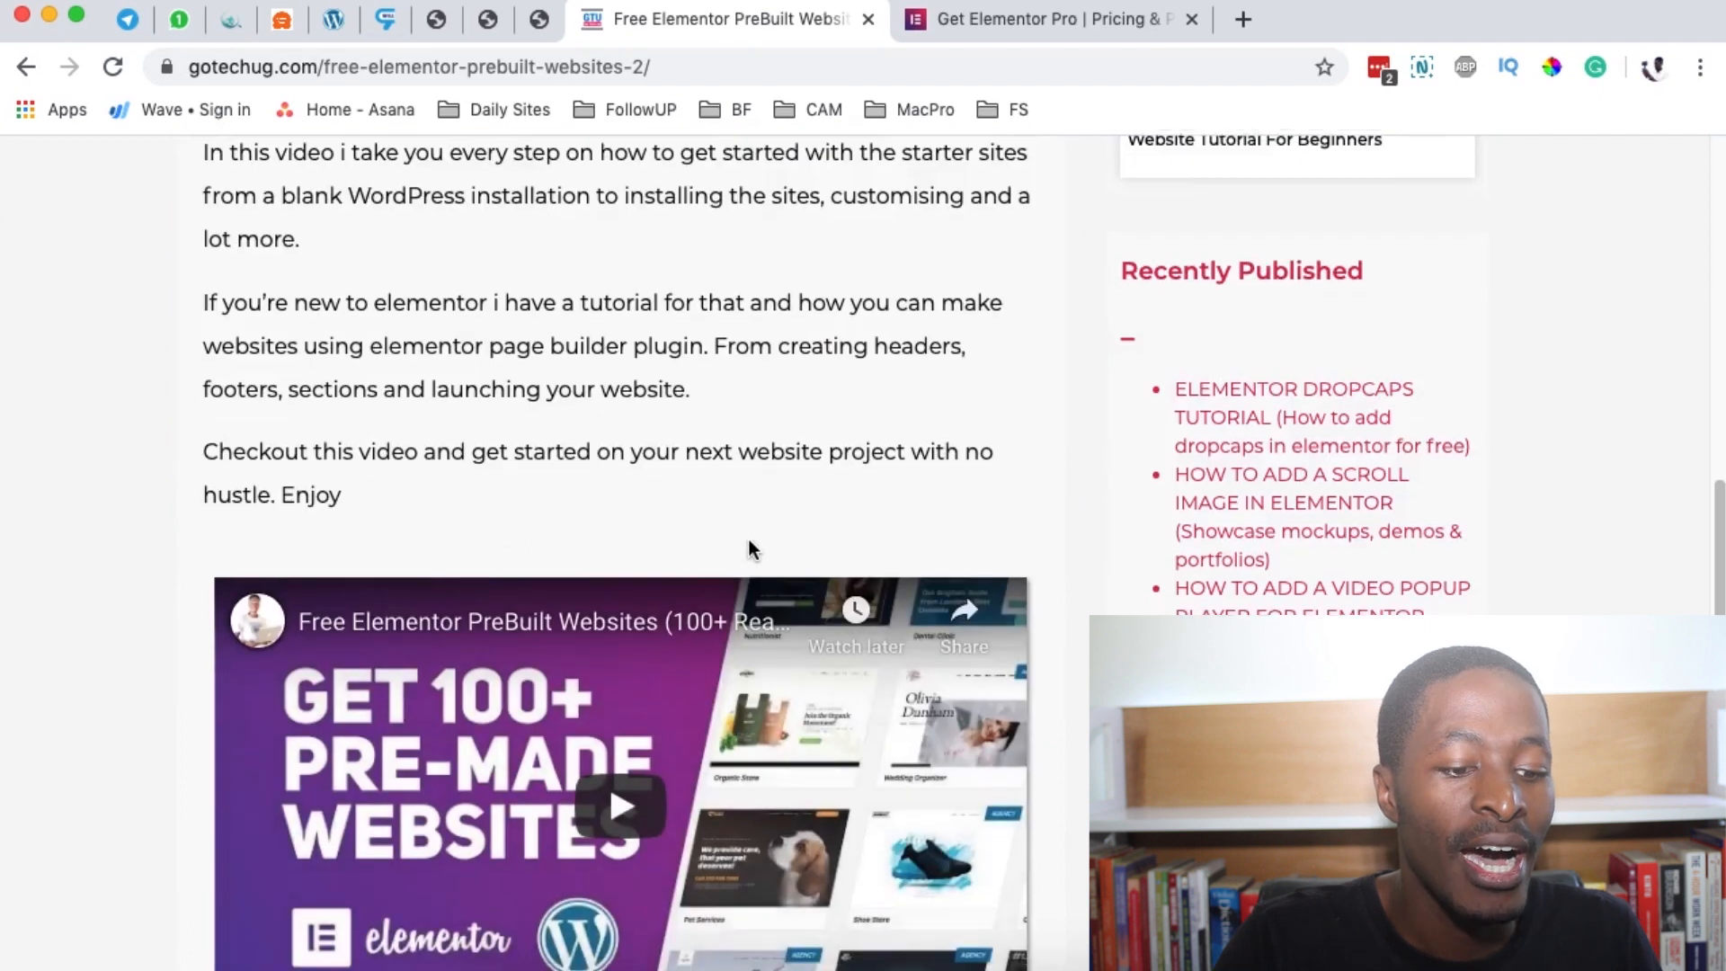
pyautogui.scroll(4, 753, 550)
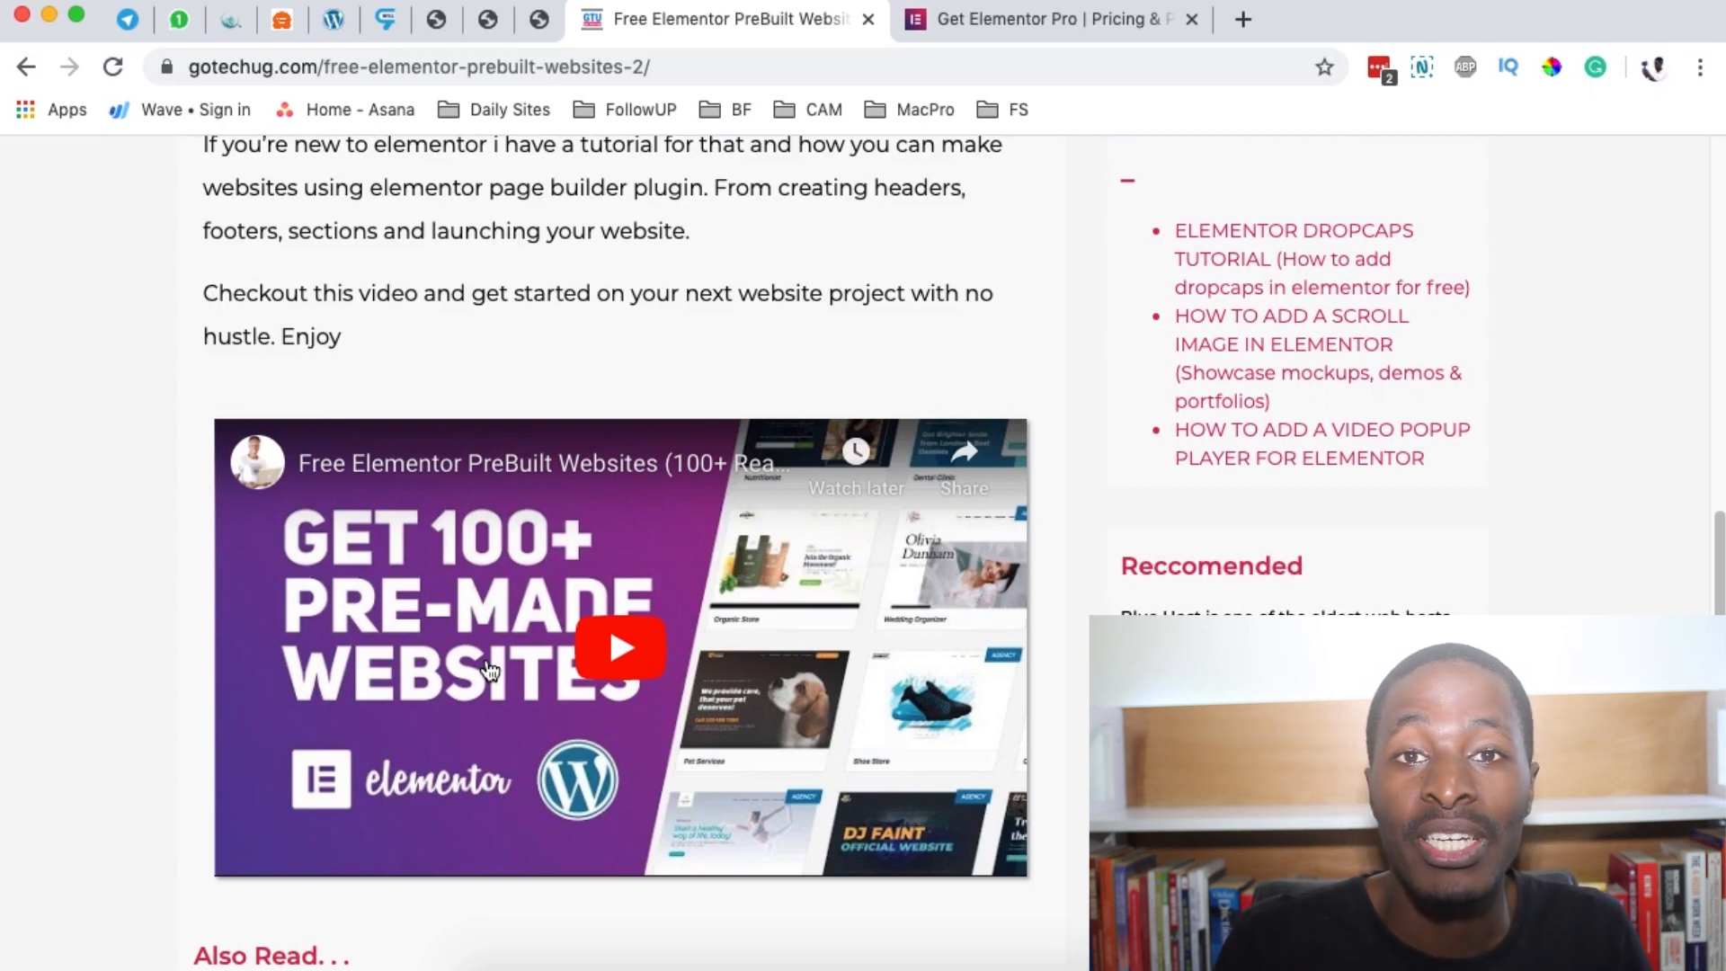
pyautogui.scroll(-6, 490, 670)
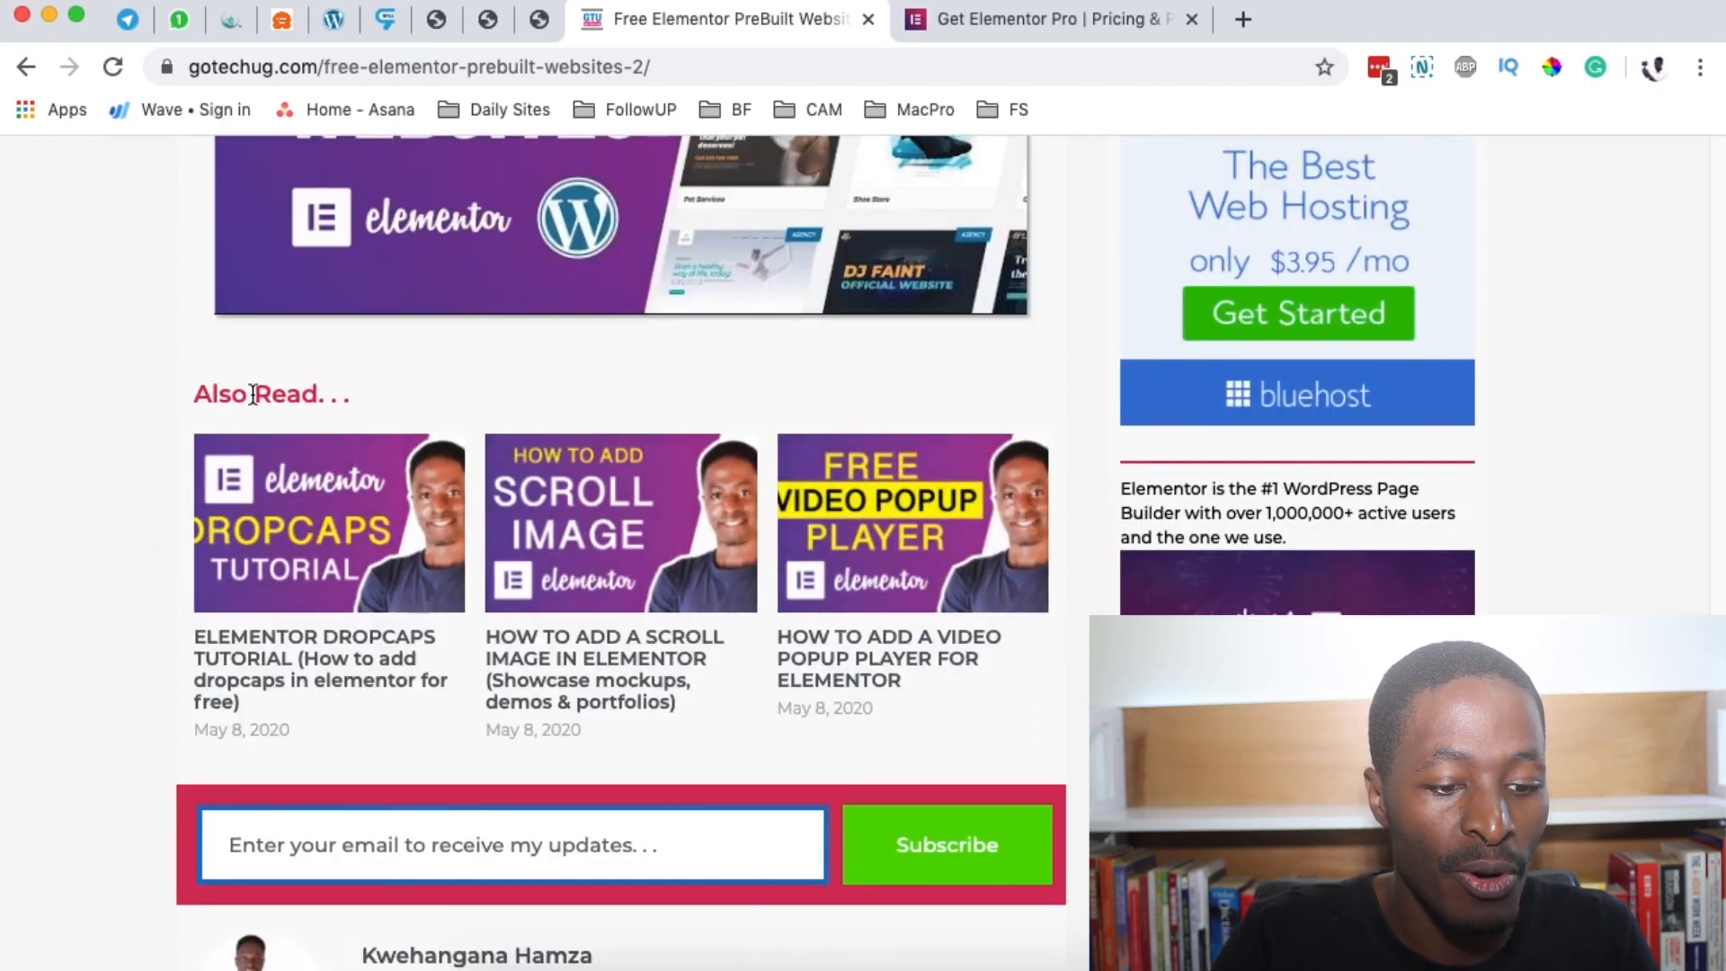
pyautogui.scroll(-3, 64, 618)
pyautogui.scroll(1, 65, 619)
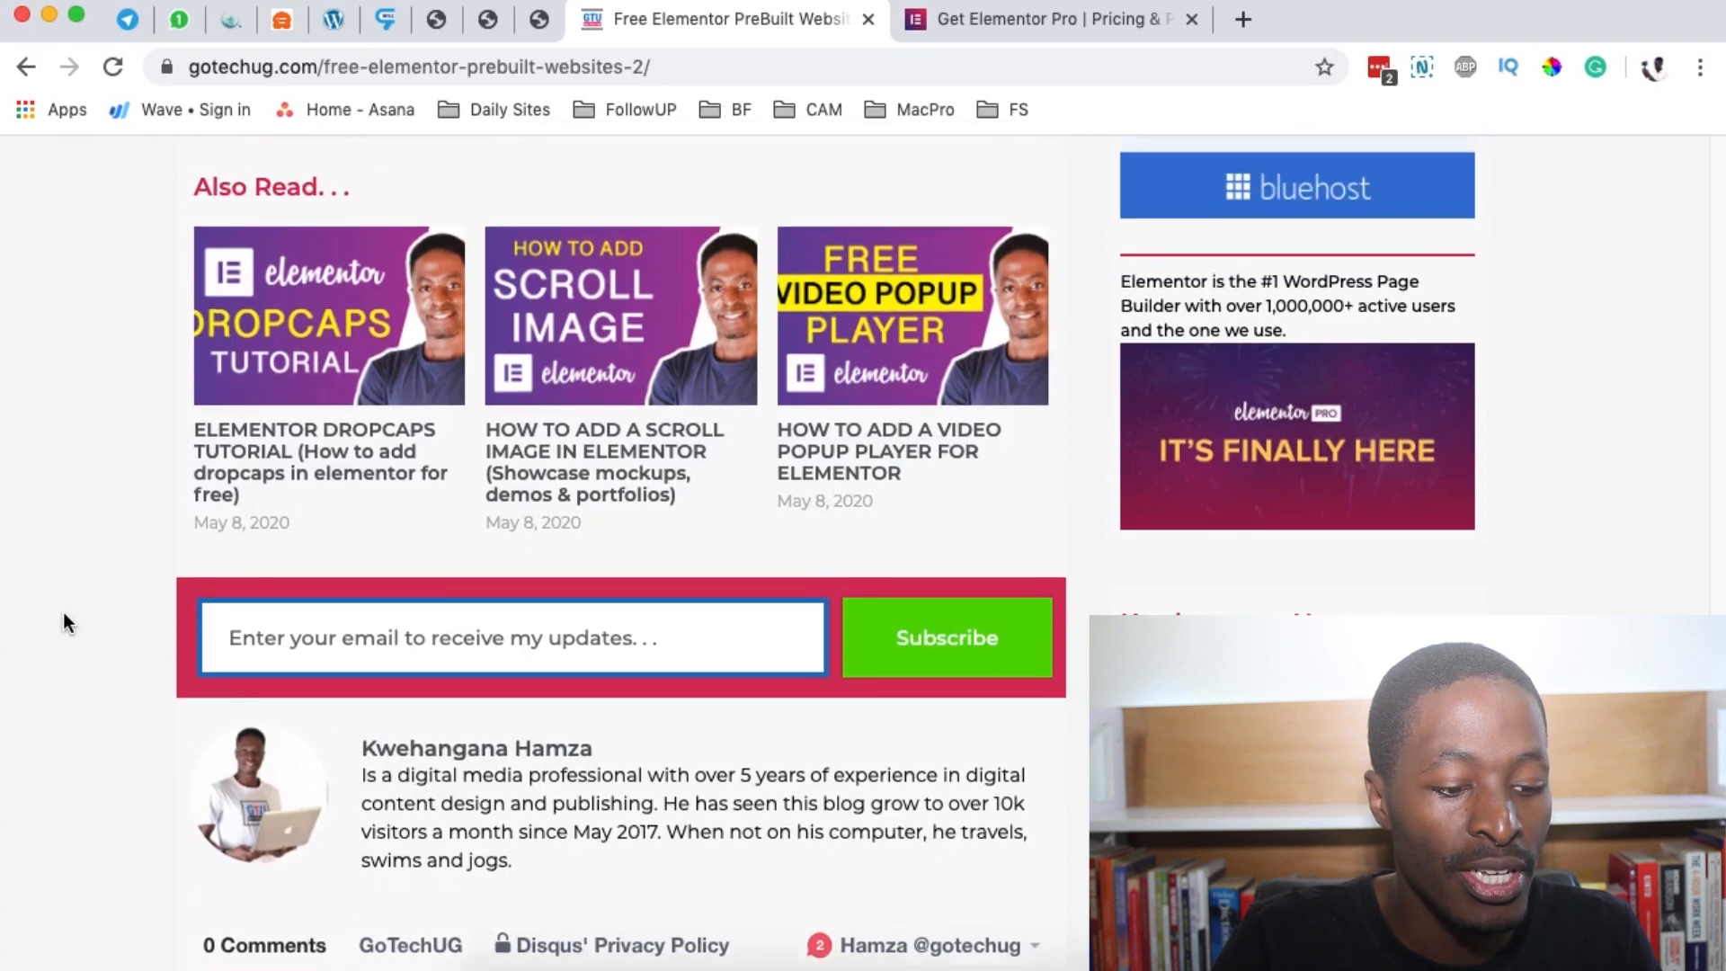
pyautogui.scroll(-2, 446, 463)
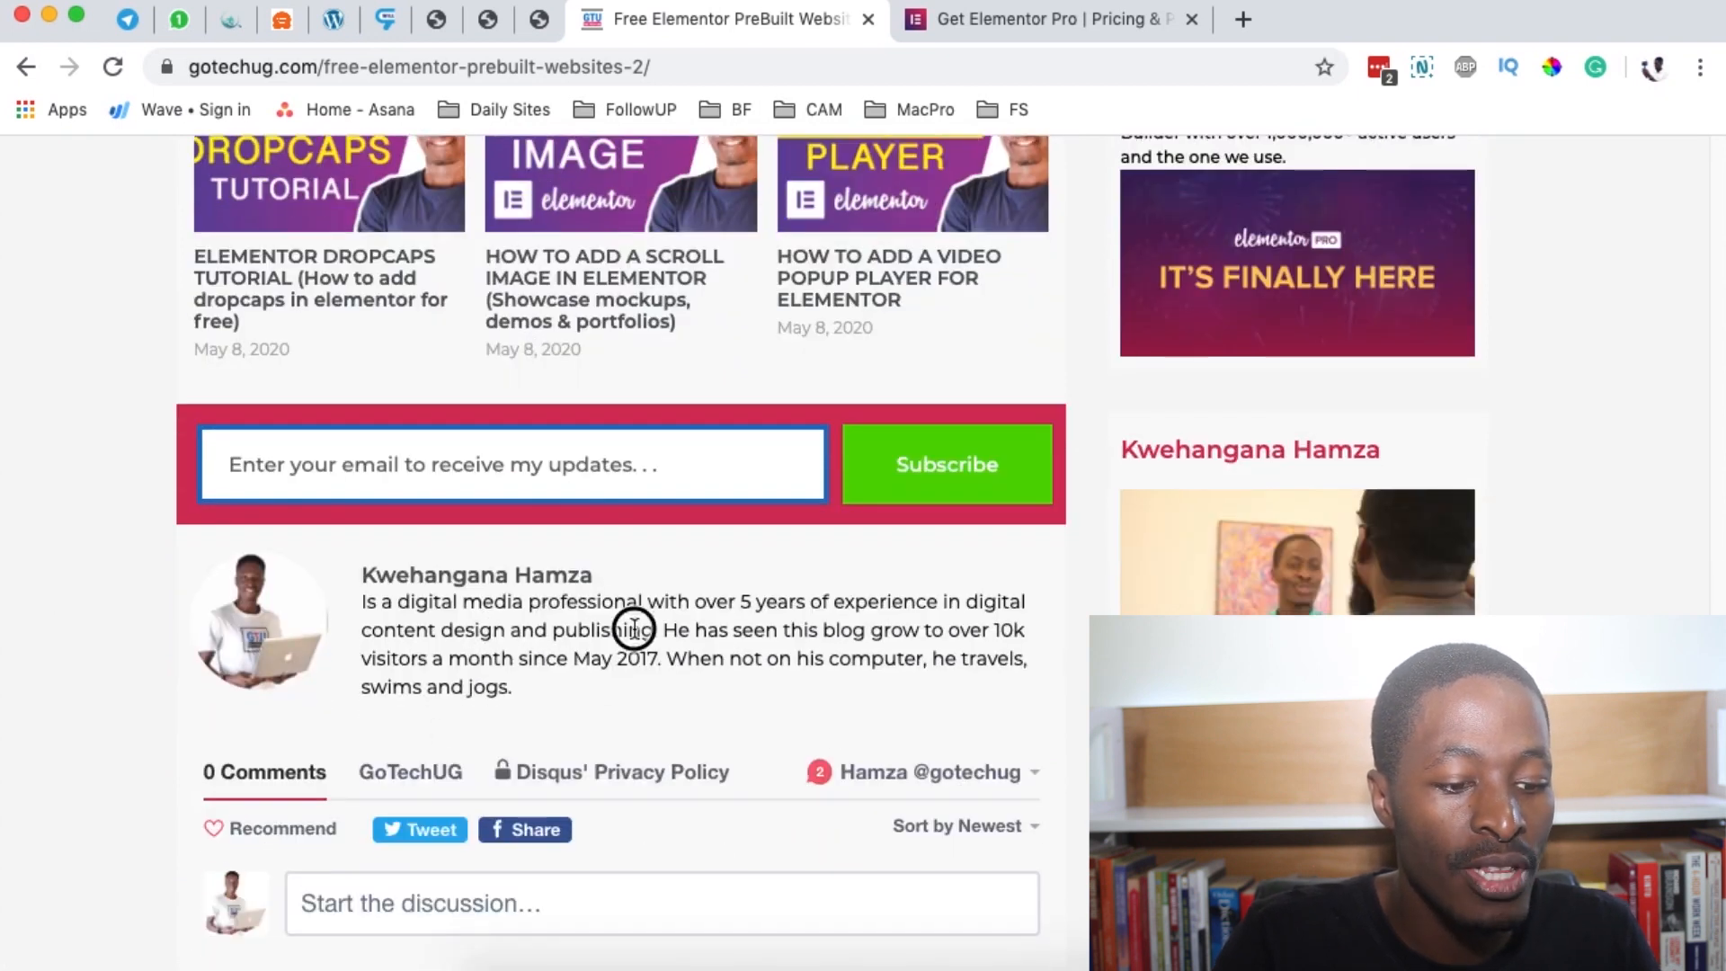
# Open the site's Contact page and look over the contact form.
pyautogui.scroll(-6, 339, 759)
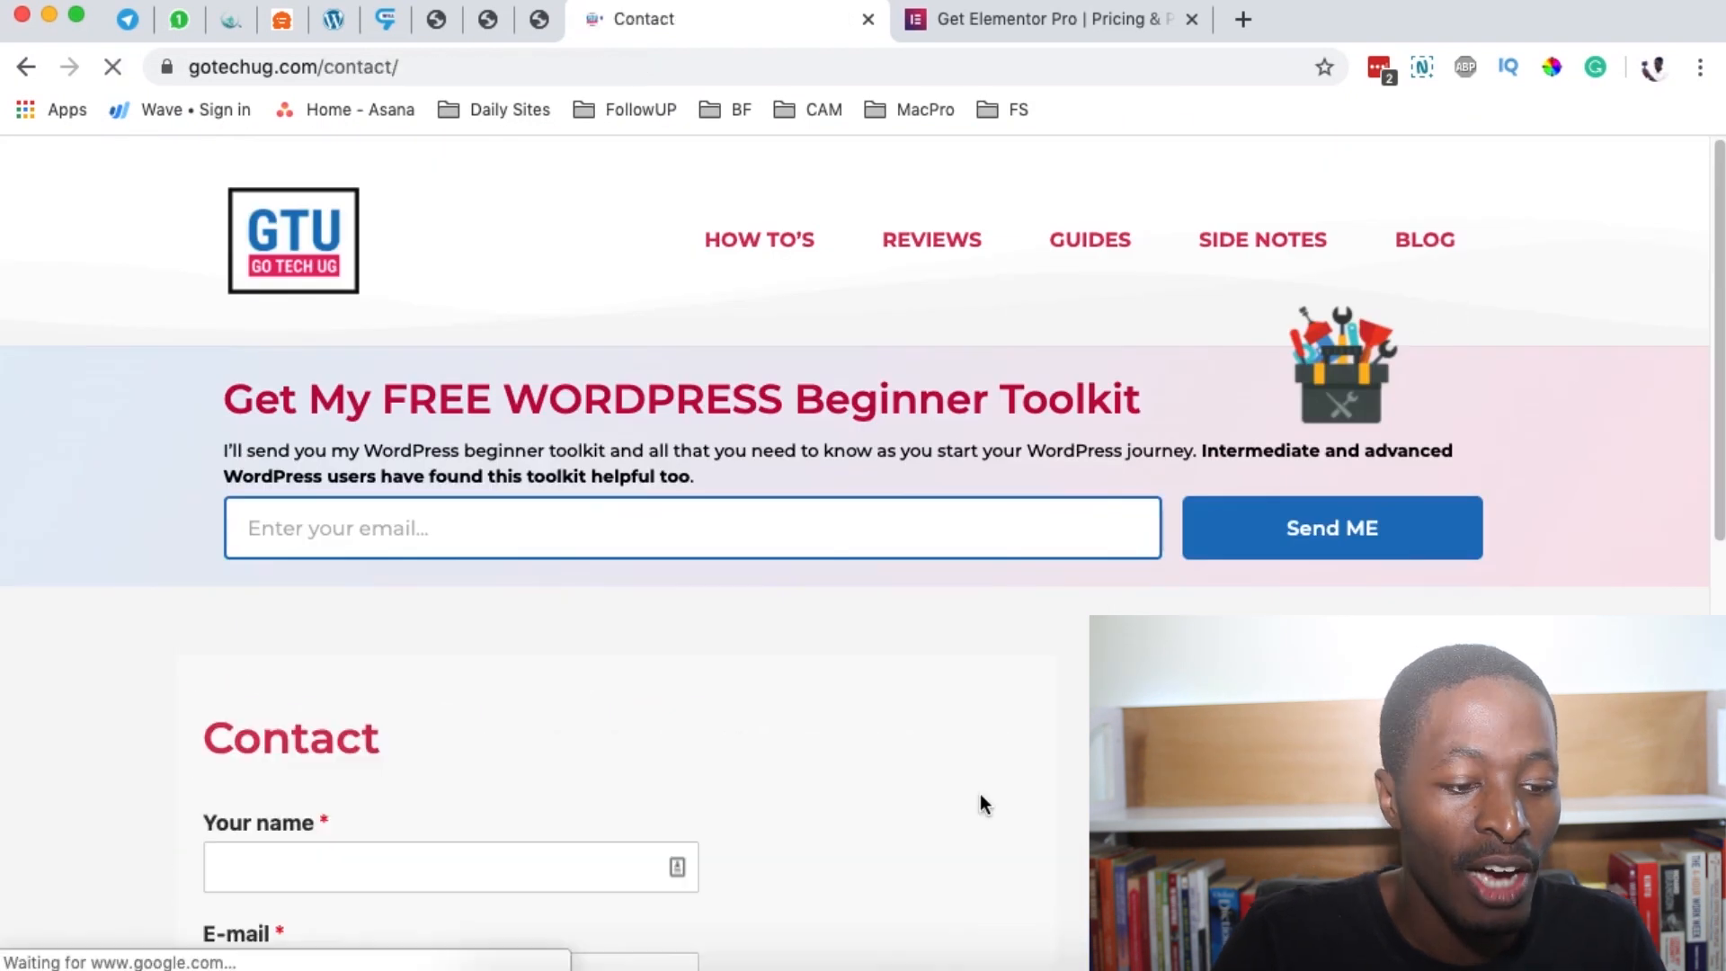
pyautogui.scroll(-4, 980, 795)
pyautogui.scroll(-1, 485, 643)
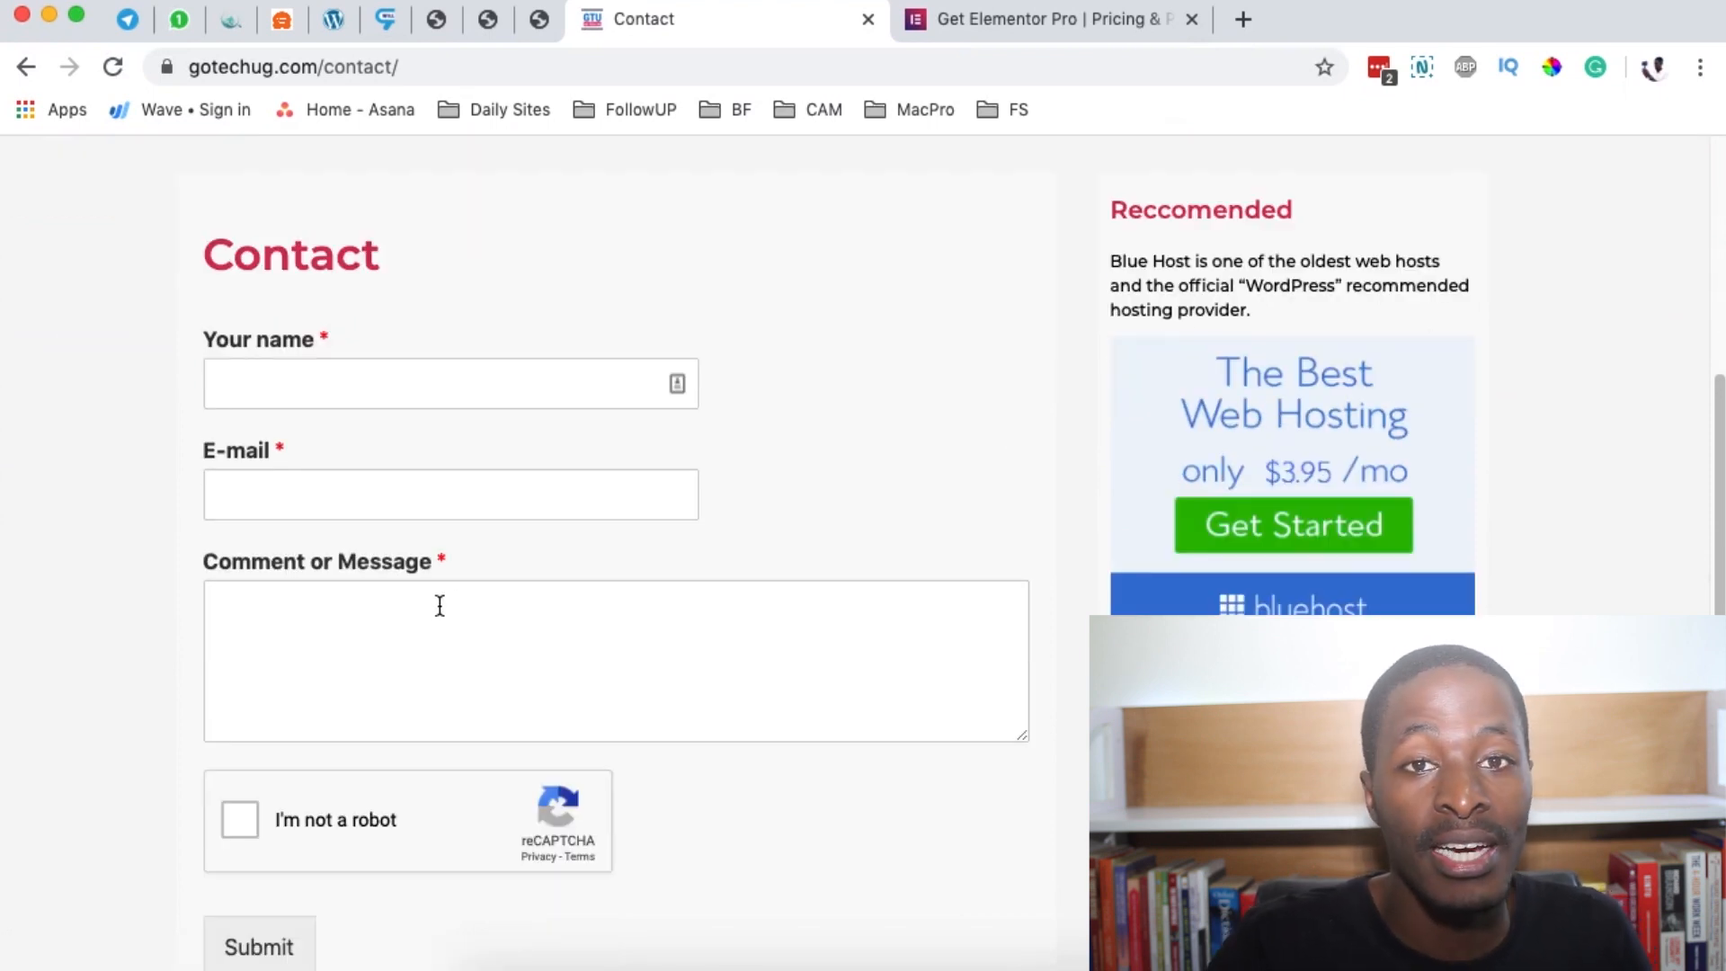
pyautogui.scroll(5, 445, 610)
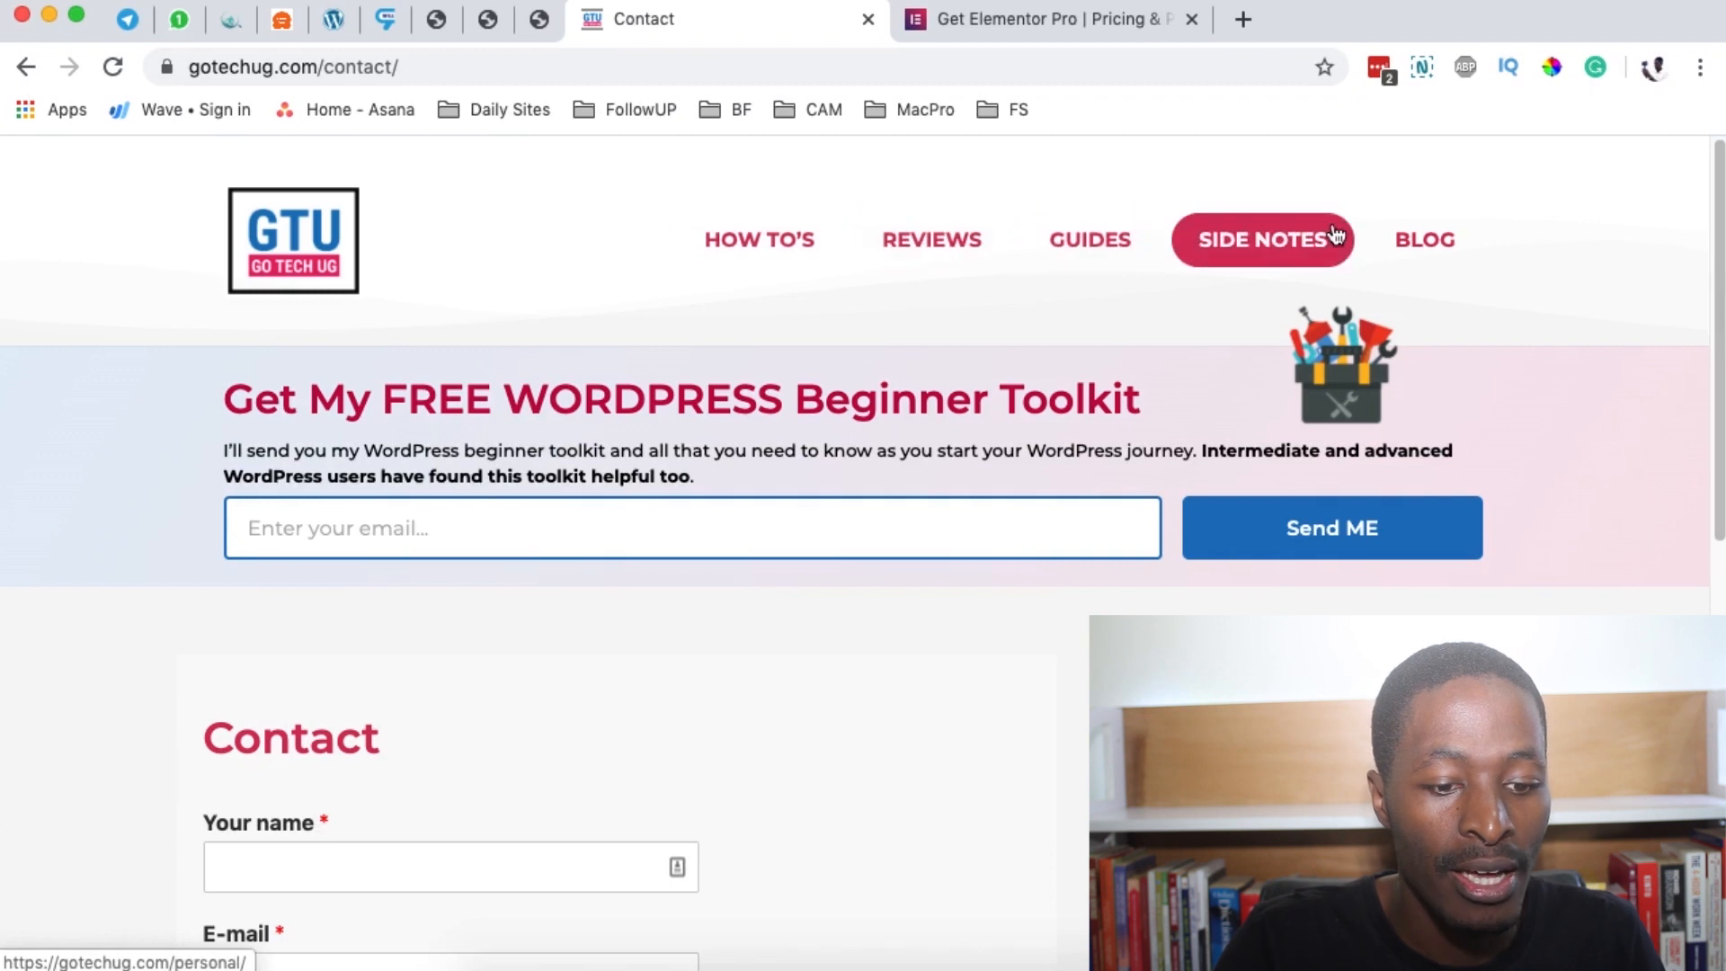
# Open the How To's archive and look through its tutorial posts.
pyautogui.click(744, 243)
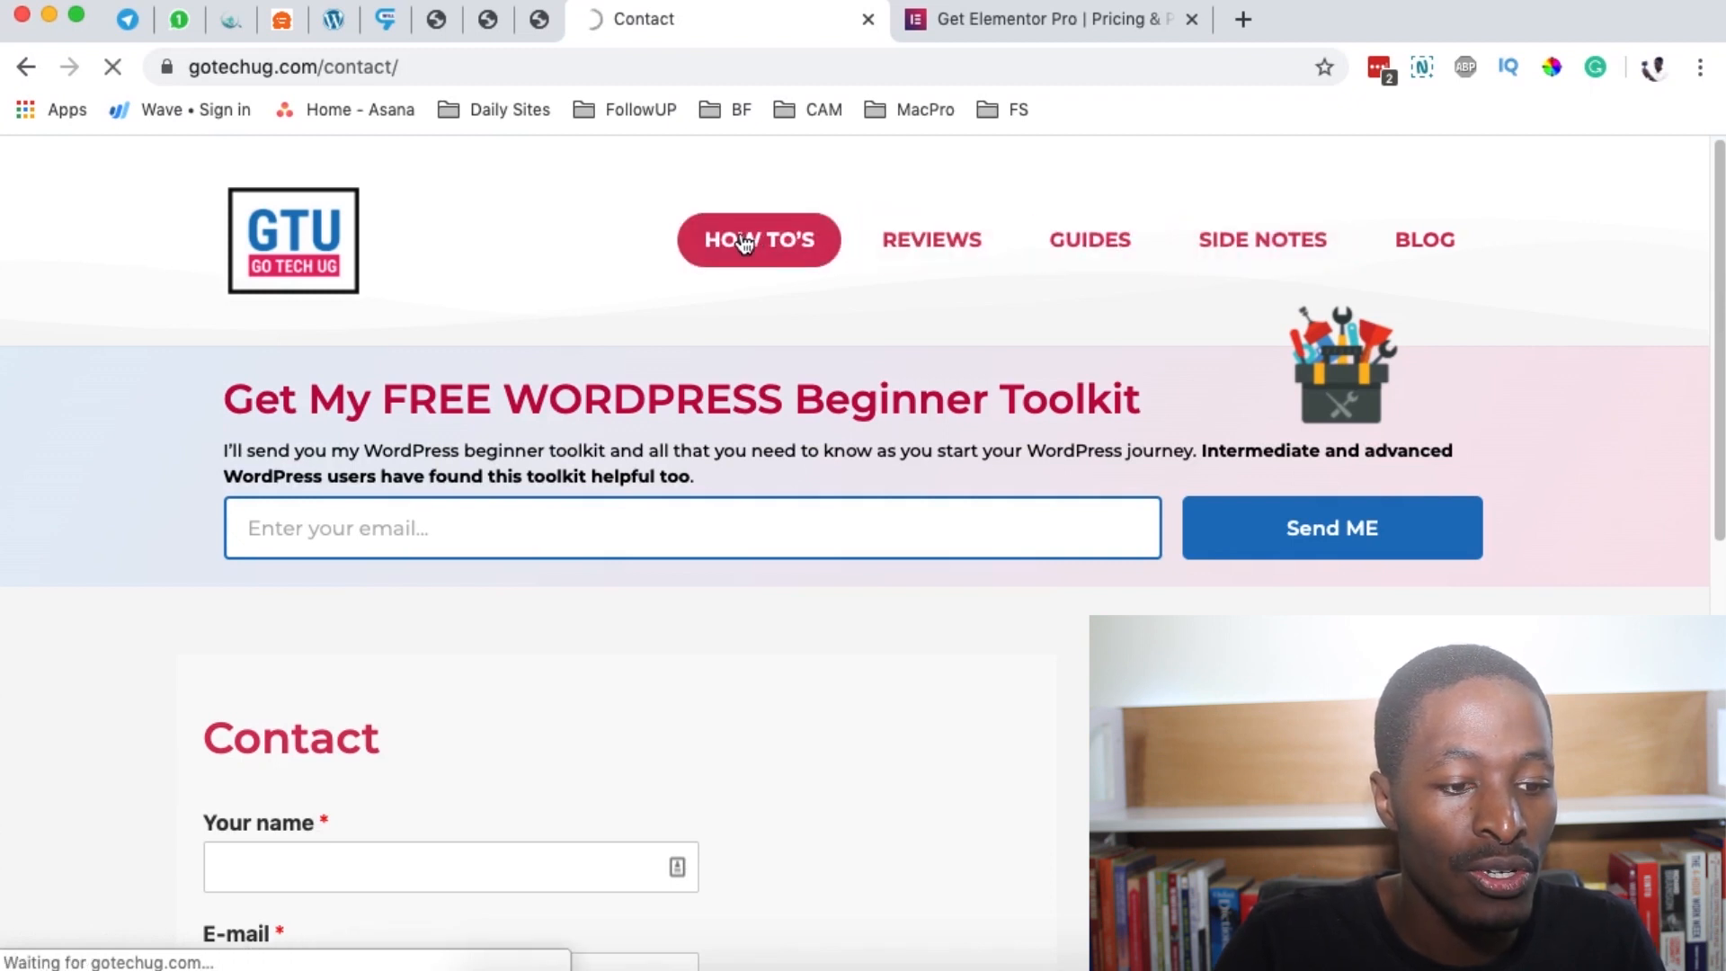
pyautogui.scroll(-3, 350, 589)
pyautogui.scroll(-10, 356, 591)
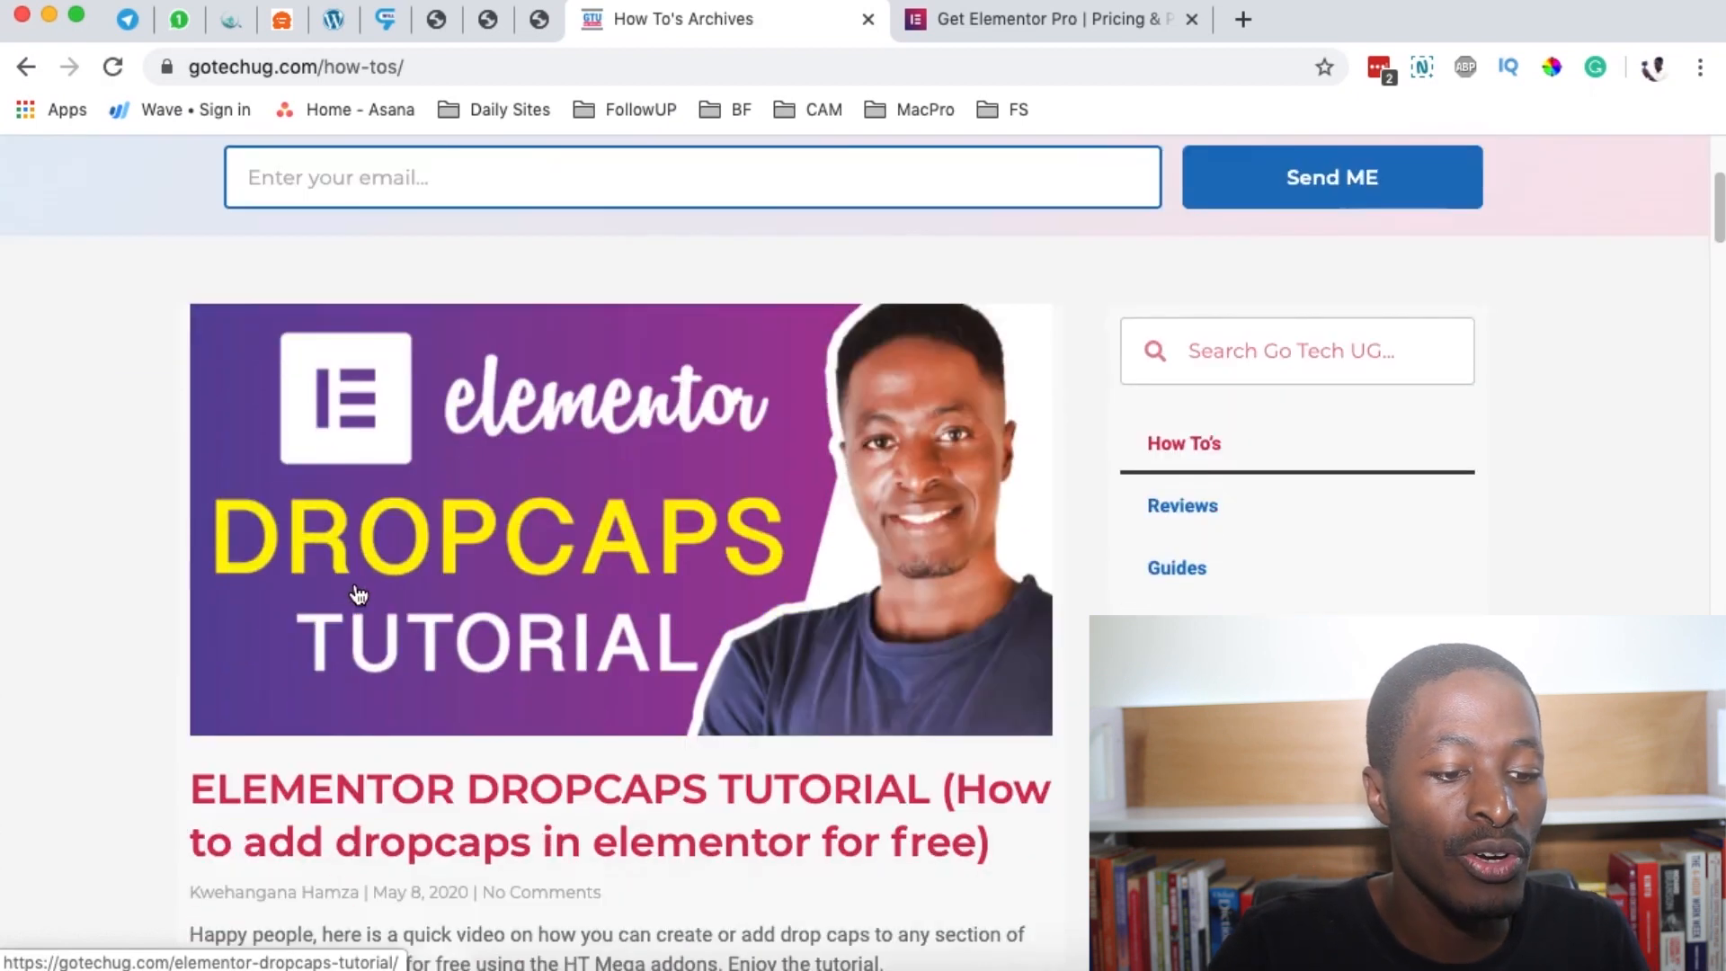
pyautogui.scroll(-12, 362, 596)
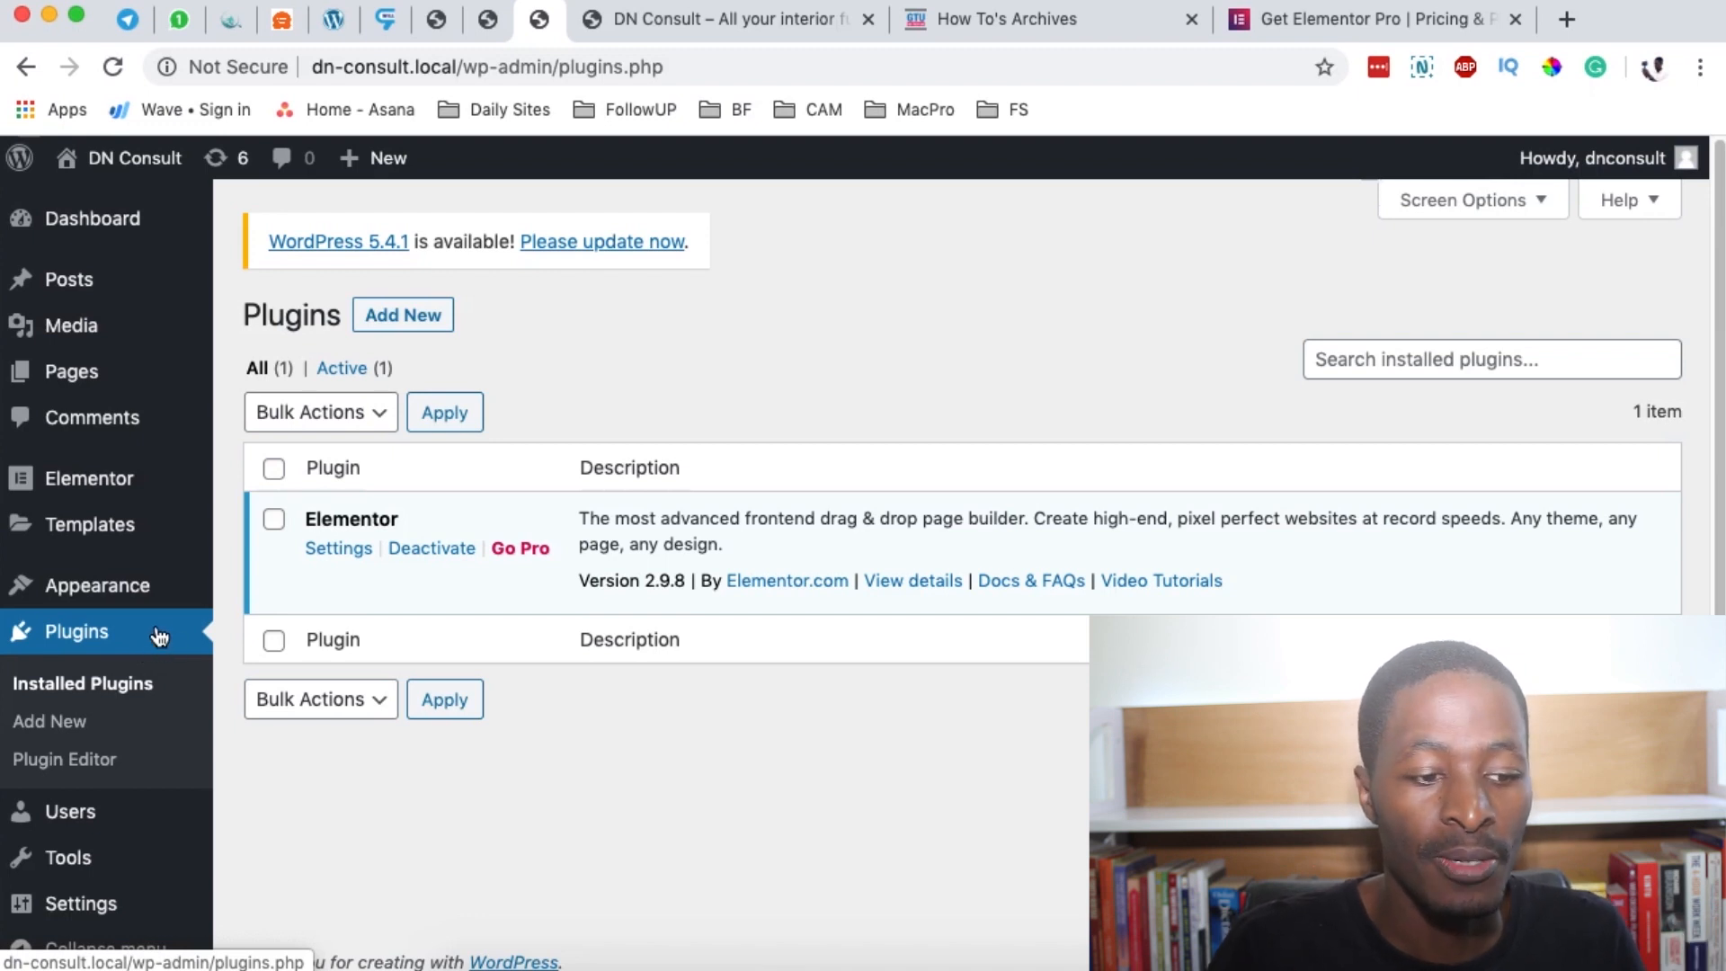
# Search the WordPress plugin directory for "elementor", then return to the installed plugins list.
pyautogui.click(404, 320)
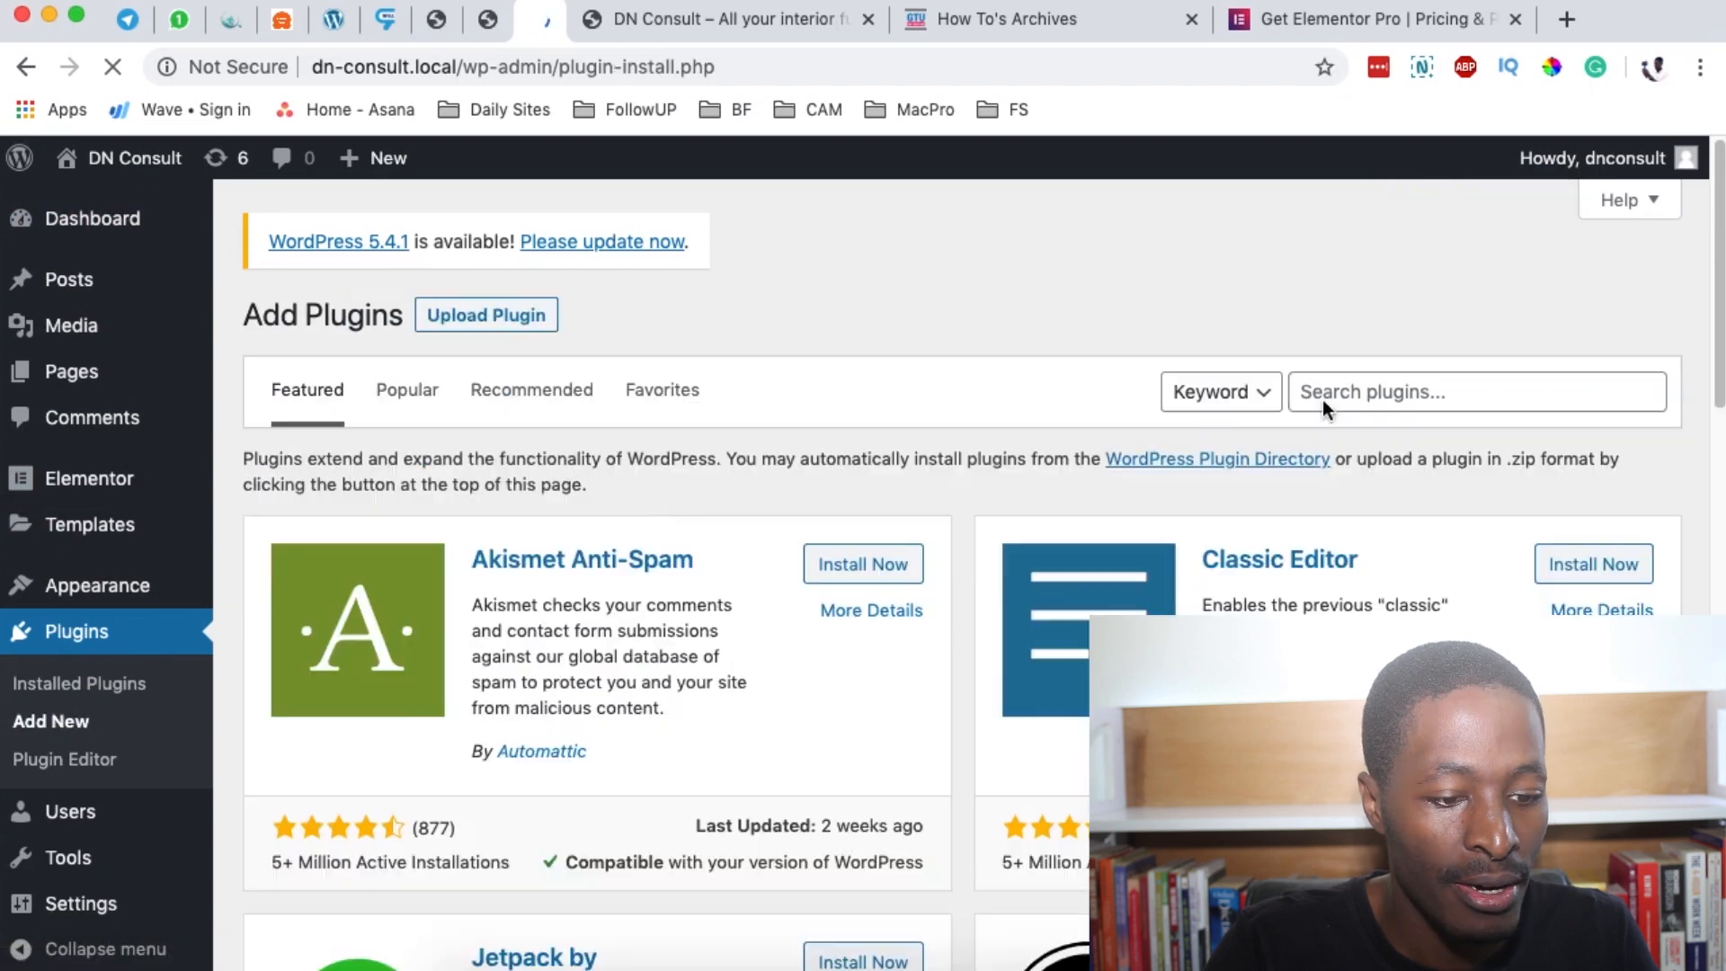
pyautogui.click(1376, 390)
pyautogui.write('elementor')
pyautogui.press('Return')
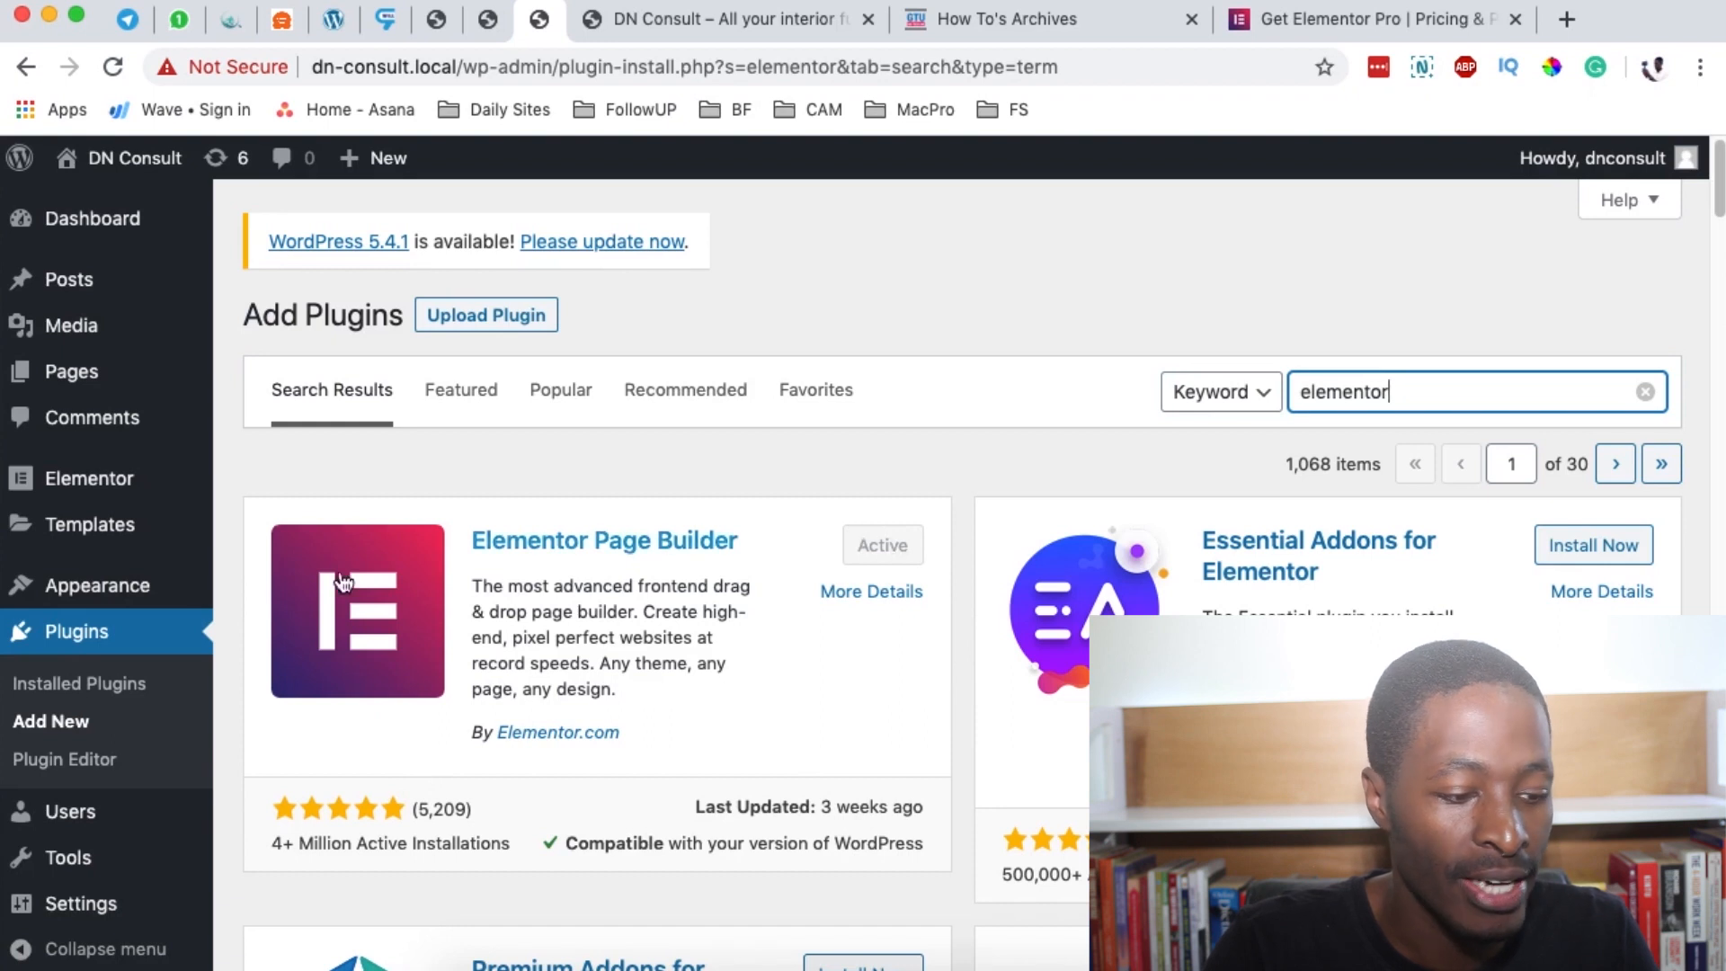
pyautogui.click(94, 684)
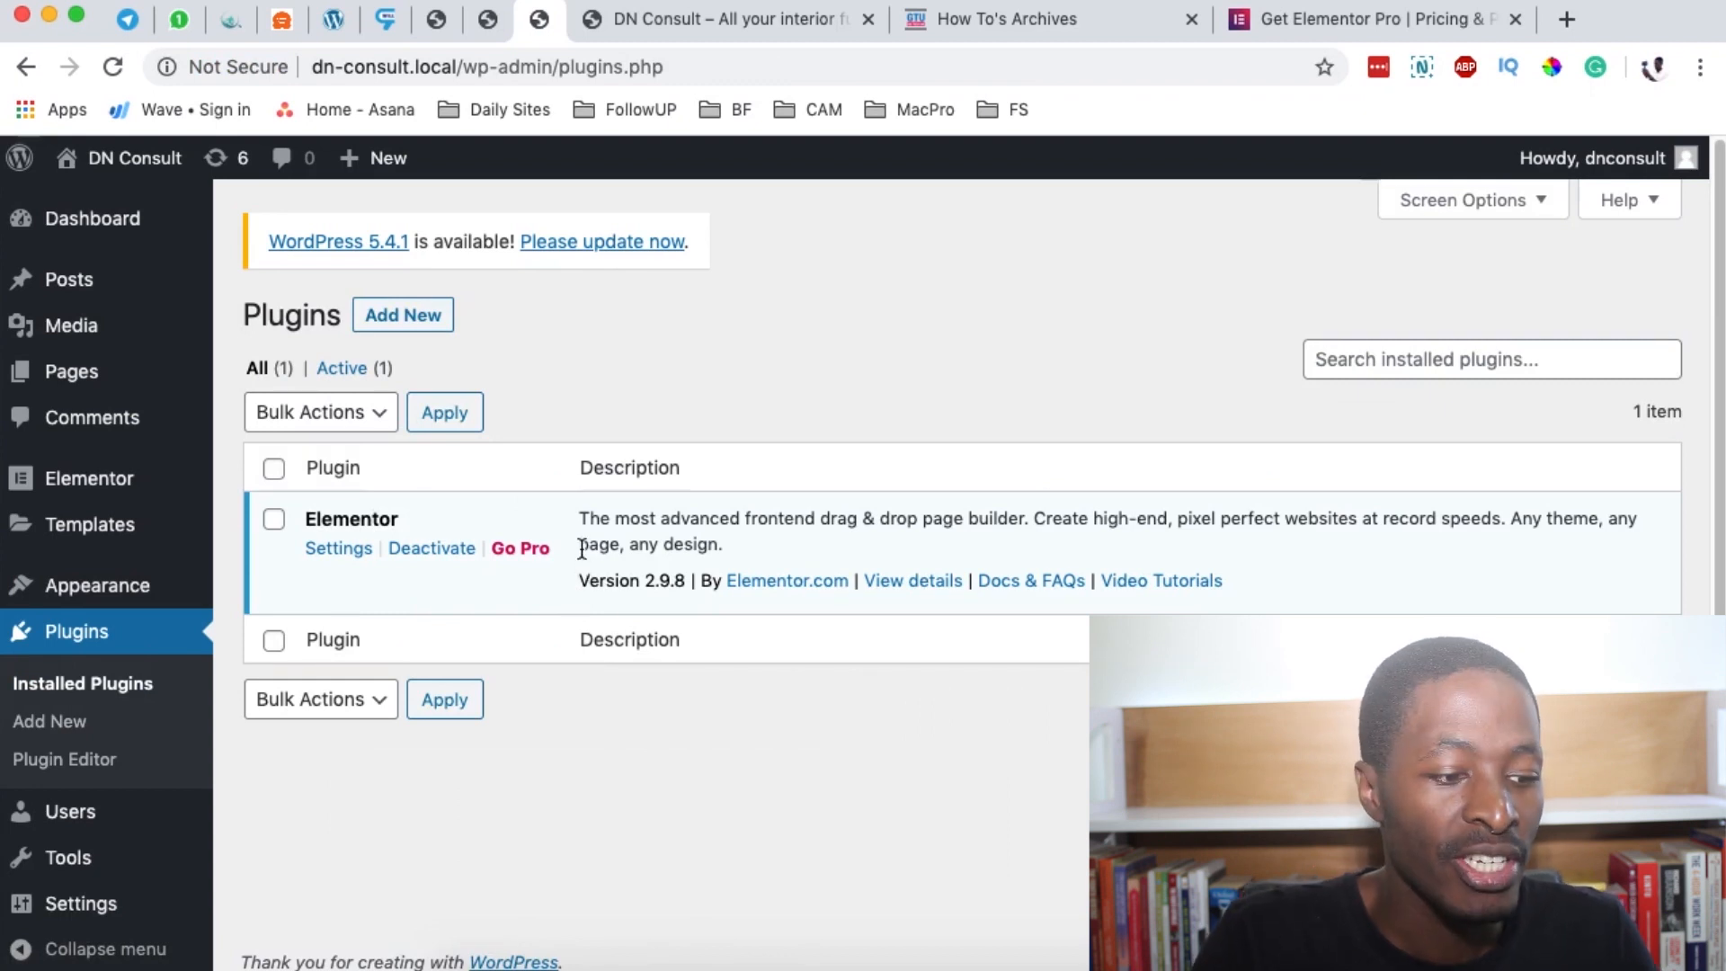
# Create a new page titled "Elementor Free" and open it for editing with Elementor.
pyautogui.moveTo(31, 378)
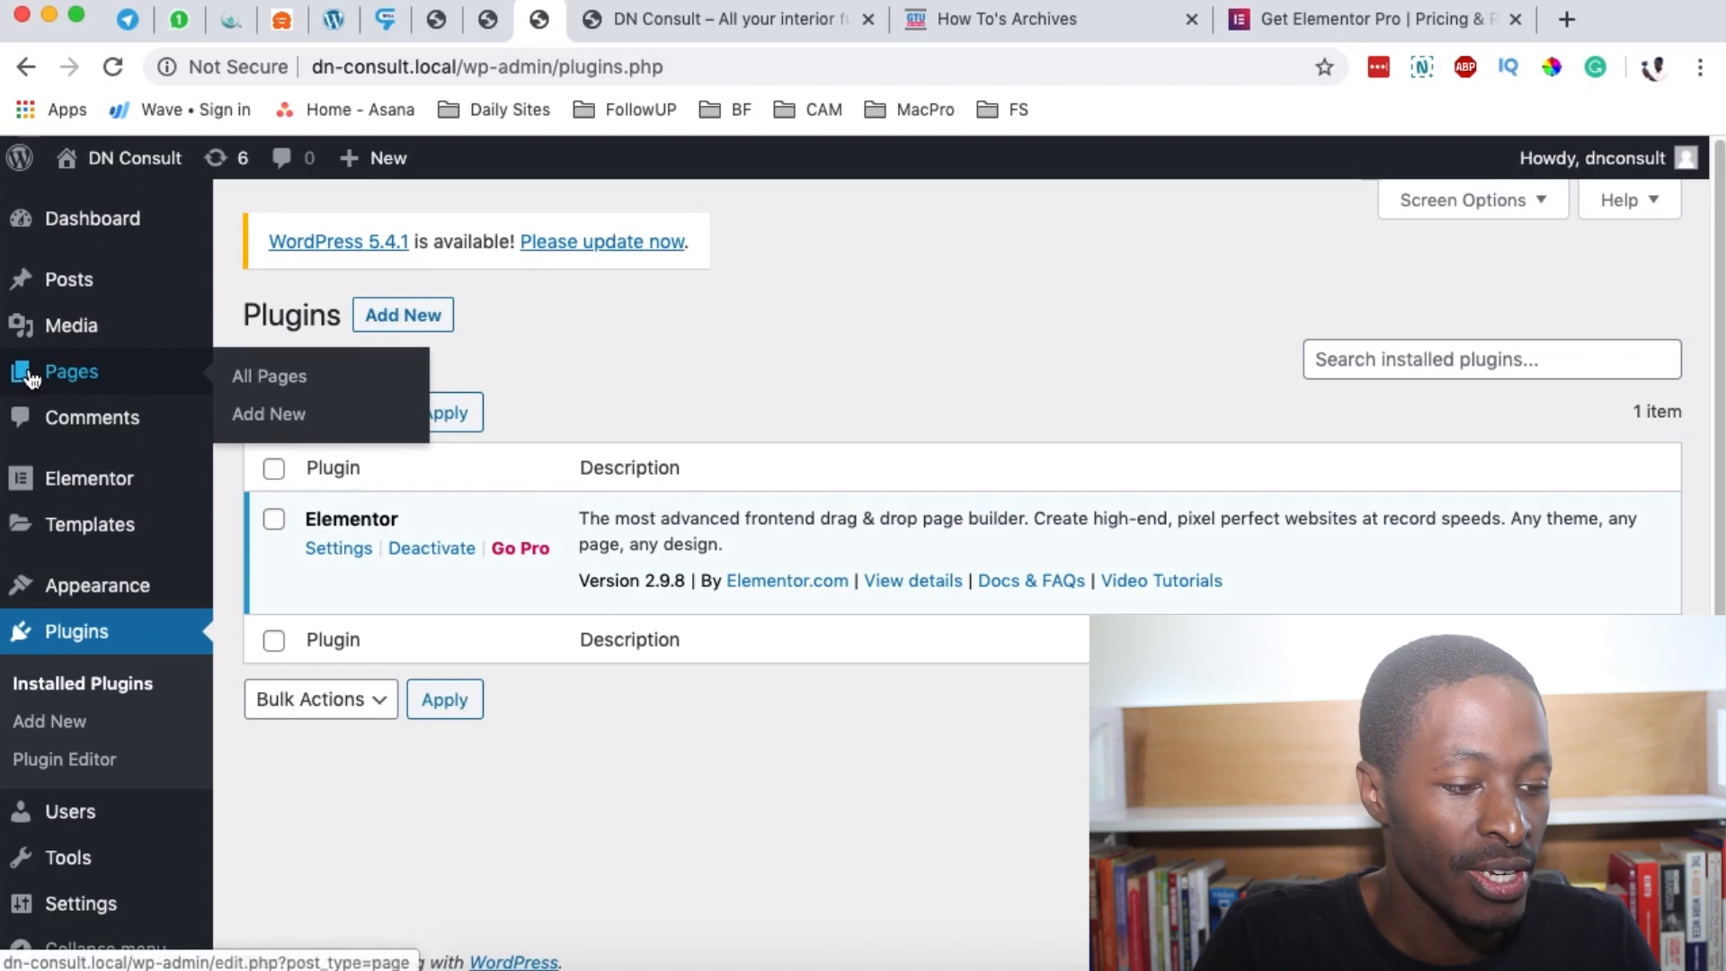
pyautogui.click(290, 383)
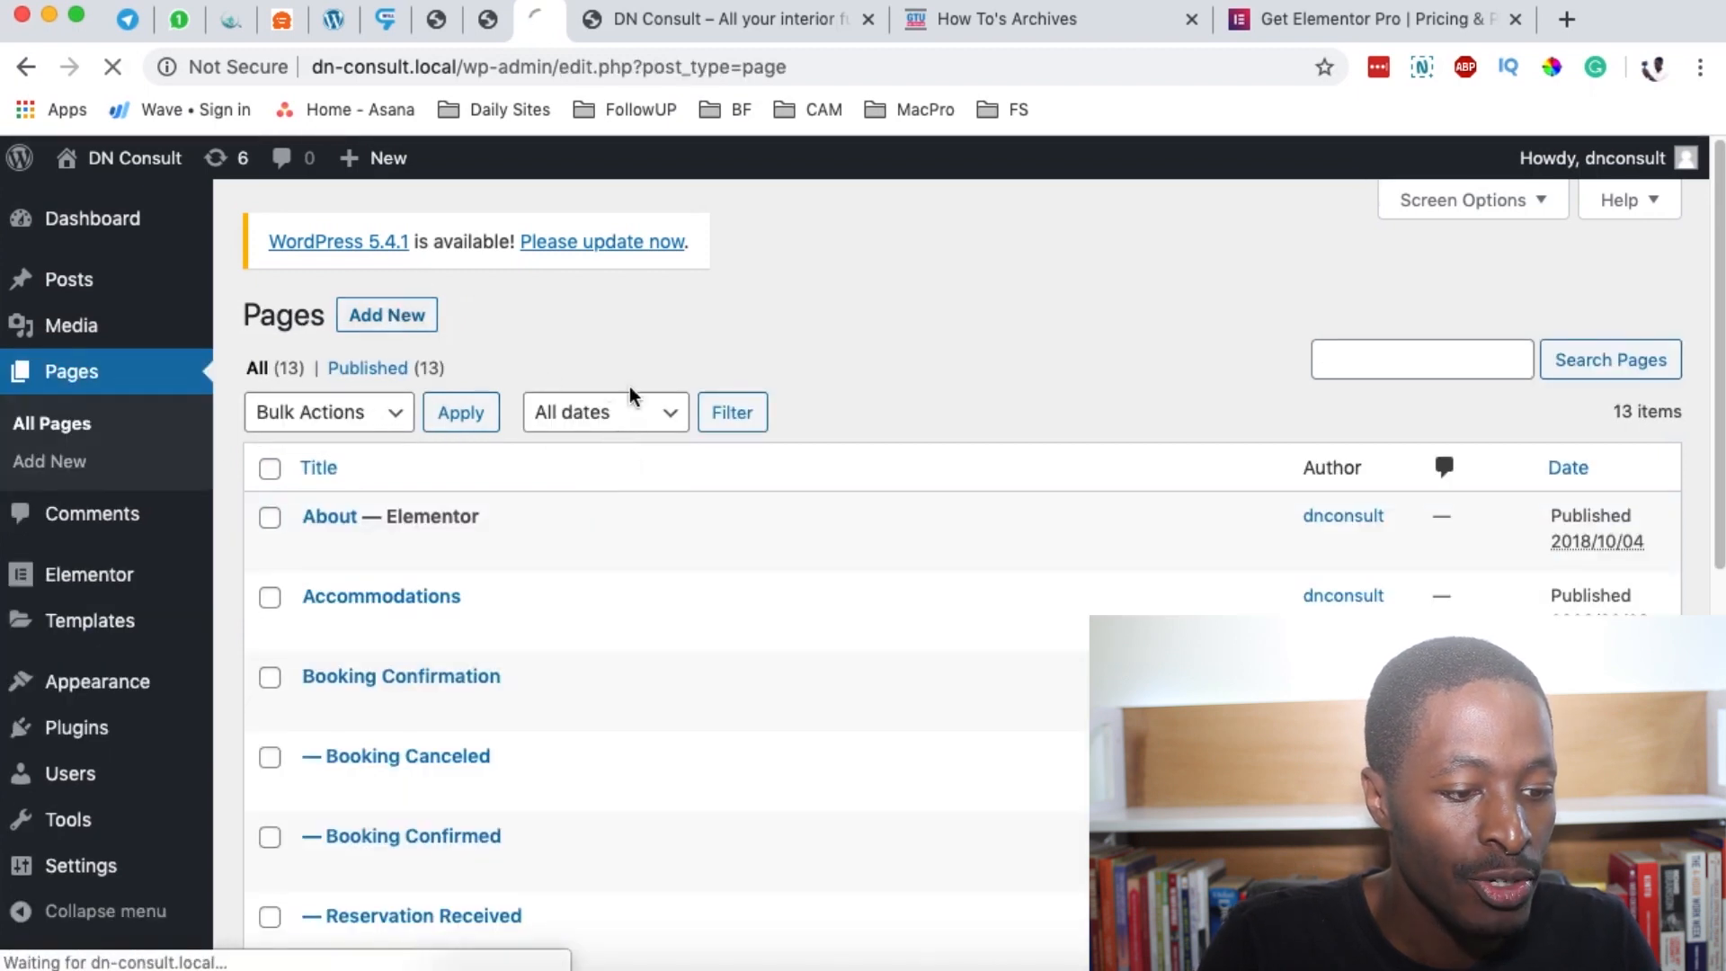
pyautogui.write('Eleme')
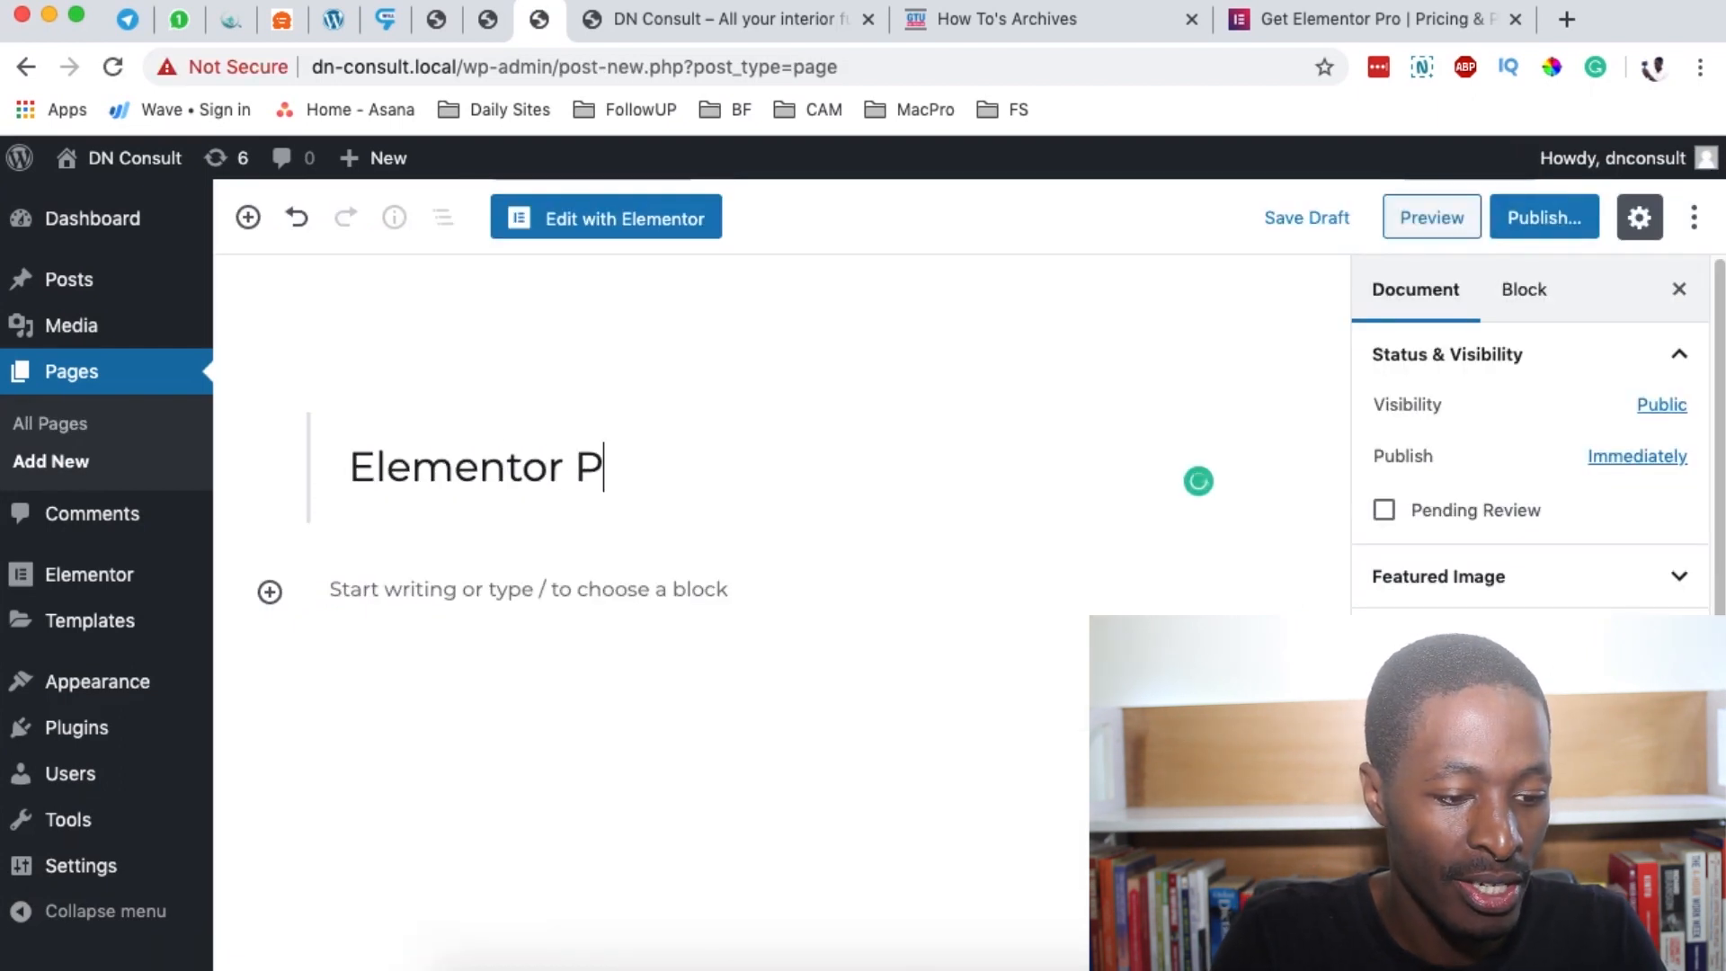
pyautogui.write('ntor Free')
pyautogui.click(620, 227)
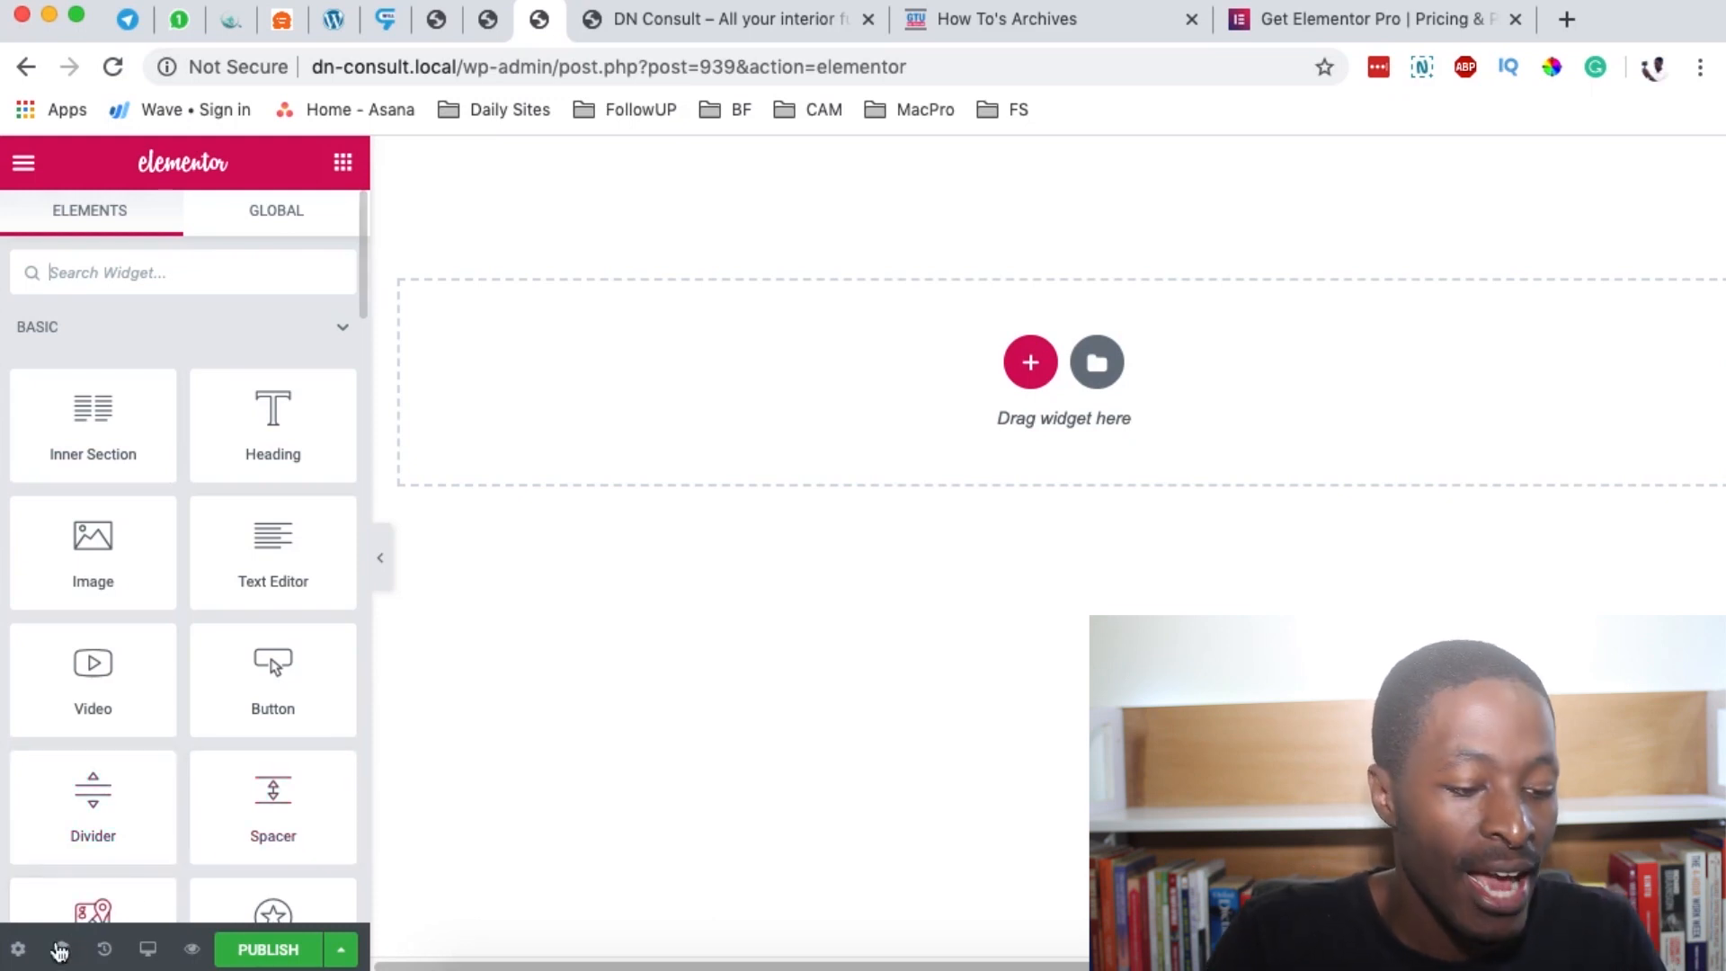
# Change the page layout in the page settings to one that includes the site's header and footer.
pyautogui.click(18, 950)
pyautogui.click(216, 809)
pyautogui.click(223, 828)
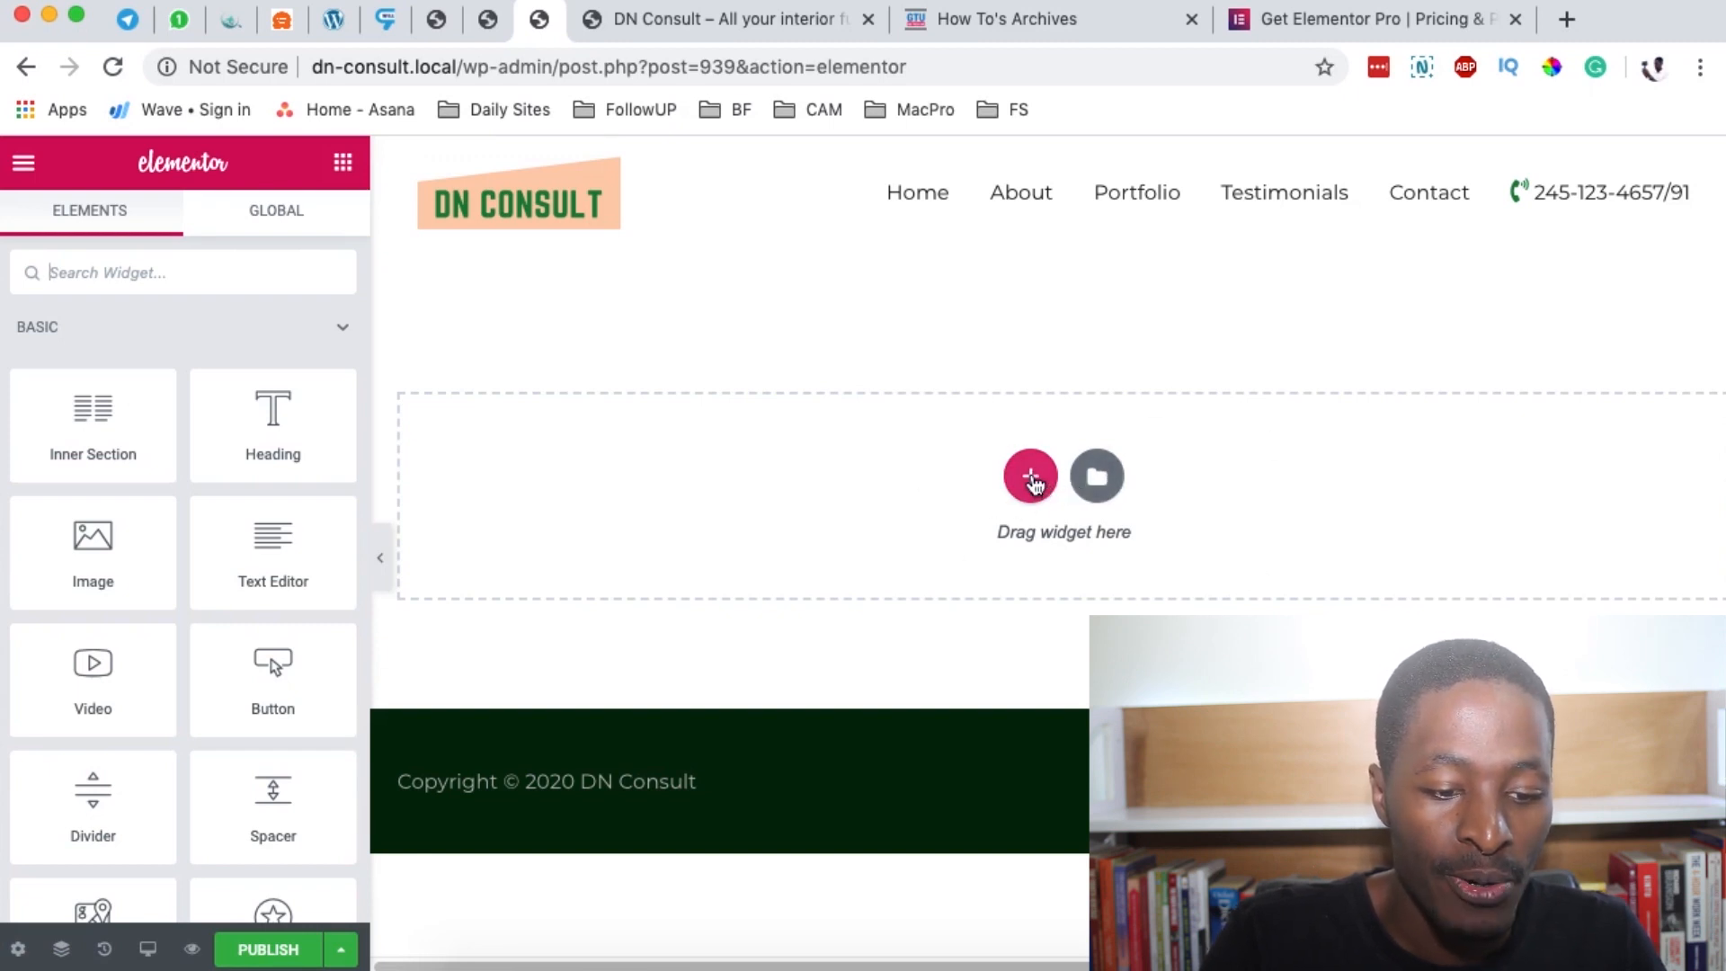
# Add a single-column section to the page and keep its content width set to Boxed.
pyautogui.click(1030, 476)
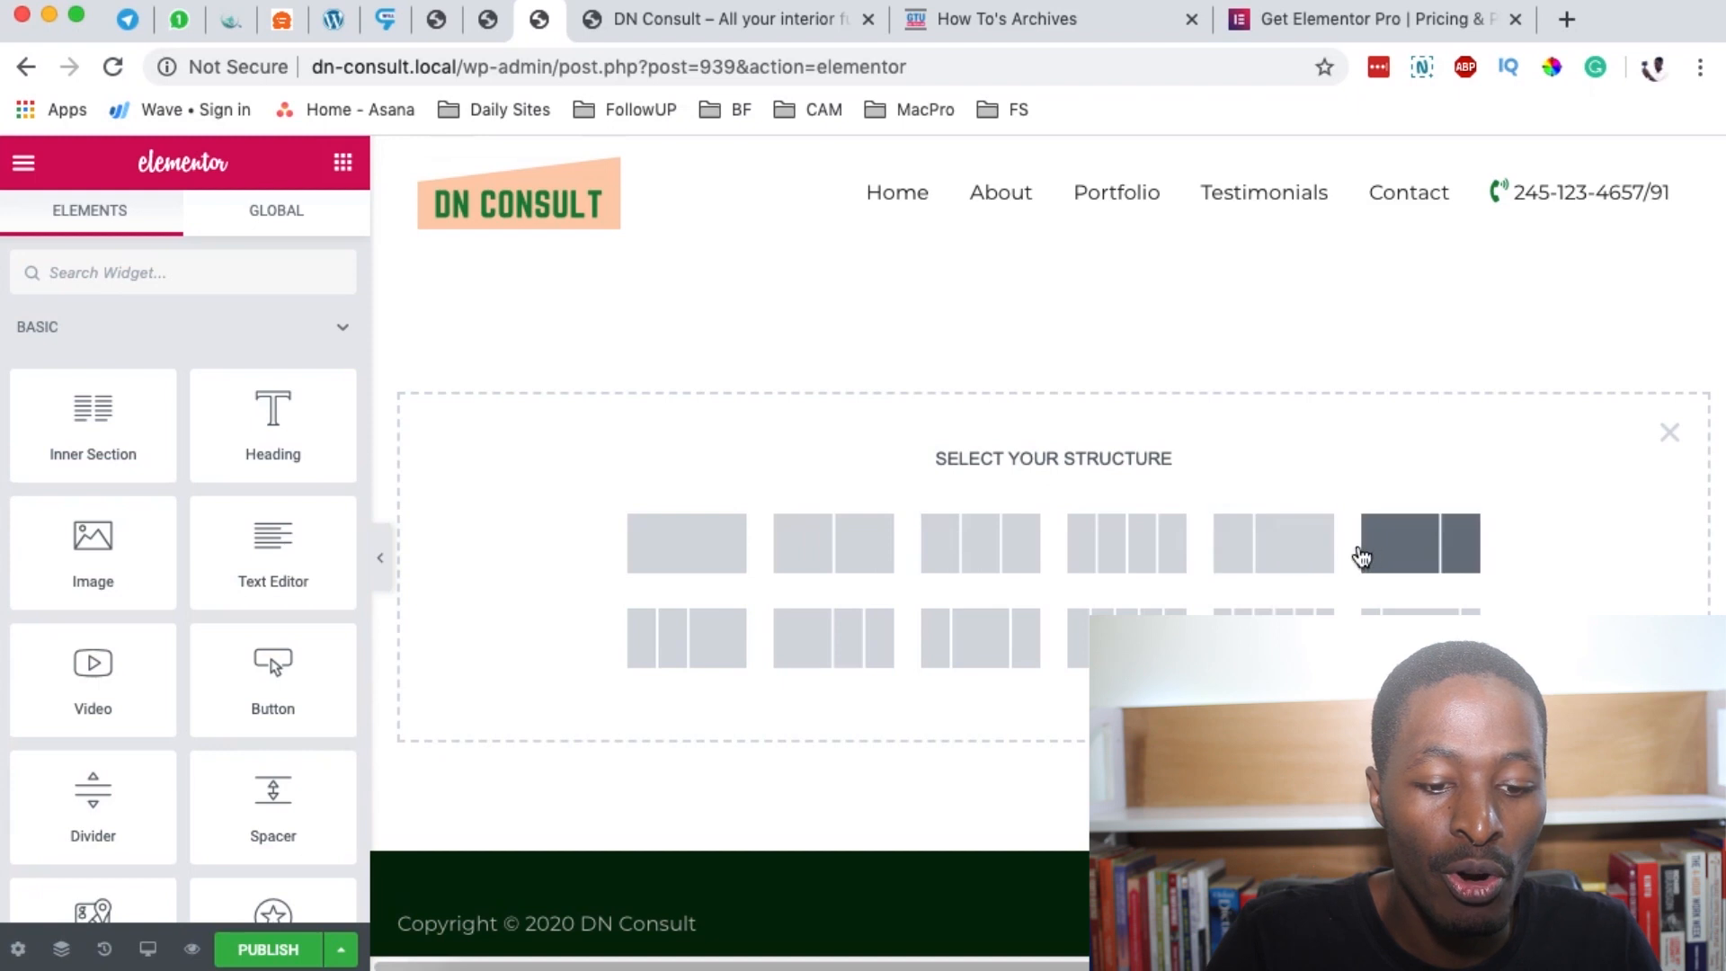
pyautogui.click(749, 606)
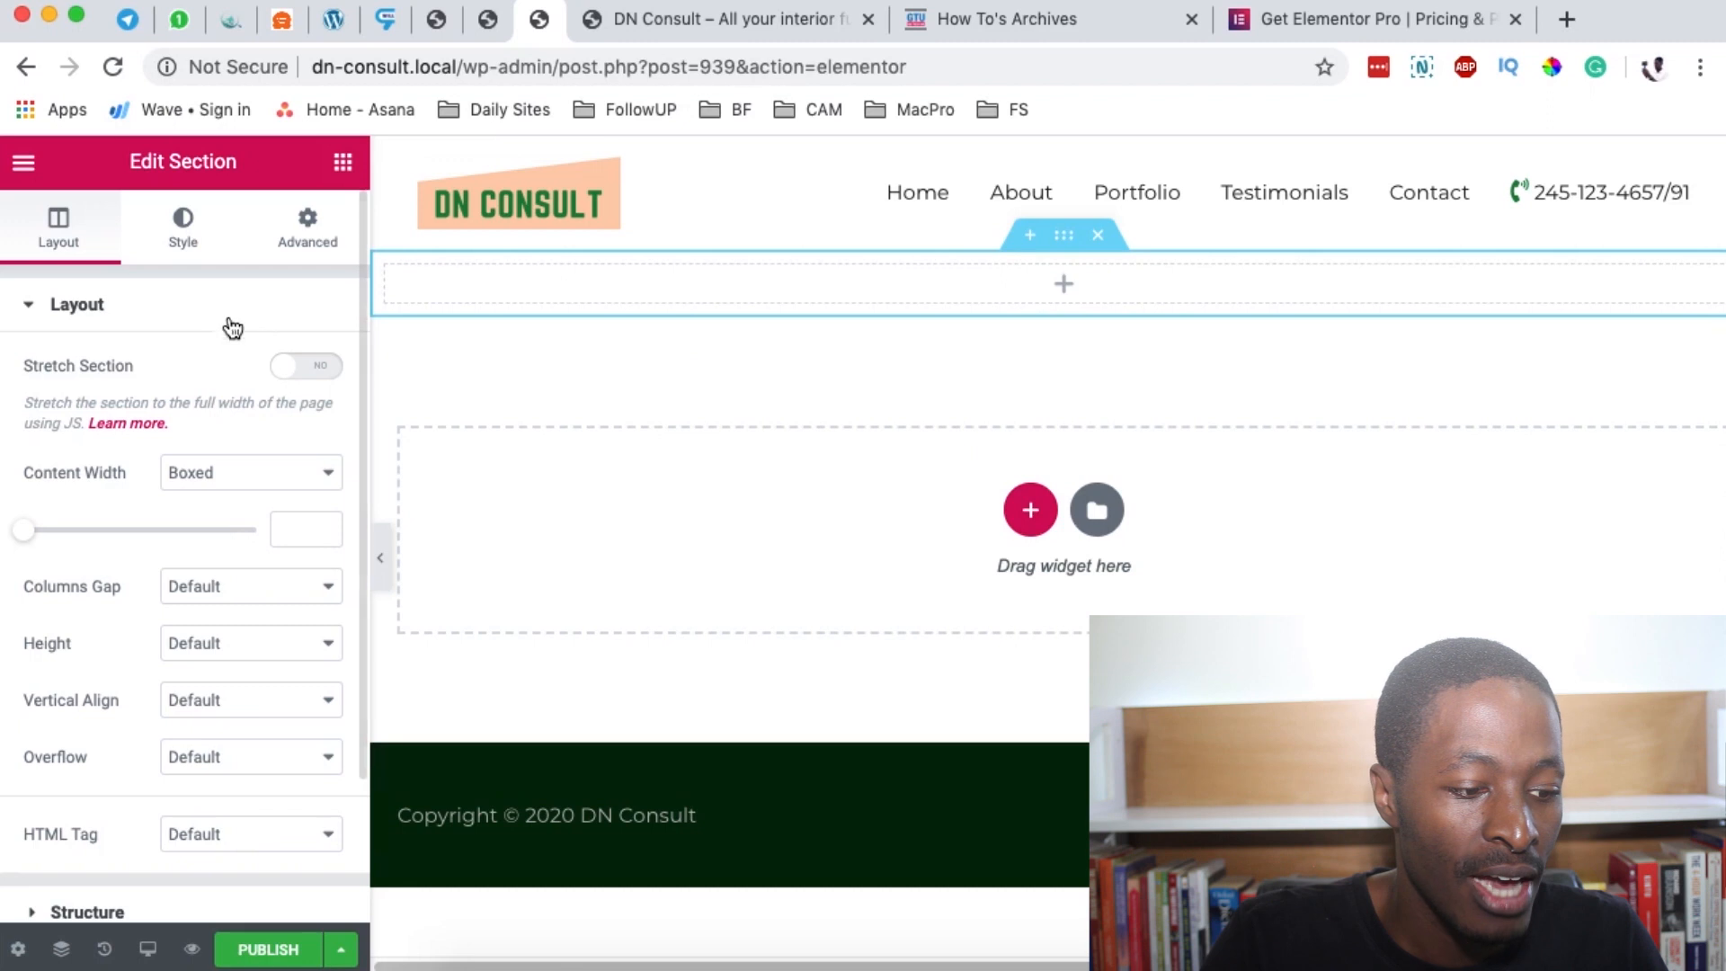
pyautogui.click(213, 477)
pyautogui.click(153, 554)
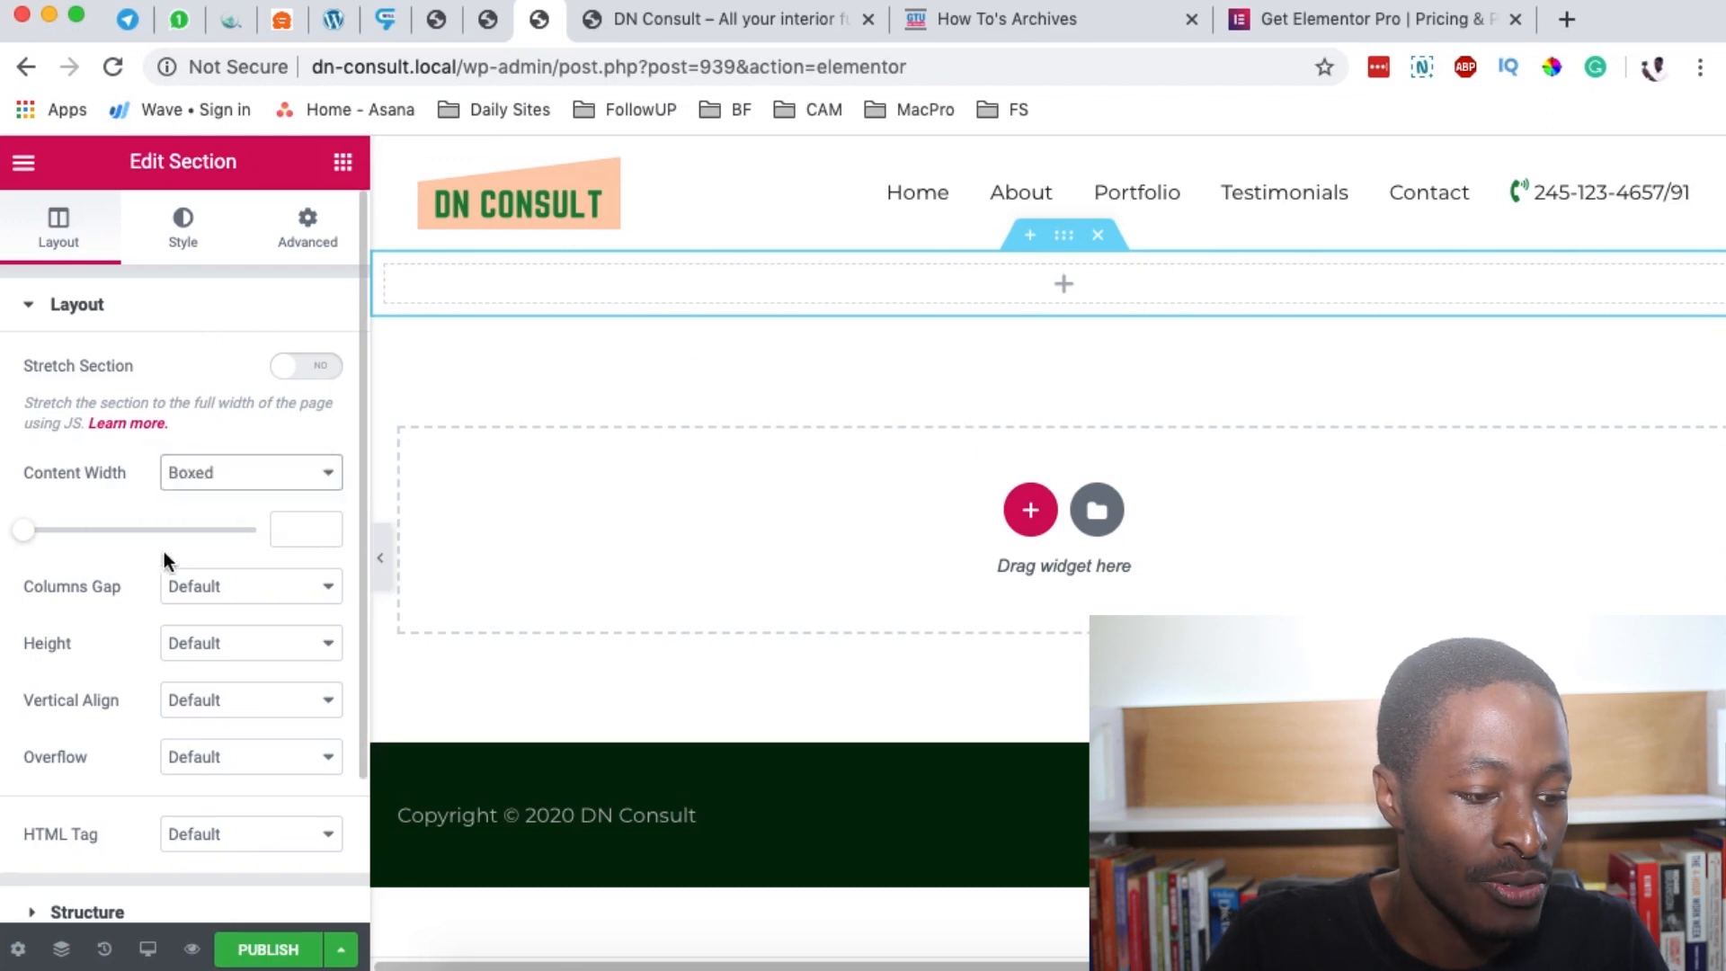
# Set the section's height to Min Height with a minimum height of about 484 px.
pyautogui.click(205, 642)
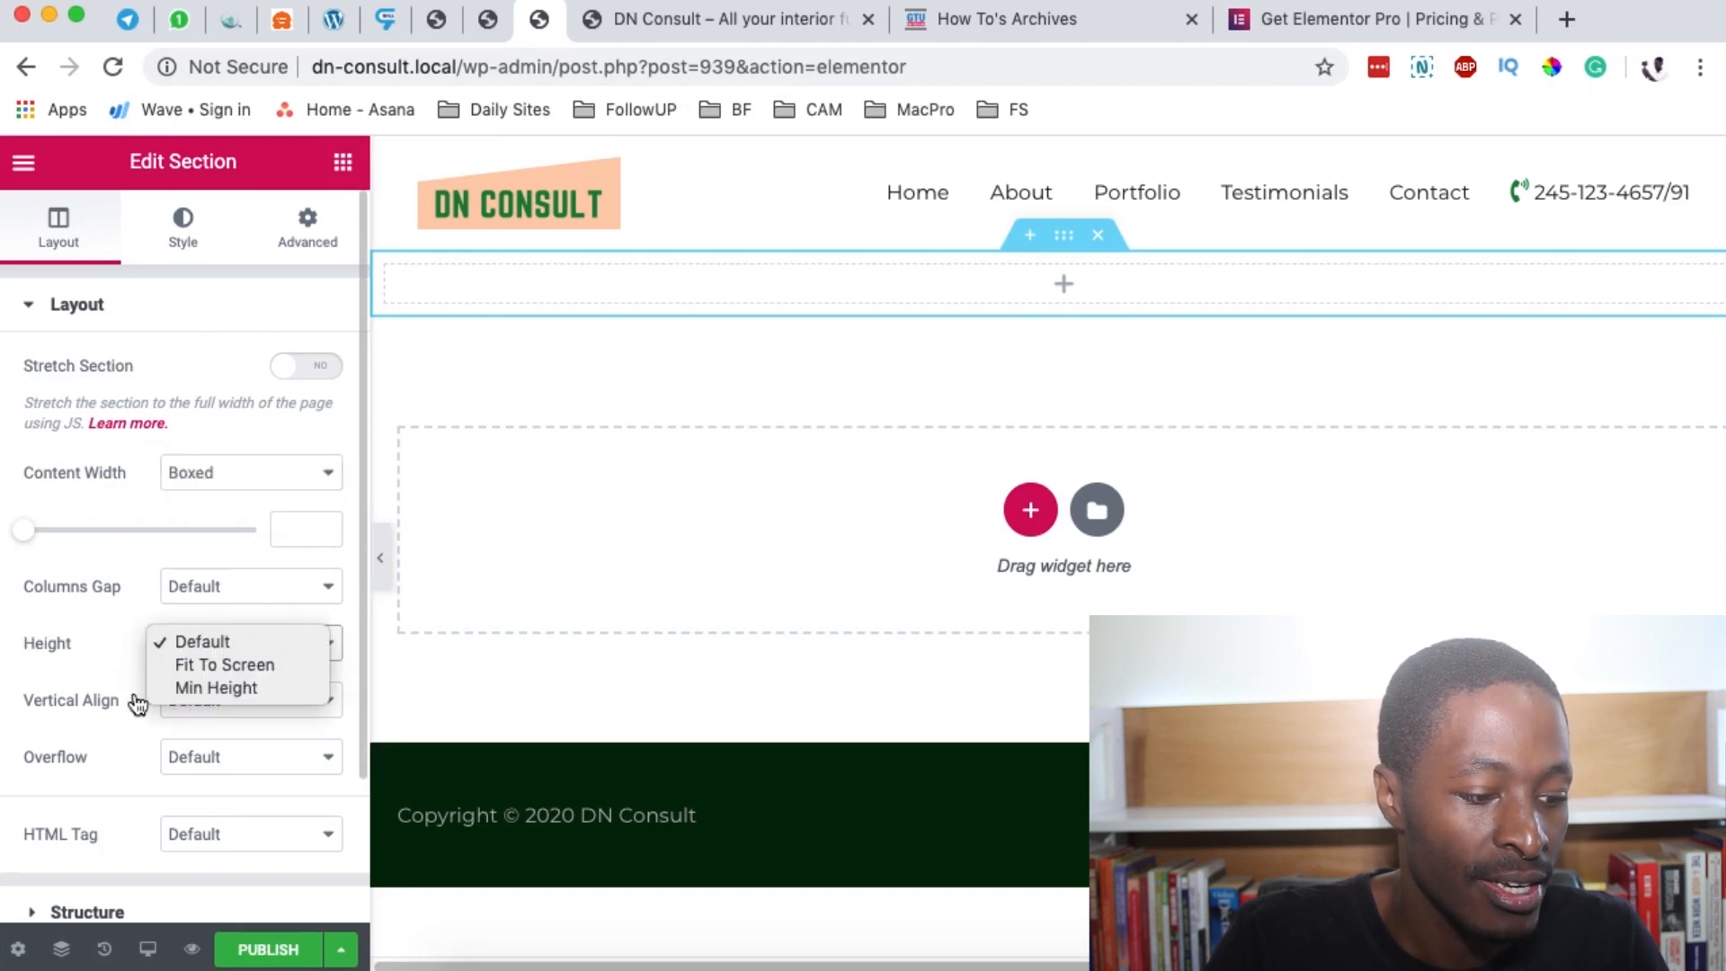
pyautogui.click(219, 697)
pyautogui.moveTo(87, 763); pyautogui.dragTo(110, 757)
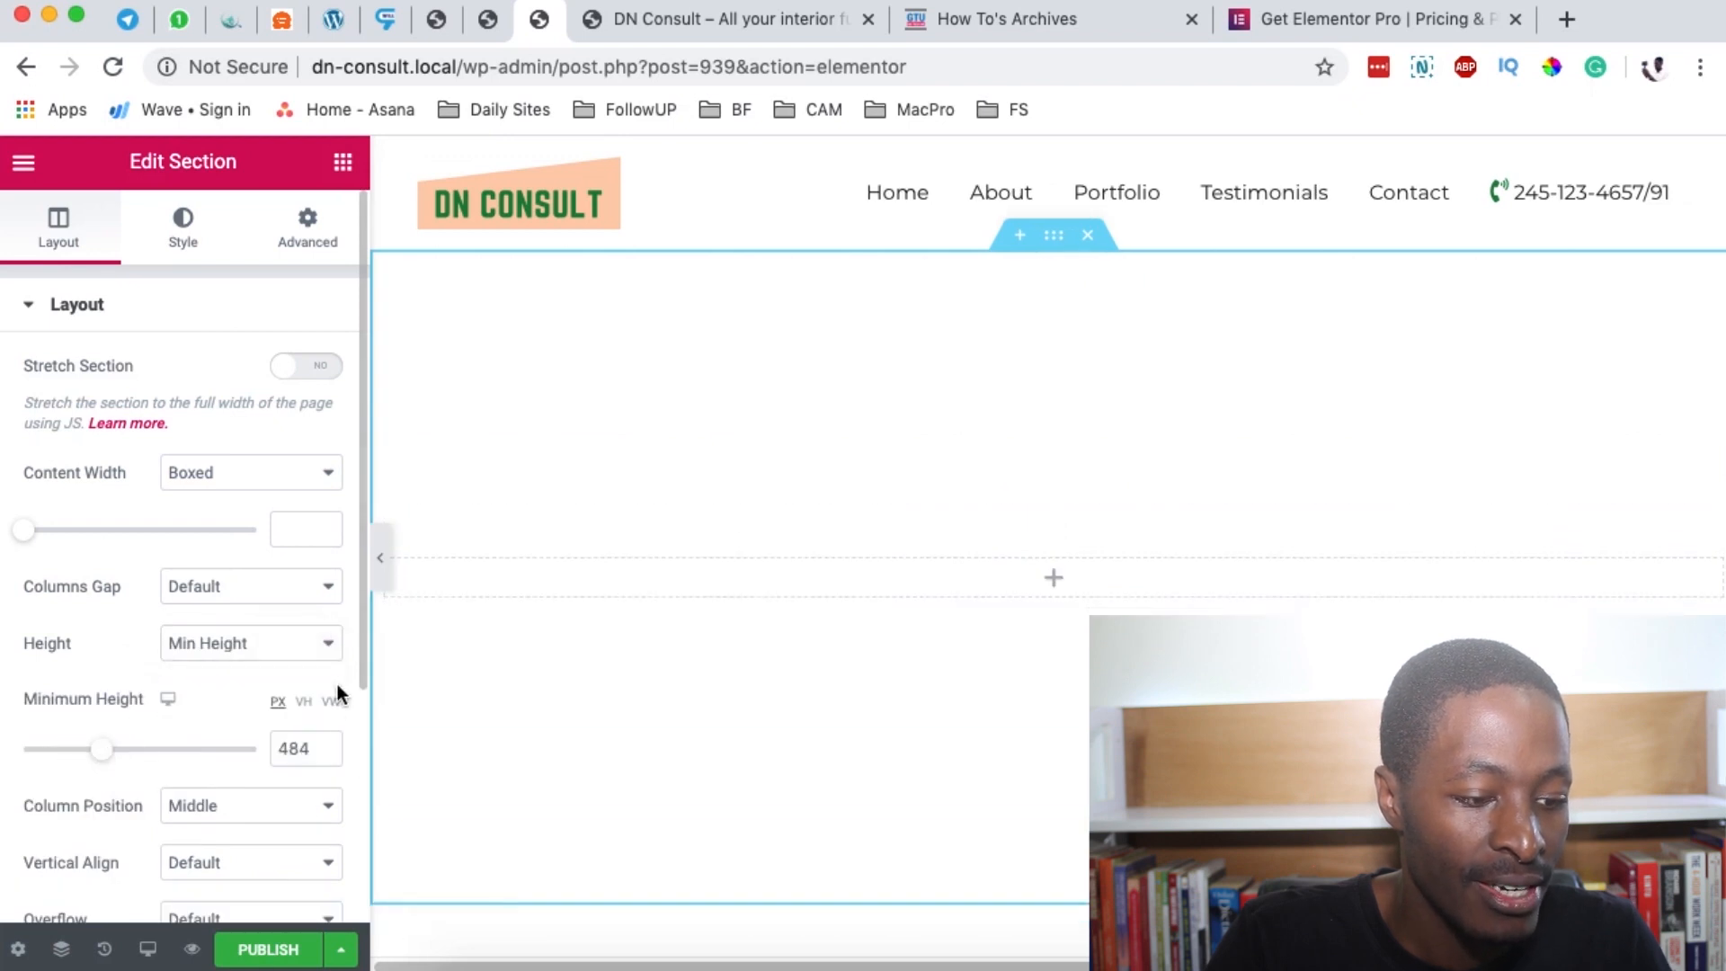
# Add a centre-aligned Heading widget to the section with the title "My First Website".
pyautogui.click(342, 163)
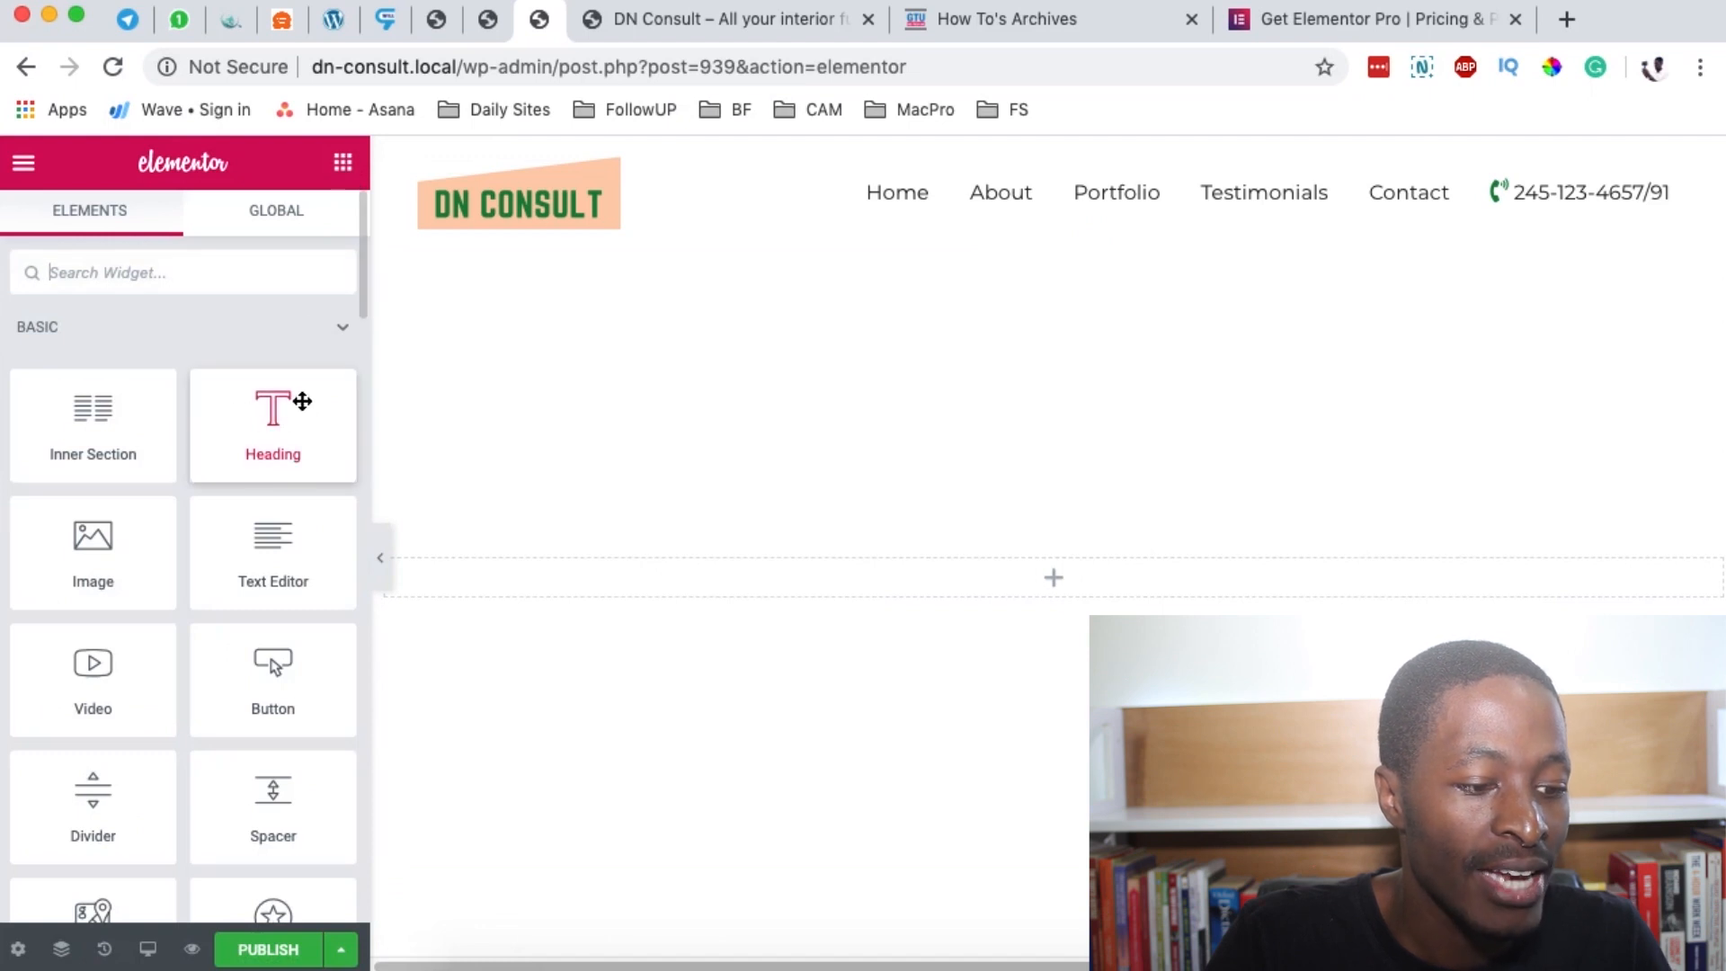
pyautogui.moveTo(298, 464); pyautogui.dragTo(1061, 580)
pyautogui.tripleClick(119, 401)
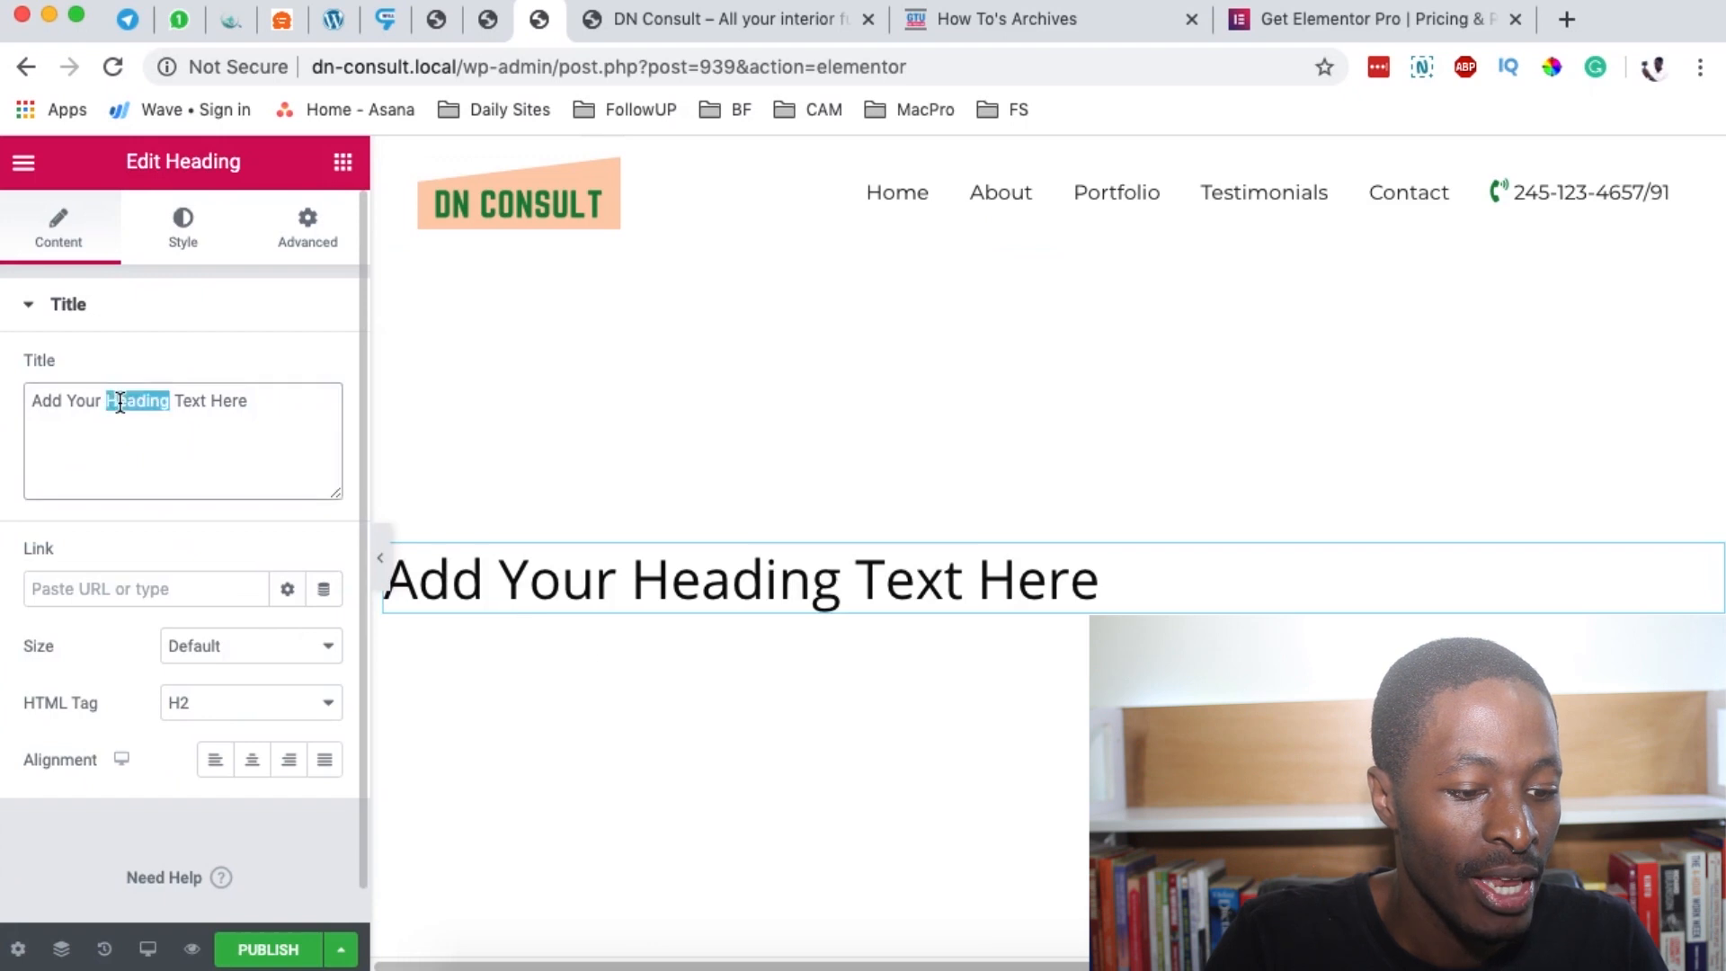
pyautogui.write('My F')
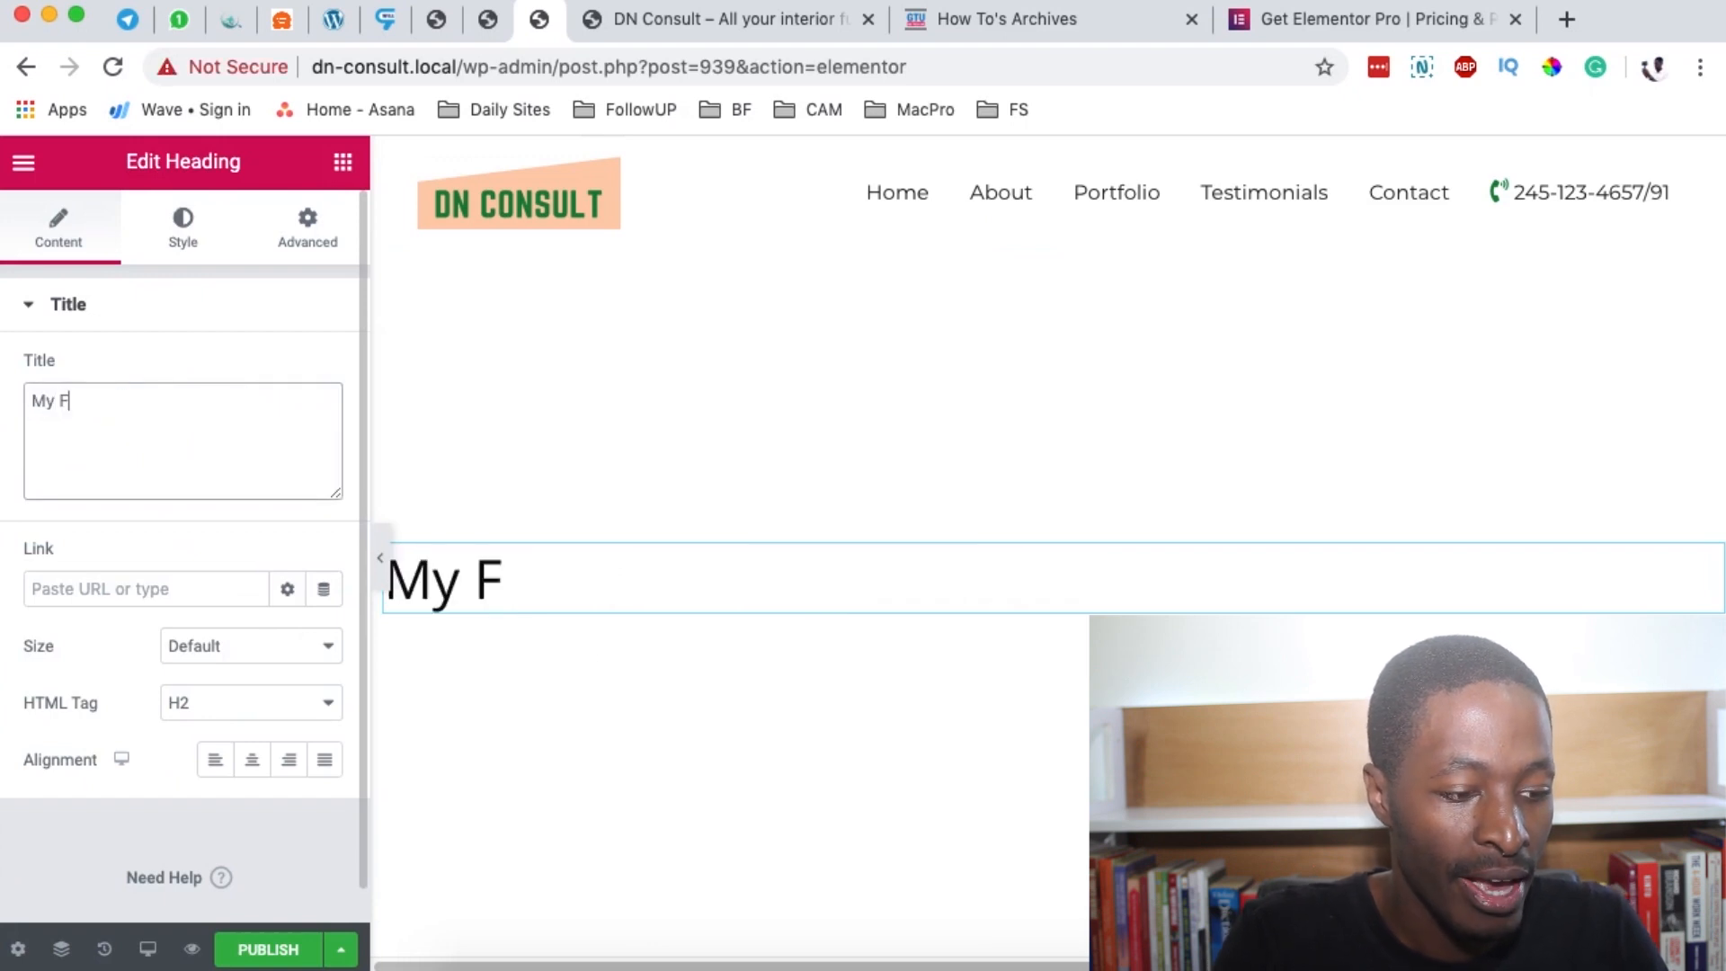
pyautogui.write('irst Website')
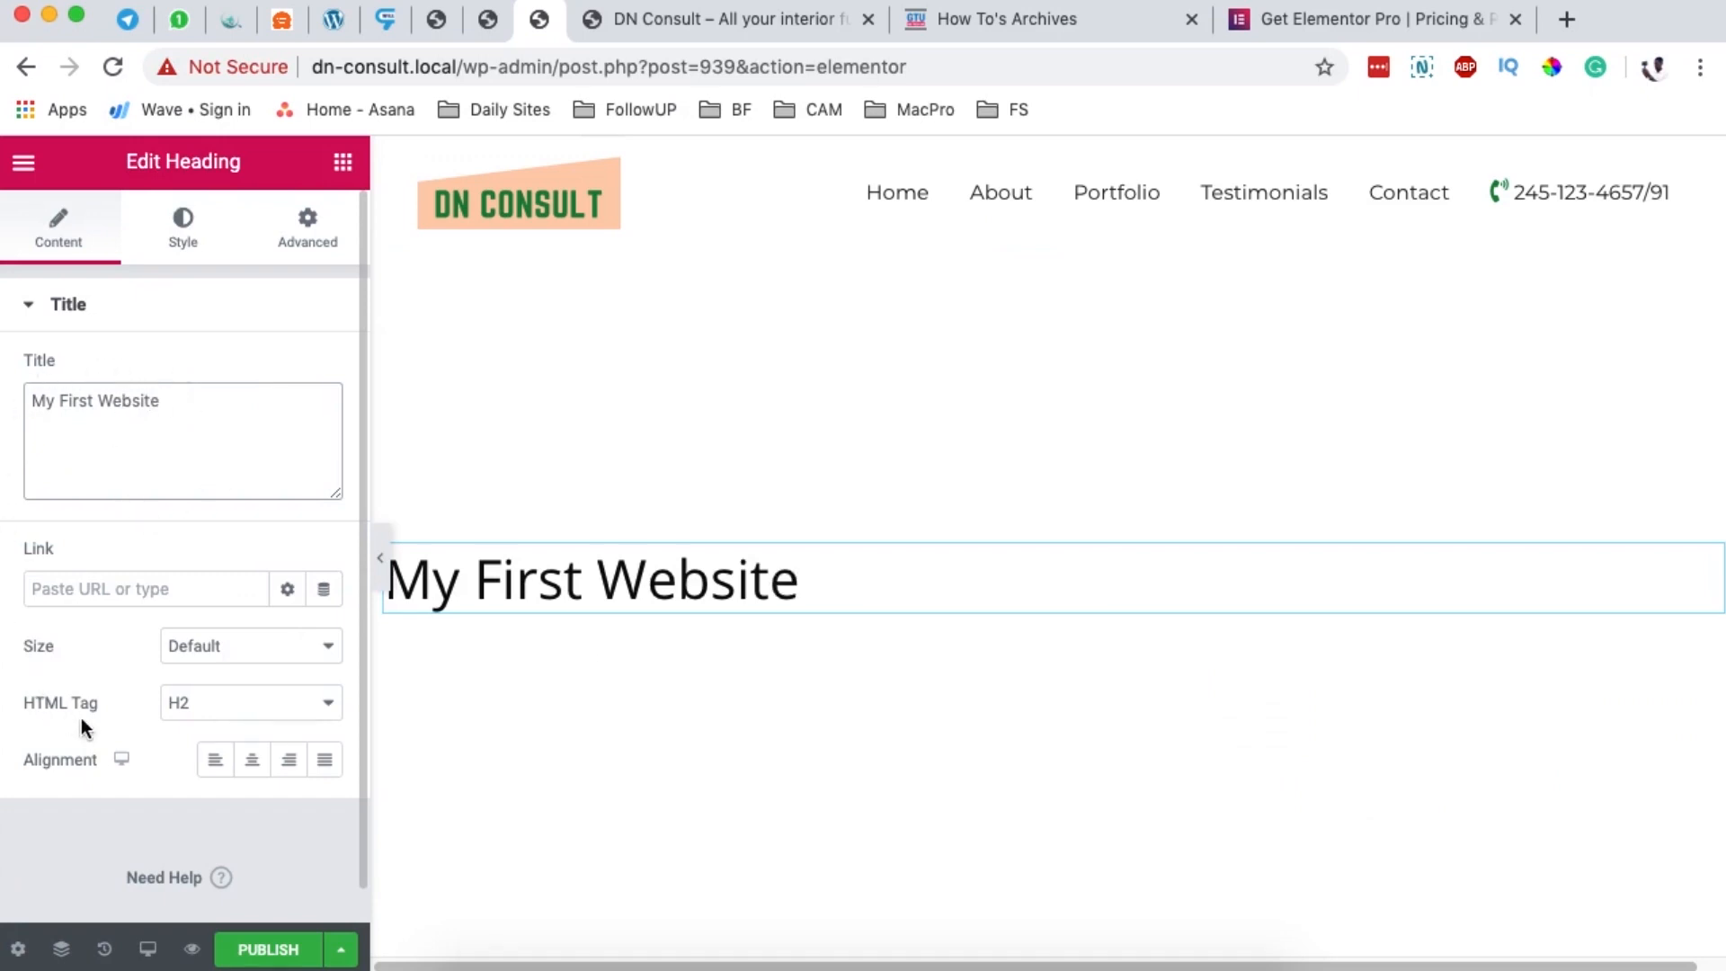
pyautogui.click(252, 764)
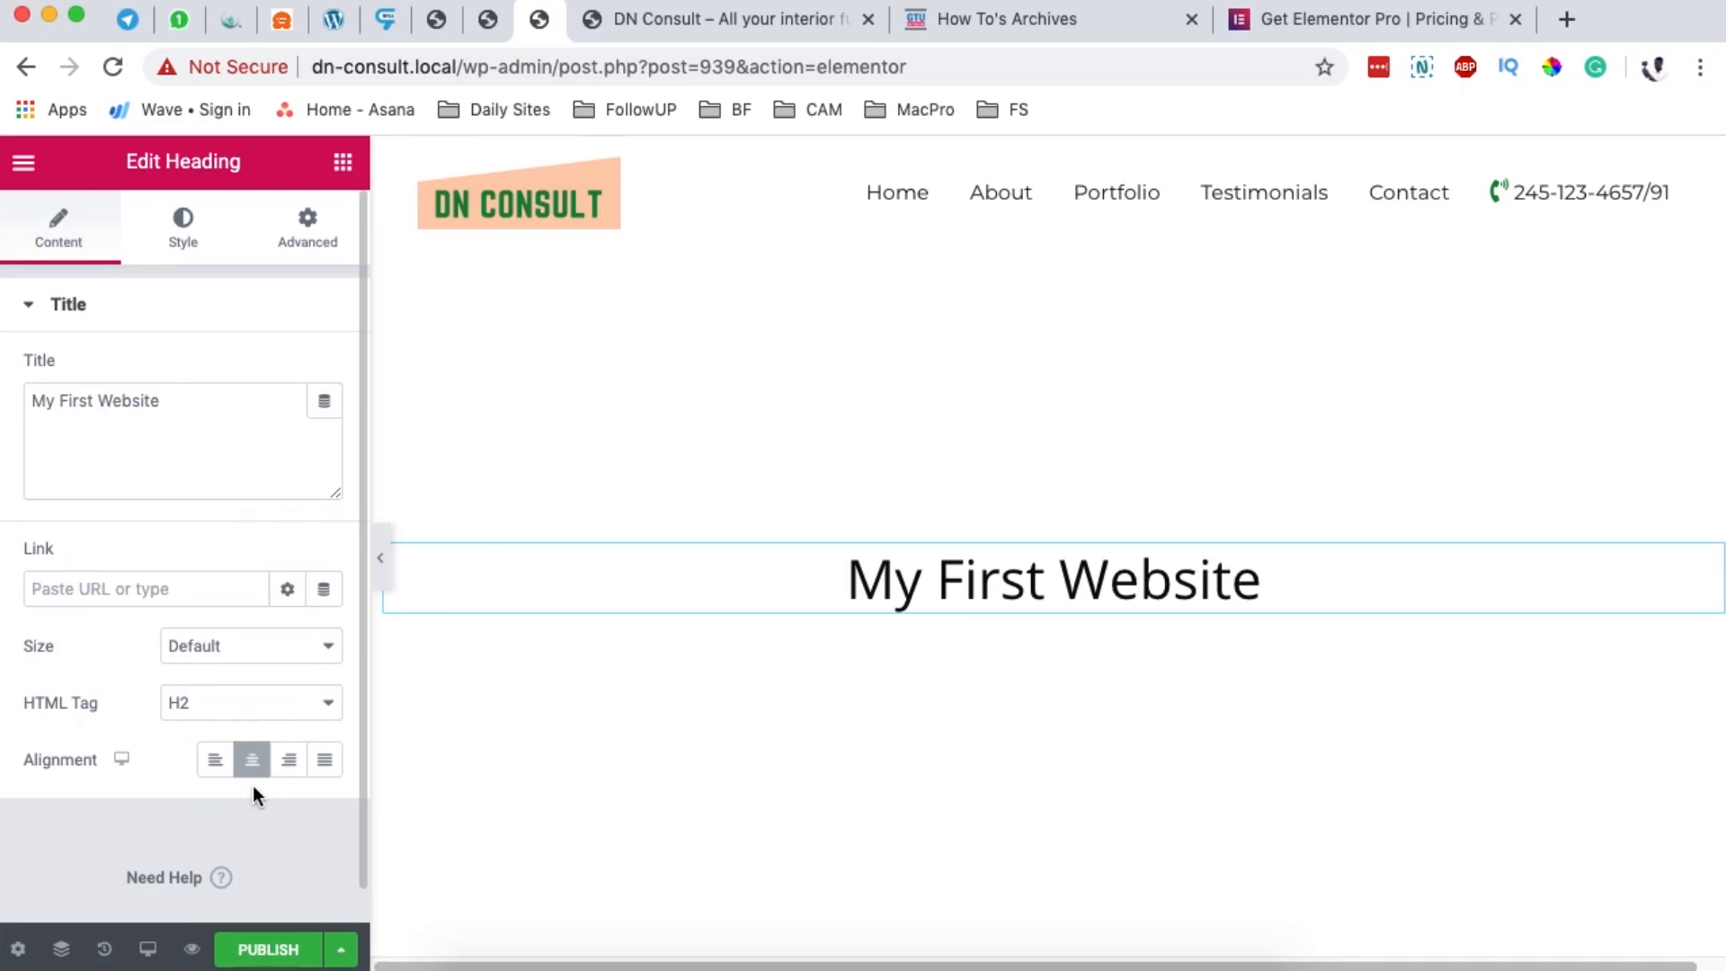
pyautogui.click(255, 712)
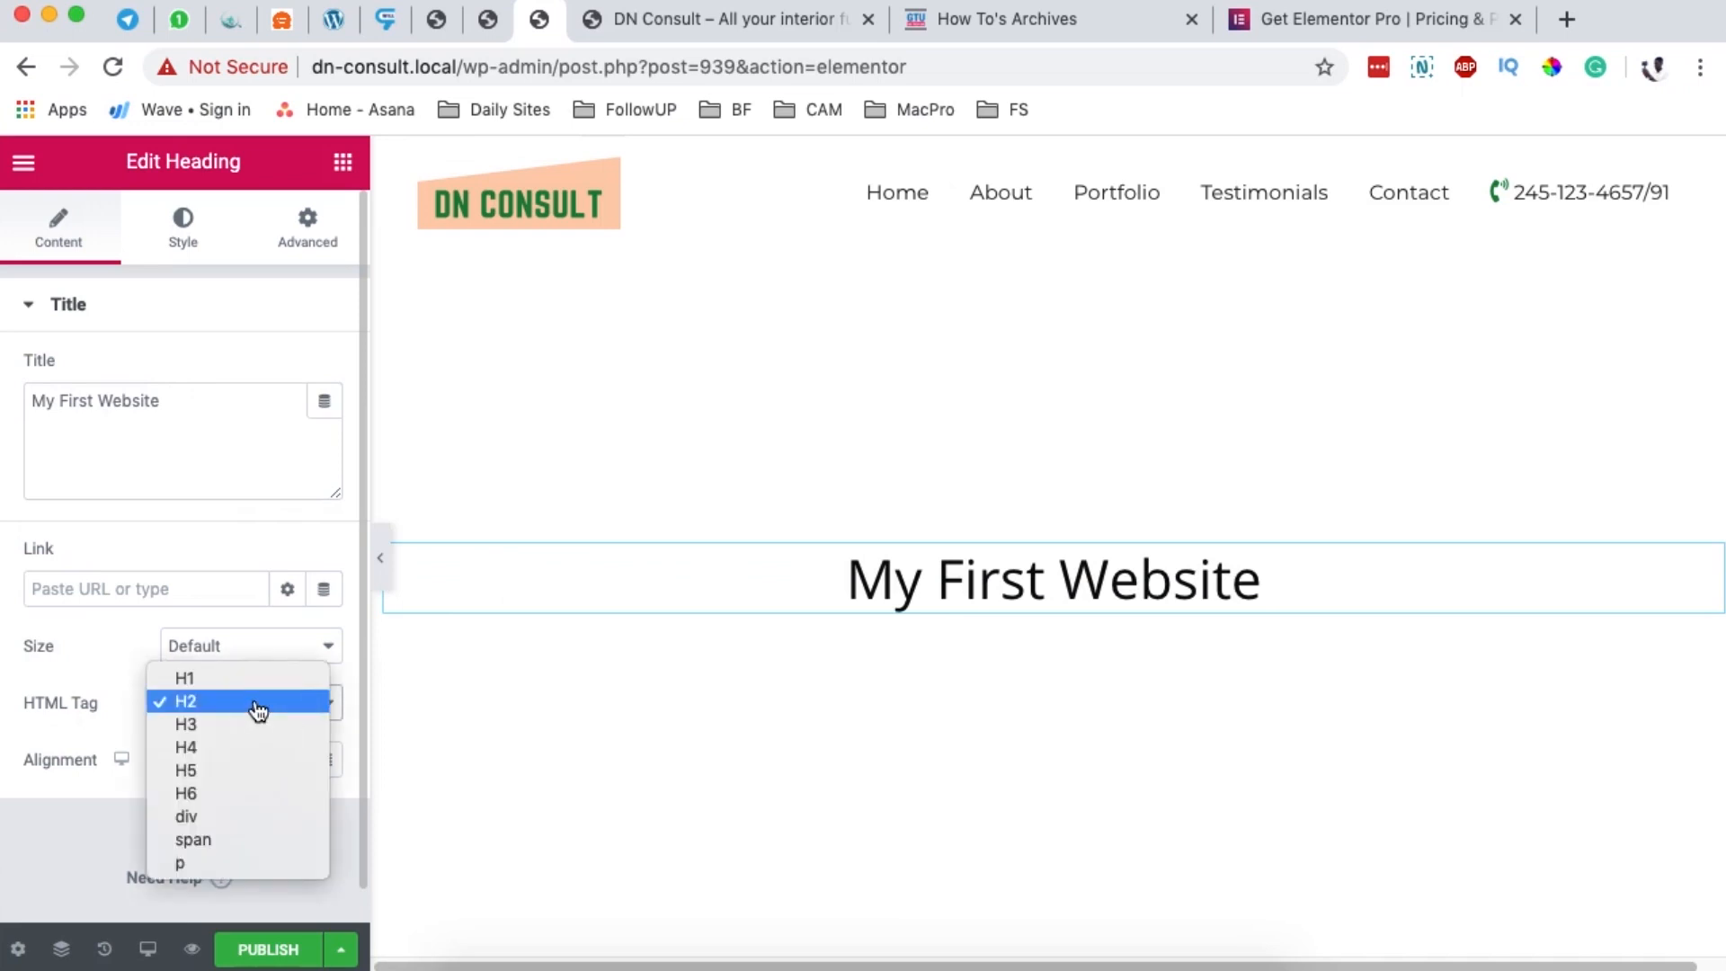
pyautogui.click(77, 664)
pyautogui.click(271, 648)
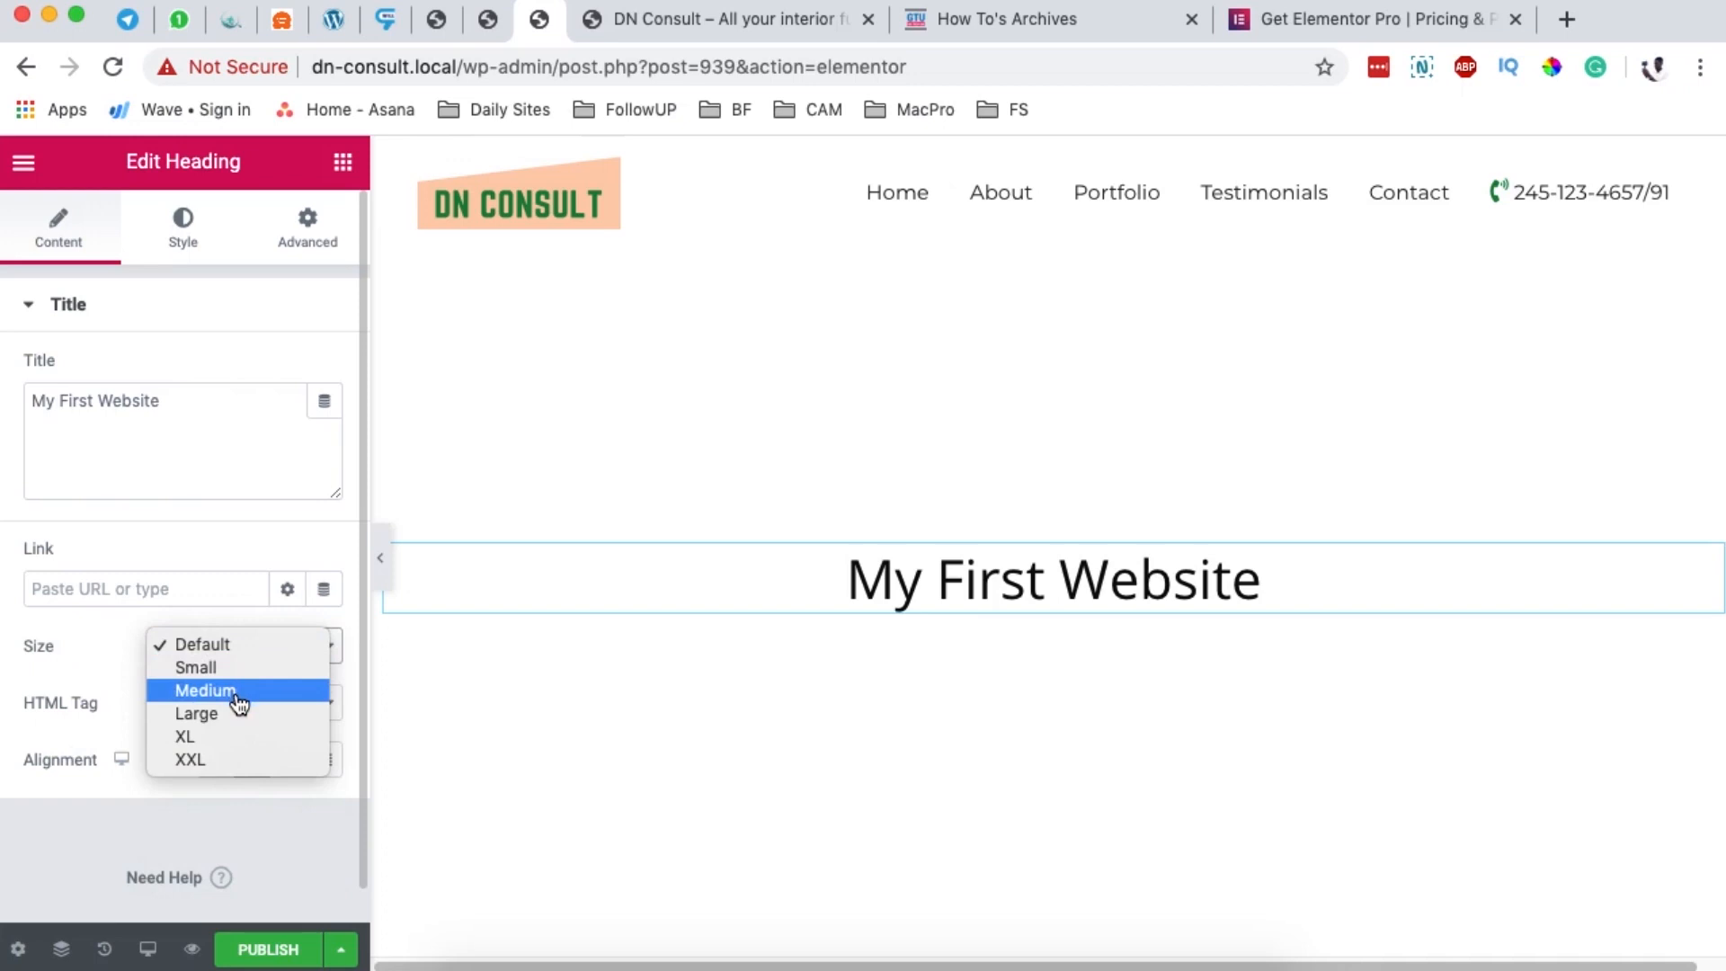
pyautogui.click(105, 620)
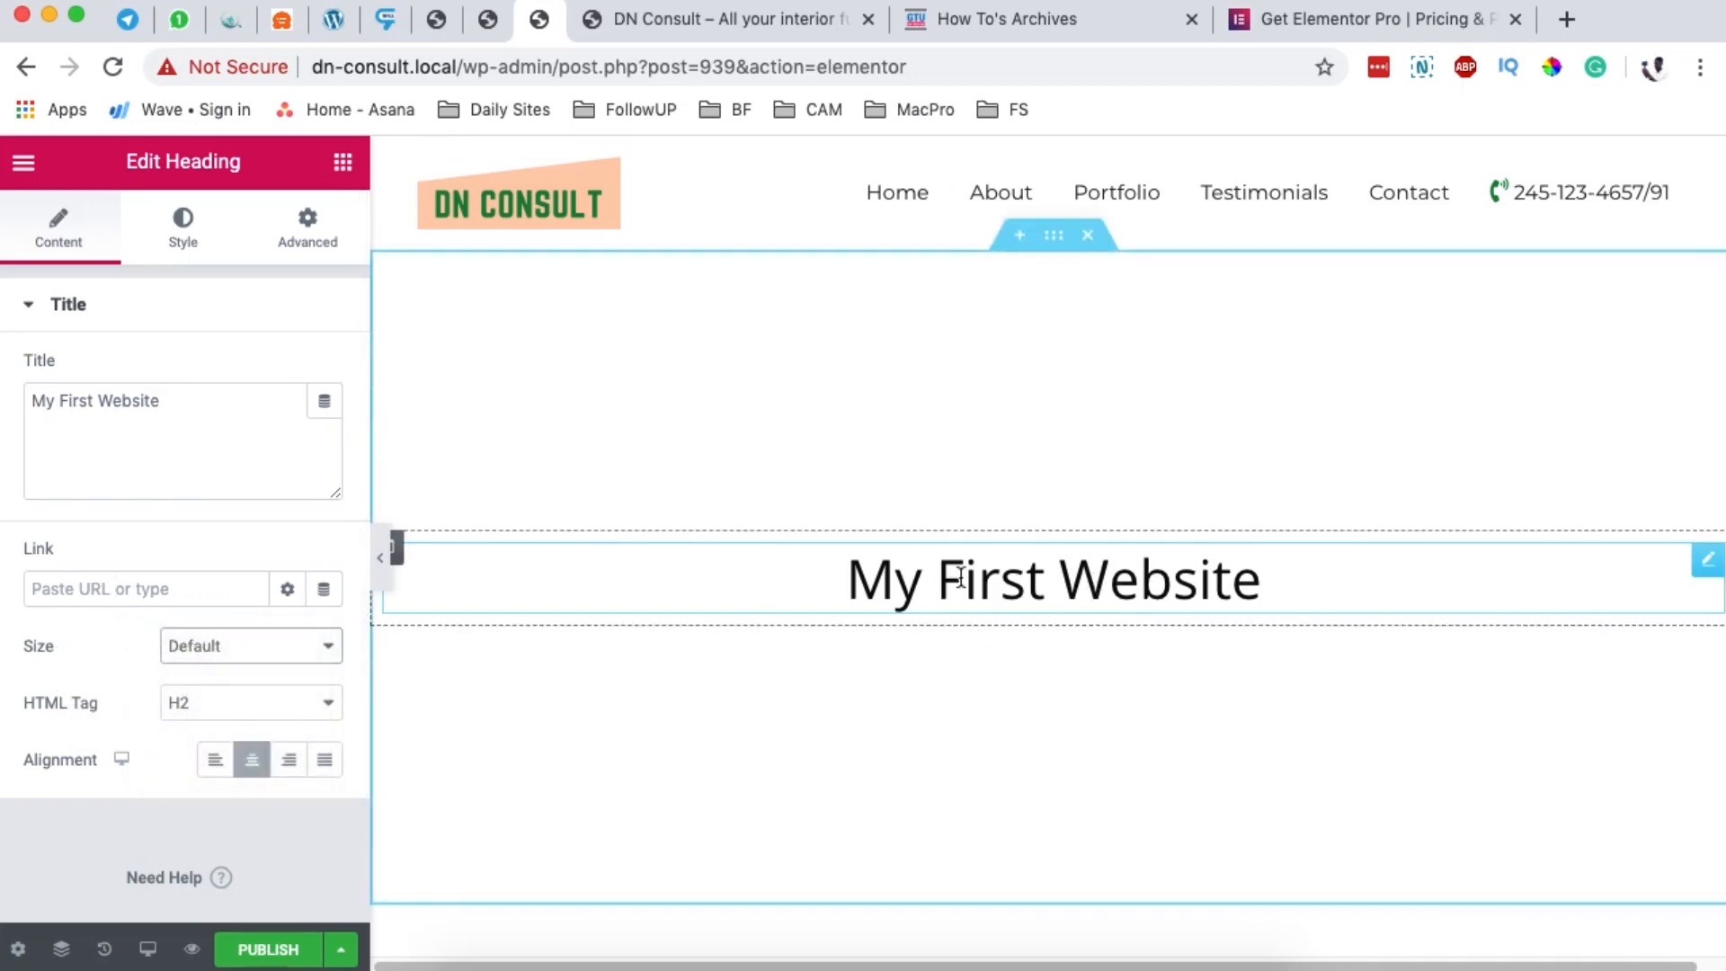
# Link the heading to gotechug.com and check the additional link options without changing them.
pyautogui.click(205, 591)
pyautogui.write('gotechug.com')
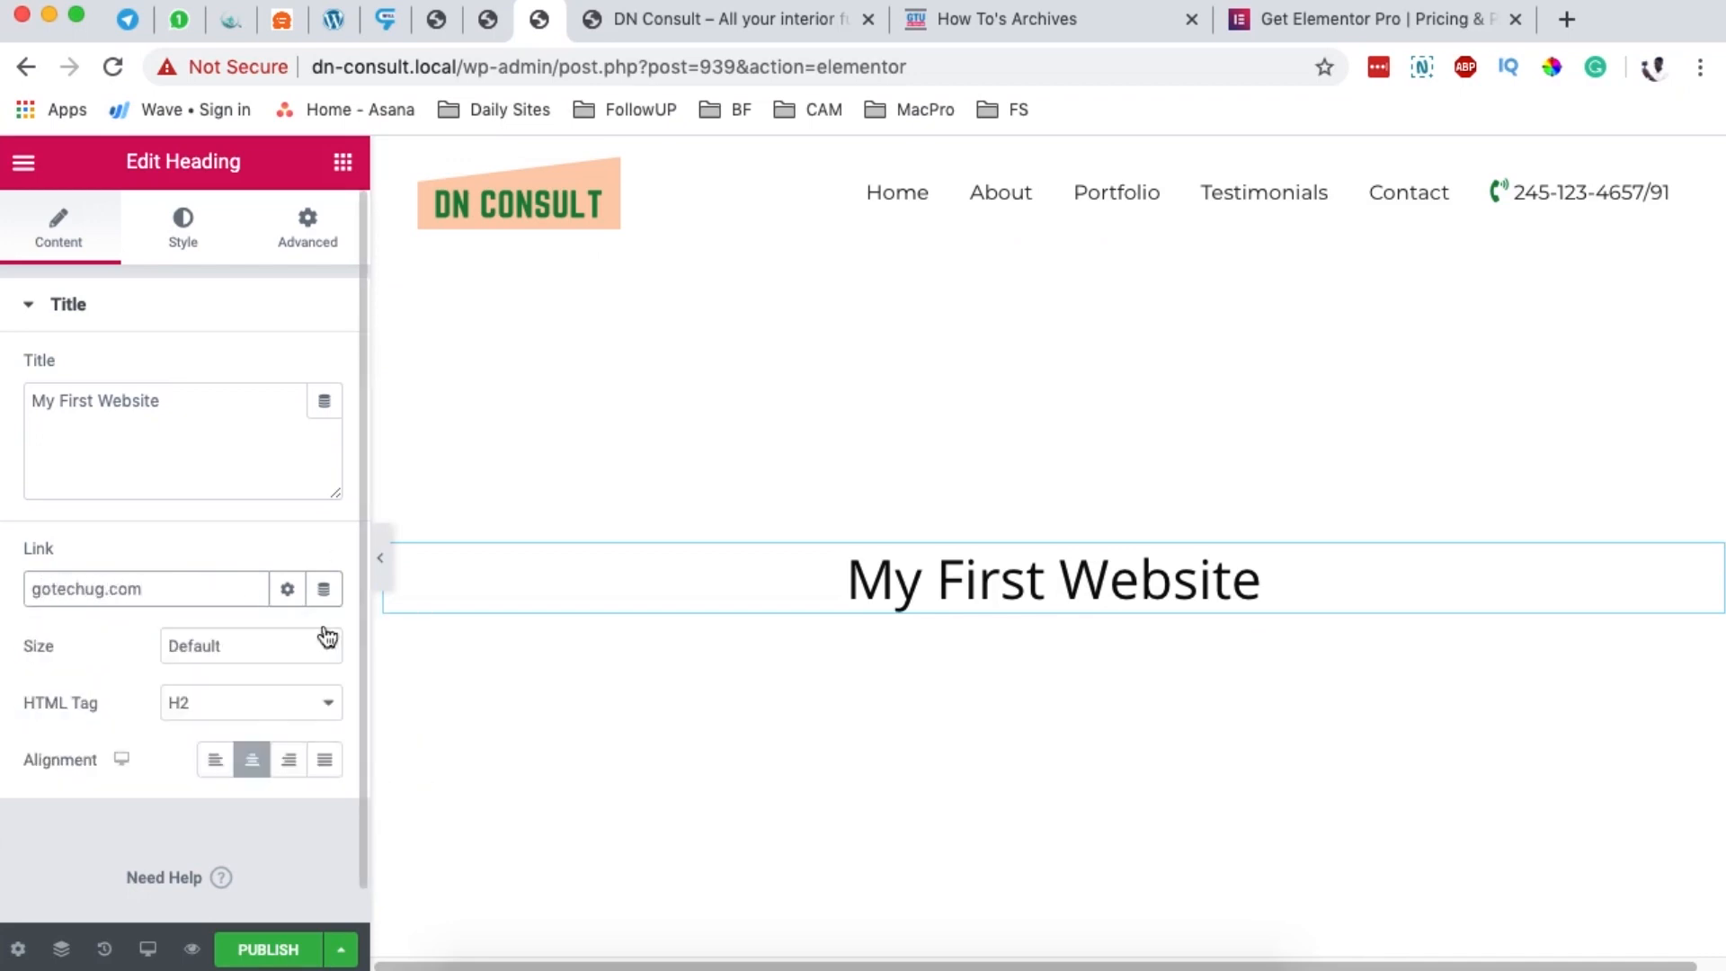
pyautogui.click(287, 591)
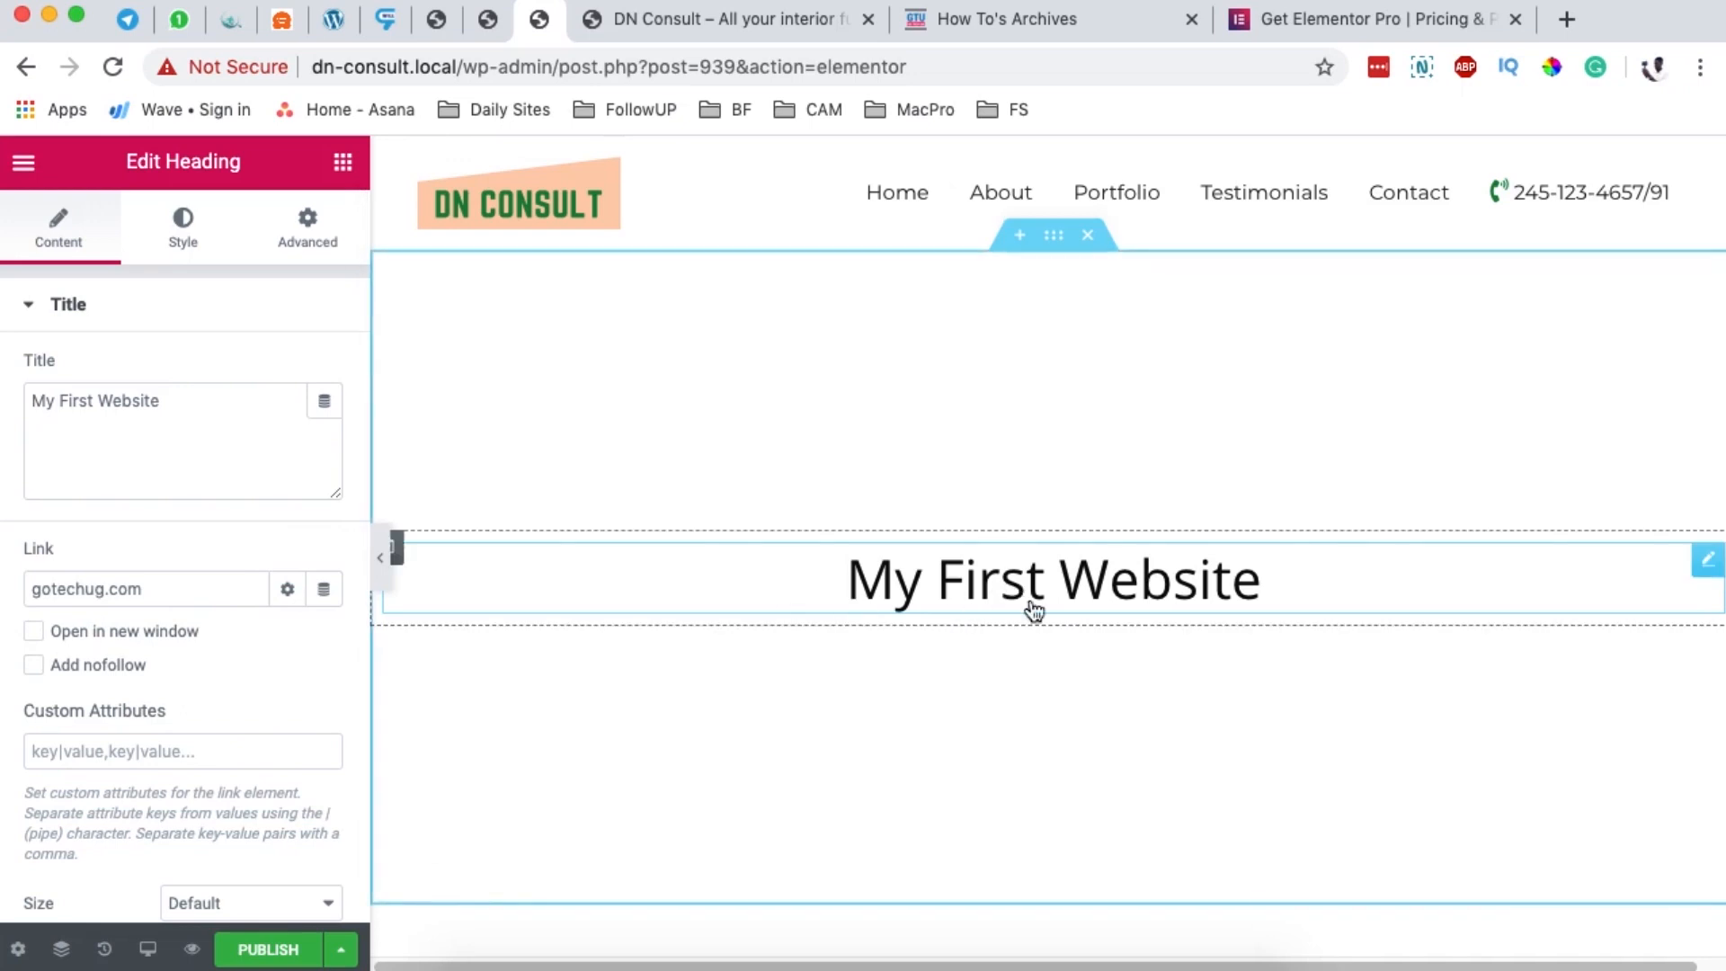
pyautogui.click(288, 588)
# Change the heading's text color to the green swatch #23A455.
pyautogui.click(180, 251)
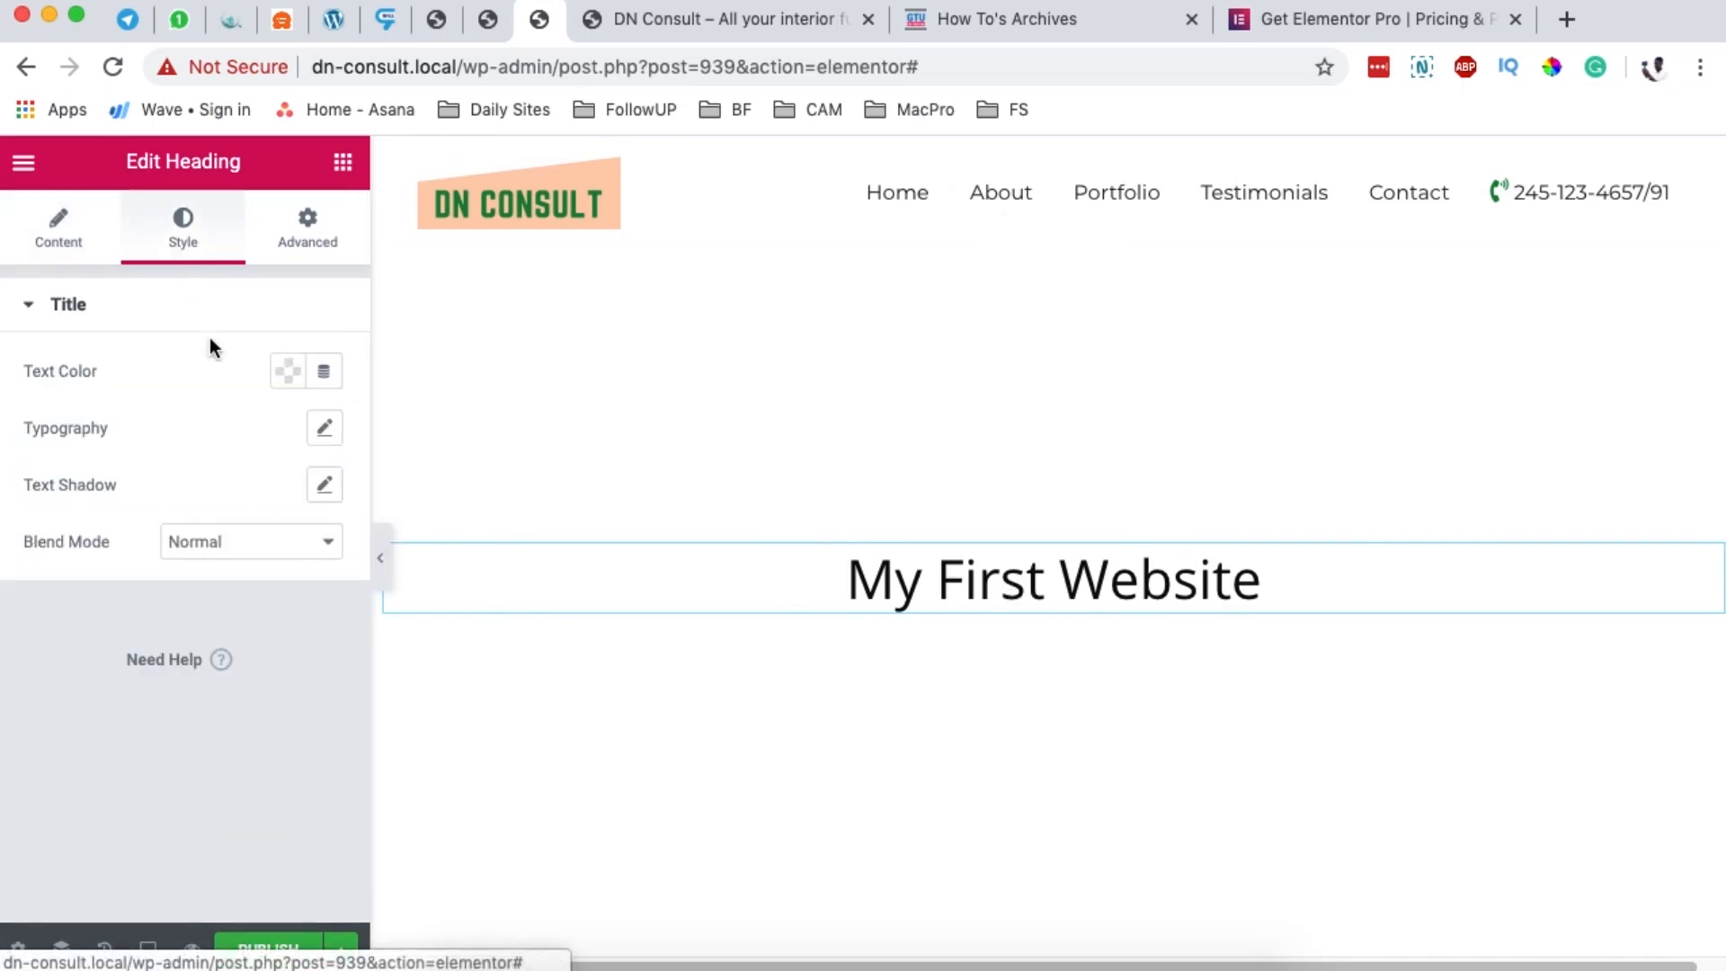
pyautogui.click(292, 378)
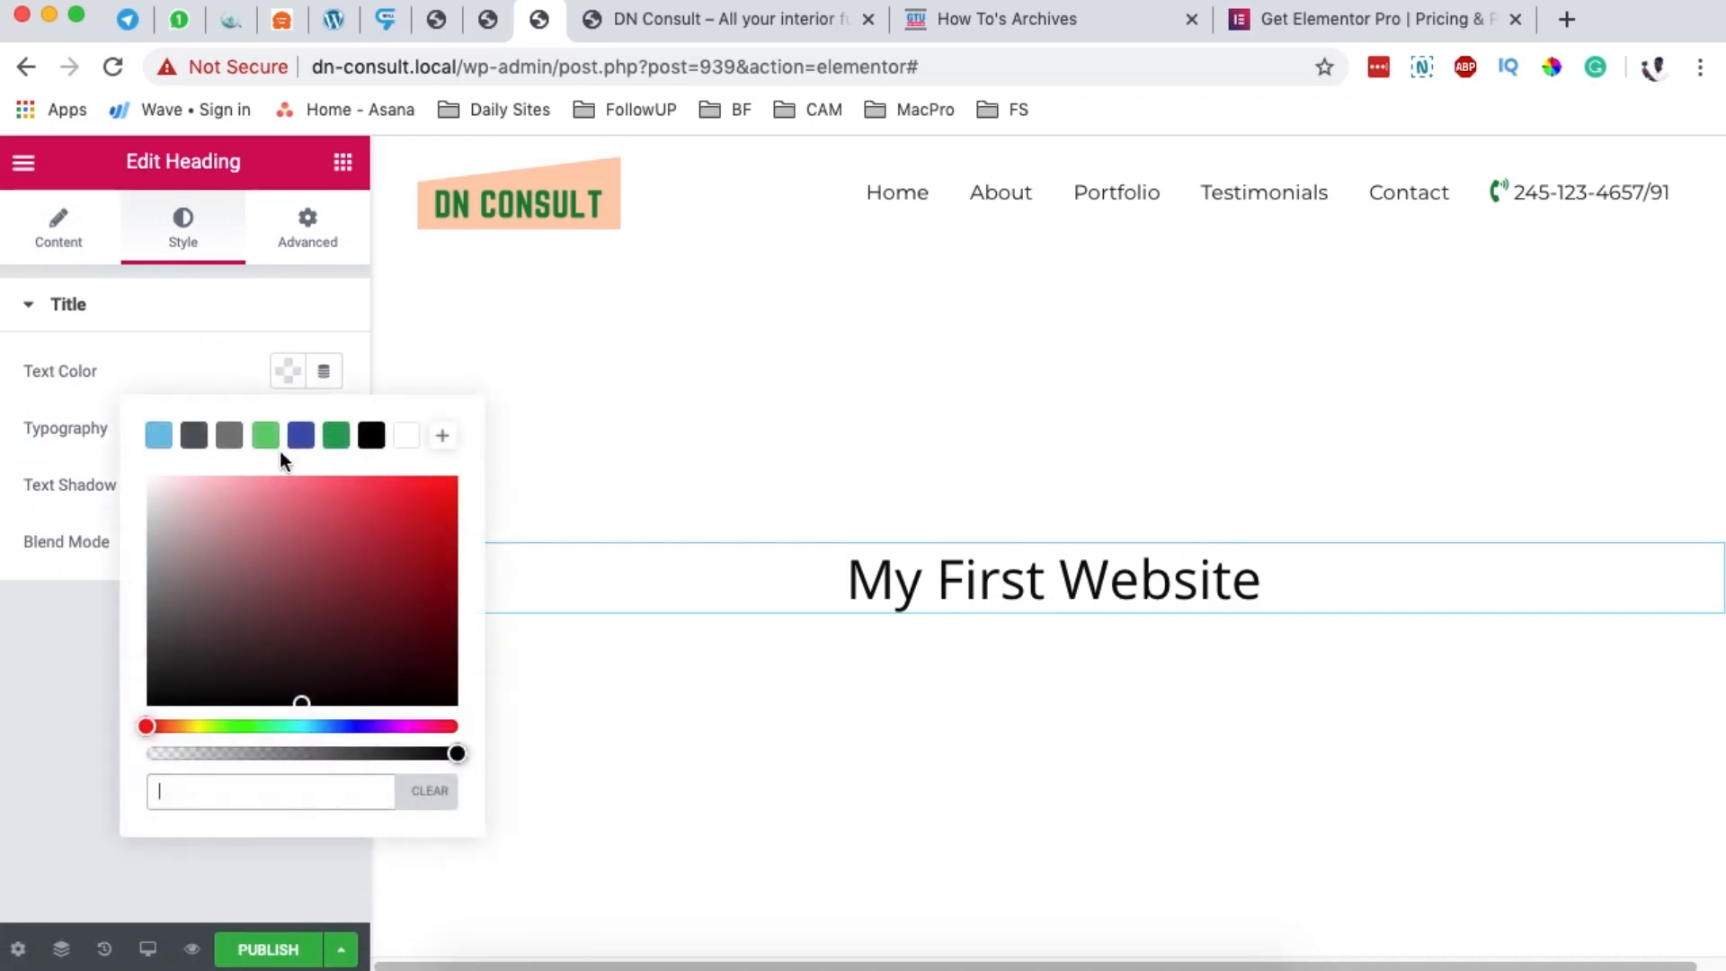
pyautogui.click(336, 436)
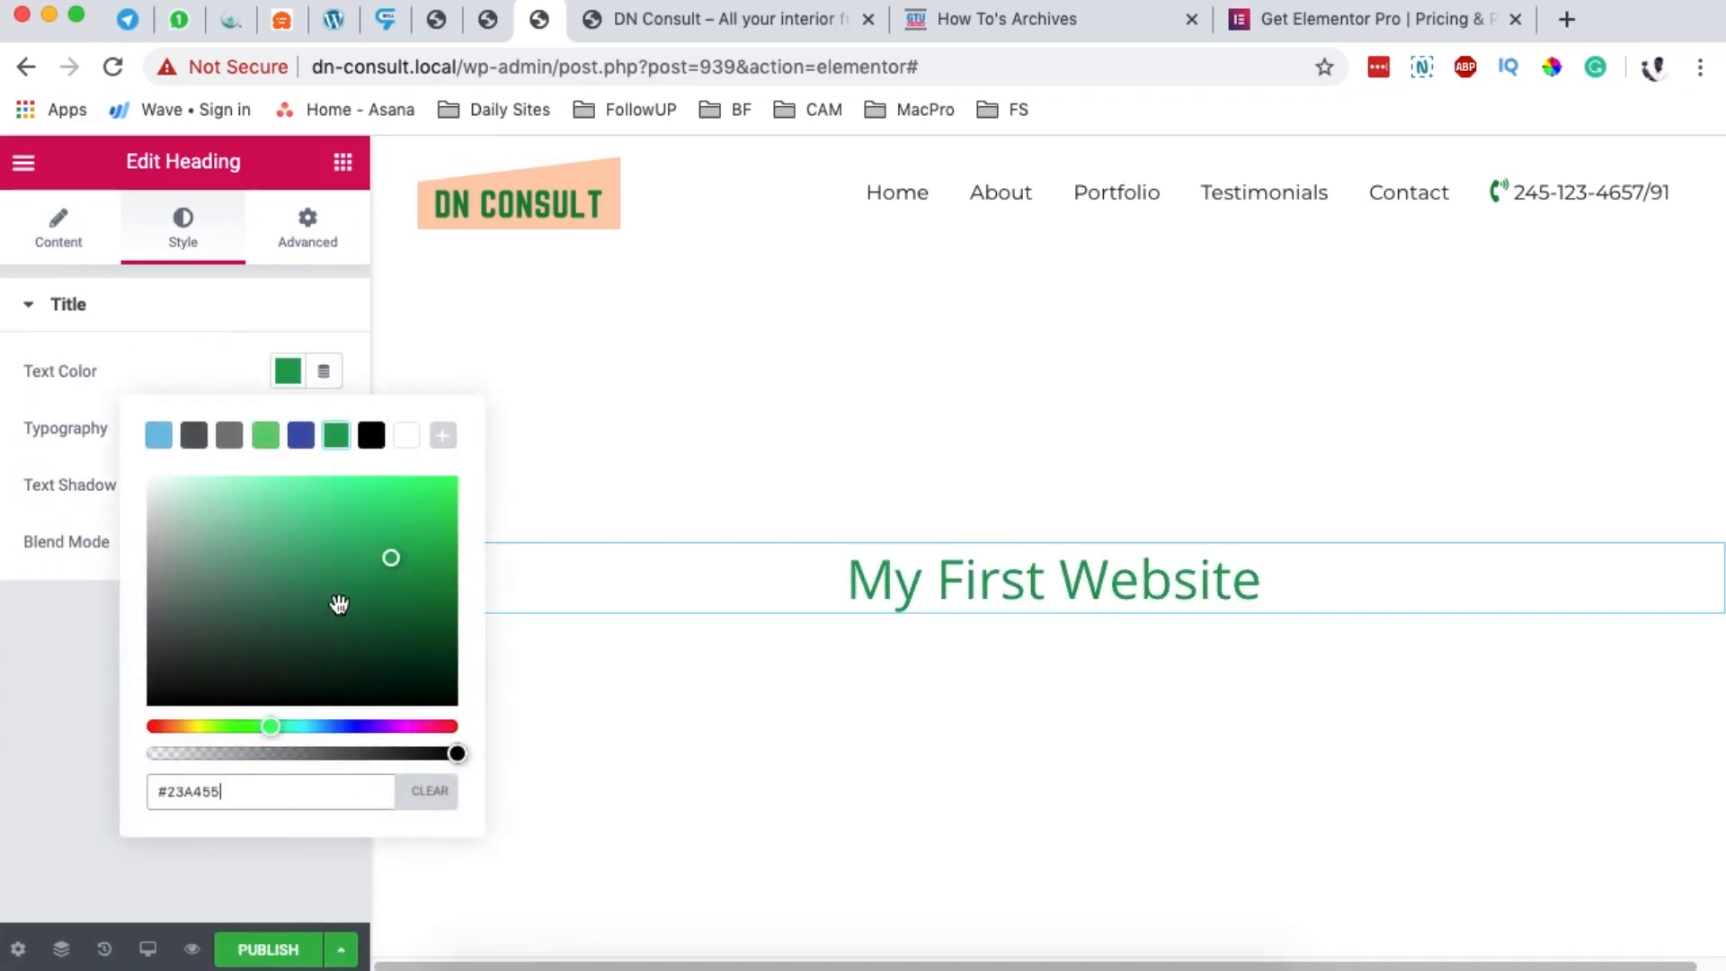
pyautogui.click(214, 363)
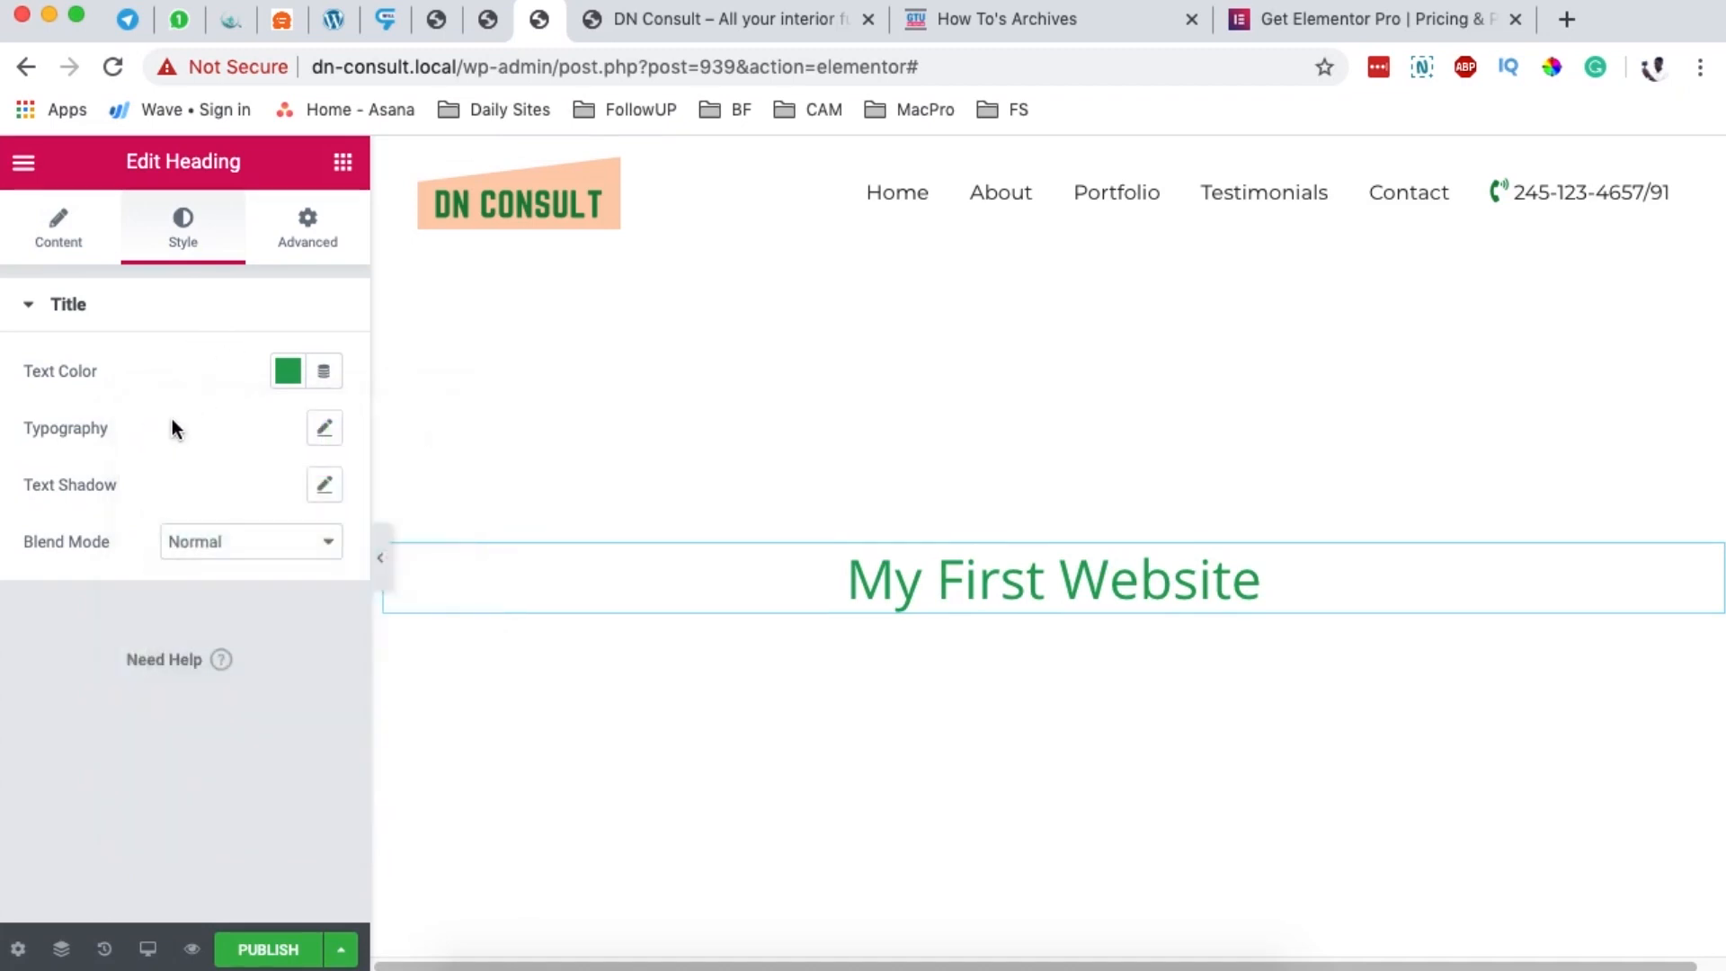
# Open the heading's typography settings and set the font family to PT Sans.
pyautogui.click(325, 433)
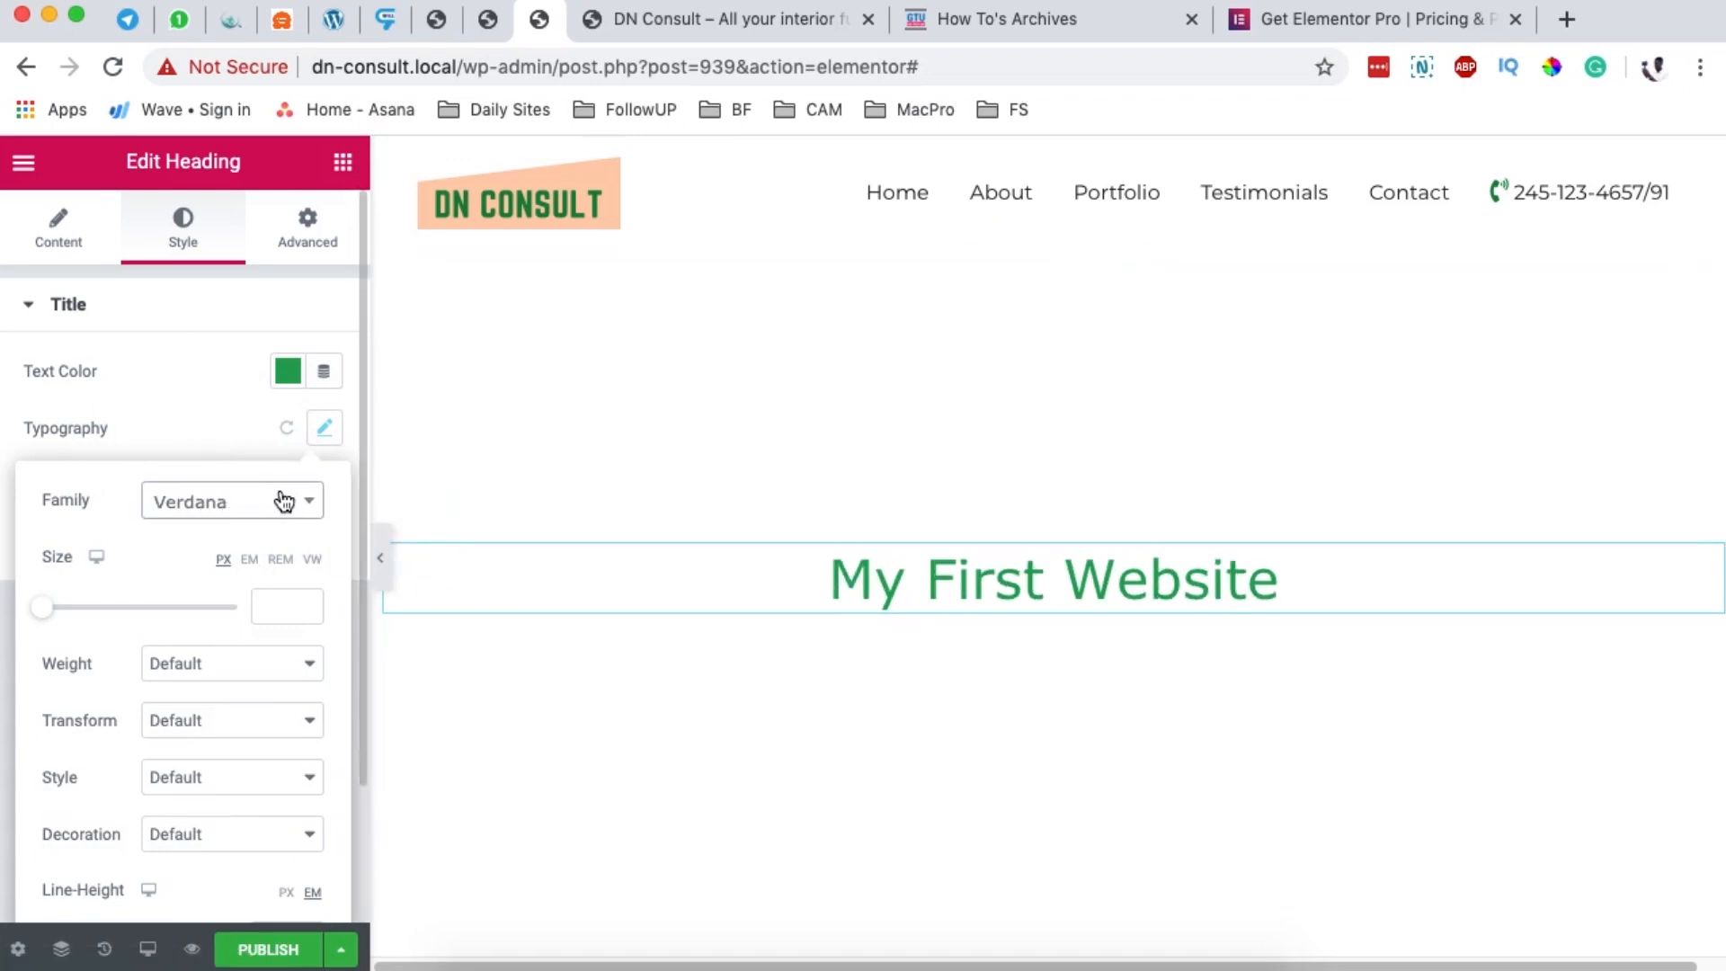
pyautogui.click(284, 502)
pyautogui.scroll(-5, 256, 684)
pyautogui.scroll(-3, 255, 711)
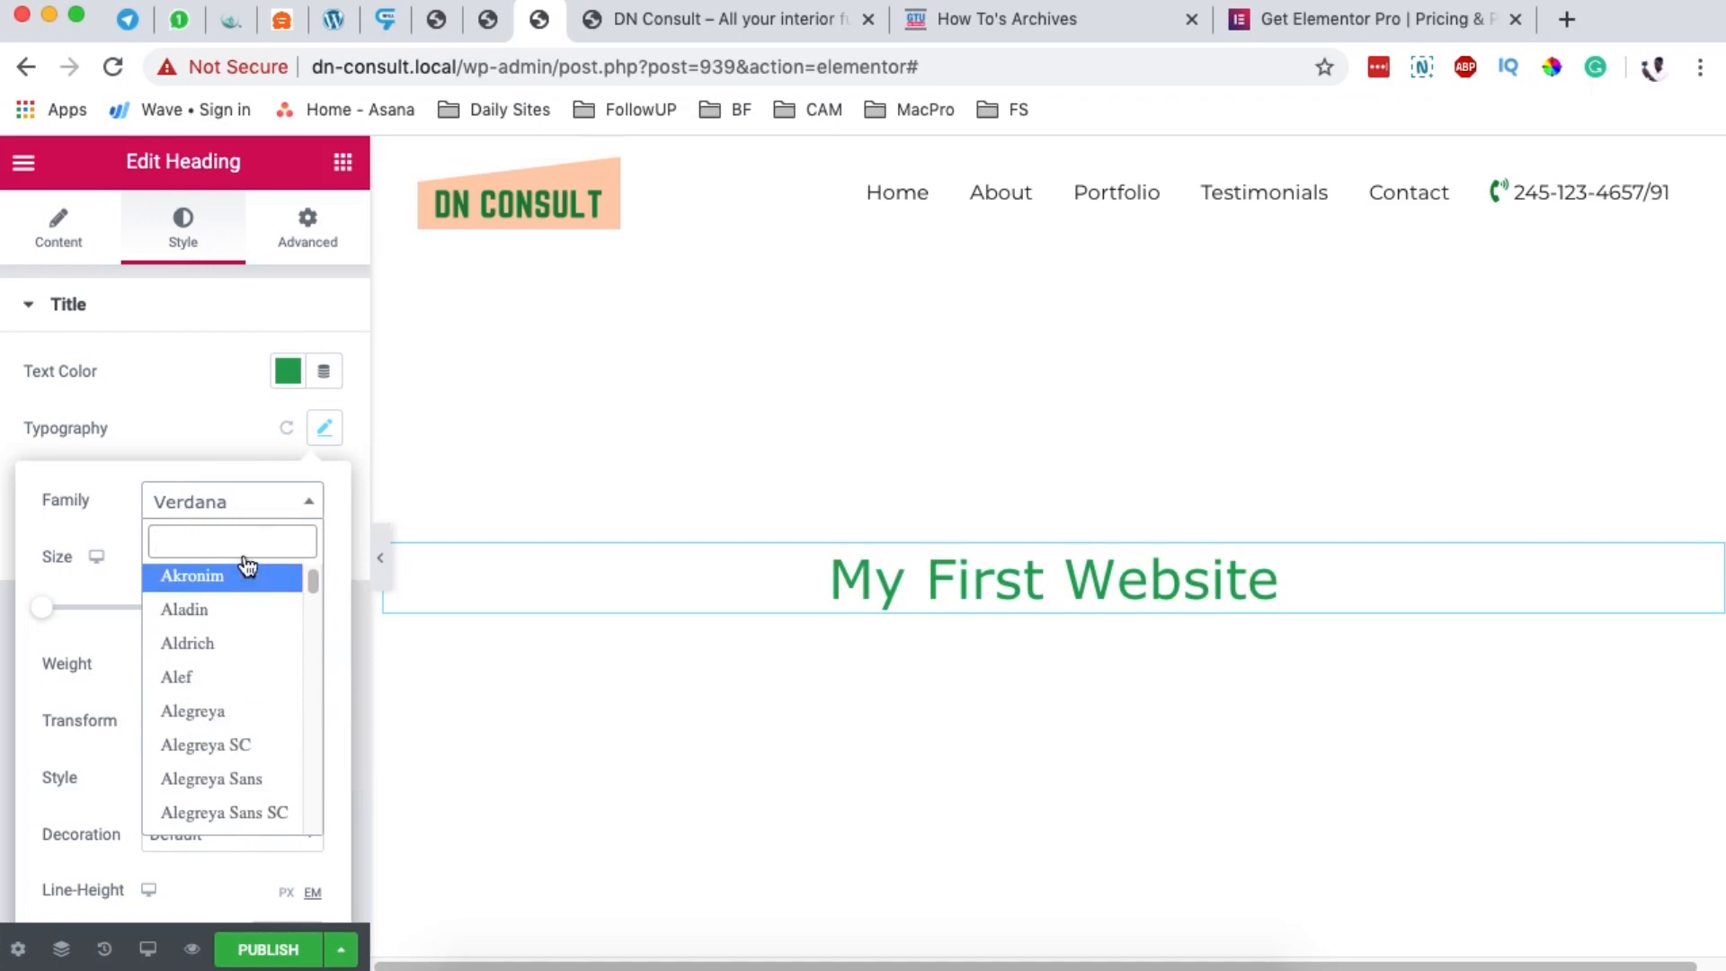
pyautogui.write('pt san')
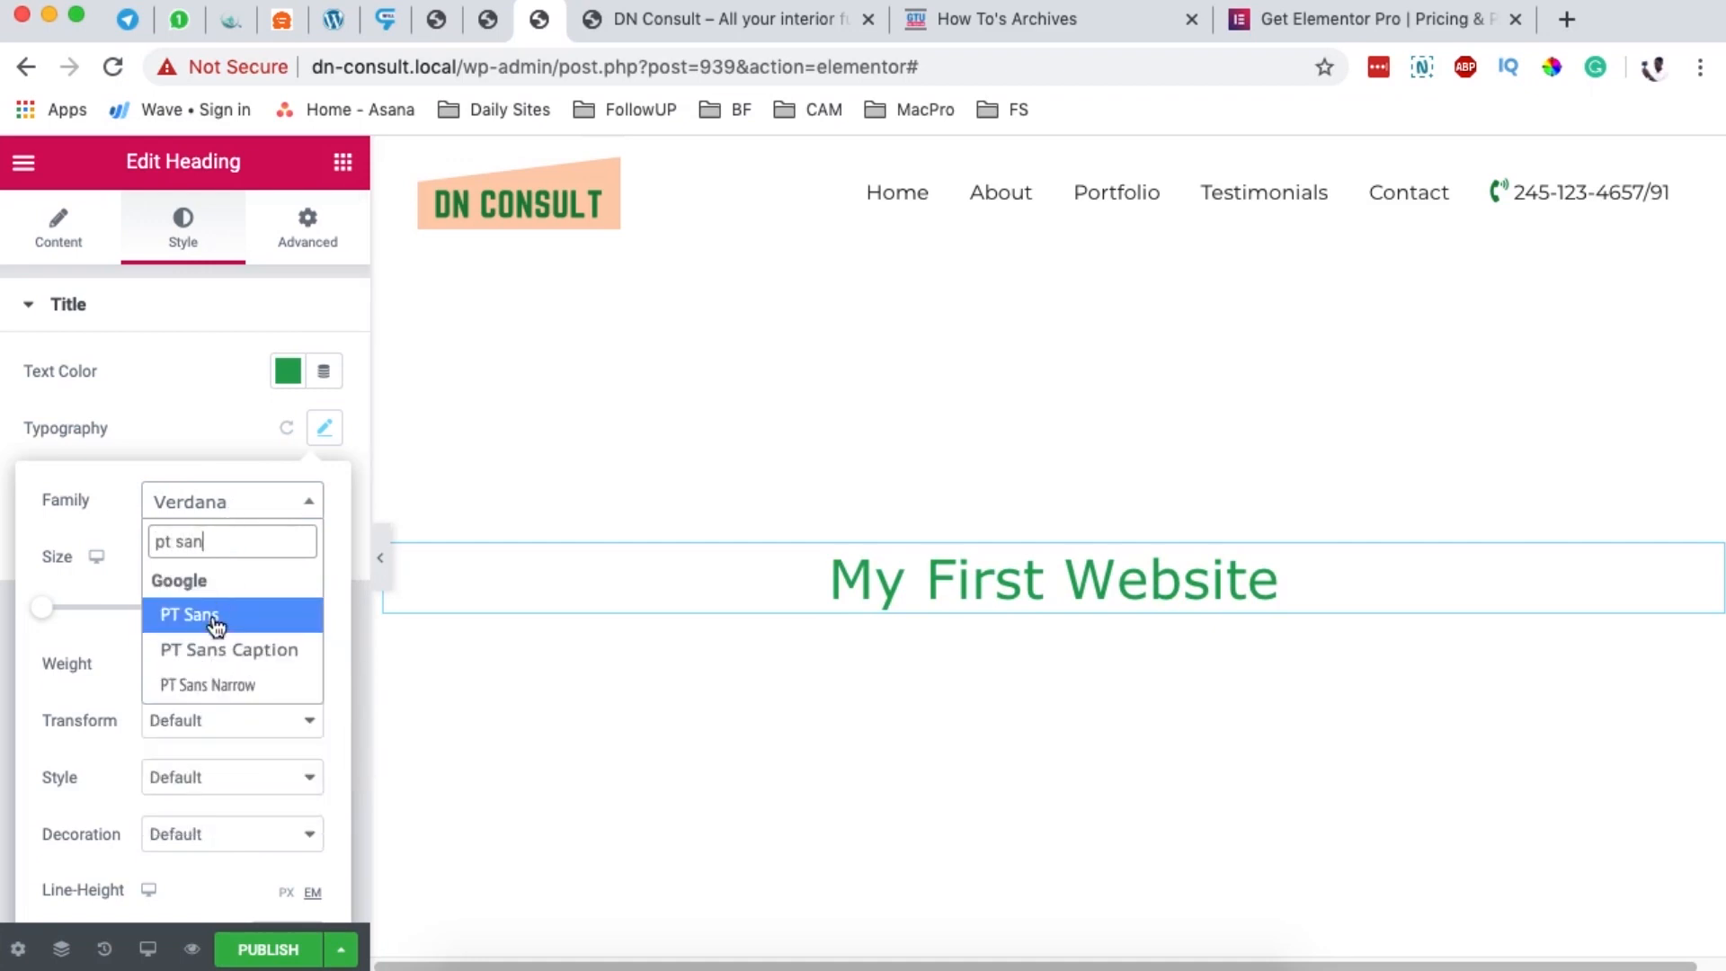
pyautogui.click(216, 621)
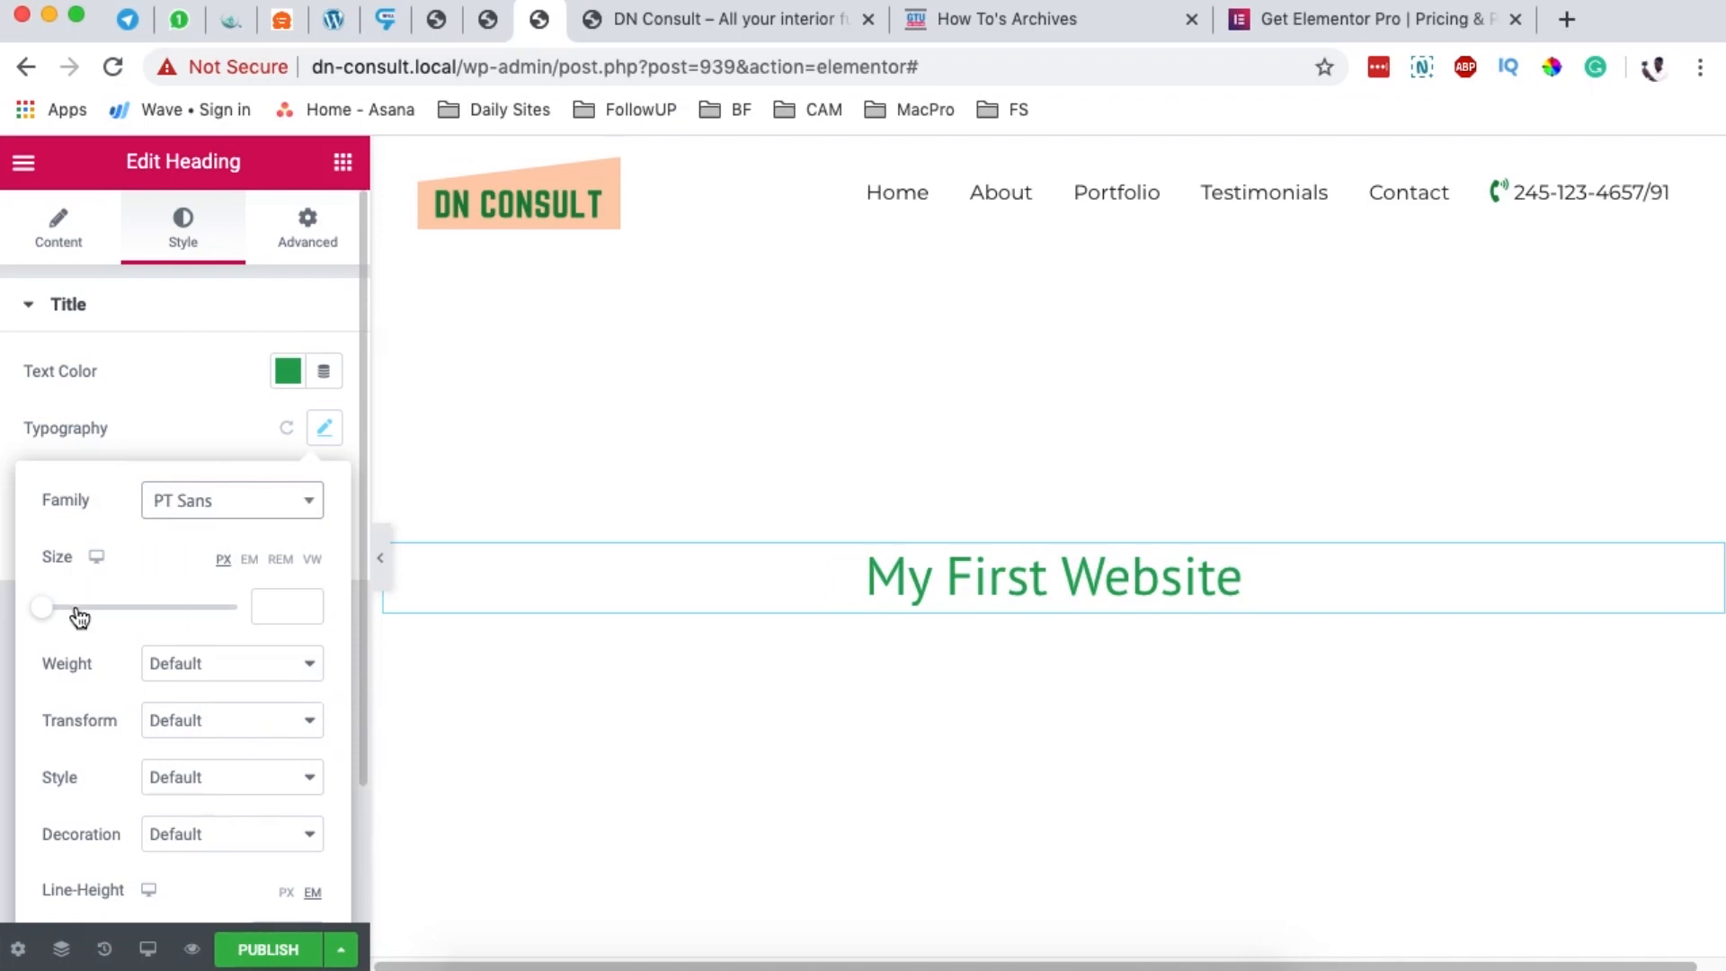
# Try a heading font size of about 81 px, then switch the unit to EM and set about 5.8.
pyautogui.moveTo(48, 616); pyautogui.dragTo(129, 632)
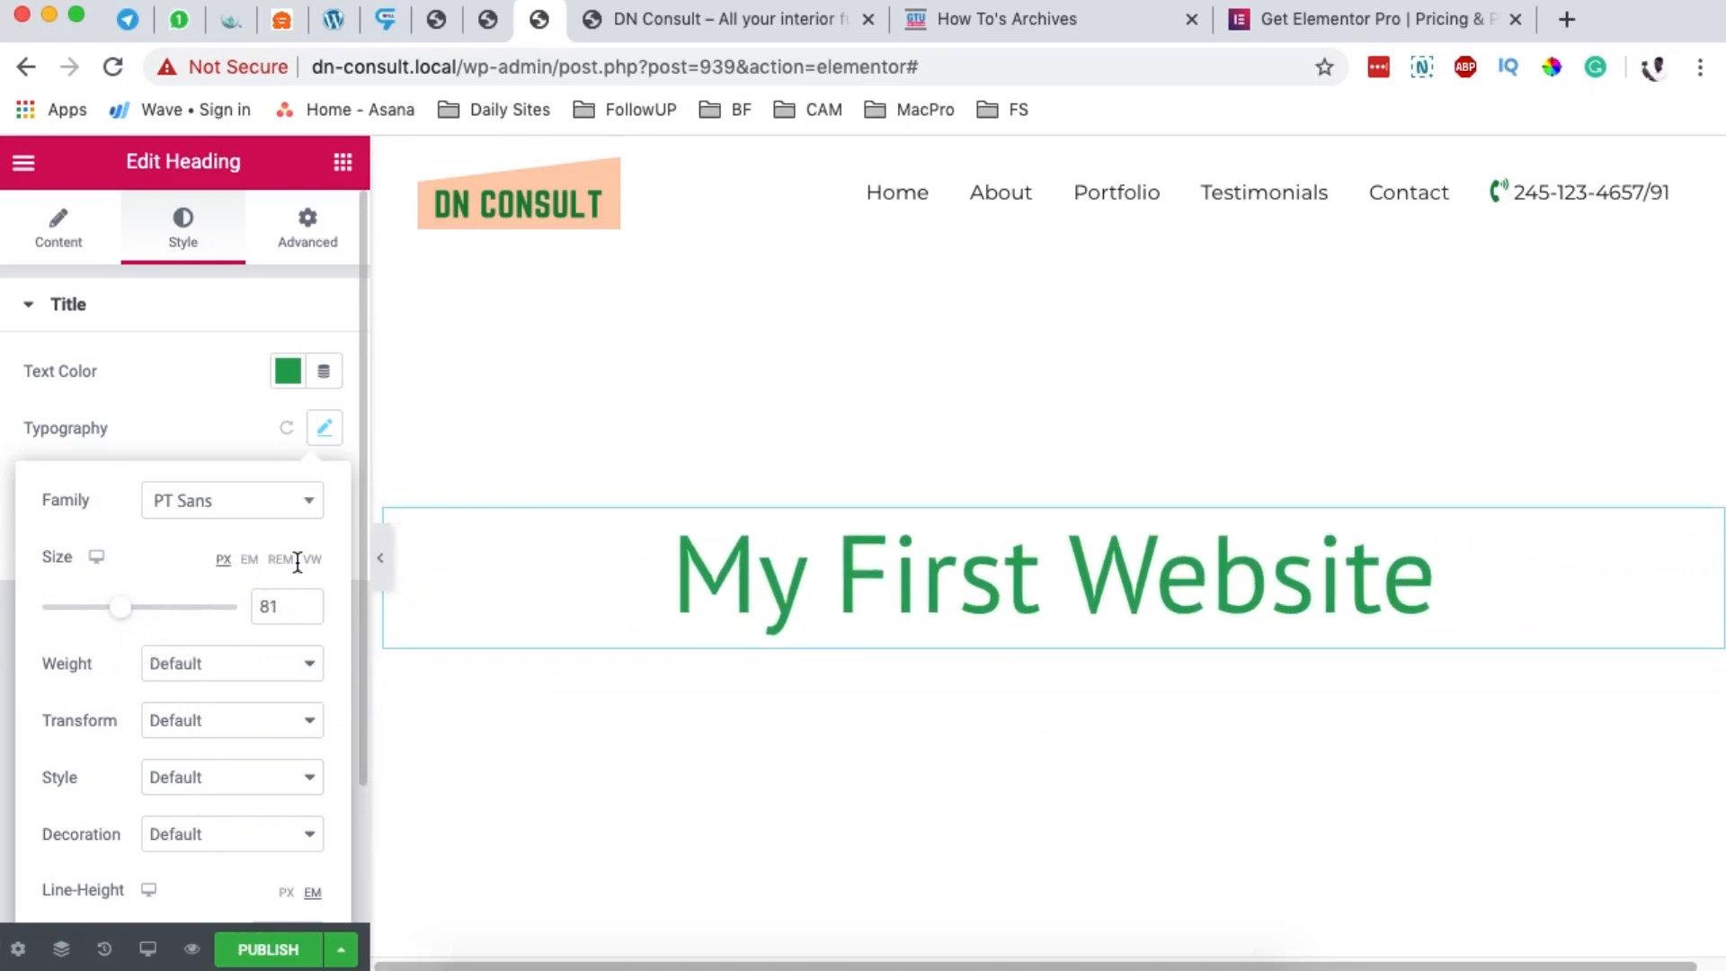
pyautogui.click(249, 561)
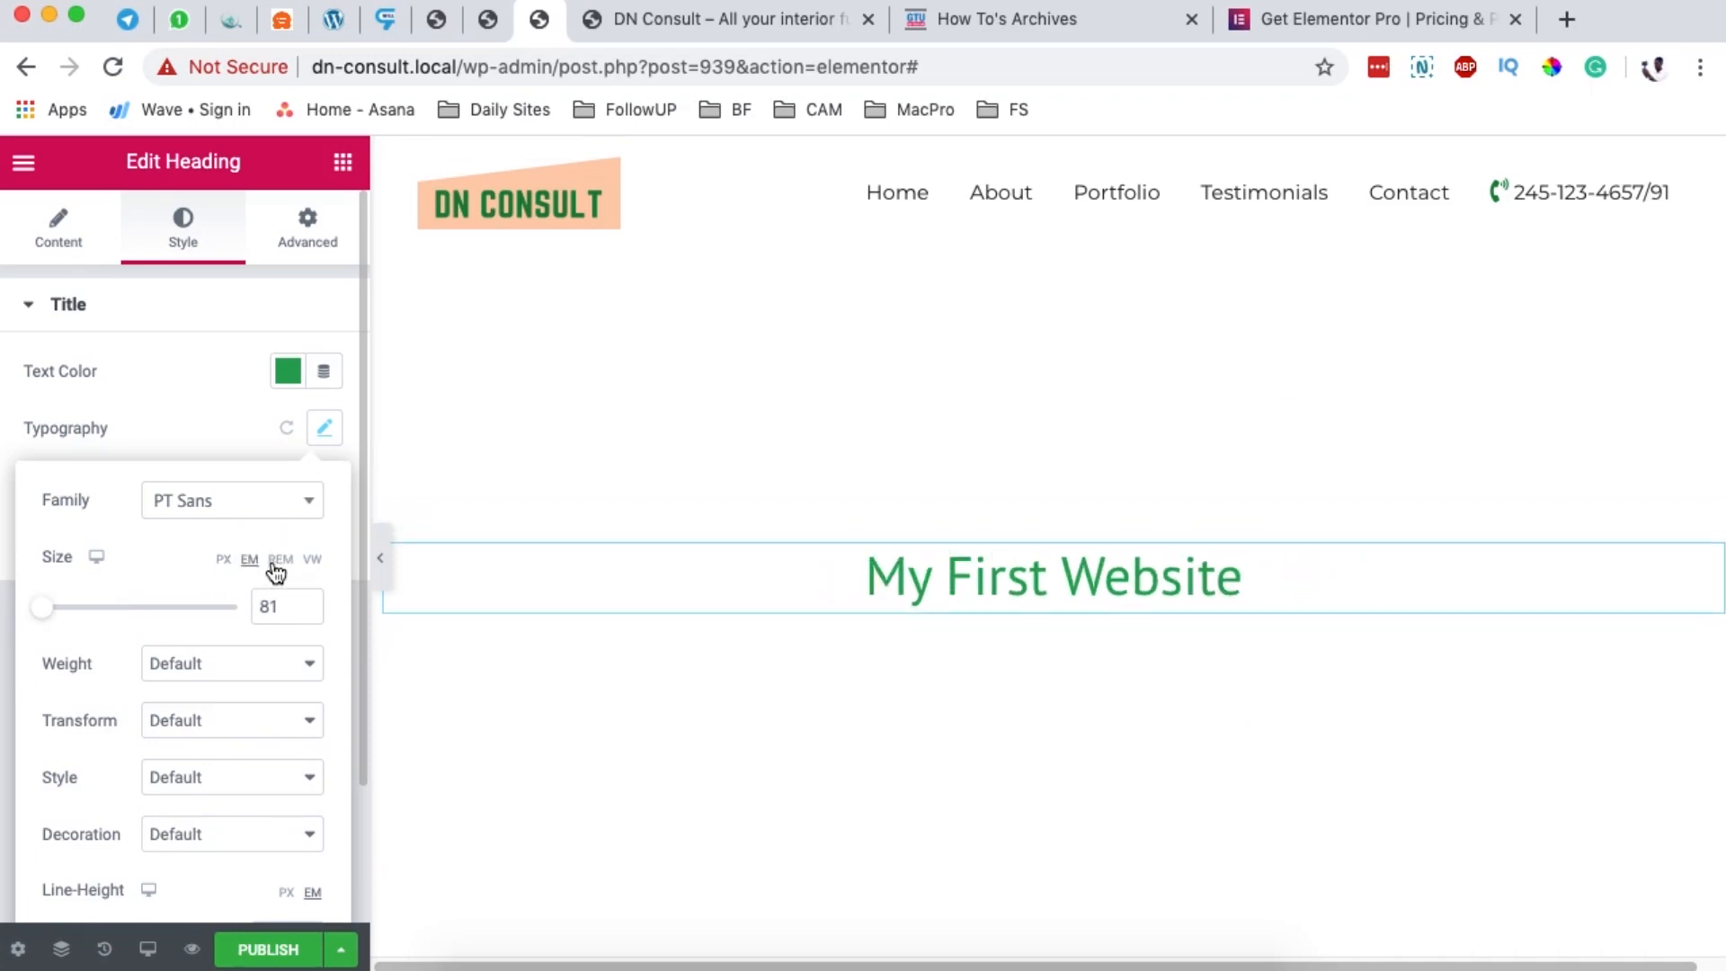
pyautogui.click(313, 561)
pyautogui.click(249, 561)
pyautogui.moveTo(47, 617); pyautogui.dragTo(161, 618)
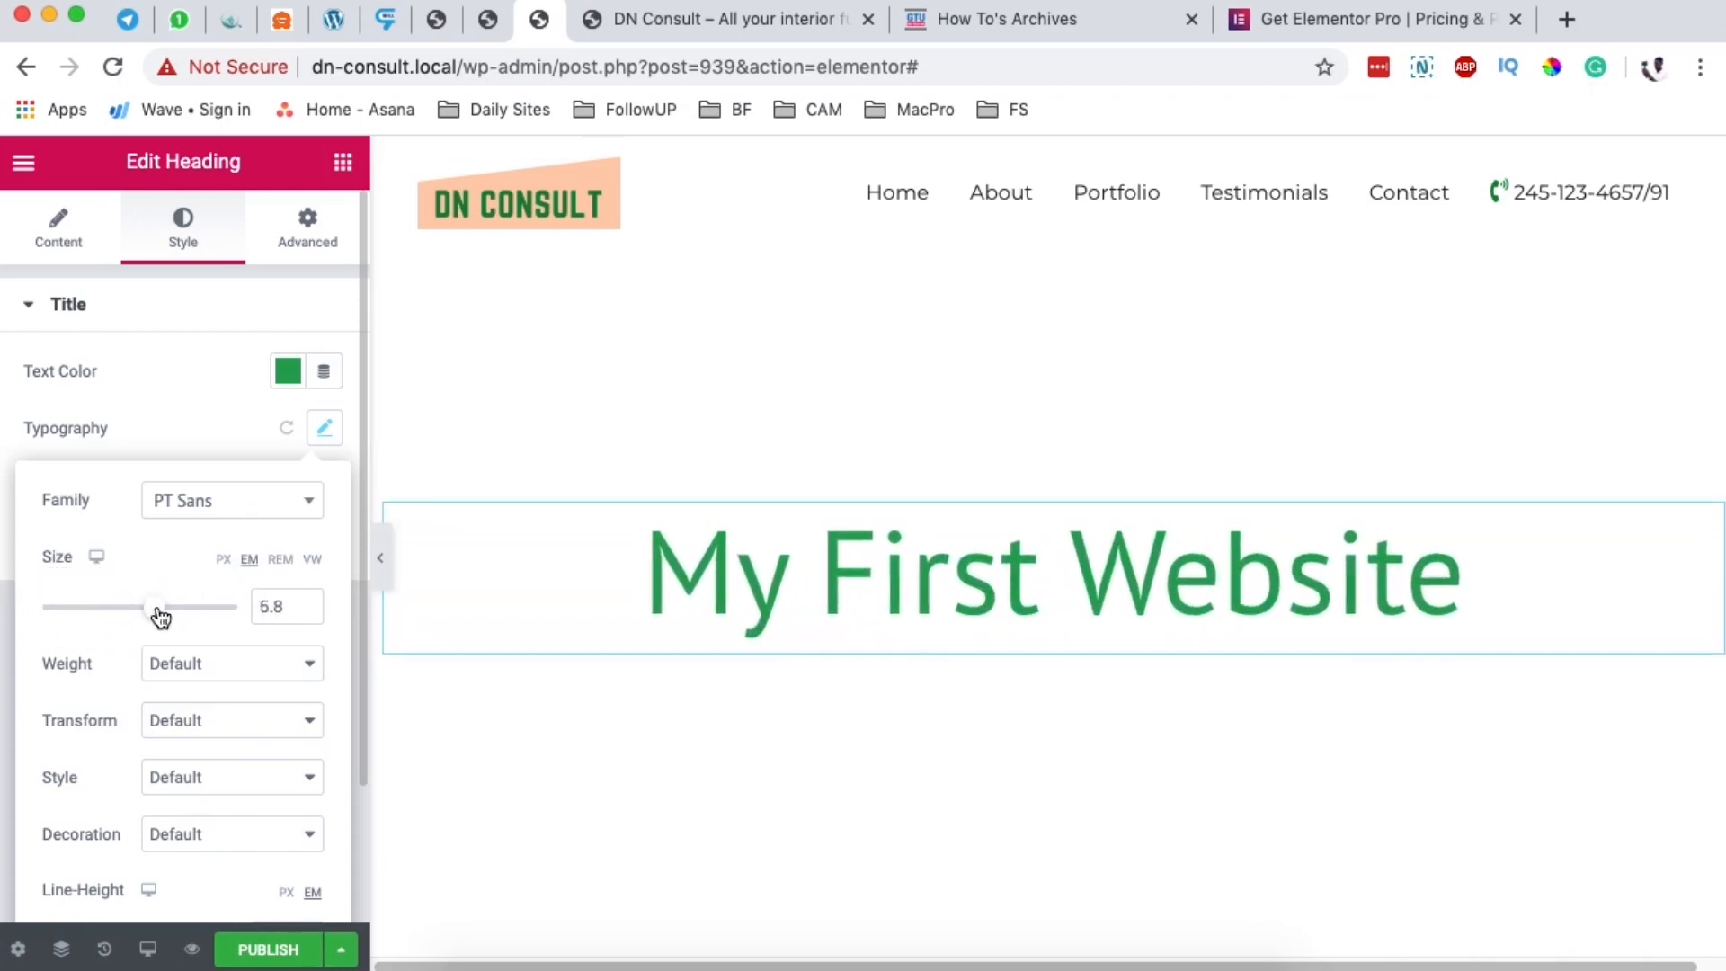
# Set the heading's font weight to 800 and reduce its size to about 4.5 em.
pyautogui.click(217, 670)
pyautogui.click(211, 543)
pyautogui.click(232, 679)
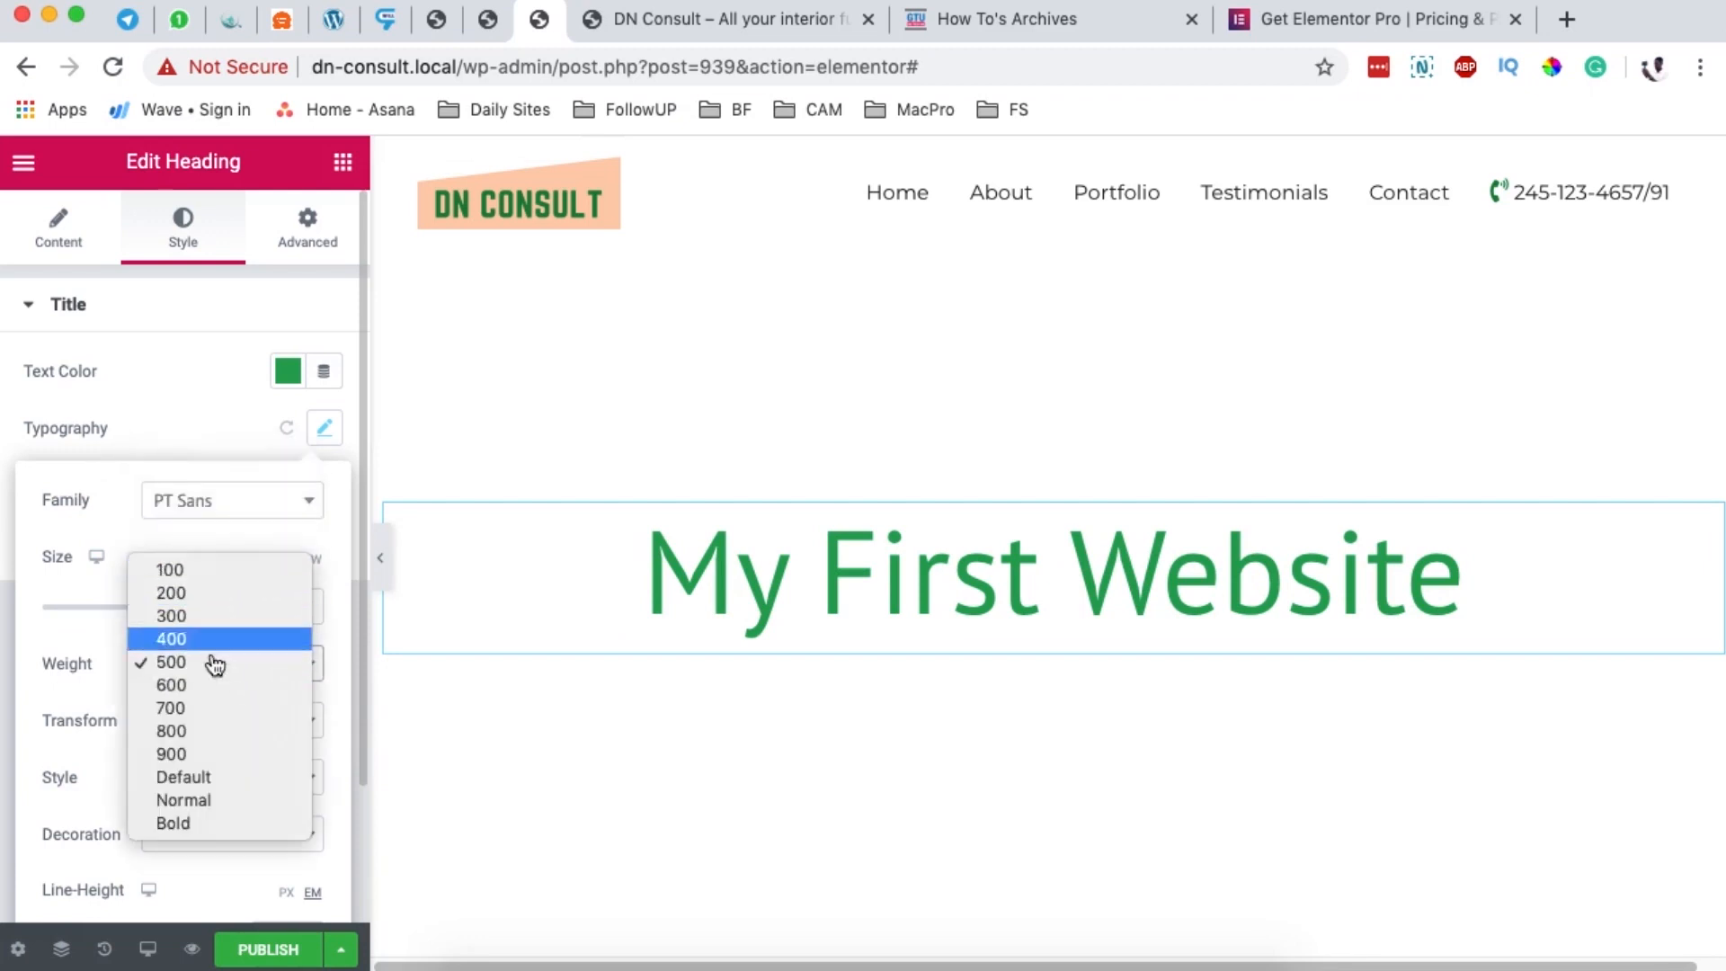
pyautogui.click(215, 736)
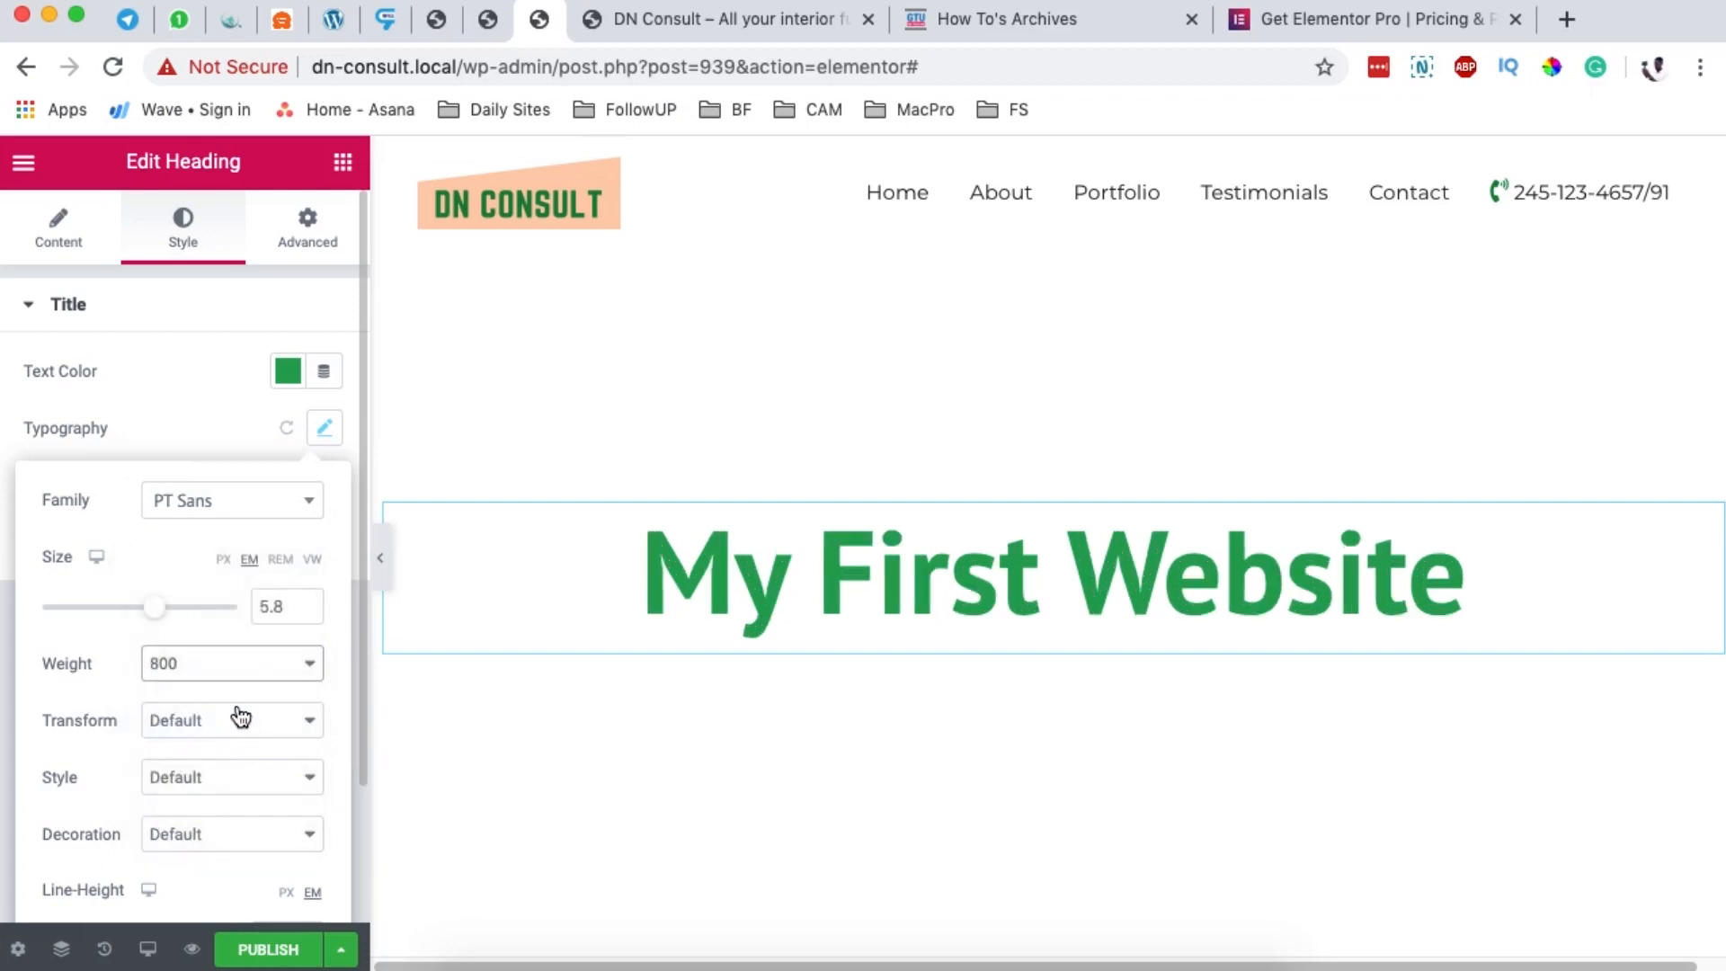
pyautogui.moveTo(160, 620)
pyautogui.mouseDown()
pyautogui.moveTo(119, 617)
pyautogui.moveTo(133, 627)
pyautogui.mouseUp()
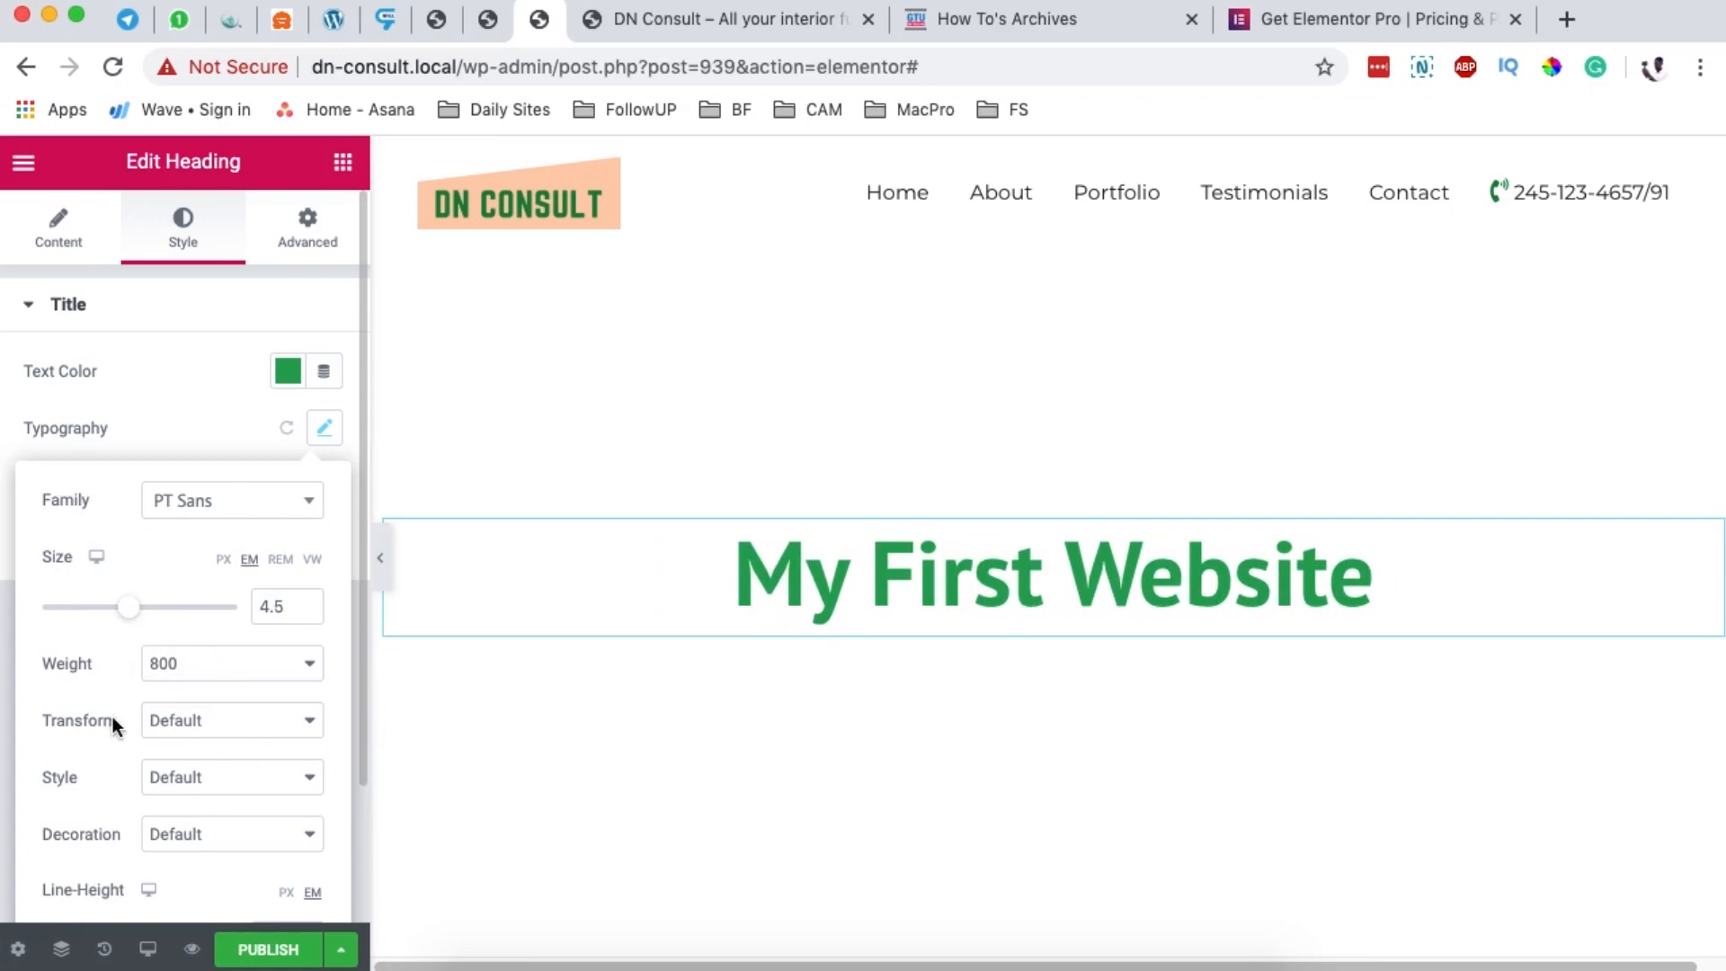
# Try the Uppercase, Lowercase, Capitalize and Normal text transforms on the heading in turn.
pyautogui.click(185, 720)
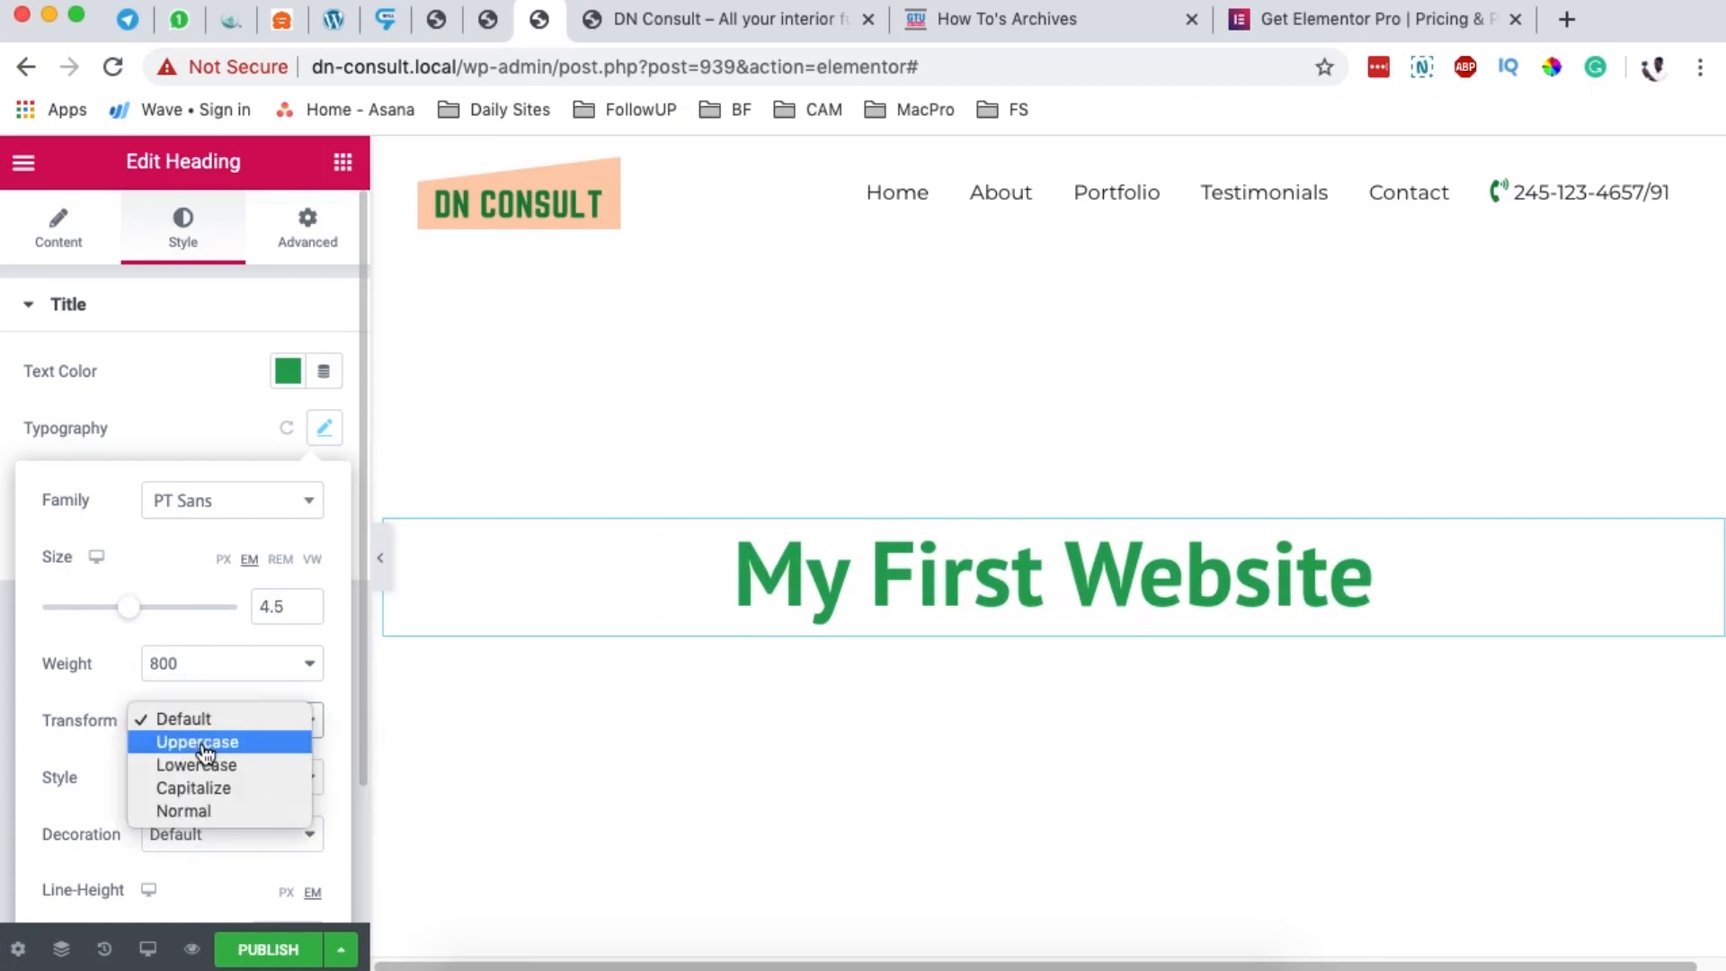
pyautogui.click(203, 745)
pyautogui.click(209, 724)
pyautogui.click(202, 746)
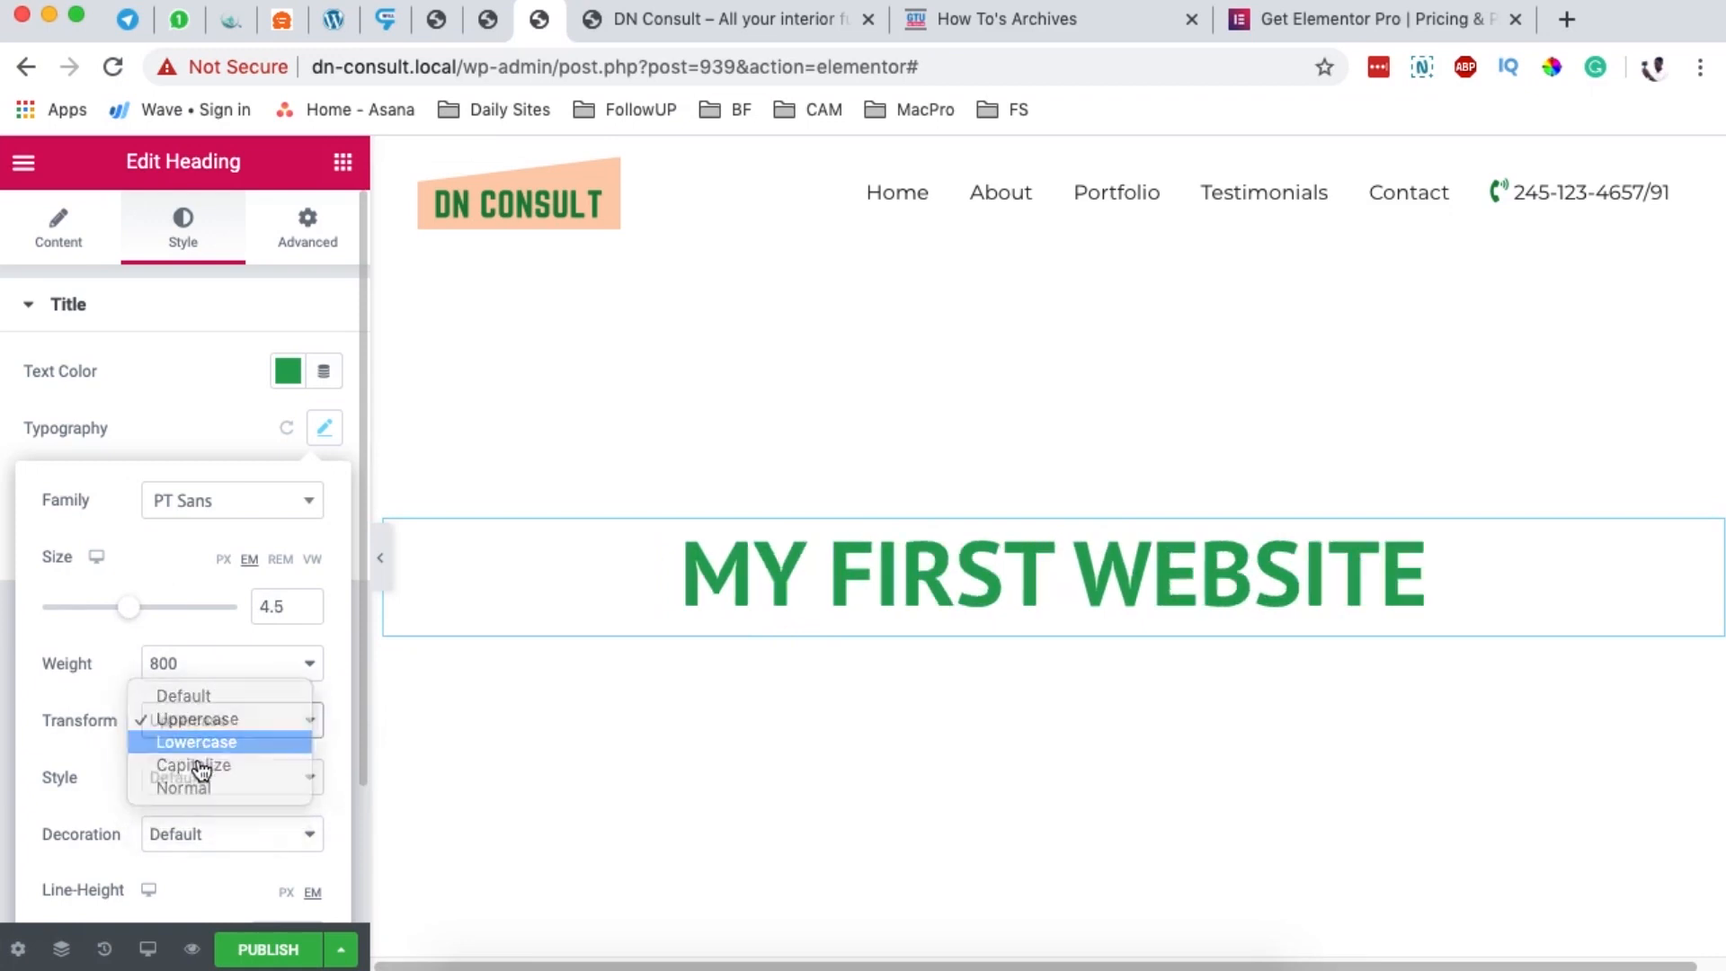
pyautogui.click(210, 716)
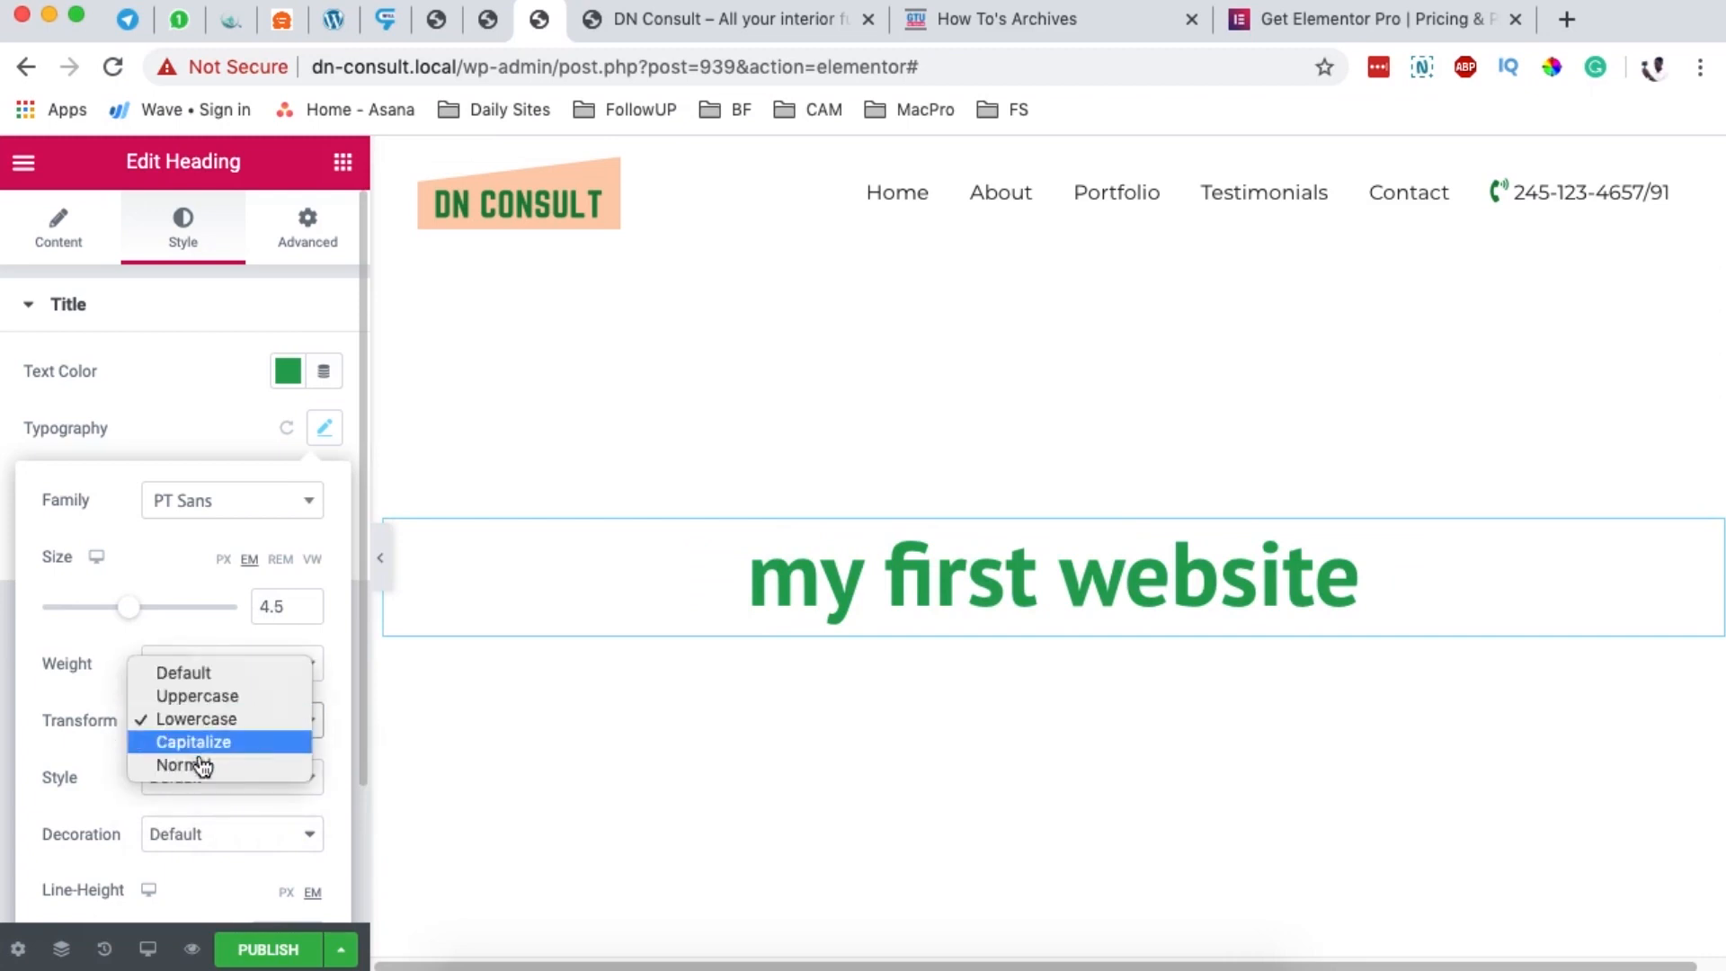
pyautogui.click(202, 741)
pyautogui.click(209, 723)
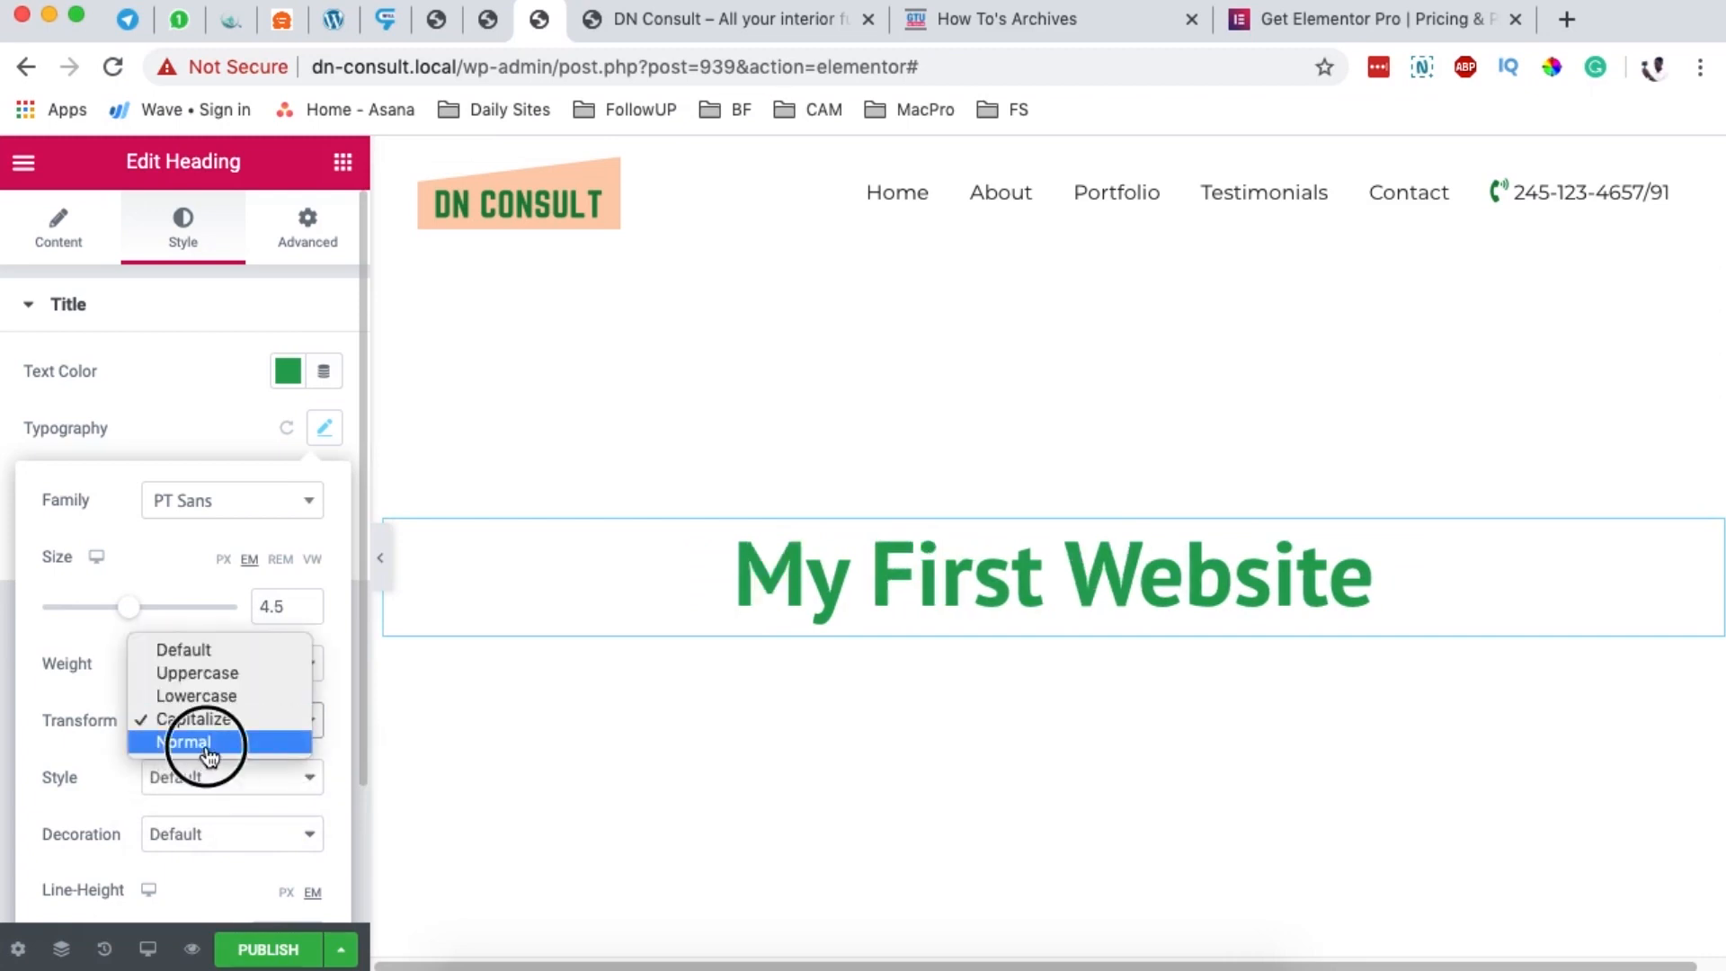
pyautogui.click(200, 740)
# Keep the font weight at 800 and set the heading's text transform to Uppercase.
pyautogui.click(214, 681)
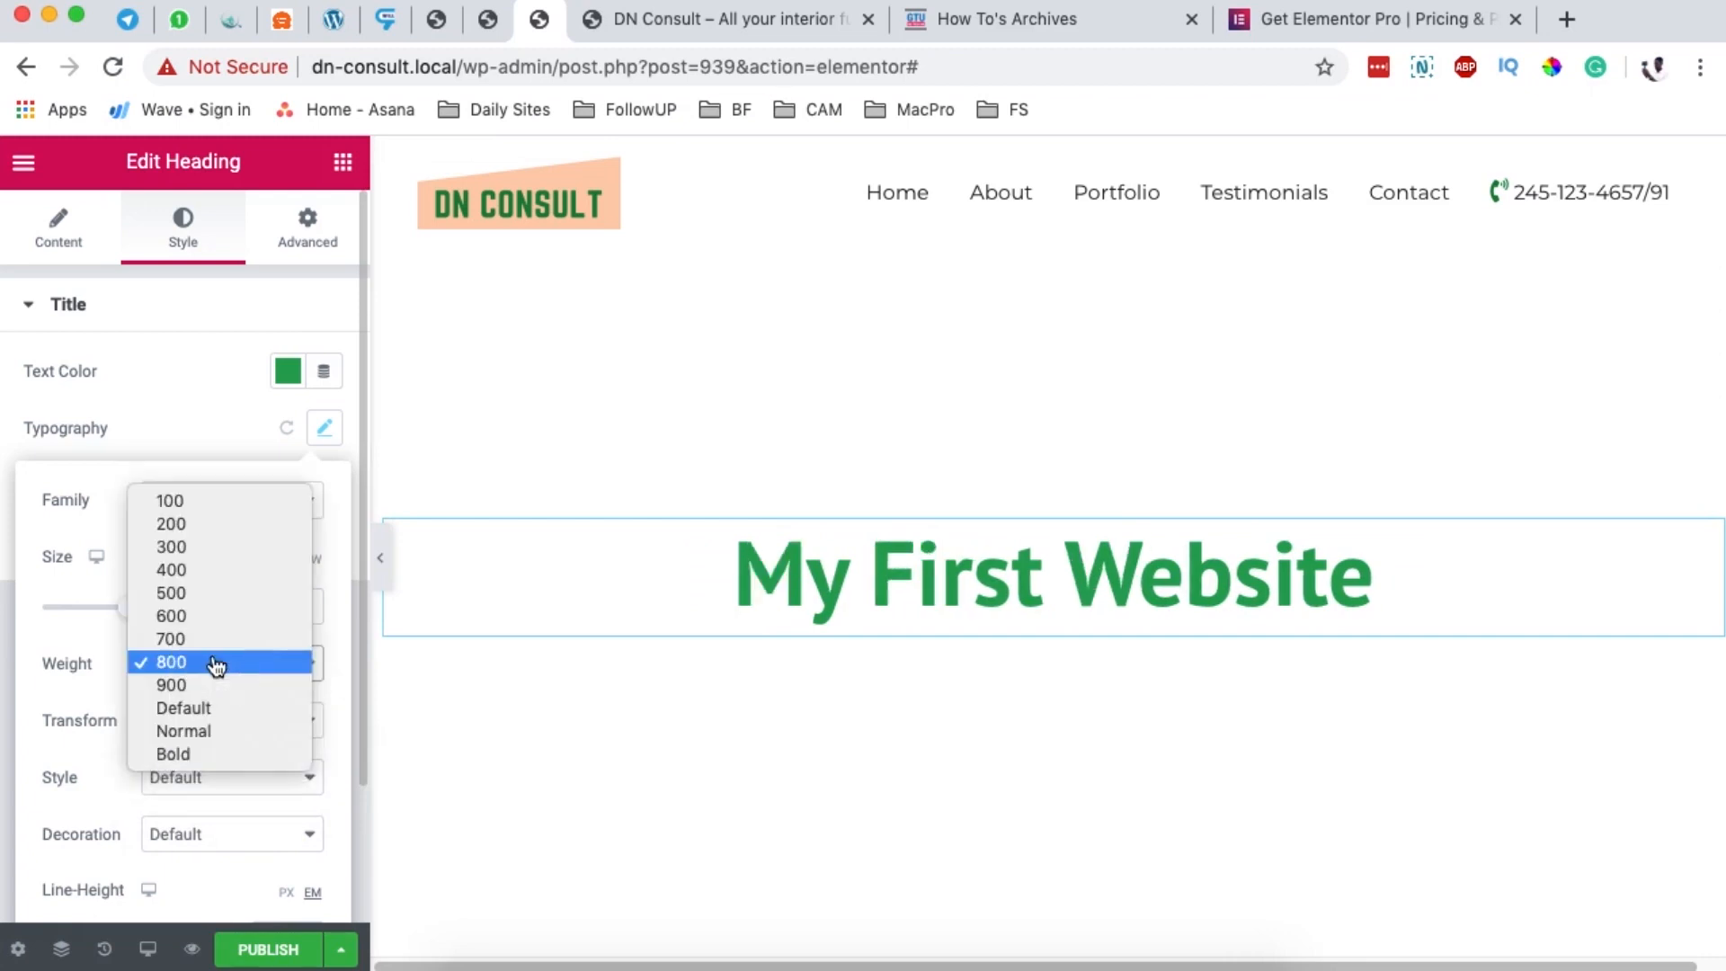
pyautogui.click(105, 697)
pyautogui.click(216, 723)
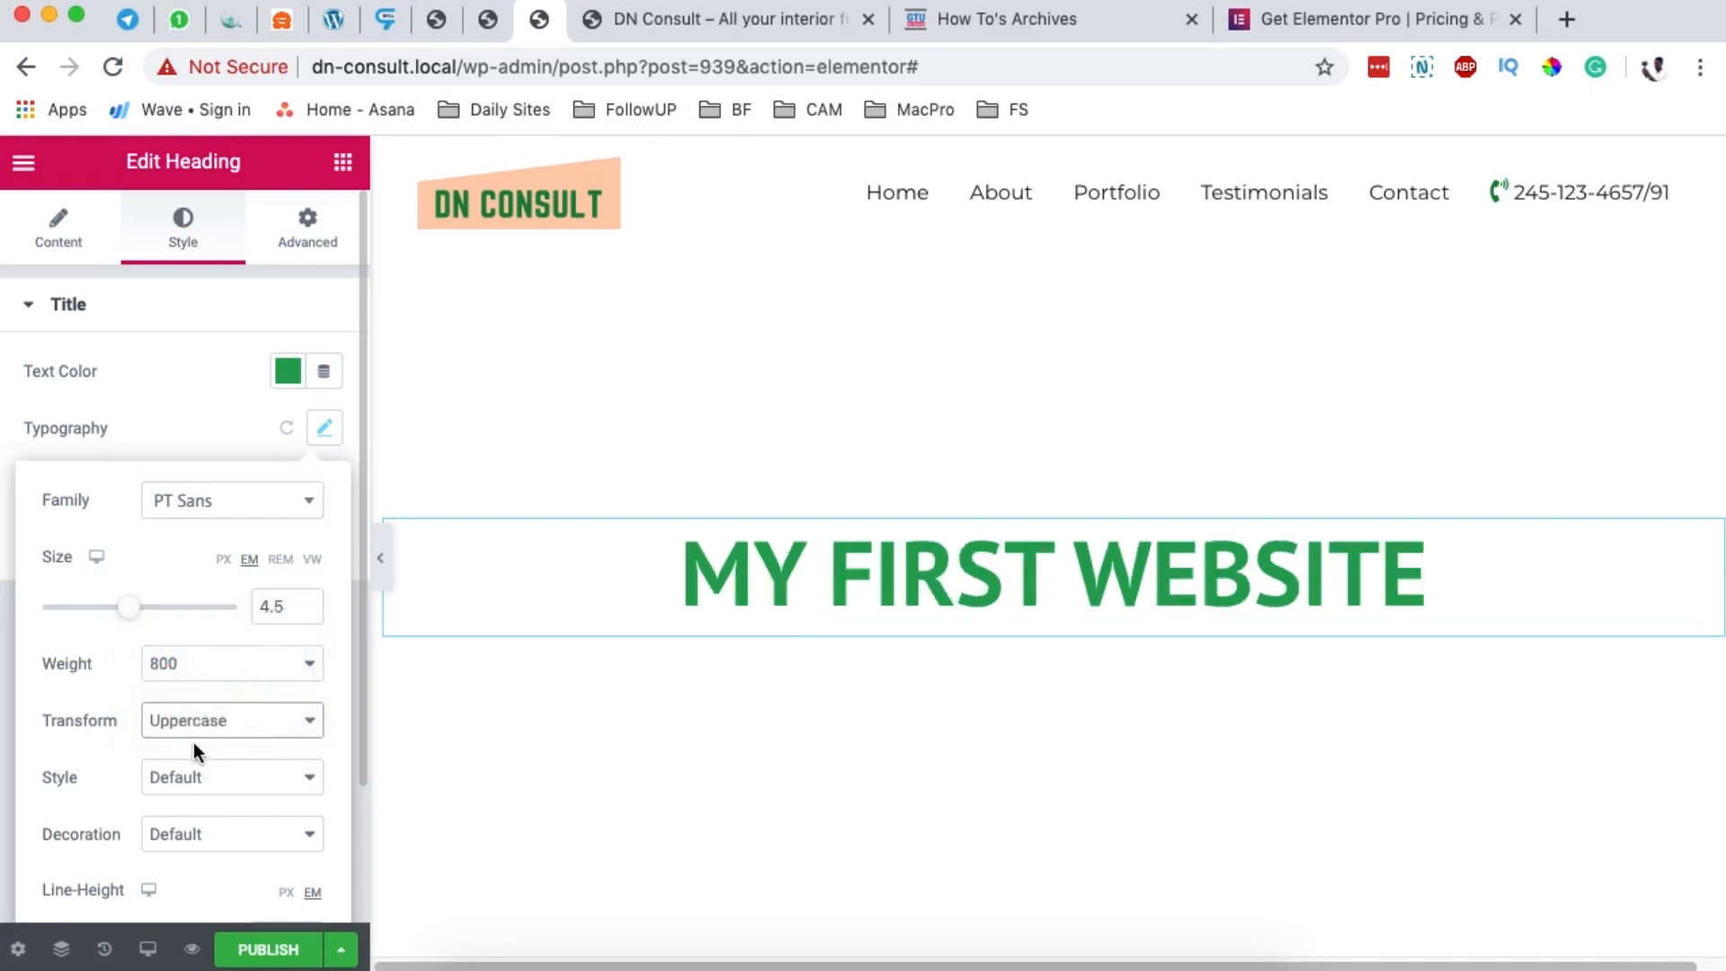
# Try the Normal, Italic and Oblique font styles on the heading and return it to Default.
pyautogui.scroll(-1, 153, 764)
pyautogui.click(153, 725)
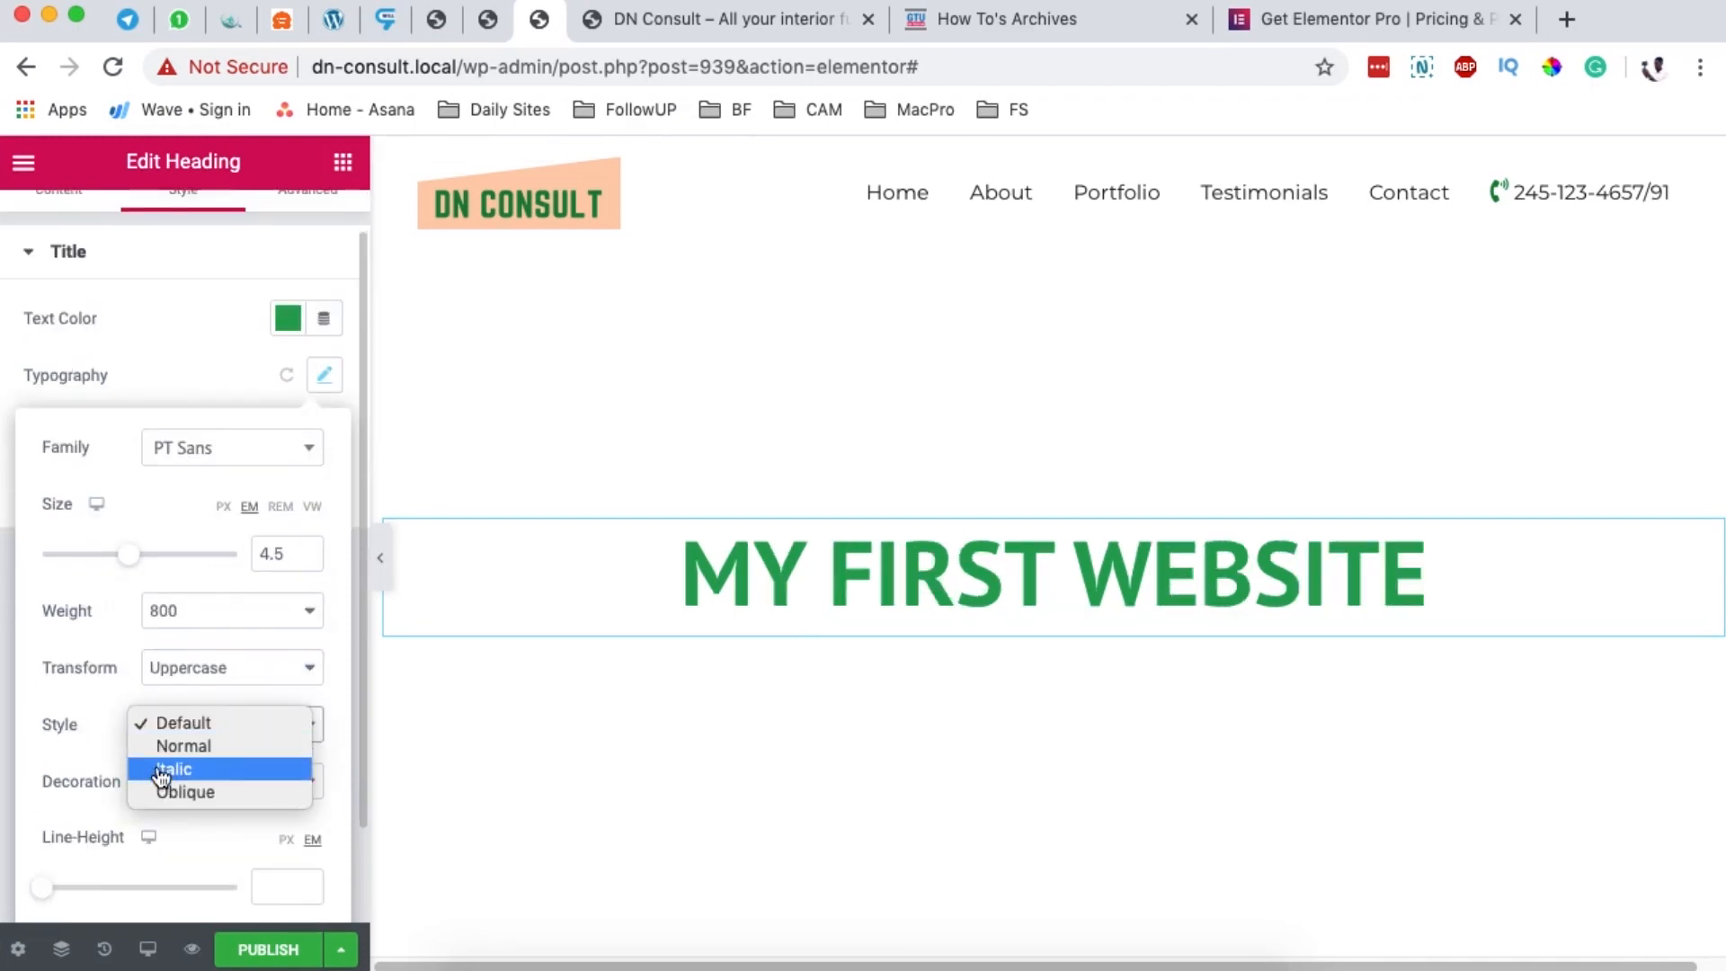
pyautogui.click(202, 747)
pyautogui.click(201, 737)
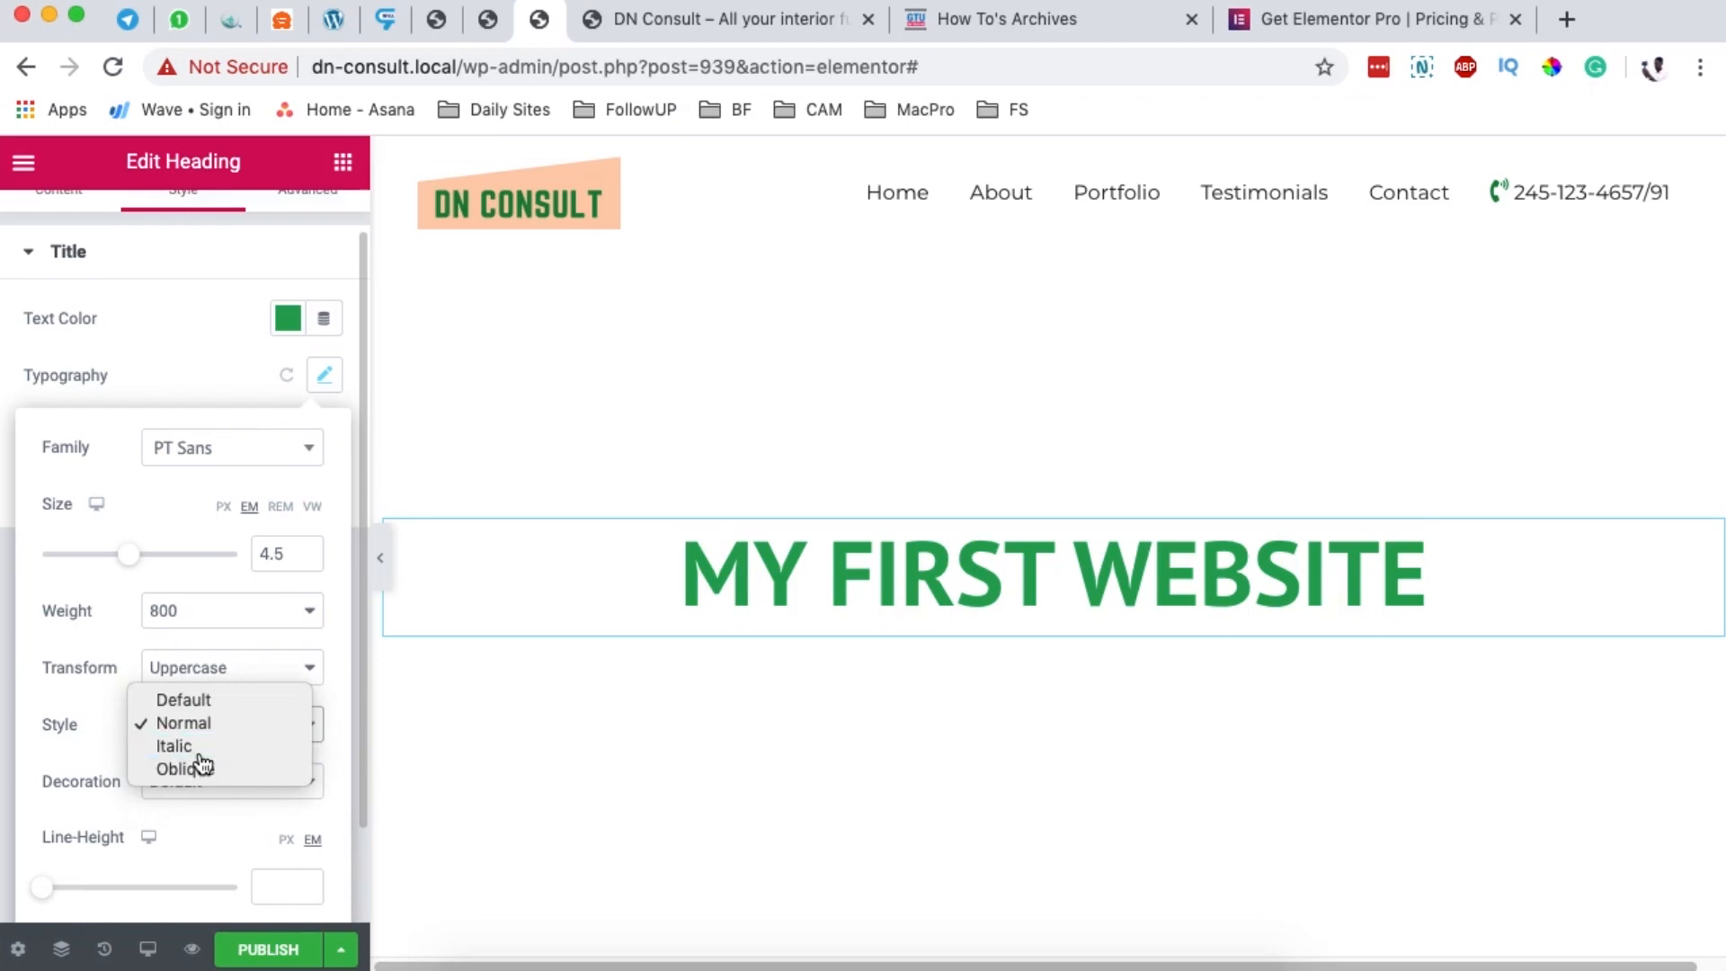
pyautogui.click(200, 747)
pyautogui.click(214, 727)
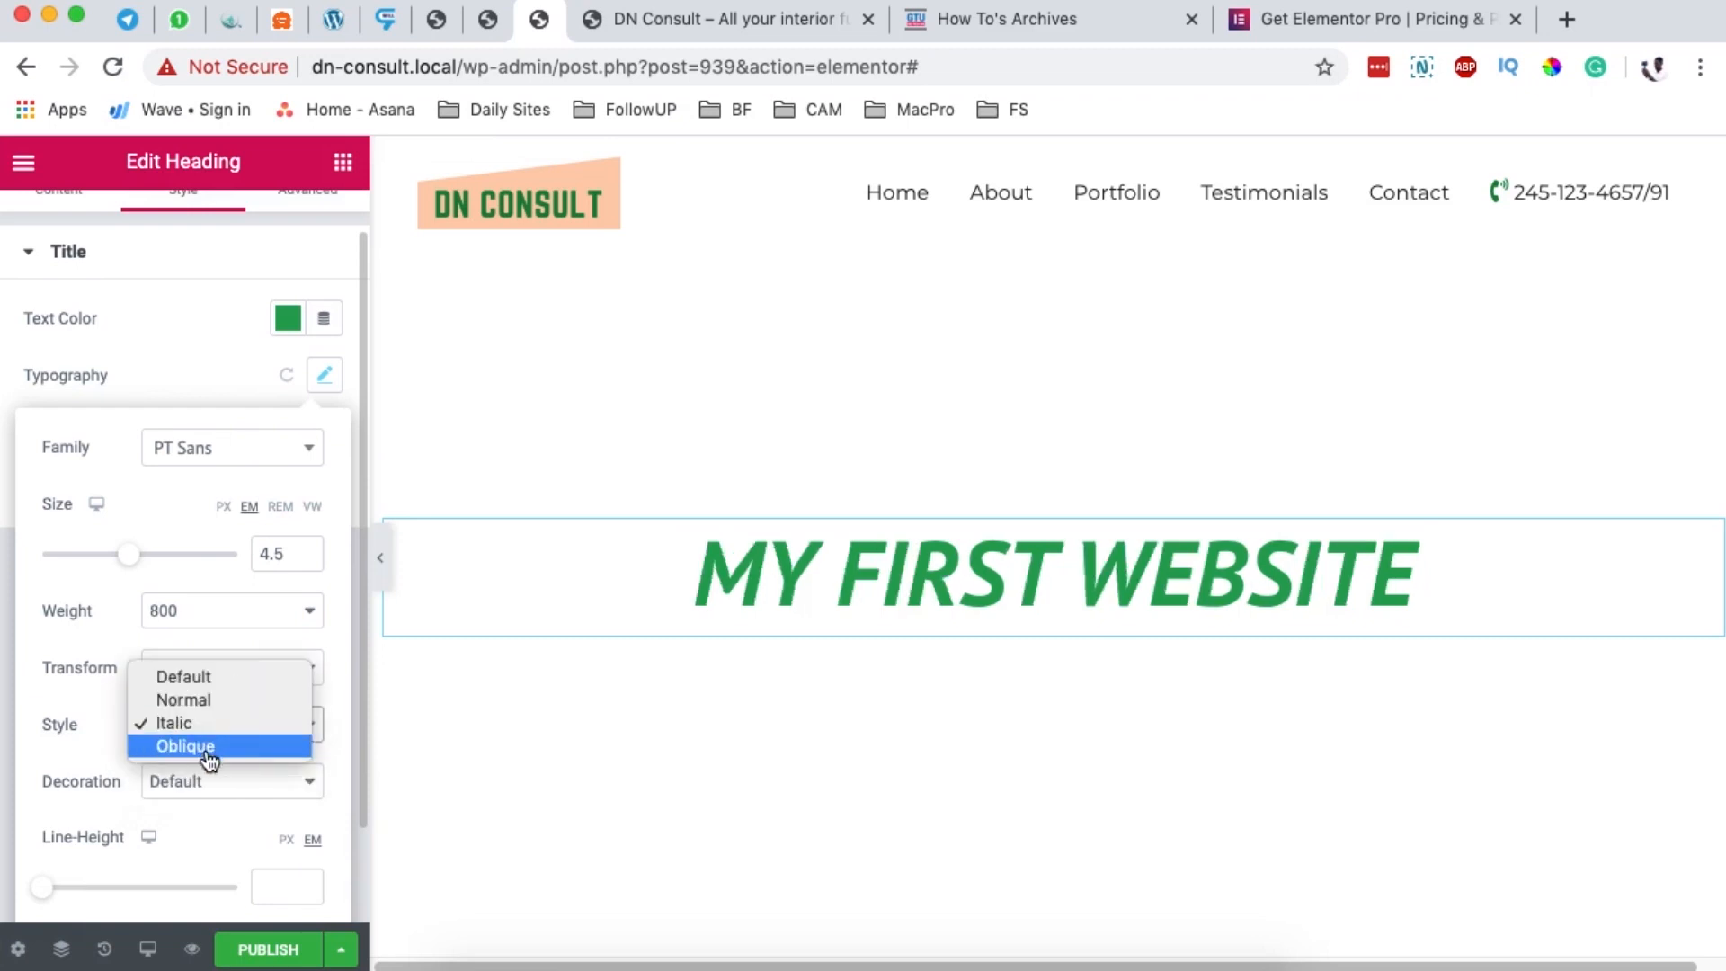
pyautogui.click(208, 752)
pyautogui.click(219, 723)
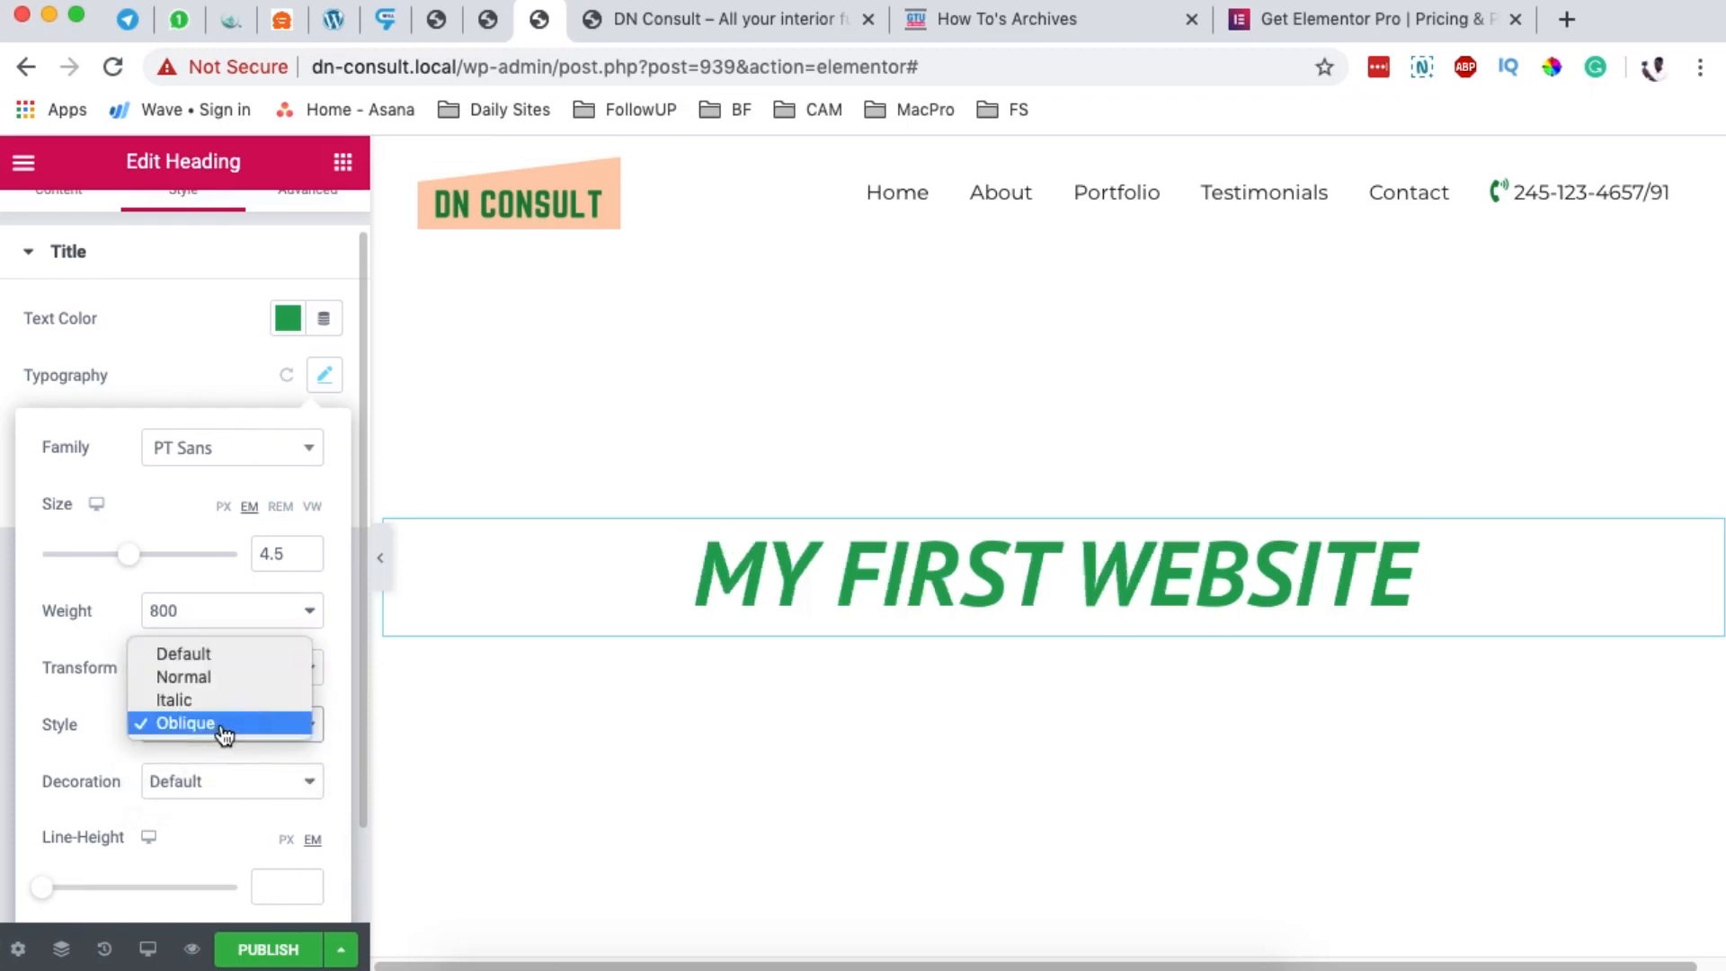
pyautogui.click(182, 676)
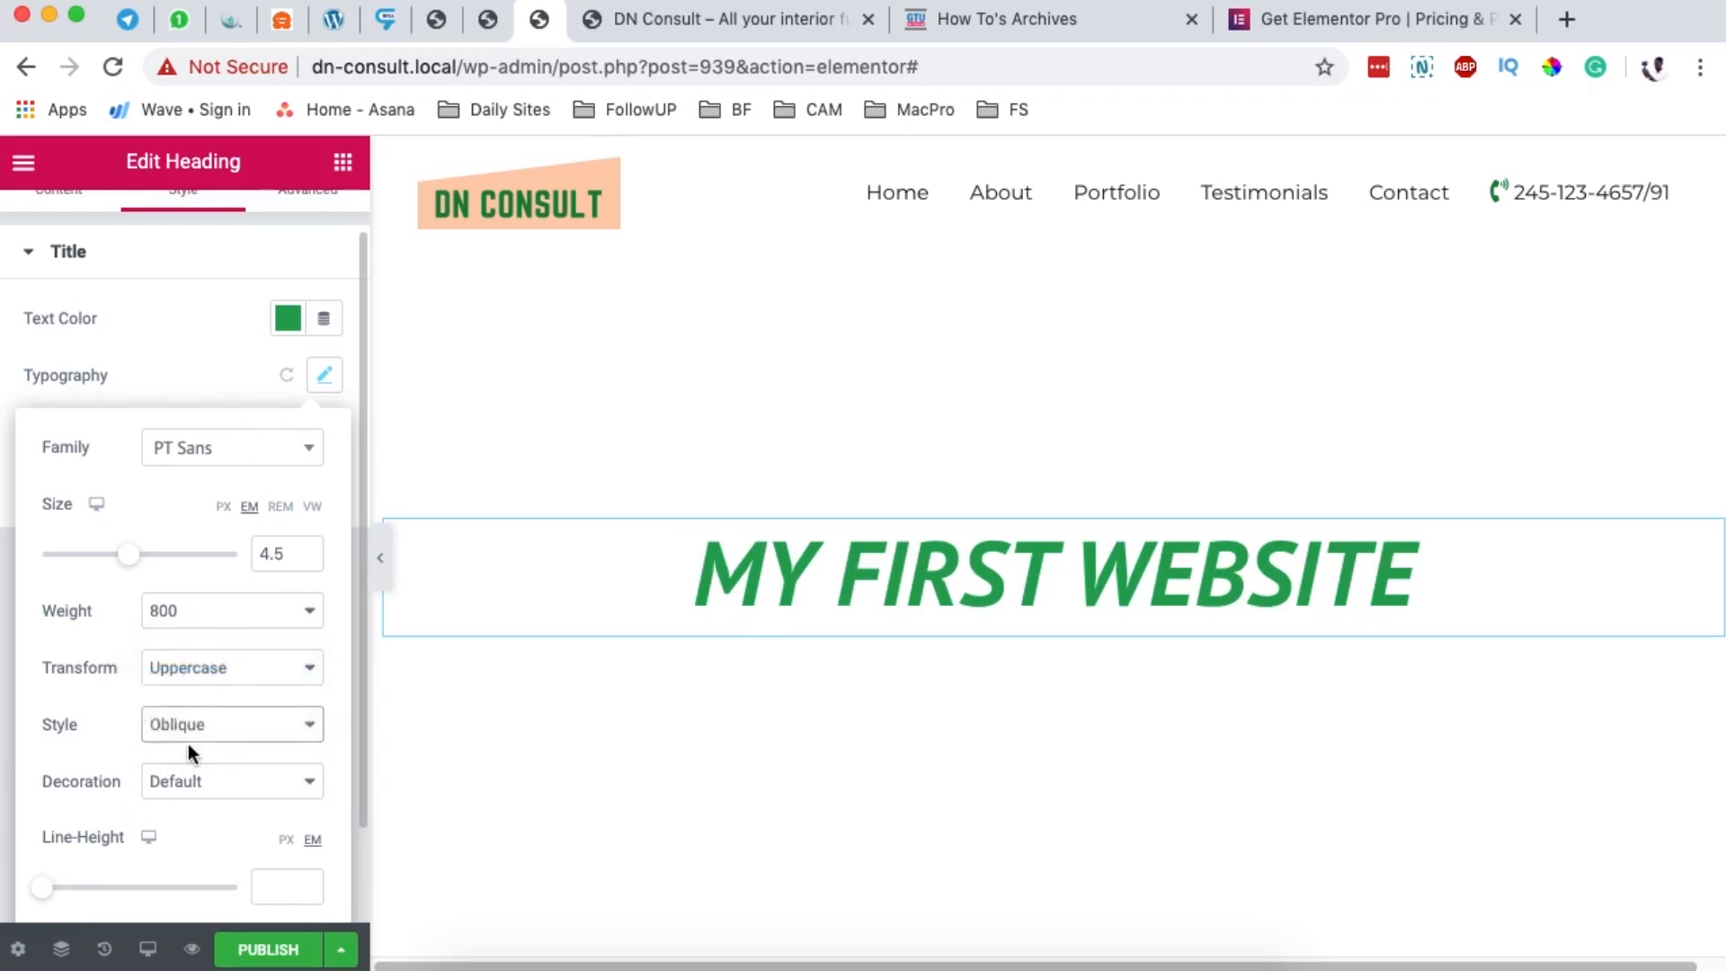
pyautogui.click(189, 725)
pyautogui.click(190, 701)
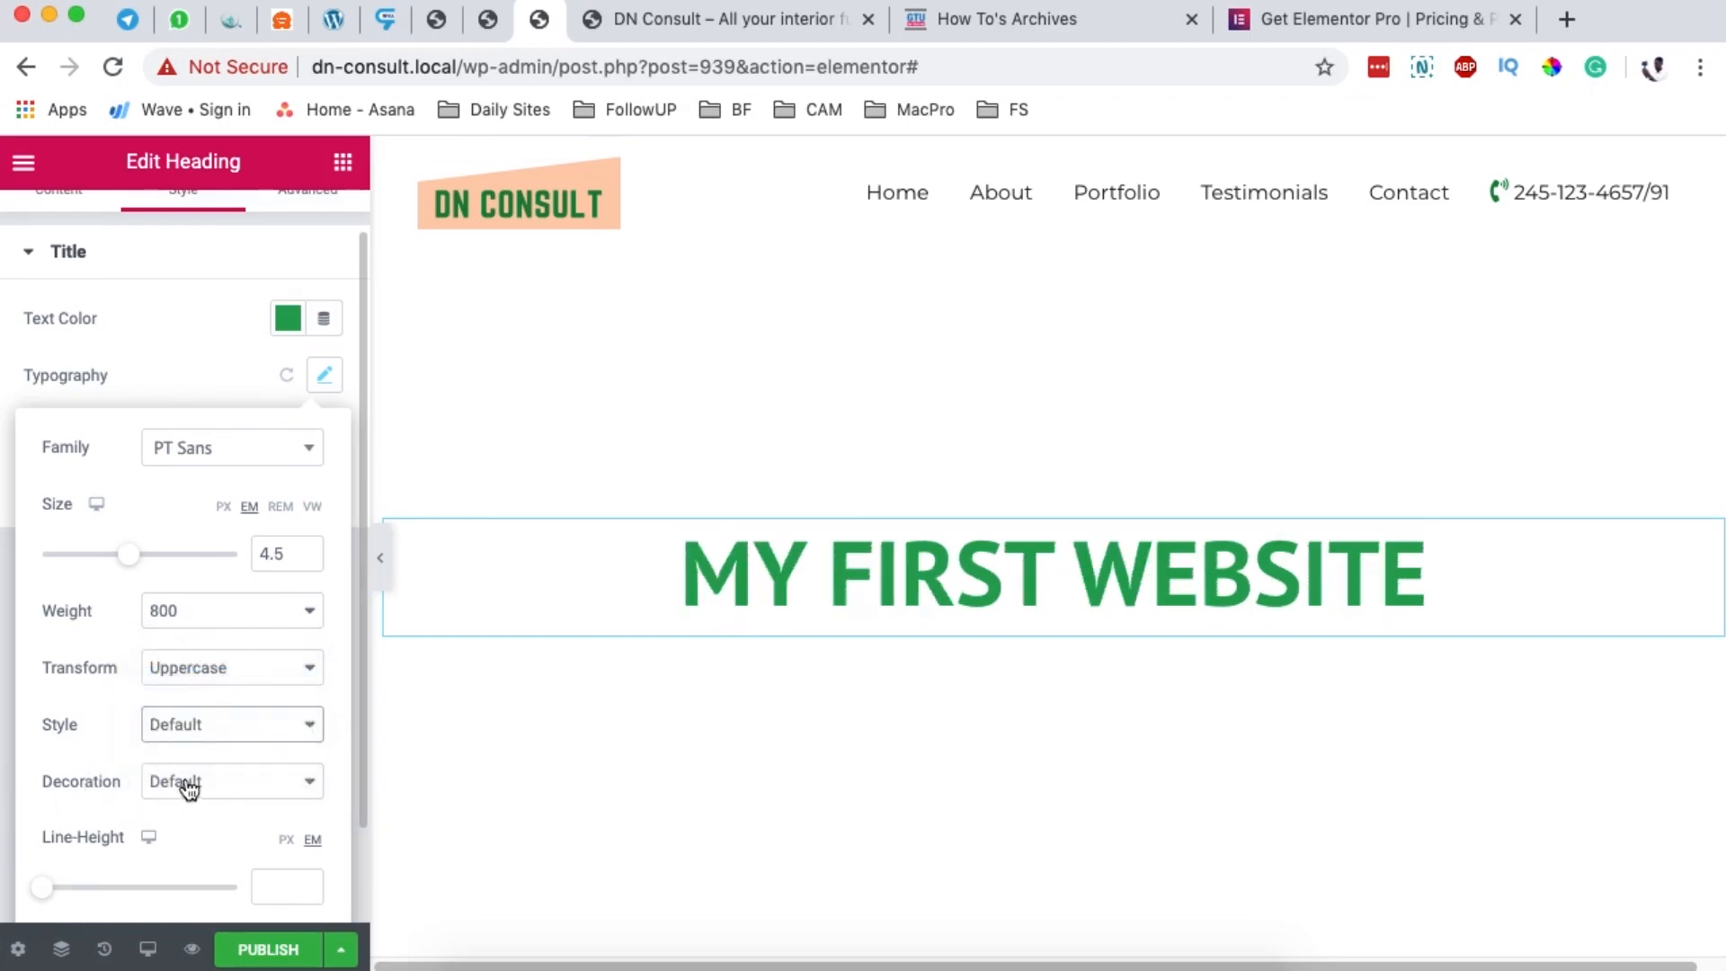
pyautogui.click(185, 782)
pyautogui.click(90, 809)
pyautogui.scroll(-2, 143, 827)
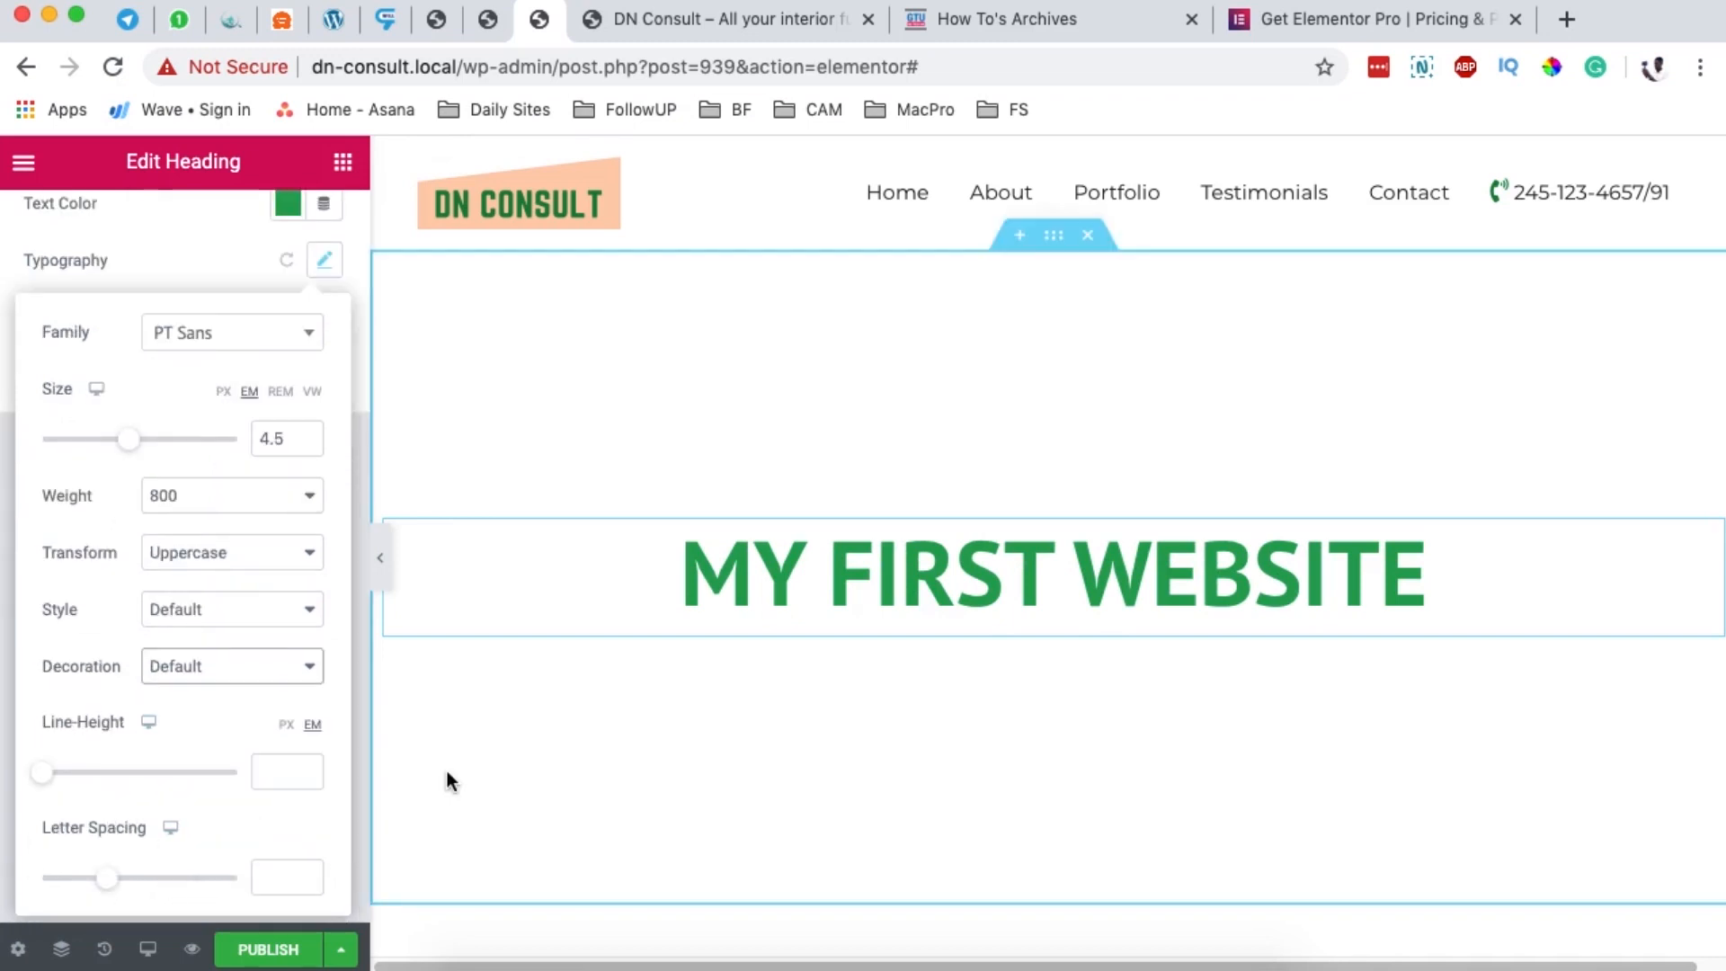
# Add a Text Editor widget below the heading and repeat its Lorem ipsum text so it appears three times.
pyautogui.click(342, 162)
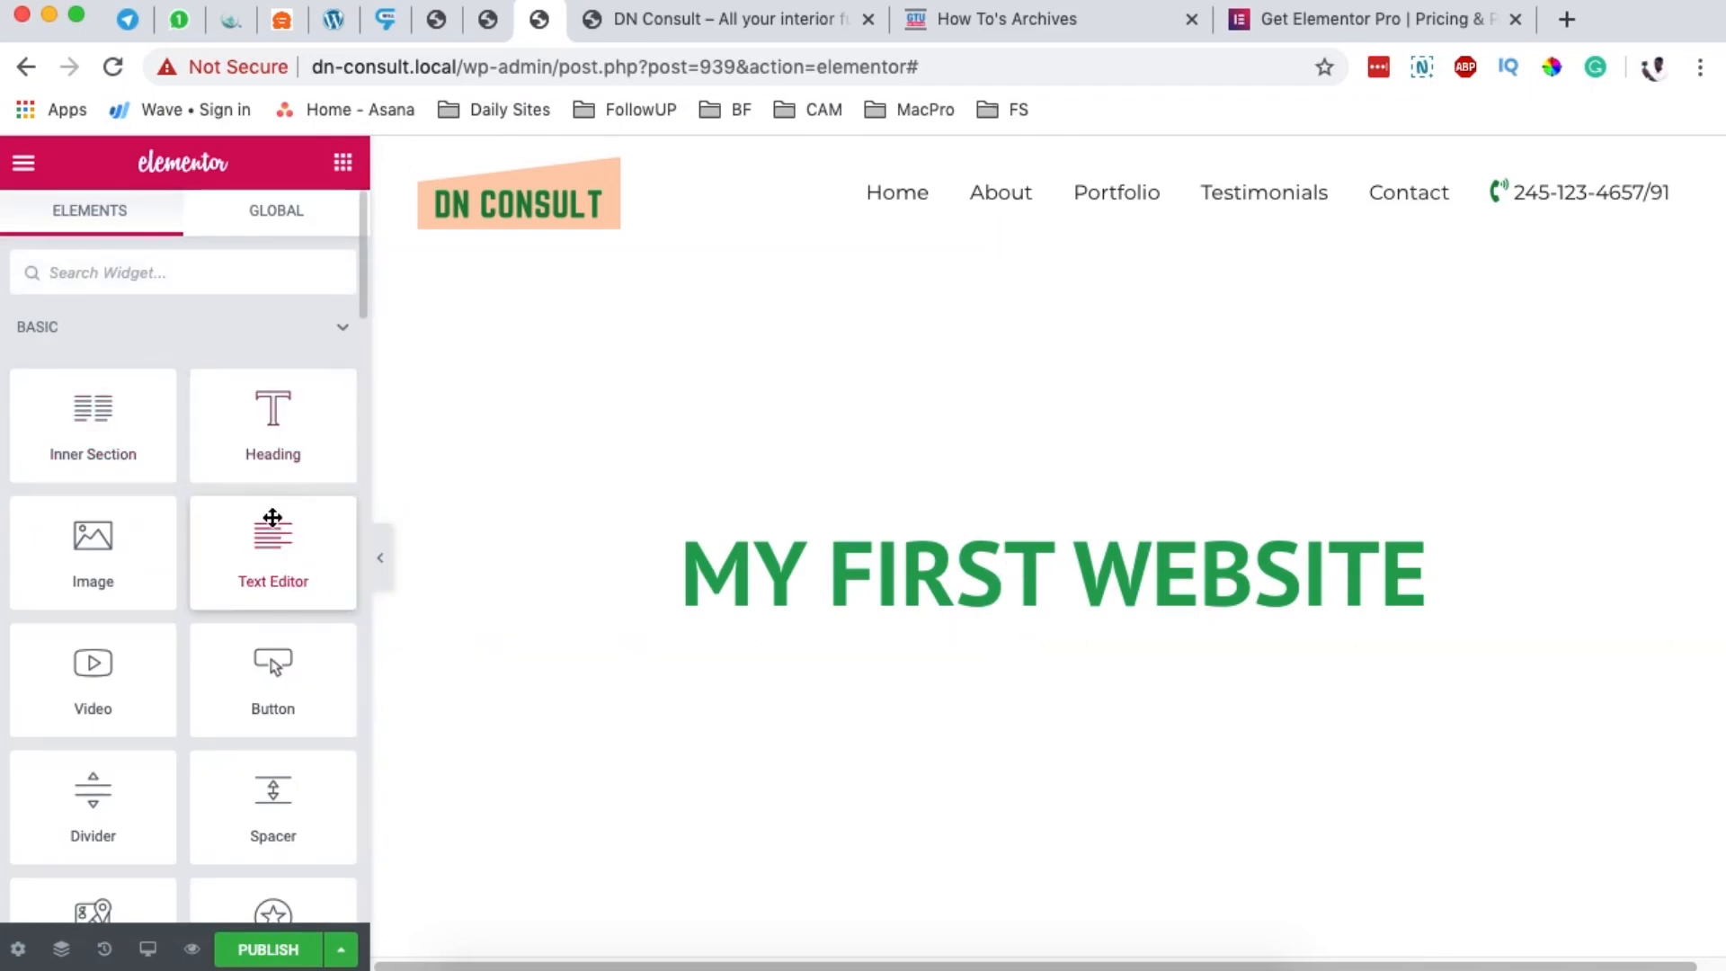
pyautogui.moveTo(275, 566); pyautogui.dragTo(1040, 593)
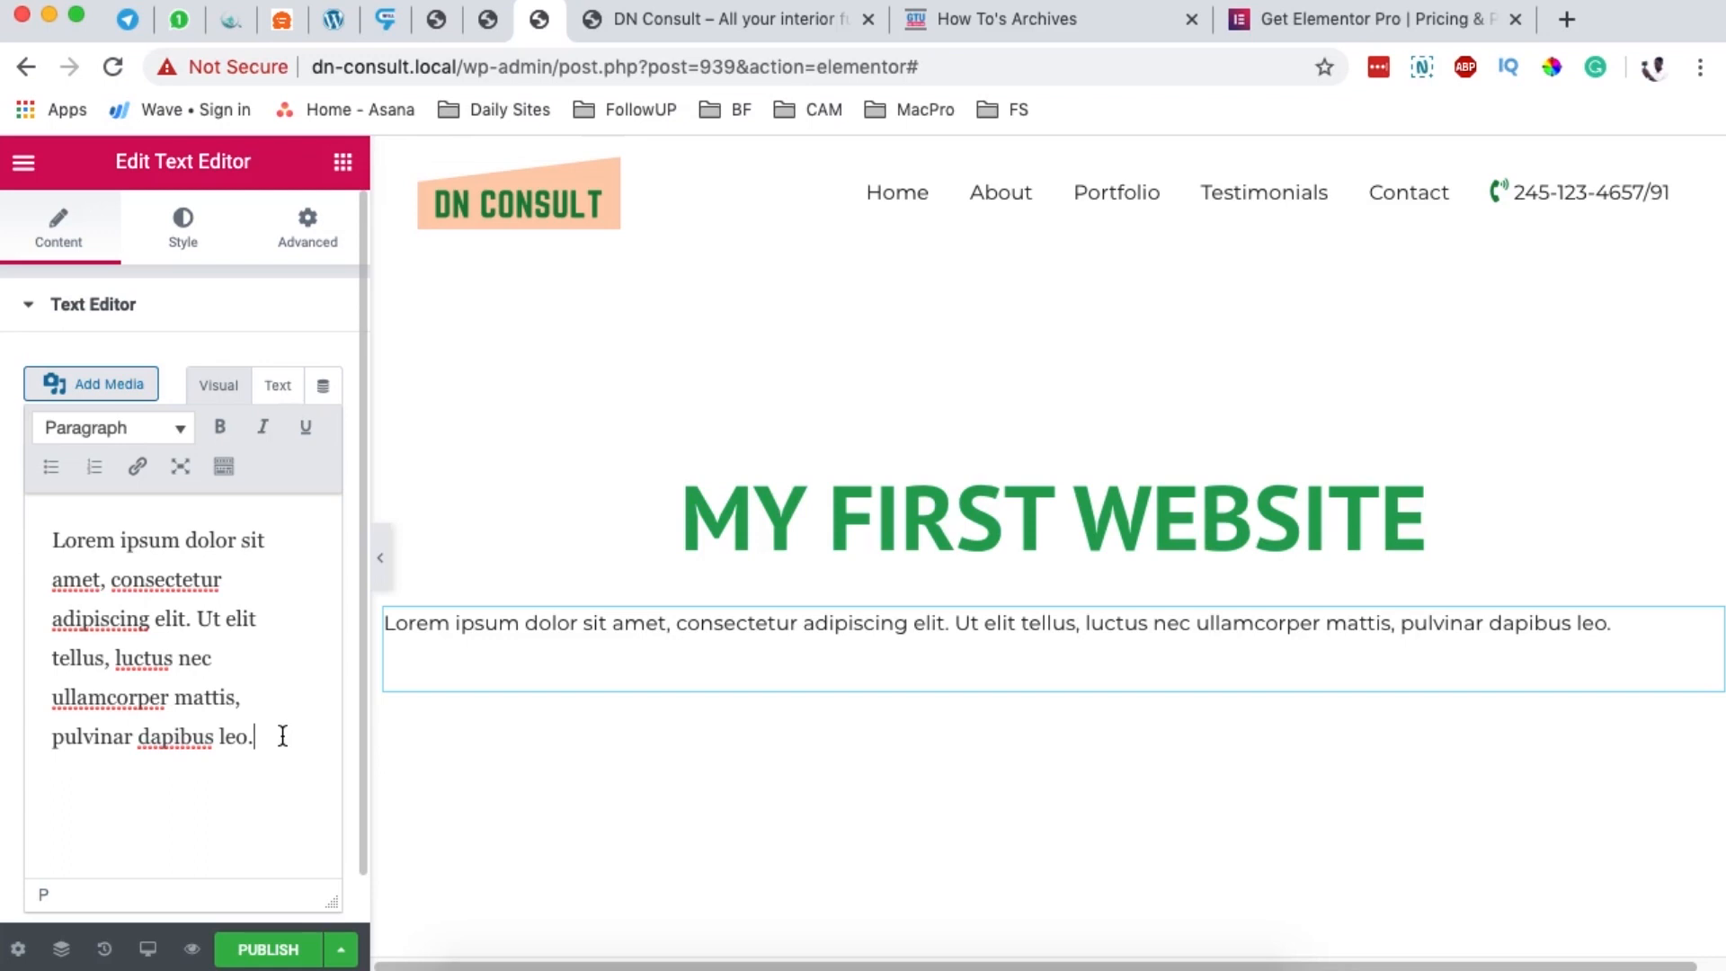
pyautogui.press('Return')
pyautogui.write('There aoateo')
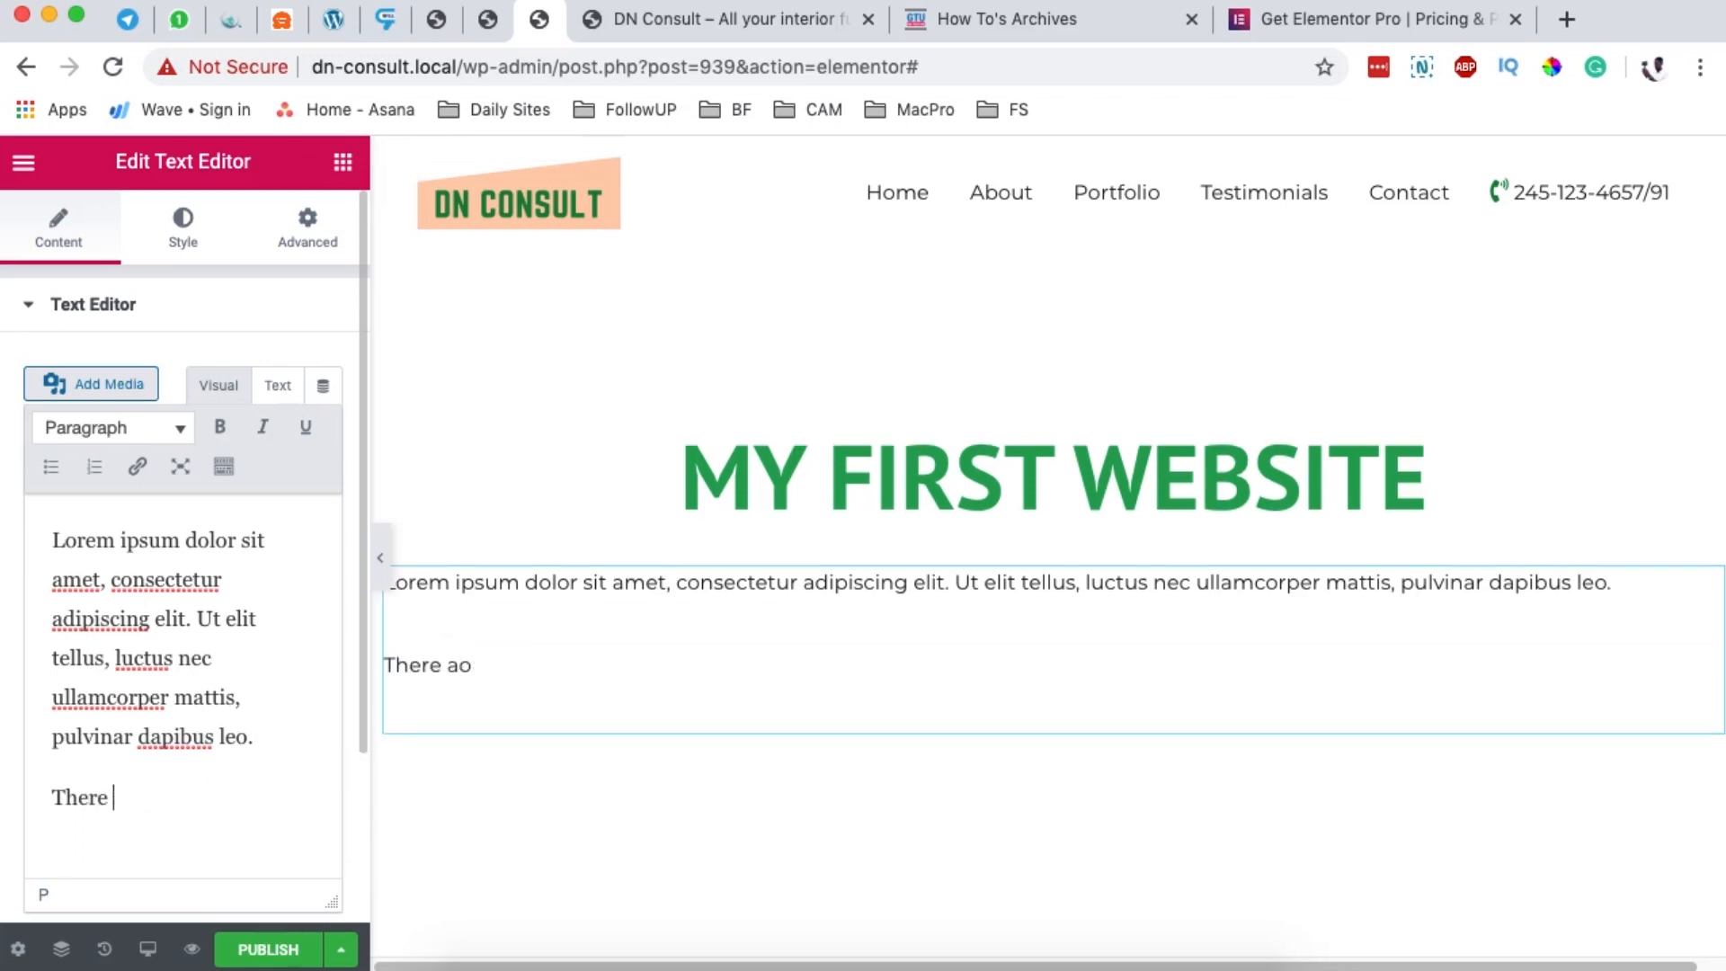
pyautogui.tripleClick(284, 734)
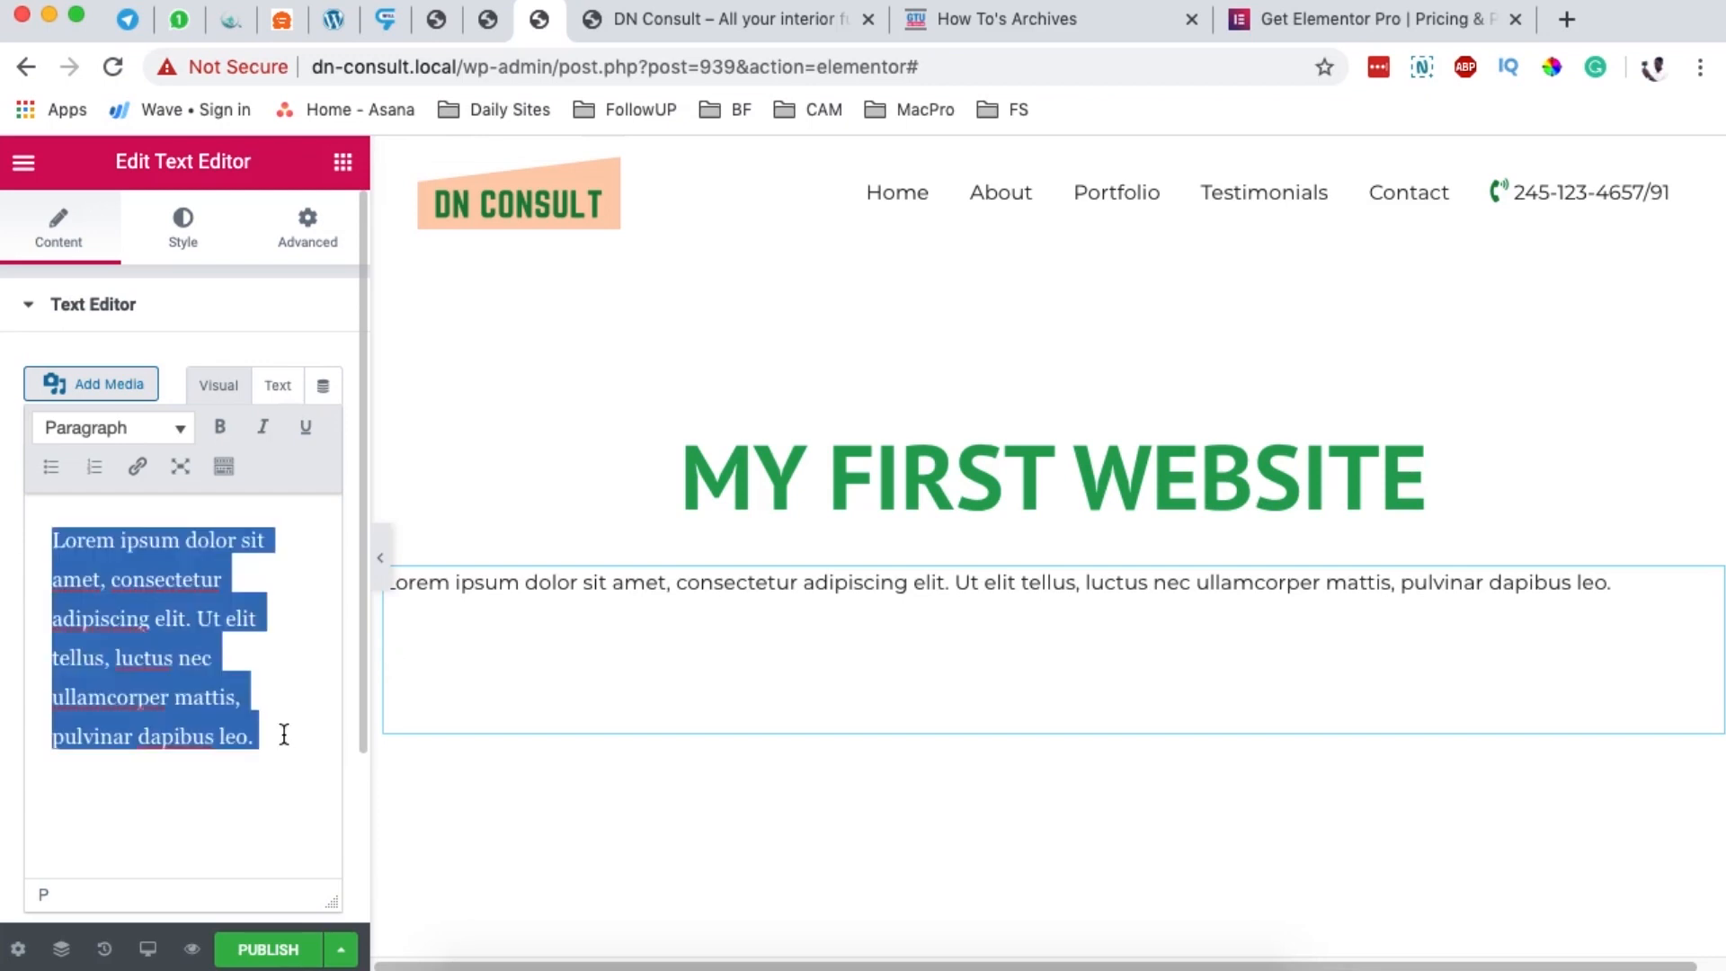
pyautogui.click(309, 748)
pyautogui.press('Return')
pyautogui.write('Lorem ipsum dolor sit amet, consectetur adipiscing elit. Ut elit tellus, luctus nec ullamcorper mattis, pulvinar dapibus leo. Lorem ipsum dolor sit amet, consectetur adipiscing elit. Ut elit tellus, luctus nec ullamcorper mattis, pulvinar dapibus leo.')
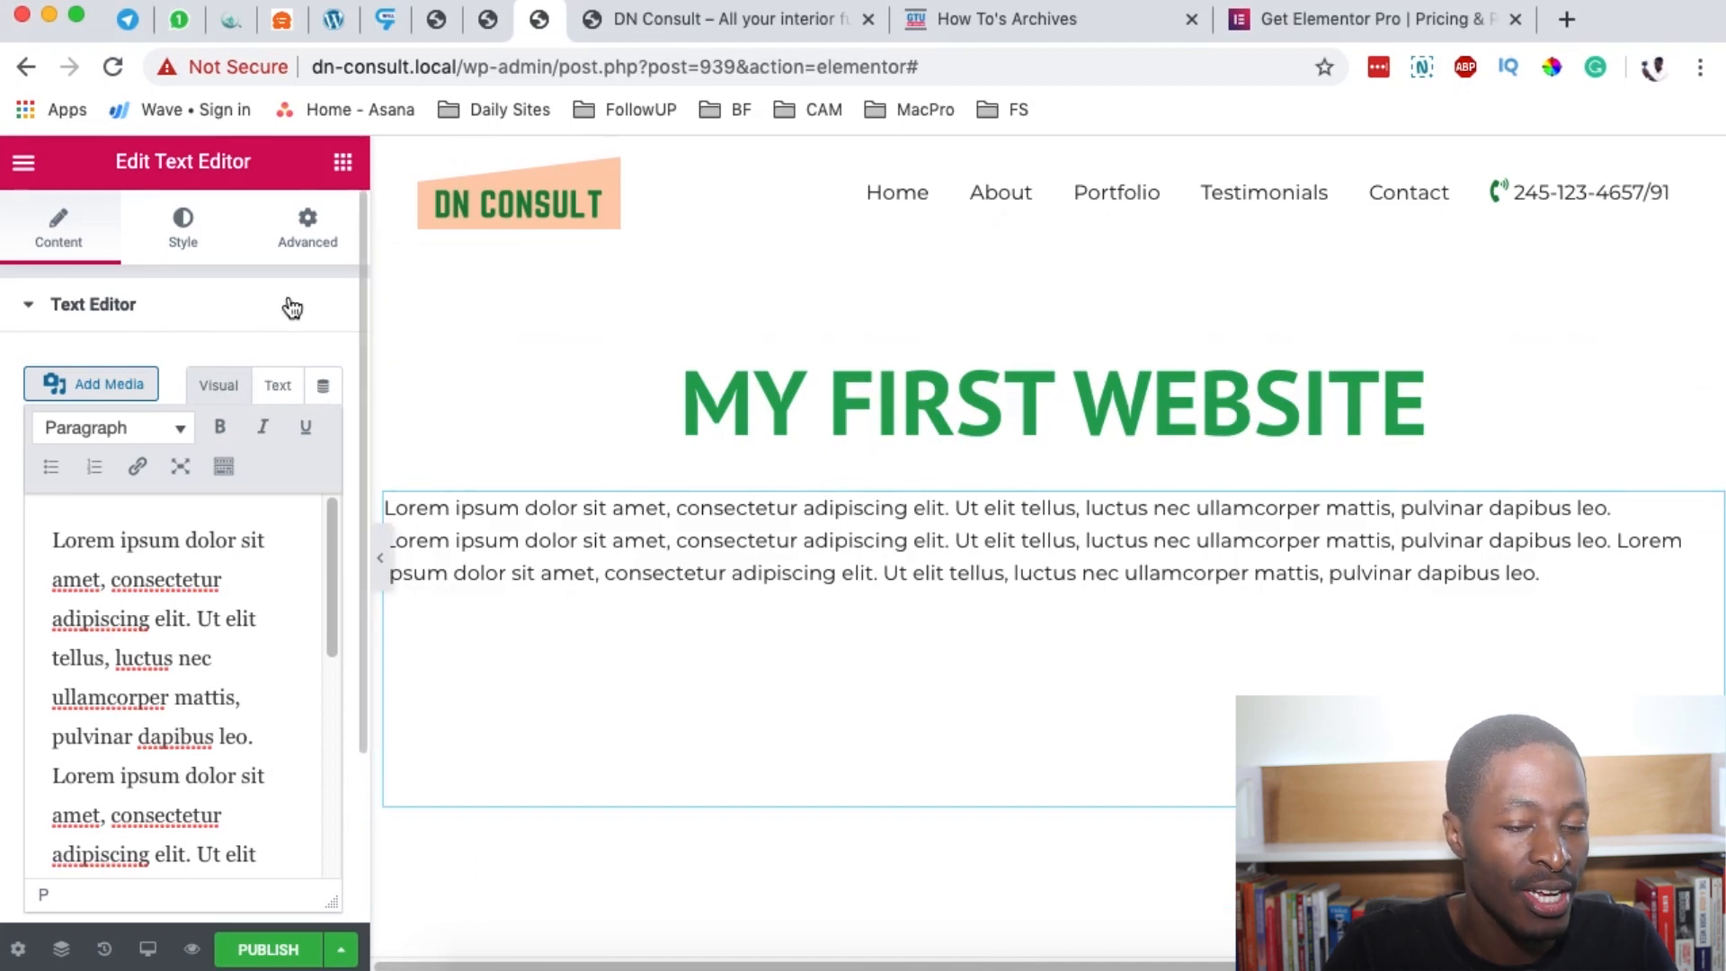
# Insert a two-column Inner Section between the heading and the text widget.
pyautogui.click(343, 162)
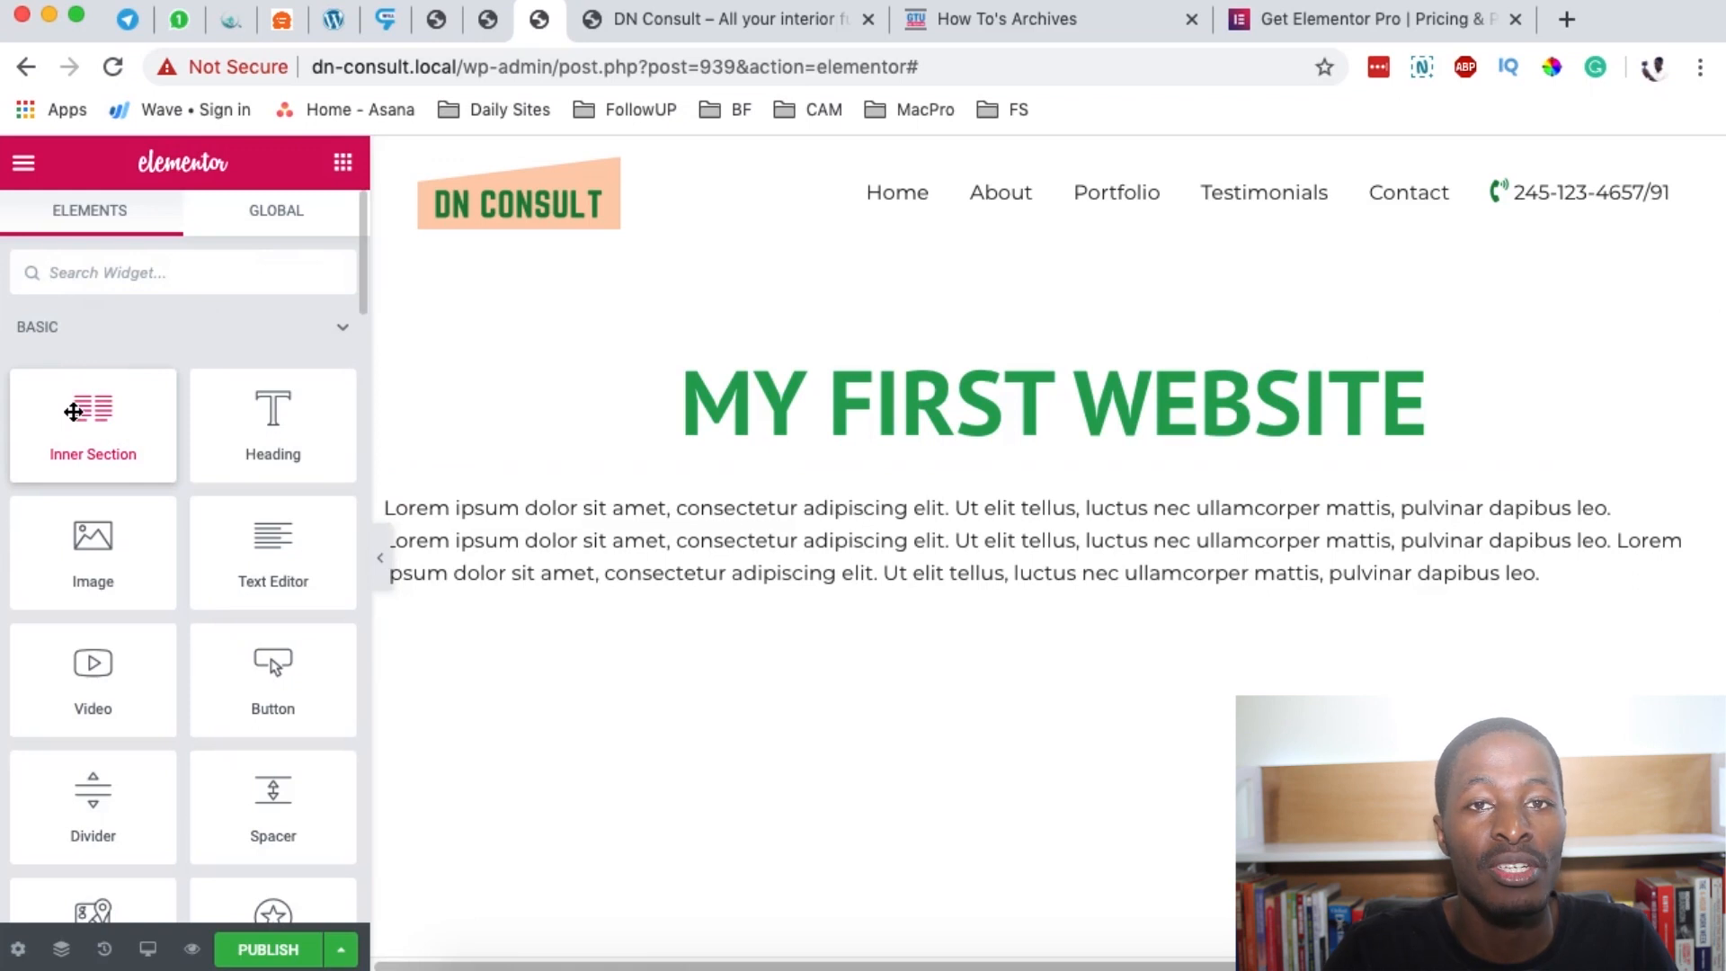
pyautogui.moveTo(83, 430); pyautogui.dragTo(948, 489)
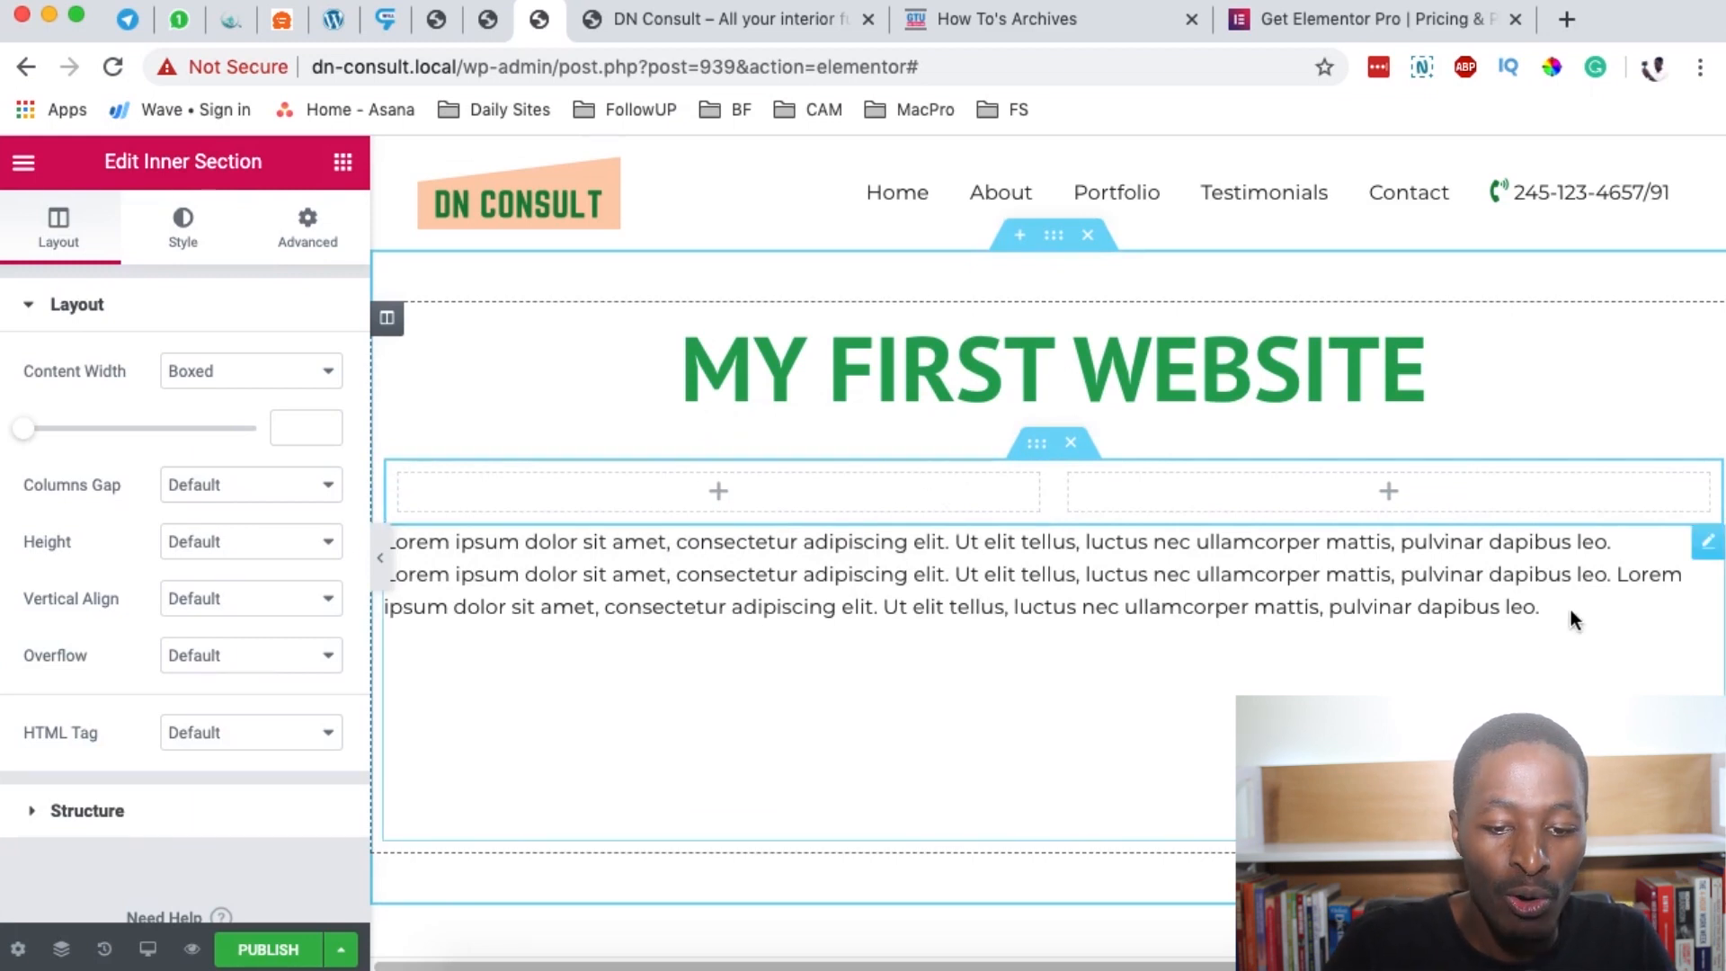
# Duplicate the Lorem ipsum text widget and move one copy into each column of the inner section.
pyautogui.click(1707, 549)
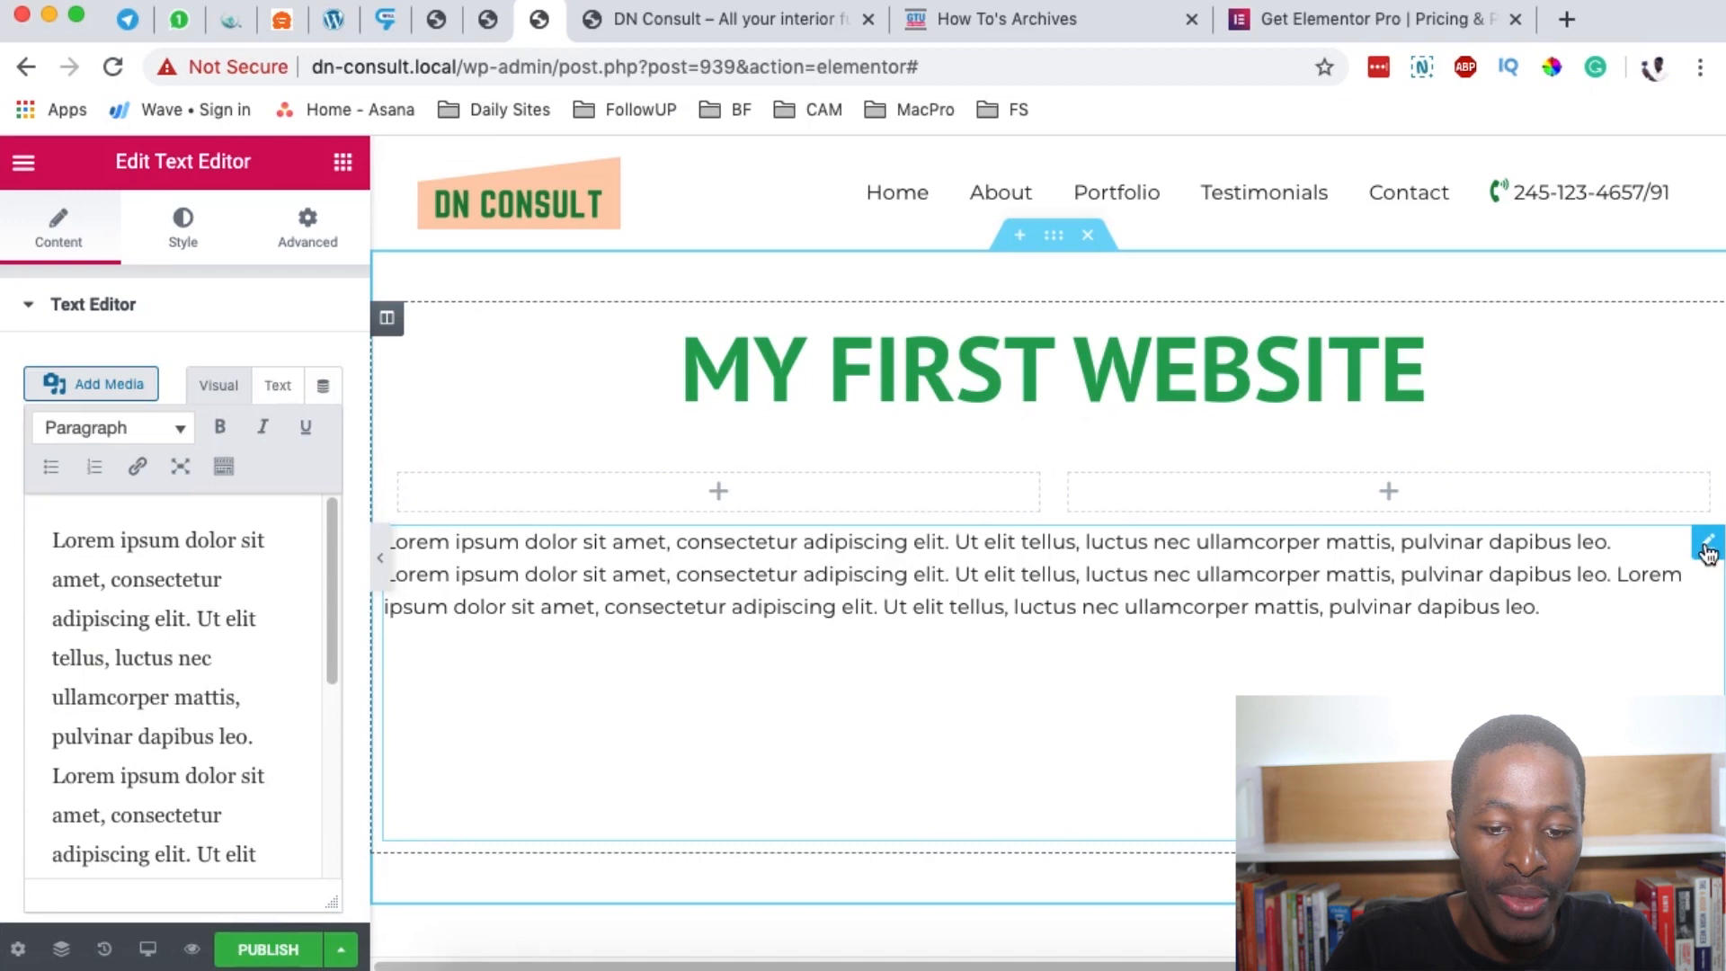
pyautogui.rightClick(1706, 552)
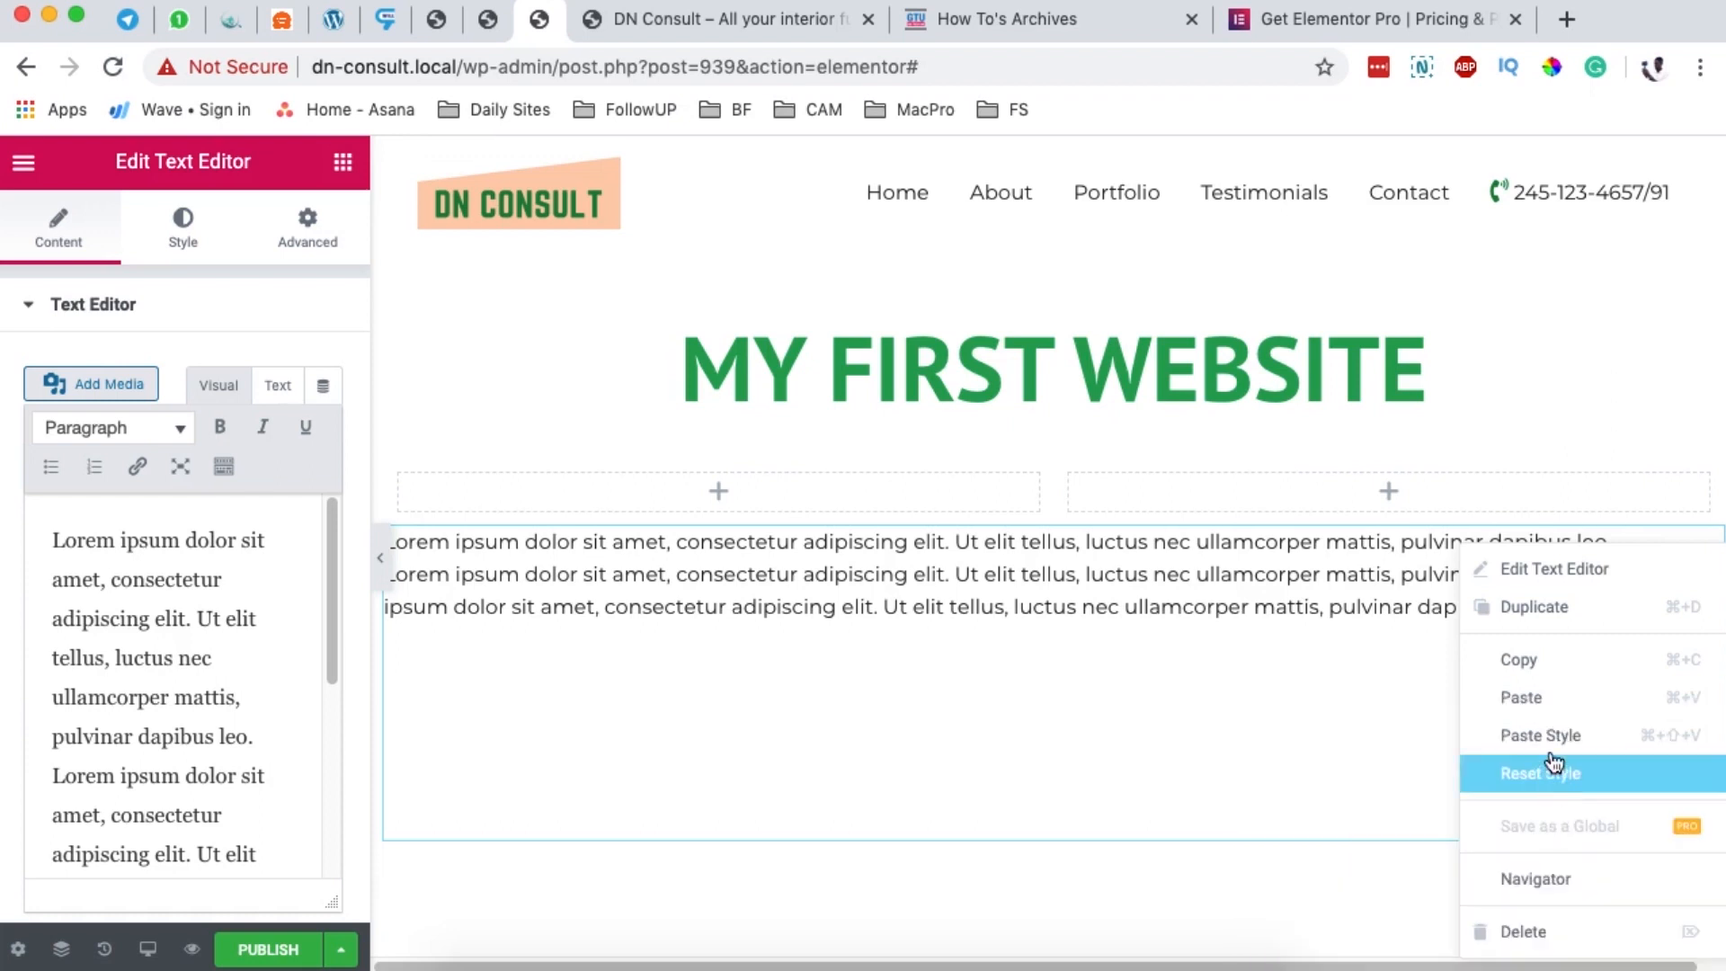
pyautogui.click(1548, 619)
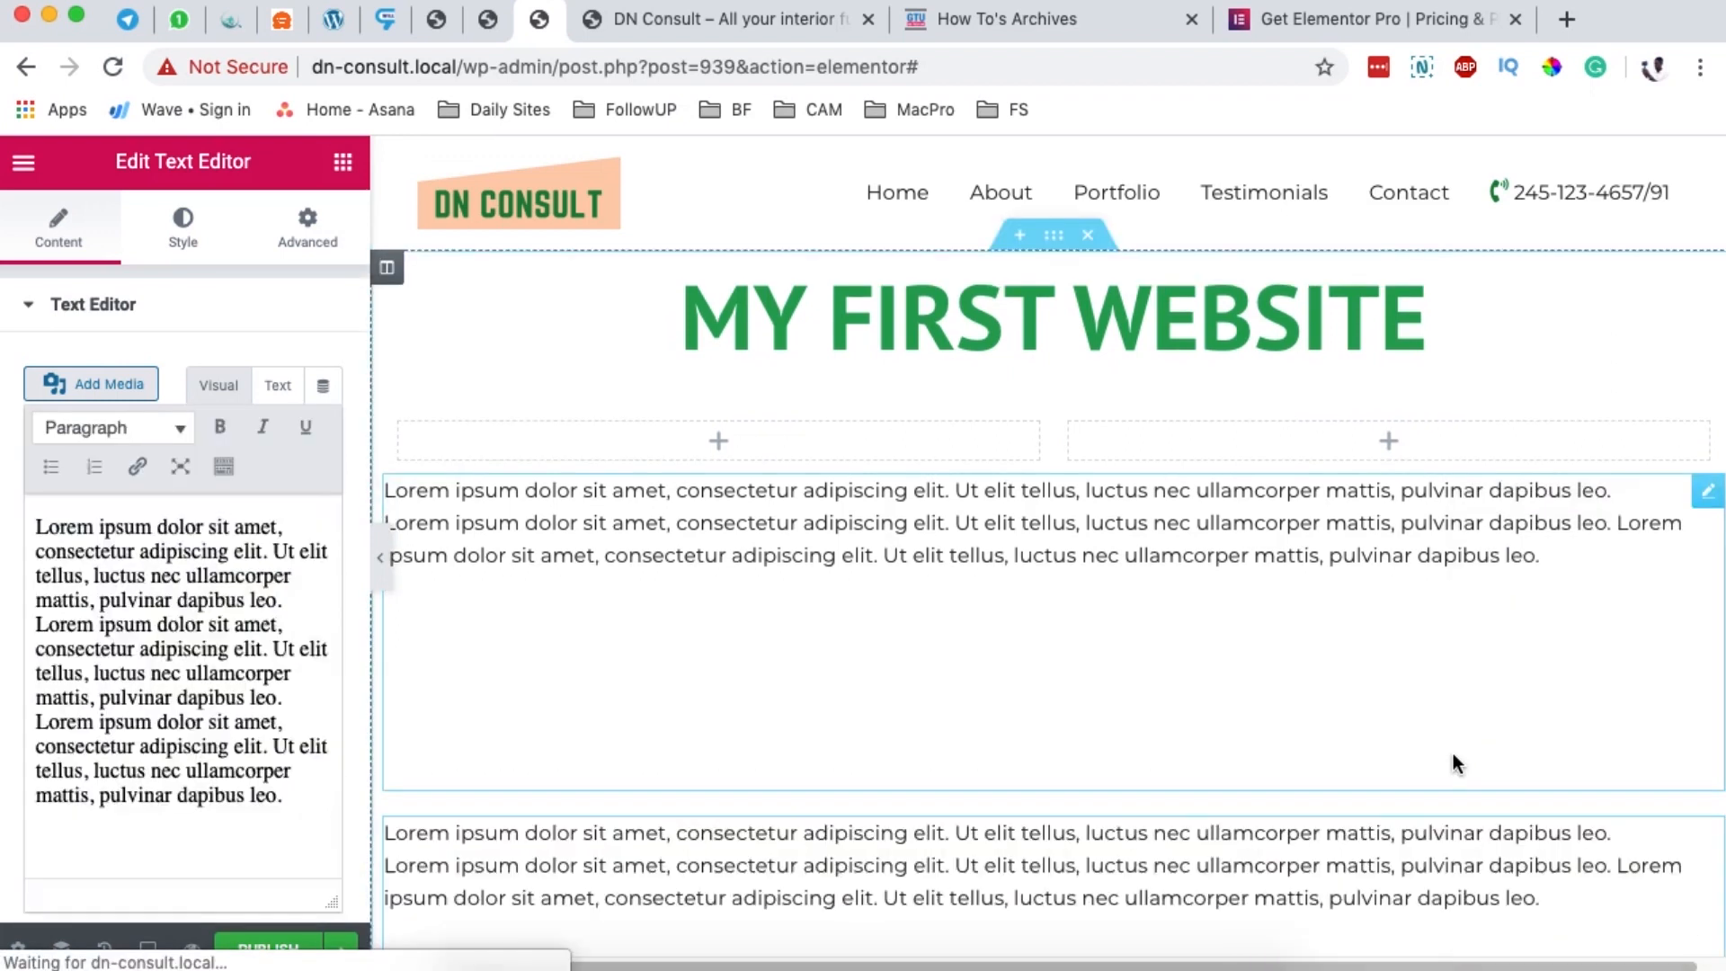
pyautogui.moveTo(1708, 497); pyautogui.dragTo(736, 488)
pyautogui.moveTo(1708, 864); pyautogui.dragTo(1391, 592)
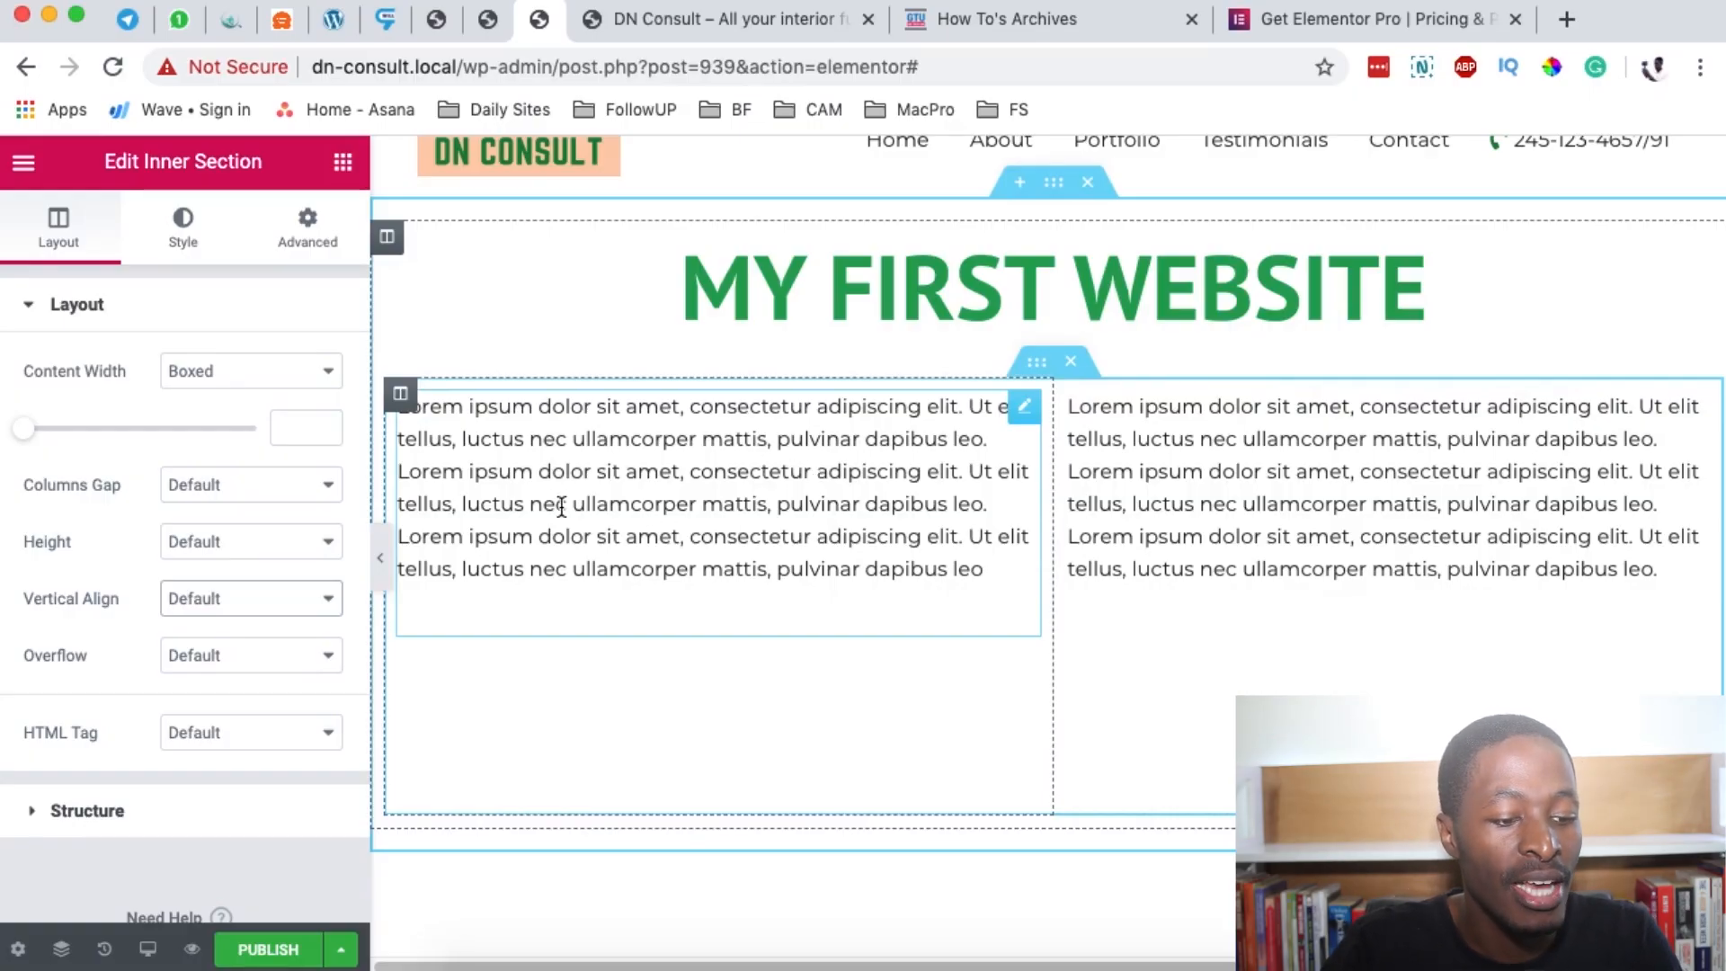
# Change the vertical alignment of the inner section's first column.
pyautogui.click(401, 396)
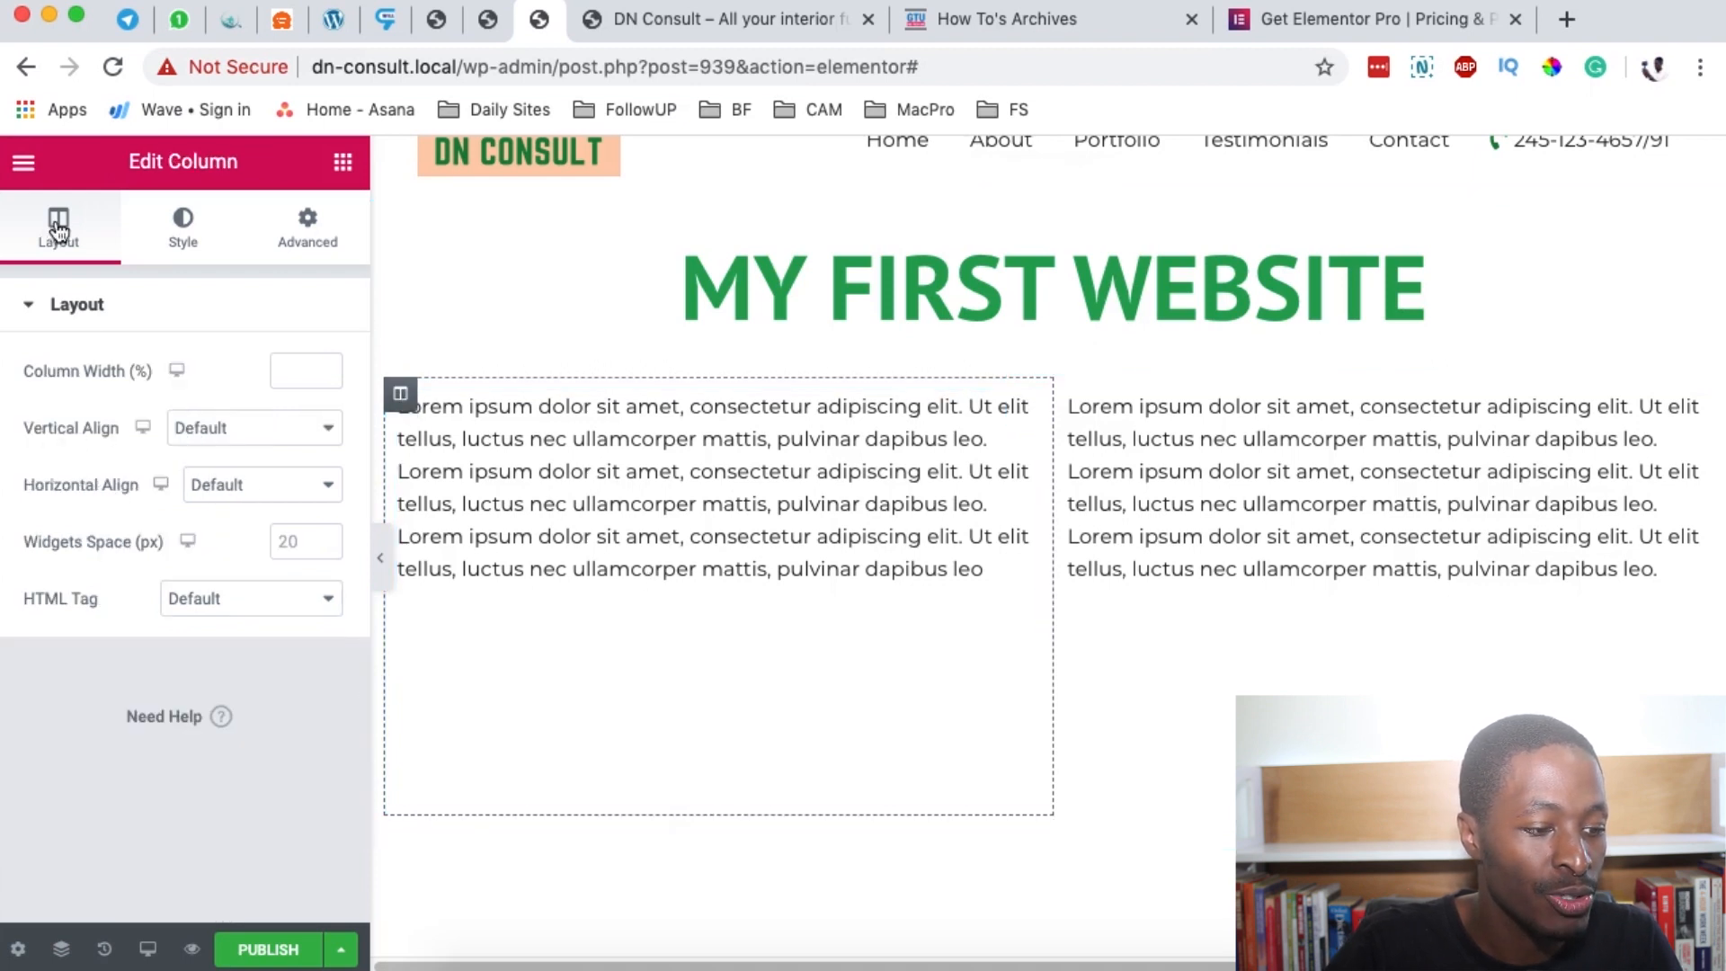
pyautogui.click(202, 437)
pyautogui.click(232, 475)
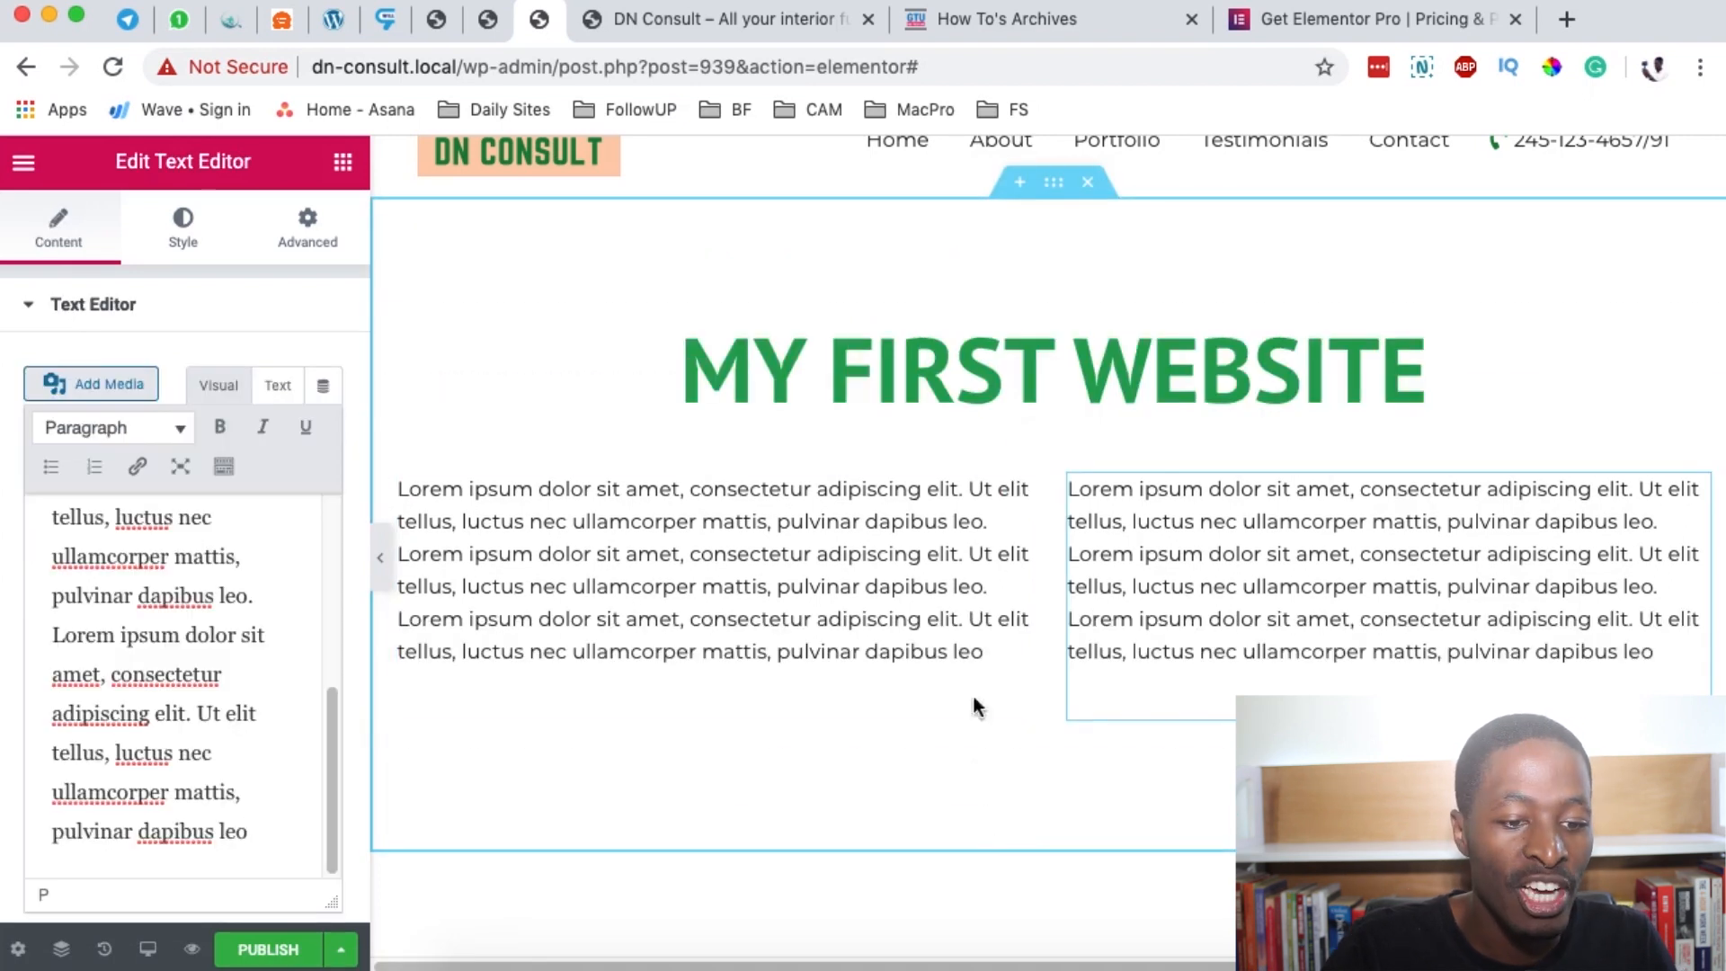
# Give the outer section a Classic background using the photo of the dark beer glass.
pyautogui.click(1054, 185)
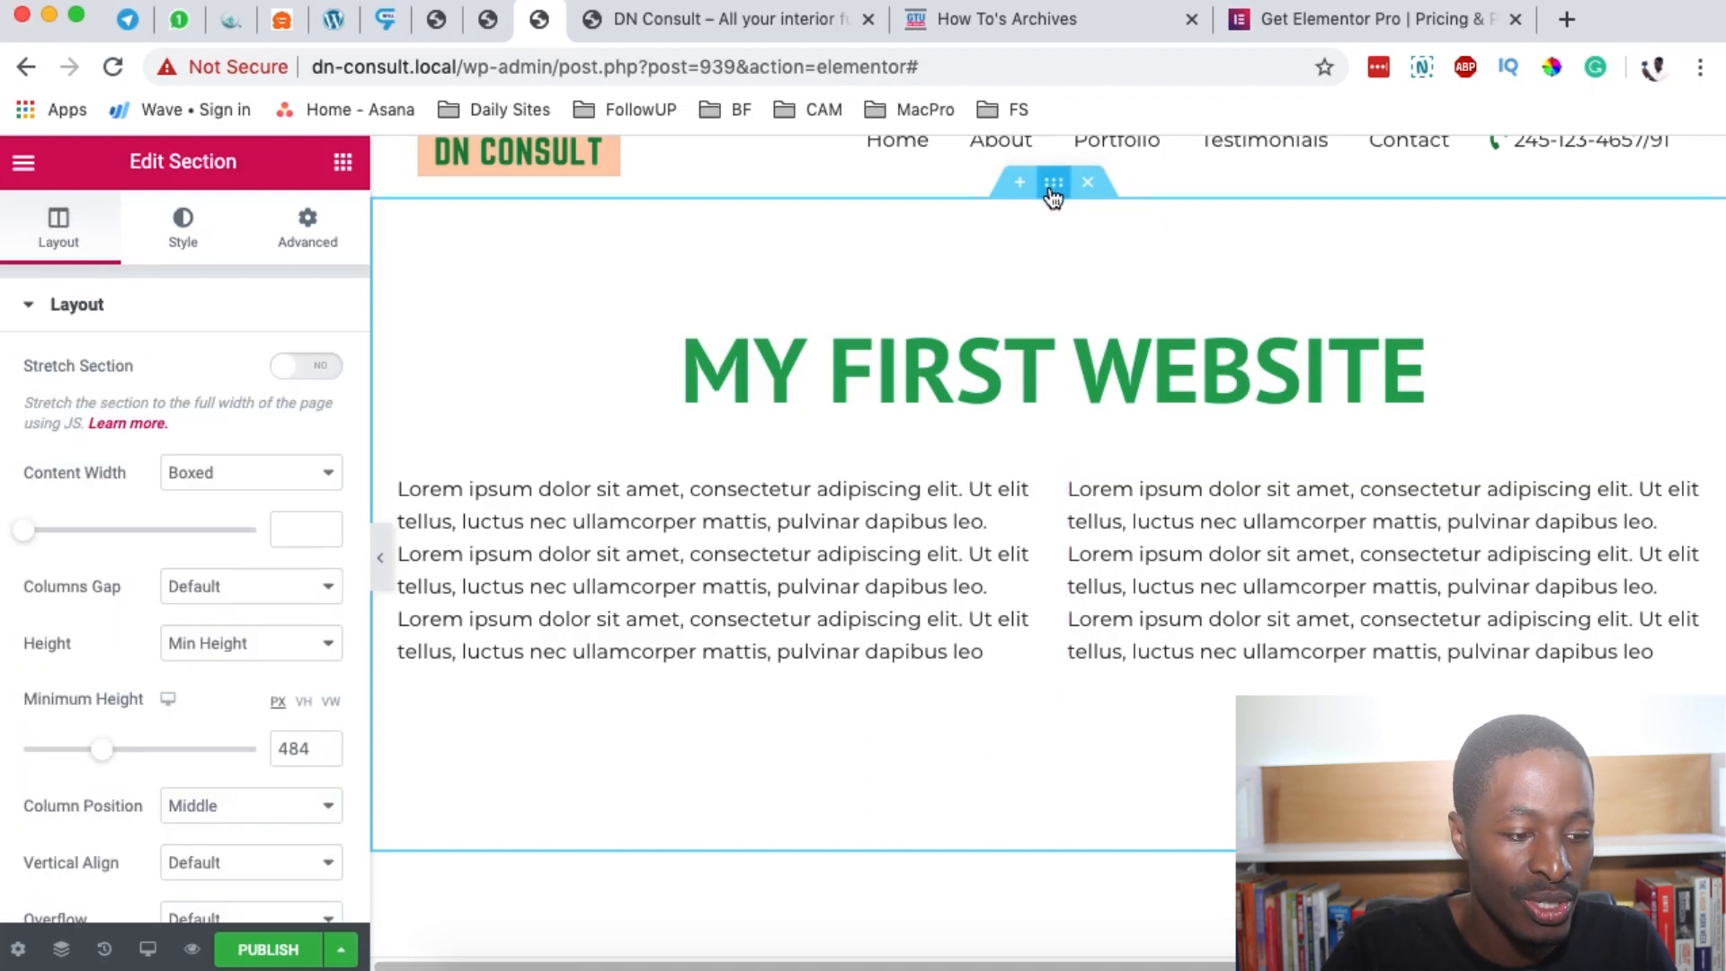
pyautogui.click(190, 232)
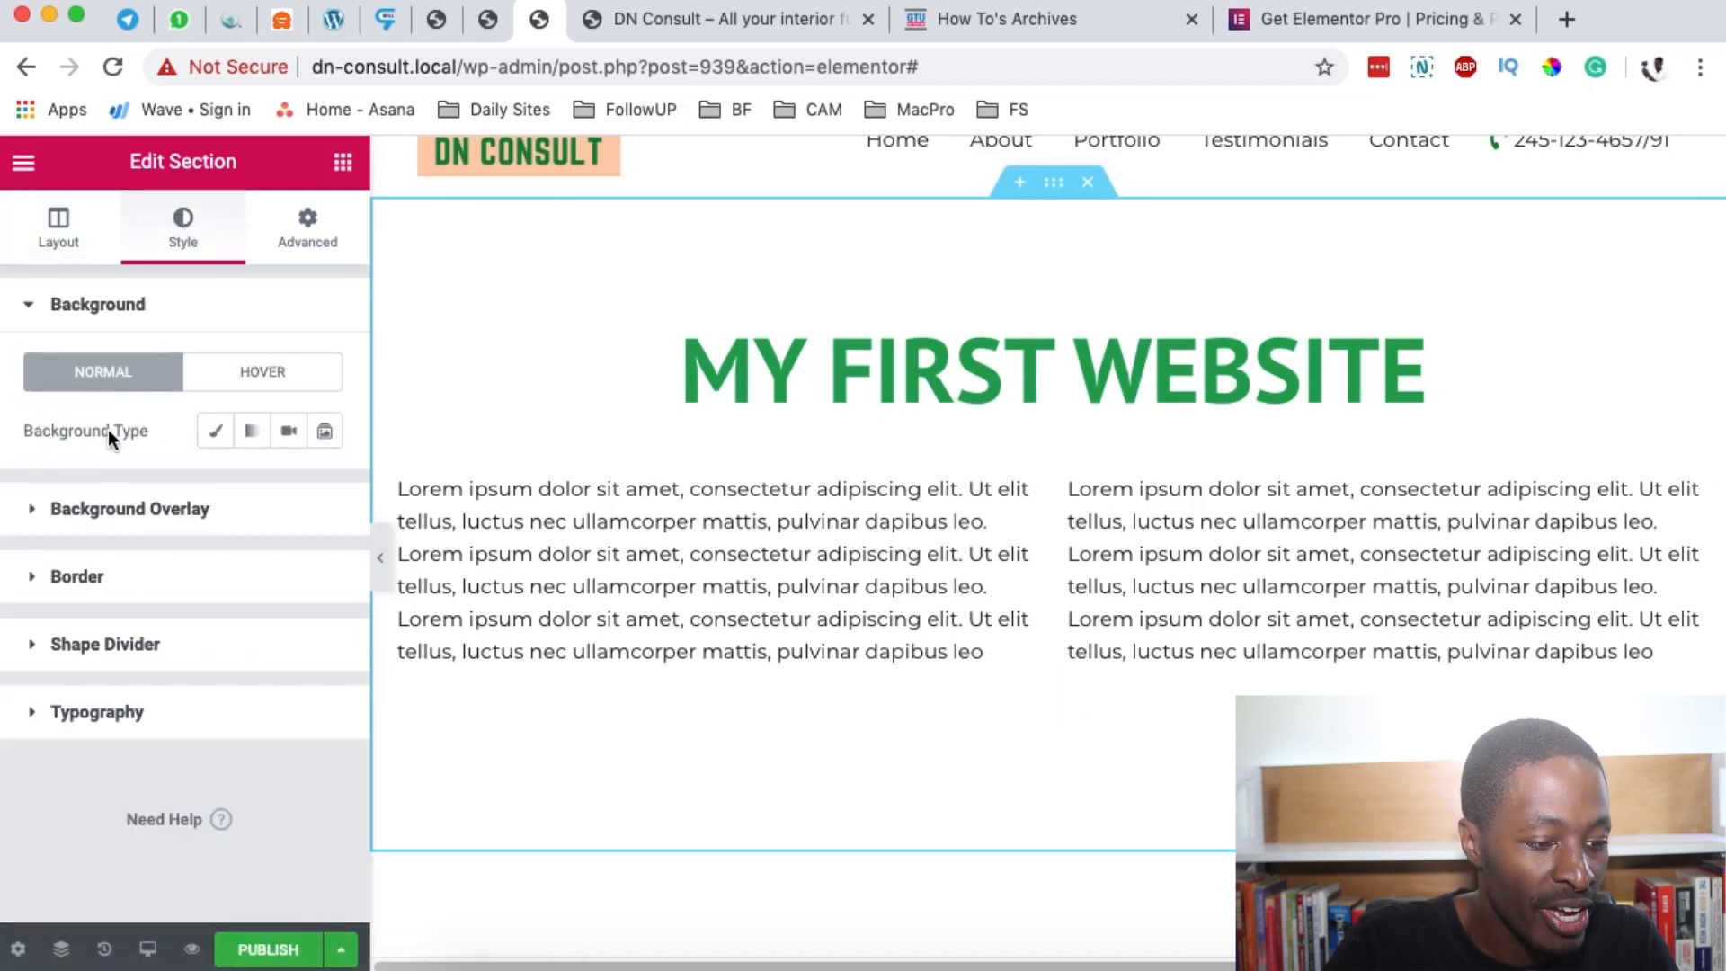
pyautogui.click(218, 438)
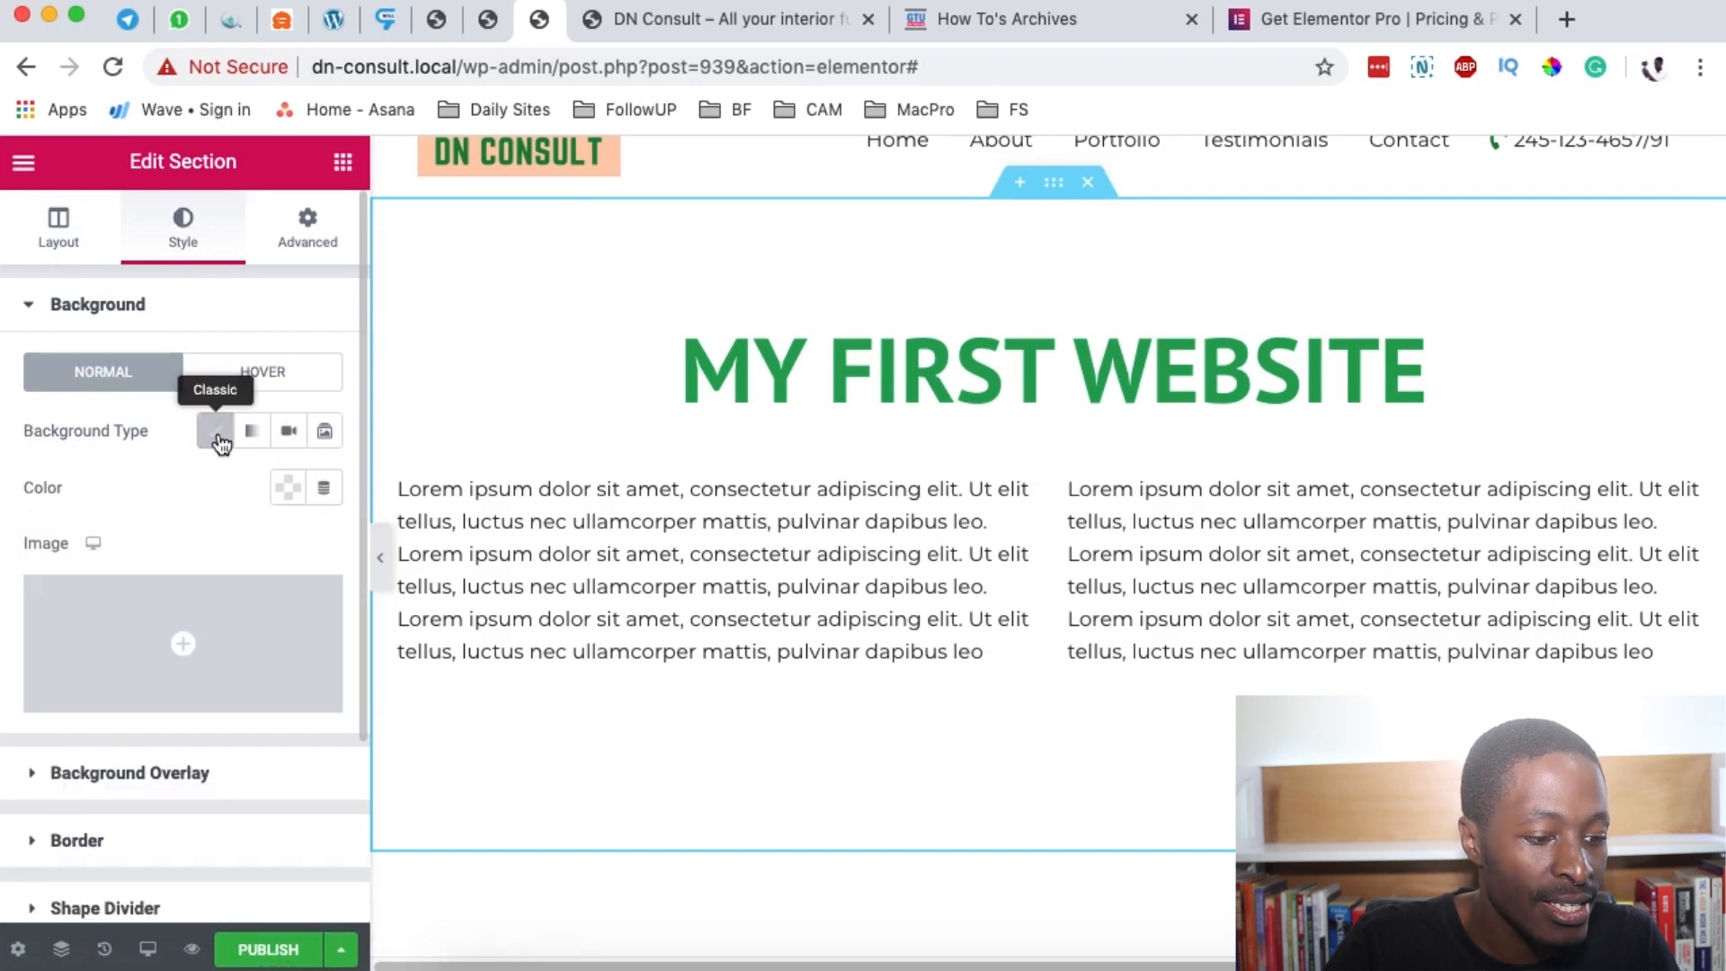
pyautogui.click(180, 642)
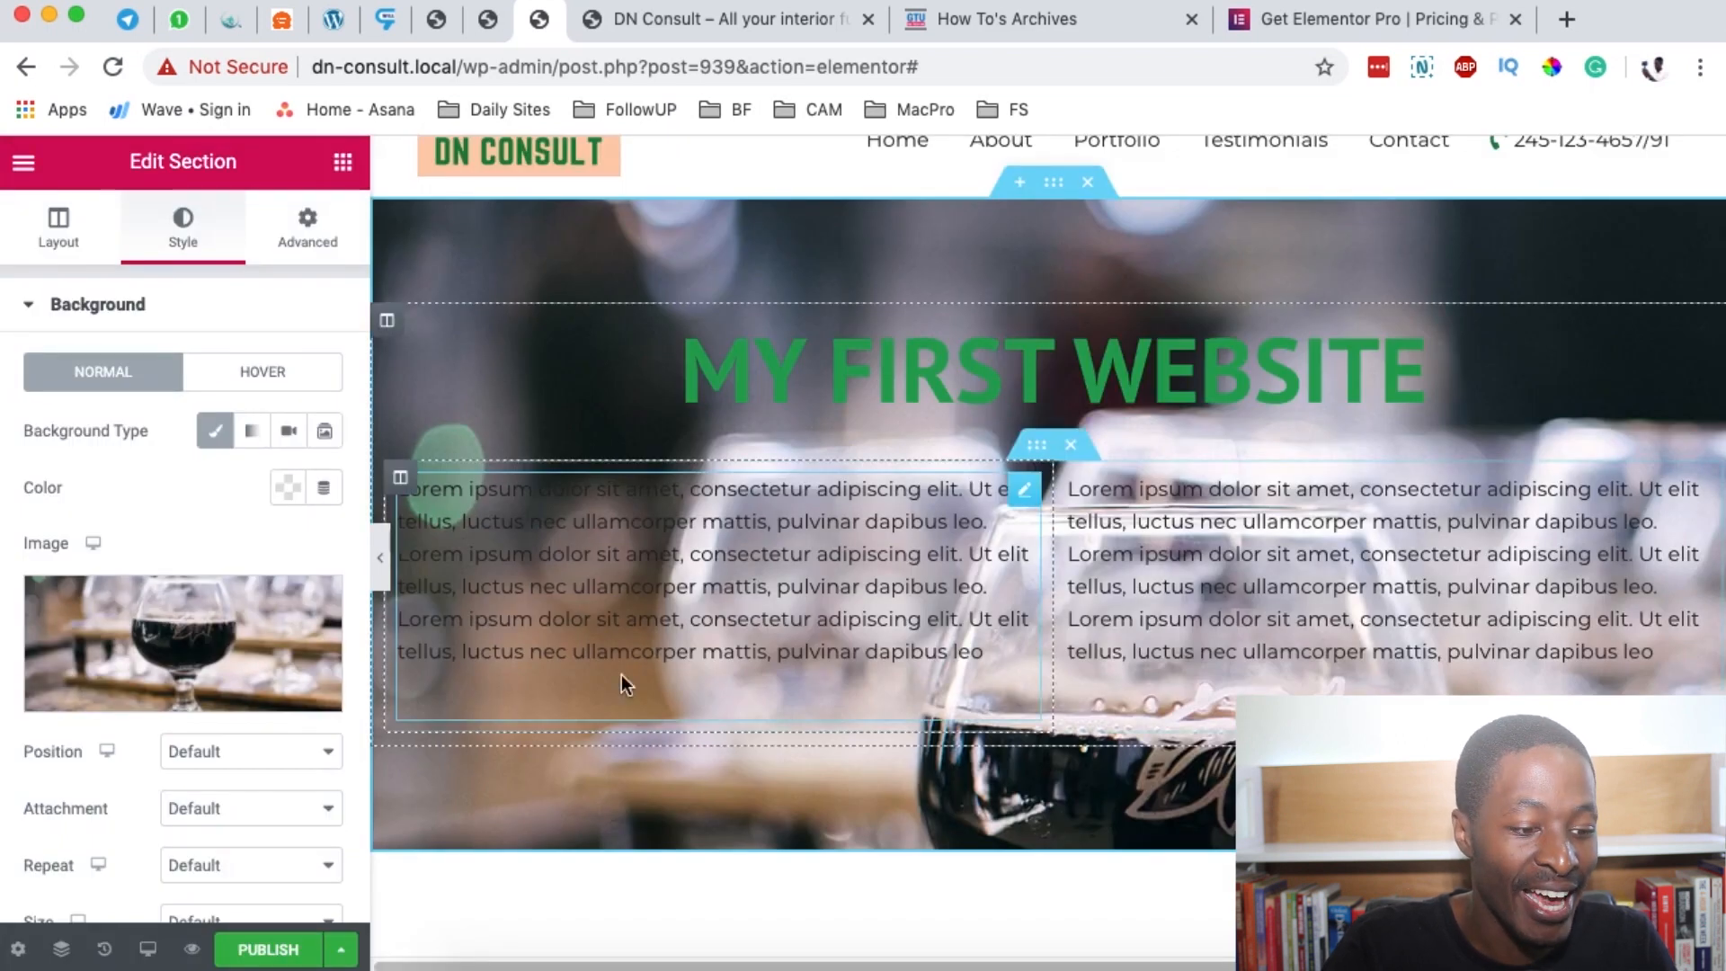
# Add a Classic white background overlay to the section with an opacity of 0.88.
pyautogui.scroll(-4, 198, 629)
pyautogui.scroll(-6, 211, 611)
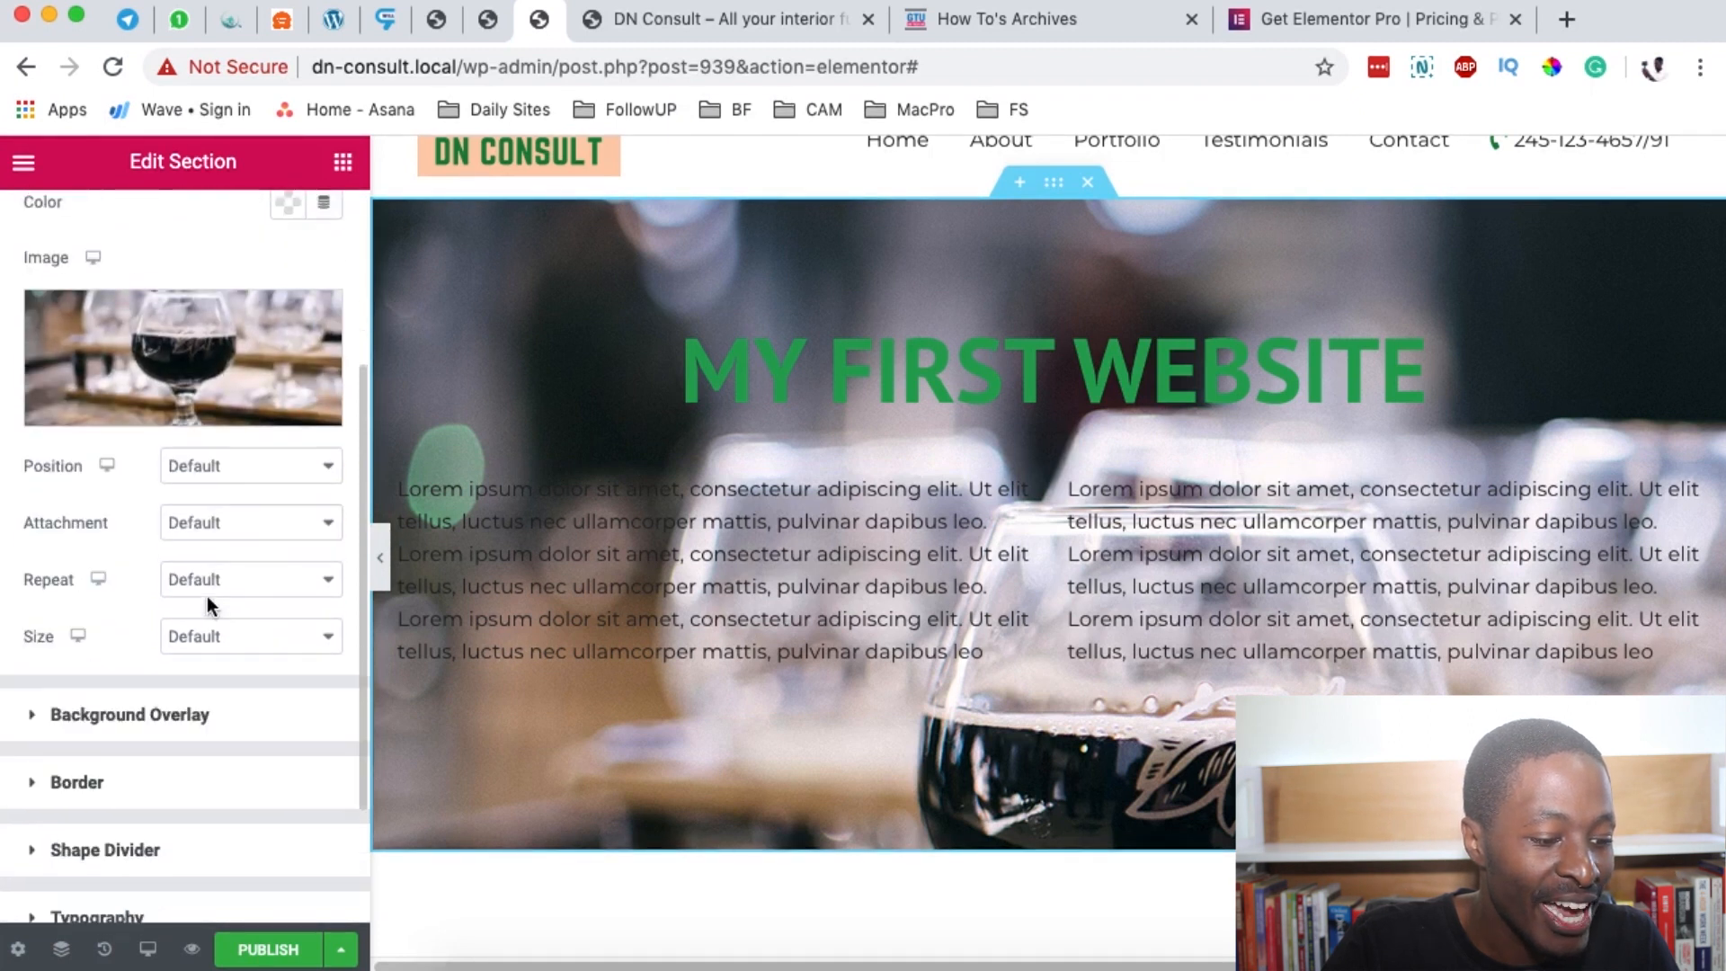
pyautogui.click(117, 602)
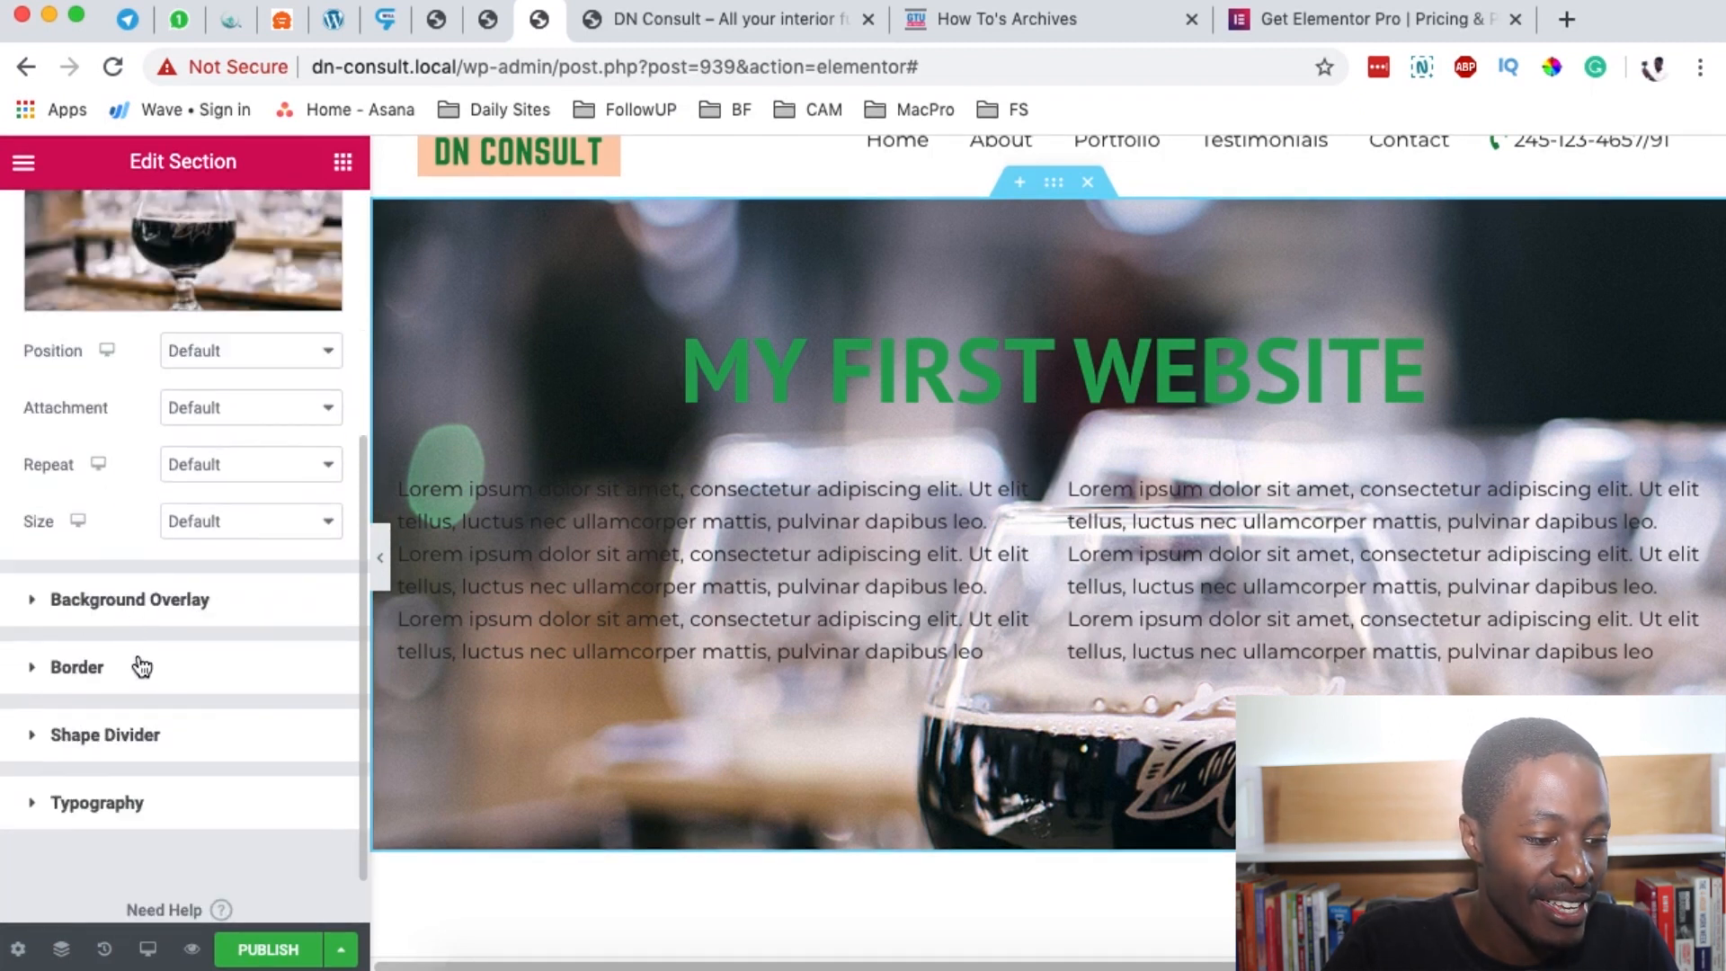
pyautogui.click(74, 603)
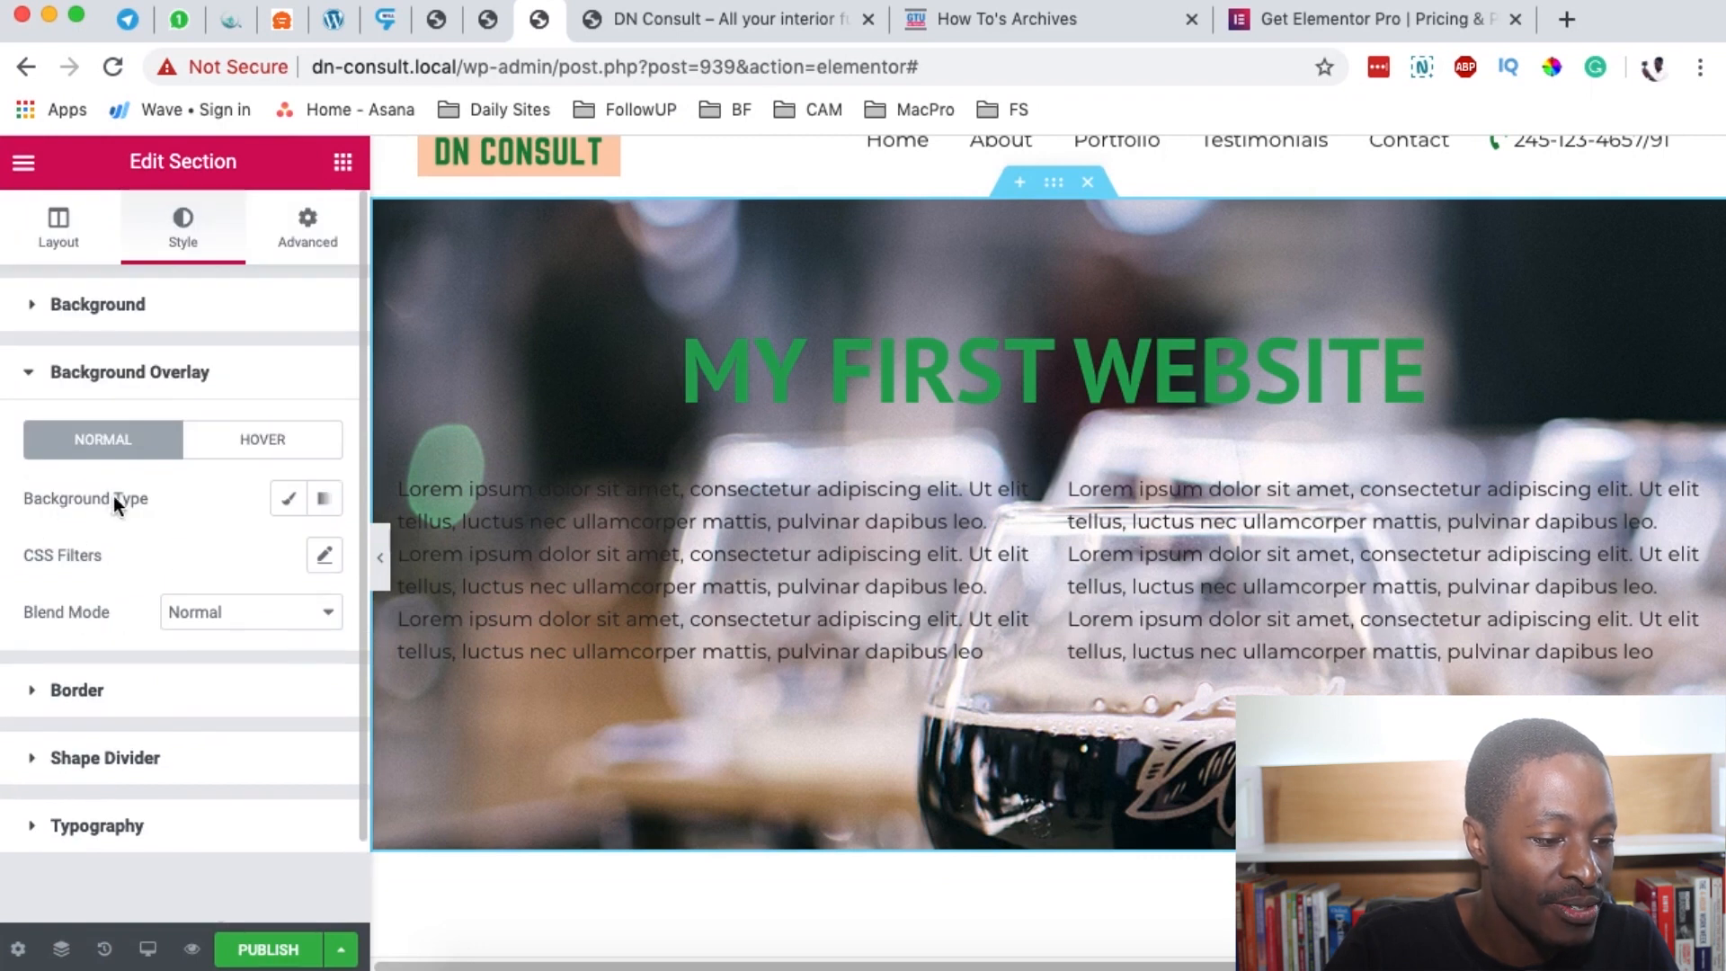
pyautogui.click(288, 500)
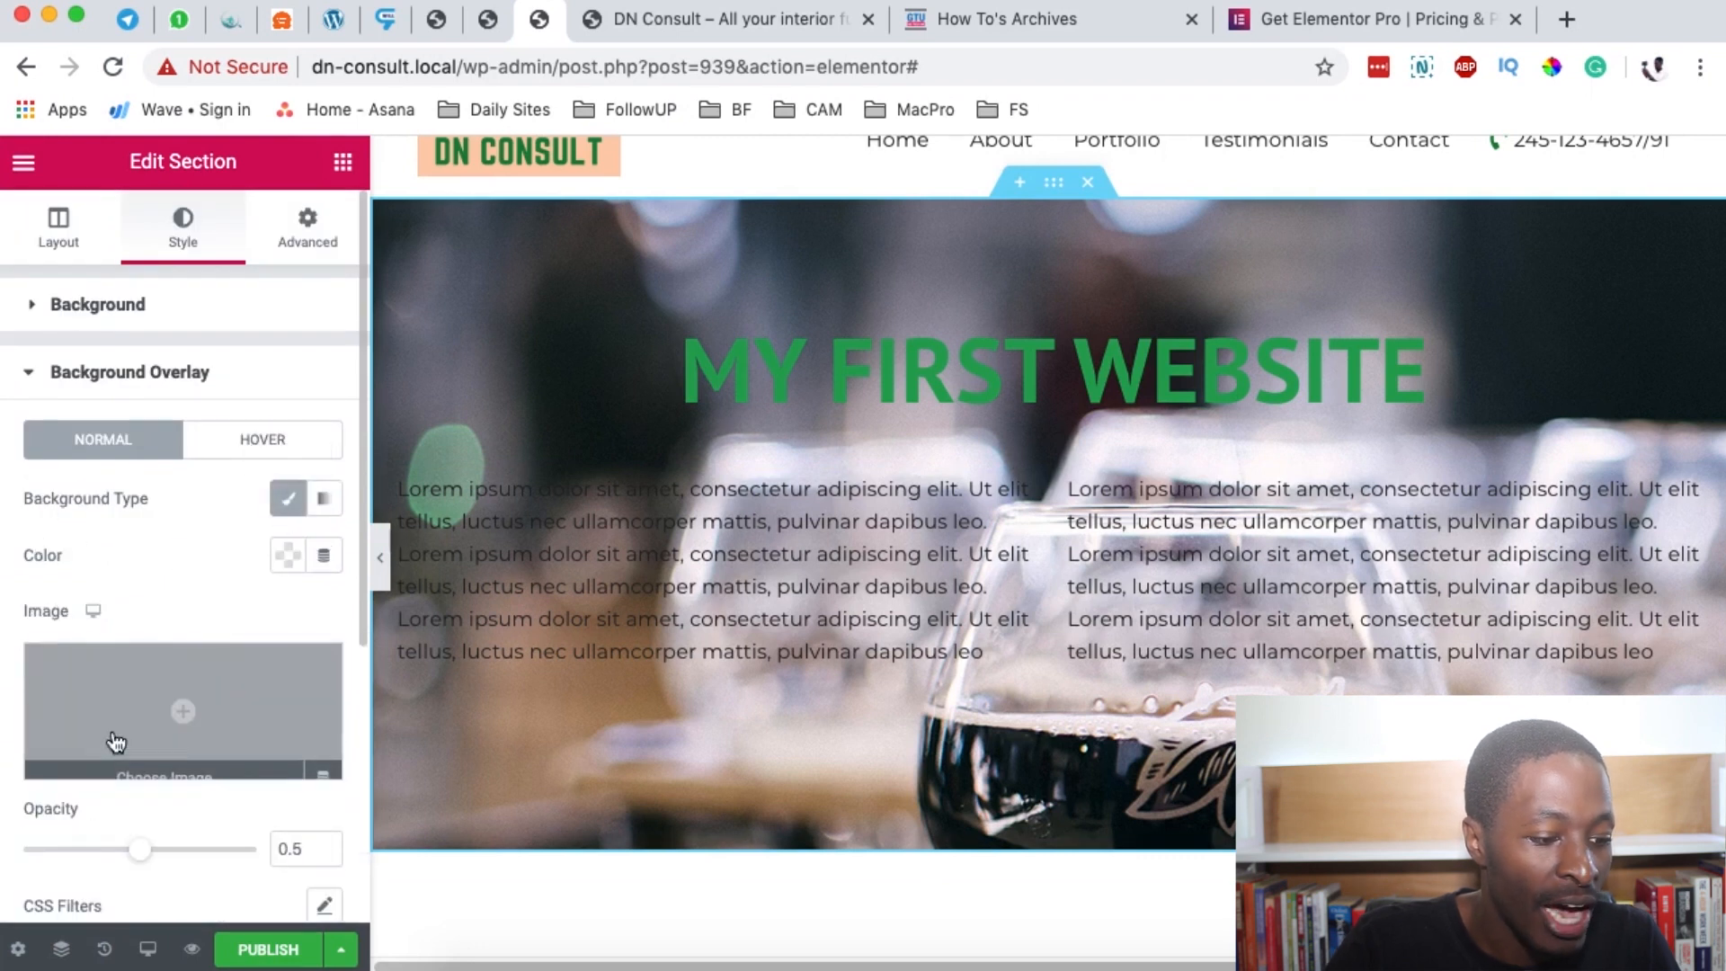
pyautogui.click(287, 556)
pyautogui.moveTo(369, 441); pyautogui.dragTo(500, 476)
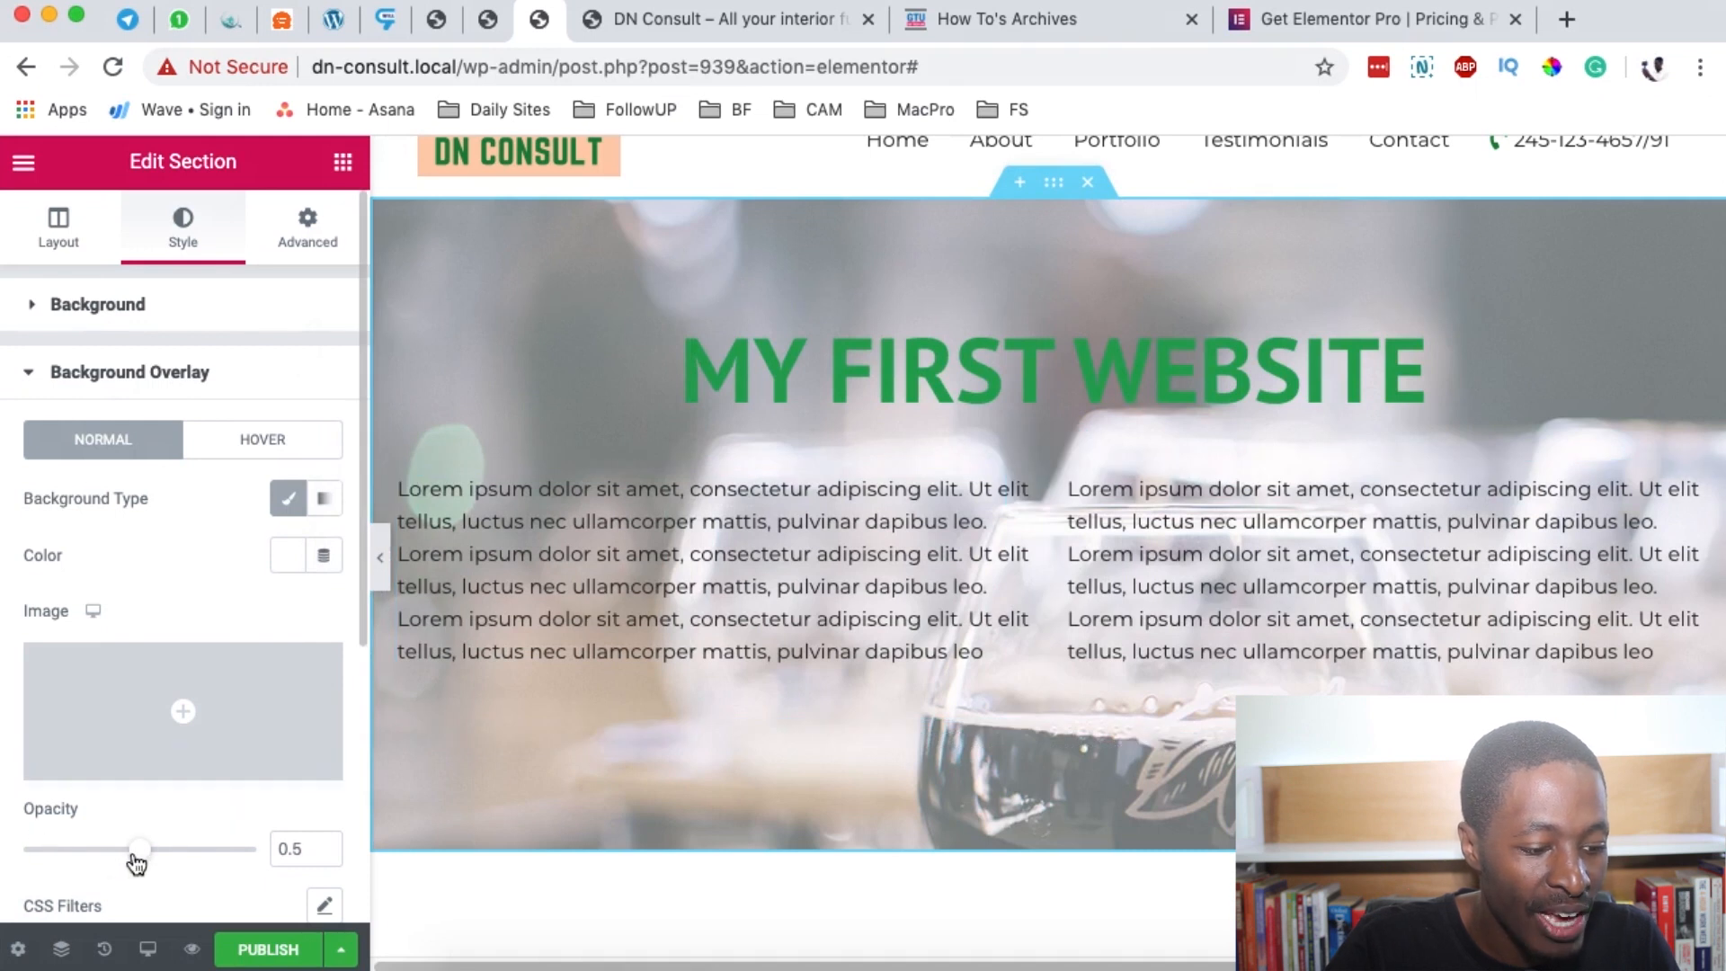
pyautogui.moveTo(141, 862); pyautogui.dragTo(231, 863)
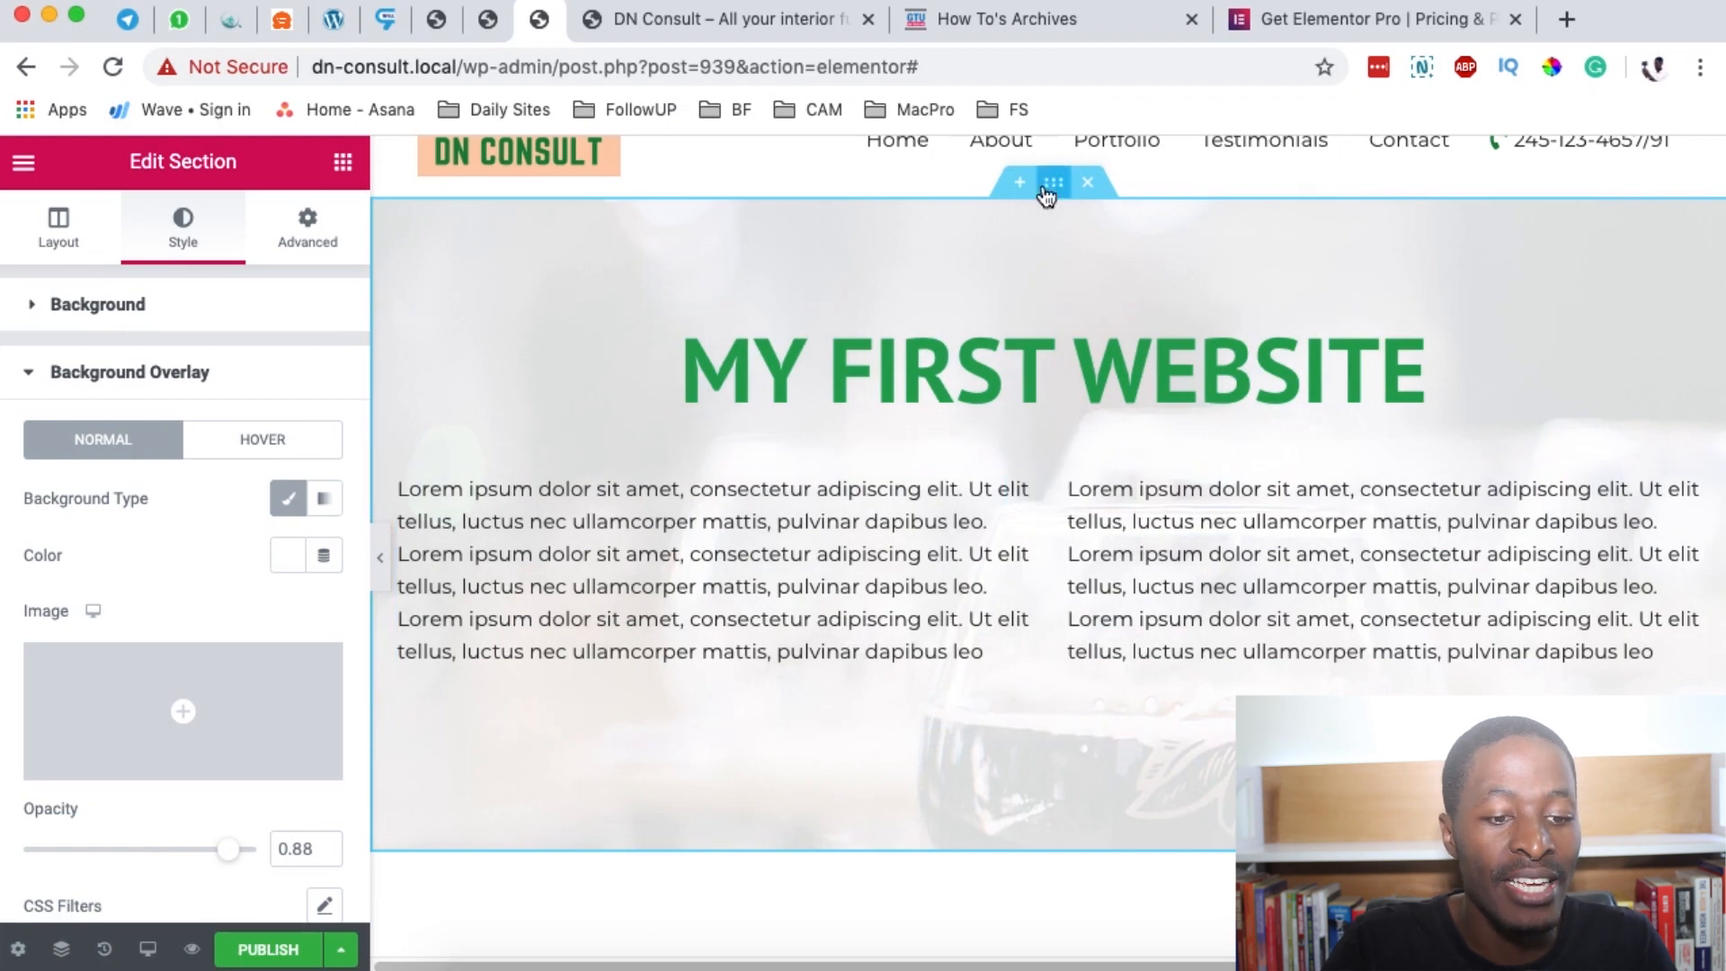
# Preview the section at full width and set its boxed content width to 730.
pyautogui.click(382, 559)
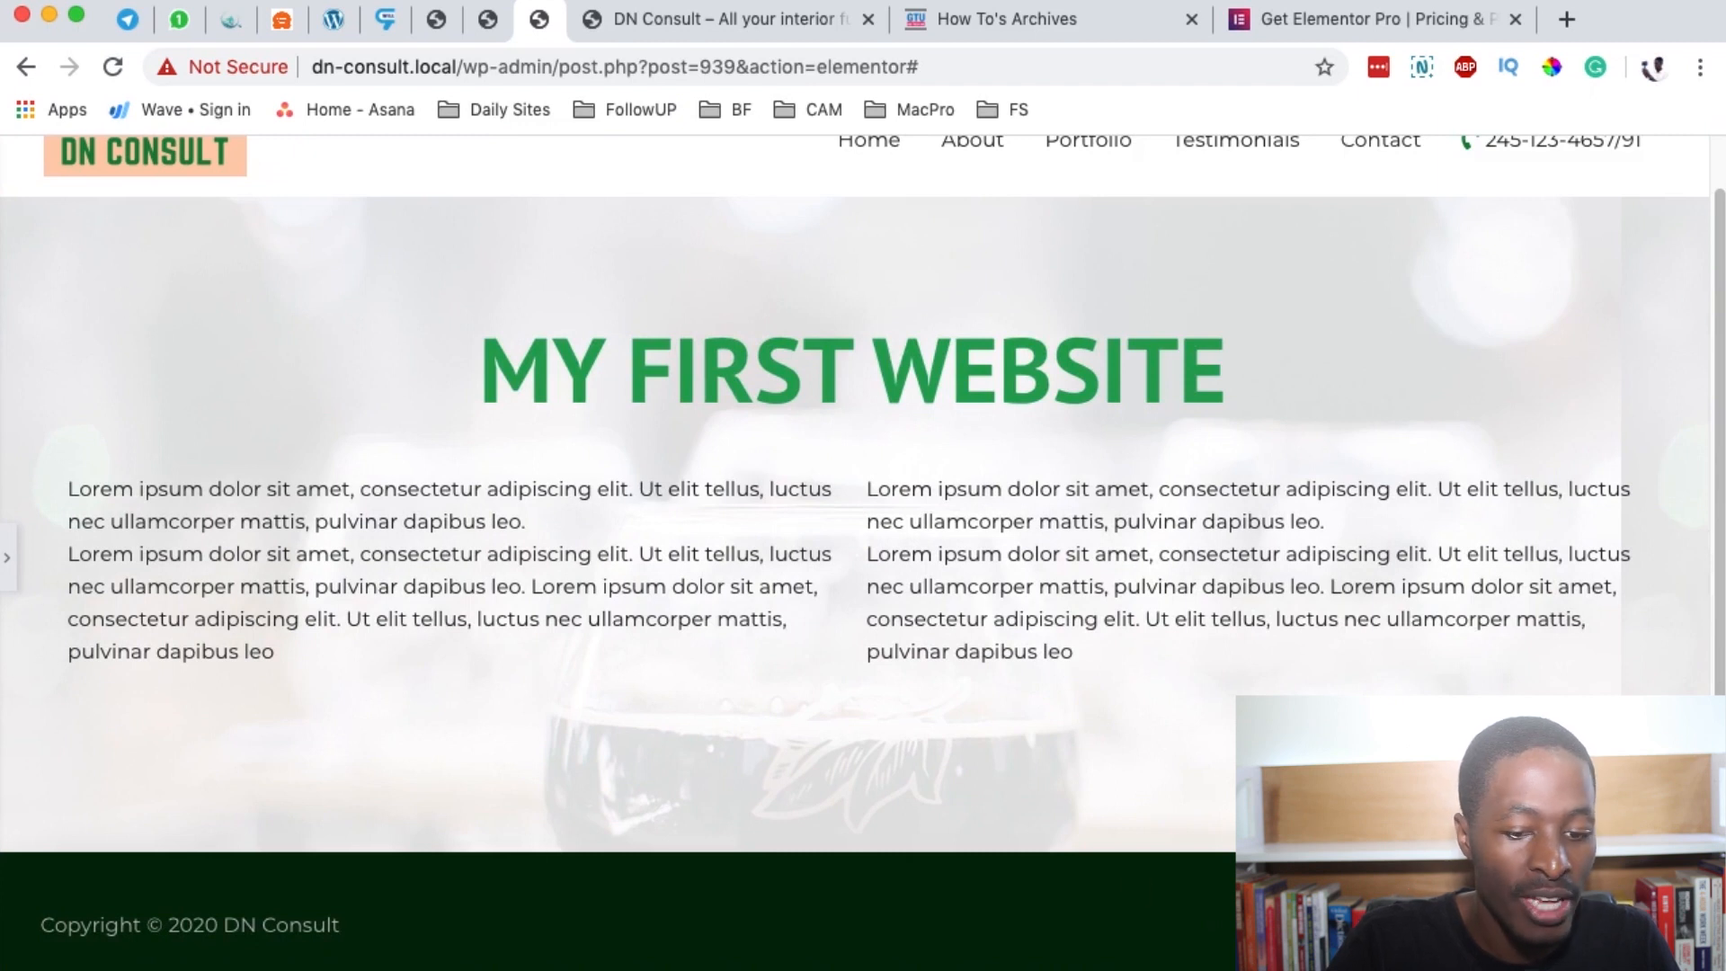
pyautogui.click(7, 557)
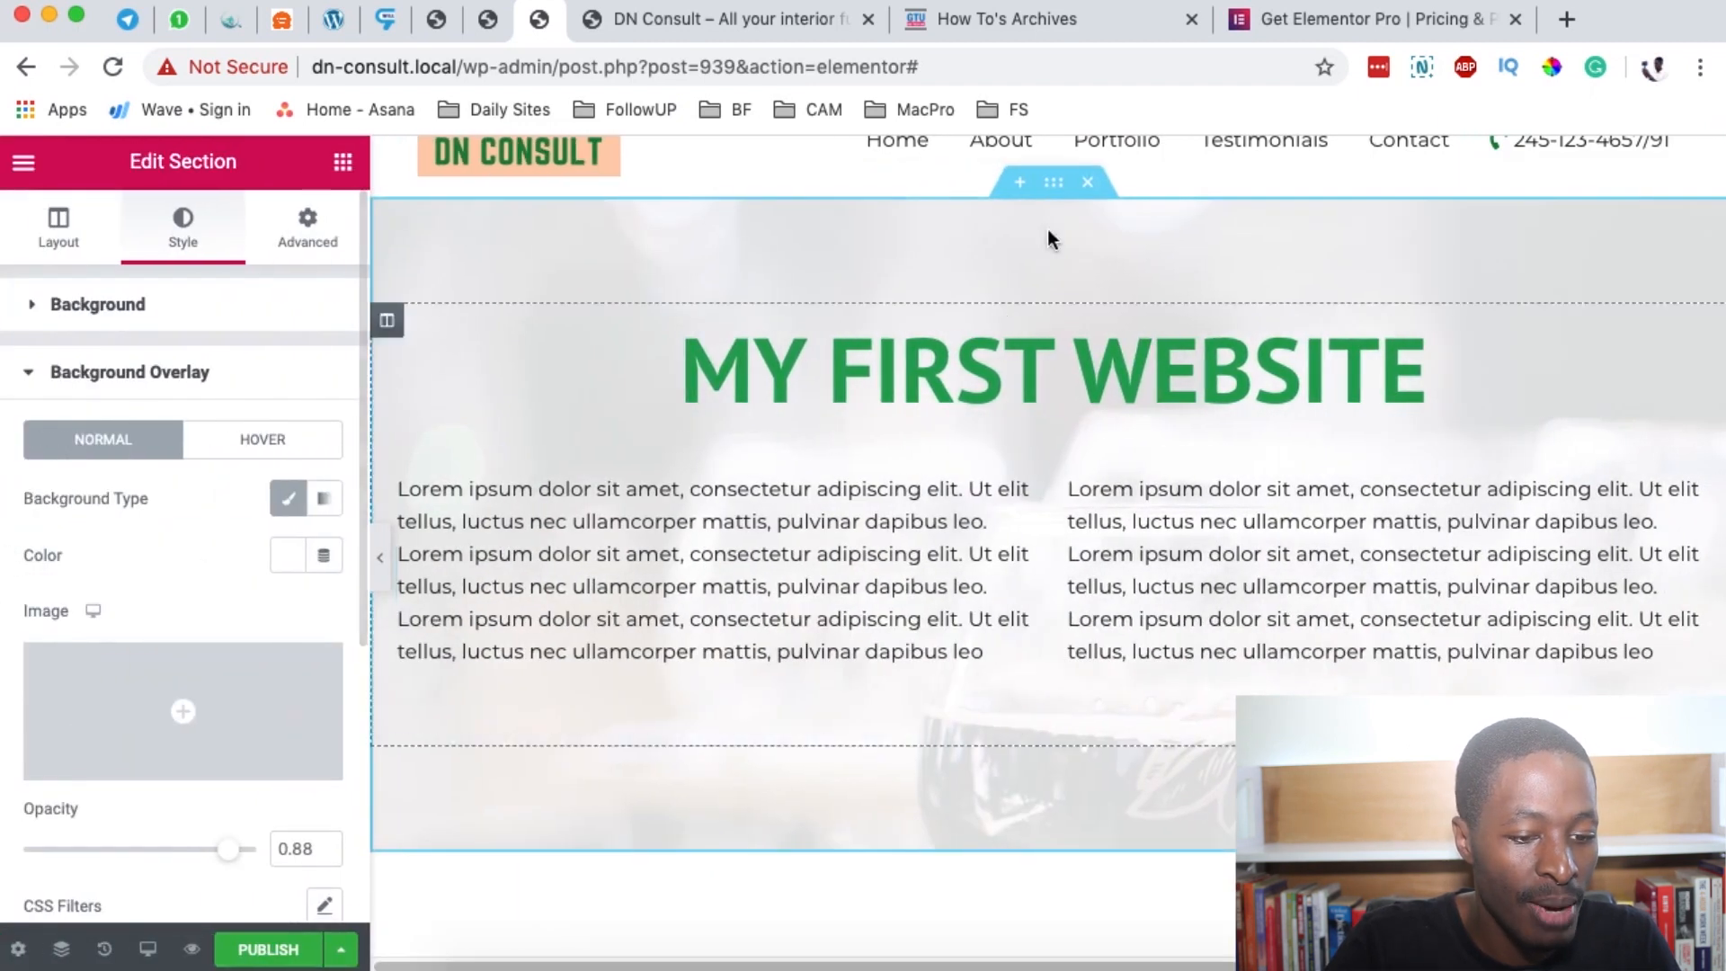
pyautogui.click(58, 229)
pyautogui.moveTo(23, 532); pyautogui.dragTo(71, 537)
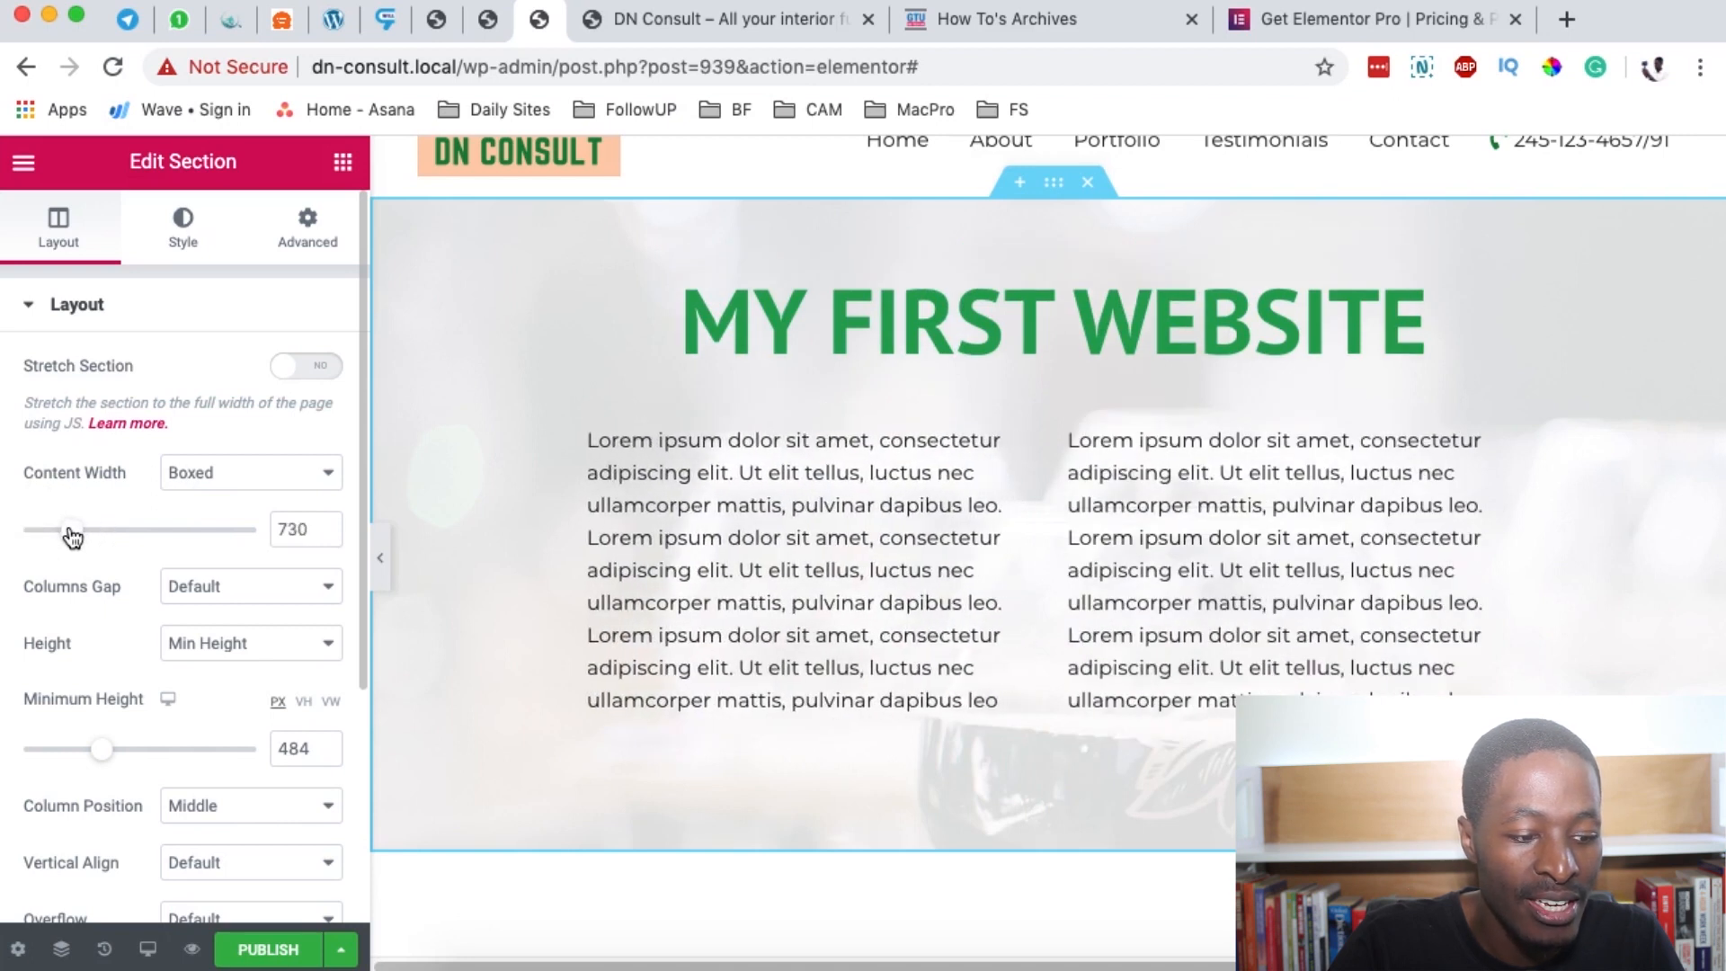
# View the section's advanced settings and preview the page at tablet width and at mobile width.
pyautogui.click(308, 241)
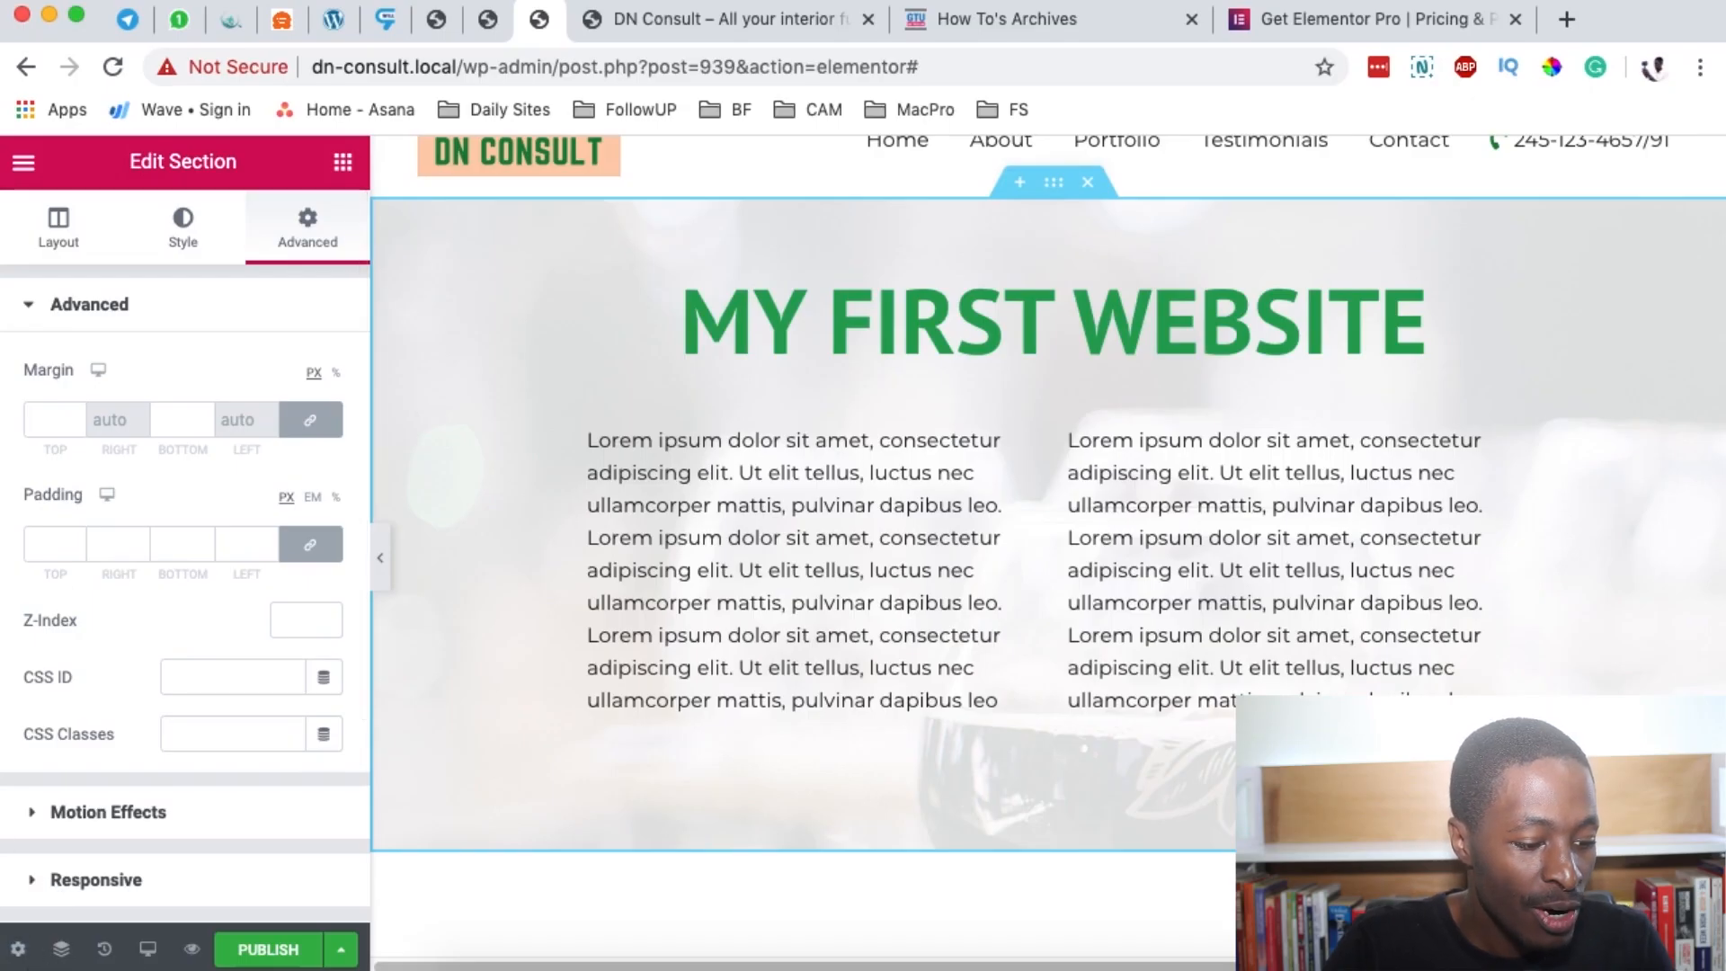
pyautogui.click(148, 951)
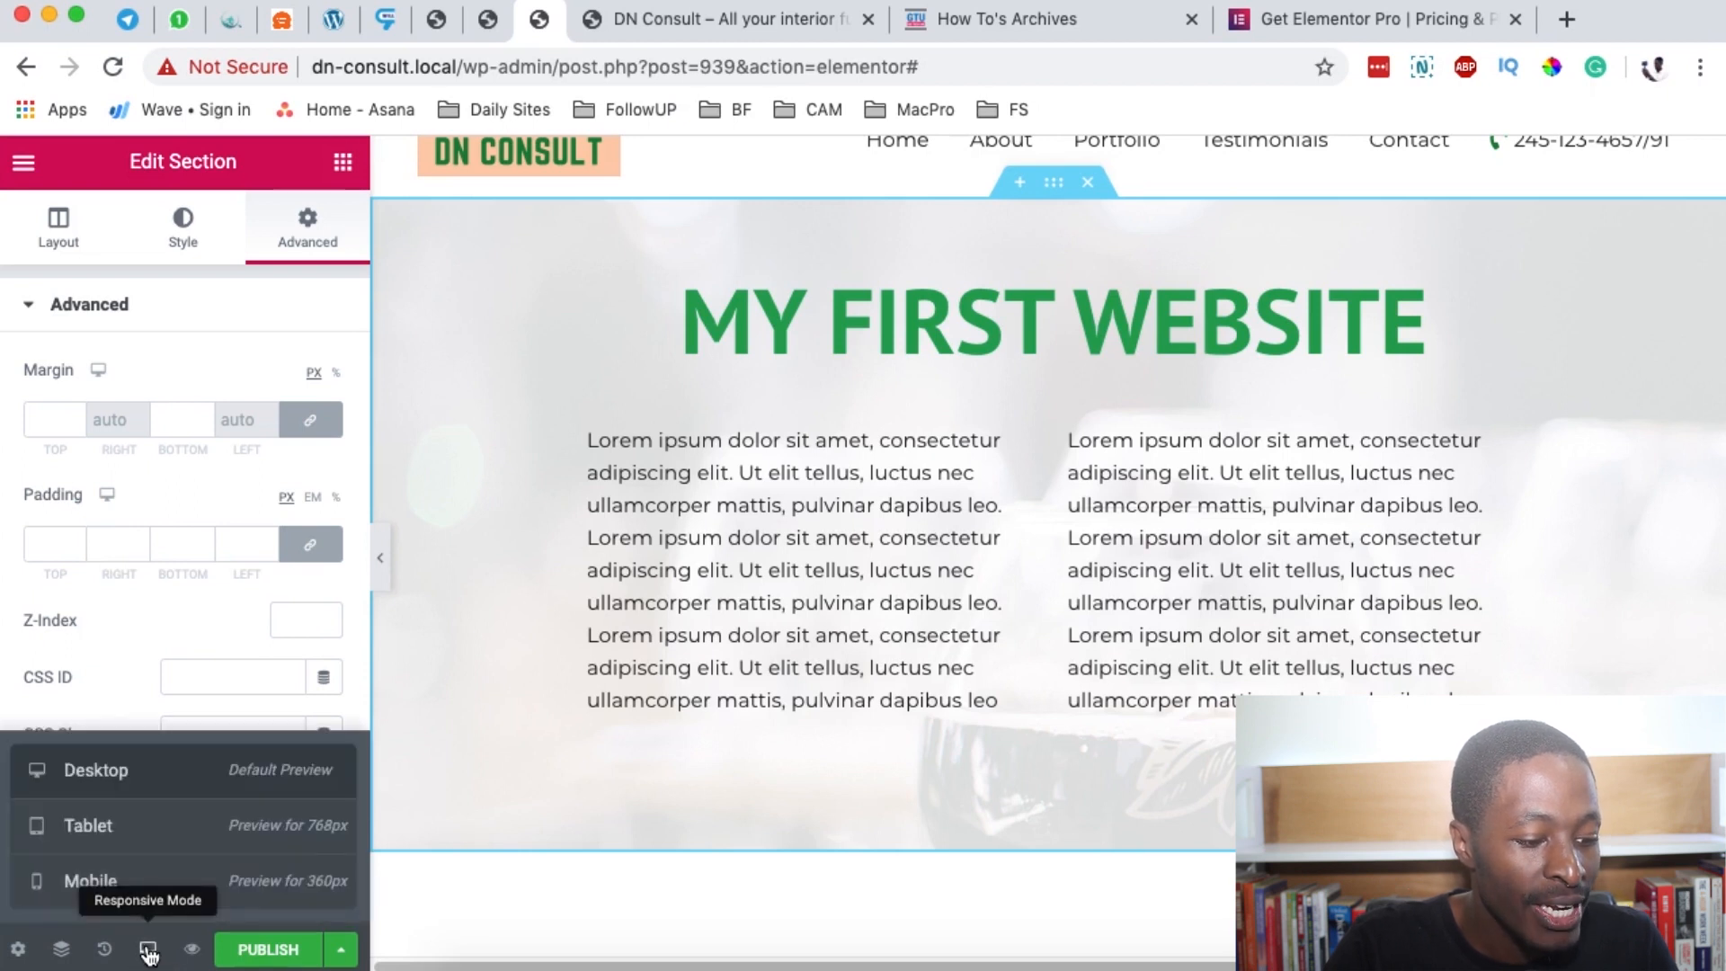
pyautogui.click(153, 842)
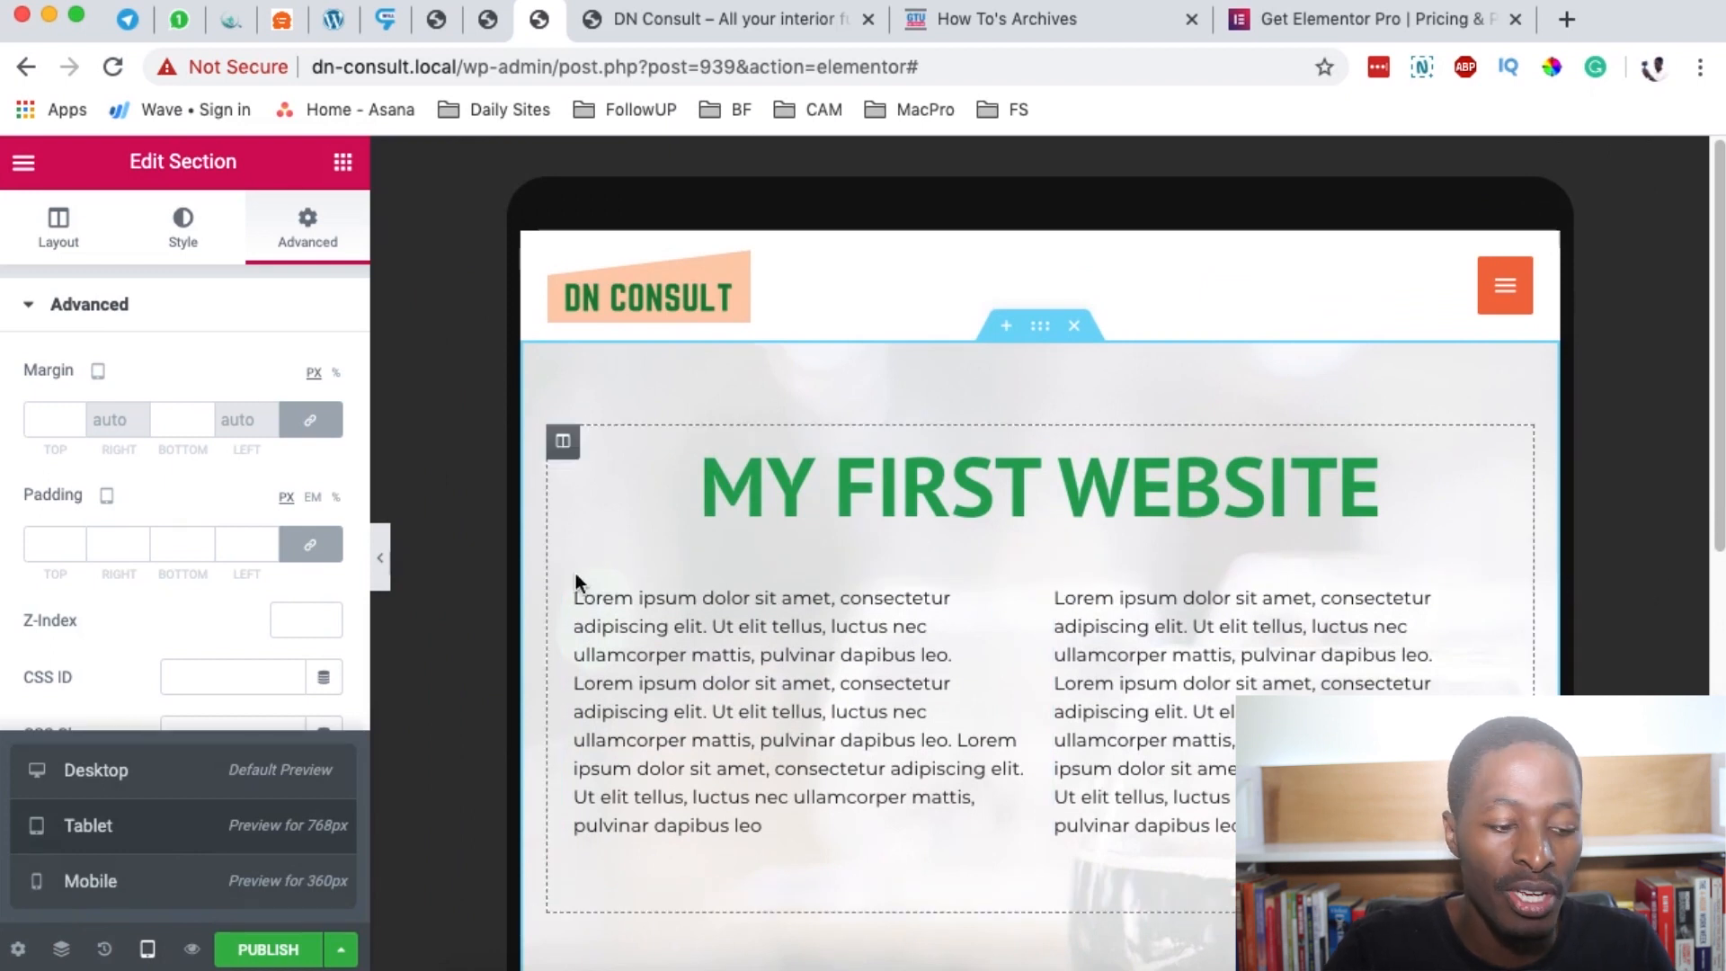
pyautogui.click(90, 881)
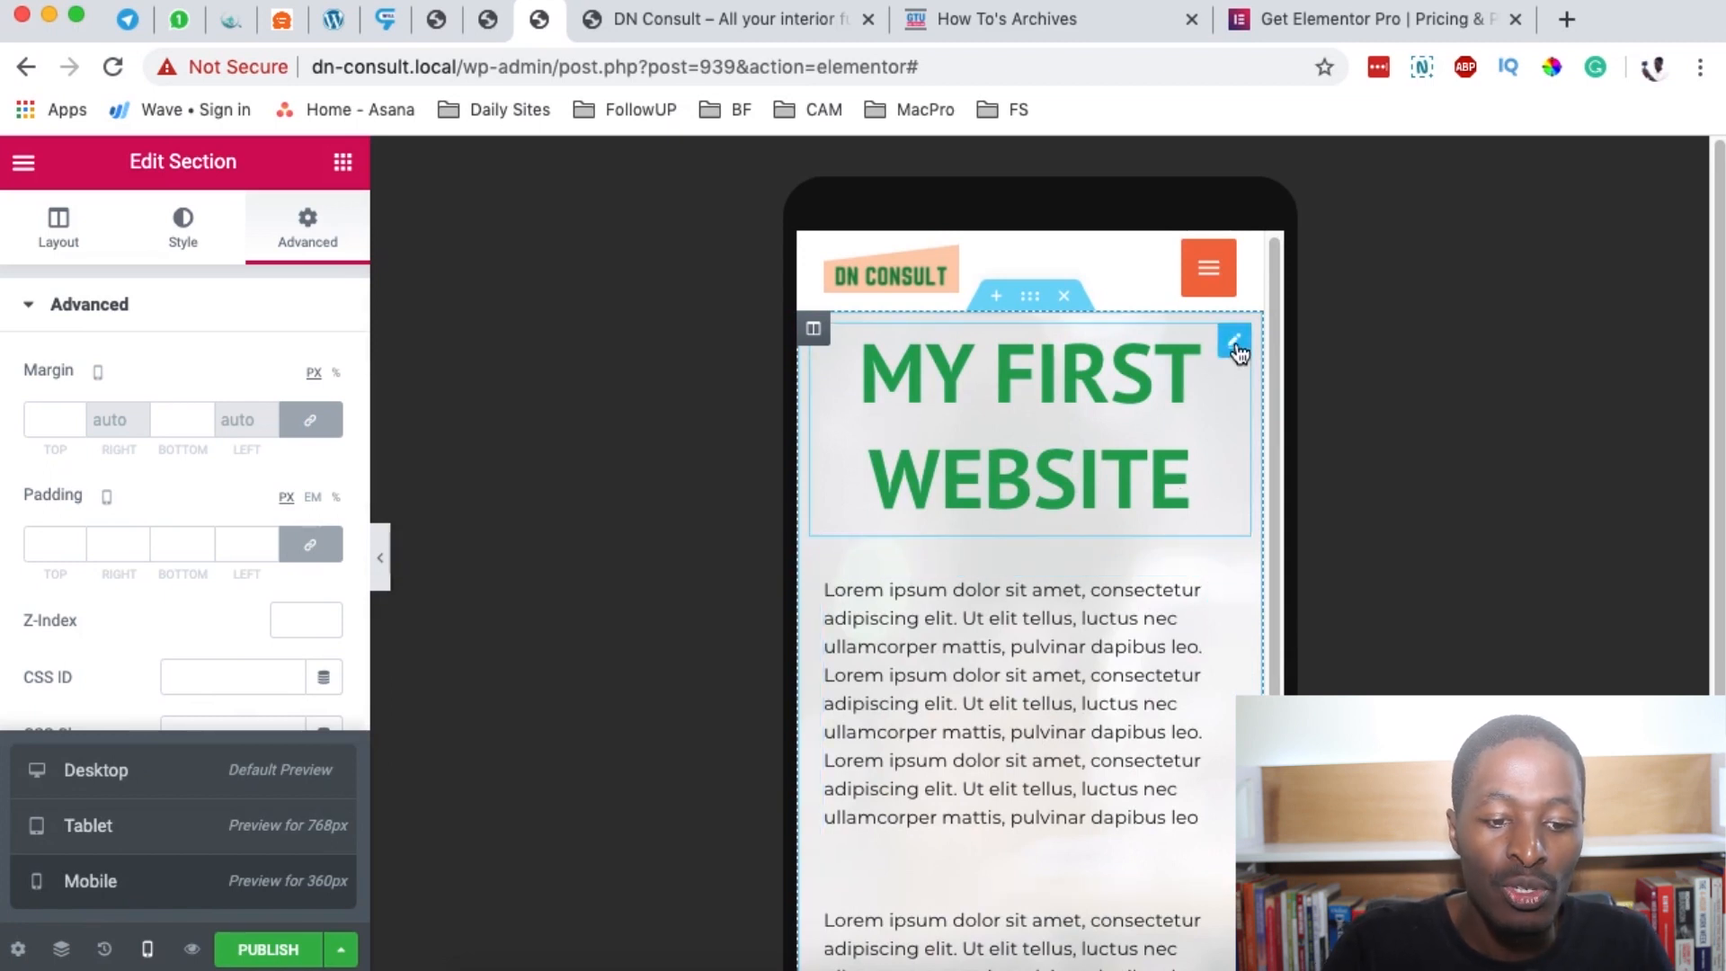
# Reduce the heading's mobile font size in EM units so it fits on one line, and check the mobile layout.
pyautogui.click(1234, 344)
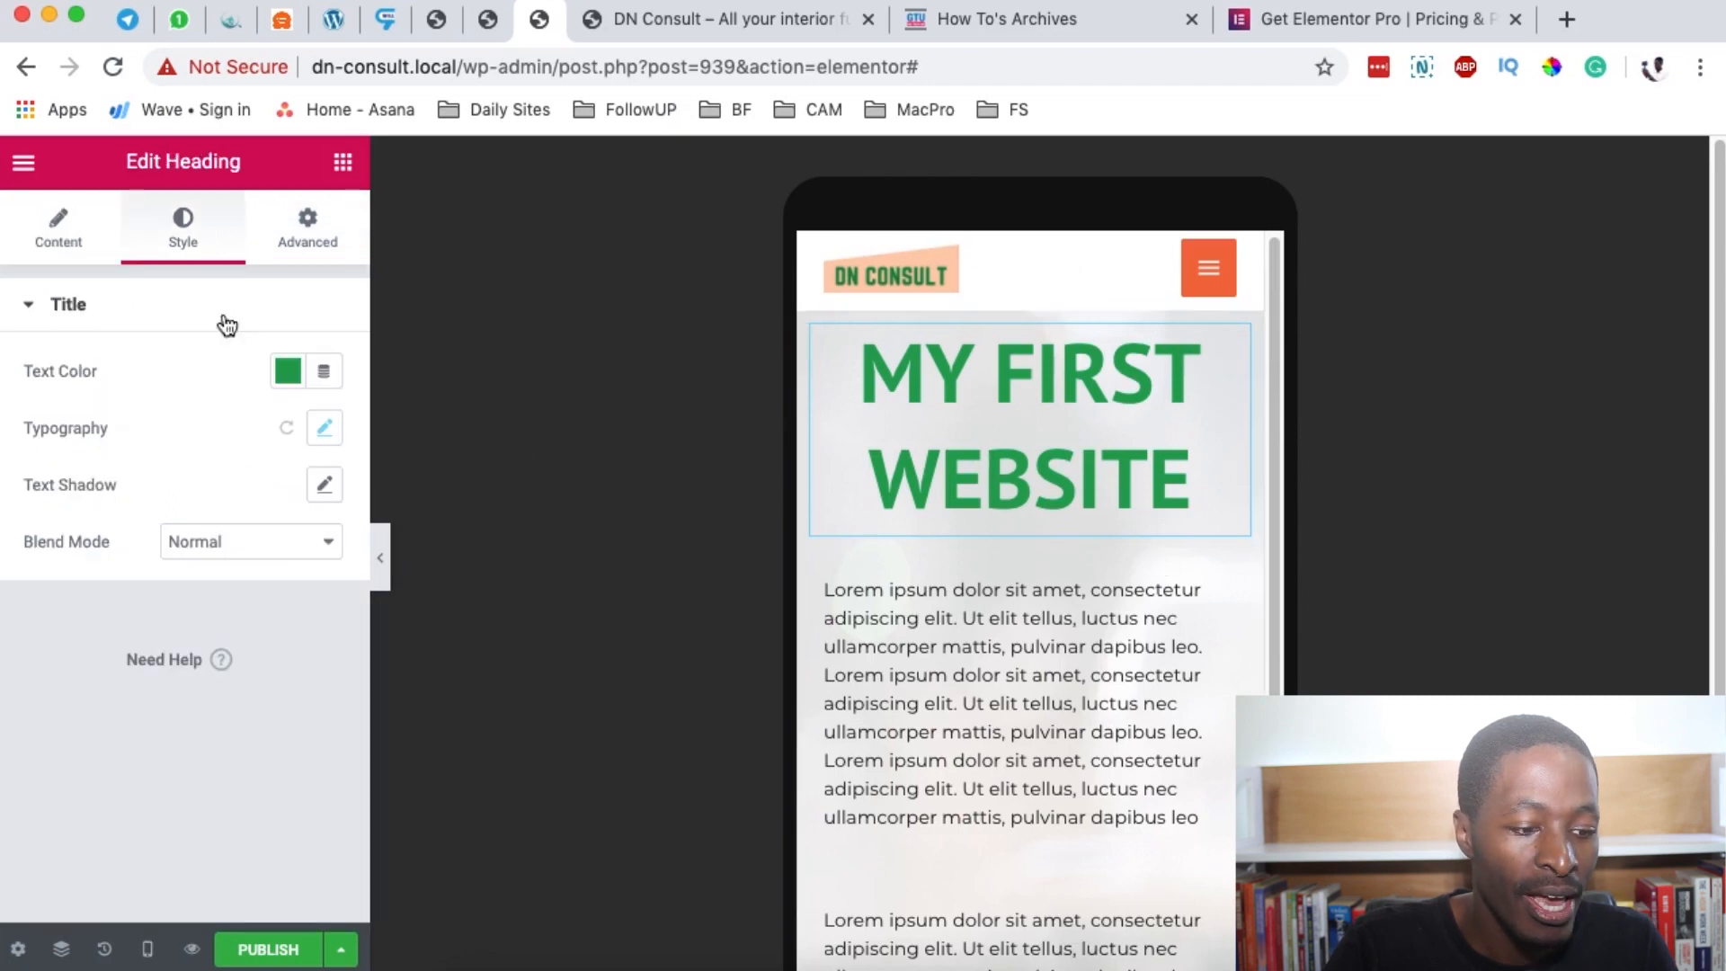
pyautogui.click(325, 432)
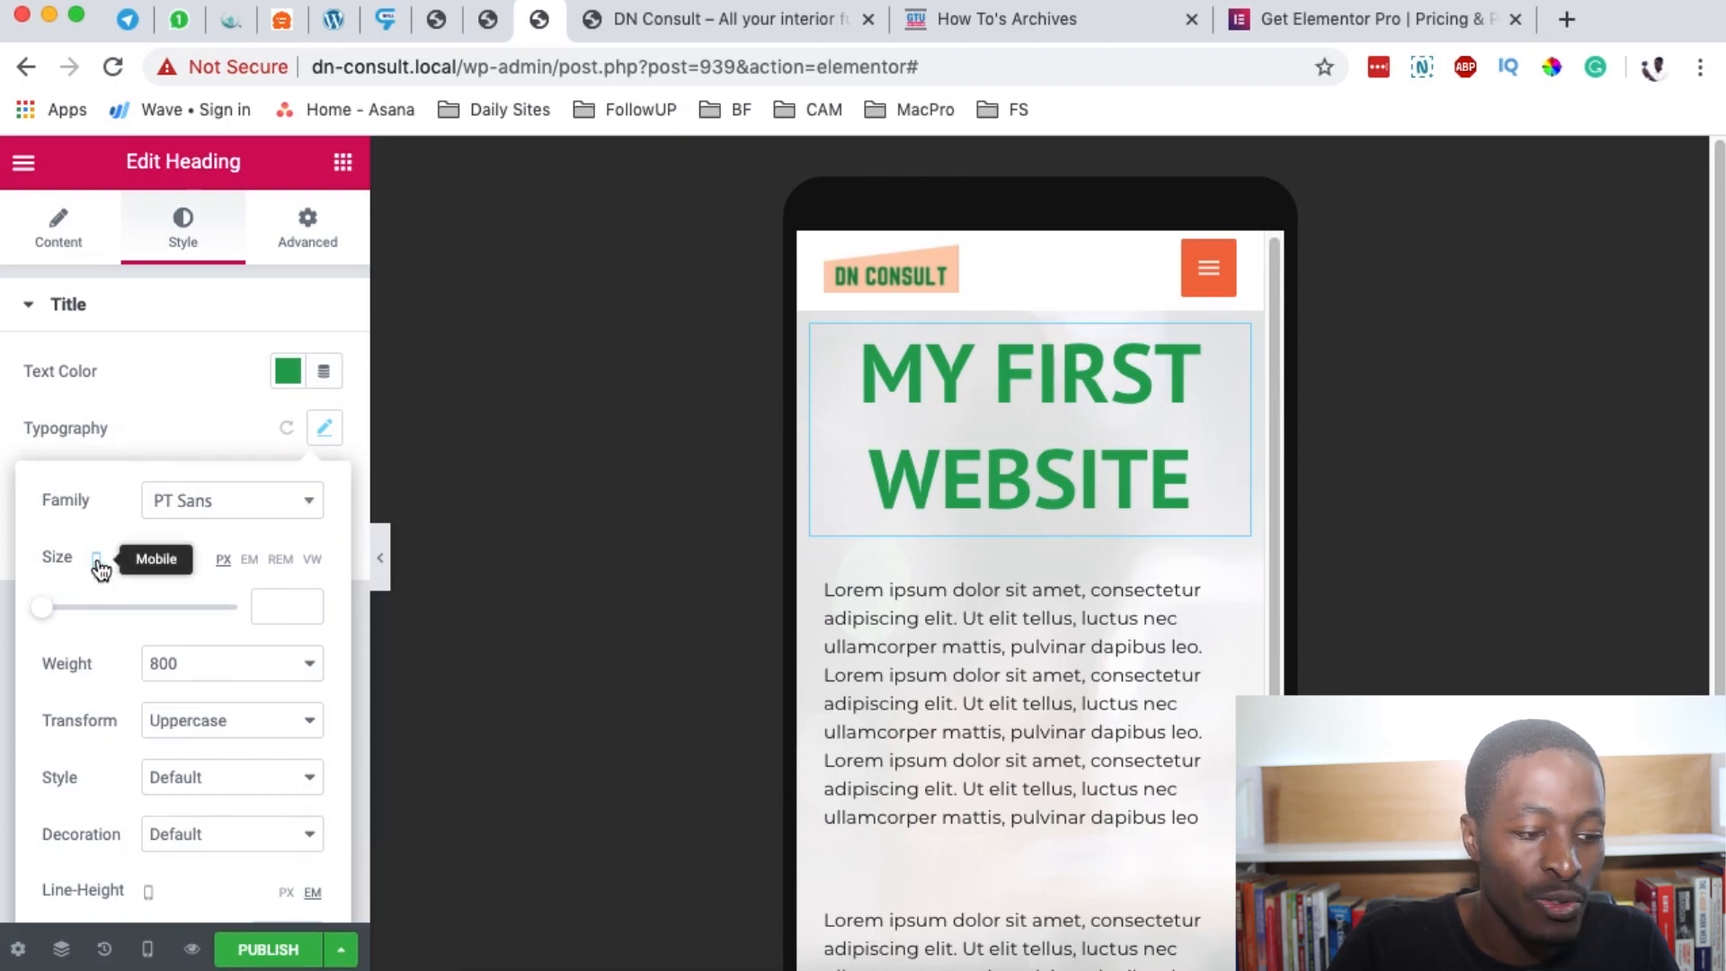
pyautogui.click(250, 560)
pyautogui.moveTo(47, 616); pyautogui.dragTo(95, 610)
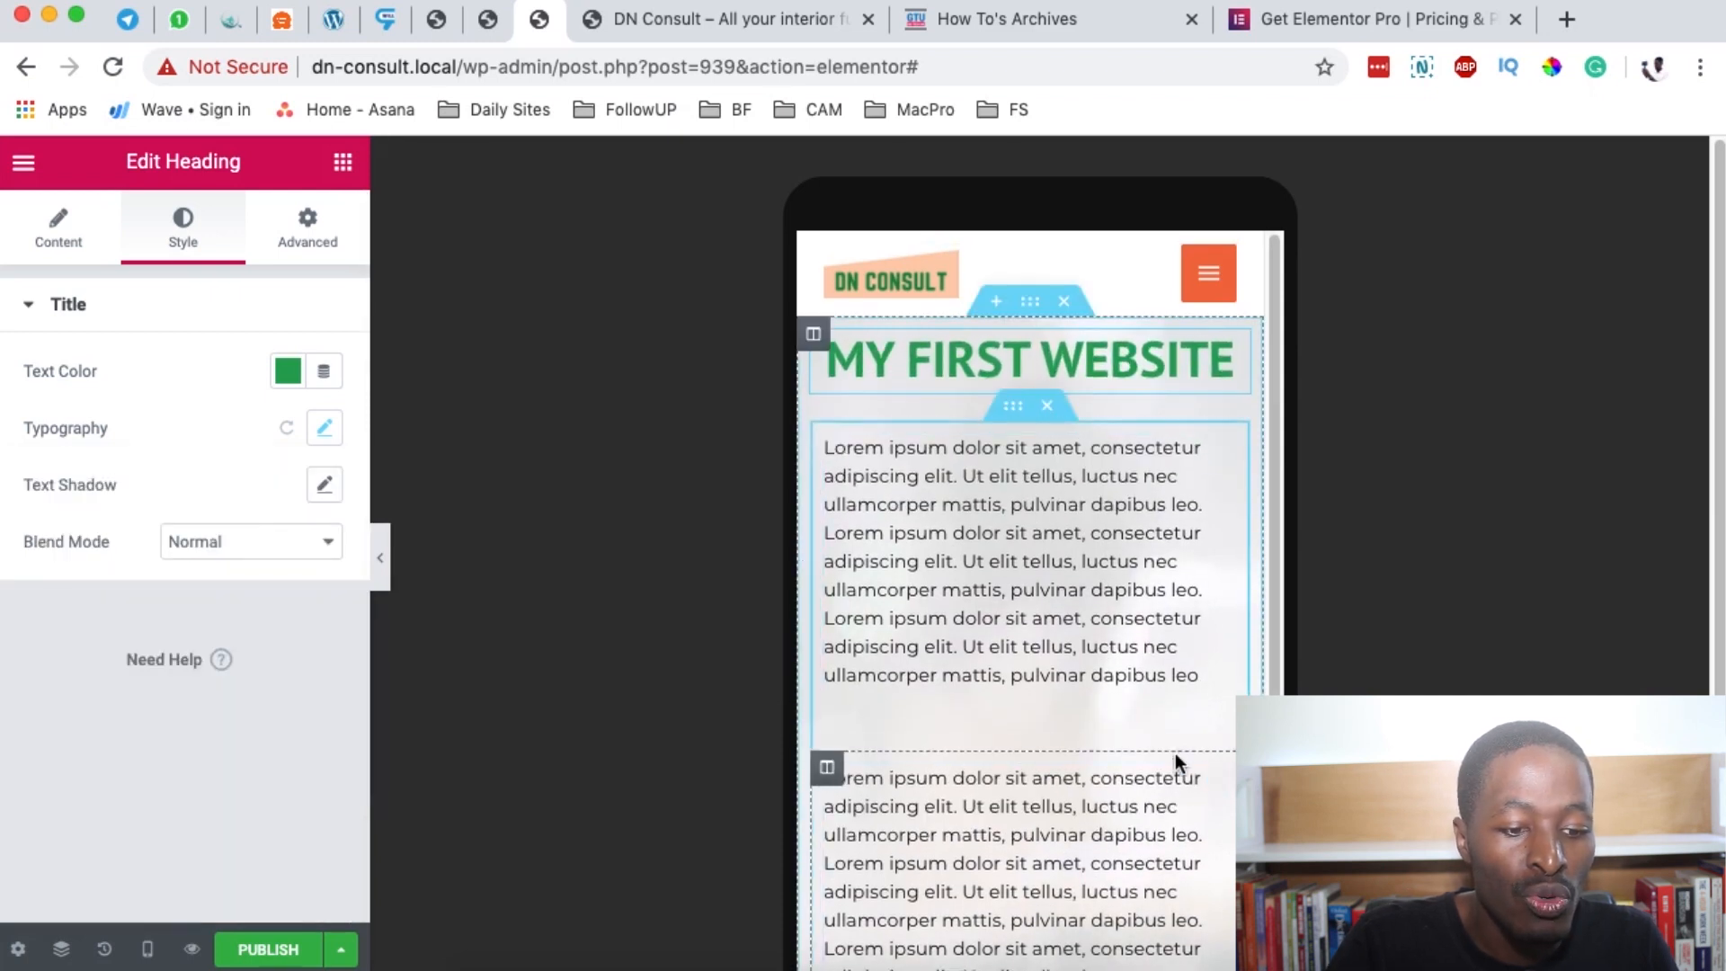
pyautogui.scroll(-1, 1178, 741)
pyautogui.scroll(1, 1178, 738)
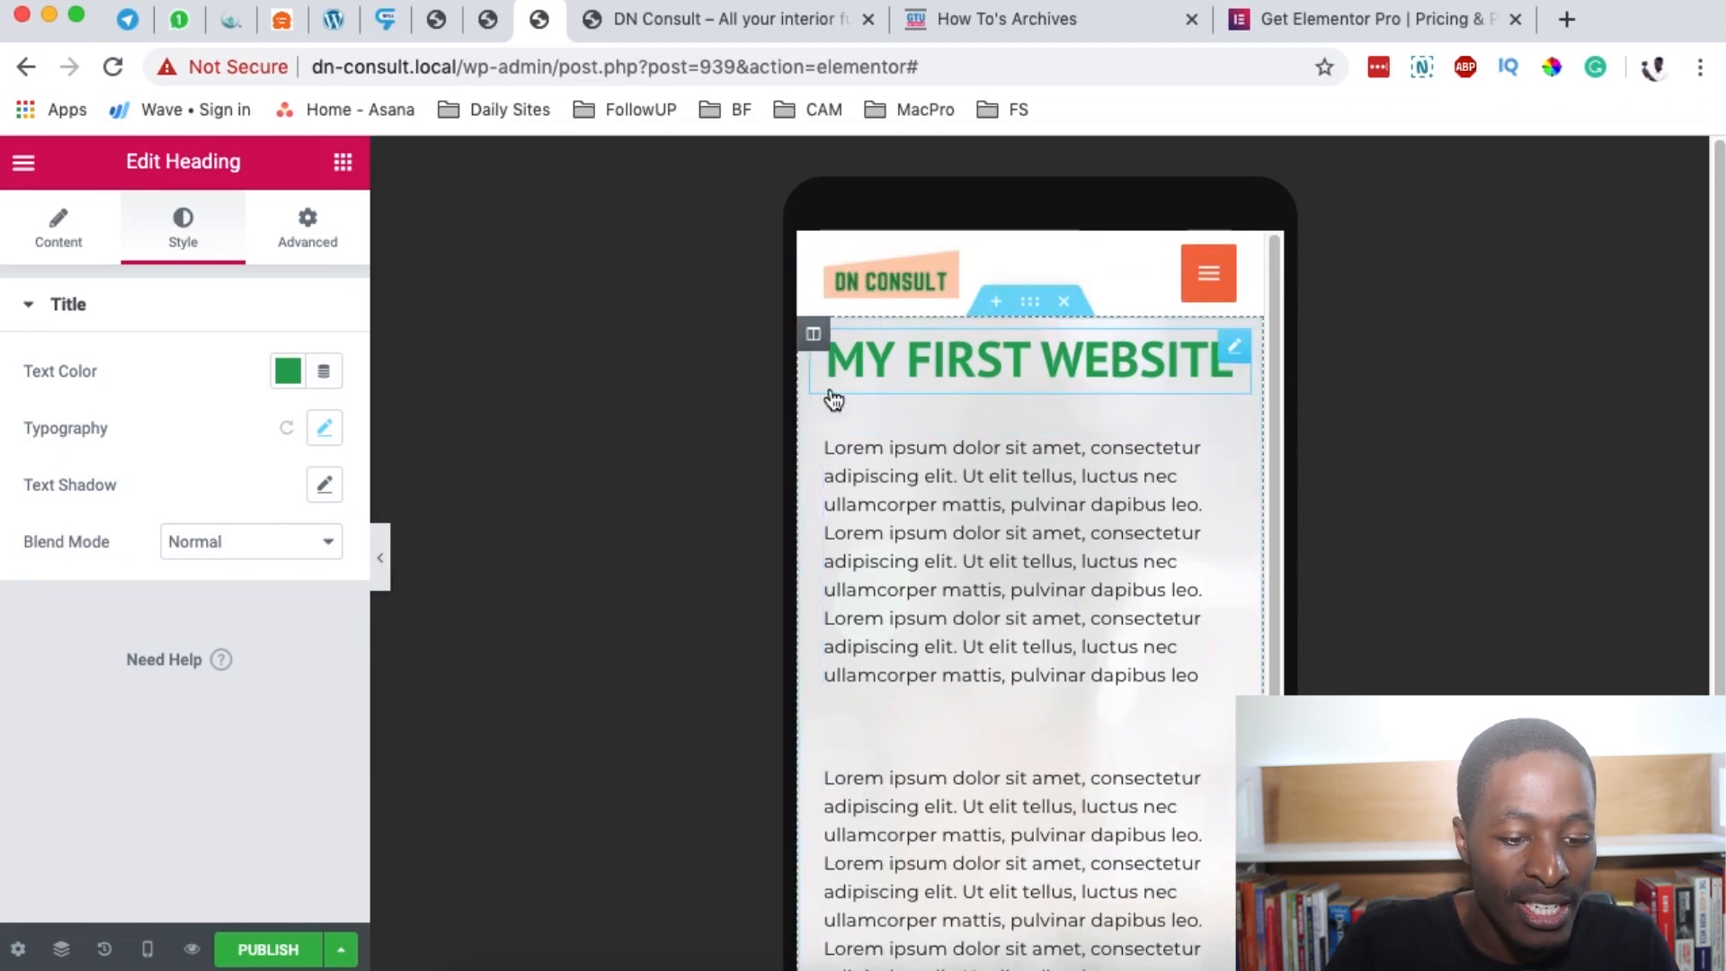
pyautogui.scroll(-1, 1040, 570)
pyautogui.scroll(1, 1142, 813)
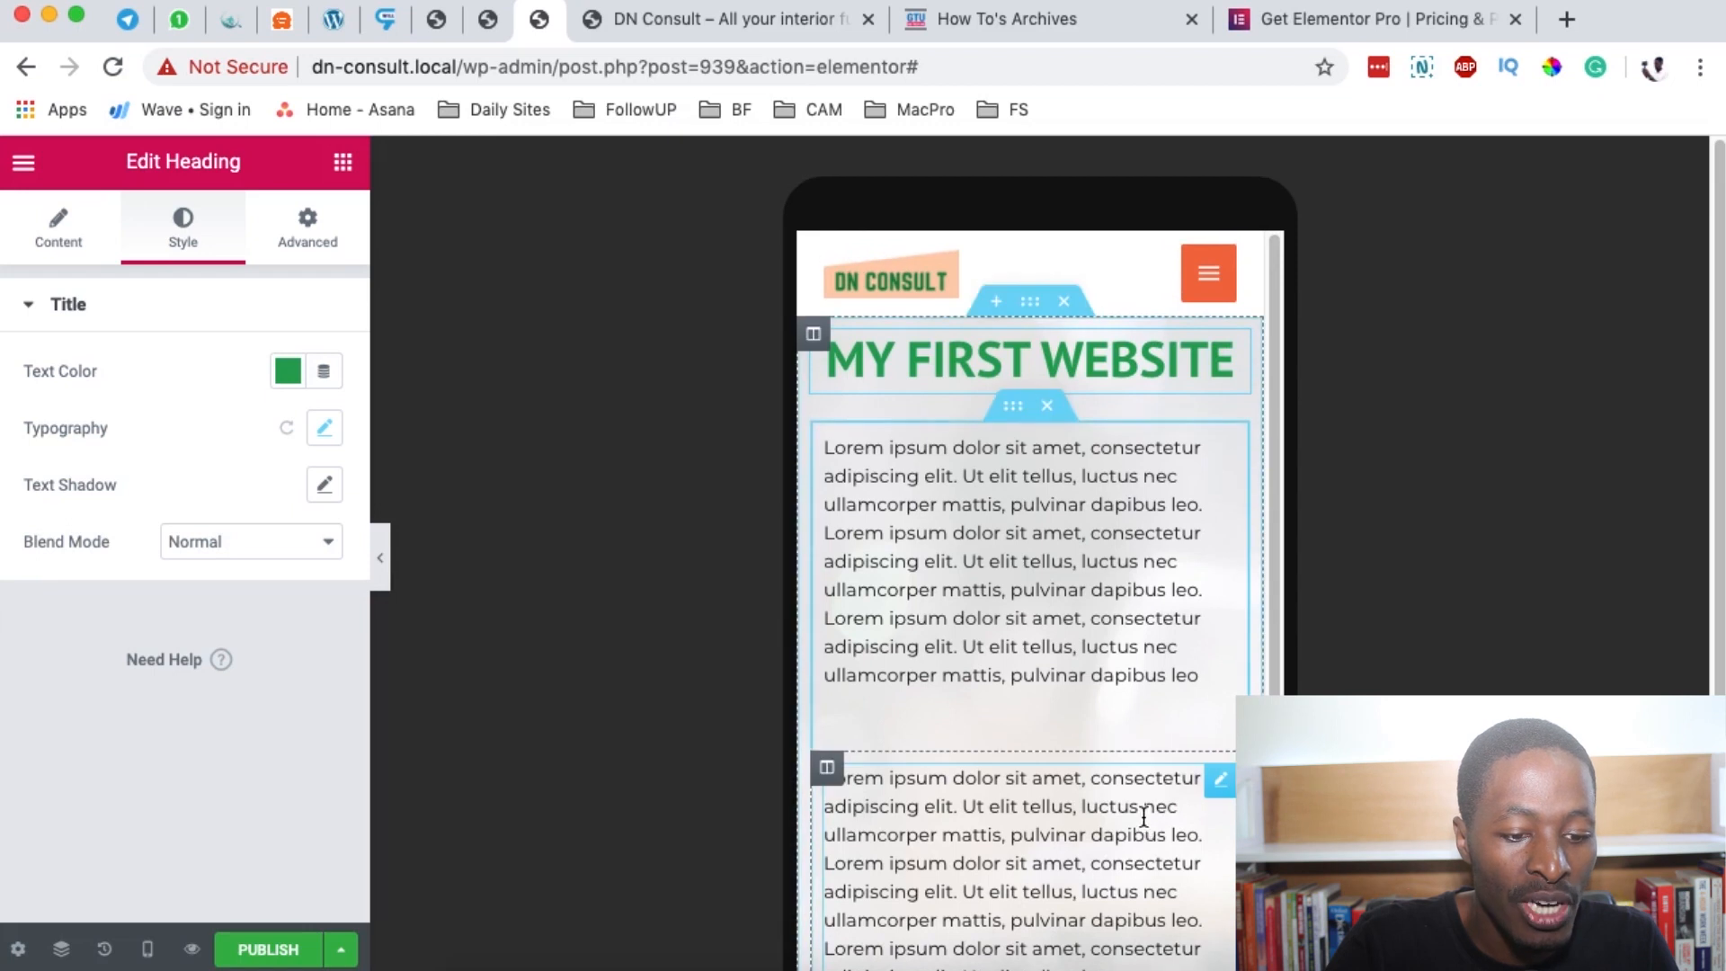
# Set the outer section's mobile padding to 1 em on all four sides.
pyautogui.click(1030, 302)
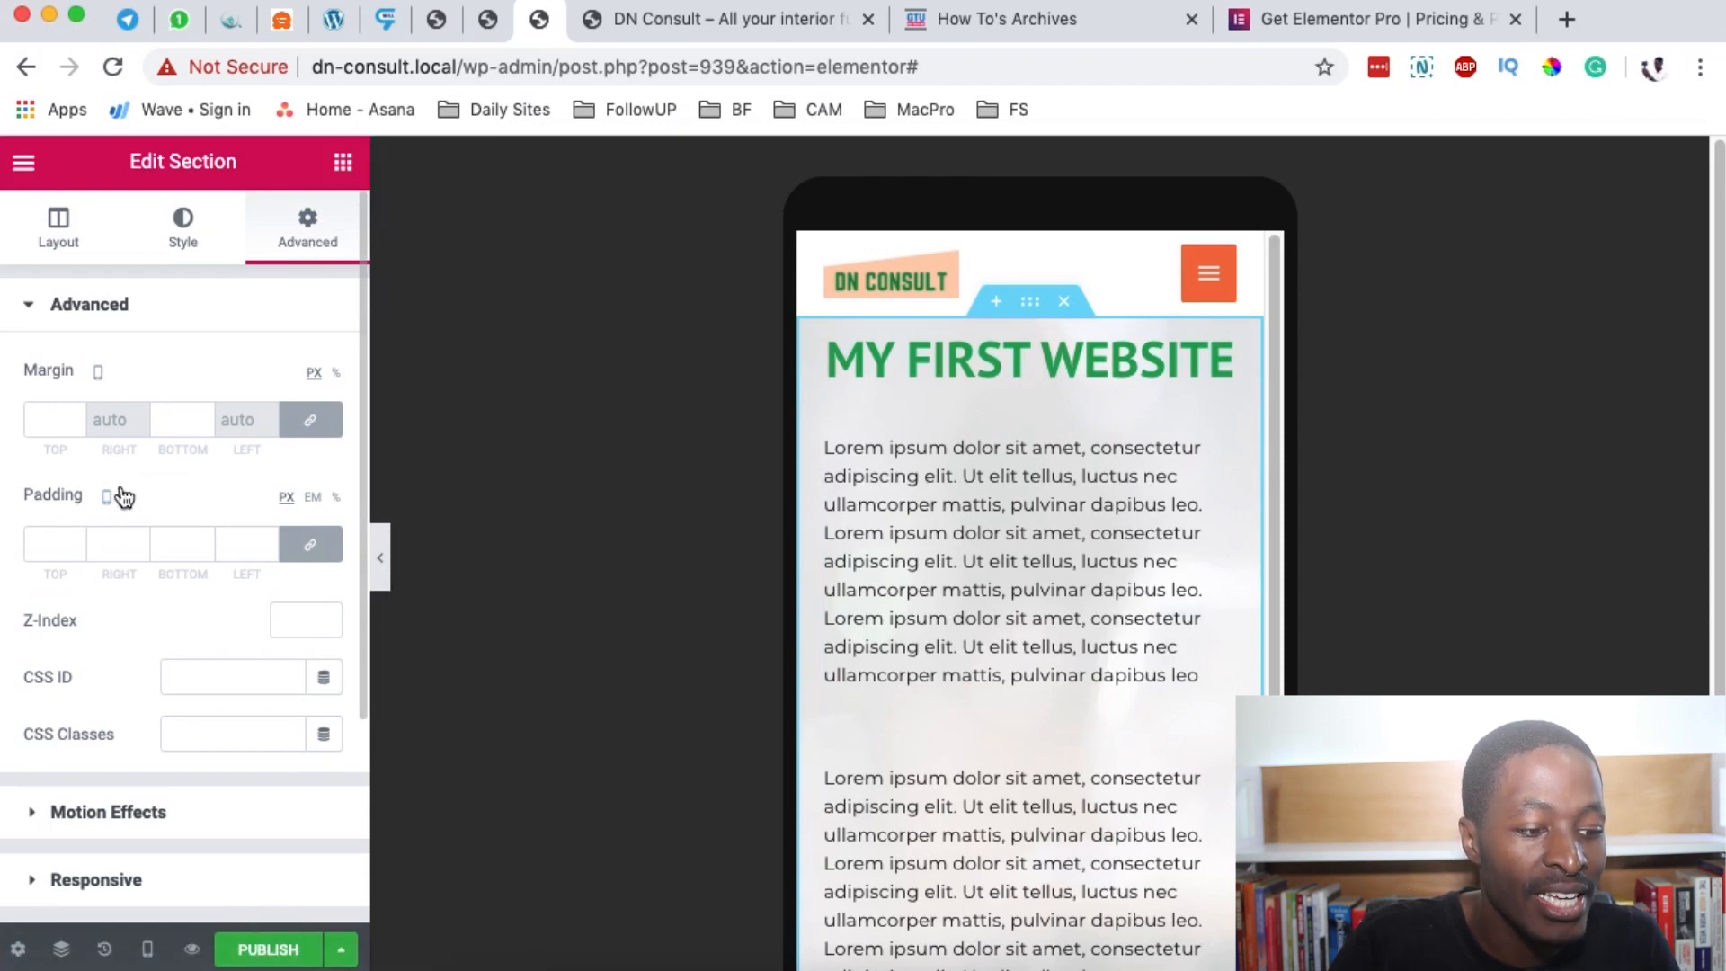
pyautogui.click(314, 499)
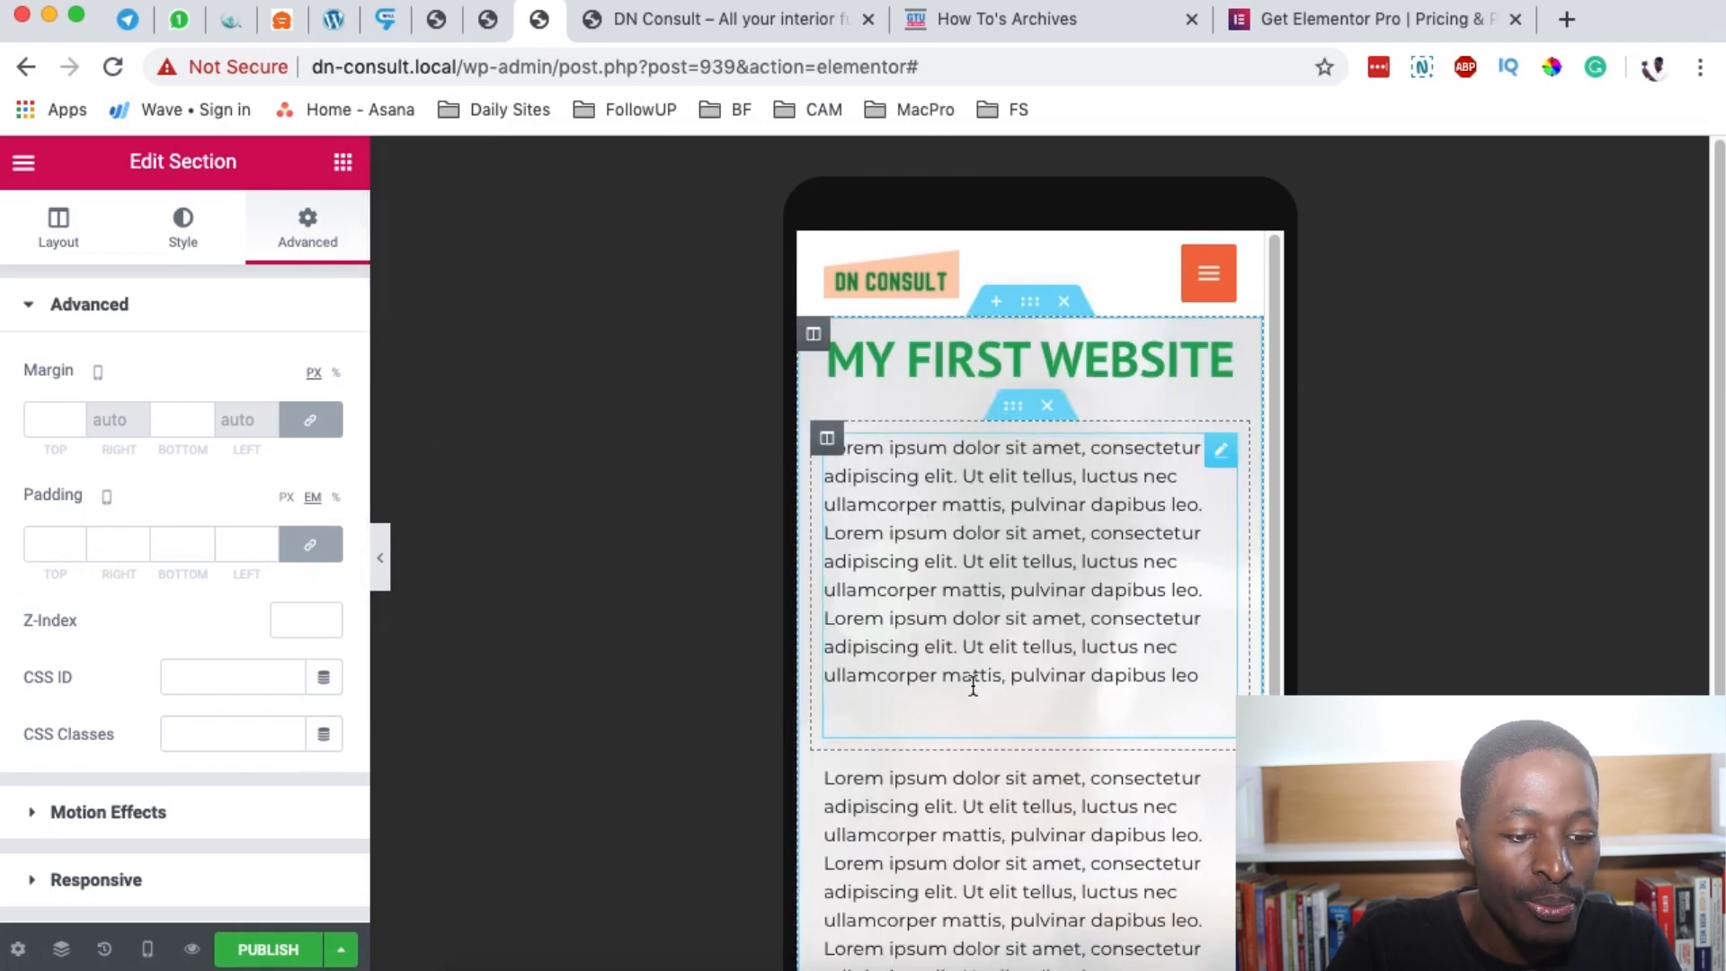
pyautogui.scroll(-5, 1167, 827)
pyautogui.scroll(5, 919, 834)
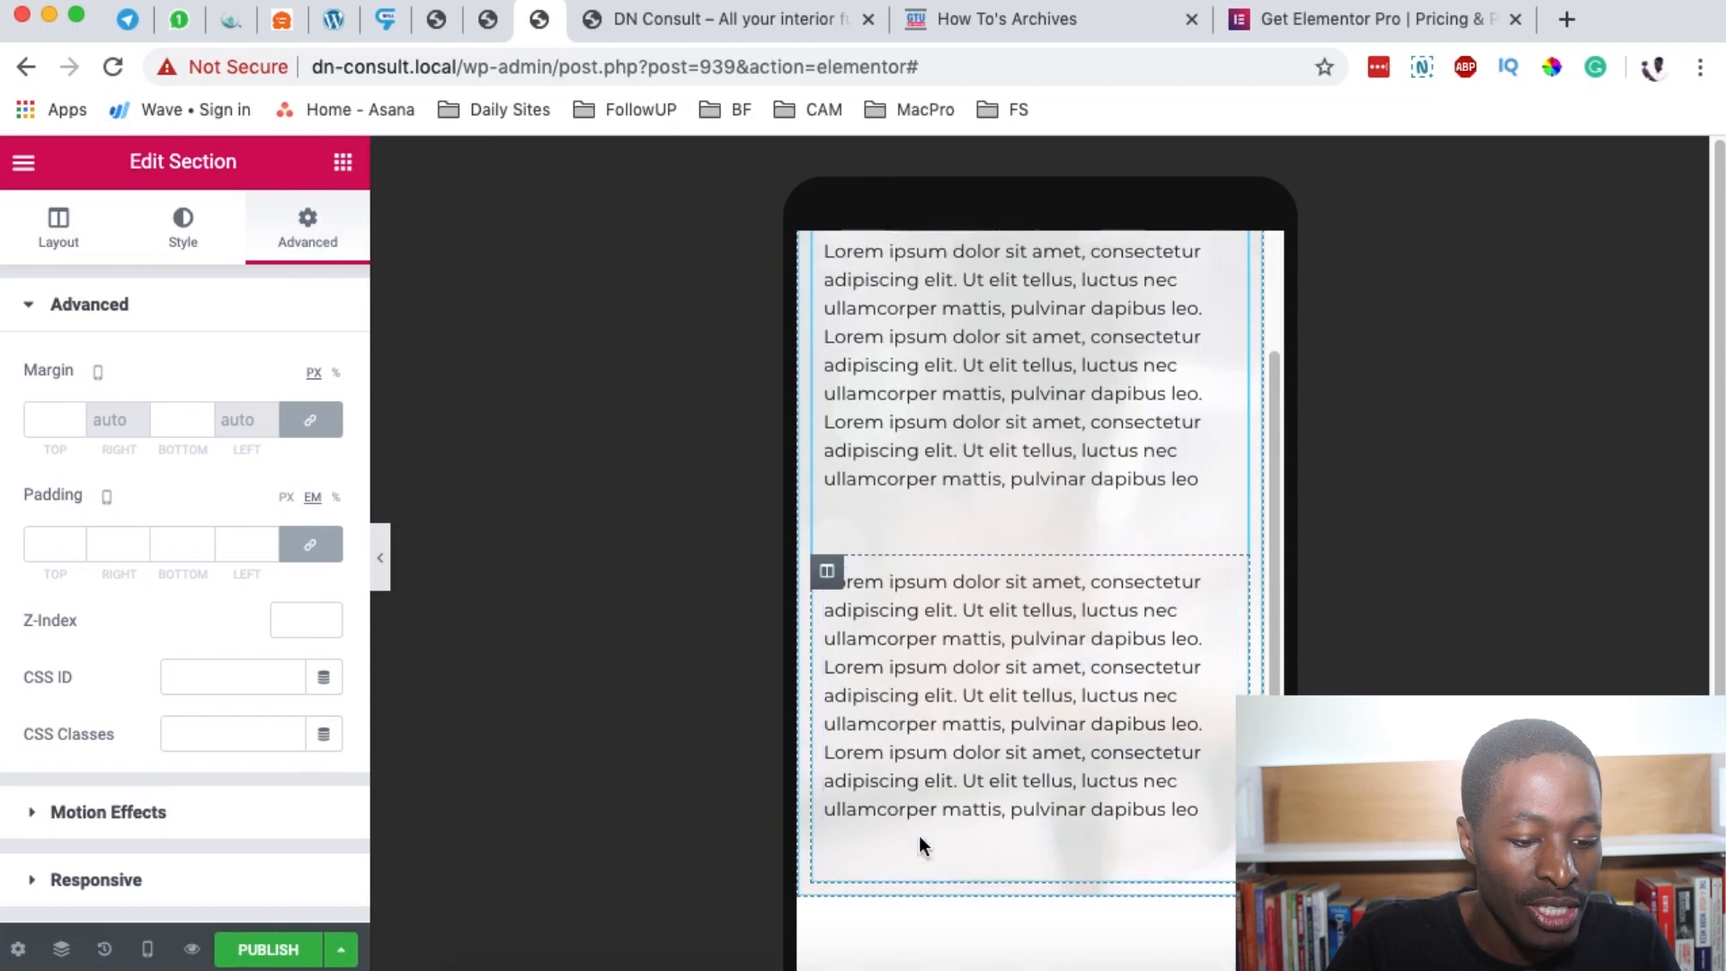
pyautogui.click(47, 549)
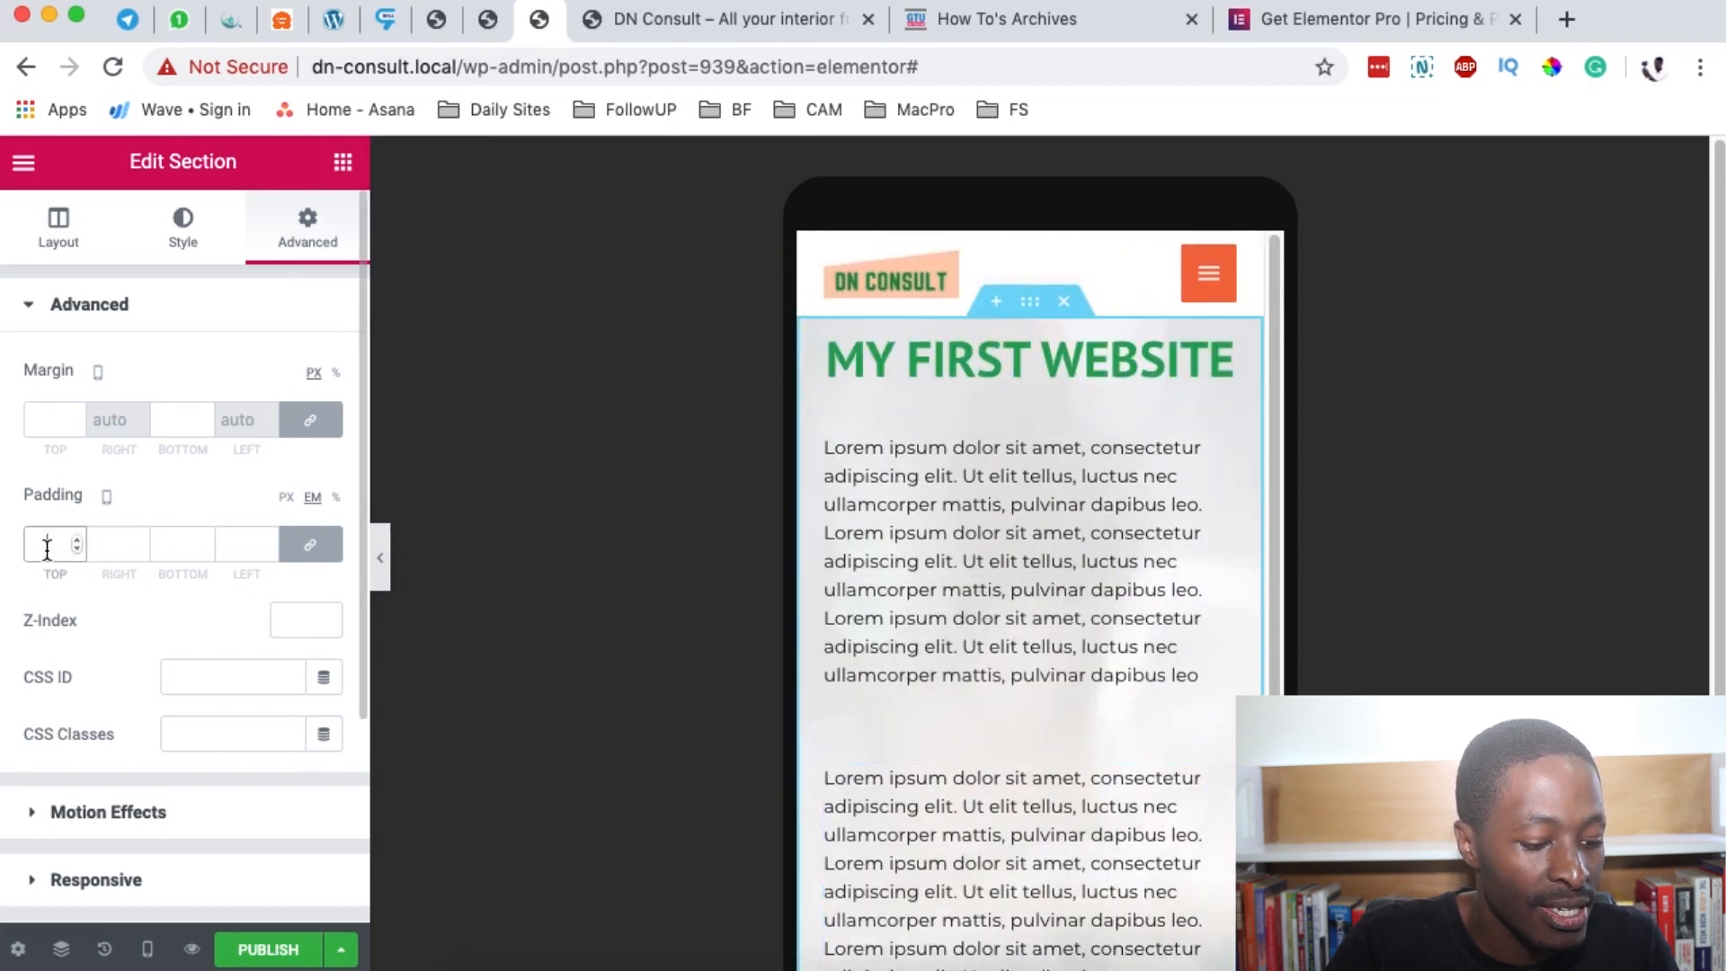
pyautogui.write('2')
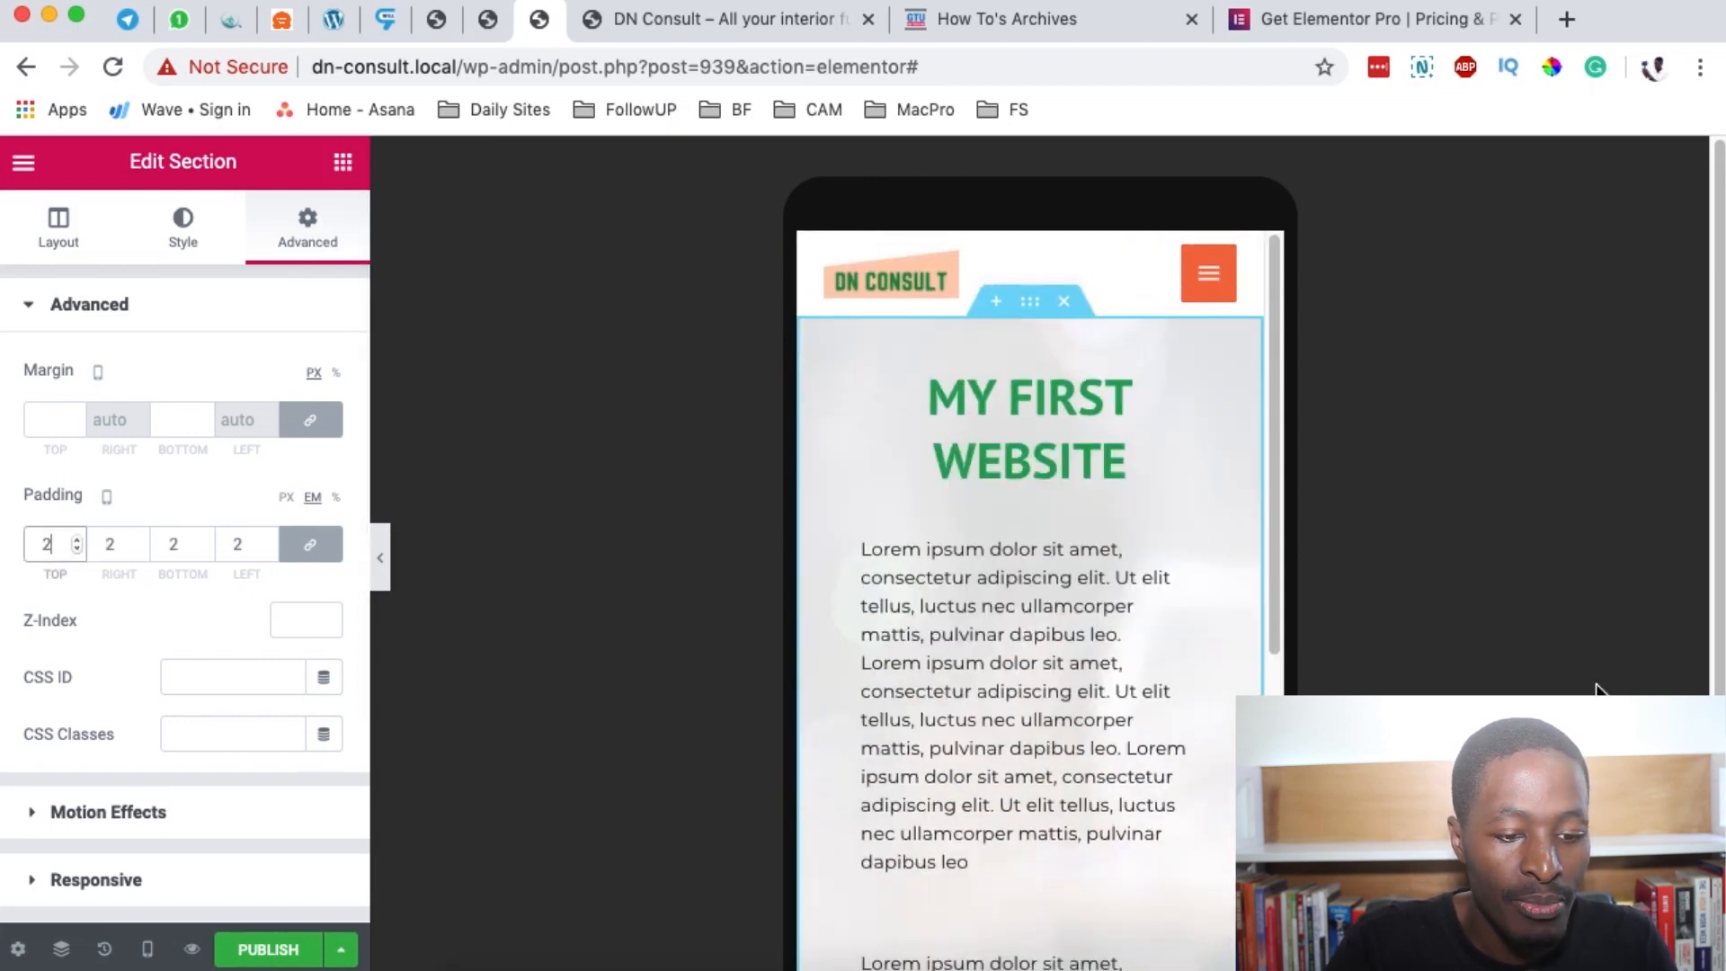
pyautogui.press('BackSpace')
pyautogui.write('1')
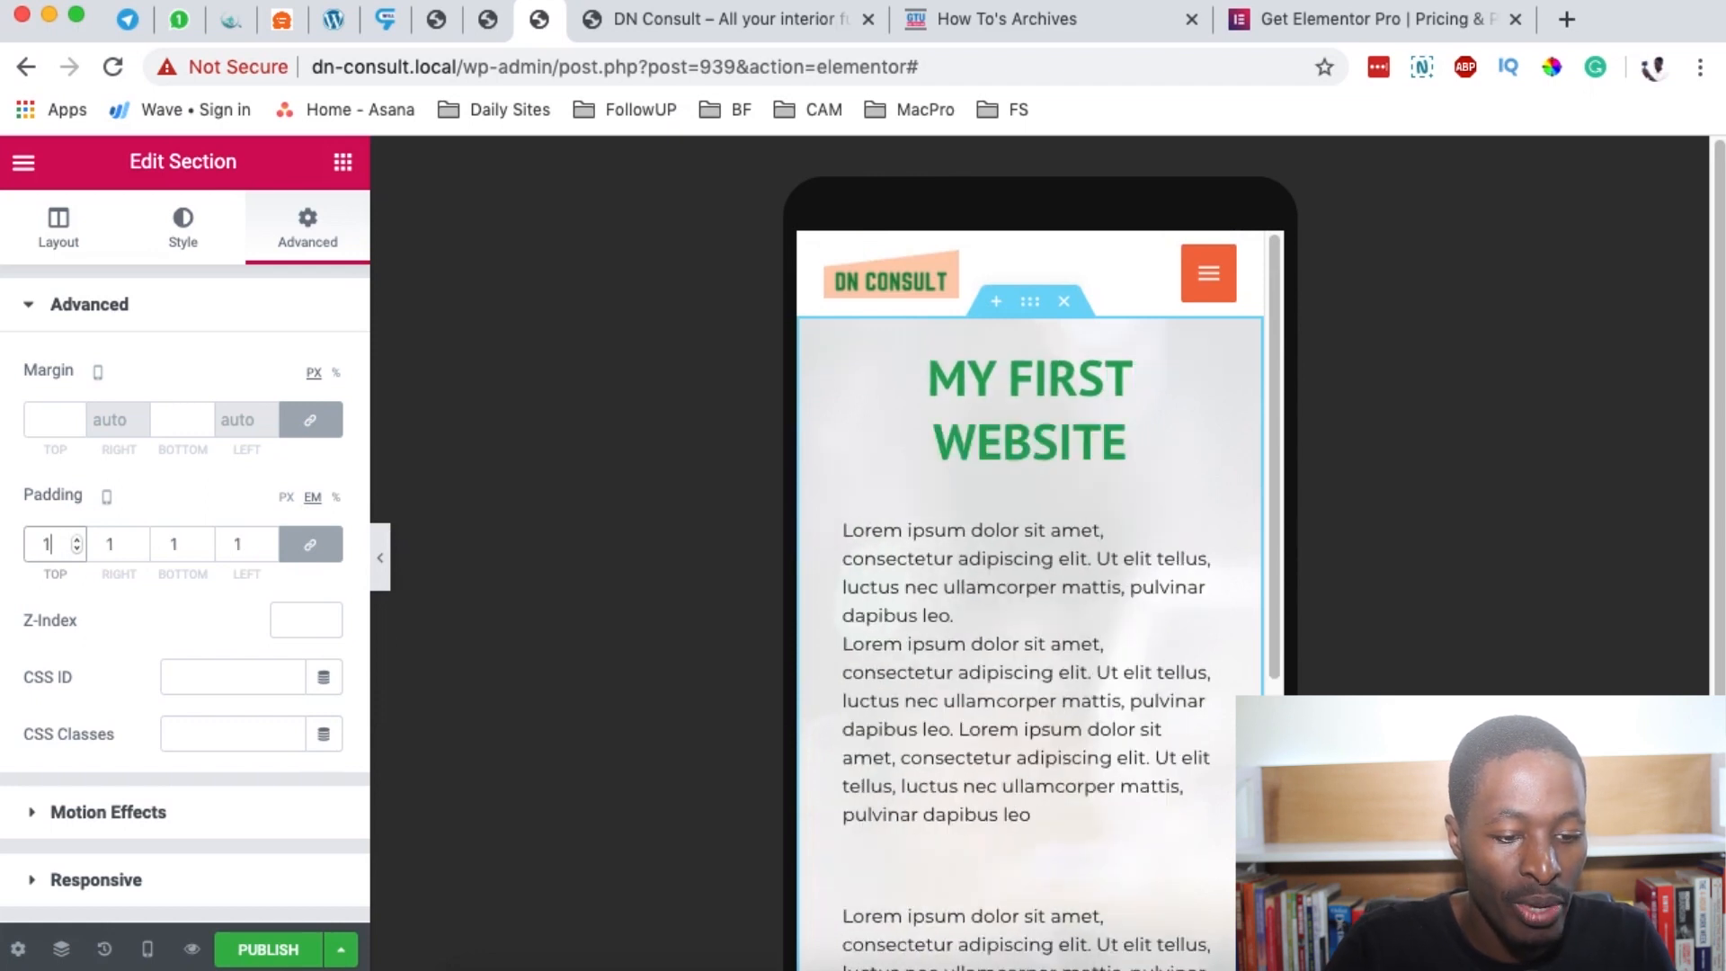
pyautogui.scroll(-2, 1196, 648)
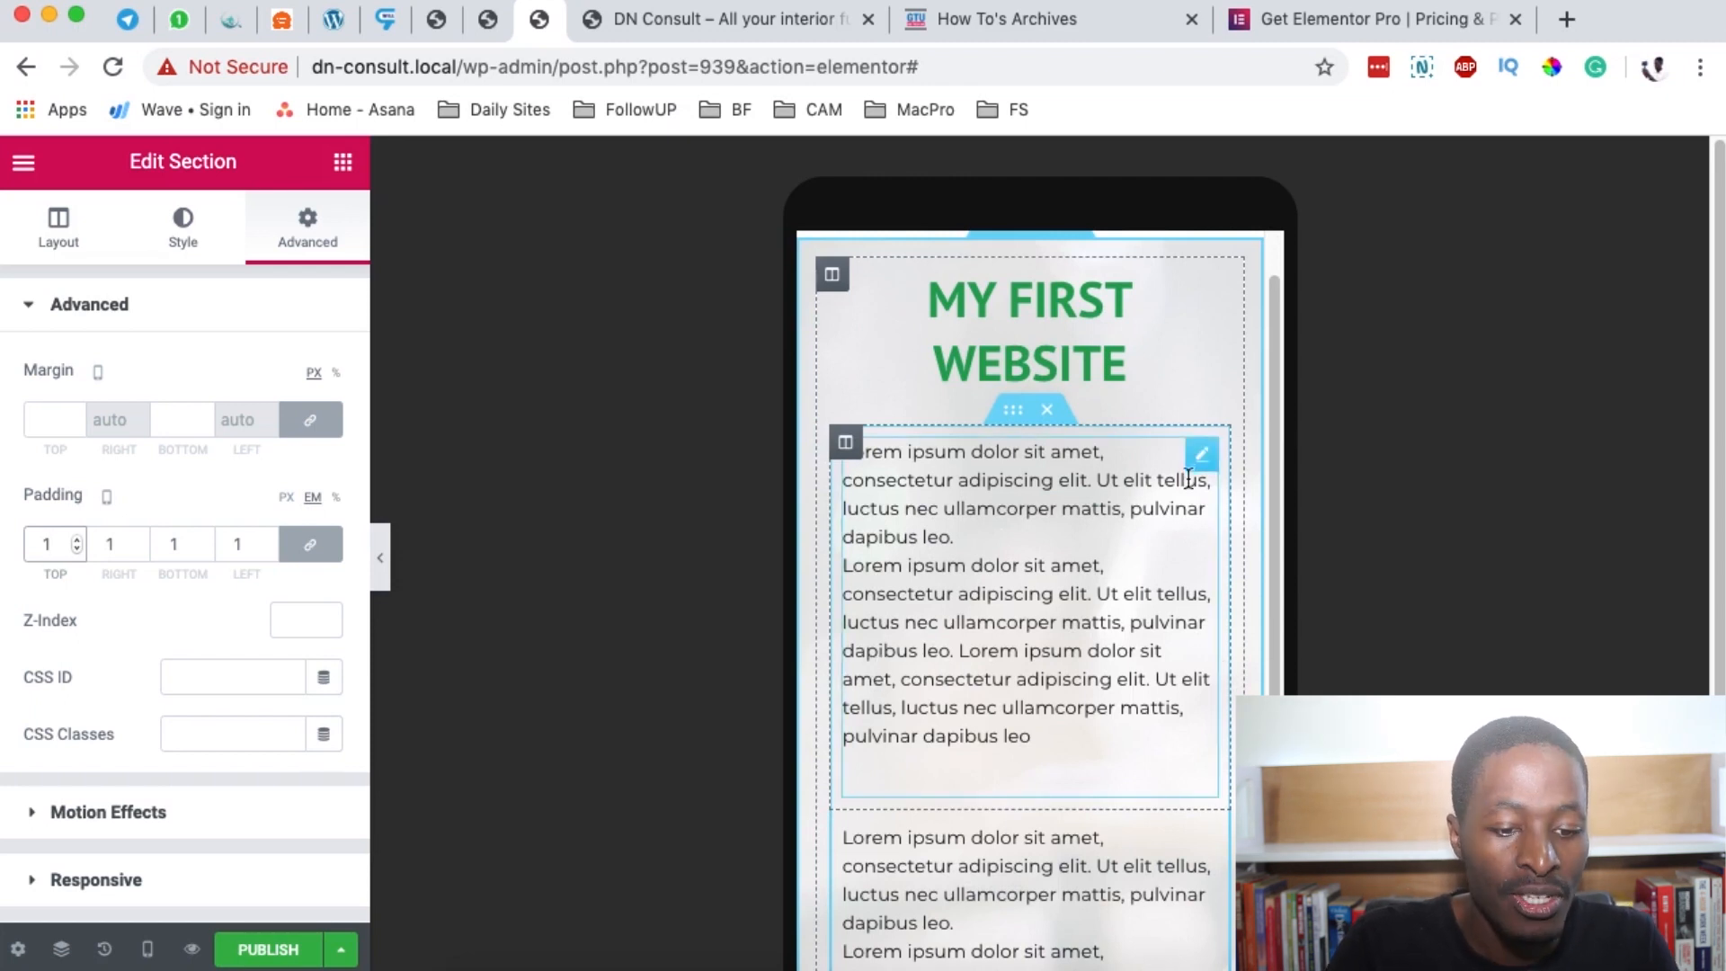
# Centre-align the text of both text blocks for mobile.
pyautogui.click(1202, 455)
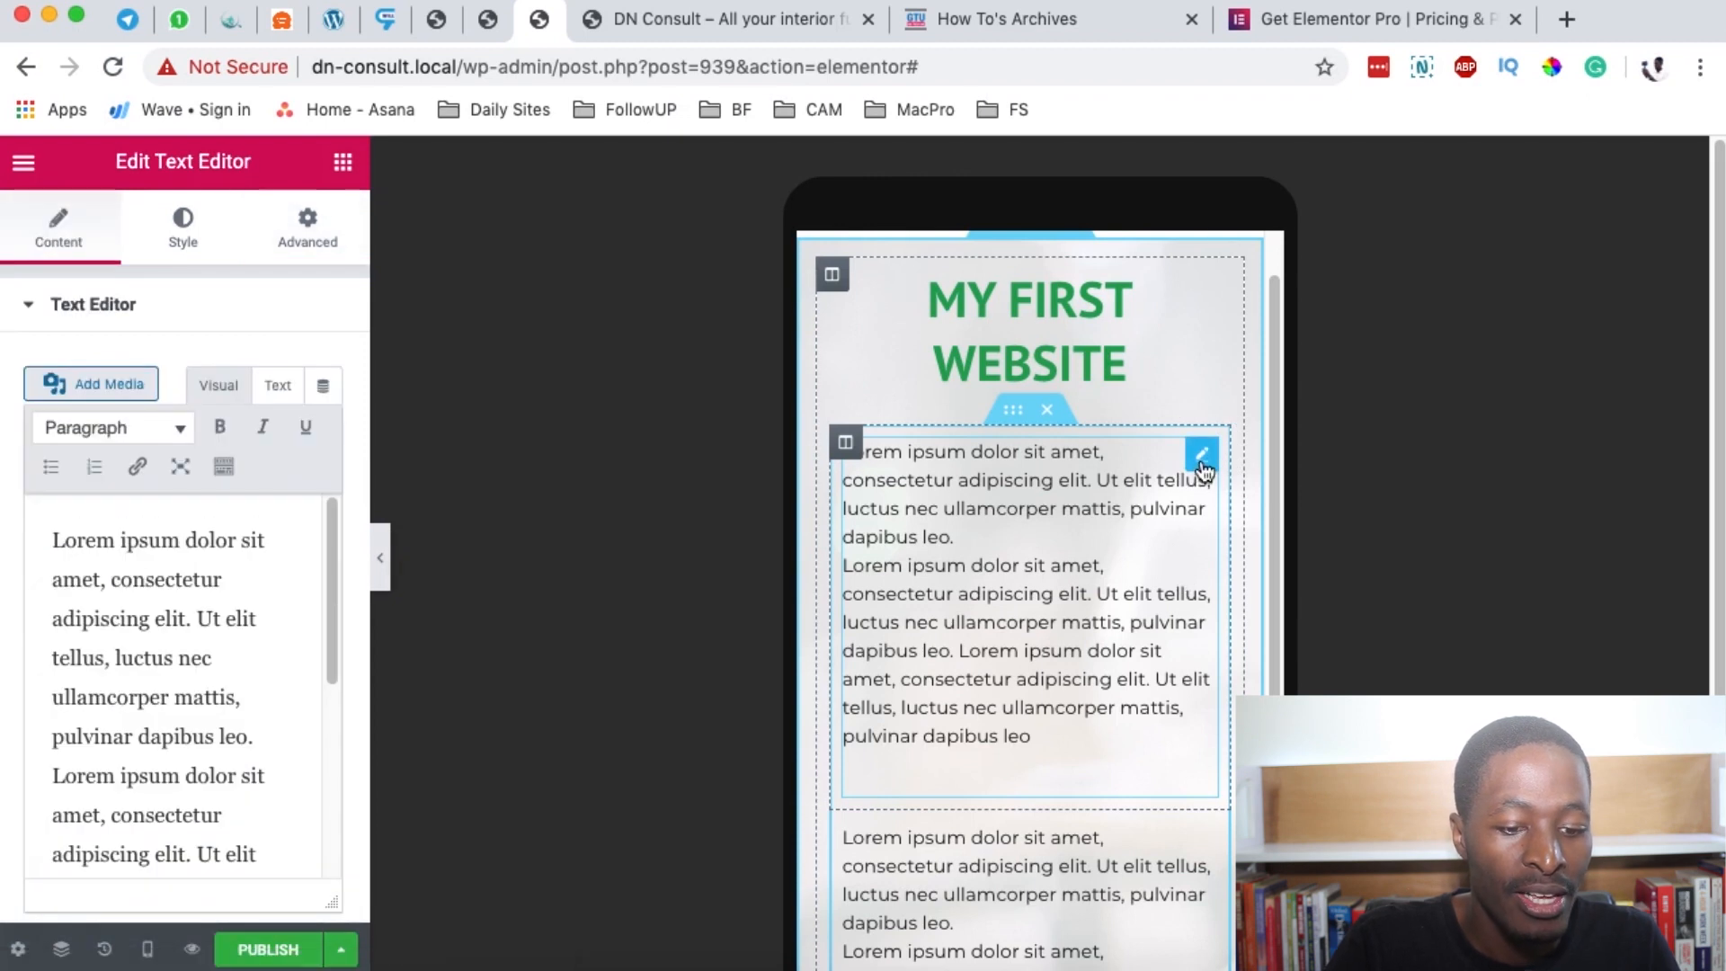
pyautogui.click(178, 232)
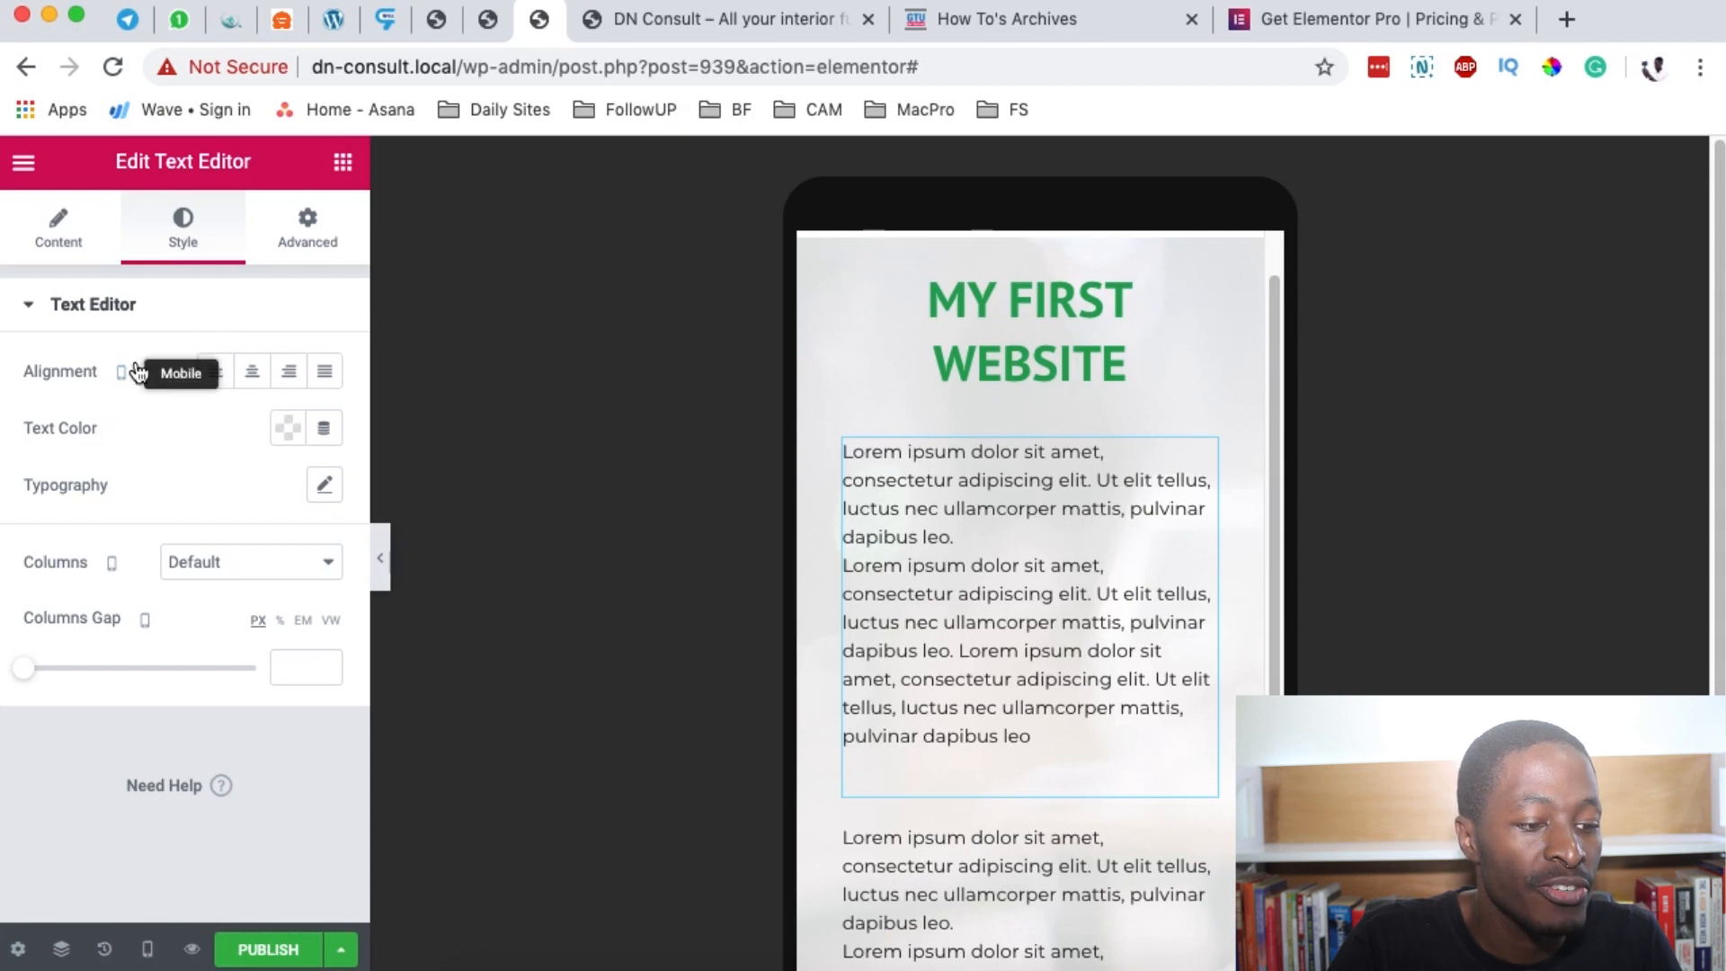
pyautogui.click(252, 378)
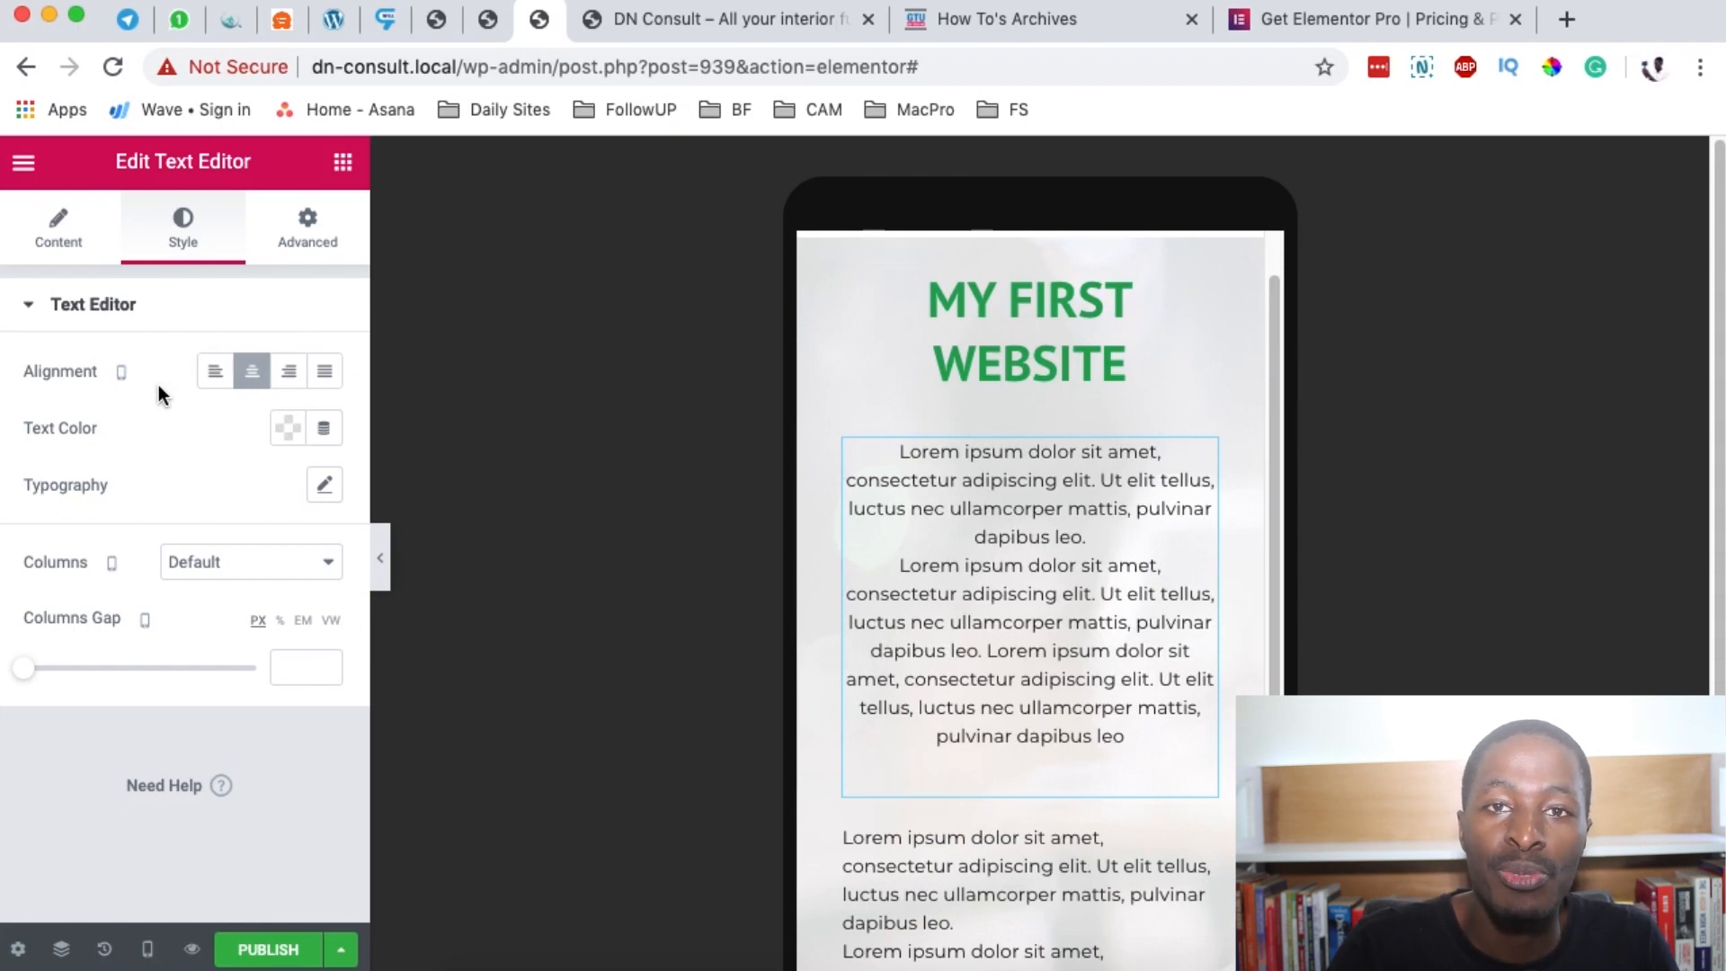
pyautogui.scroll(-3, 935, 713)
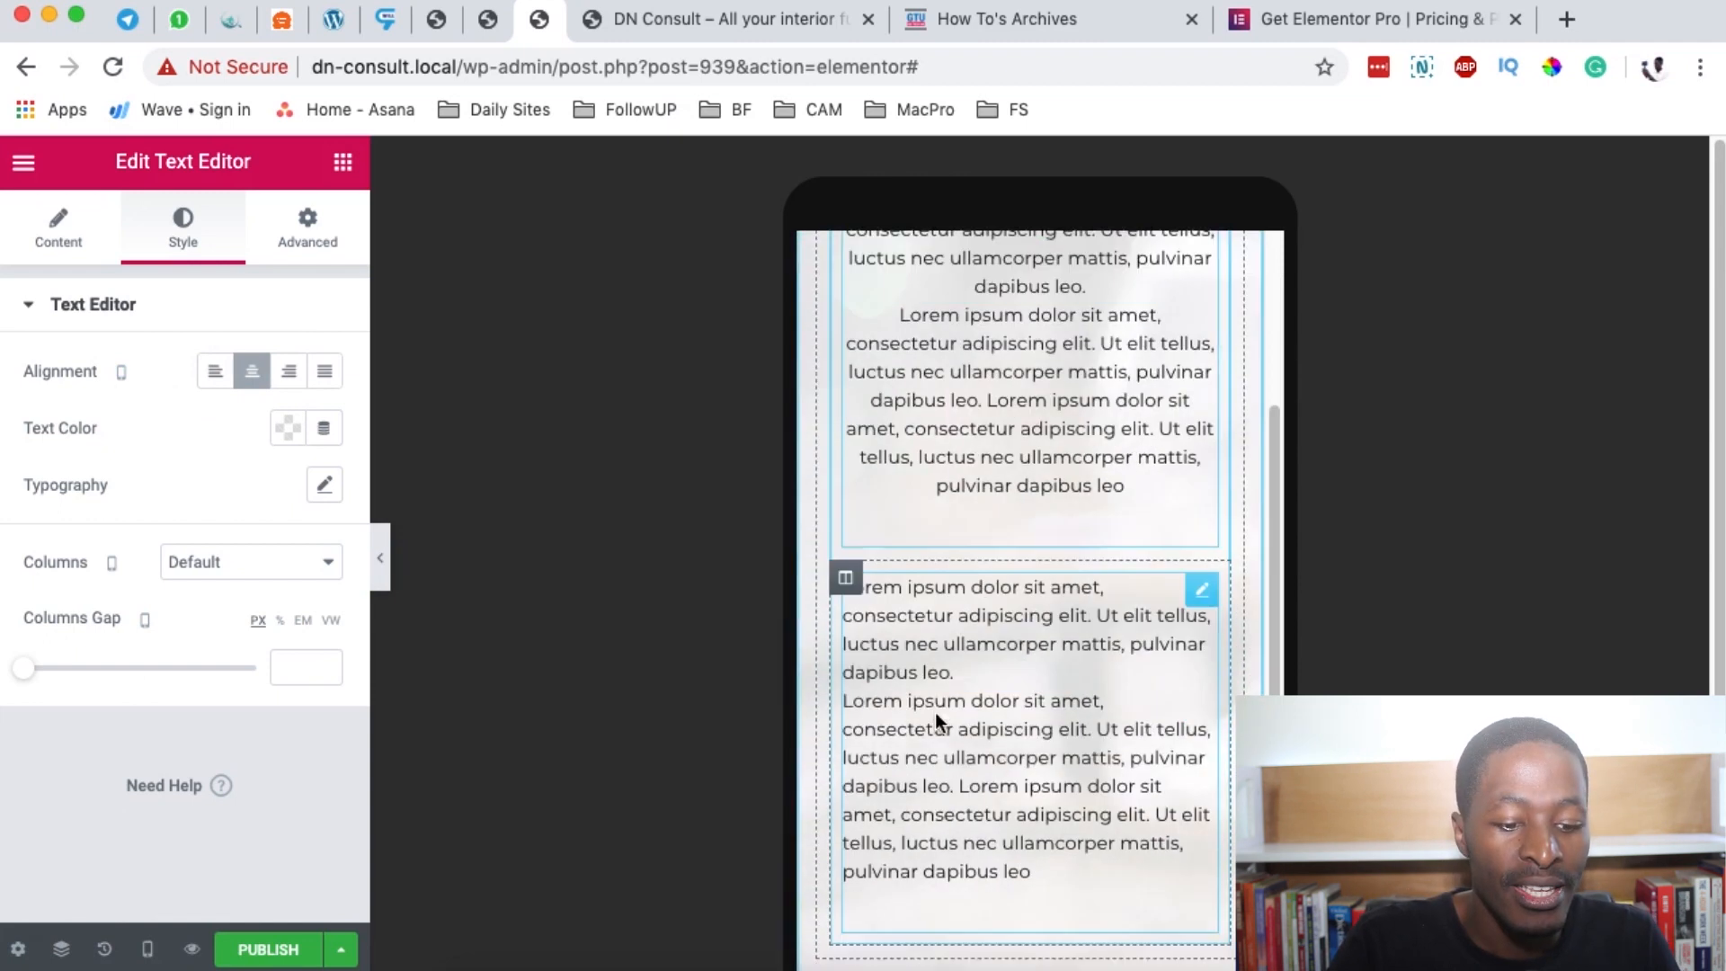
pyautogui.click(1201, 592)
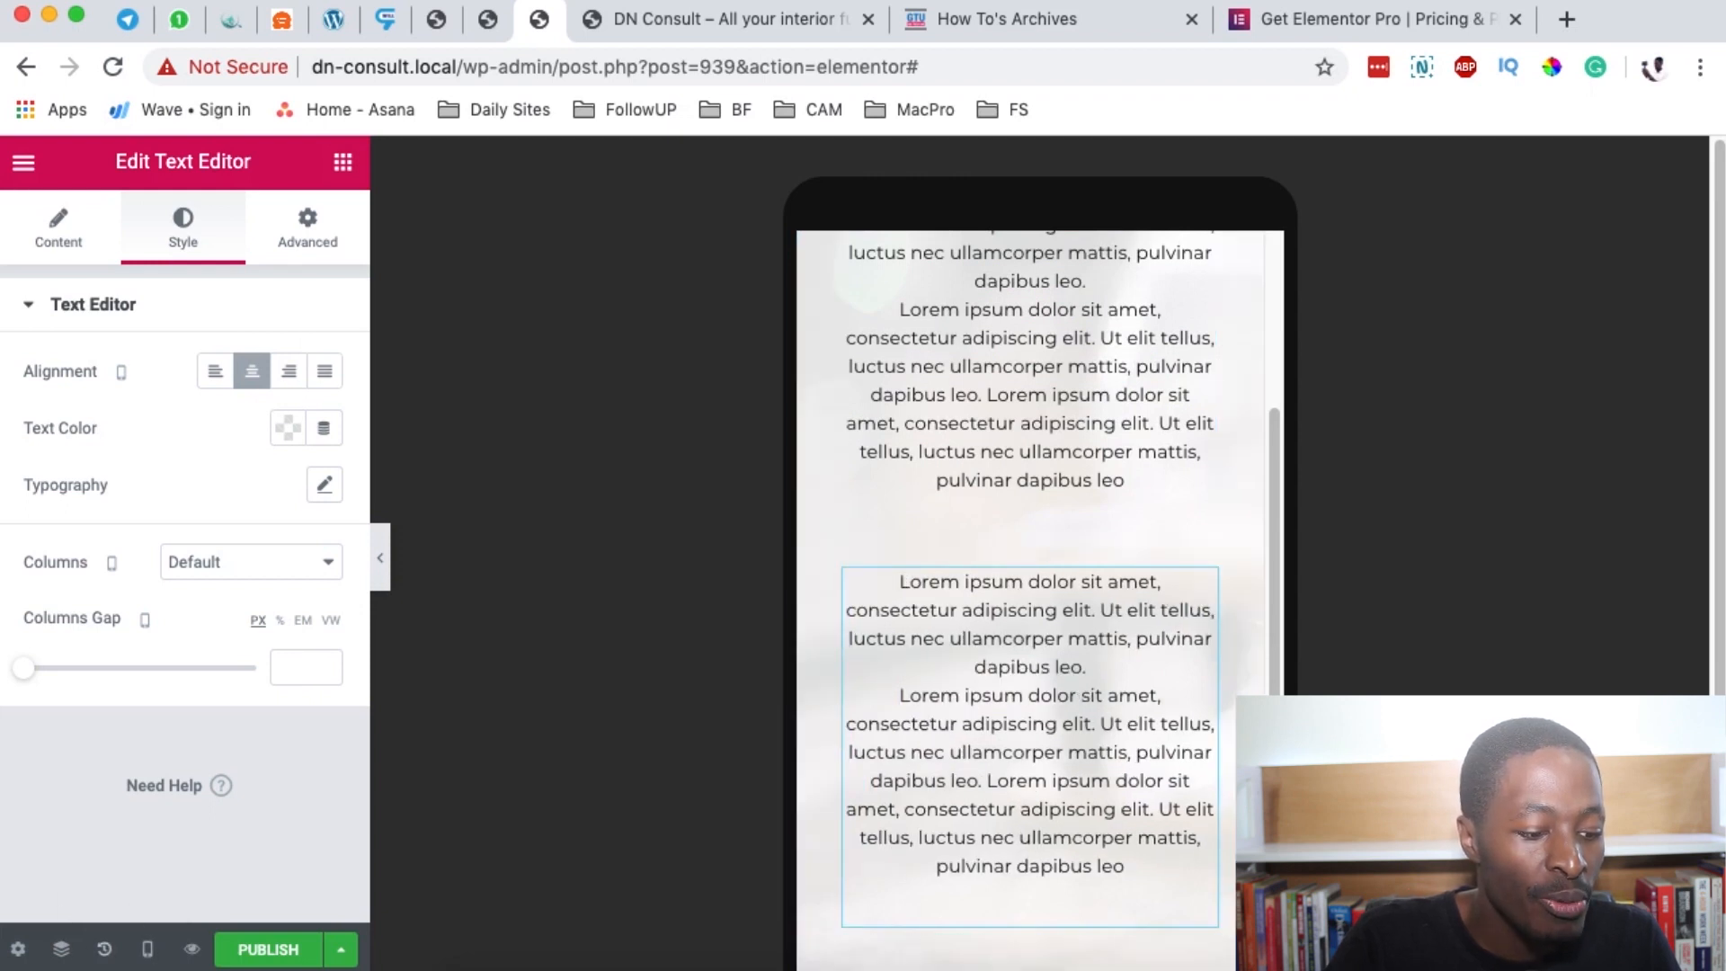
# Check the text alignment at tablet and desktop widths, and view the page preview in a separate browser tab.
pyautogui.click(148, 950)
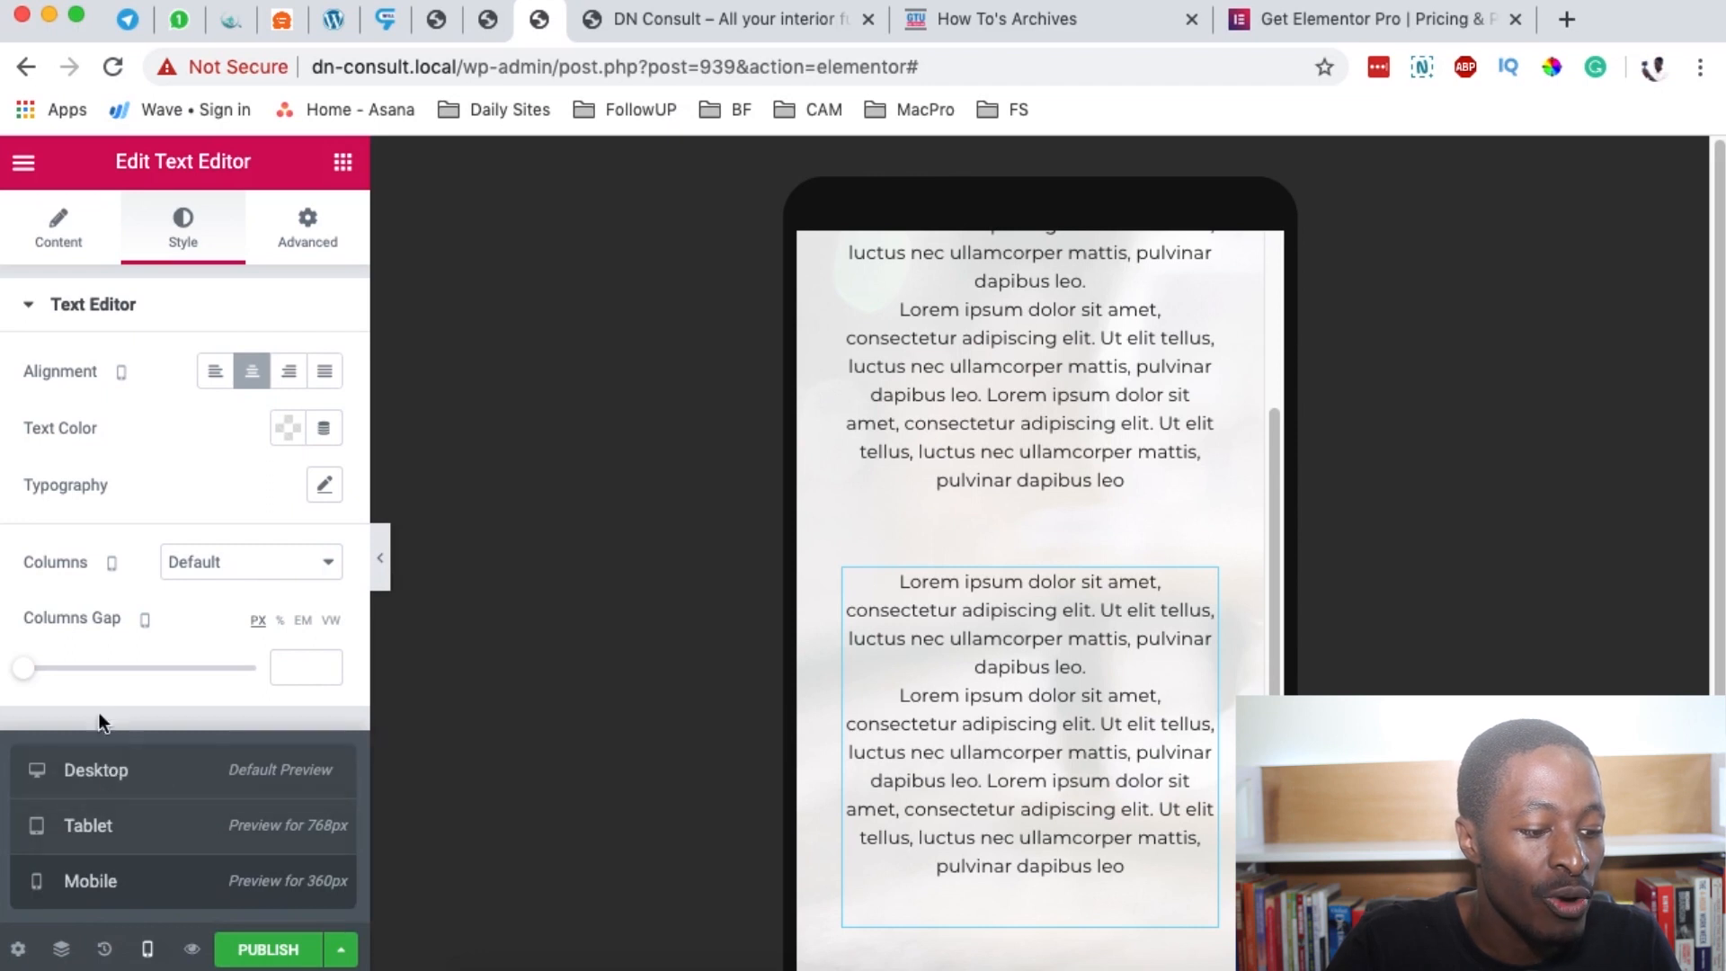
pyautogui.moveTo(125, 374)
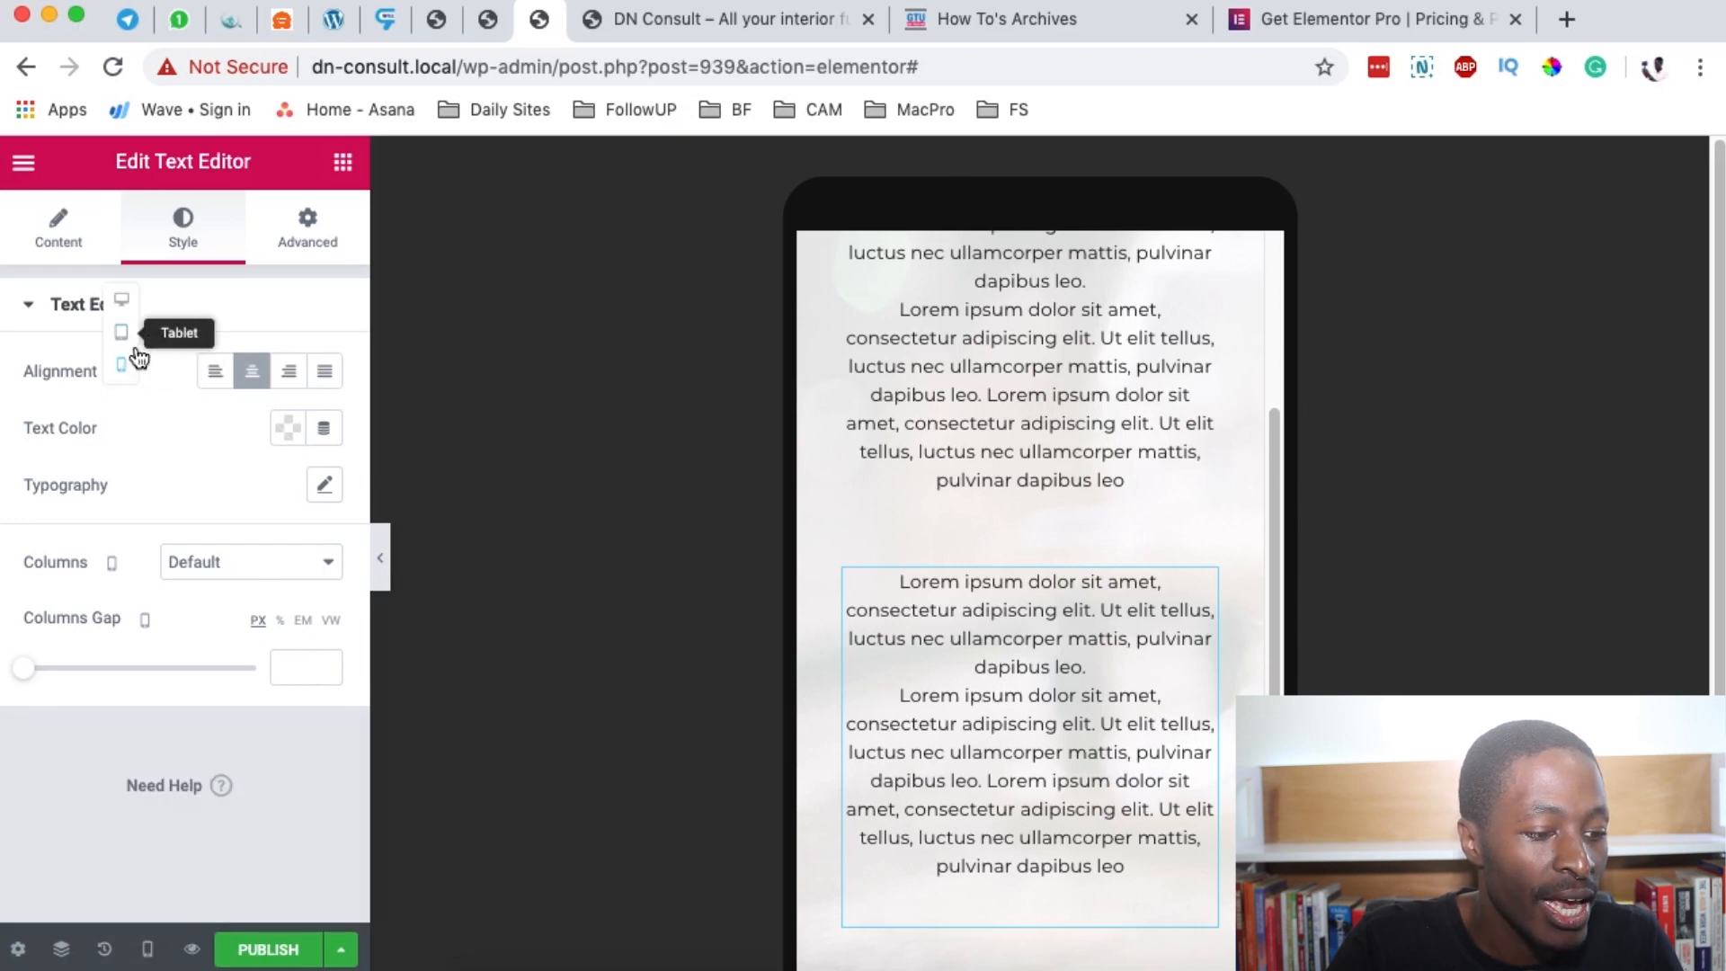
pyautogui.click(122, 340)
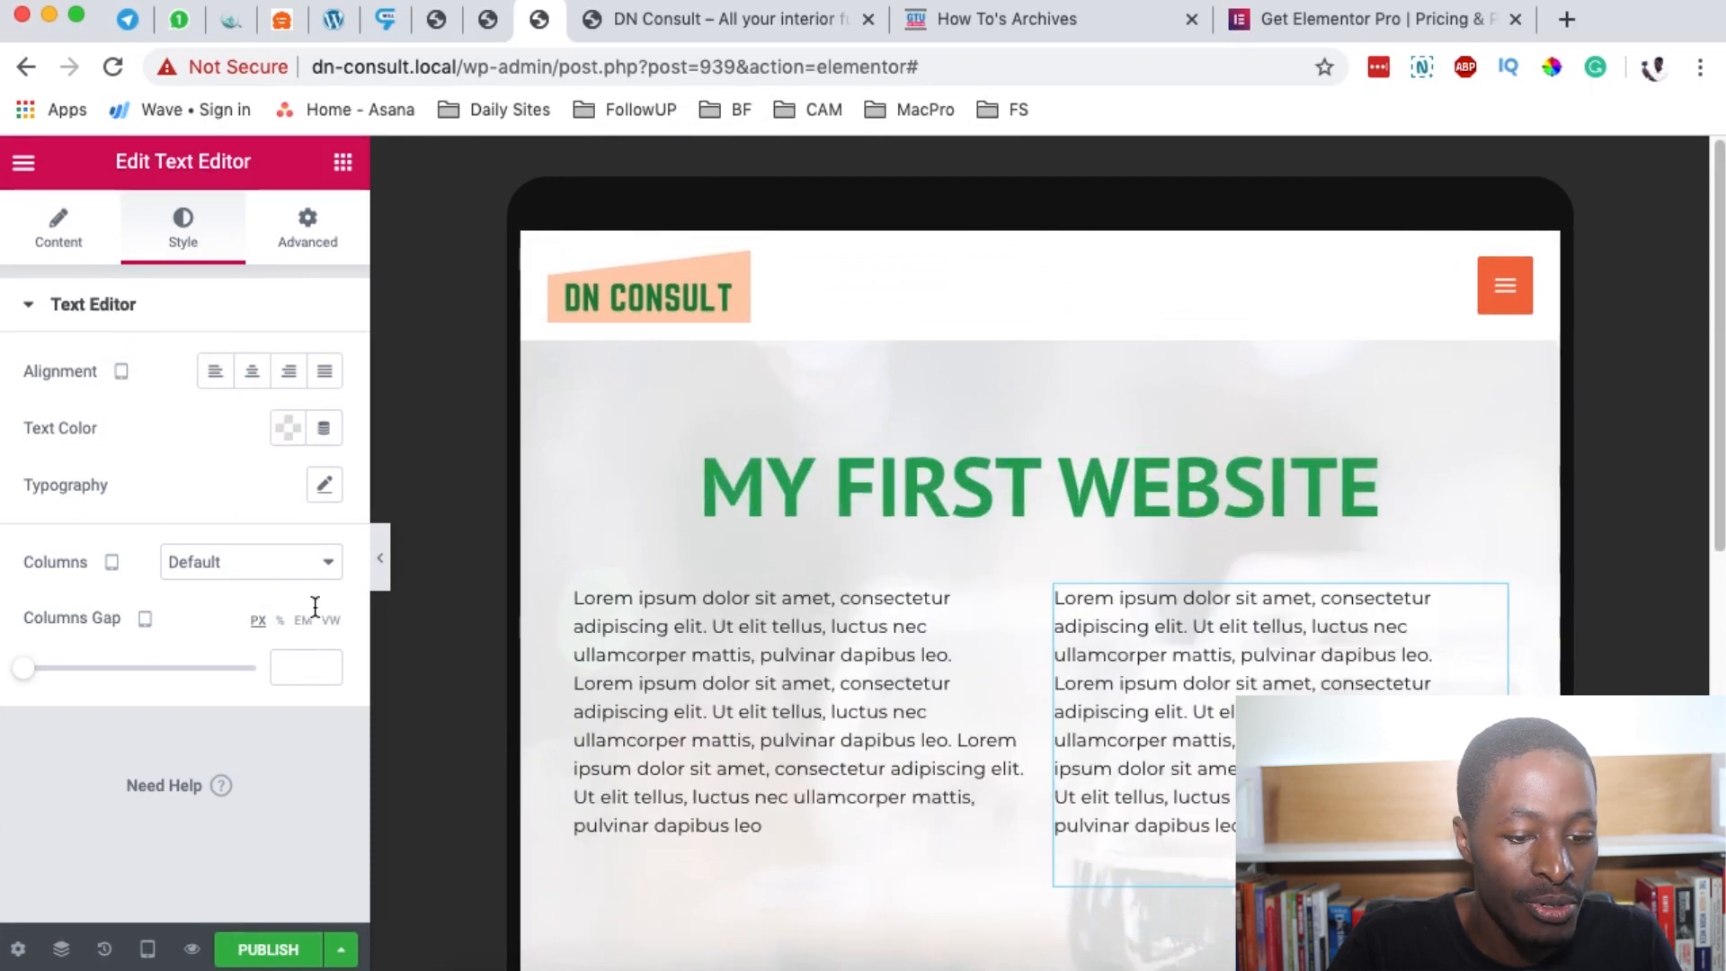
pyautogui.moveTo(122, 378)
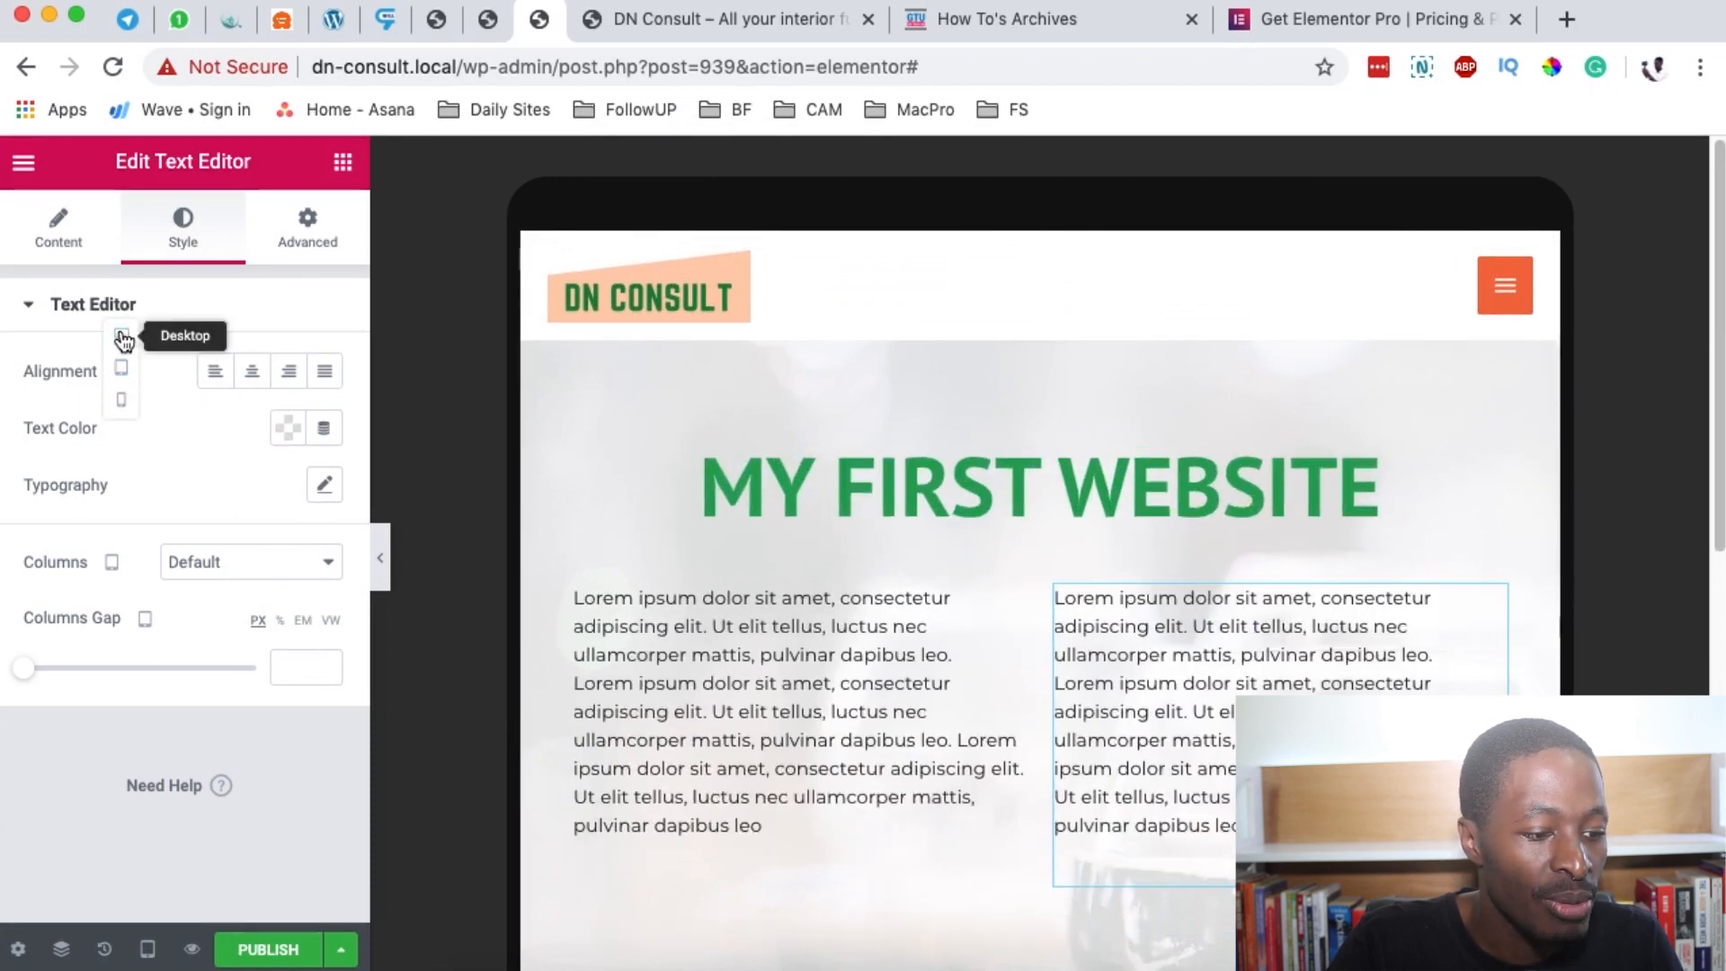
pyautogui.click(126, 338)
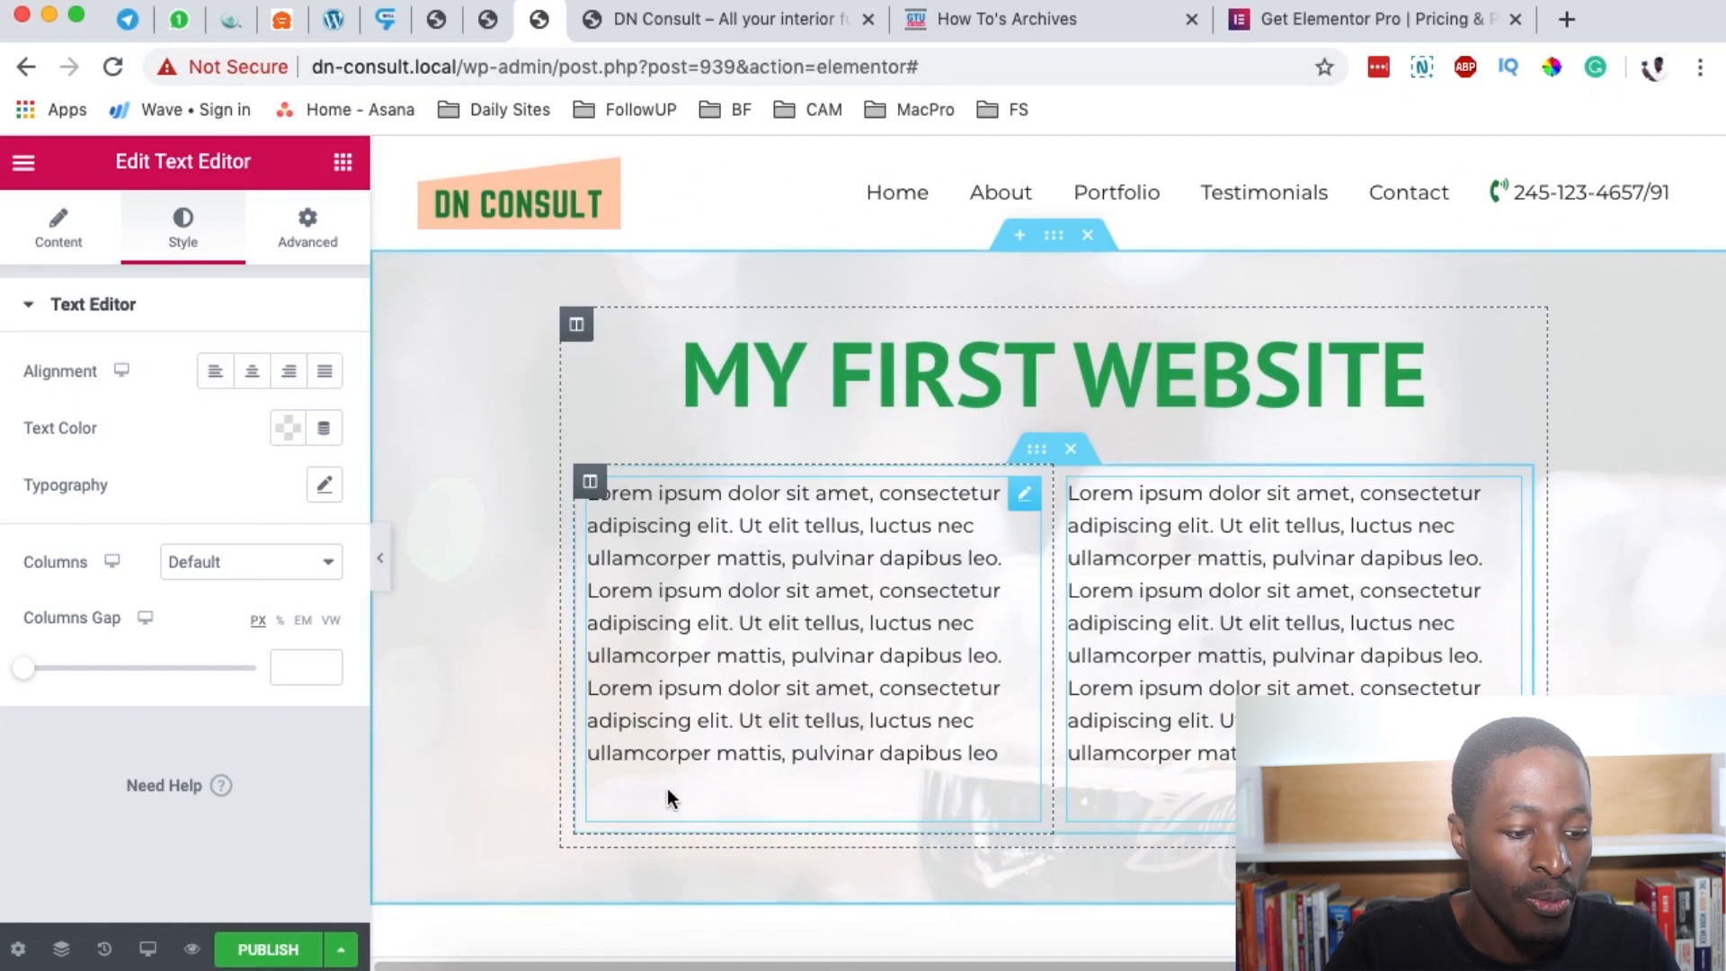
pyautogui.click(191, 950)
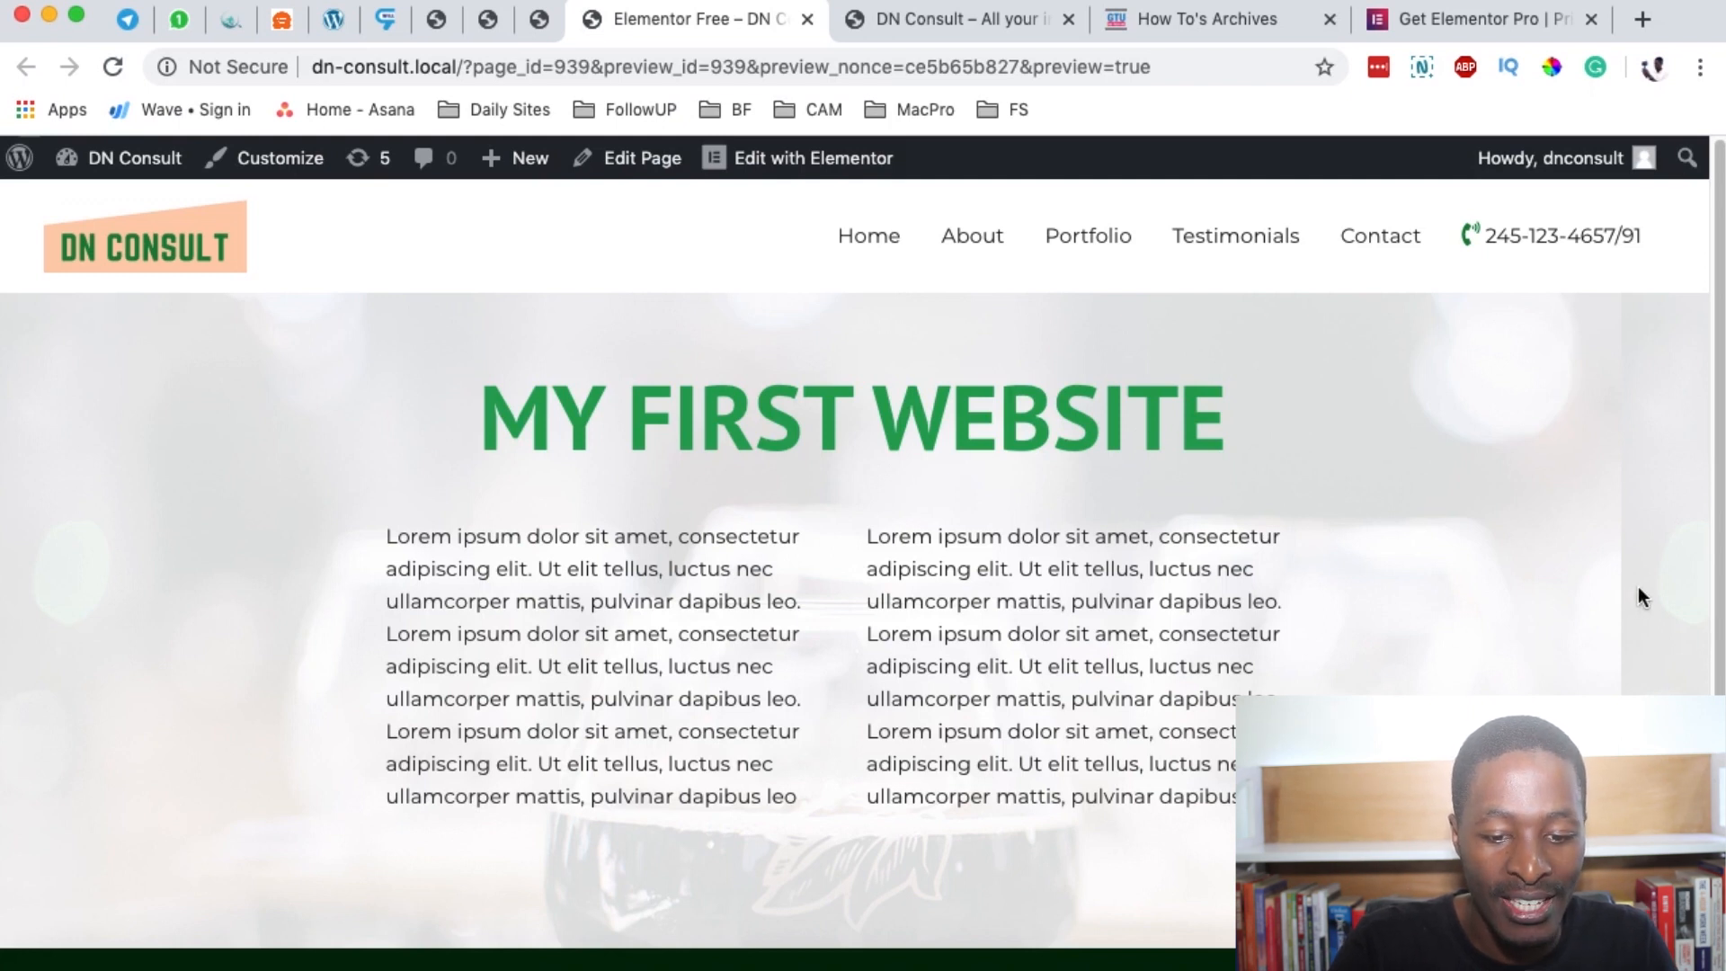
pyautogui.click(539, 19)
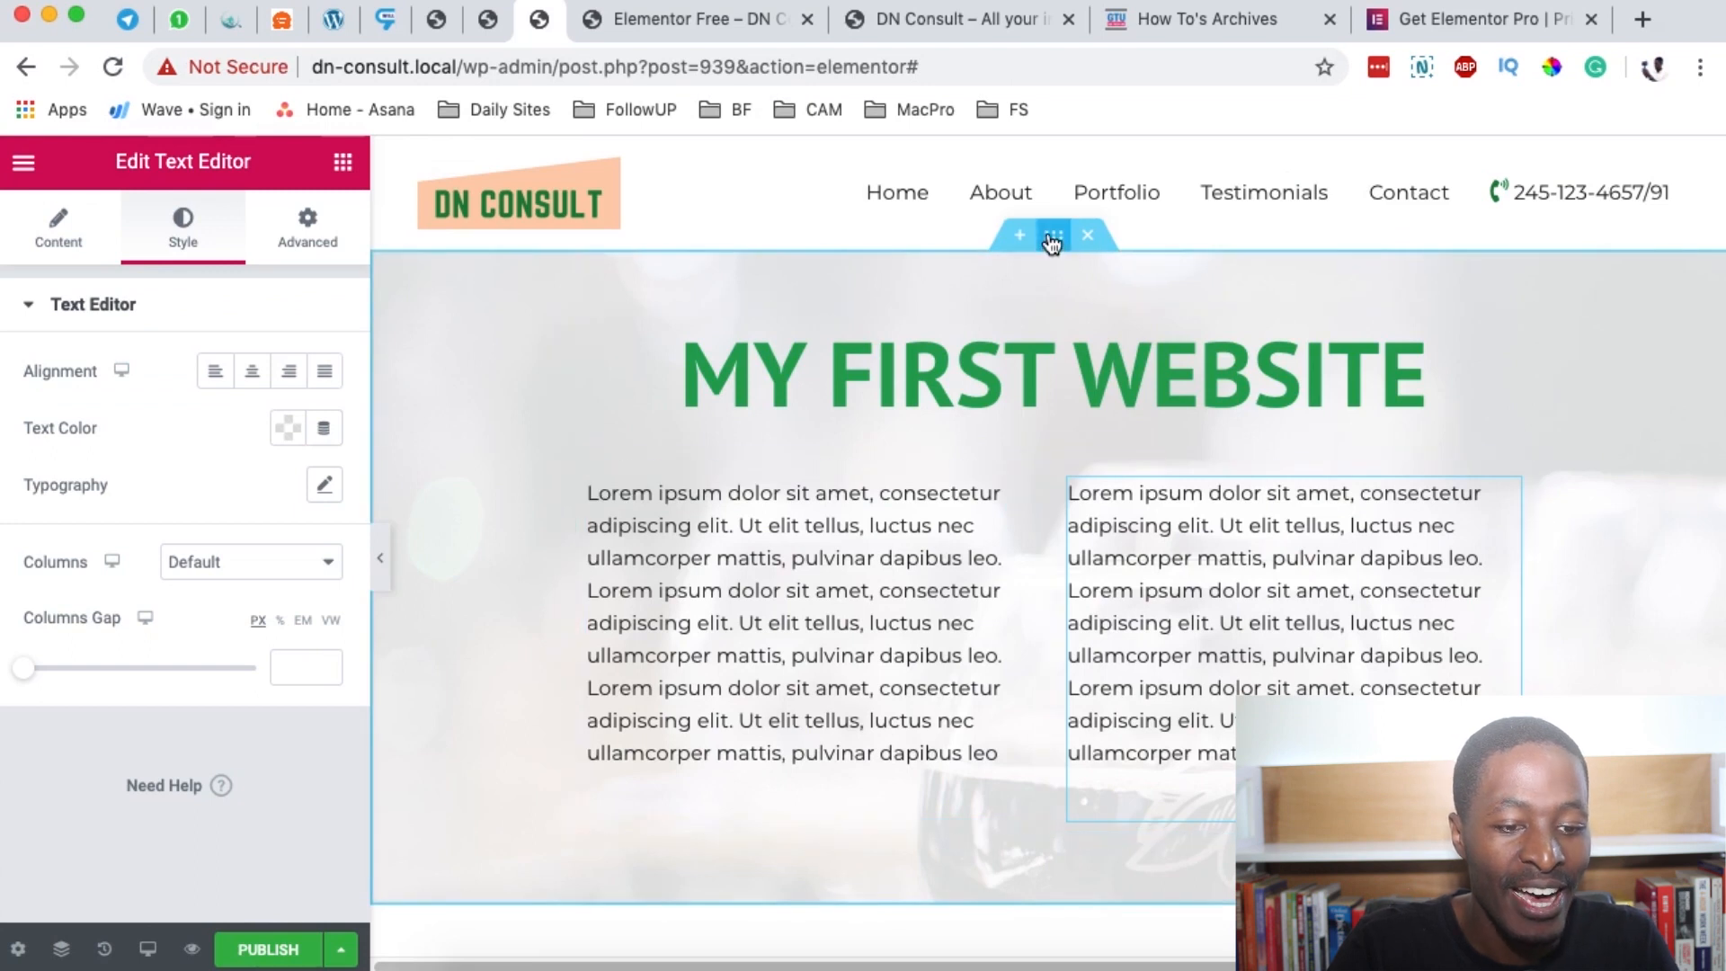
# Set the outer section's background image position to Center Center and its size to Cover, and check it at full width.
pyautogui.click(1052, 239)
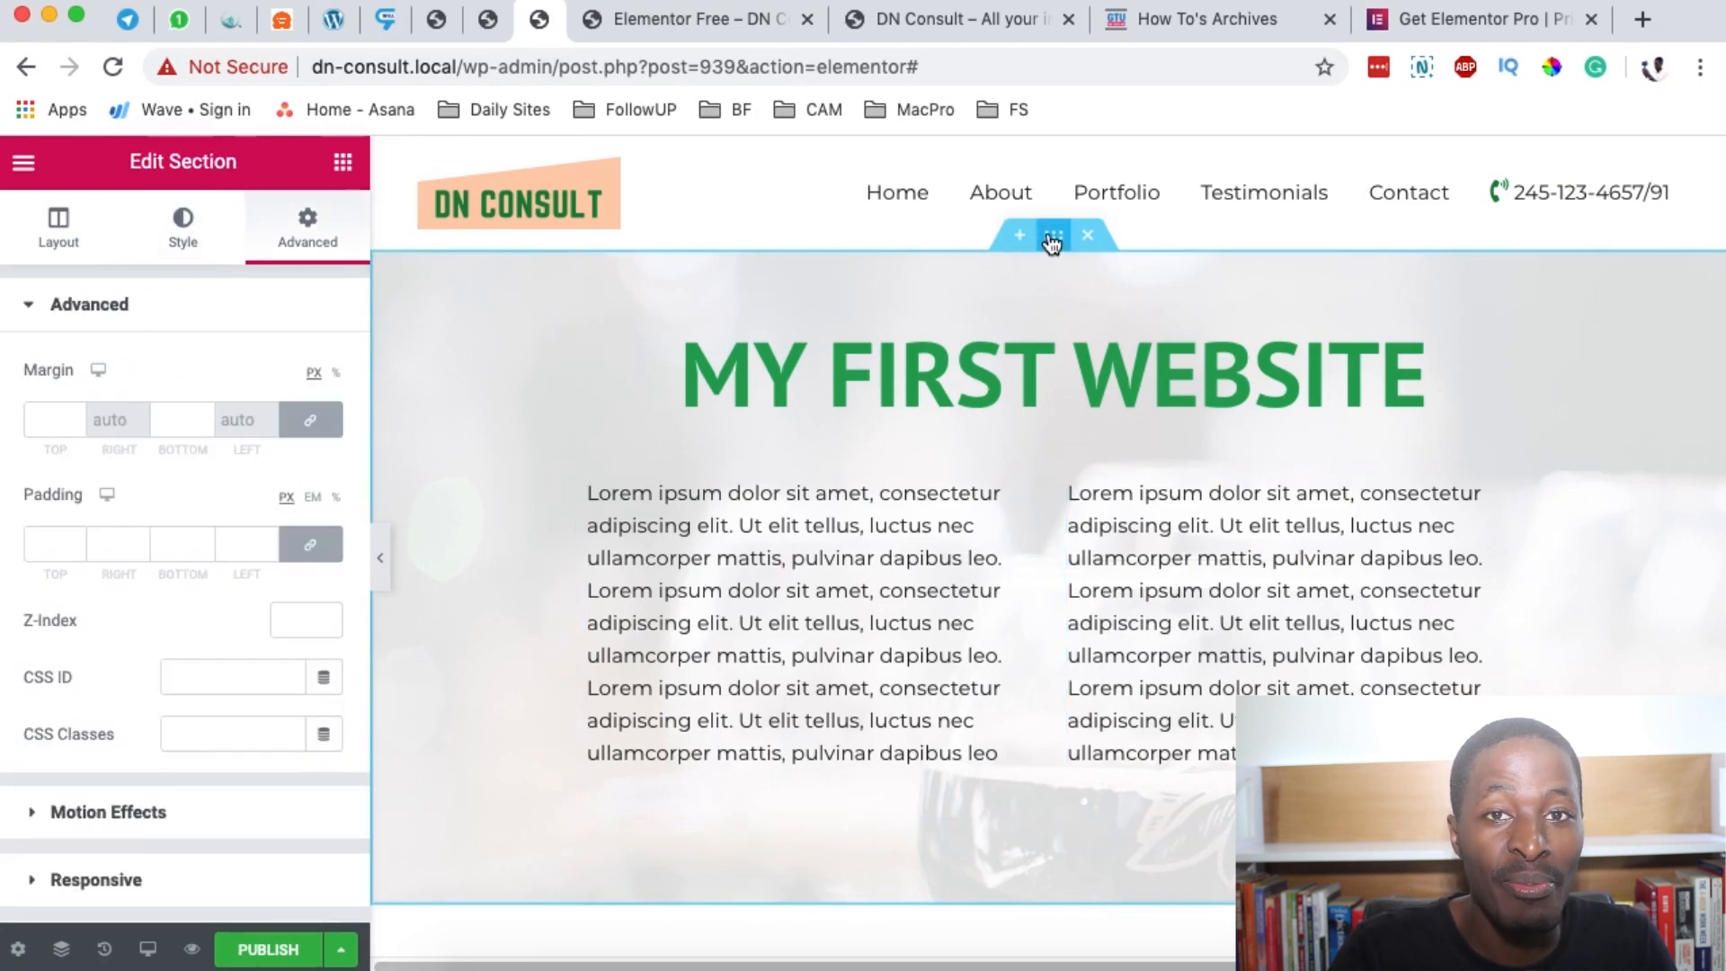
pyautogui.click(189, 235)
pyautogui.scroll(-3, 144, 485)
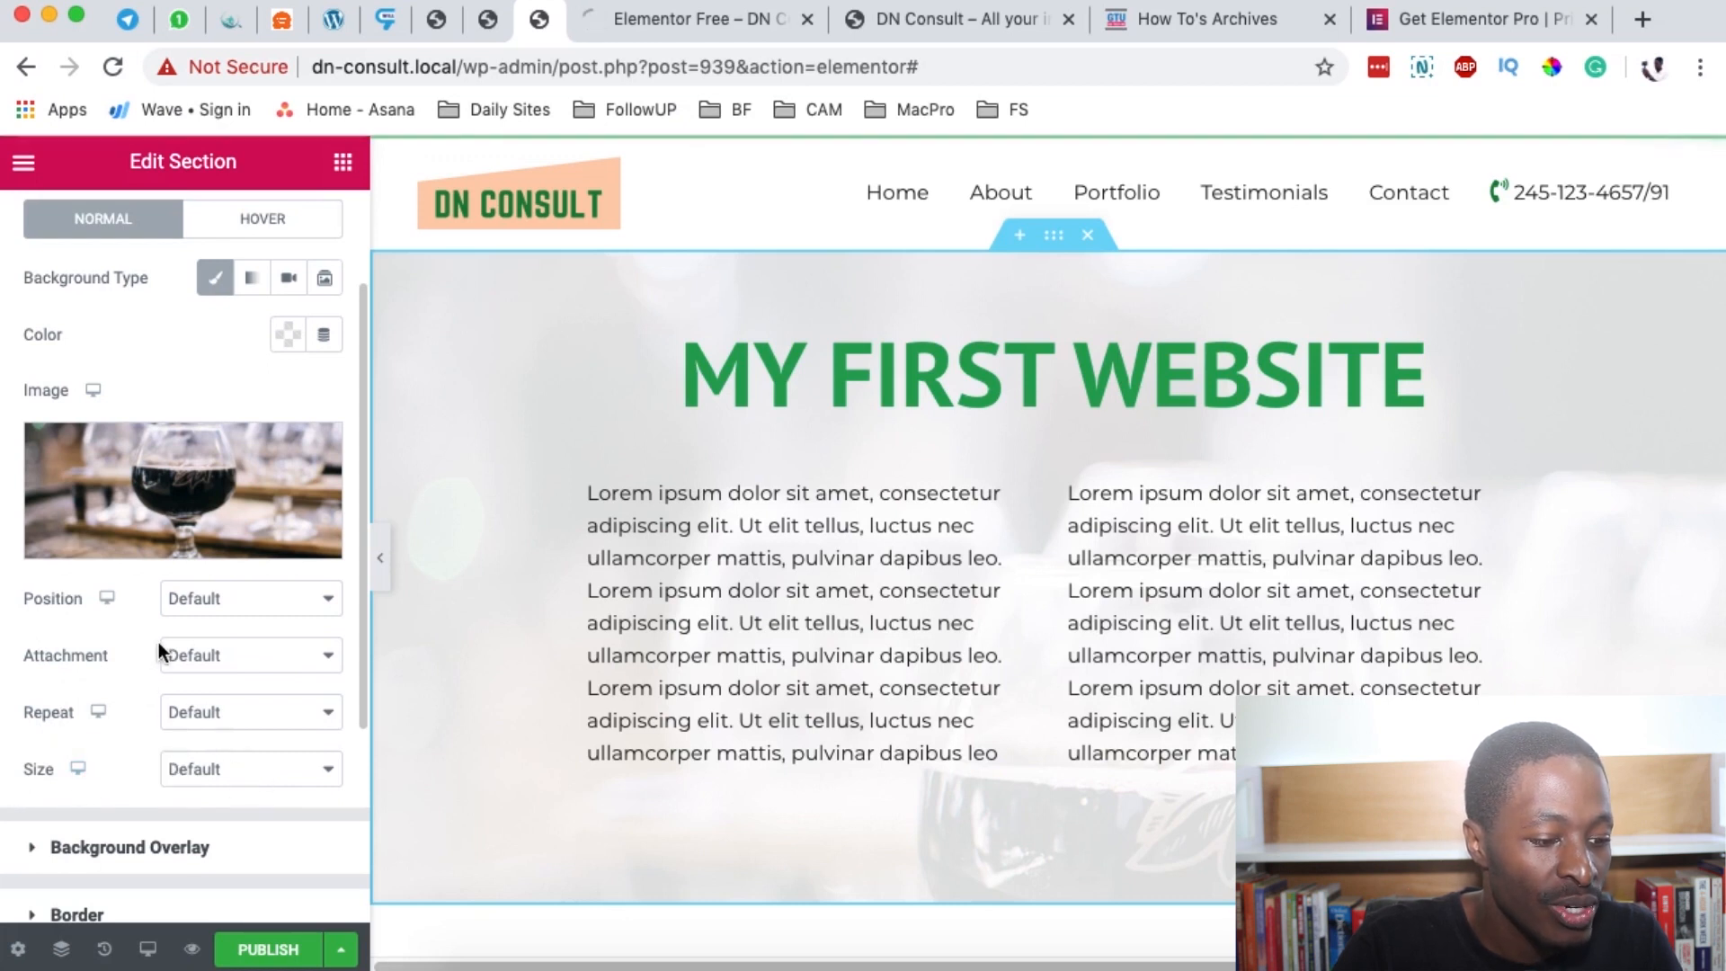
pyautogui.click(212, 599)
pyautogui.click(217, 621)
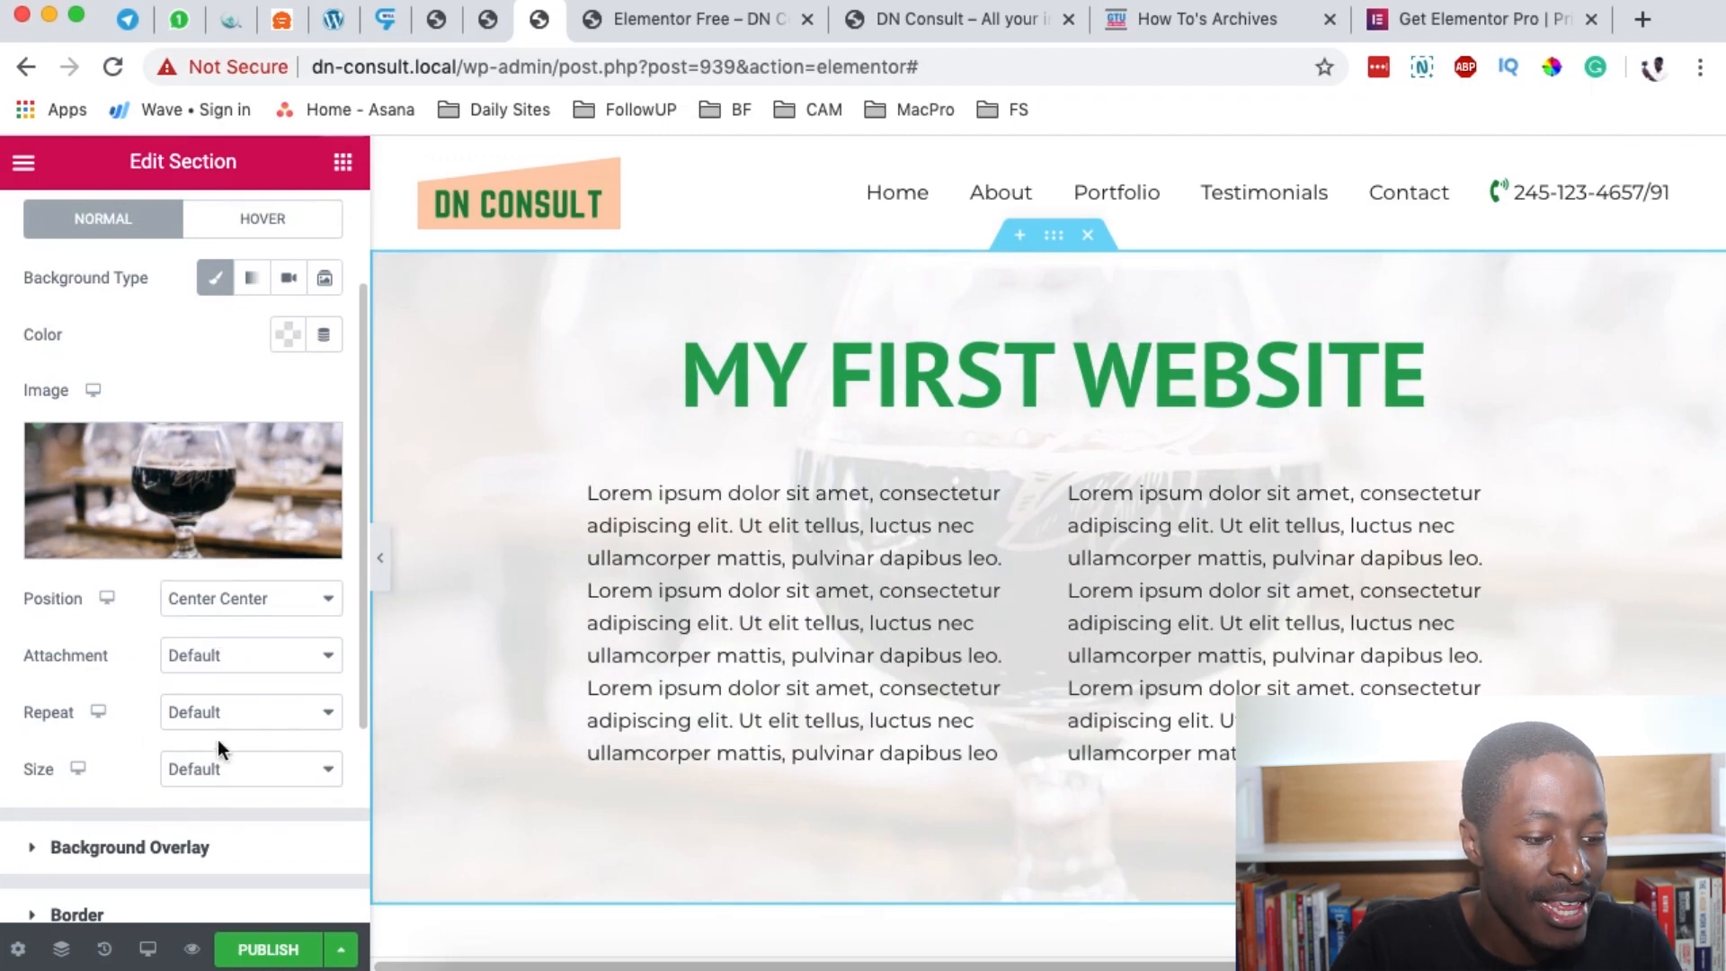
pyautogui.click(223, 771)
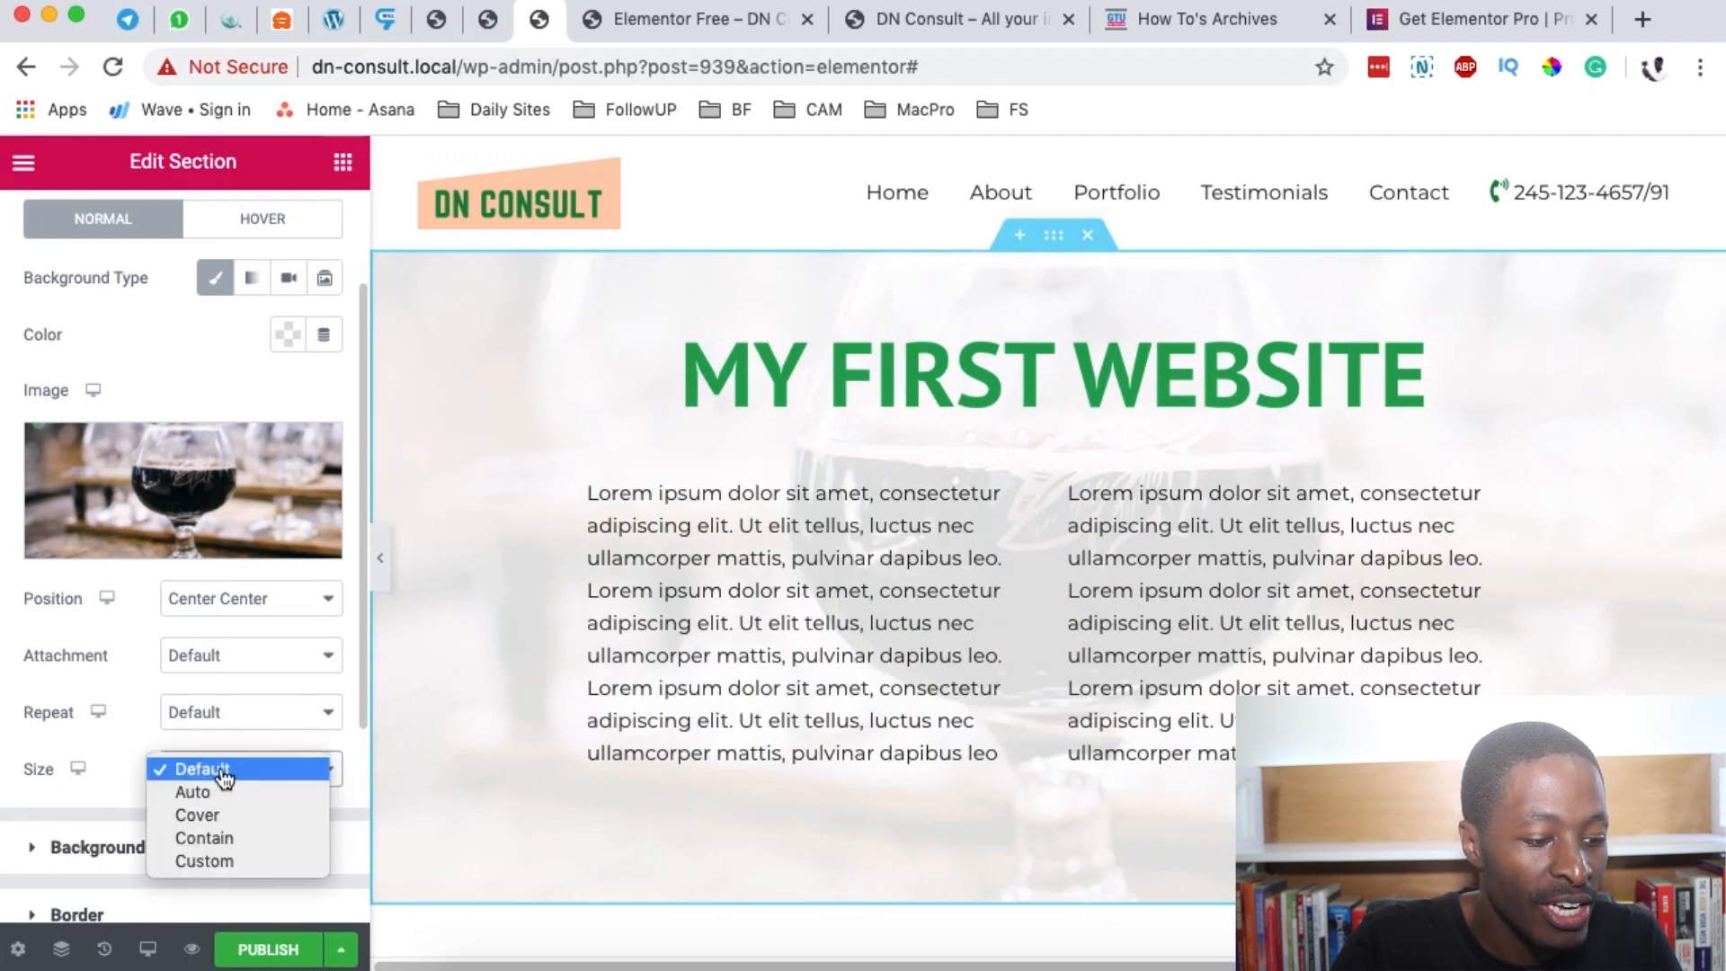
pyautogui.click(248, 814)
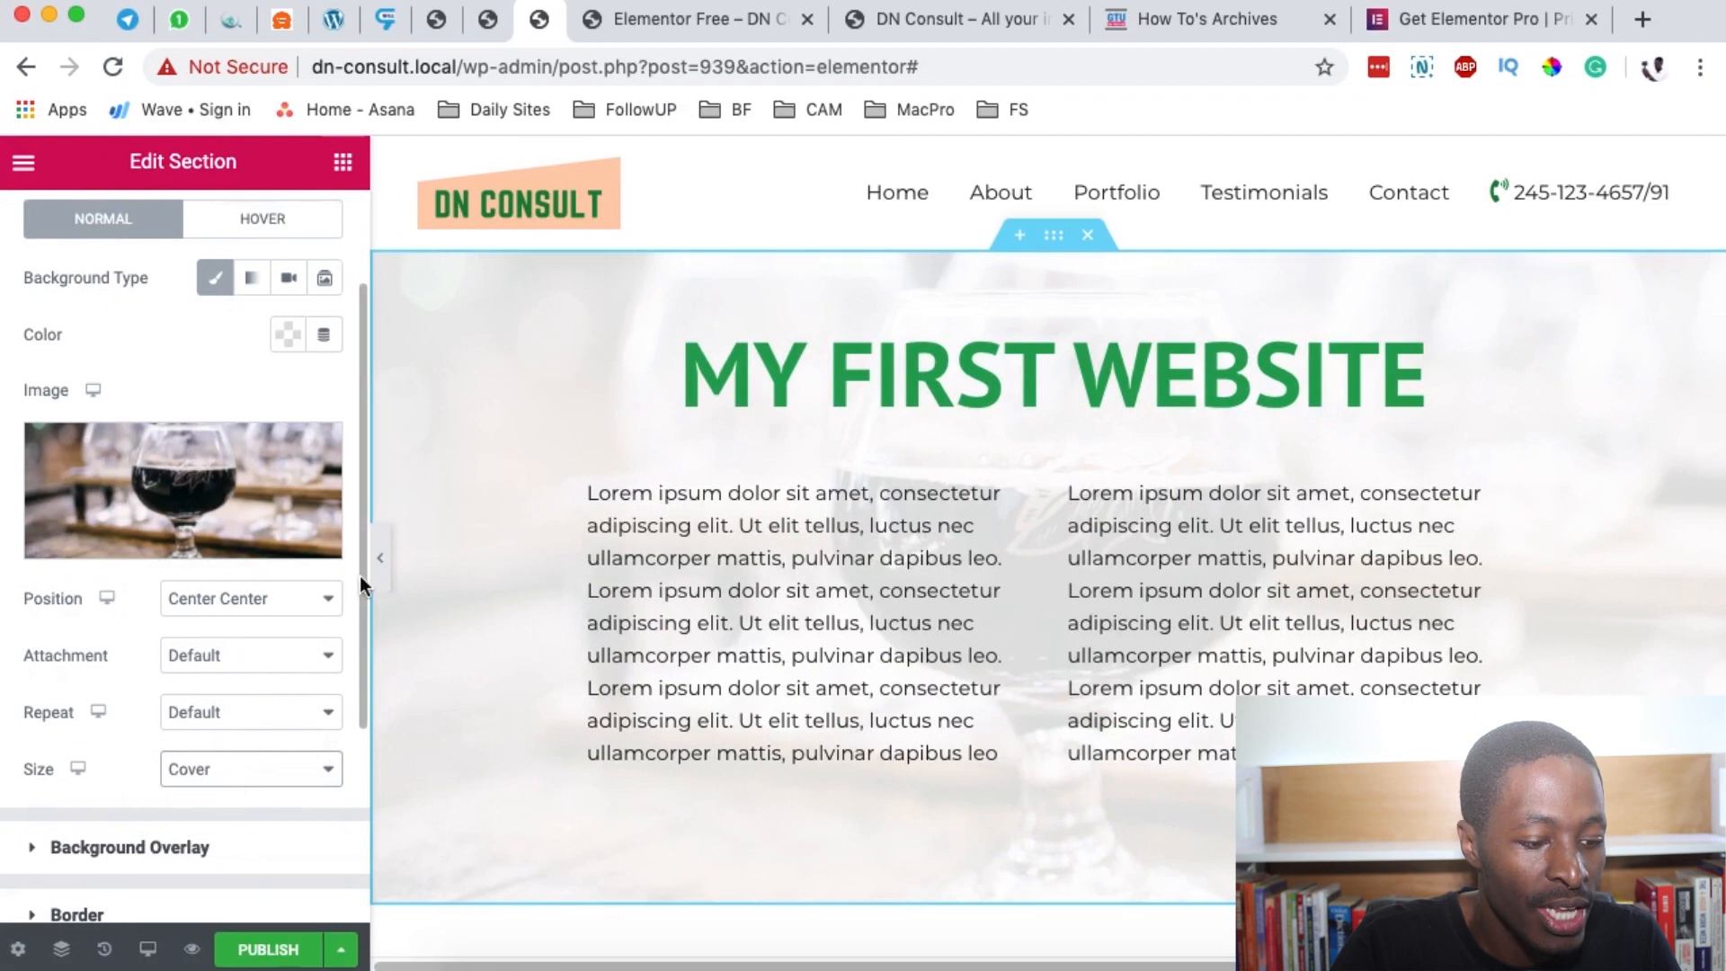
pyautogui.click(381, 557)
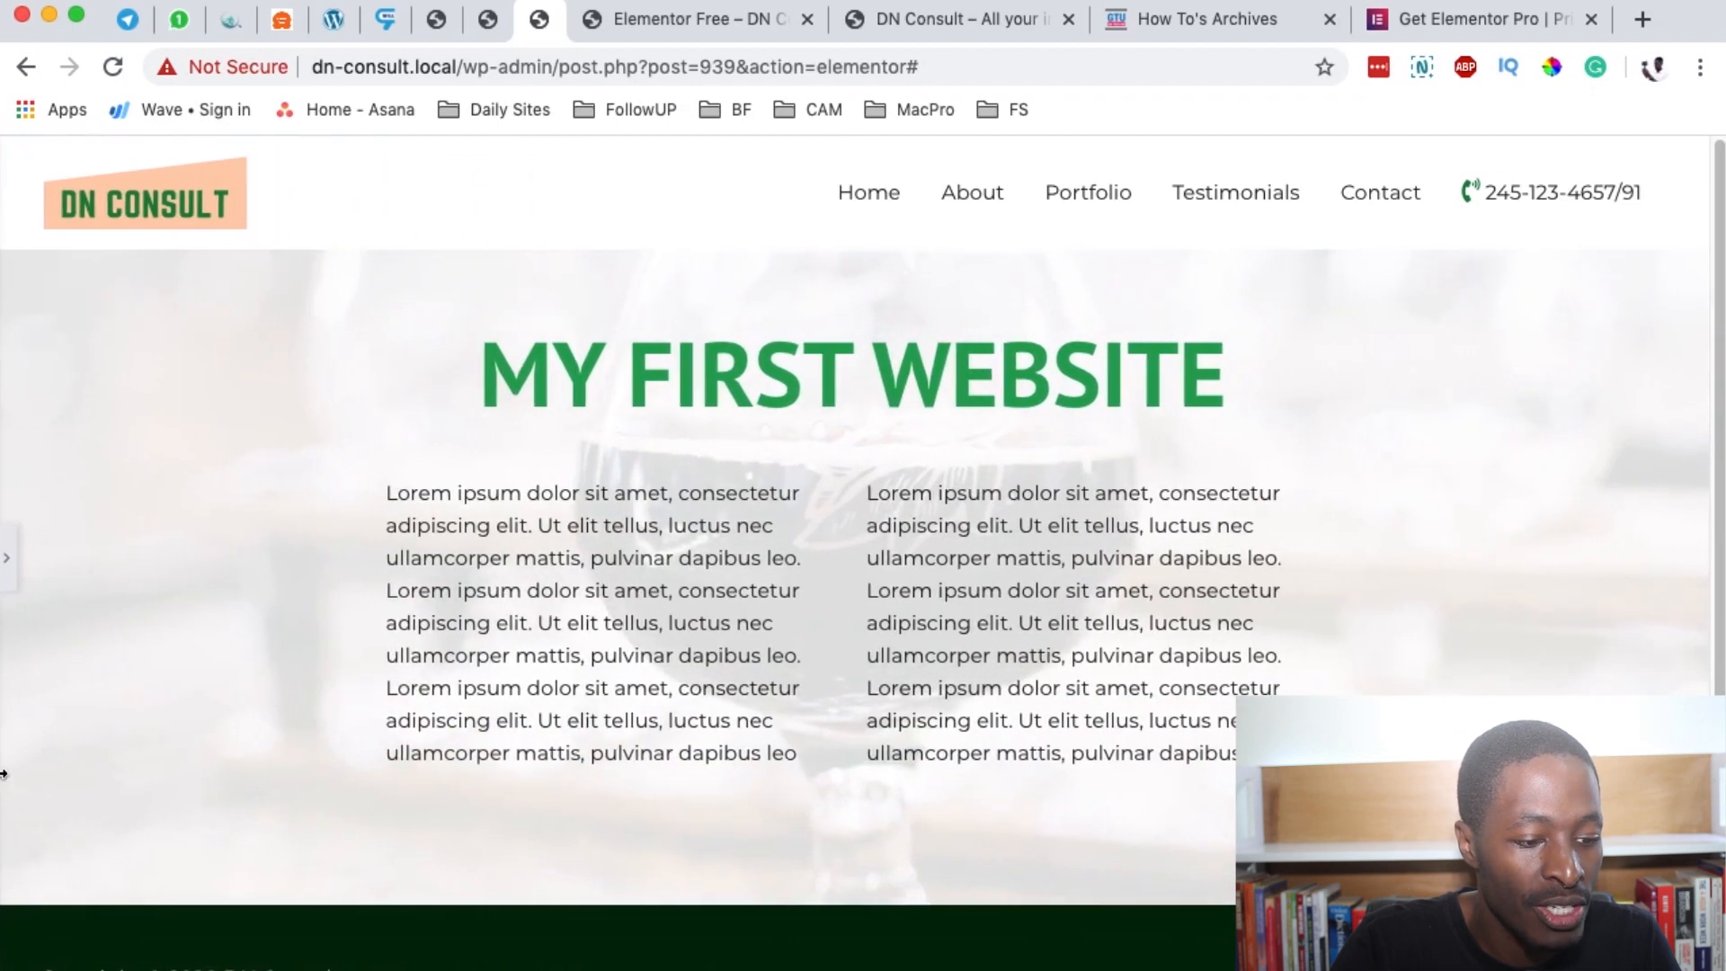
pyautogui.click(7, 557)
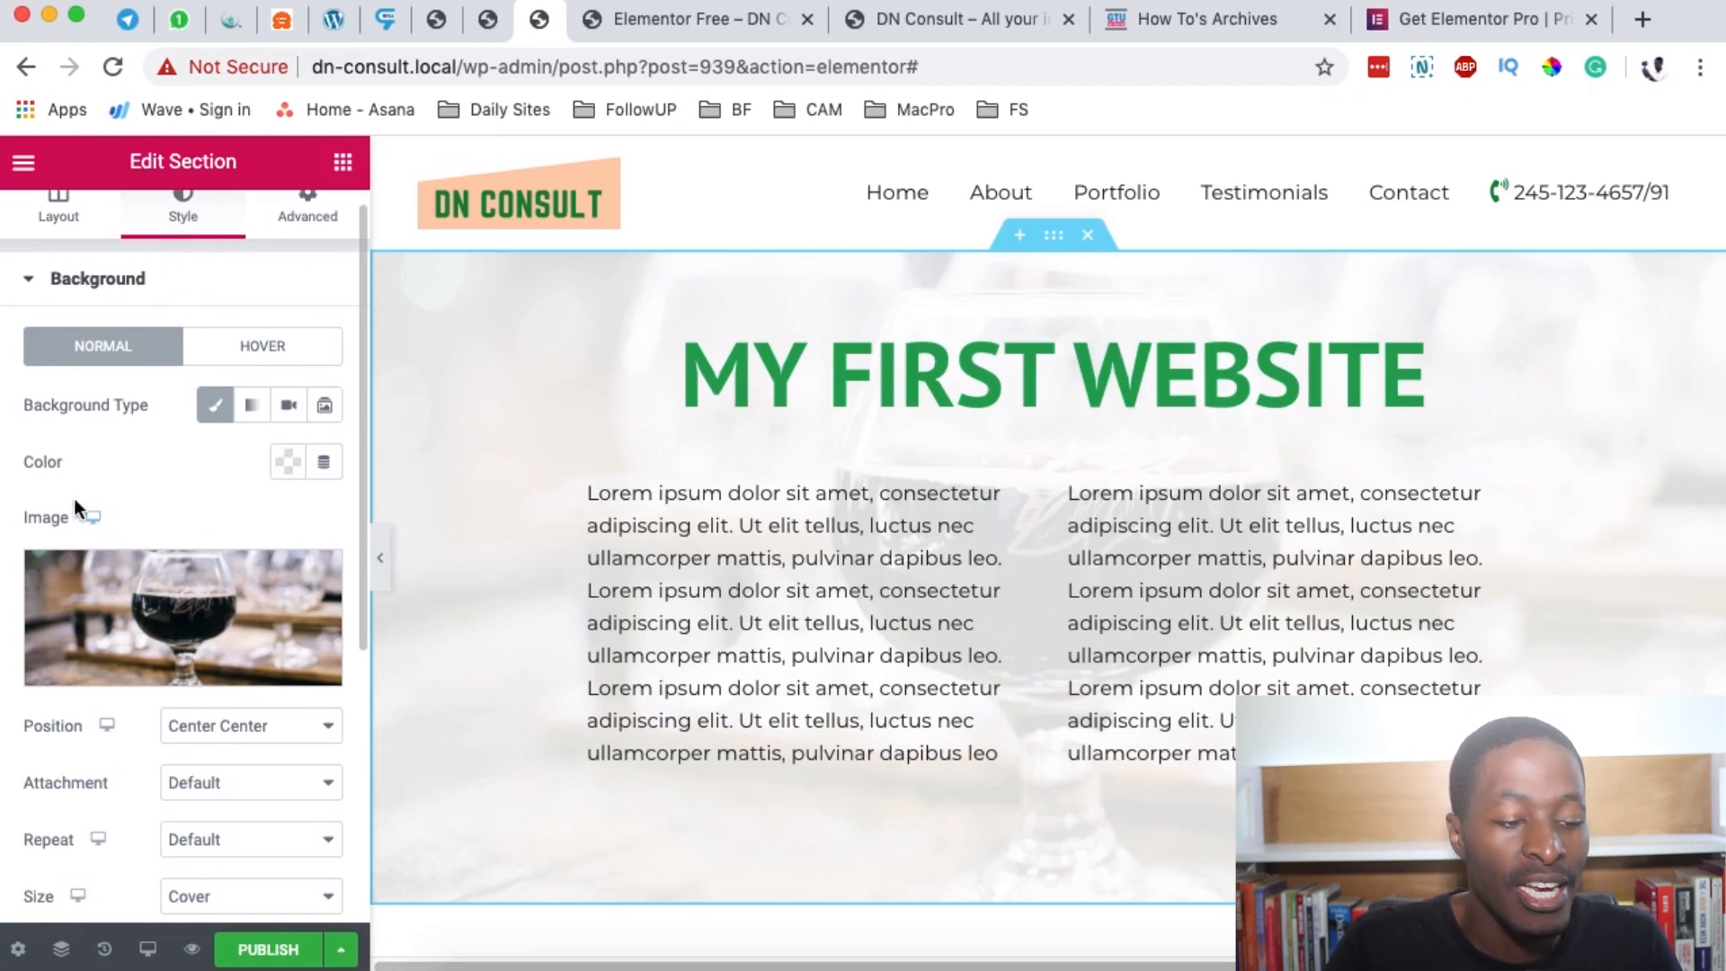
# Review the section's gradient, video and slideshow background options, and return the background type to Classic.
pyautogui.click(254, 409)
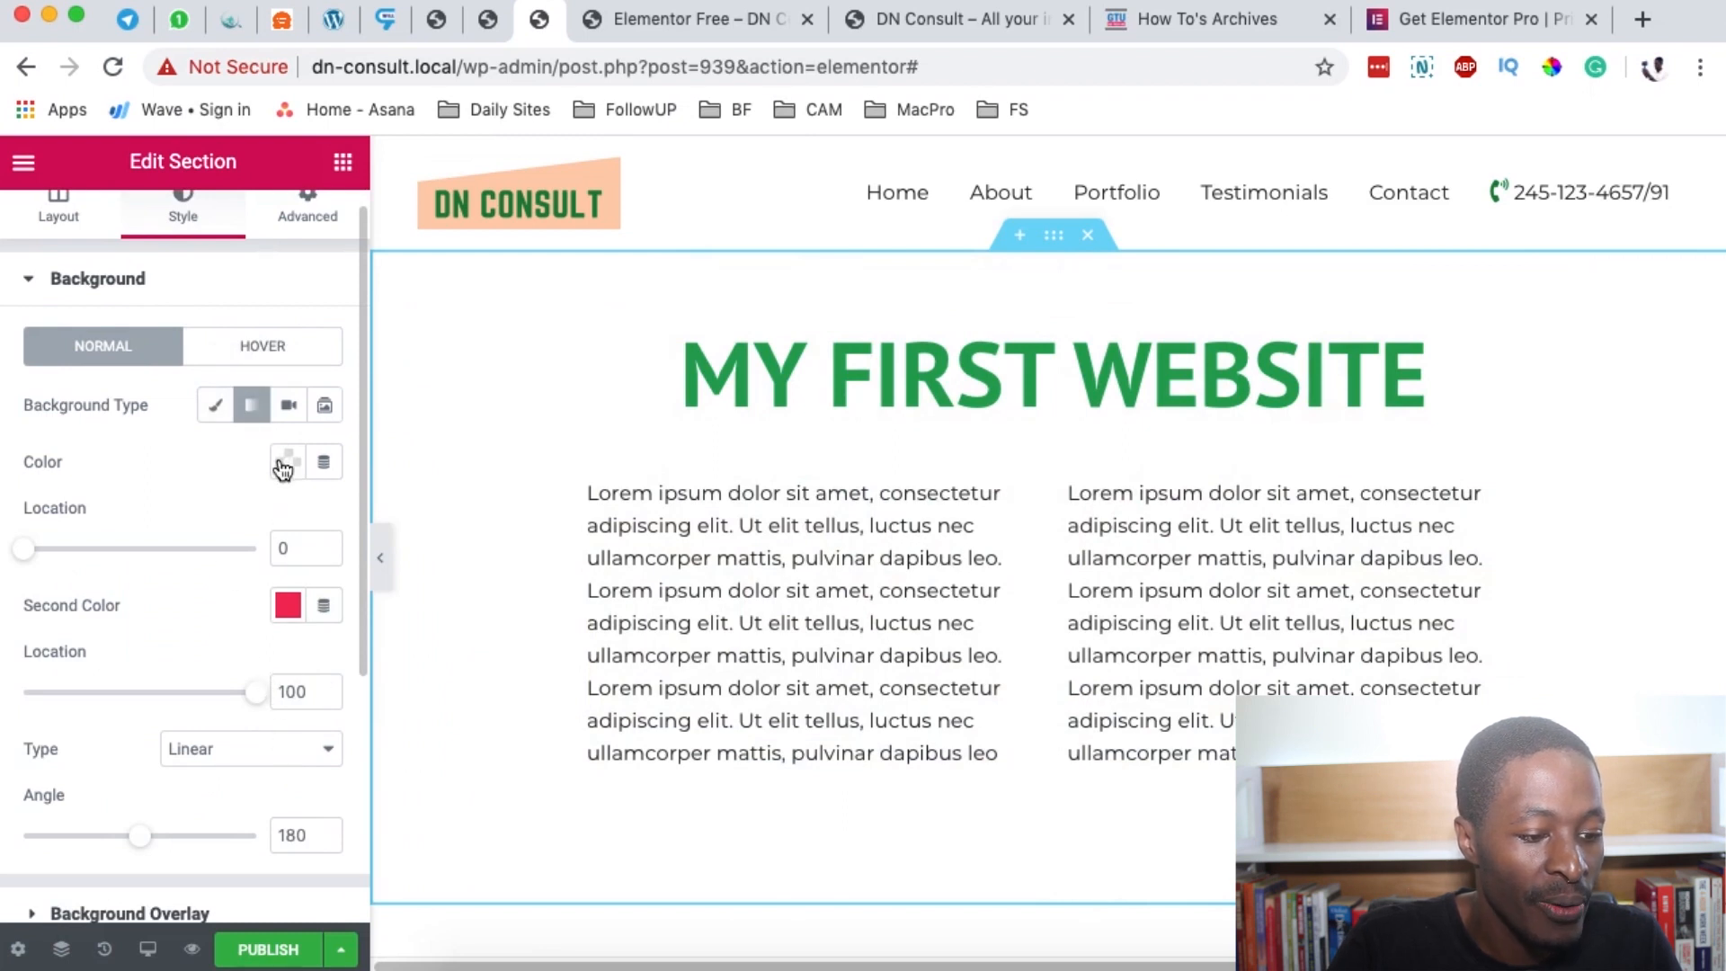
pyautogui.click(289, 404)
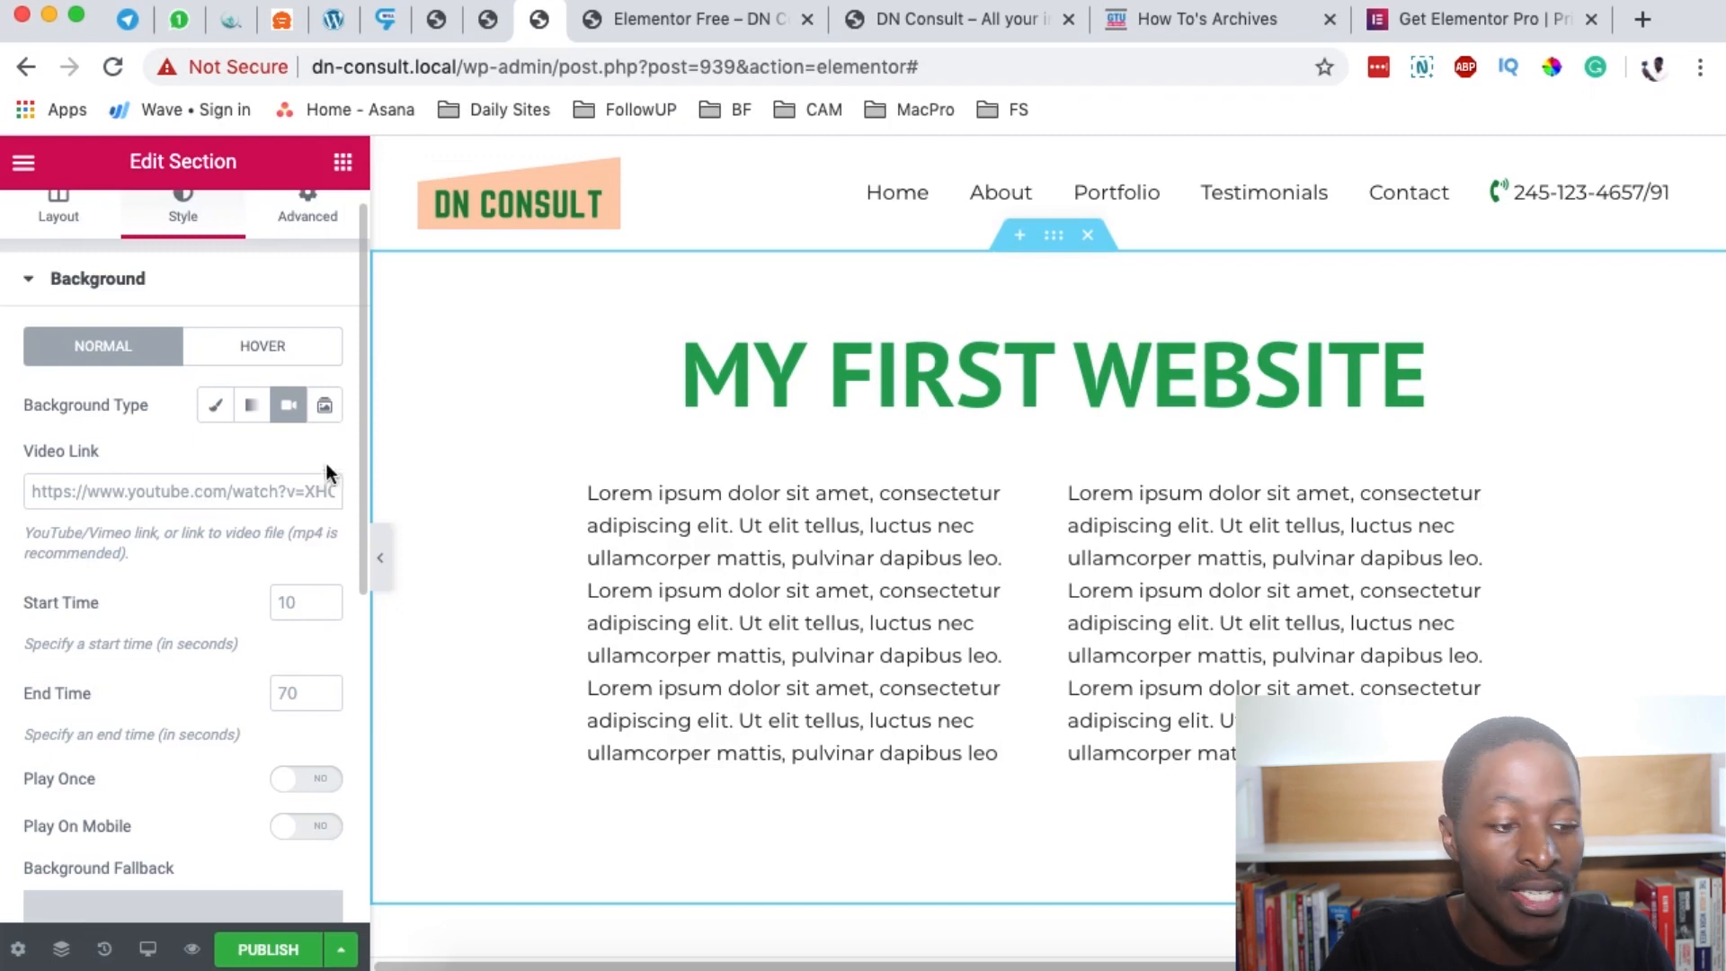
pyautogui.click(325, 409)
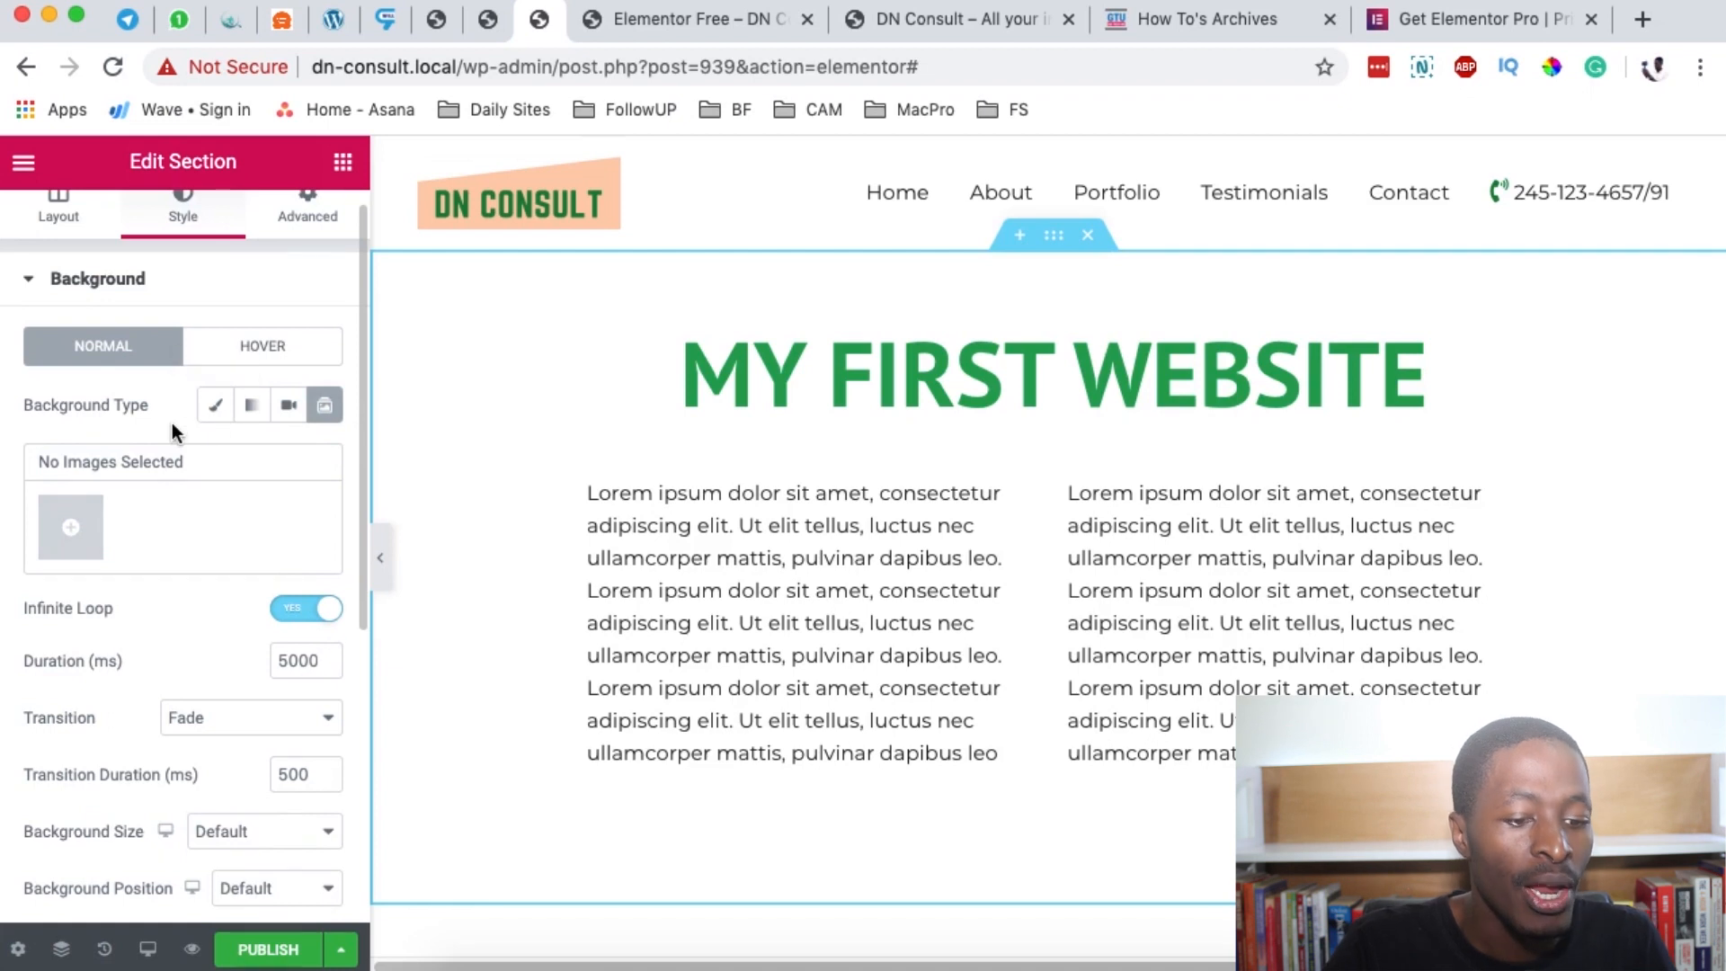
pyautogui.click(213, 413)
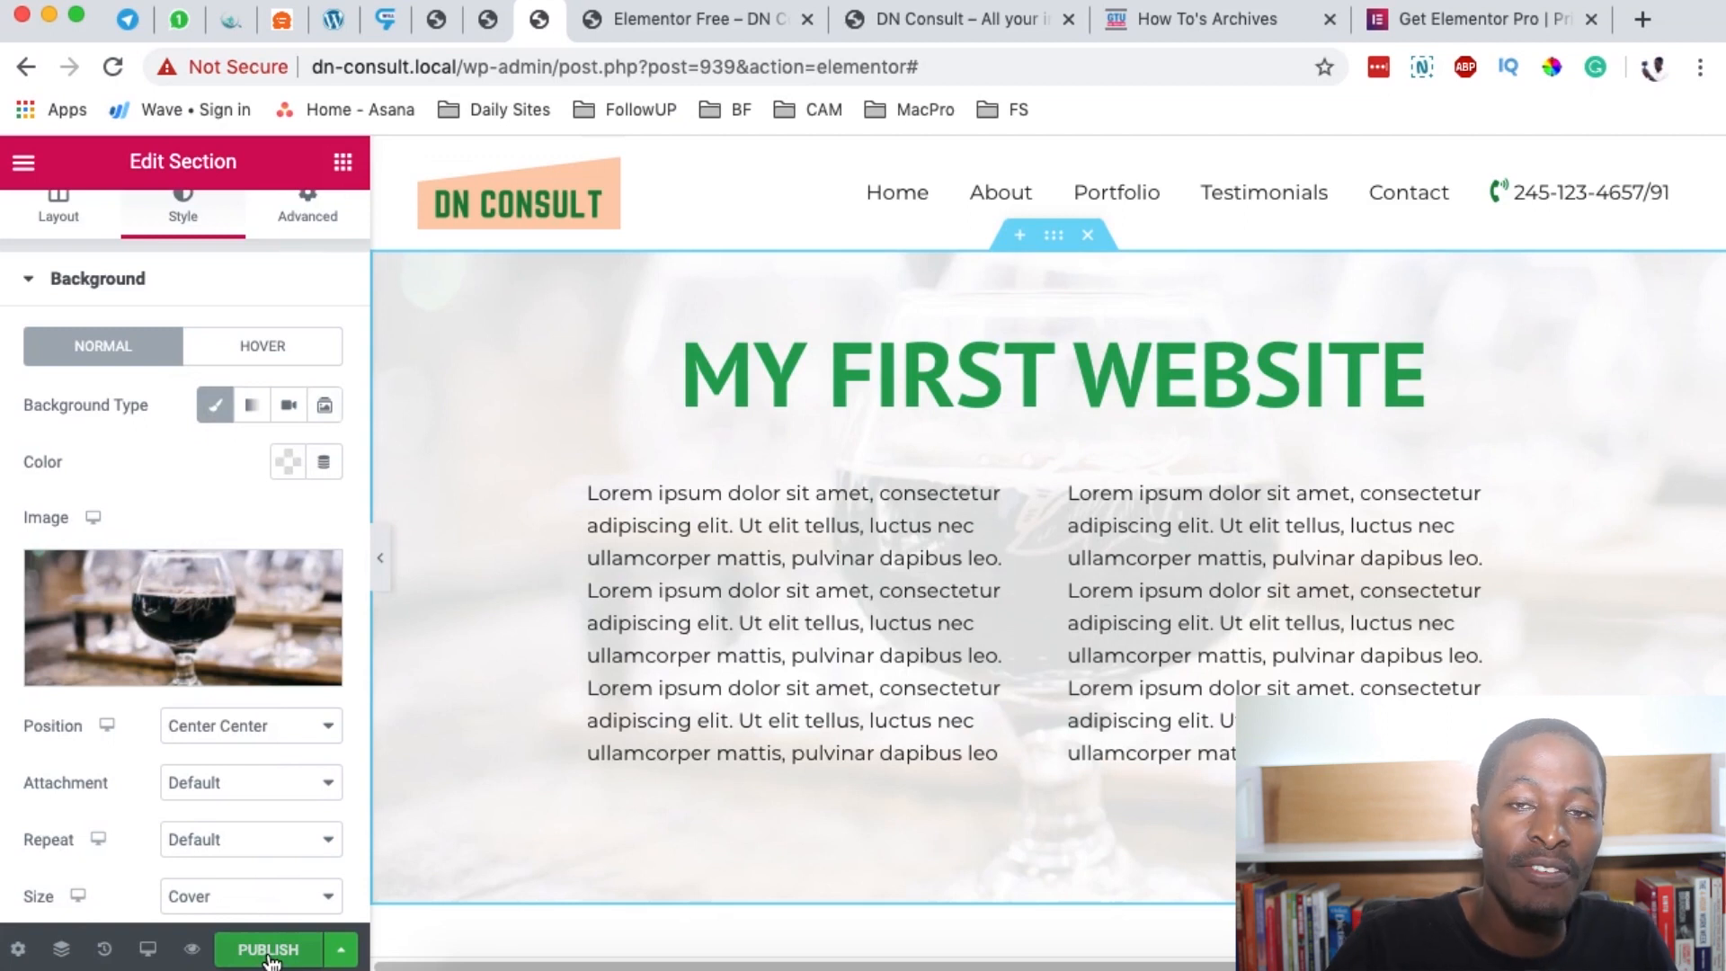
# Save the whole page to the template library under the name "1st temp".
pyautogui.click(340, 955)
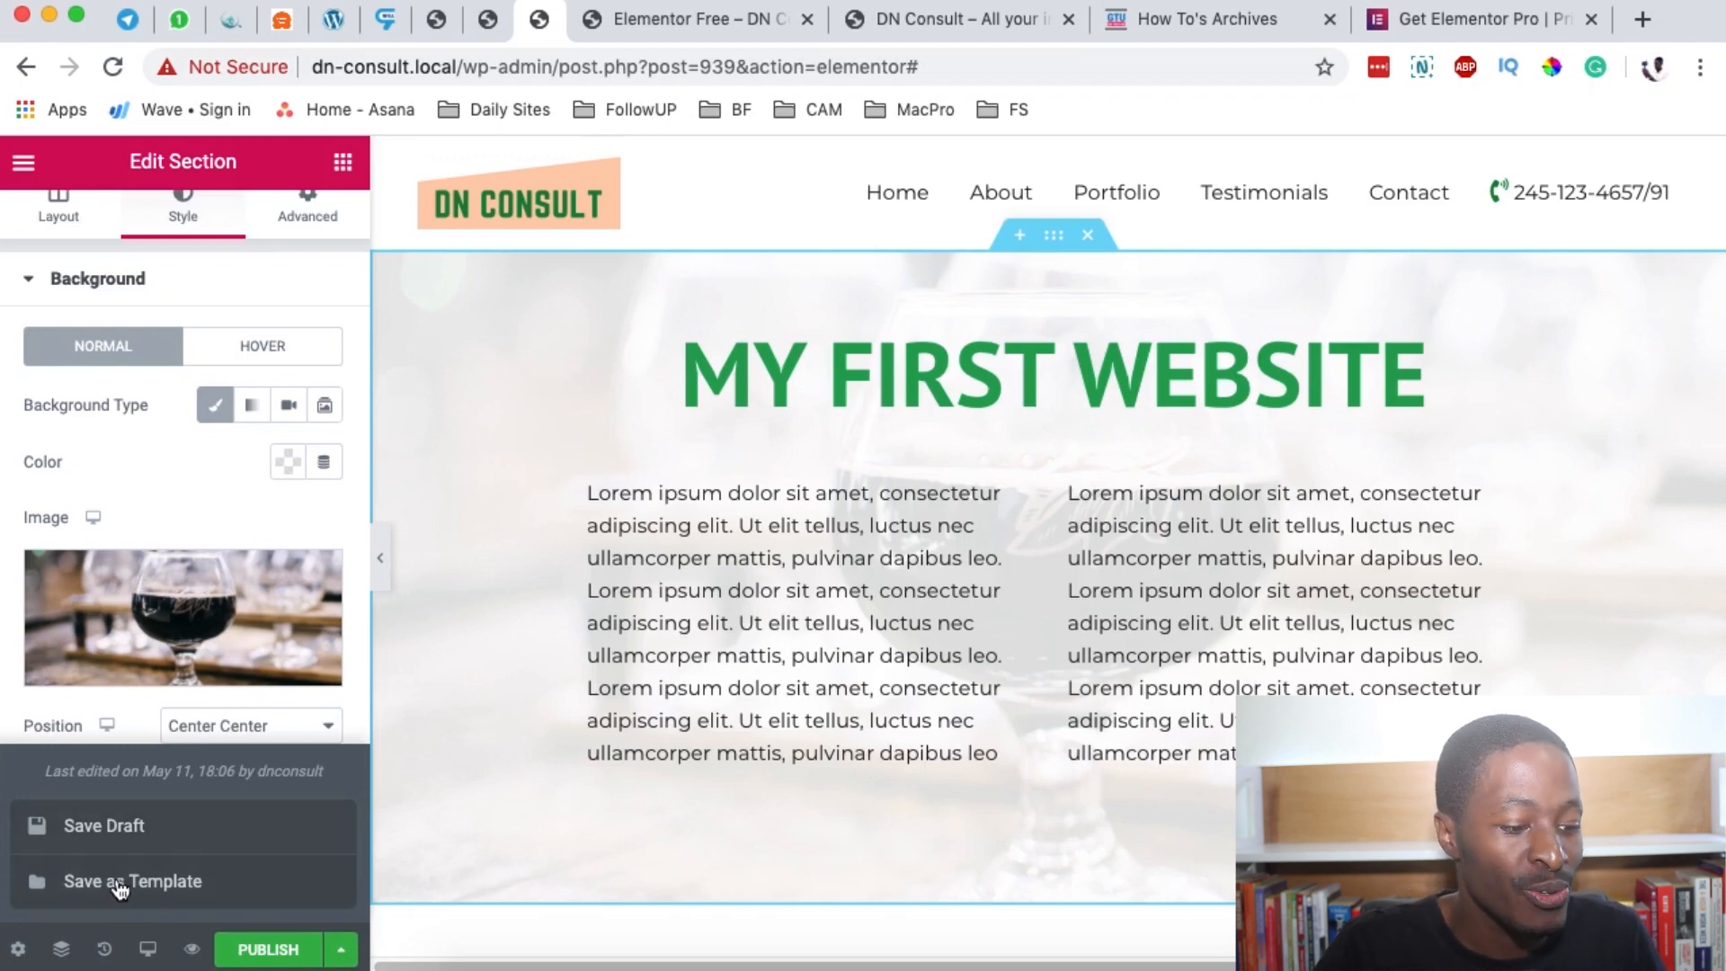
pyautogui.click(165, 886)
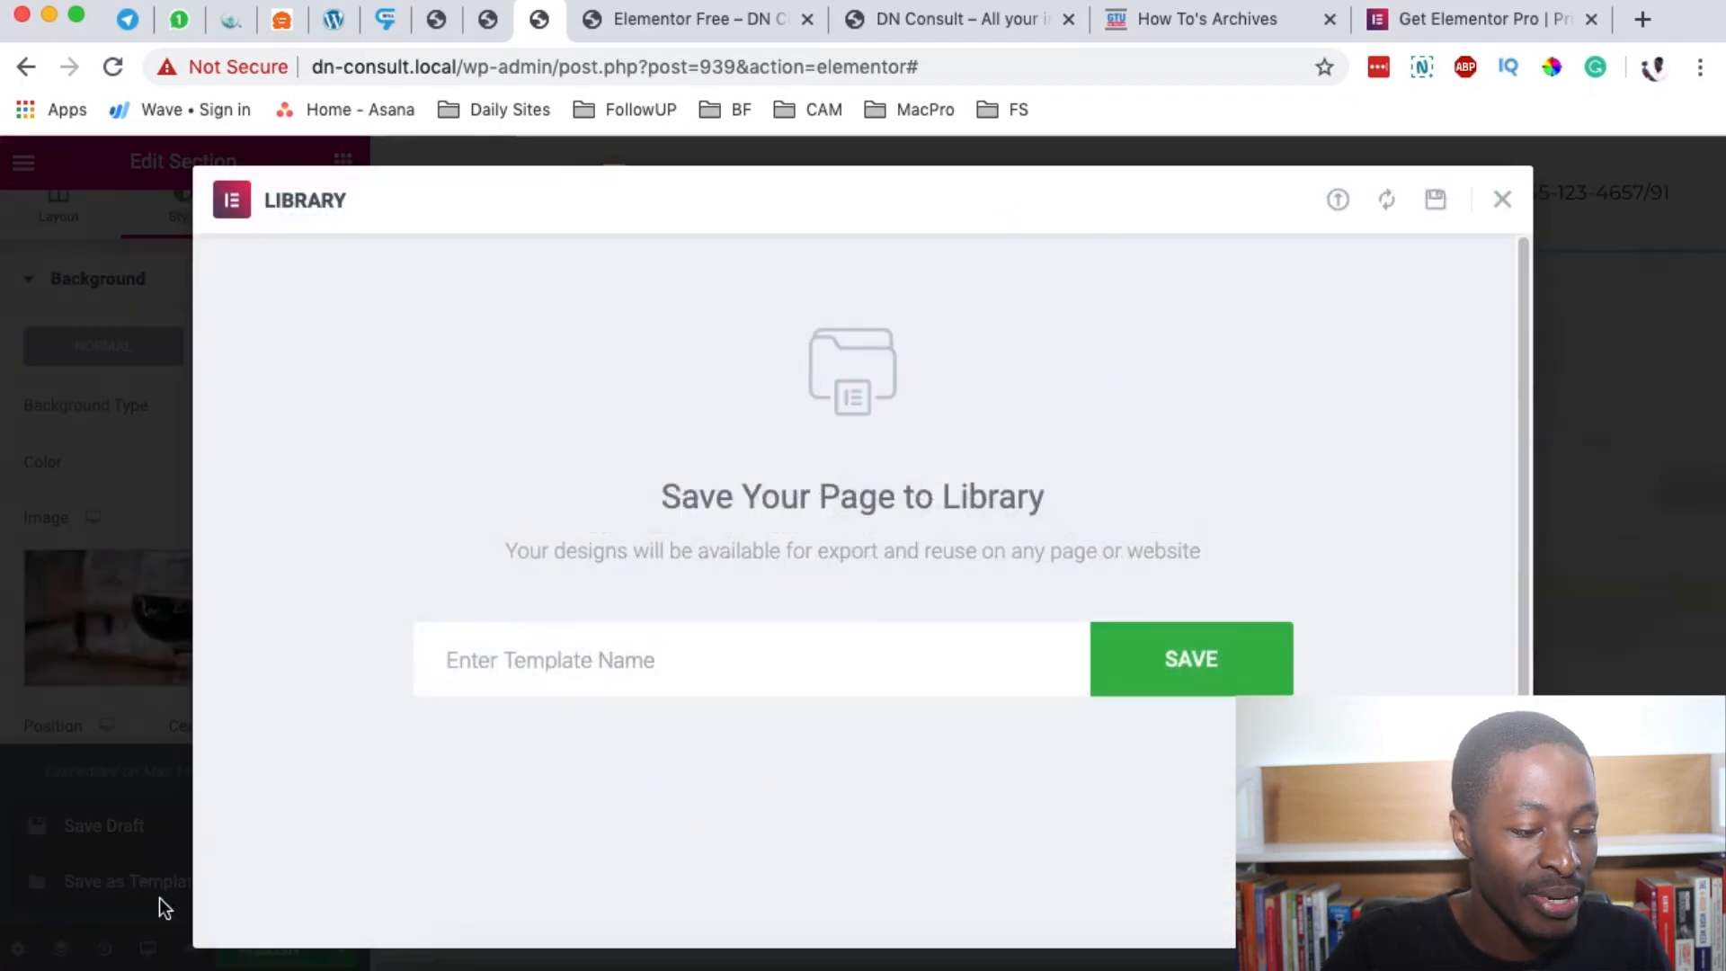
pyautogui.click(521, 666)
pyautogui.write('1')
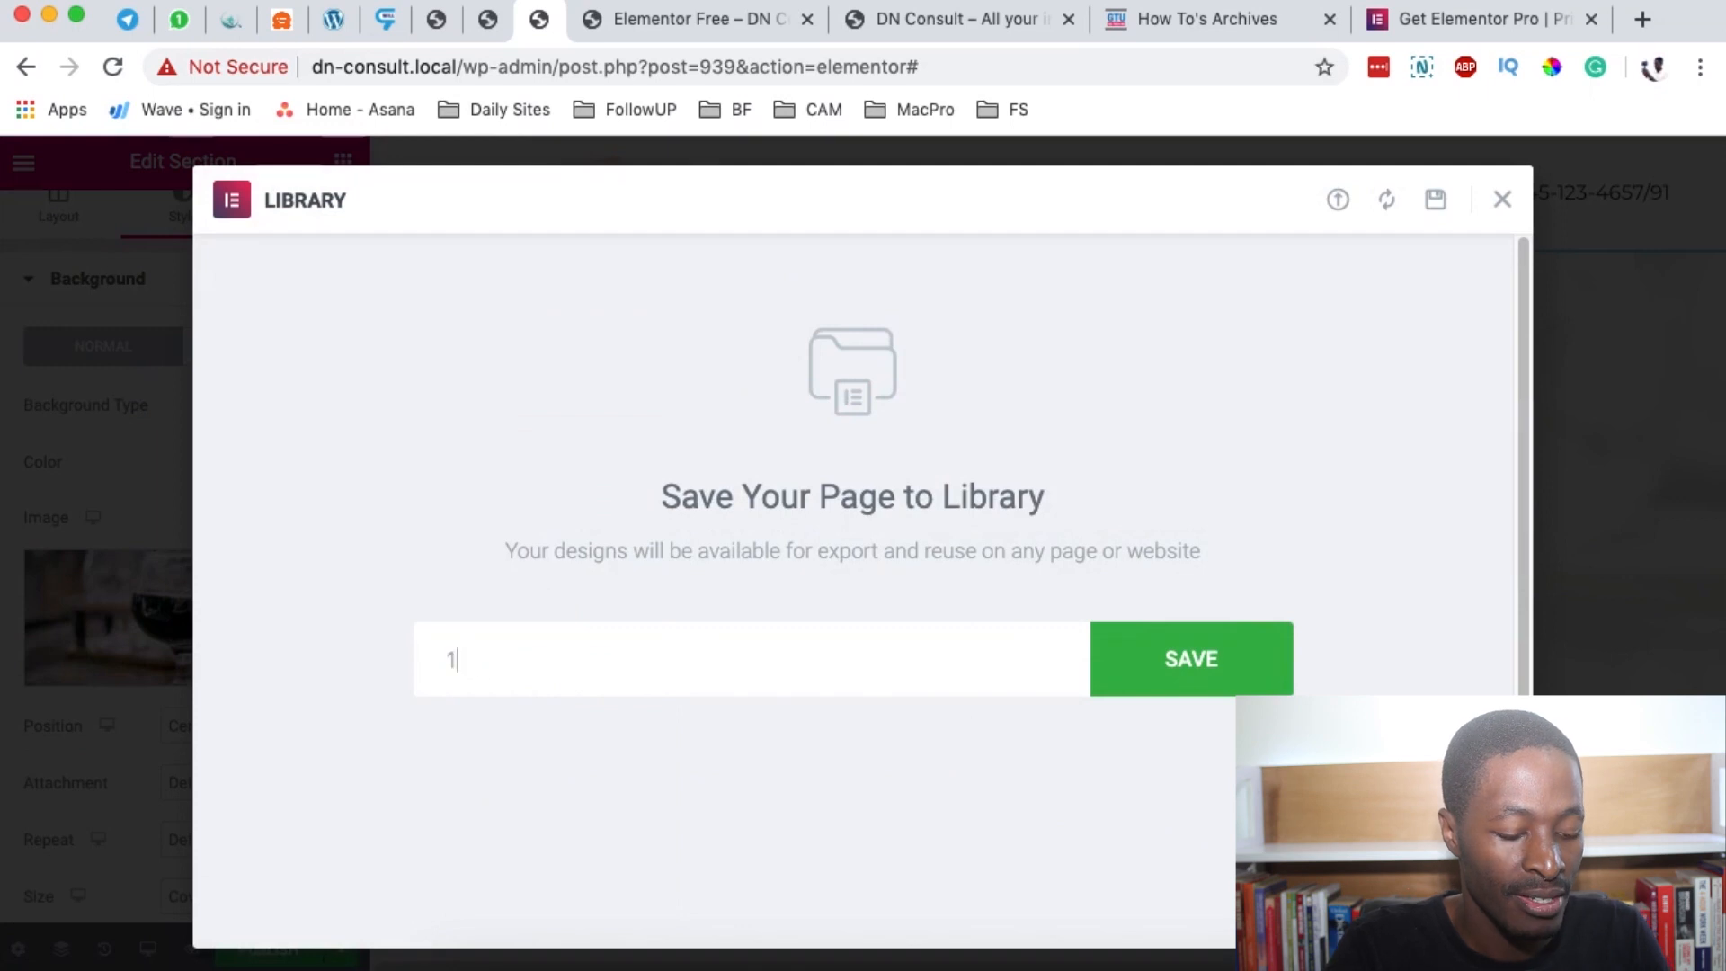
pyautogui.write('st temp')
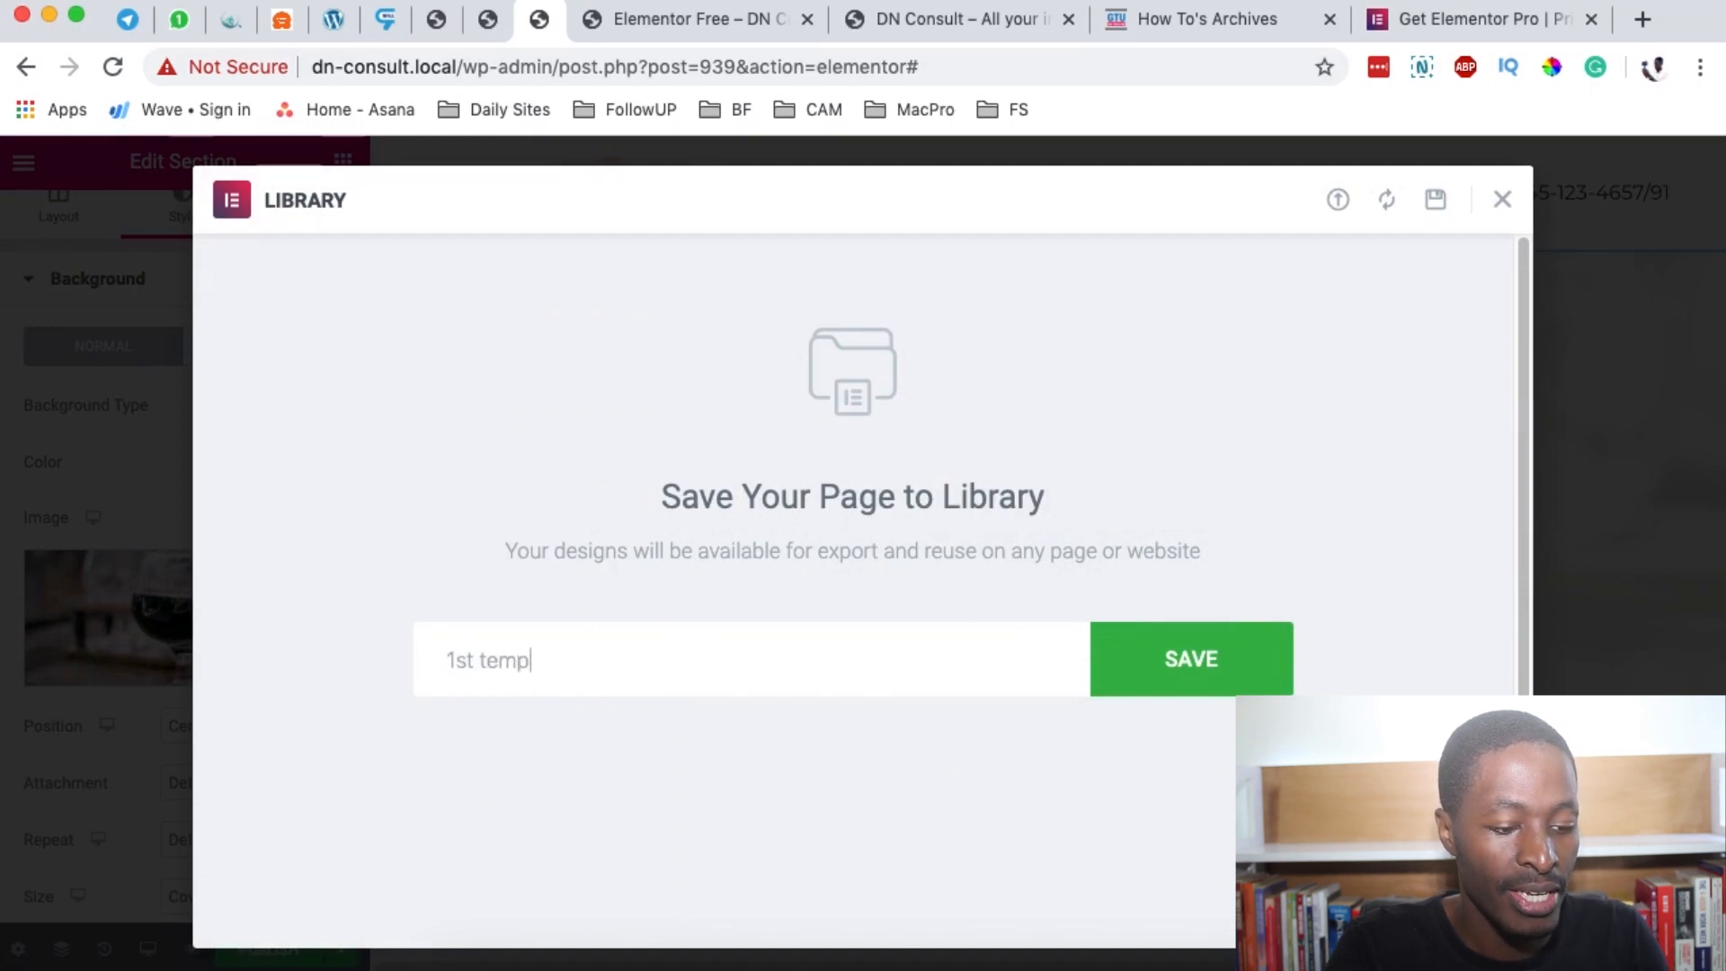
pyautogui.click(1152, 673)
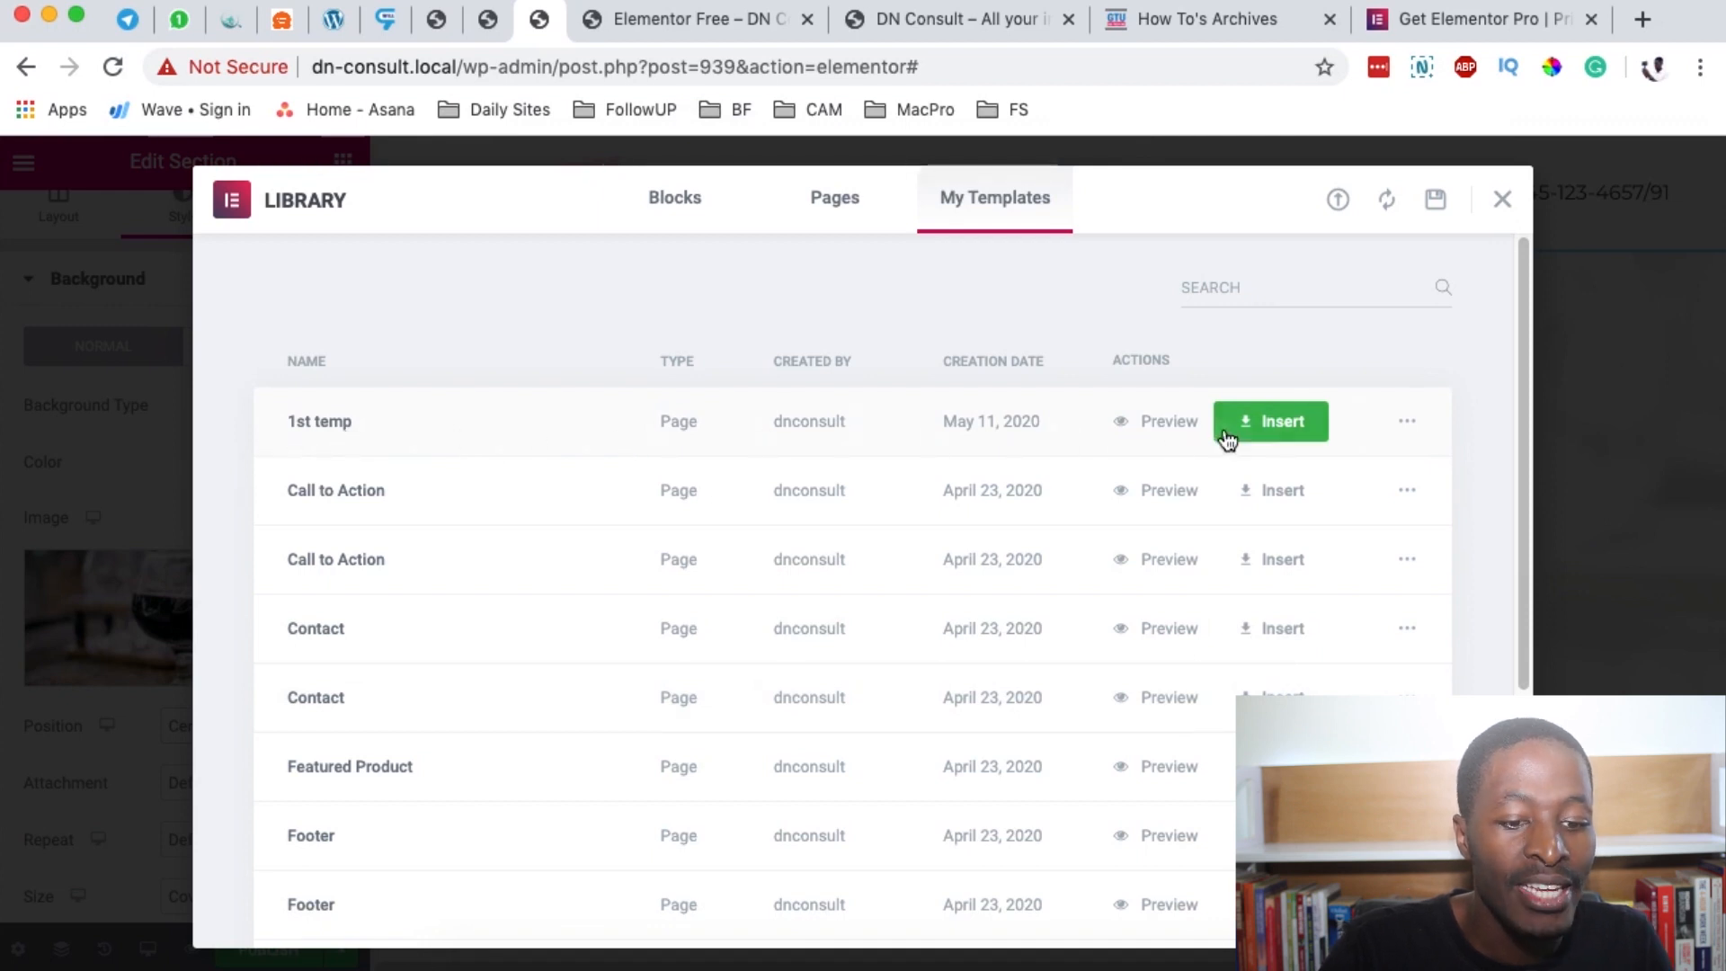
# Preview the saved "1st temp" template in a separate browser tab, and return to the page editor.
pyautogui.click(1158, 430)
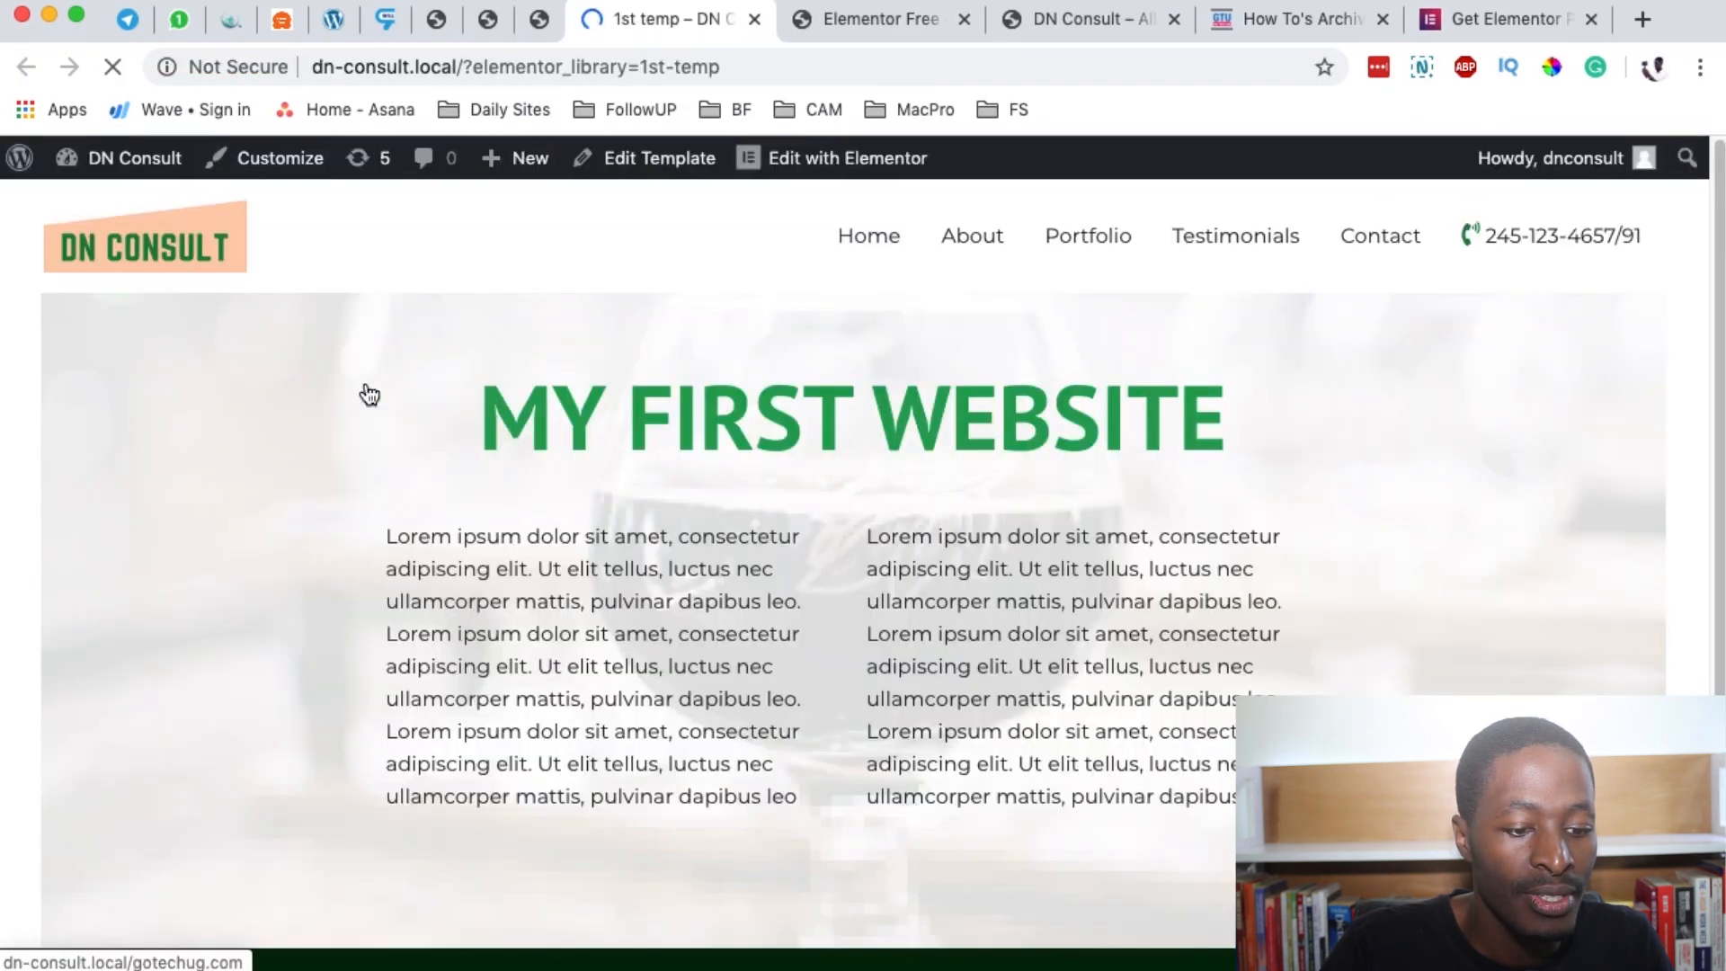
pyautogui.click(754, 19)
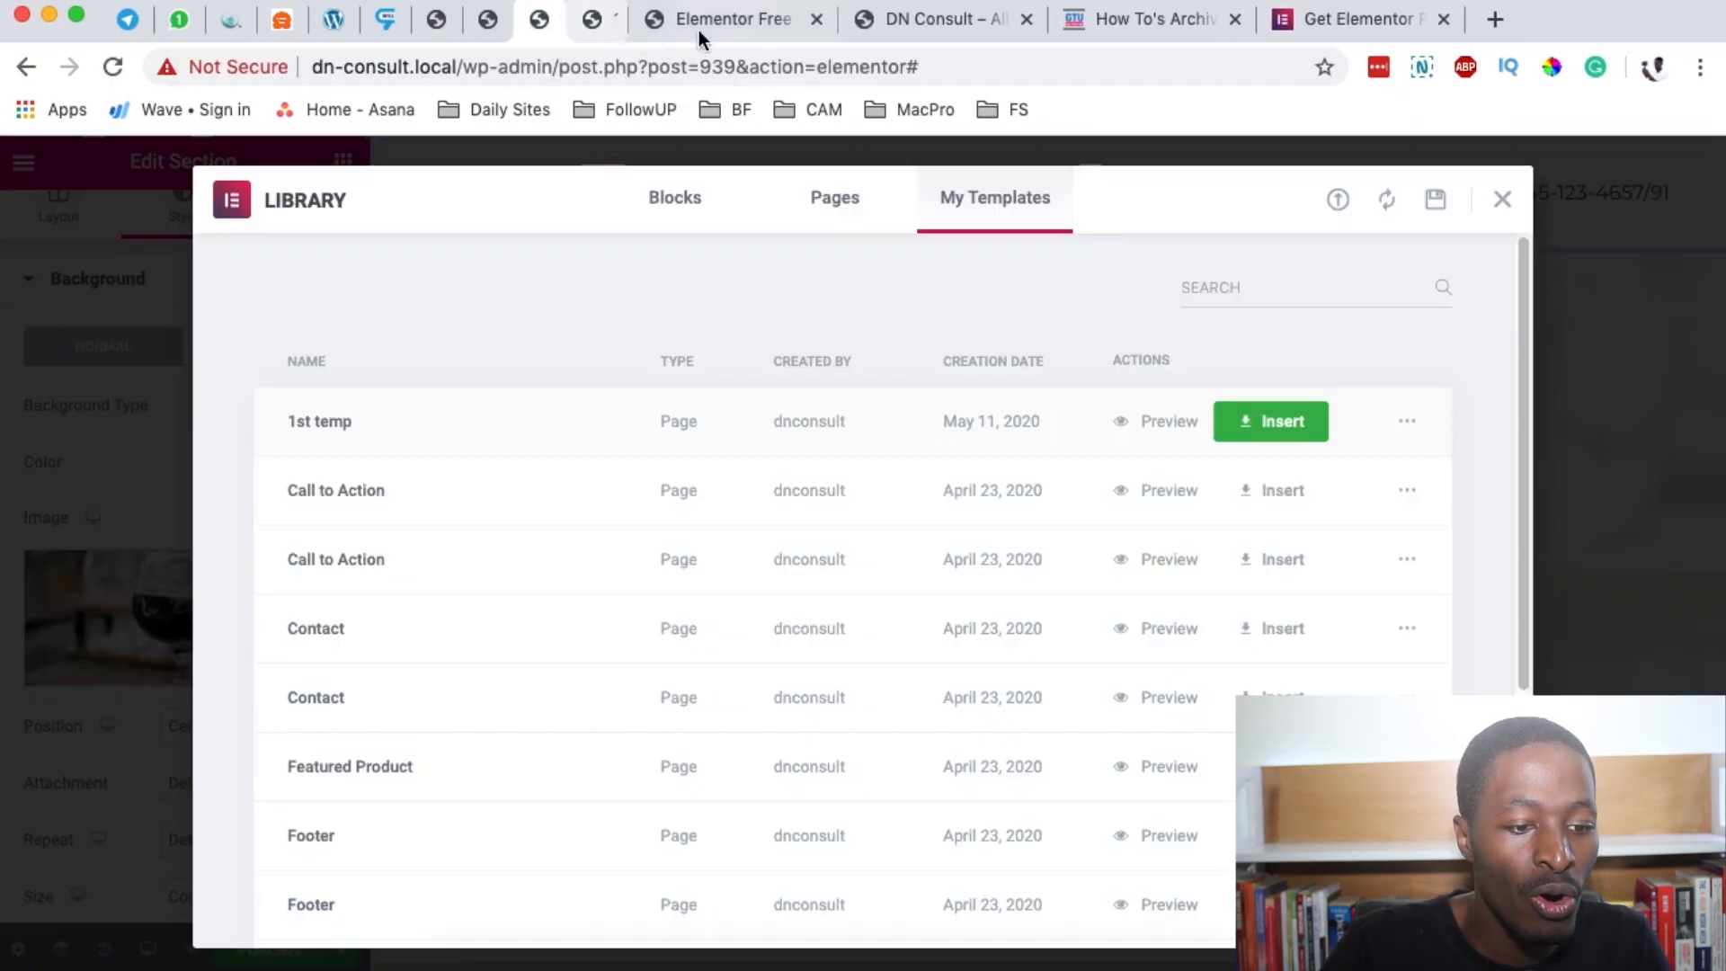
pyautogui.click(1269, 419)
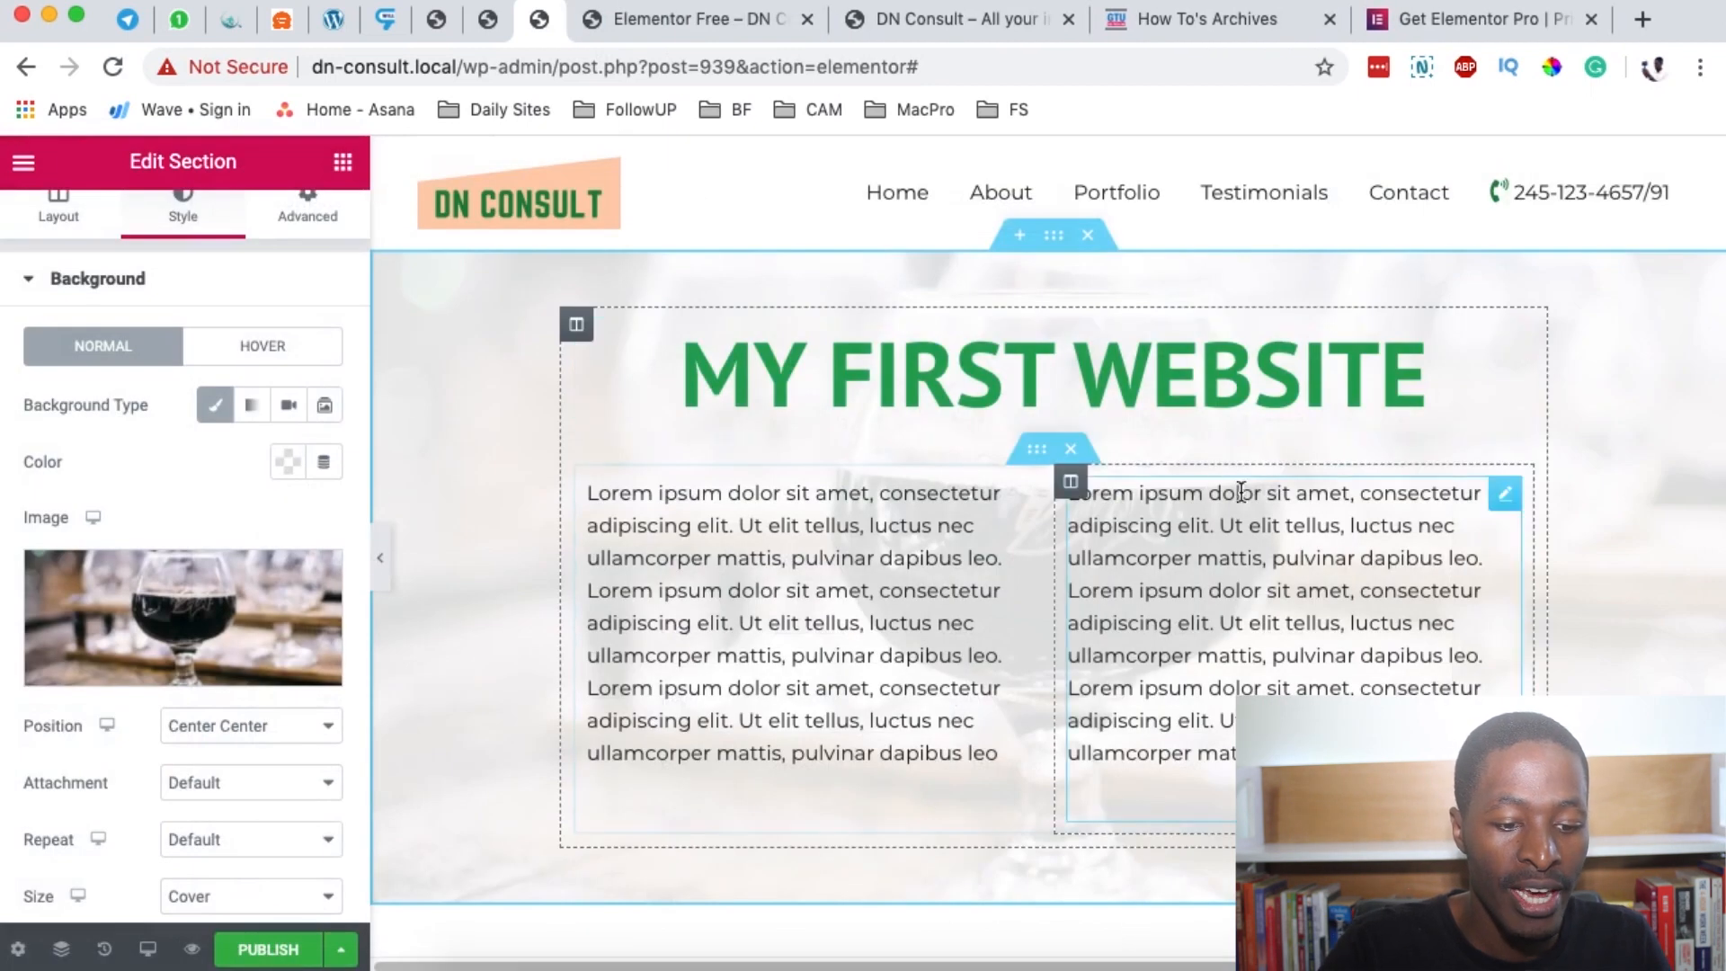
# Publish the page and open its WordPress edit screen in a new browser tab.
pyautogui.scroll(-1, 212, 875)
pyautogui.click(267, 953)
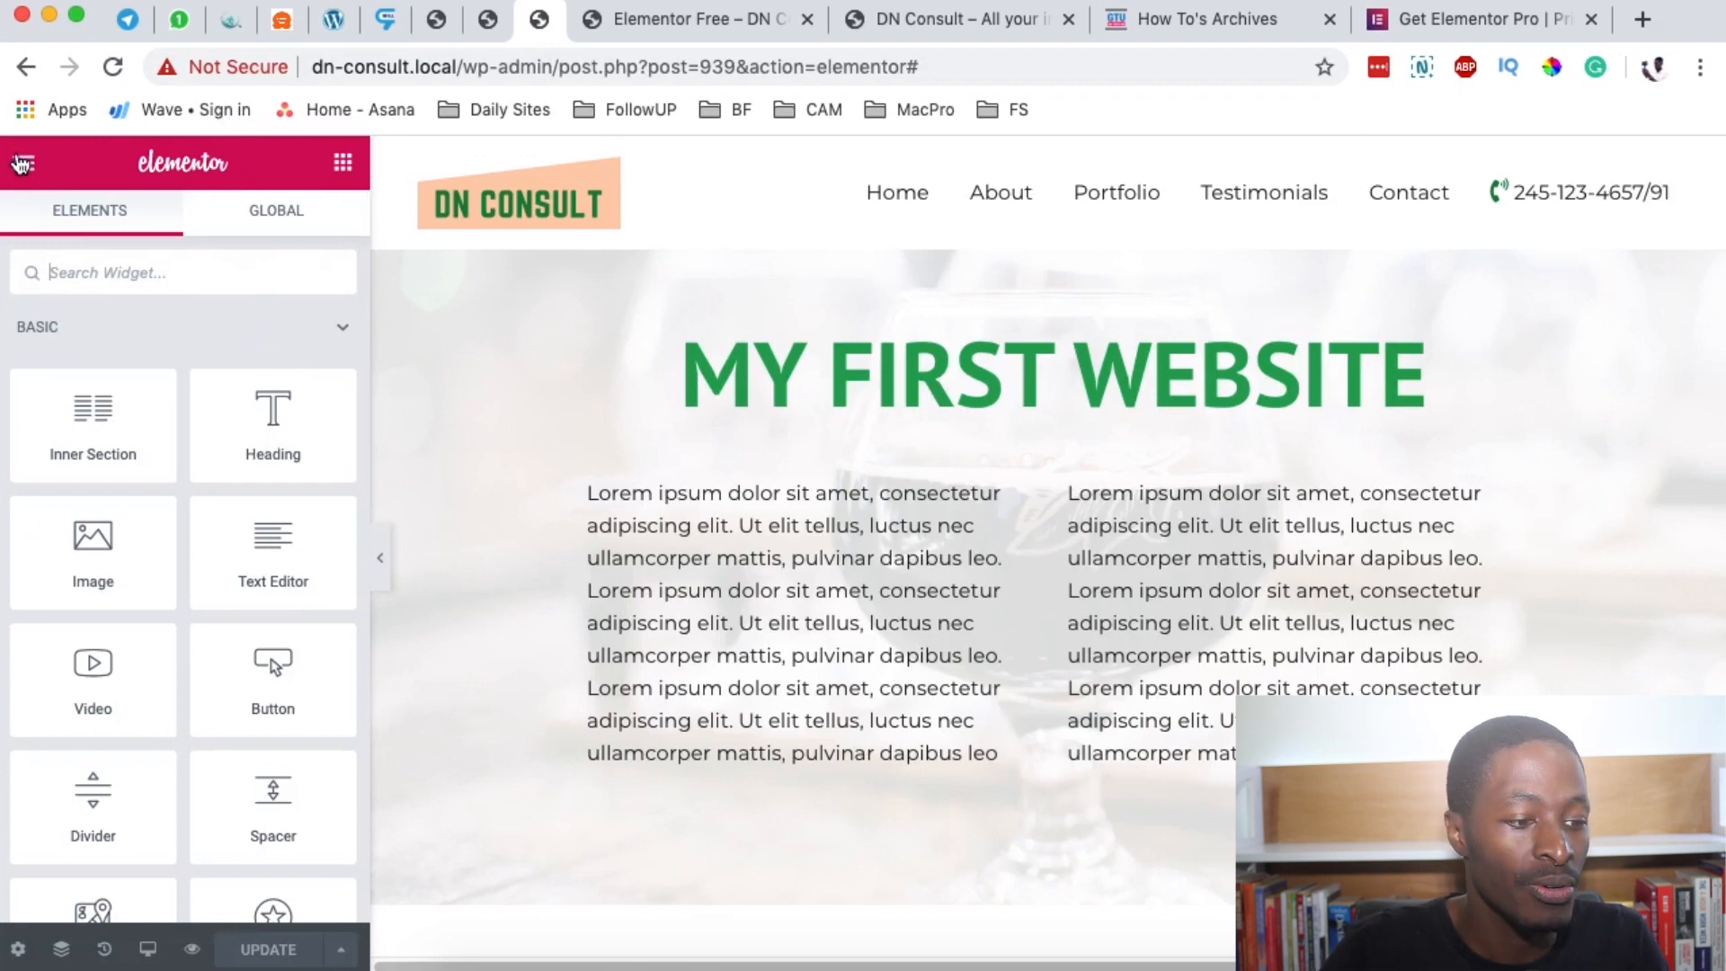
pyautogui.click(23, 167)
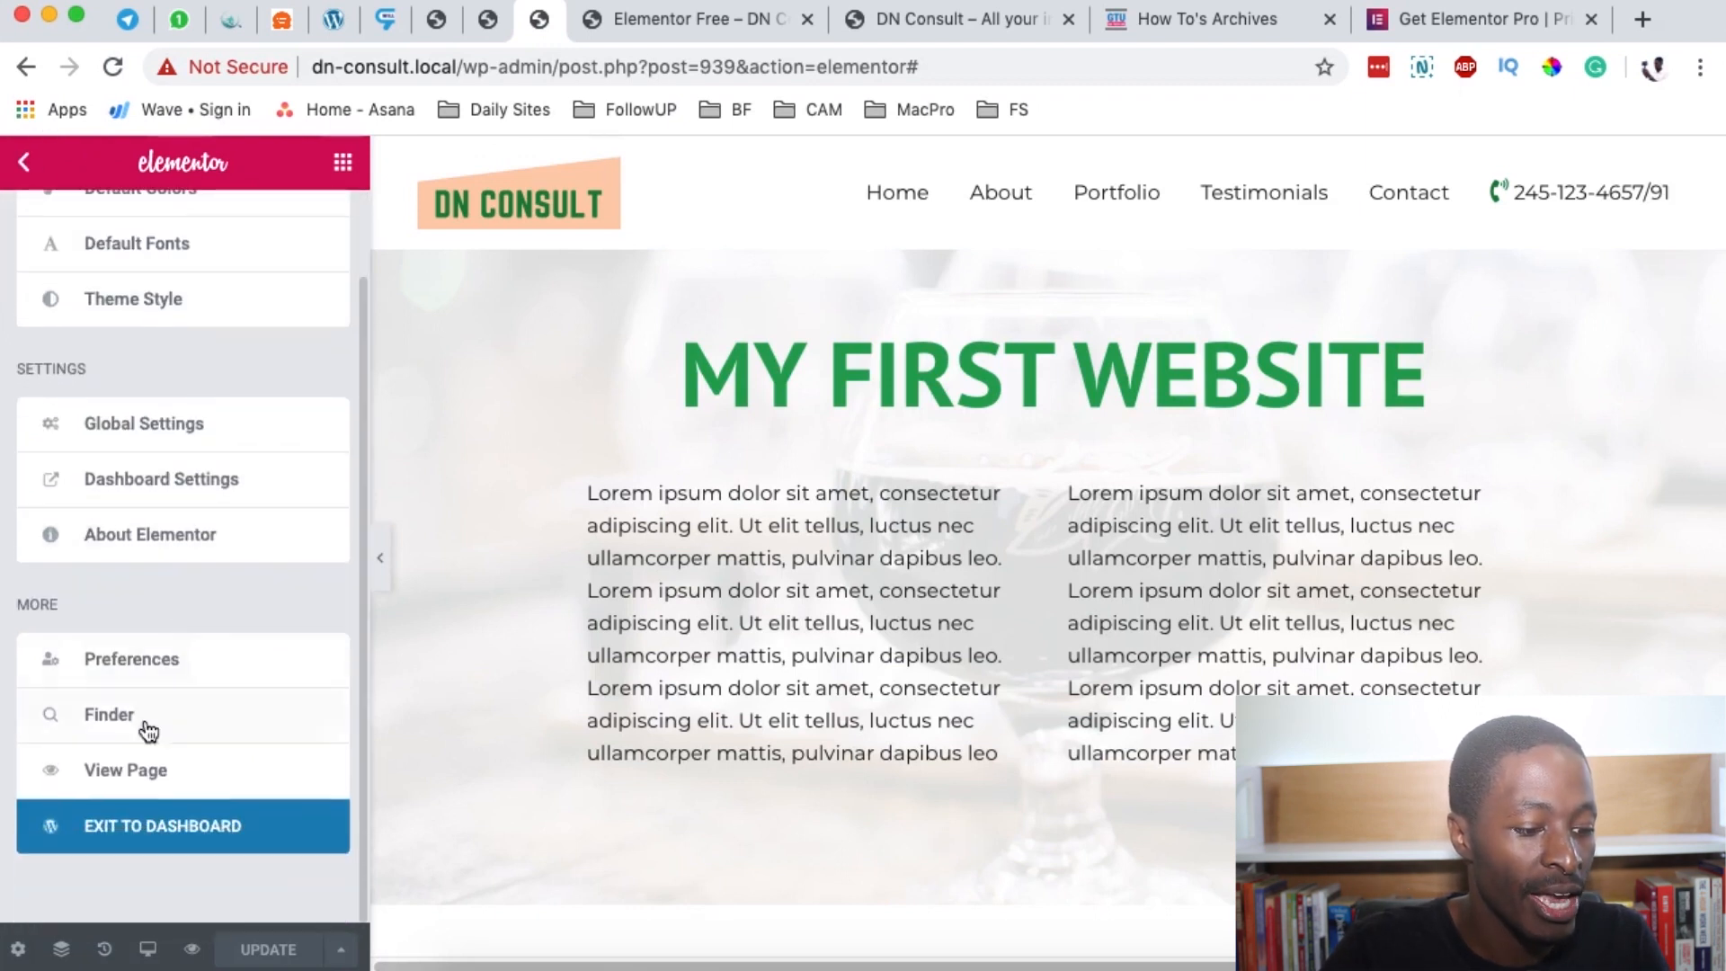
pyautogui.keyDown('super'); pyautogui.click(135, 836); pyautogui.keyUp('super')
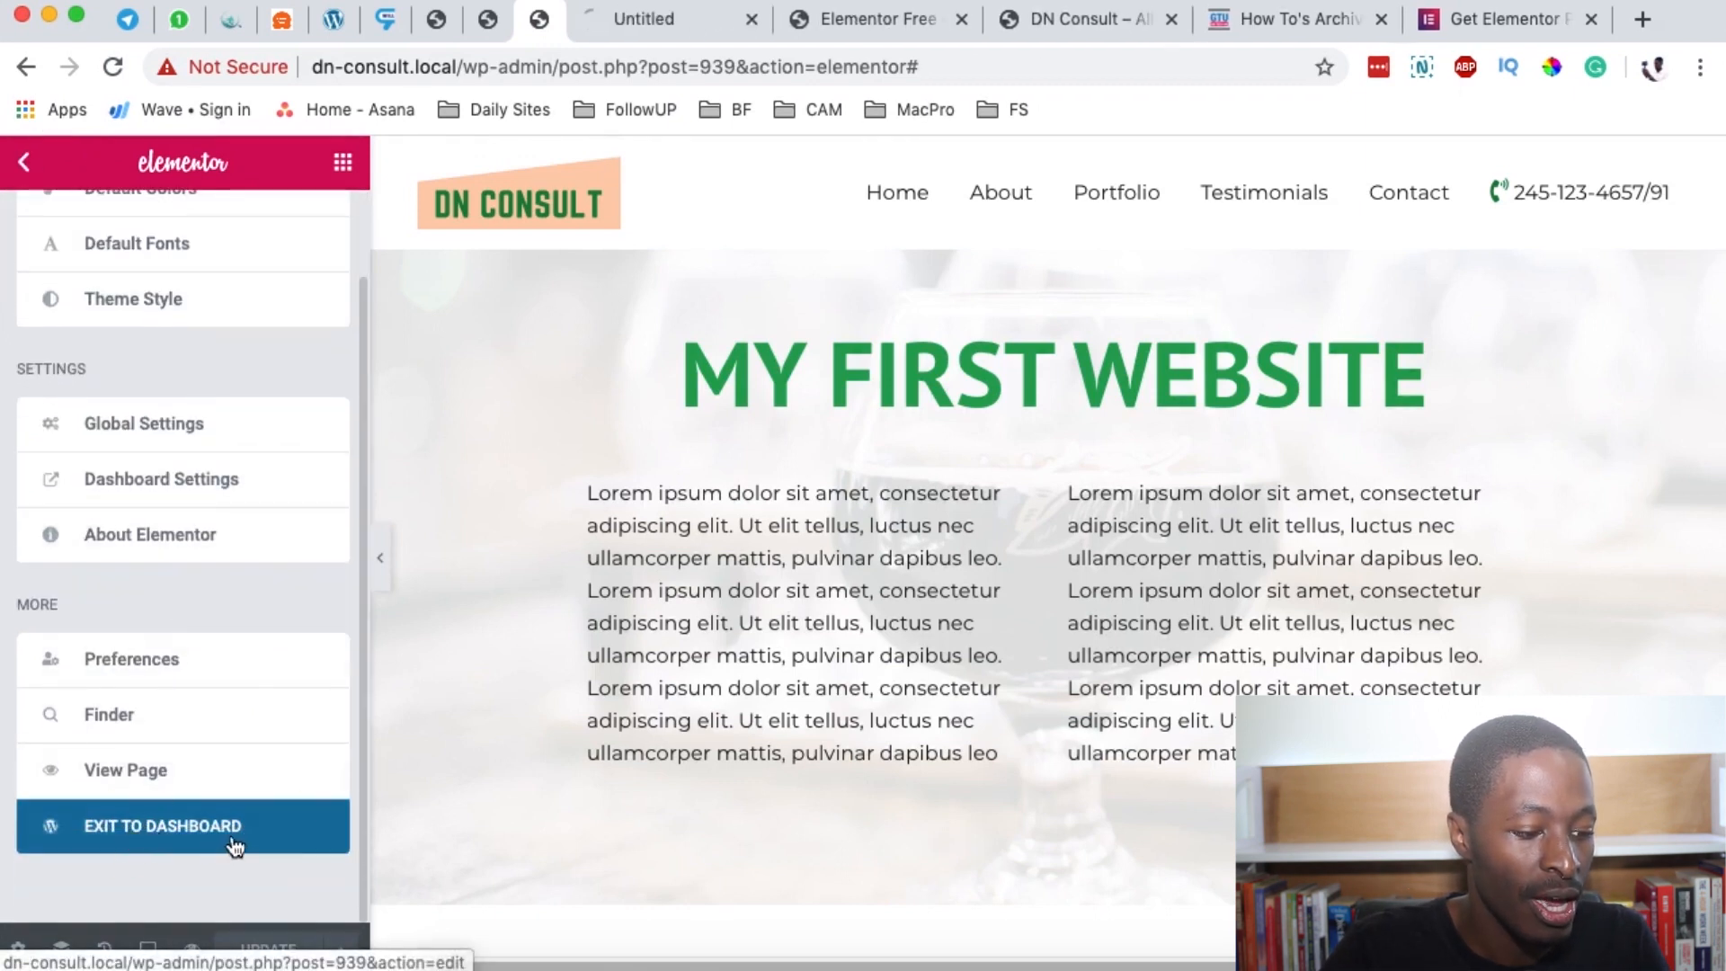
pyautogui.click(661, 16)
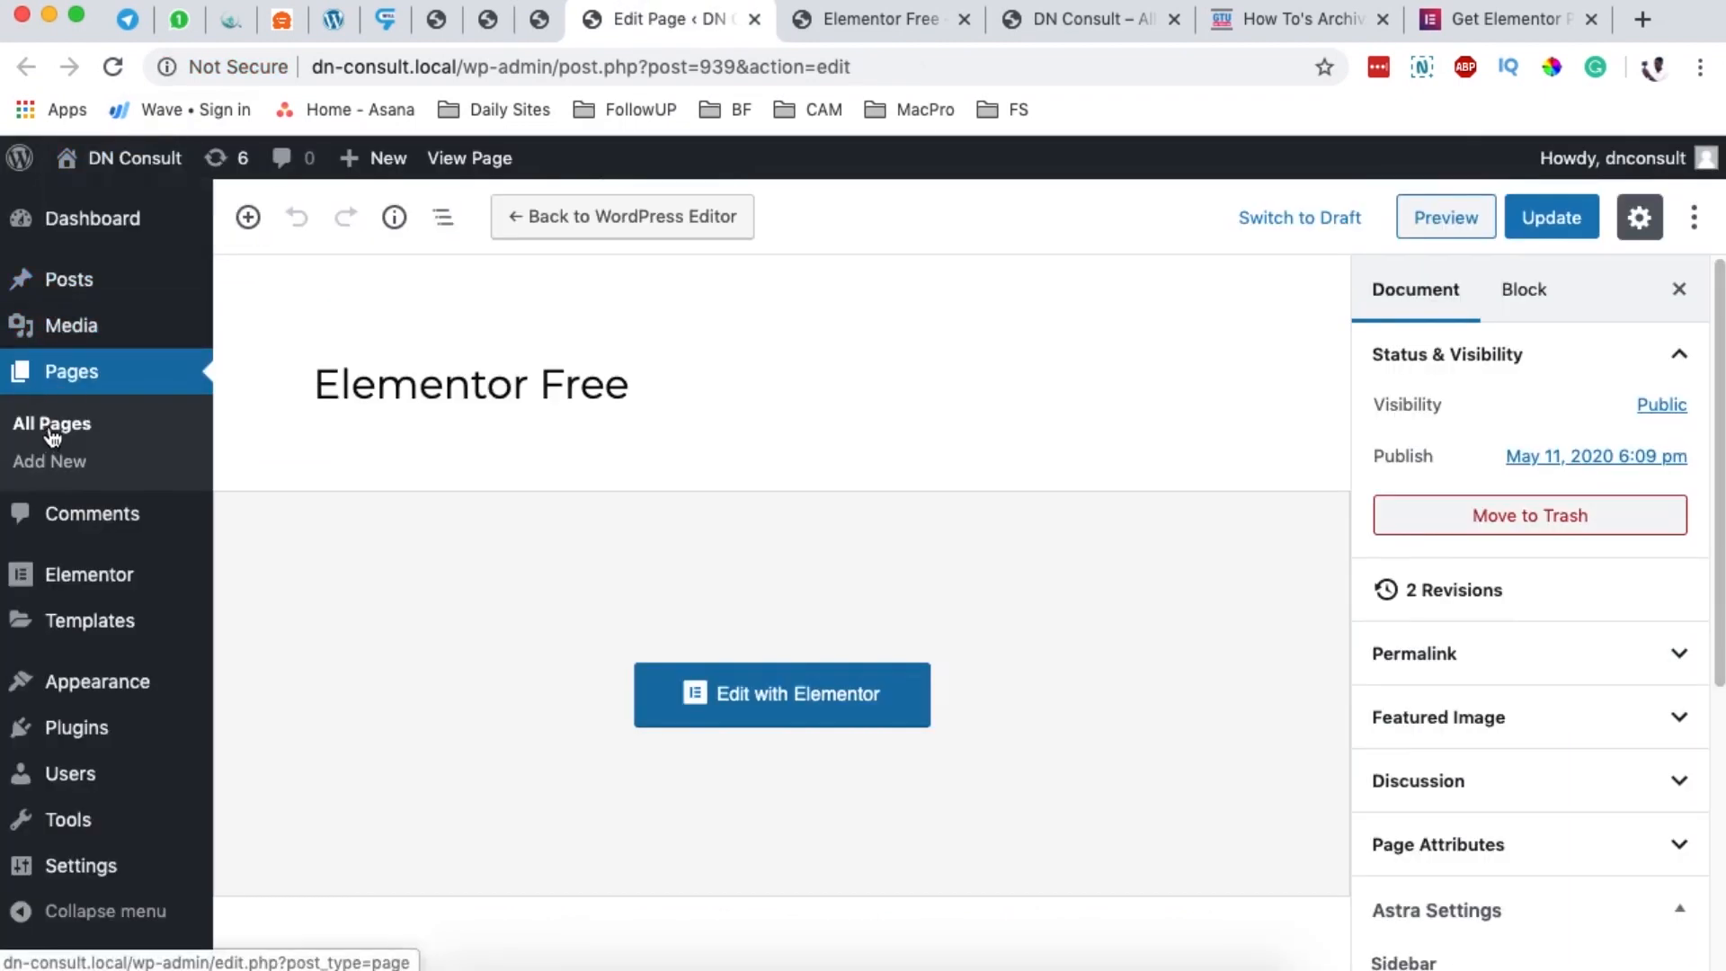
# Find the Elementor Free page in the list of all pages and view its published version and URL.
pyautogui.click(54, 436)
pyautogui.click(269, 469)
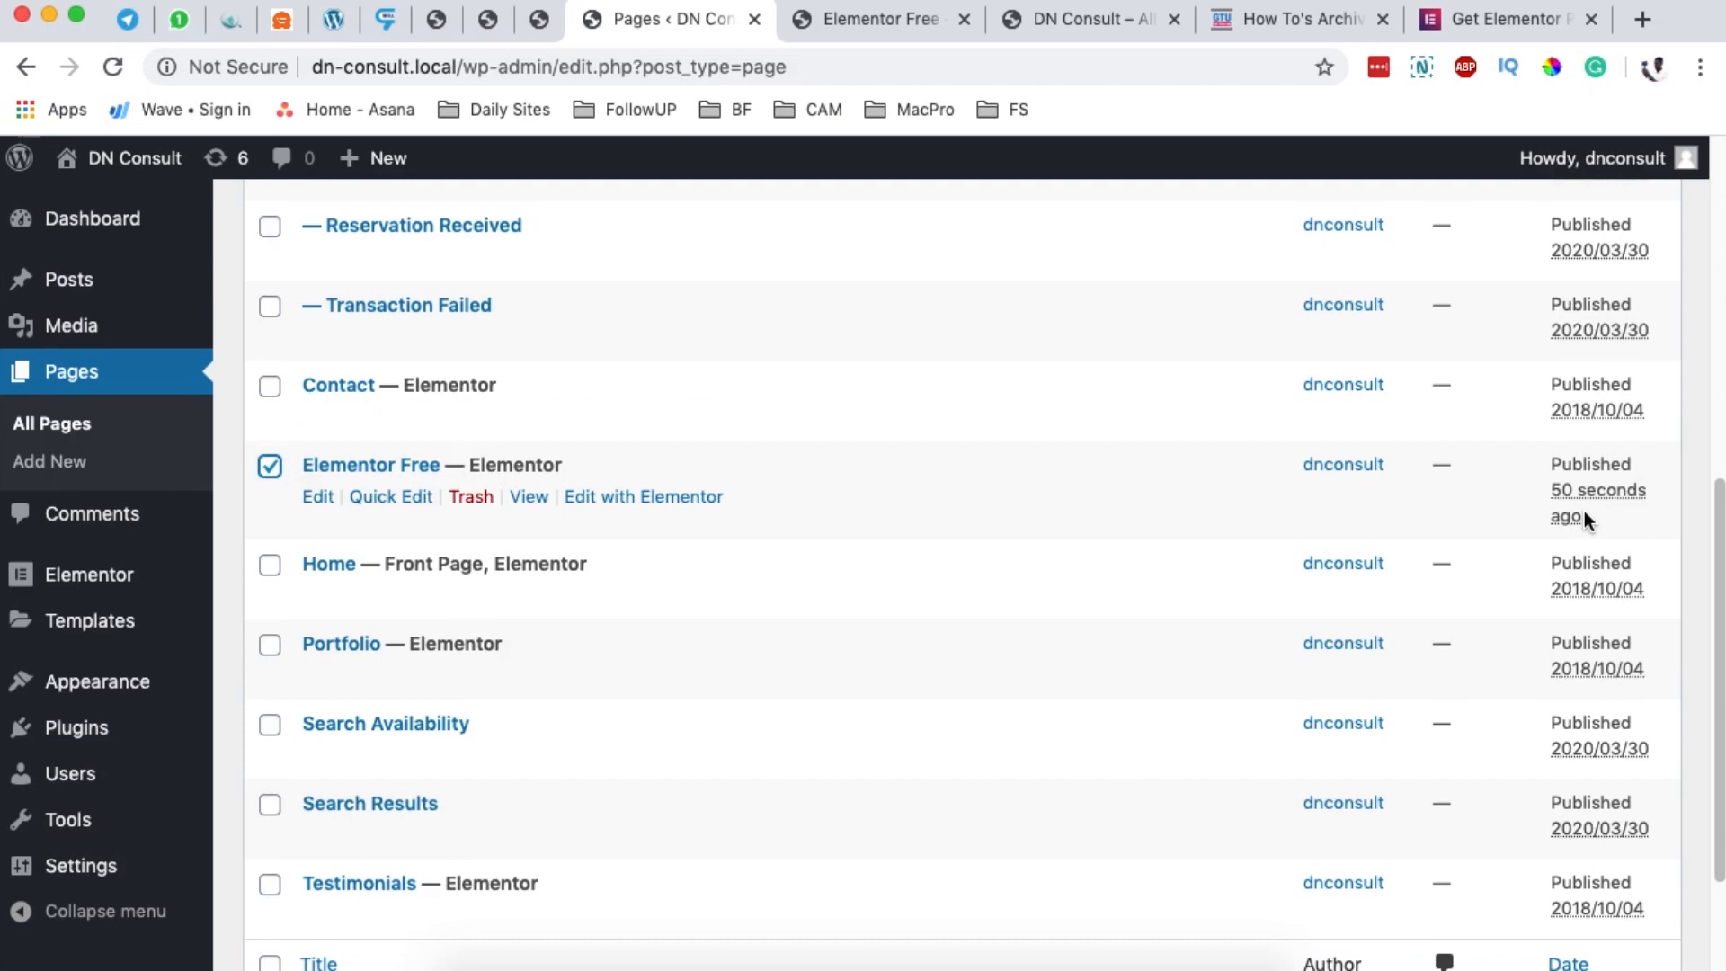
pyautogui.keyDown('super'); pyautogui.click(529, 496); pyautogui.keyUp('super')
pyautogui.click(827, 19)
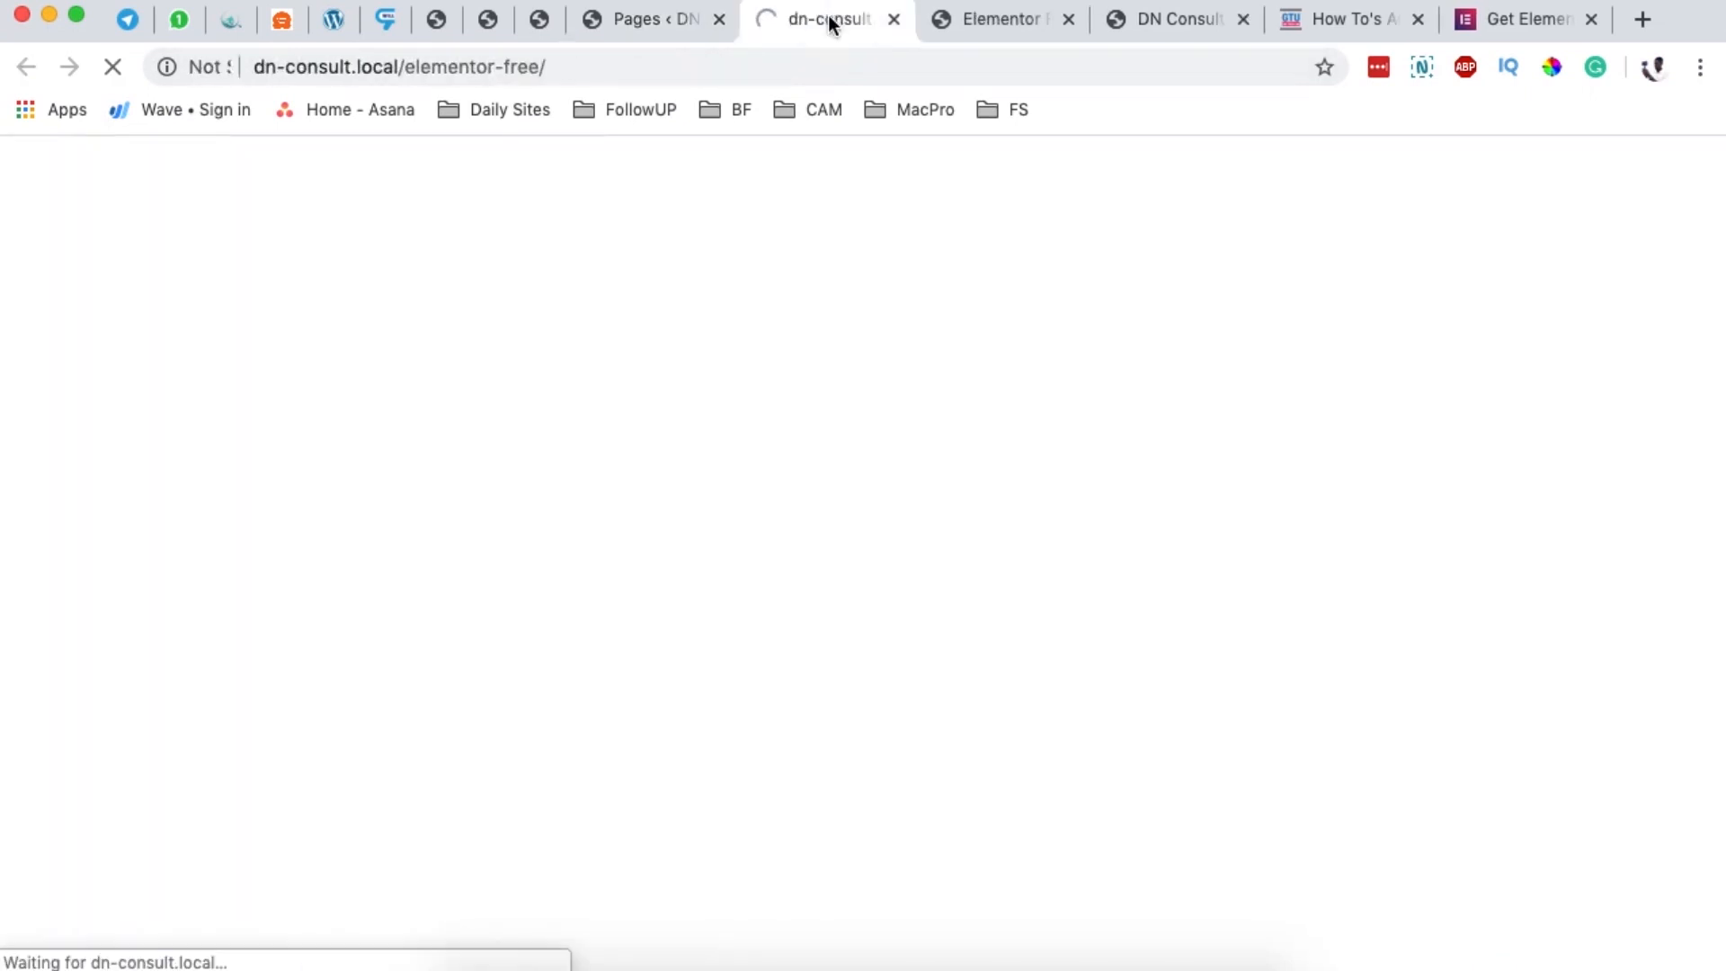
pyautogui.moveTo(462, 67); pyautogui.dragTo(659, 65)
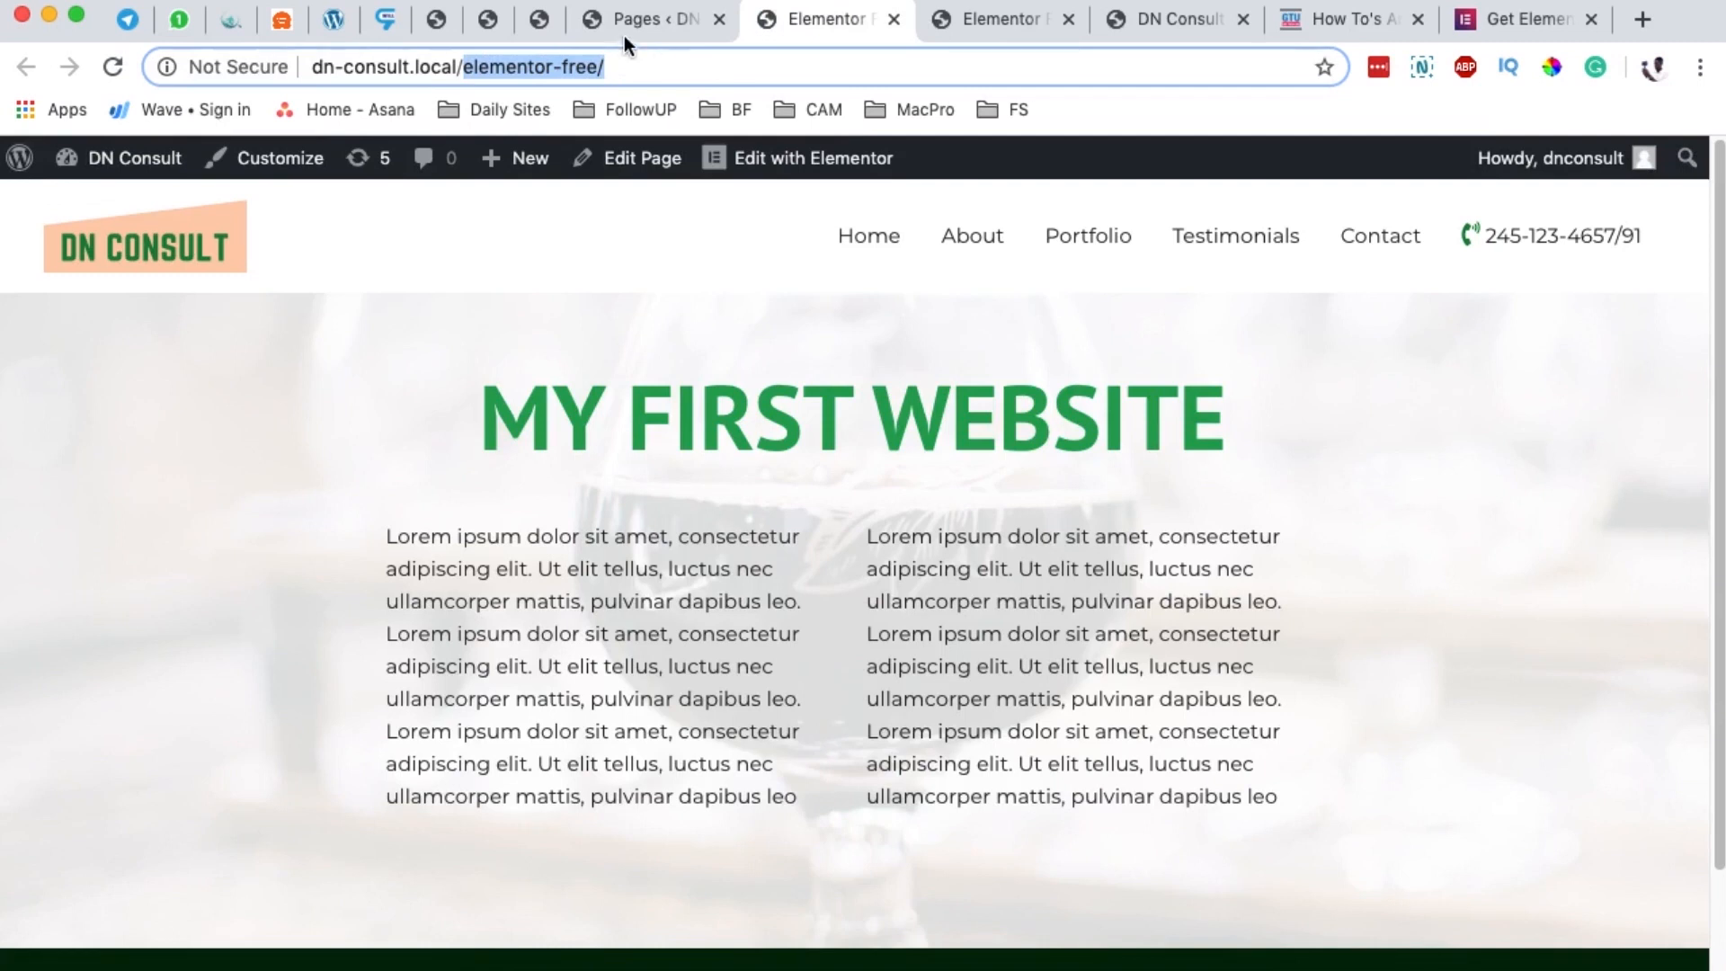
pyautogui.press('super+w')
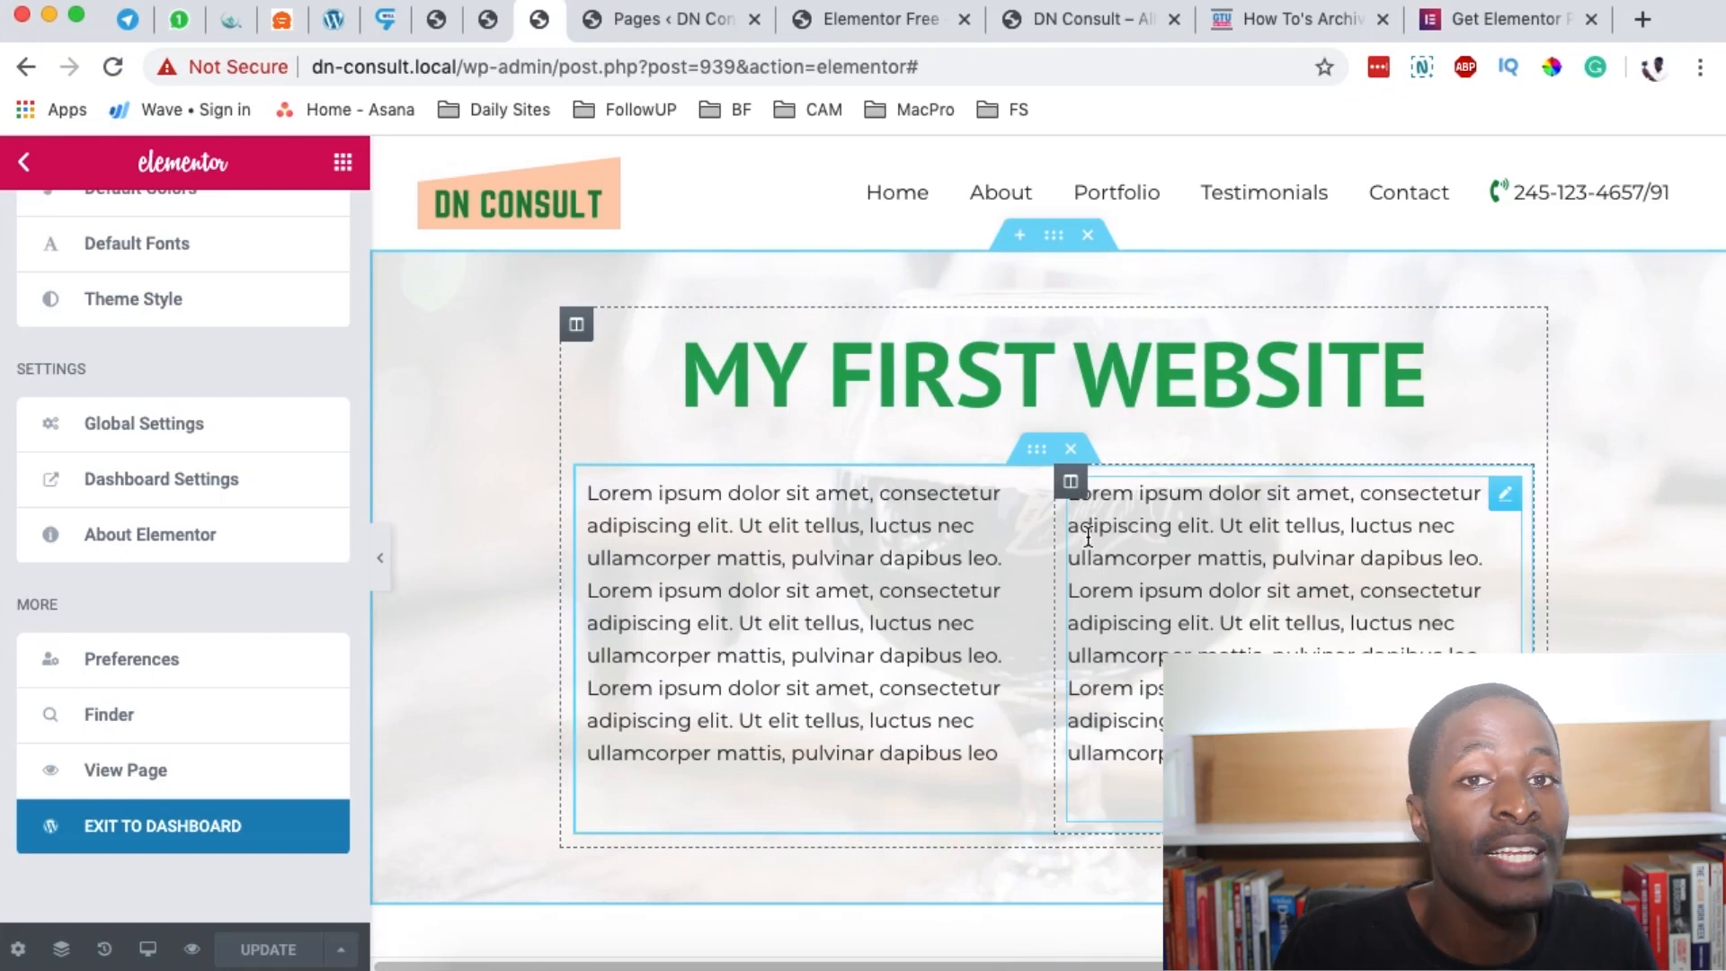
# Insert the "1st temp" template below the existing section, importing its document settings as well.
pyautogui.scroll(-6, 1067, 531)
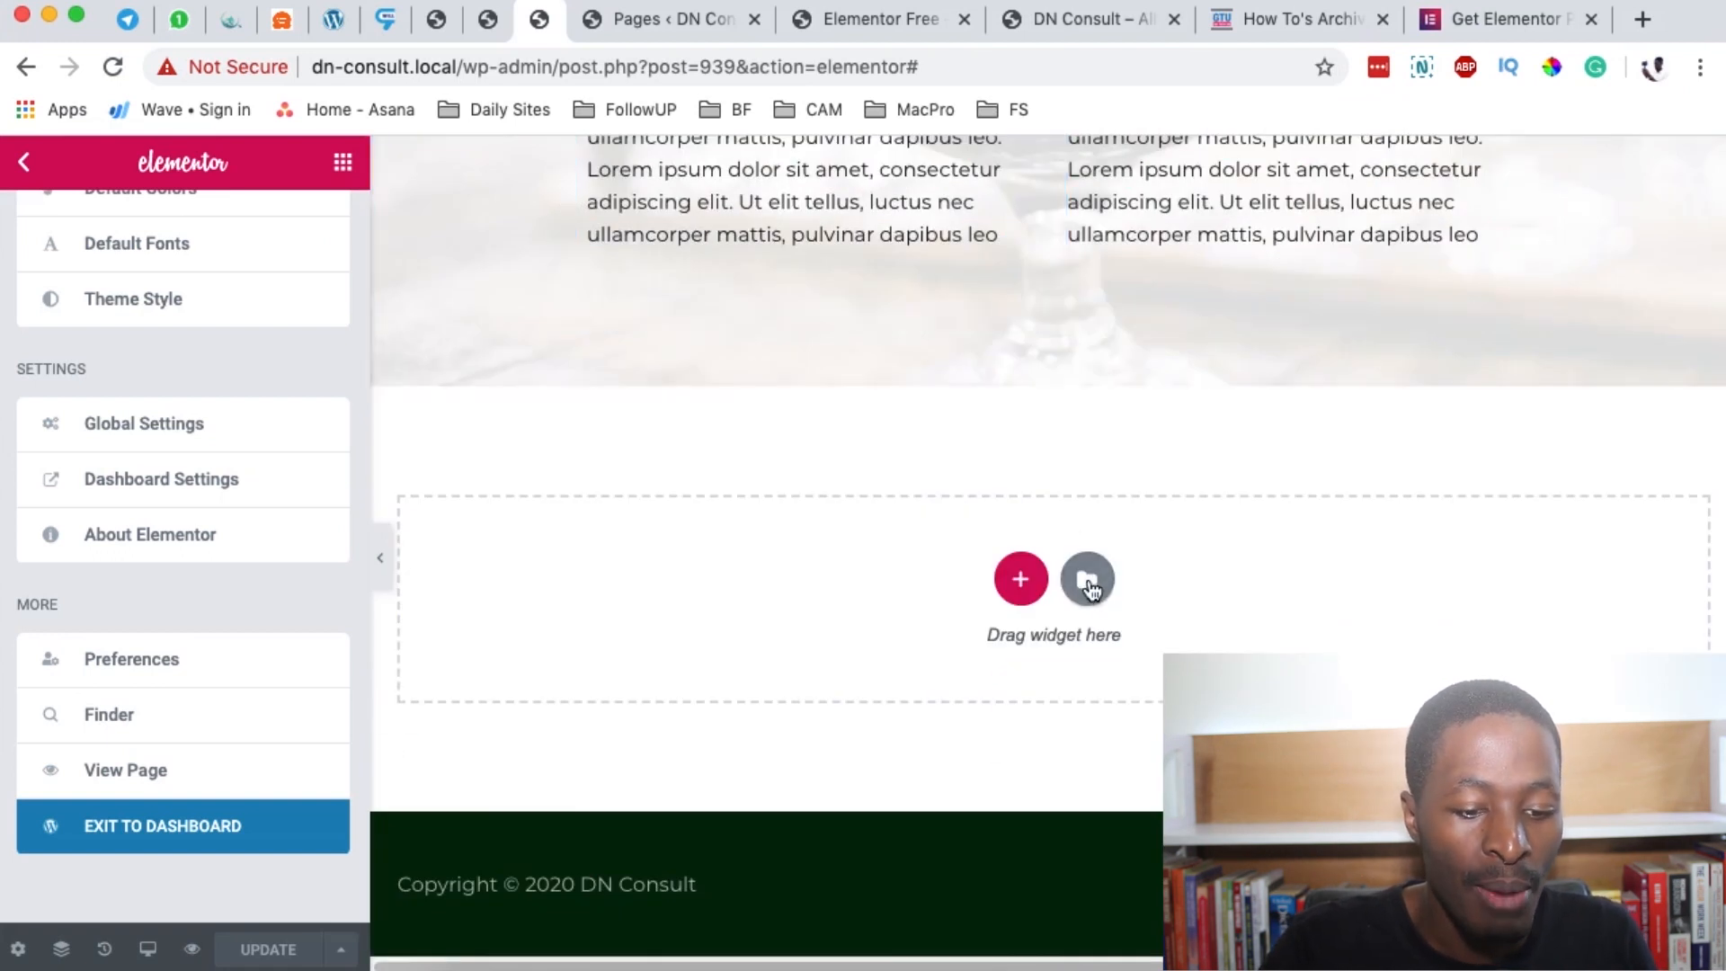
pyautogui.click(1088, 582)
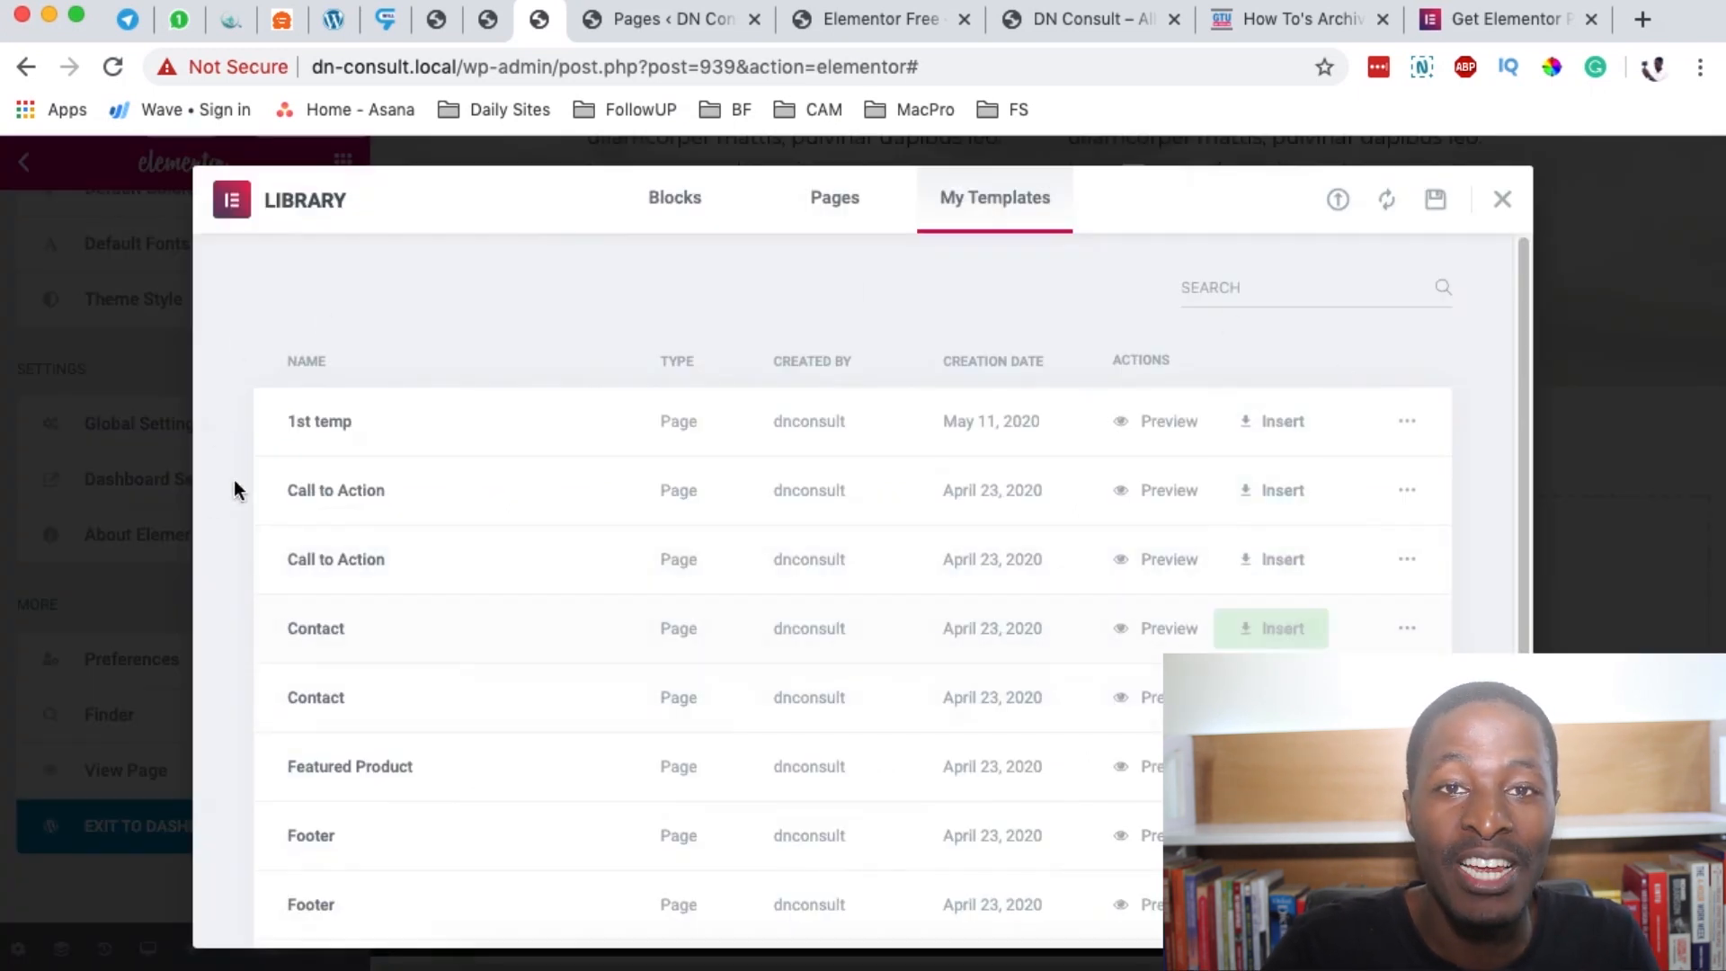
pyautogui.click(1268, 427)
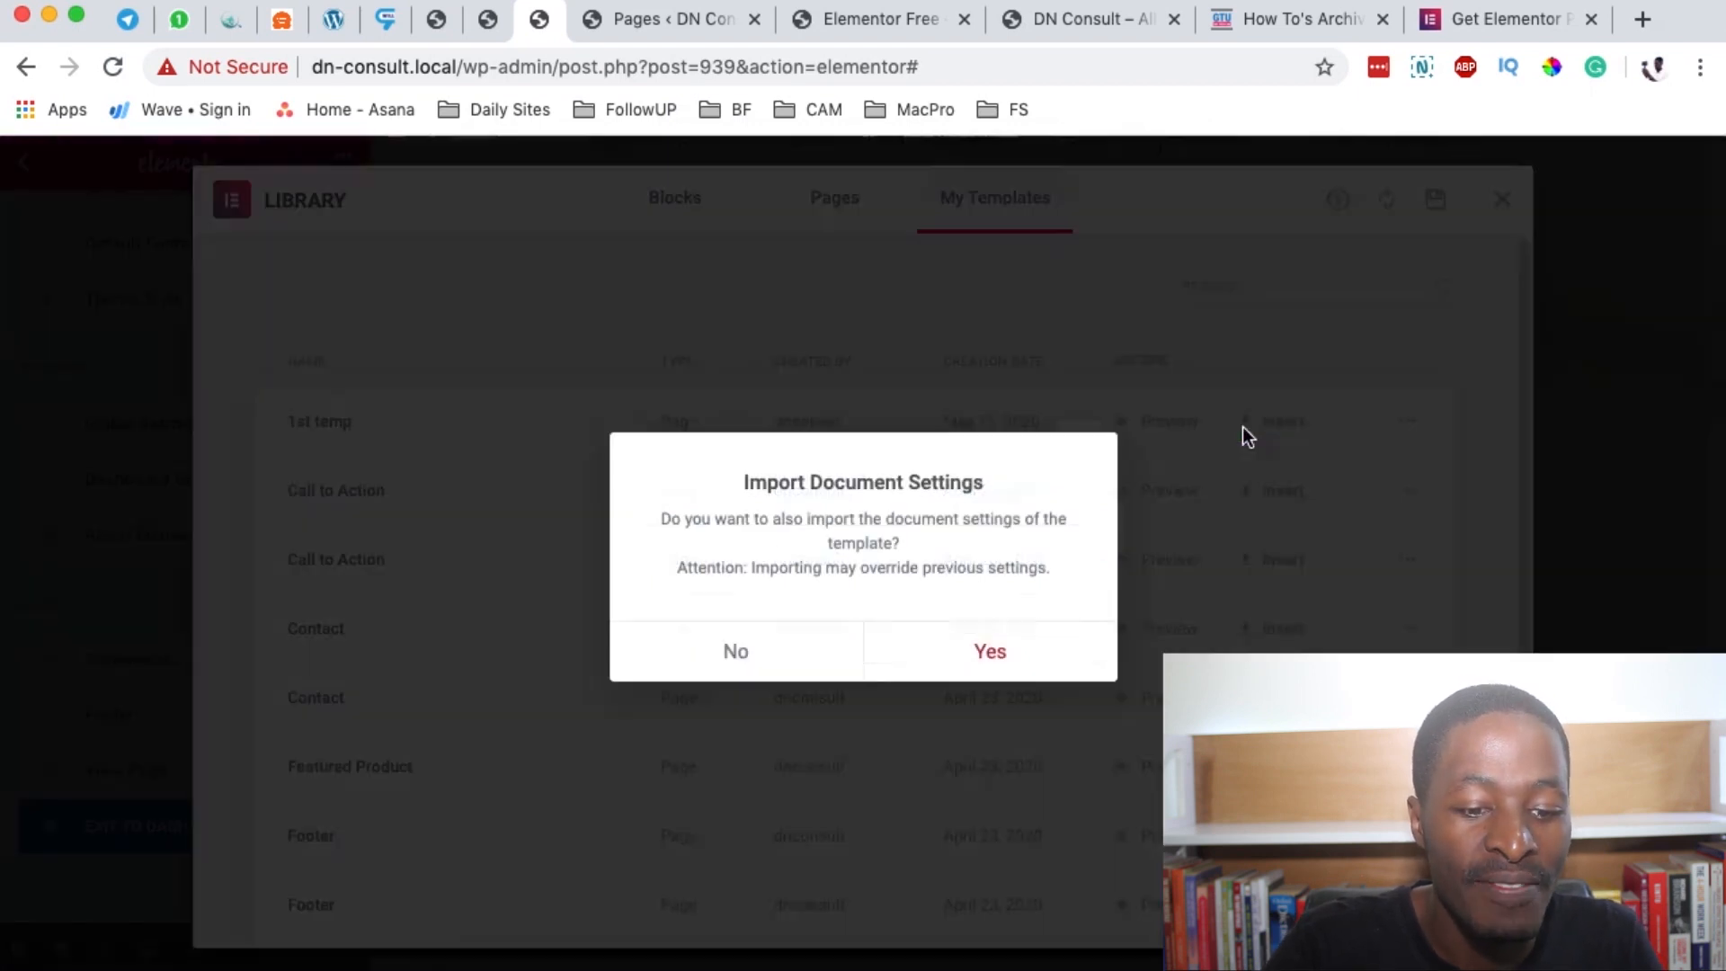
pyautogui.click(990, 653)
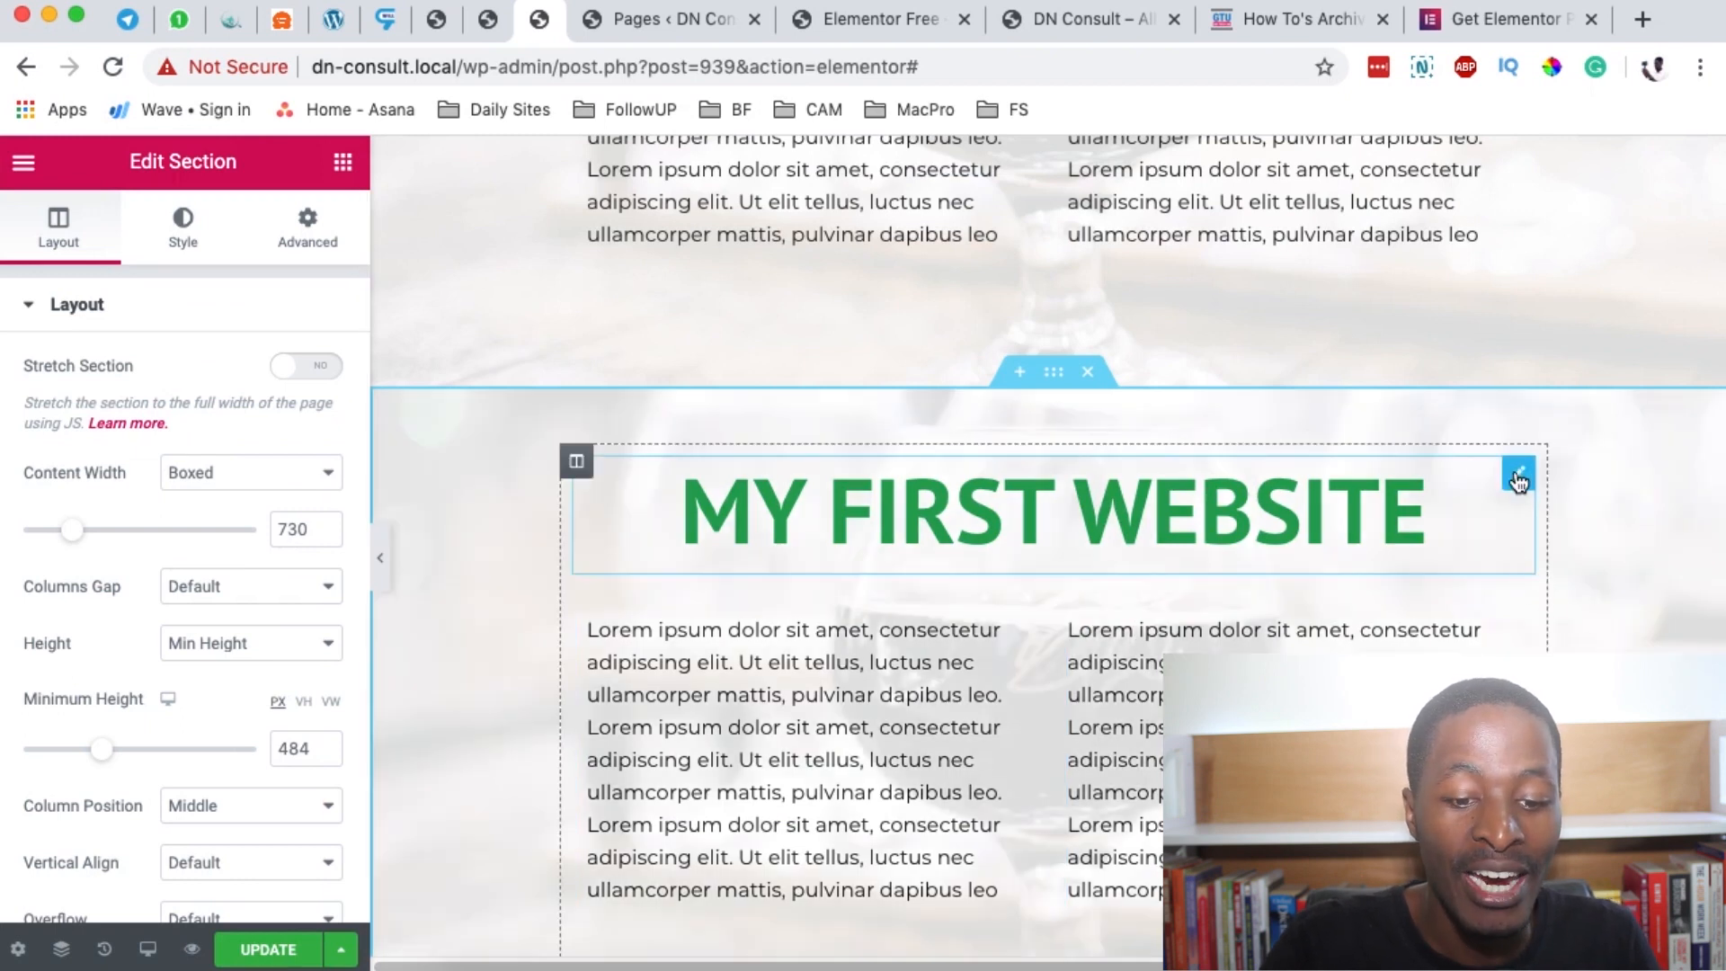
# Change the title of the inserted section's heading to "My Second Website".
pyautogui.click(1517, 476)
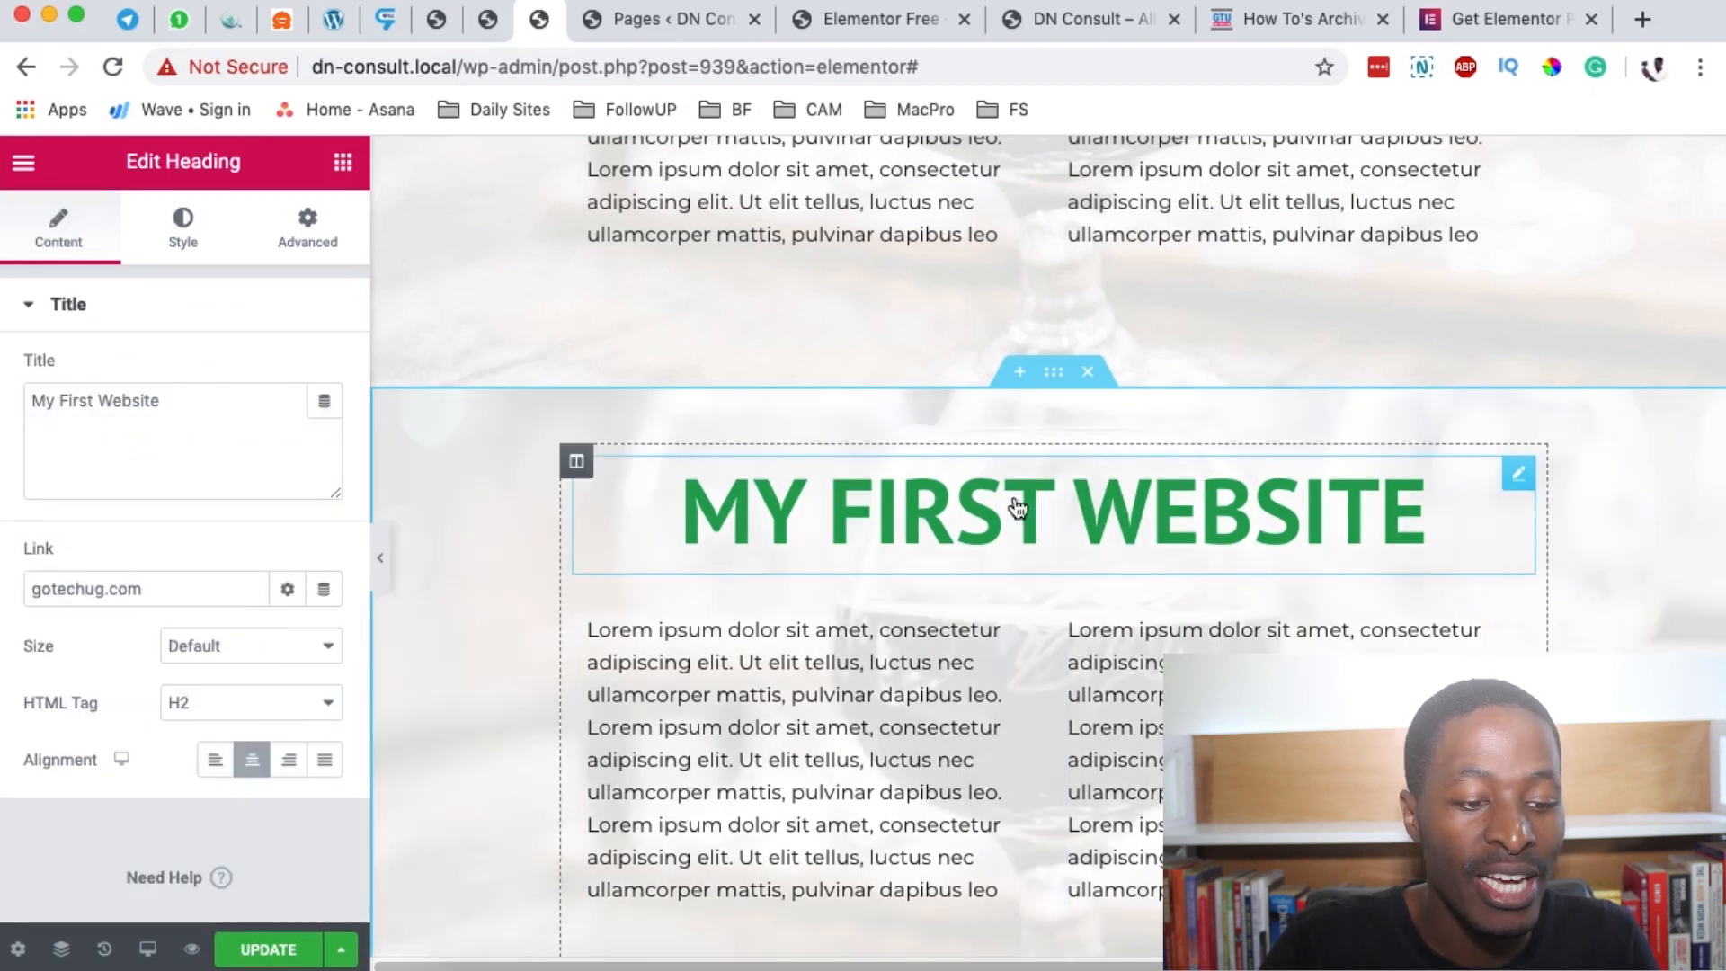
pyautogui.click(1519, 477)
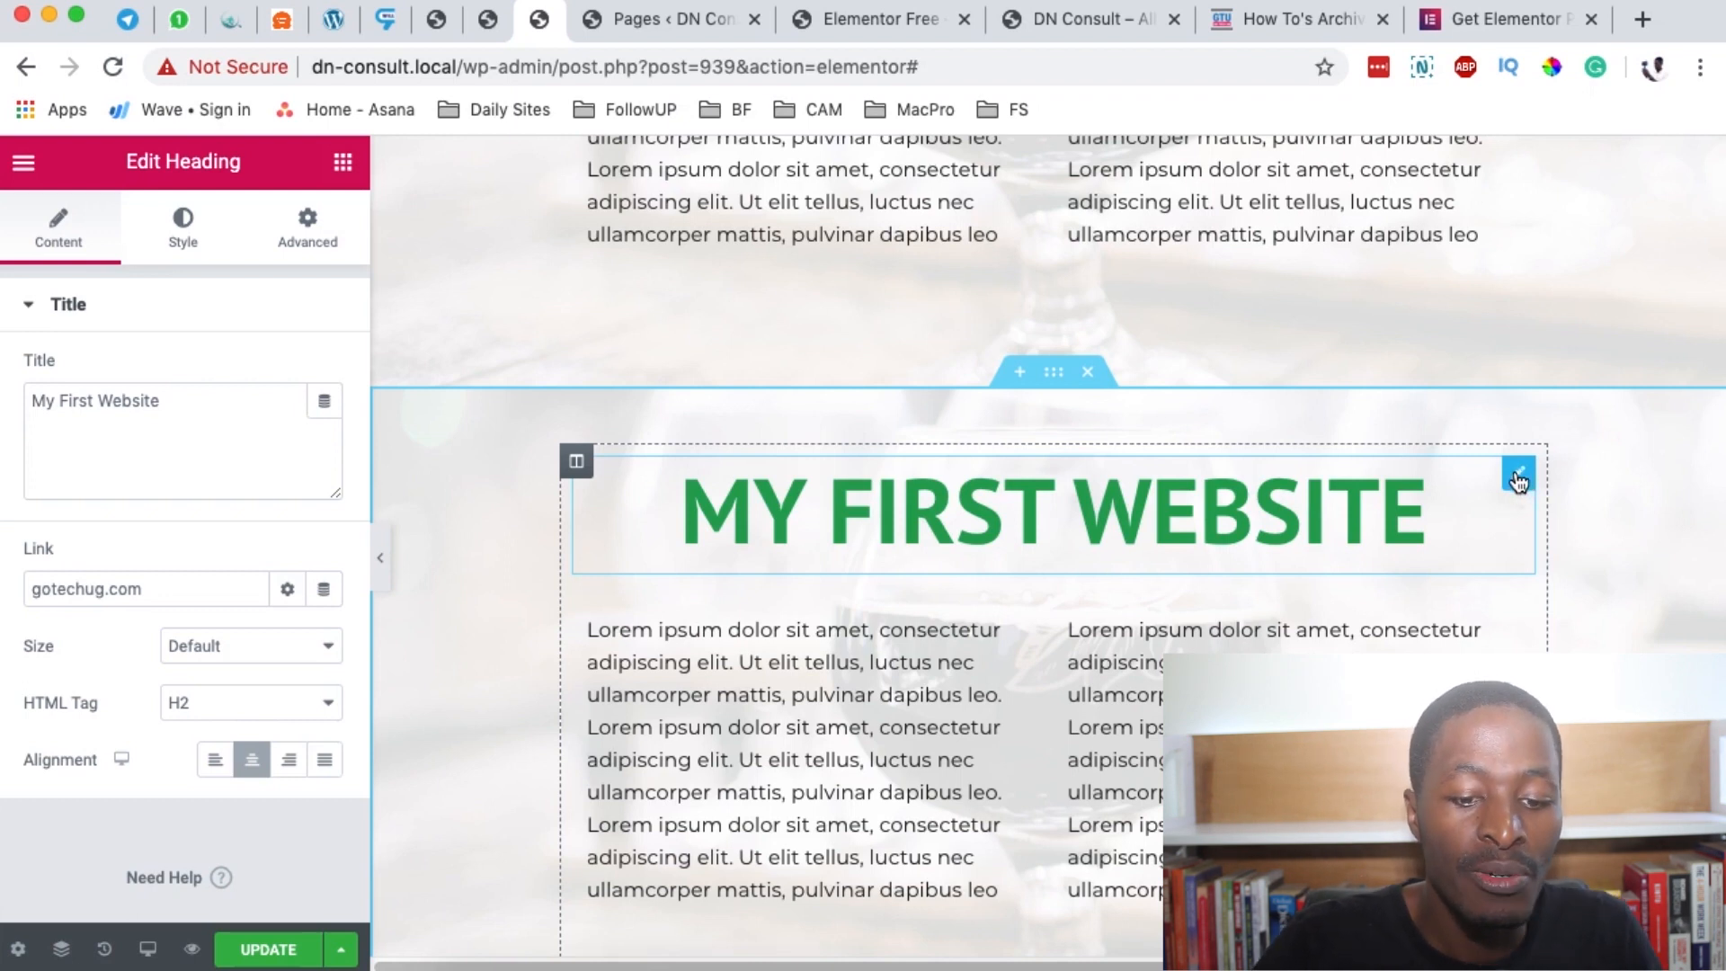
pyautogui.doubleClick(60, 403)
pyautogui.write('Second')
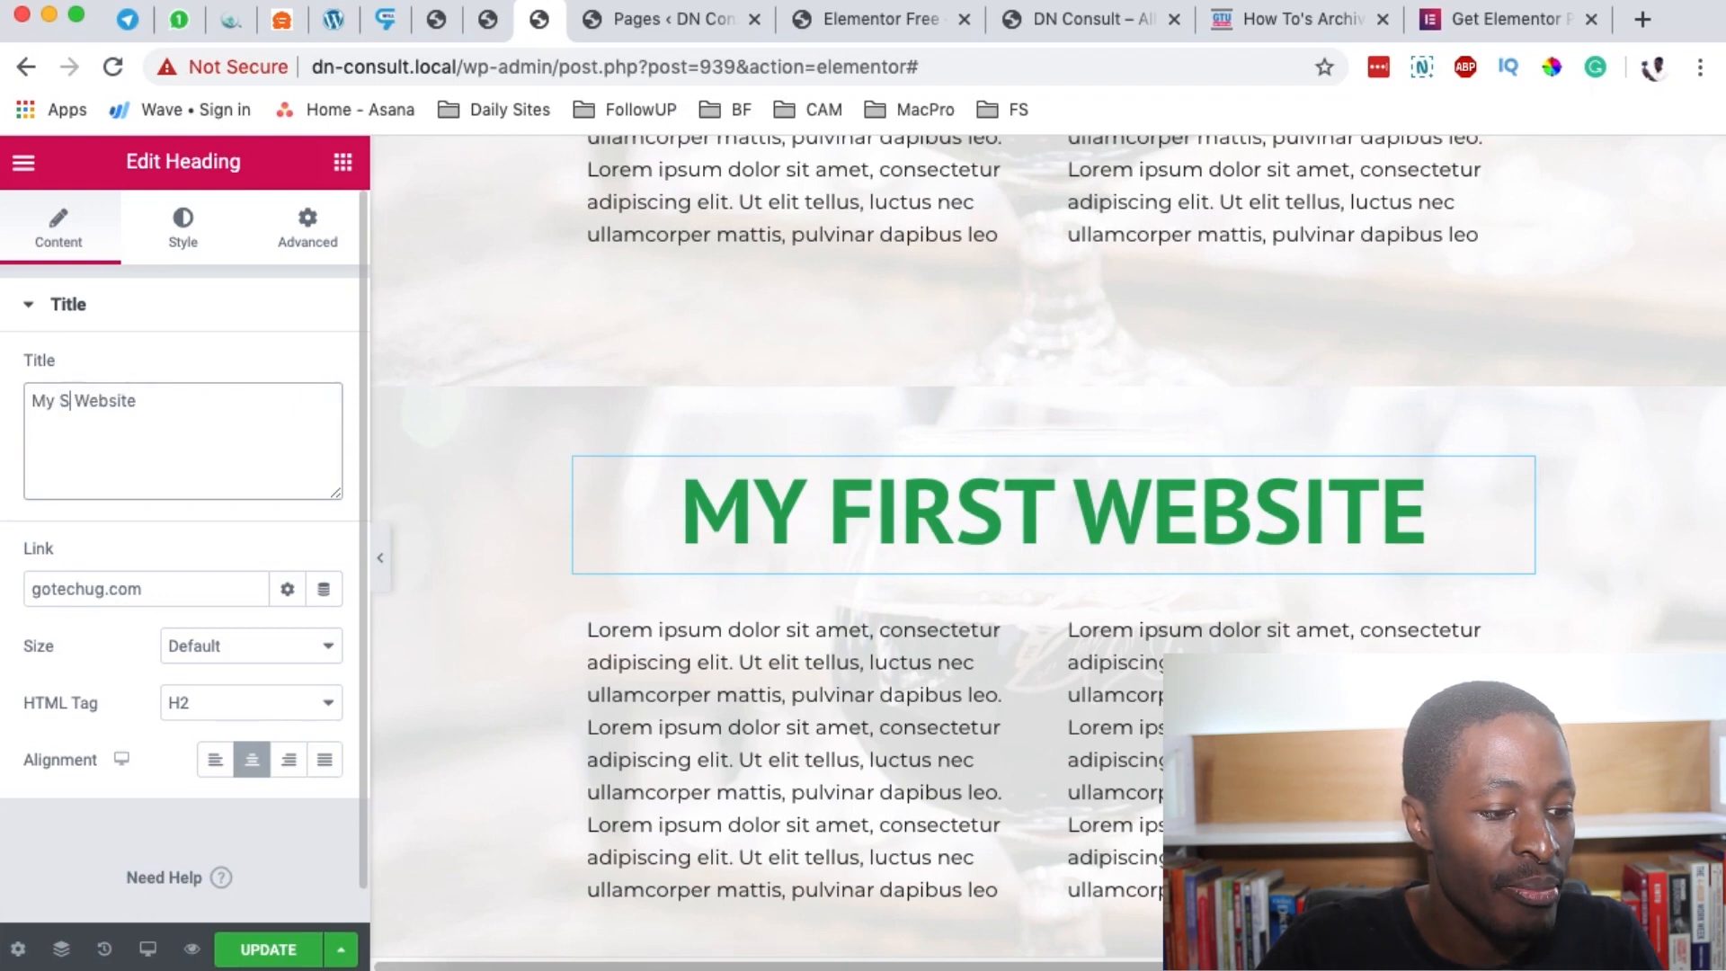
# Switch the second section's background to a gradient and set its first colour to the light green #61CE70.
pyautogui.click(1054, 373)
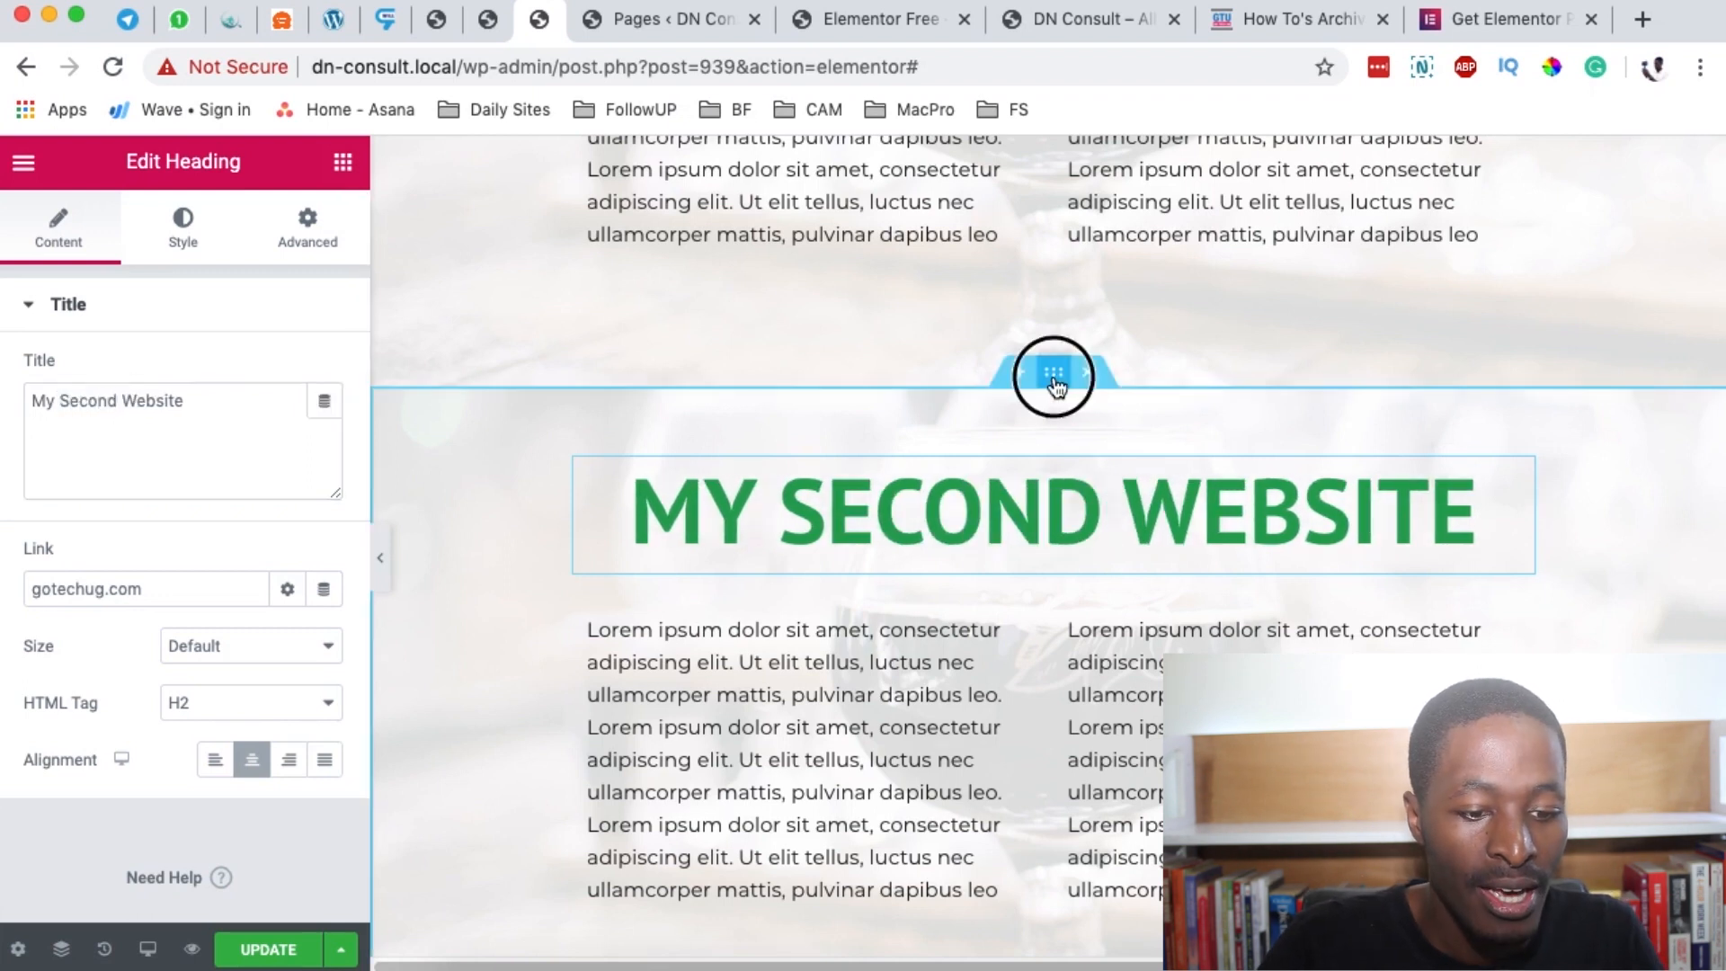
pyautogui.click(185, 232)
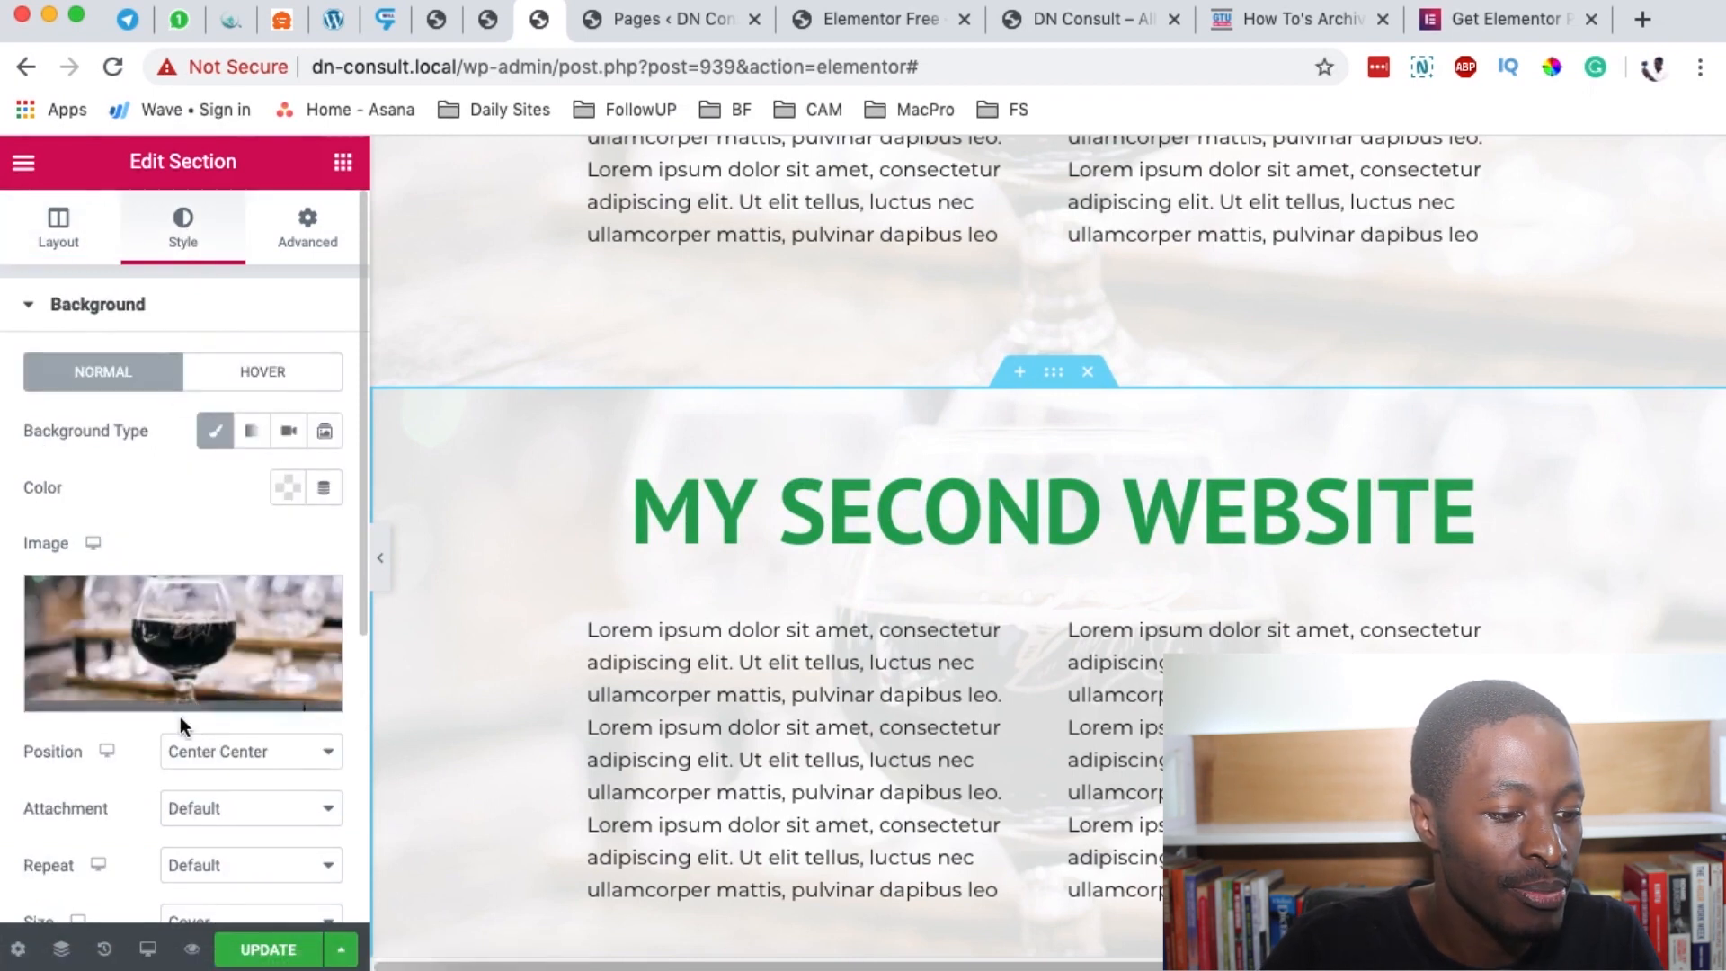
pyautogui.click(315, 605)
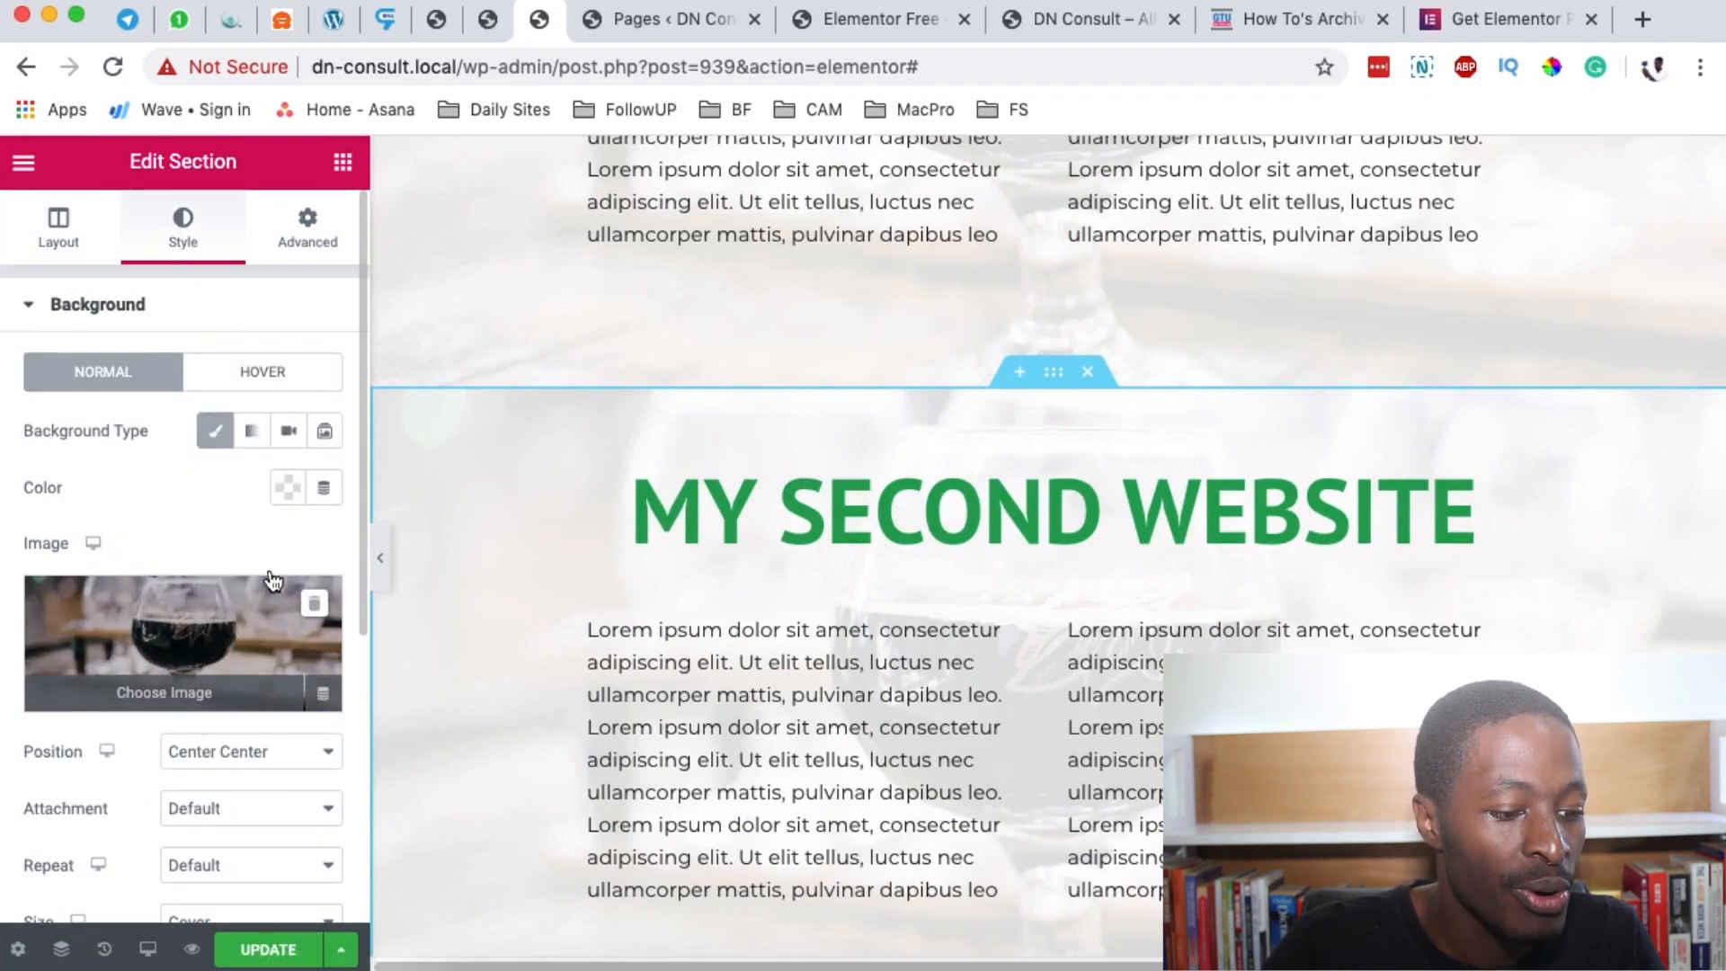
pyautogui.click(252, 441)
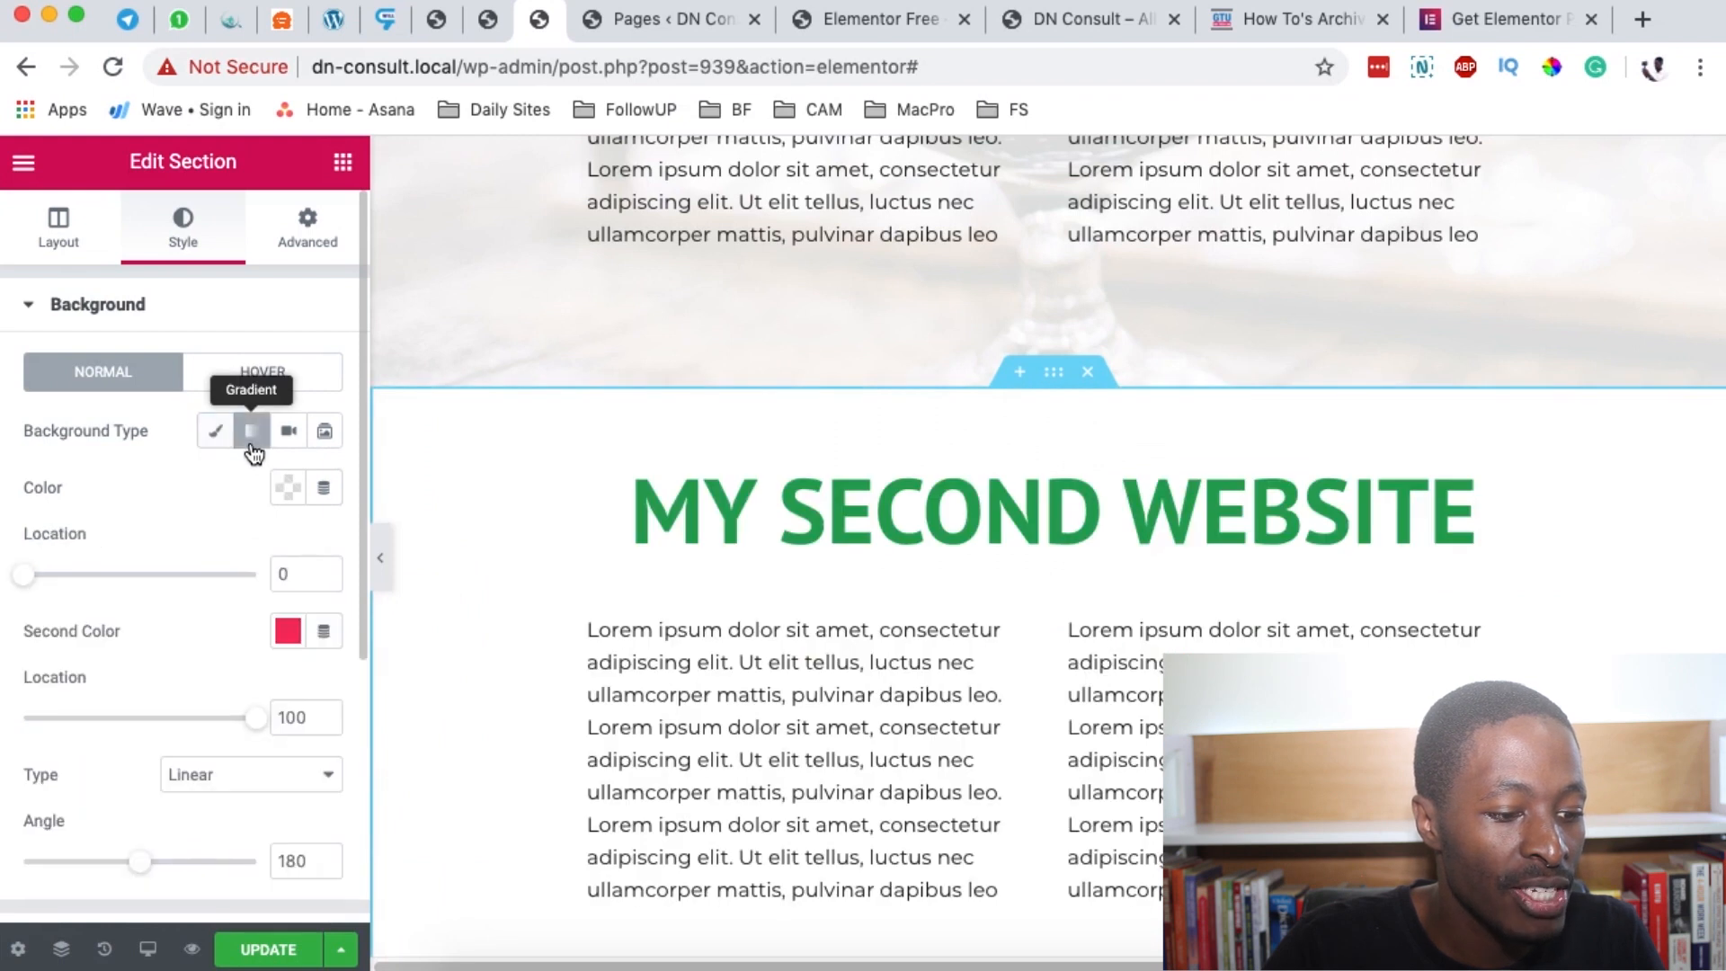
pyautogui.click(288, 487)
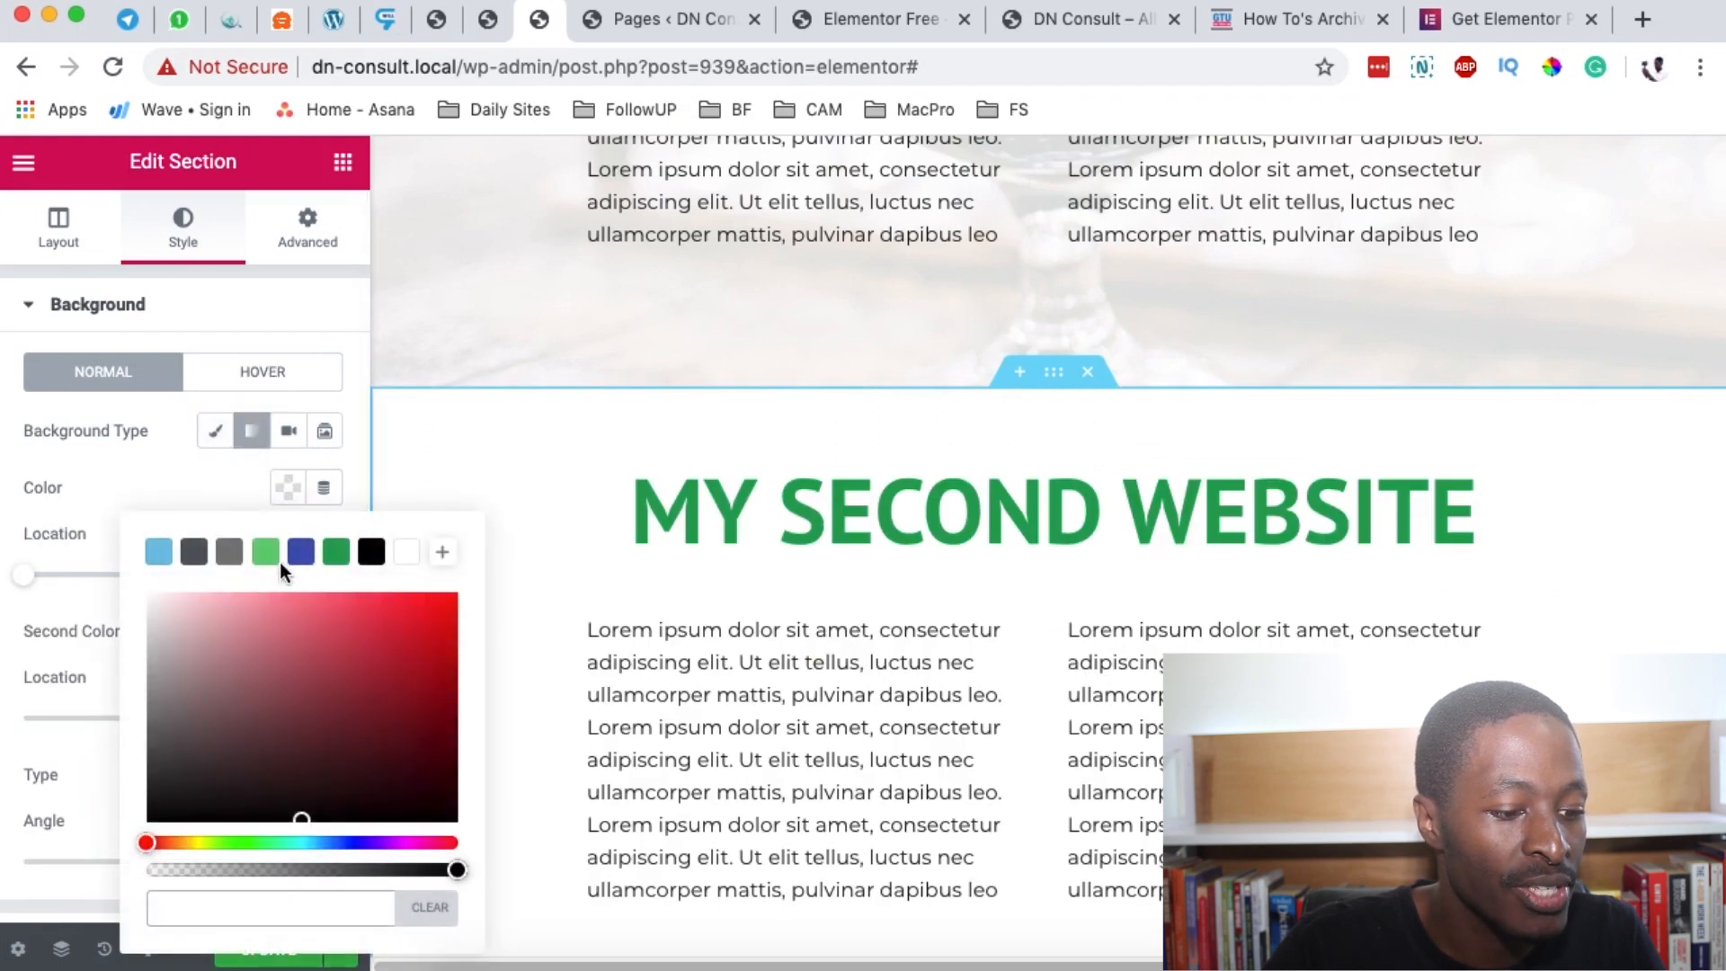
pyautogui.click(266, 552)
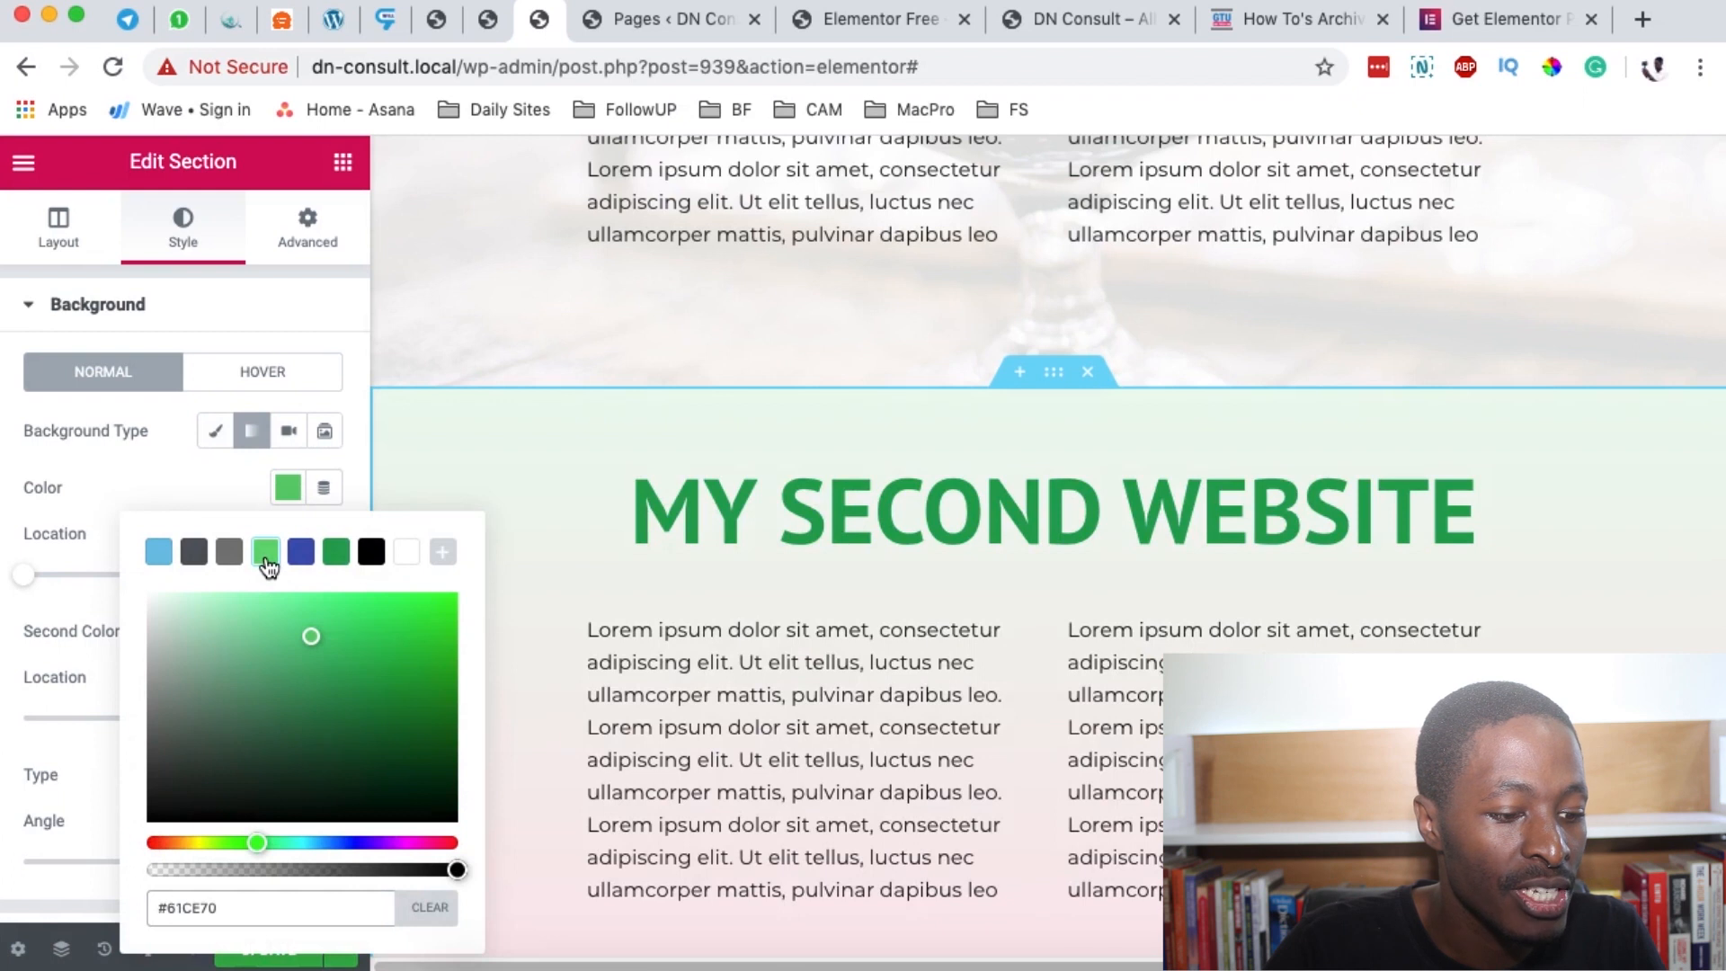
# Lower the opacity of the light green first colour in the second section's background gradient.
pyautogui.scroll(-4, 1180, 639)
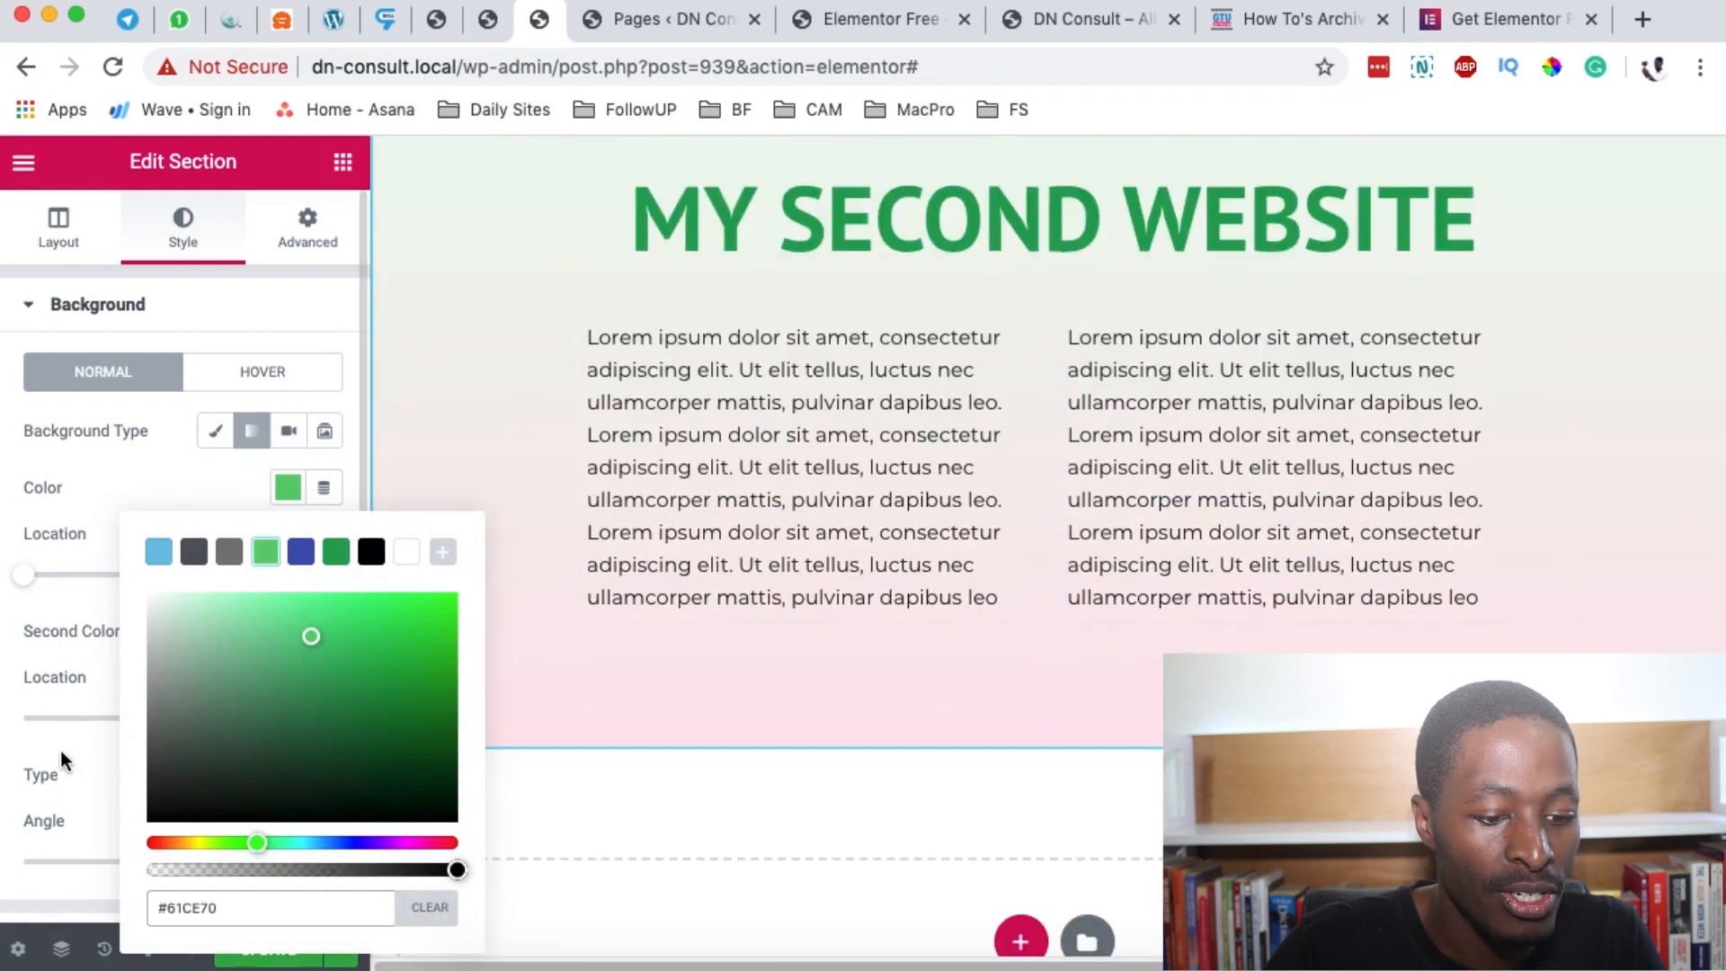
pyautogui.click(61, 754)
pyautogui.click(288, 487)
pyautogui.moveTo(385, 872); pyautogui.dragTo(230, 874)
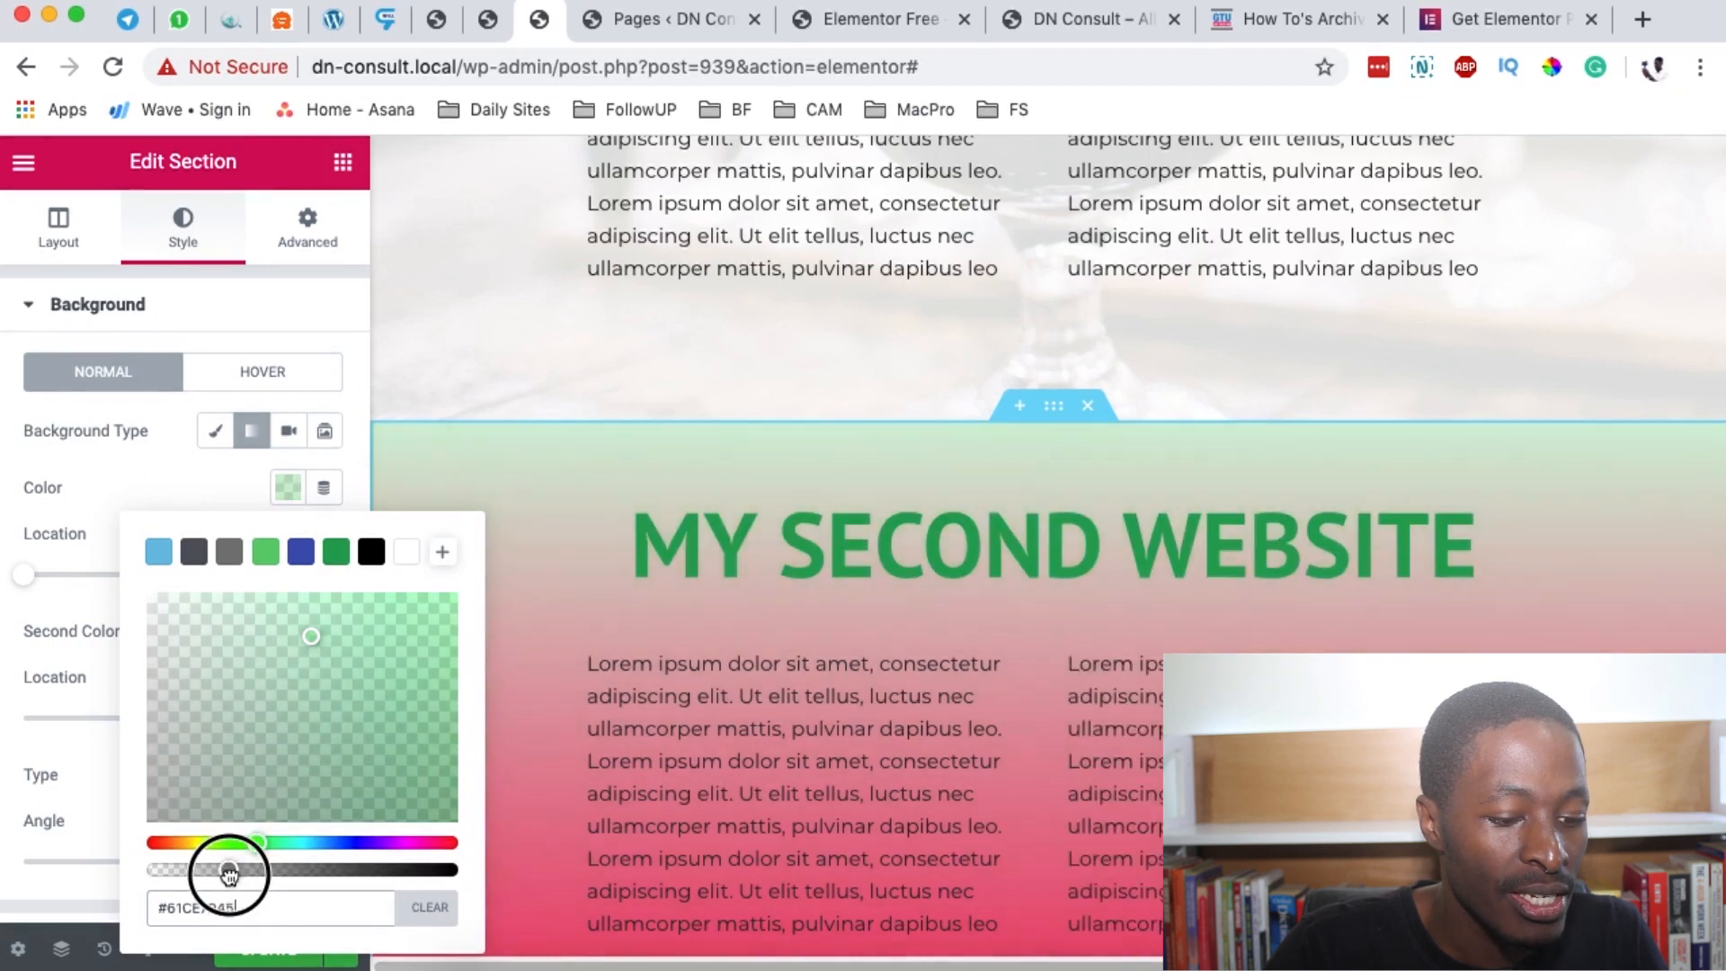
pyautogui.click(55, 613)
# Lower the opacity of the pink second colour in the second section's background gradient.
pyautogui.scroll(-2, 270, 612)
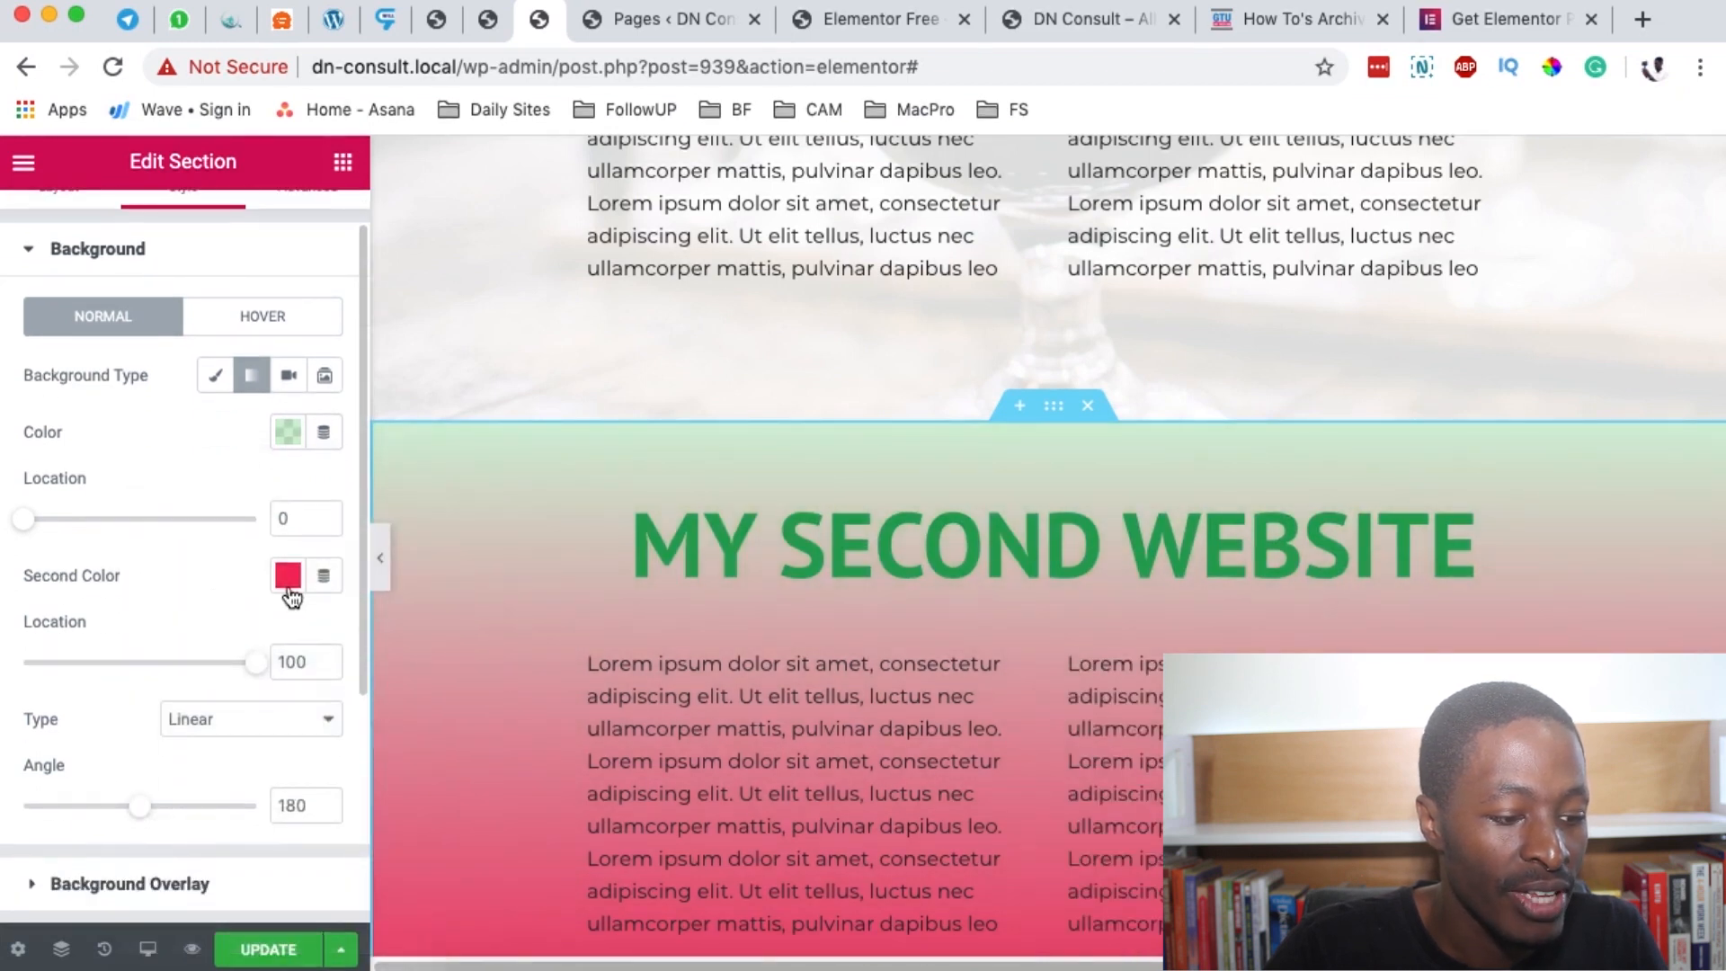
pyautogui.click(288, 580)
pyautogui.moveTo(661, 504); pyautogui.dragTo(435, 509)
pyautogui.click(114, 612)
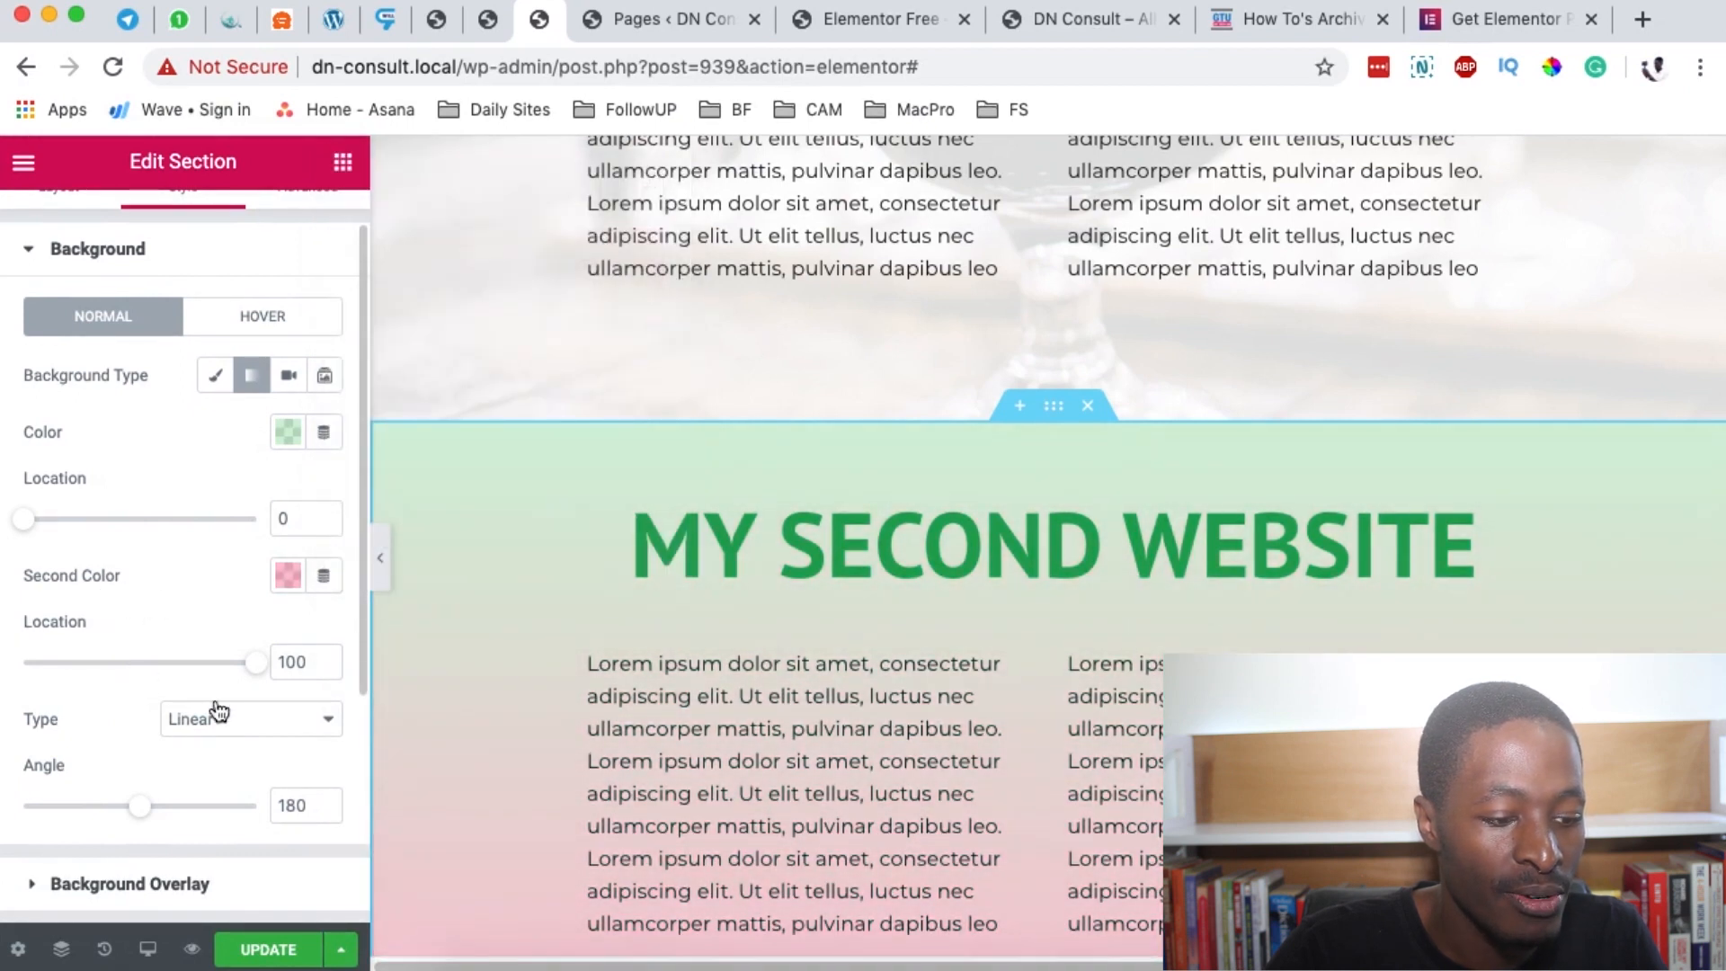
# Set the background gradient's angle to 220 and update the page.
pyautogui.scroll(-1, 228, 651)
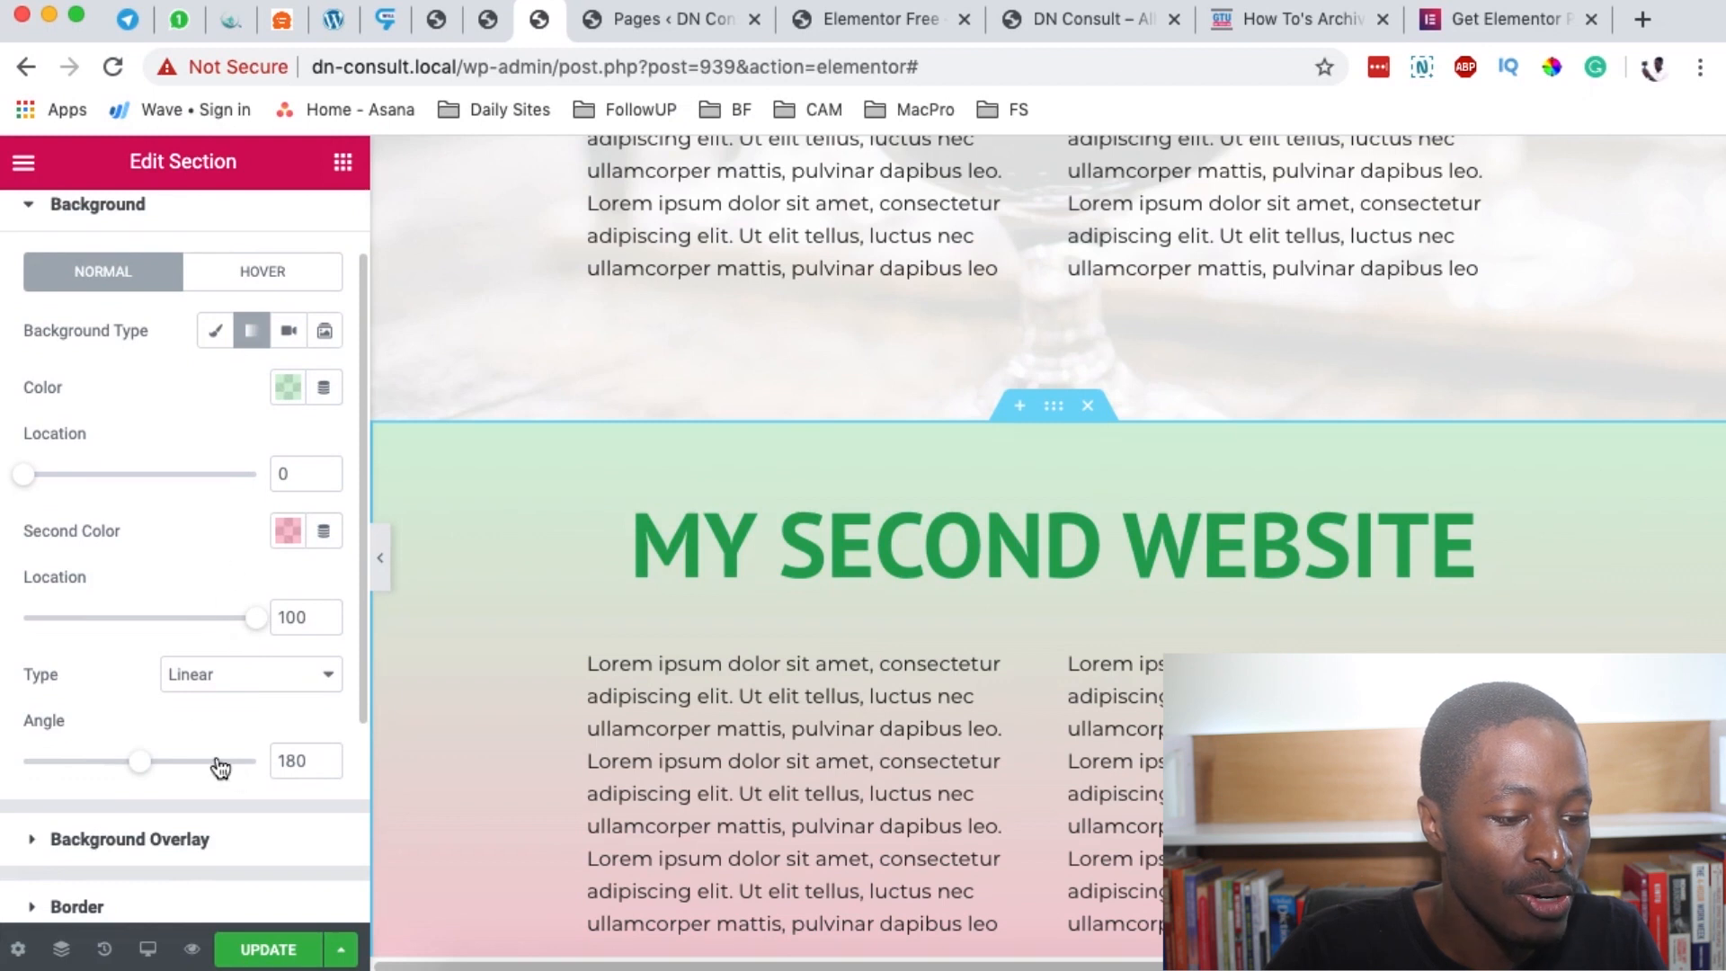
pyautogui.moveTo(138, 764)
pyautogui.mouseDown()
pyautogui.moveTo(15, 770)
pyautogui.moveTo(165, 761)
pyautogui.mouseUp()
pyautogui.click(262, 959)
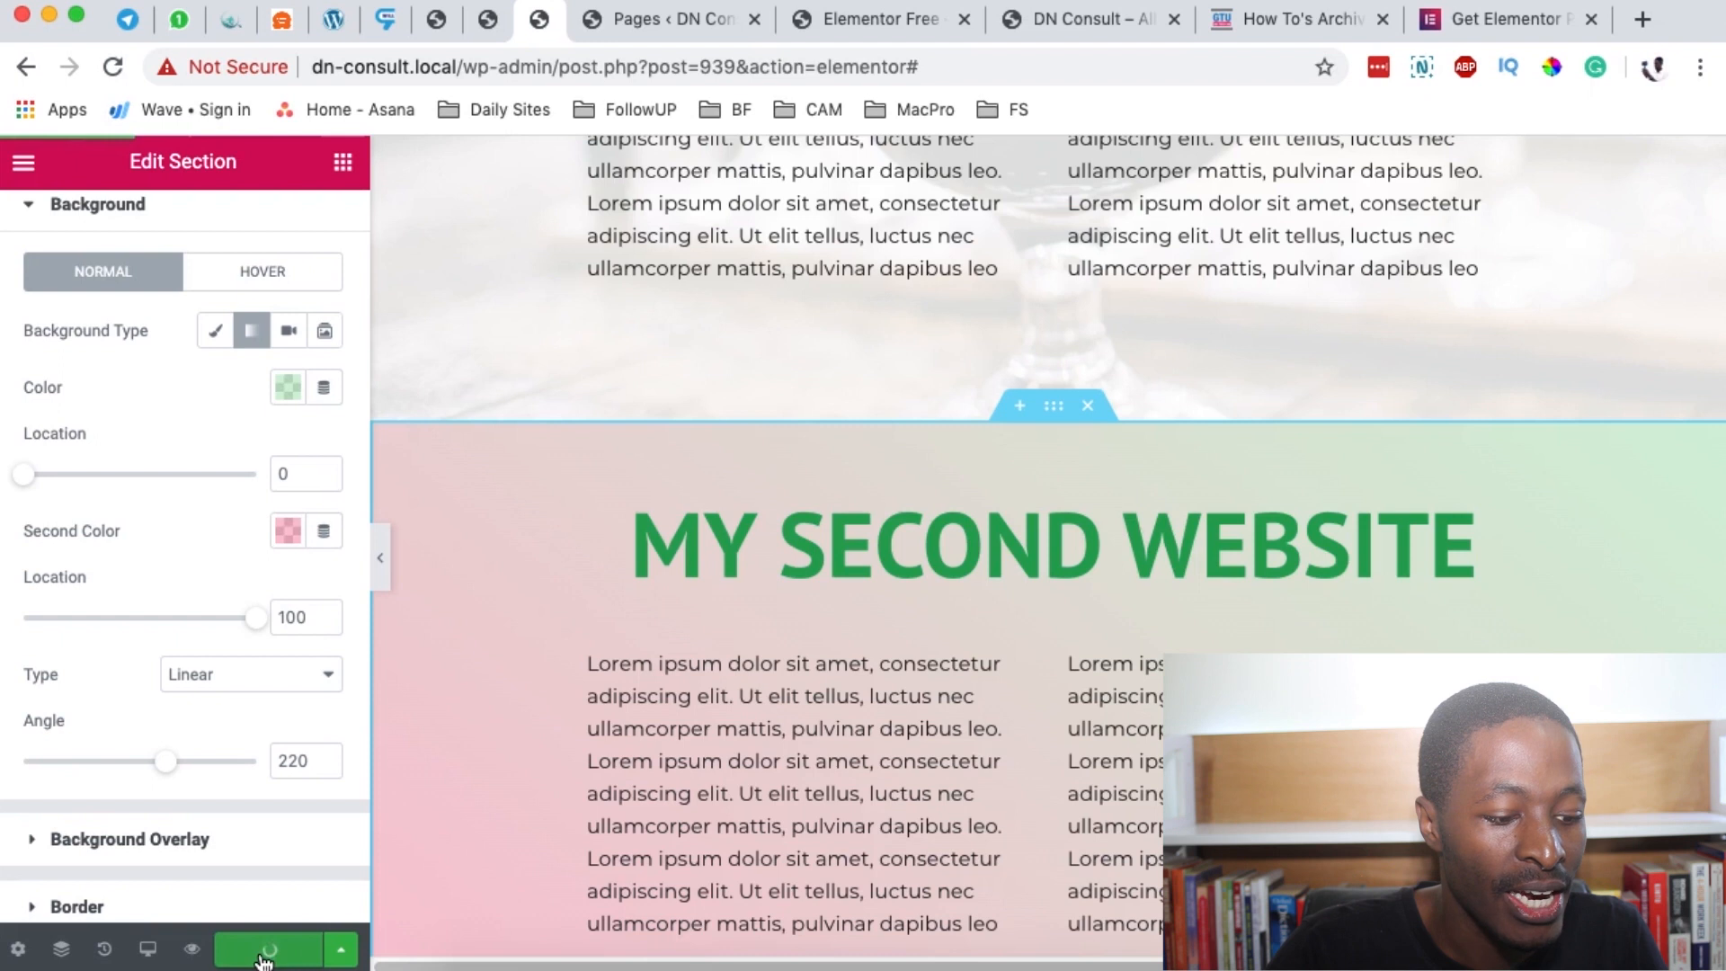
# Check the restyled "My Second Website" section in the Elementor Free page preview.
pyautogui.click(834, 20)
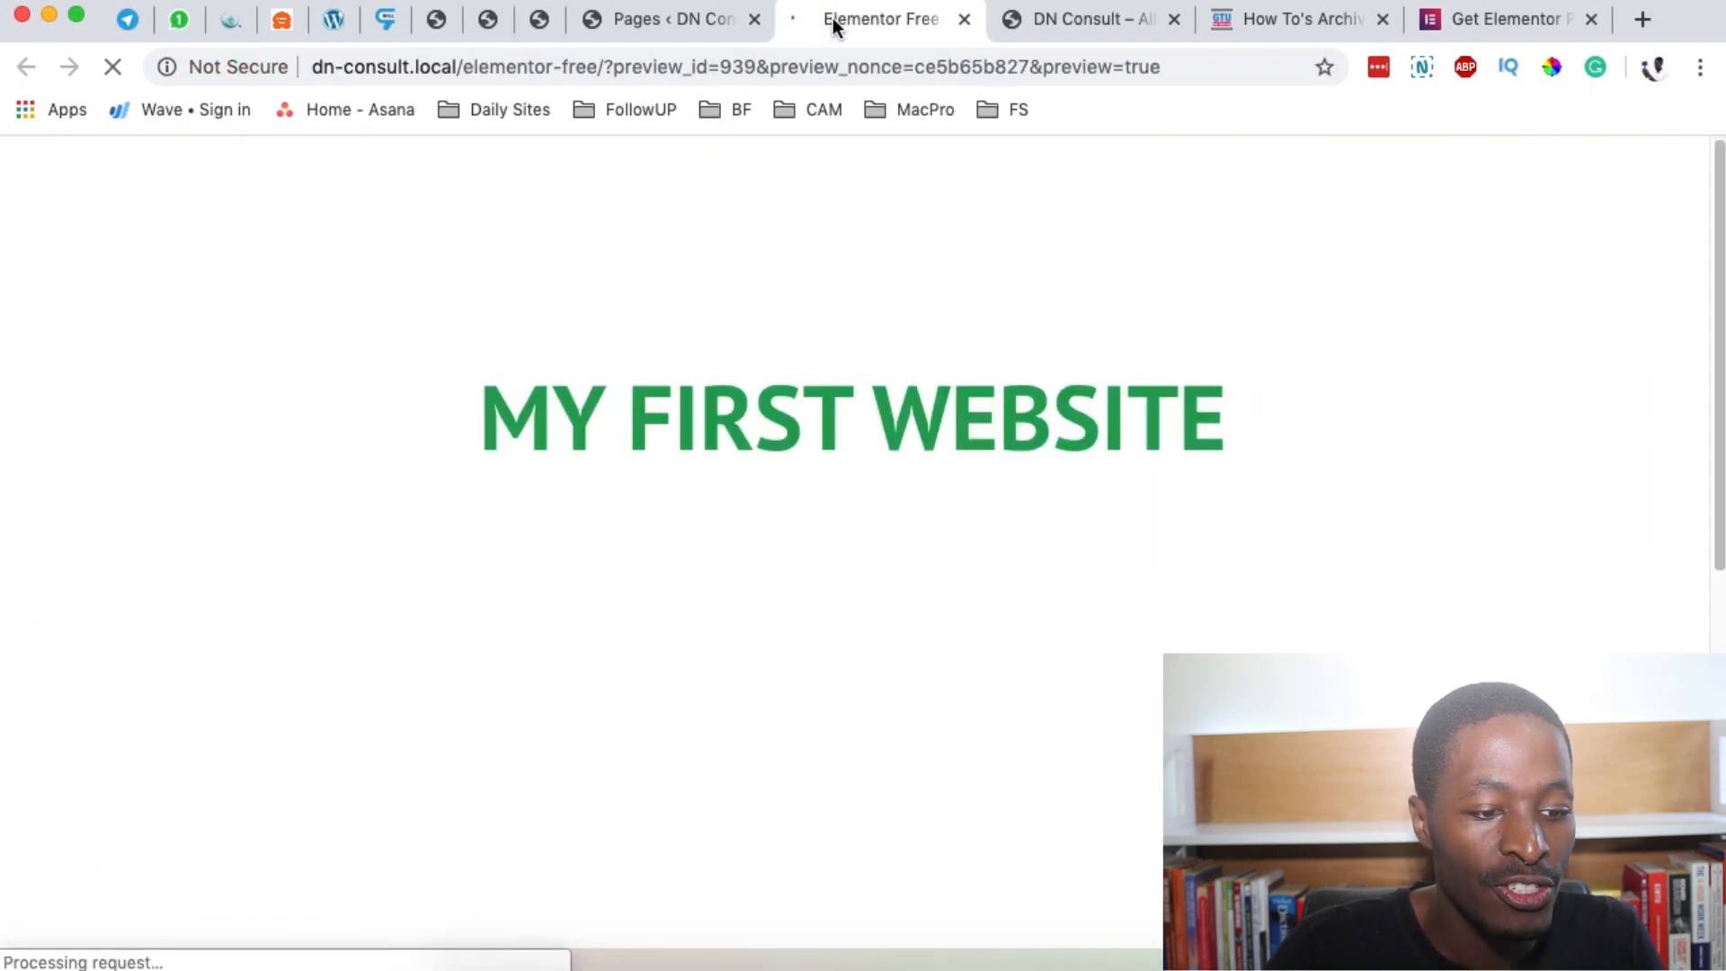
pyautogui.scroll(-10, 1360, 404)
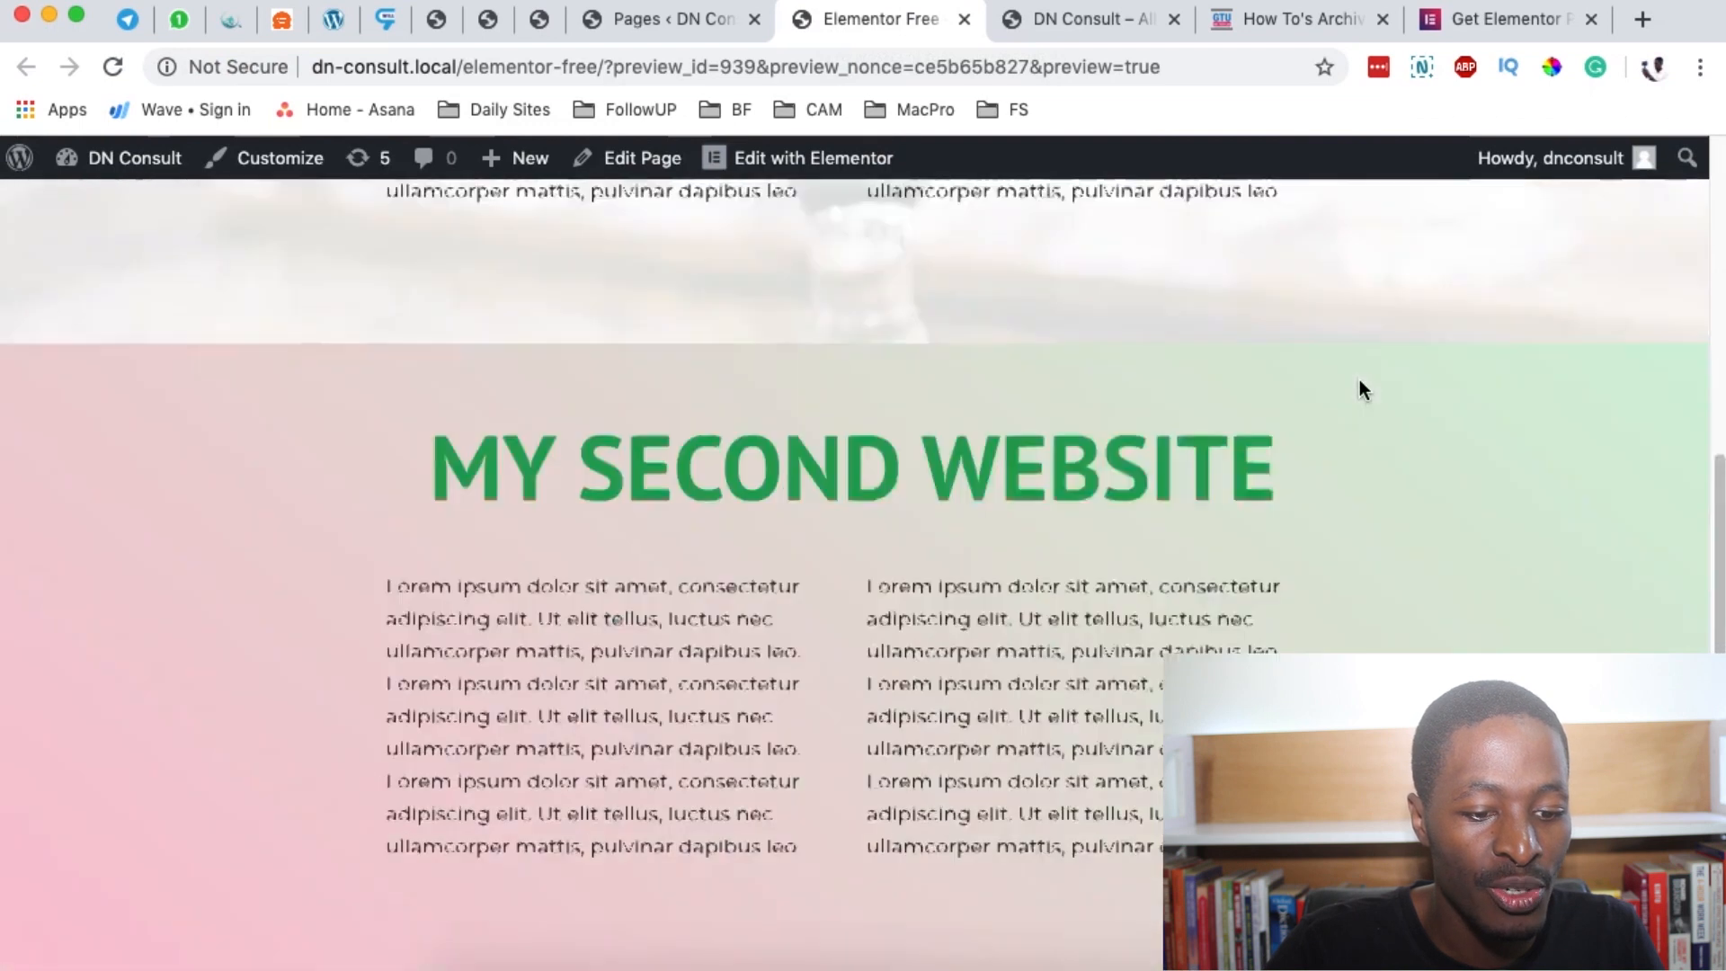
pyautogui.scroll(2, 1493, 493)
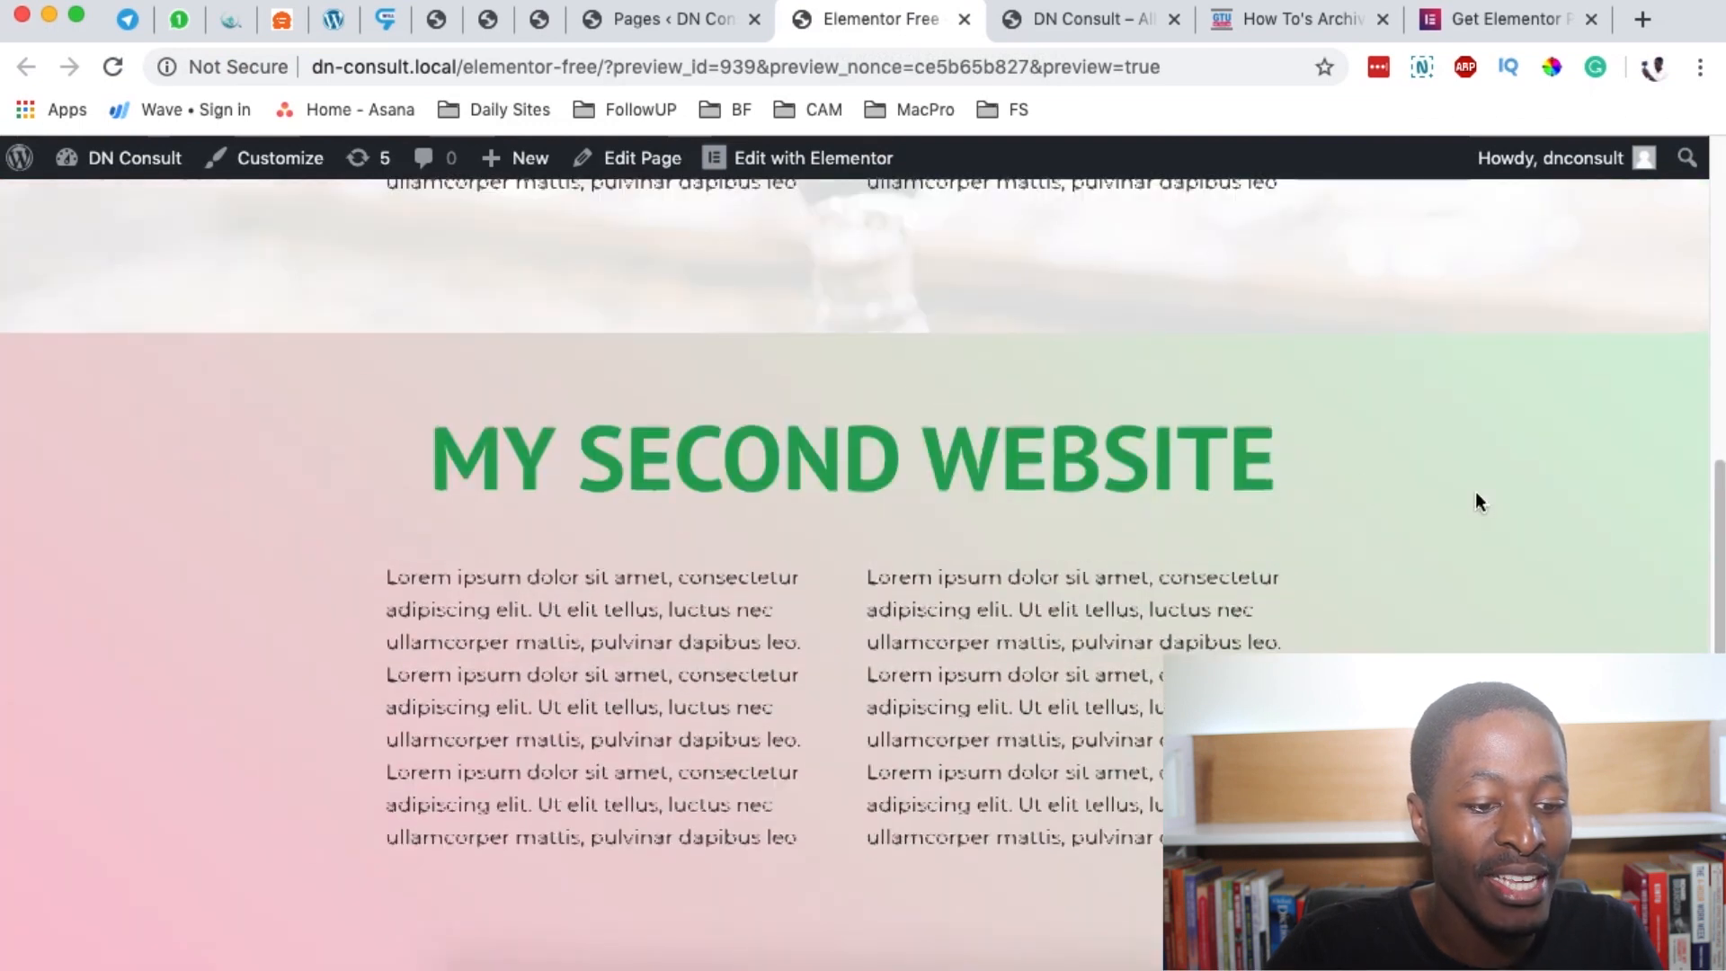
# Back in the page editor, add a single-column section below the gradient section and place a Video widget in it.
pyautogui.click(670, 22)
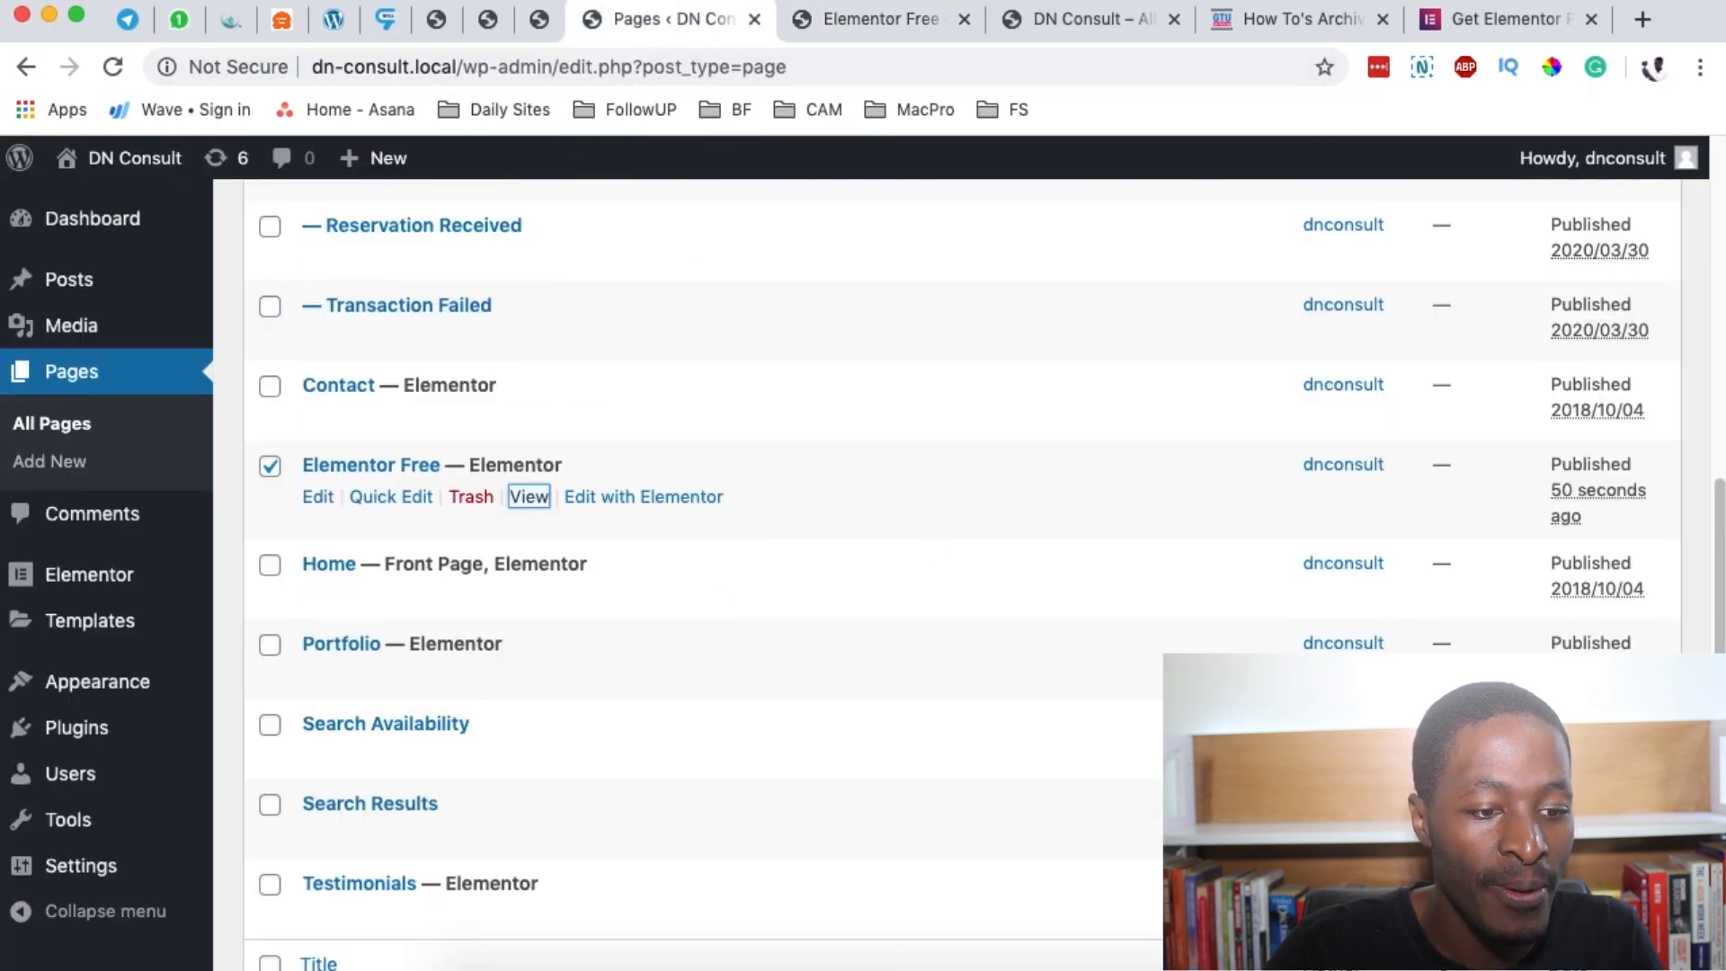
pyautogui.click(565, 18)
pyautogui.scroll(-5, 1065, 471)
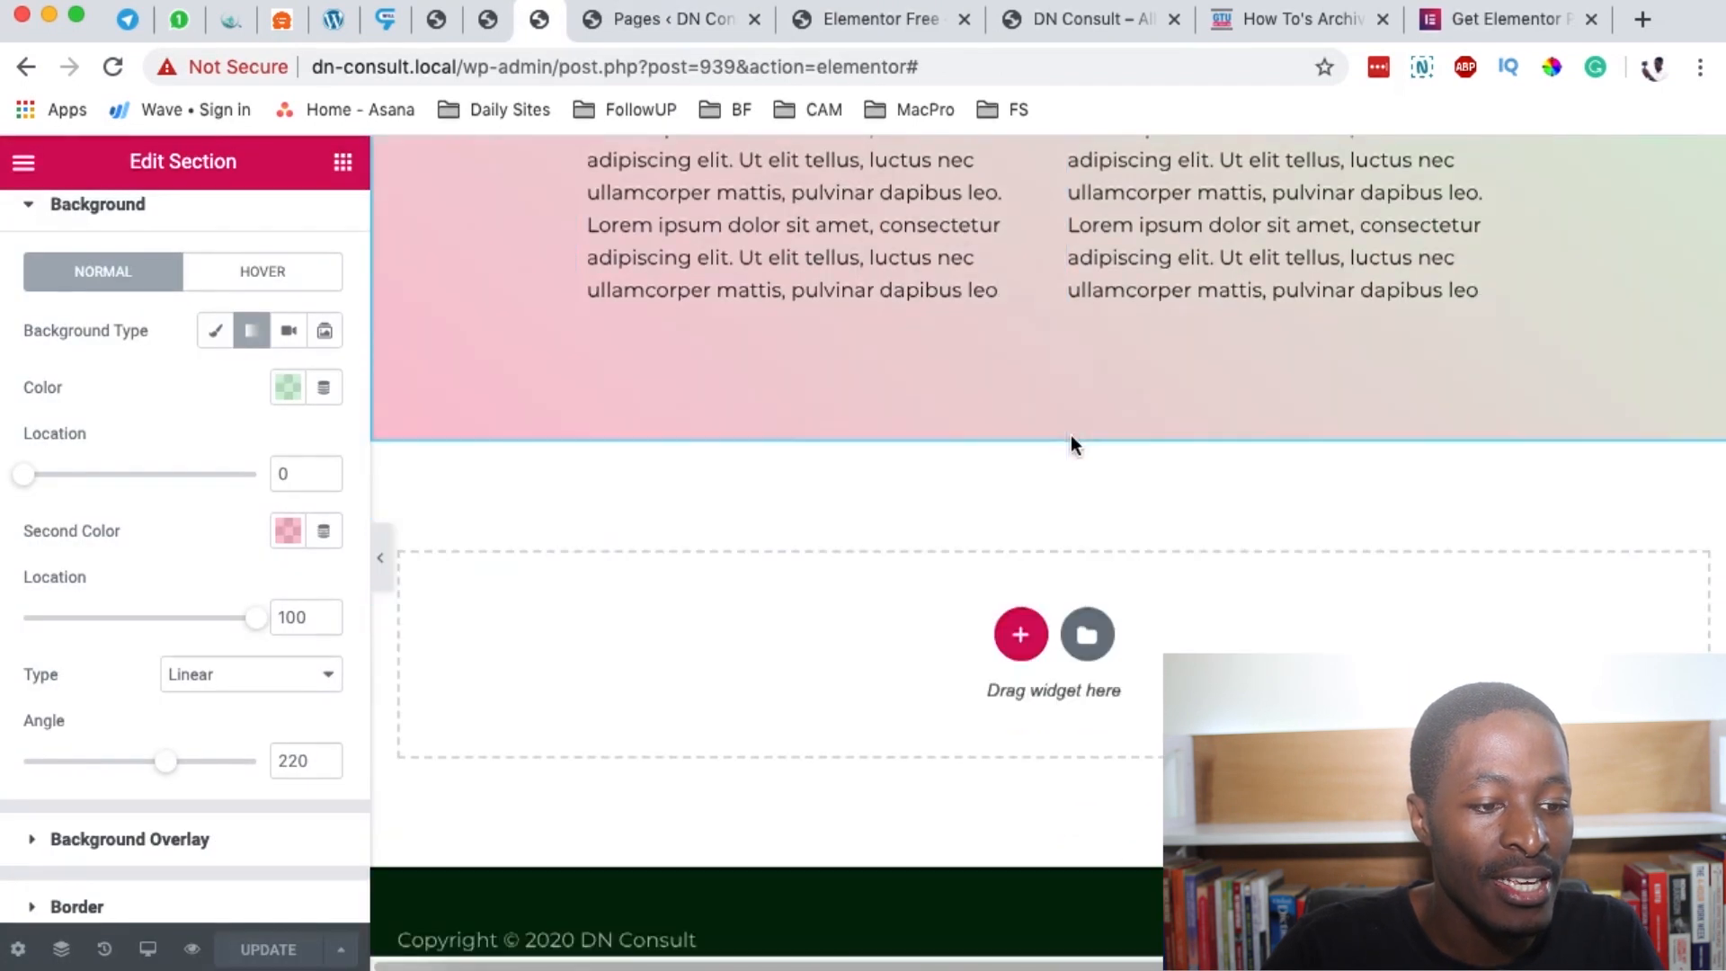
pyautogui.click(1021, 637)
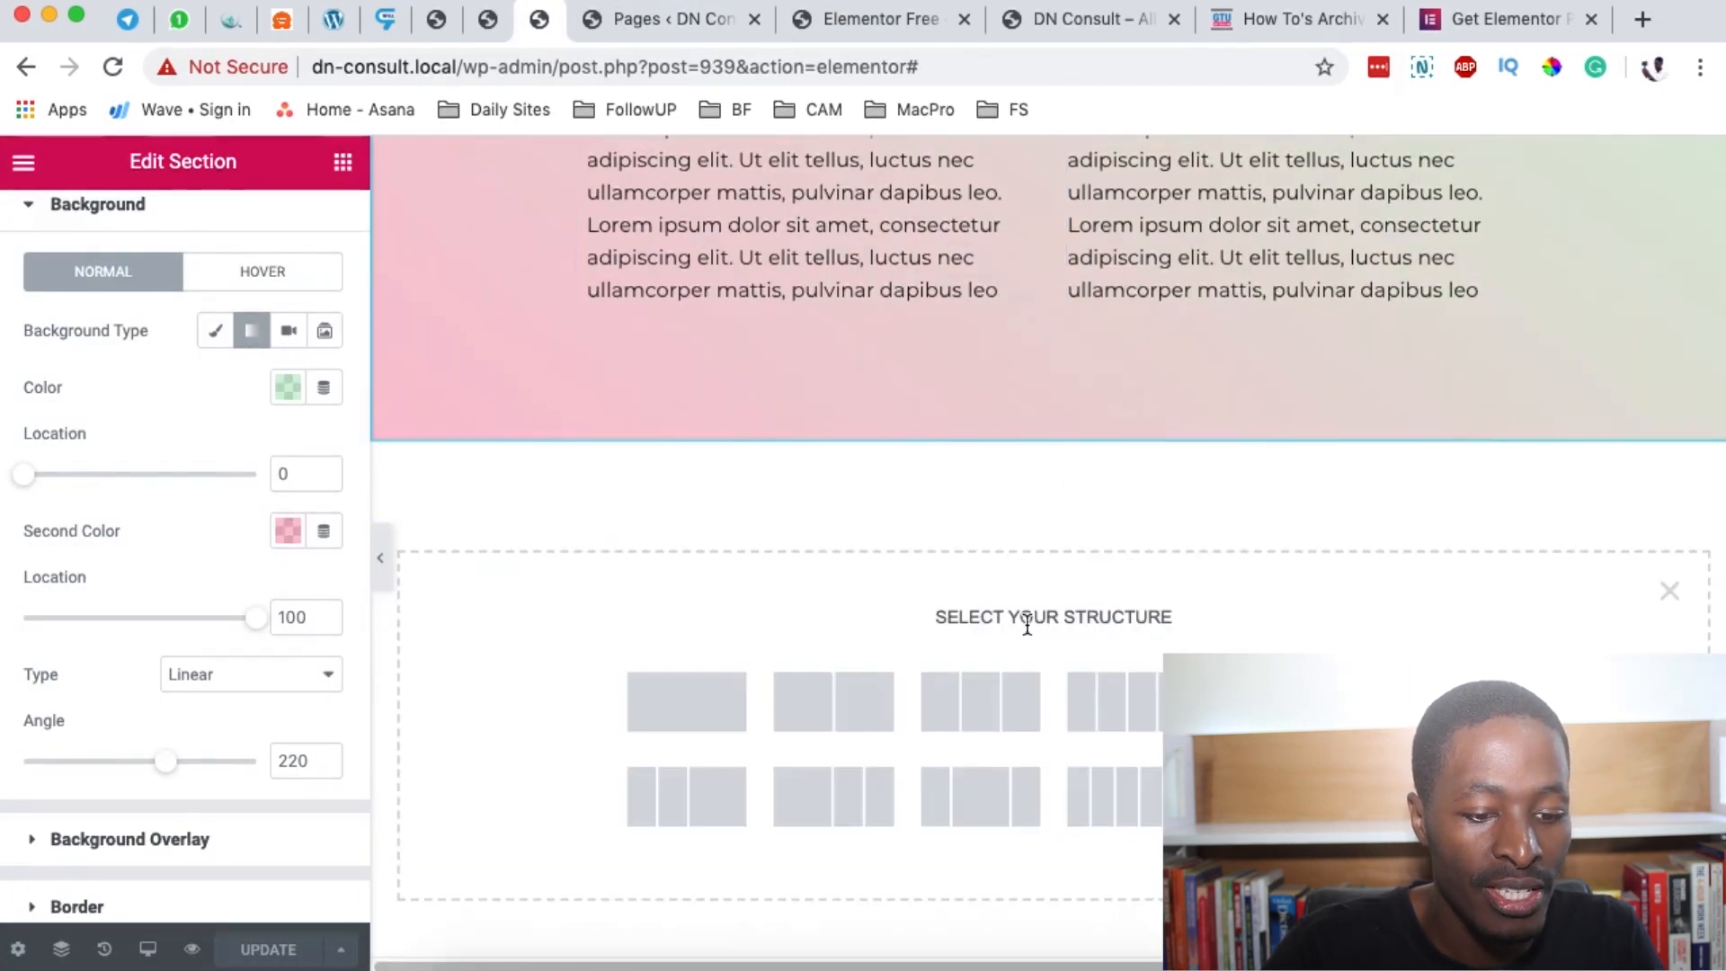
pyautogui.scroll(-2, 1034, 570)
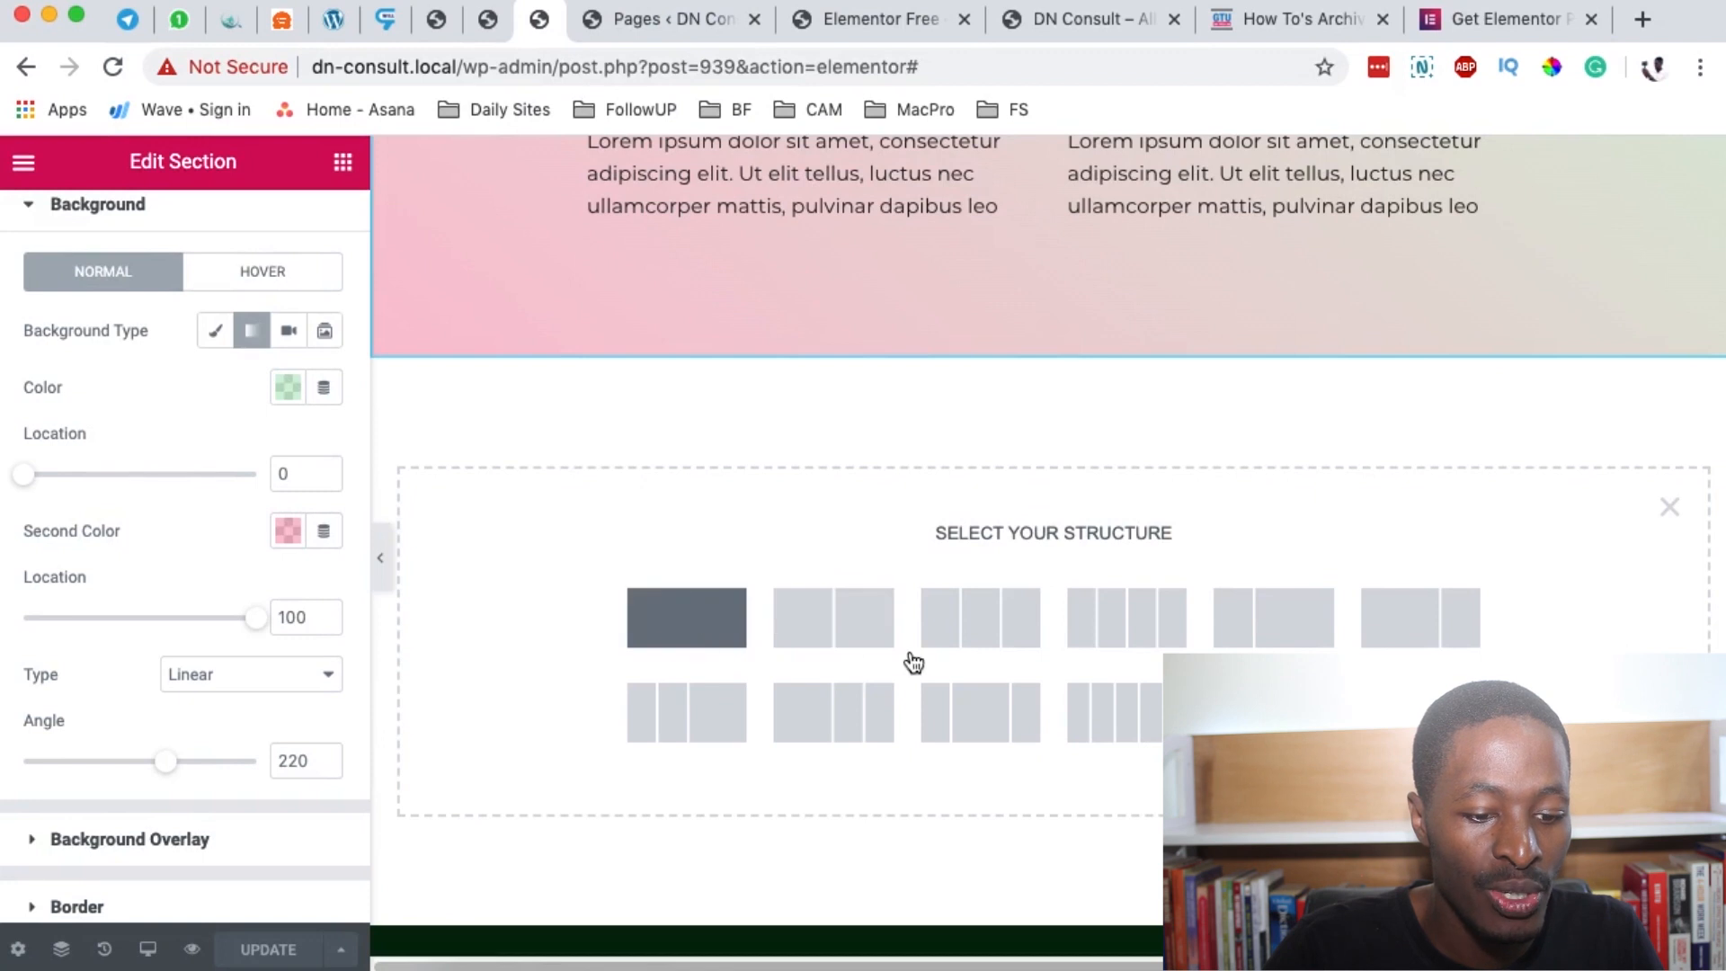
pyautogui.click(686, 618)
pyautogui.click(343, 162)
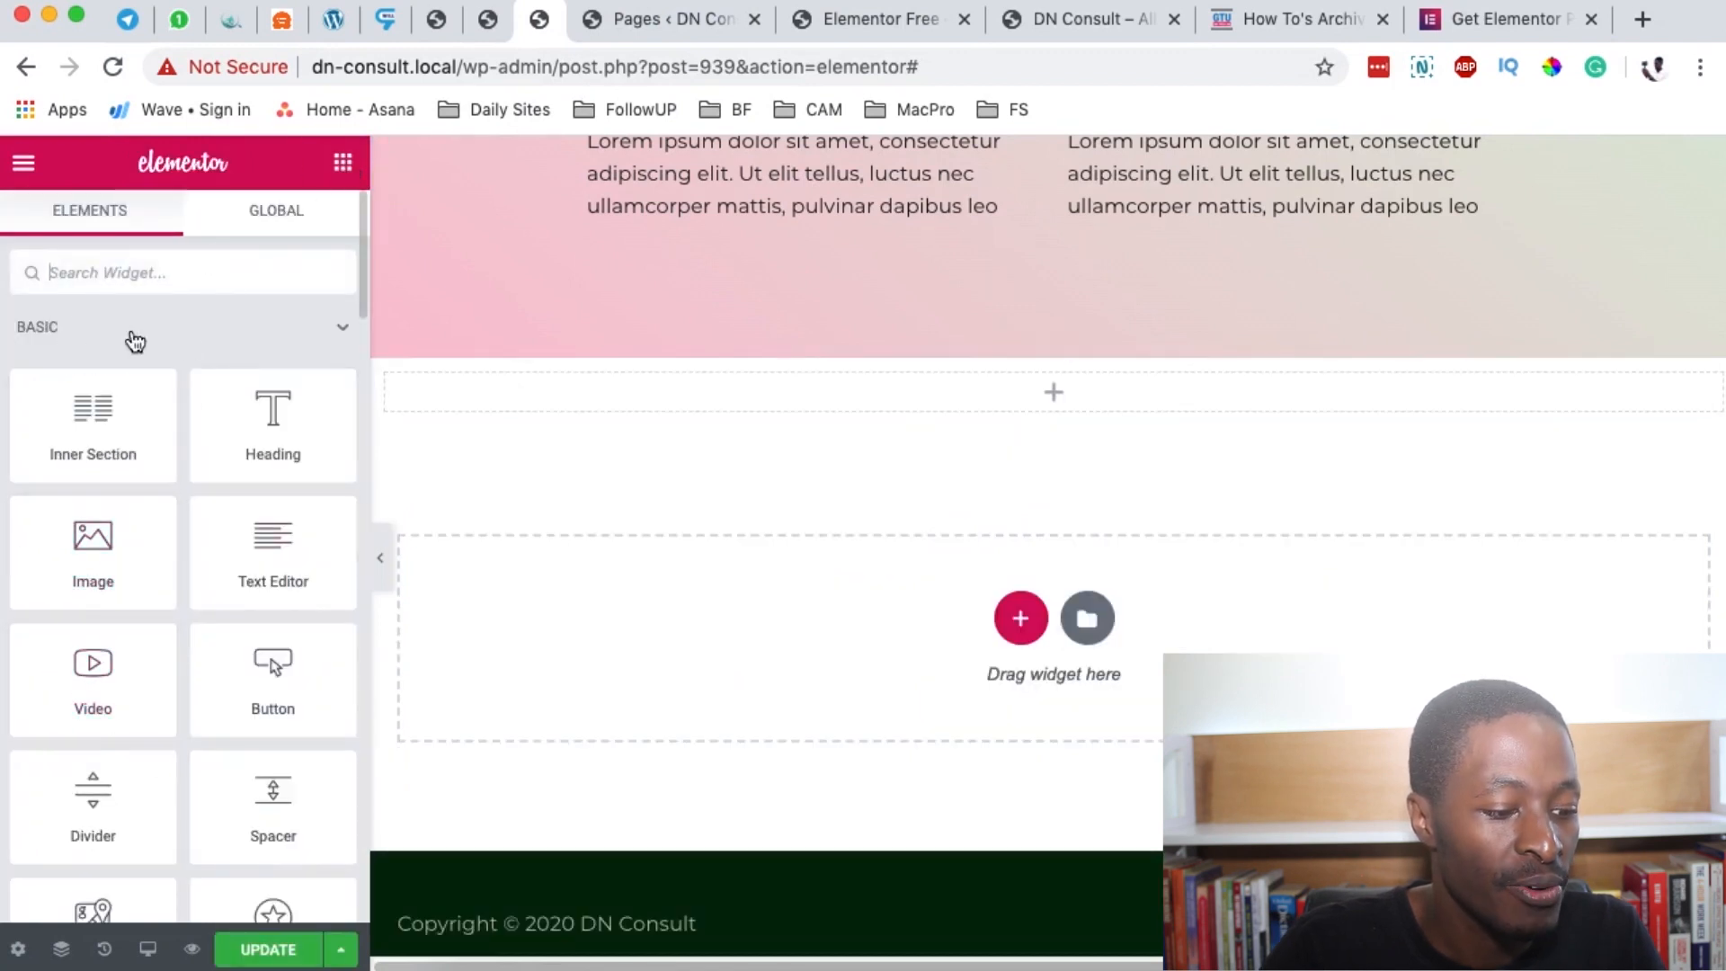
pyautogui.moveTo(88, 678); pyautogui.dragTo(1048, 374)
pyautogui.moveTo(995, 445); pyautogui.dragTo(995, 443)
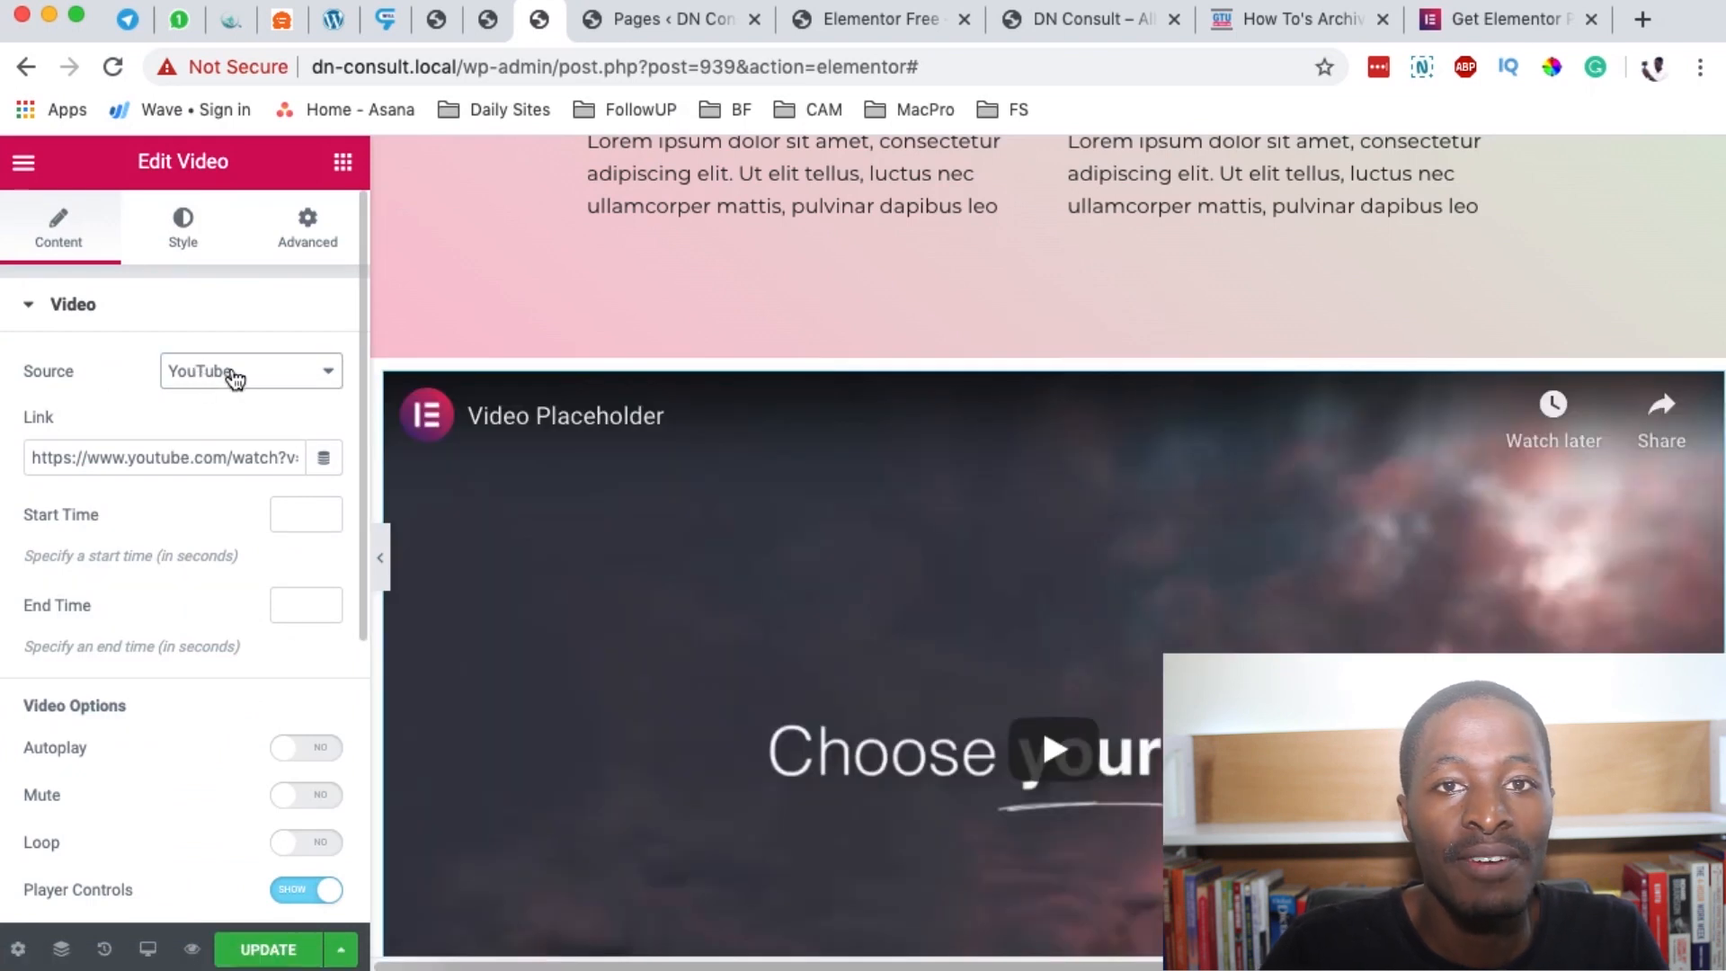
# Review the Video widget's source choices, link, start and end times, and playback options.
pyautogui.click(236, 378)
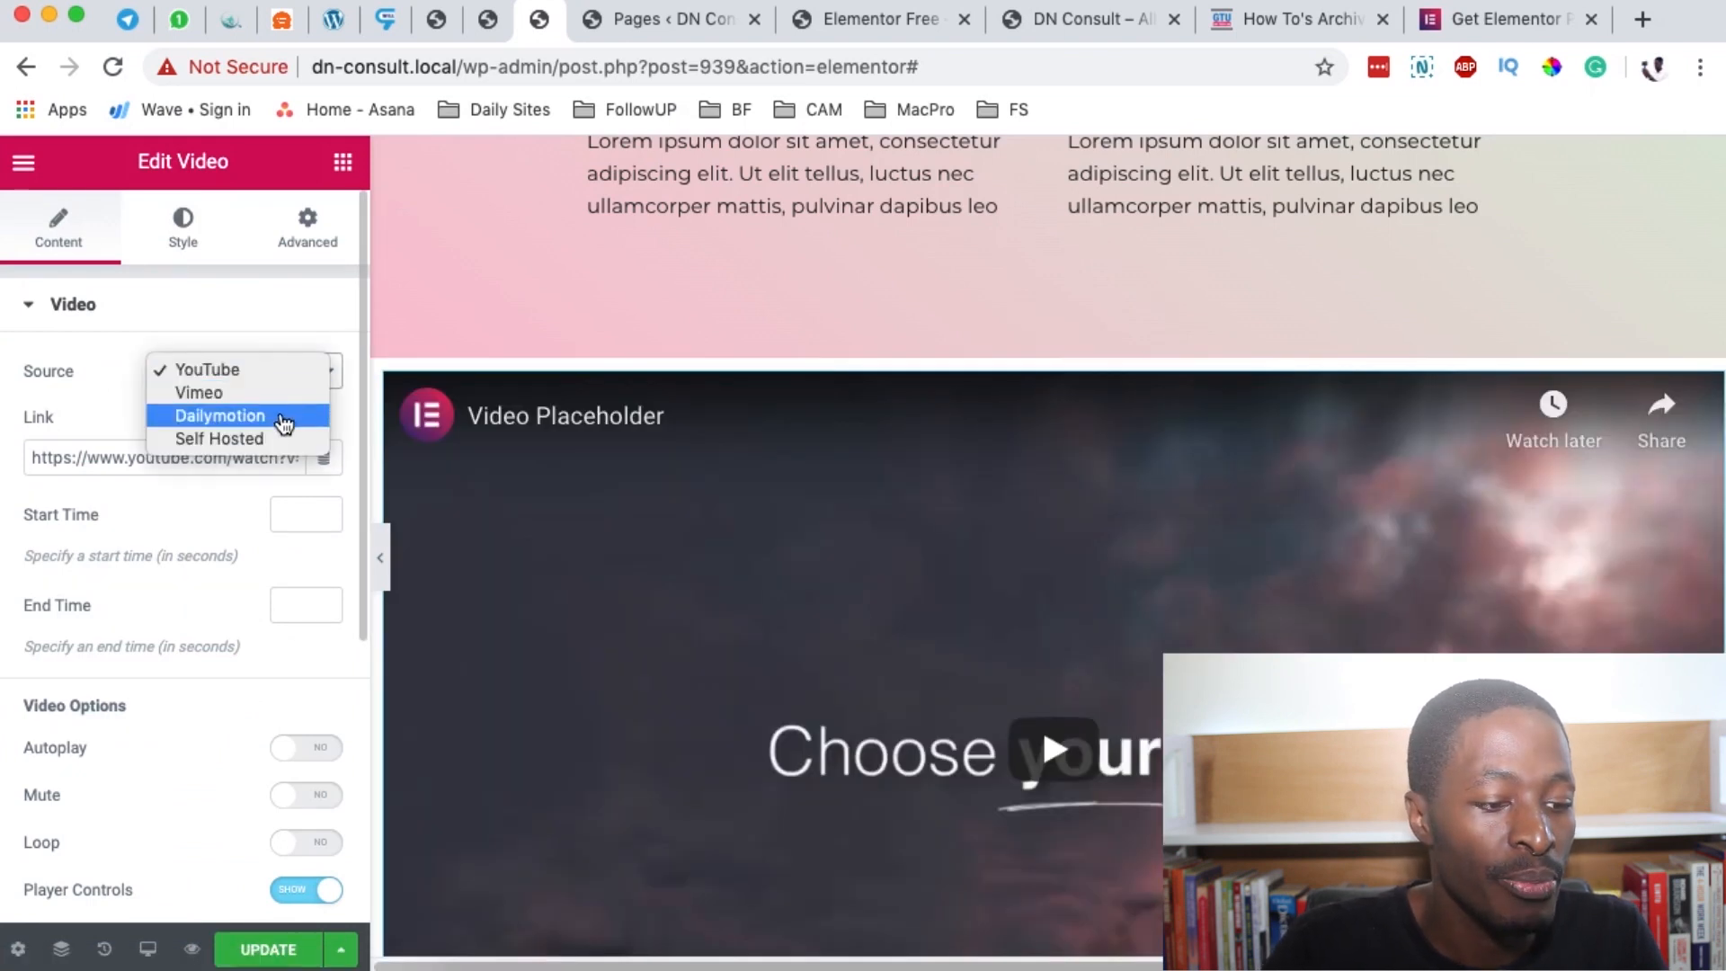
pyautogui.click(78, 423)
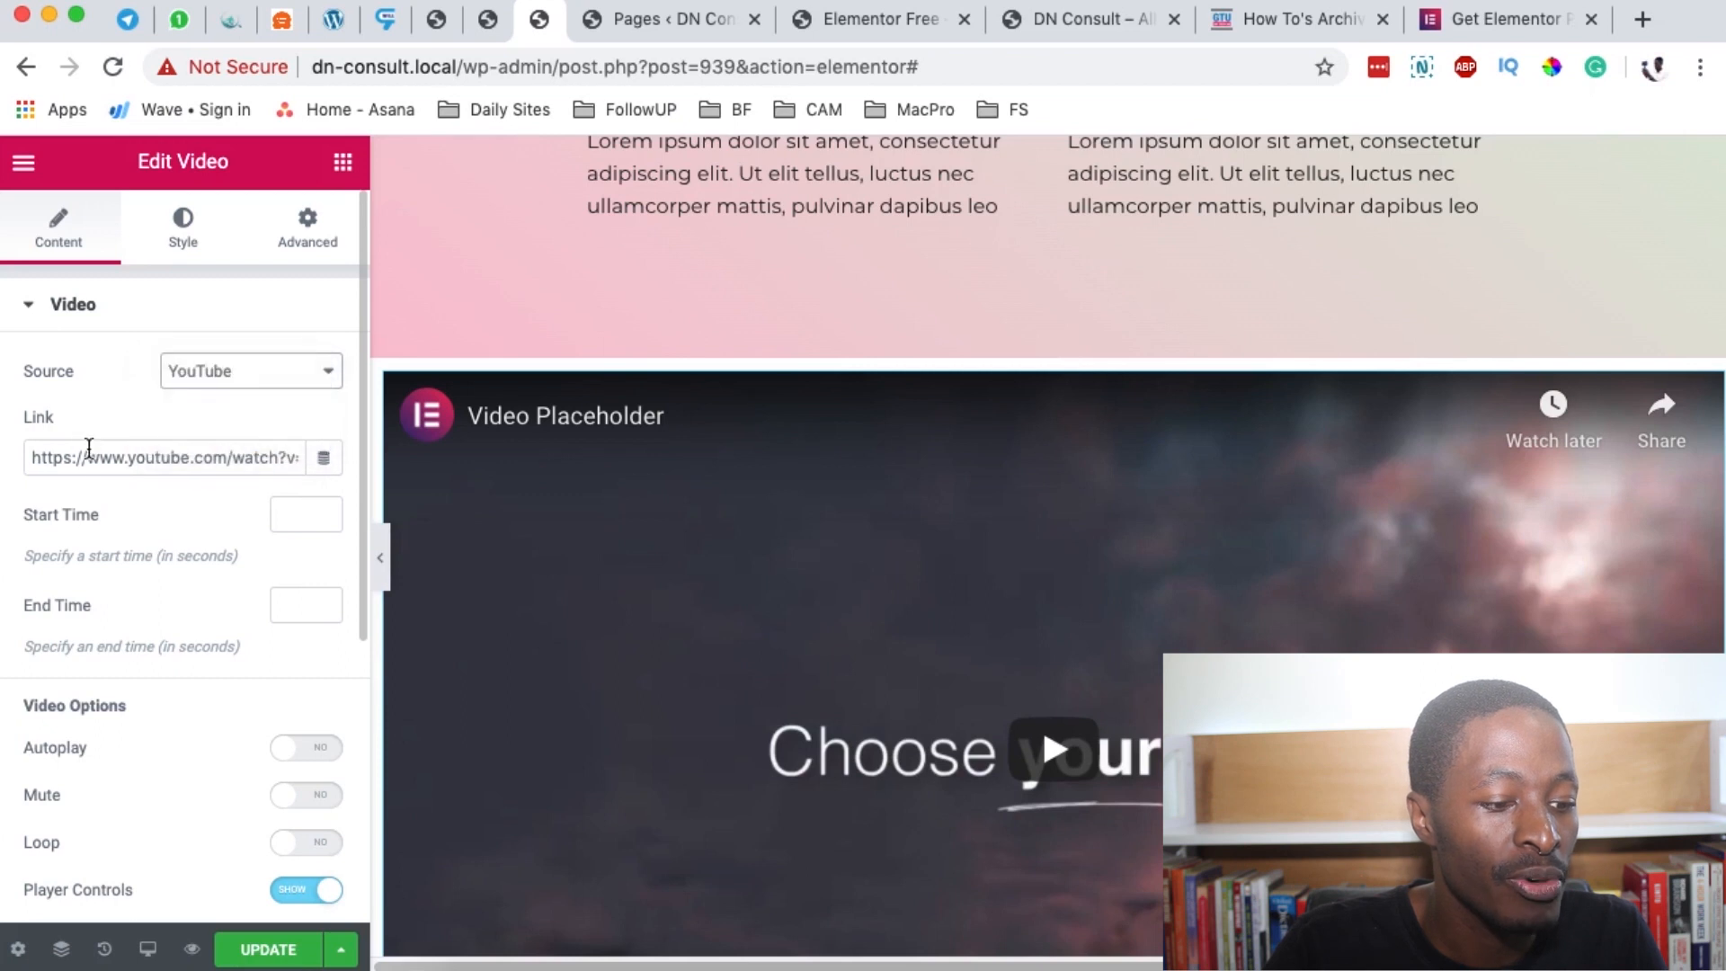
pyautogui.tripleClick(97, 465)
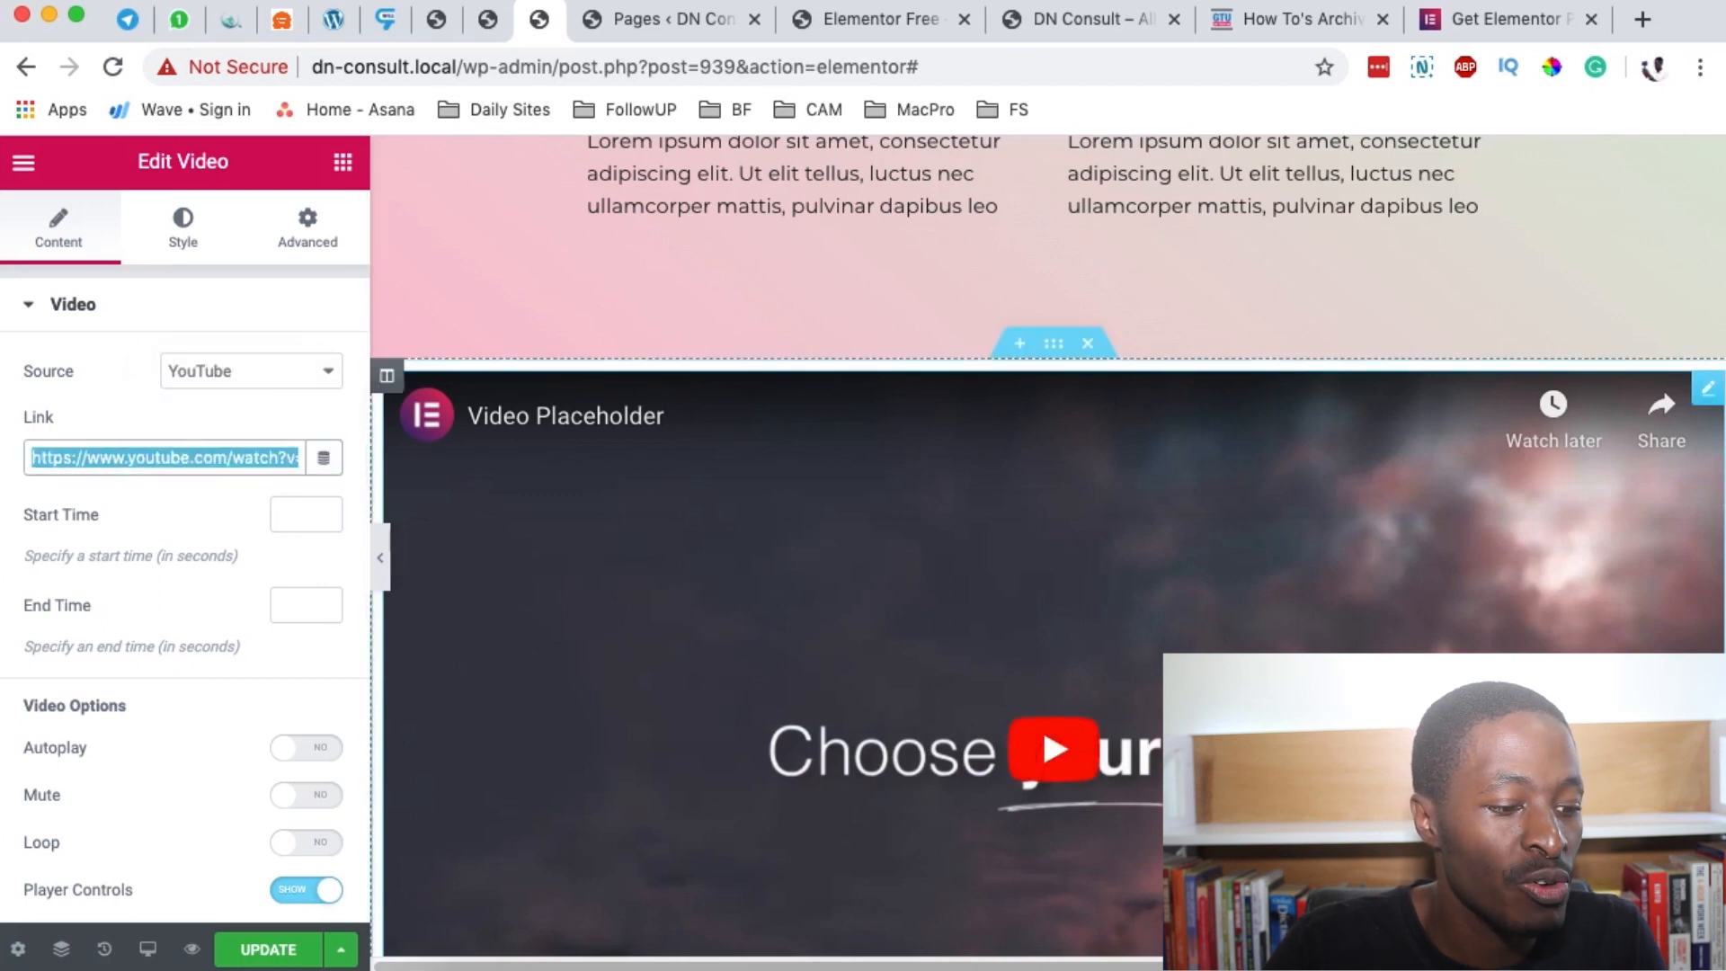
pyautogui.scroll(-3, 230, 508)
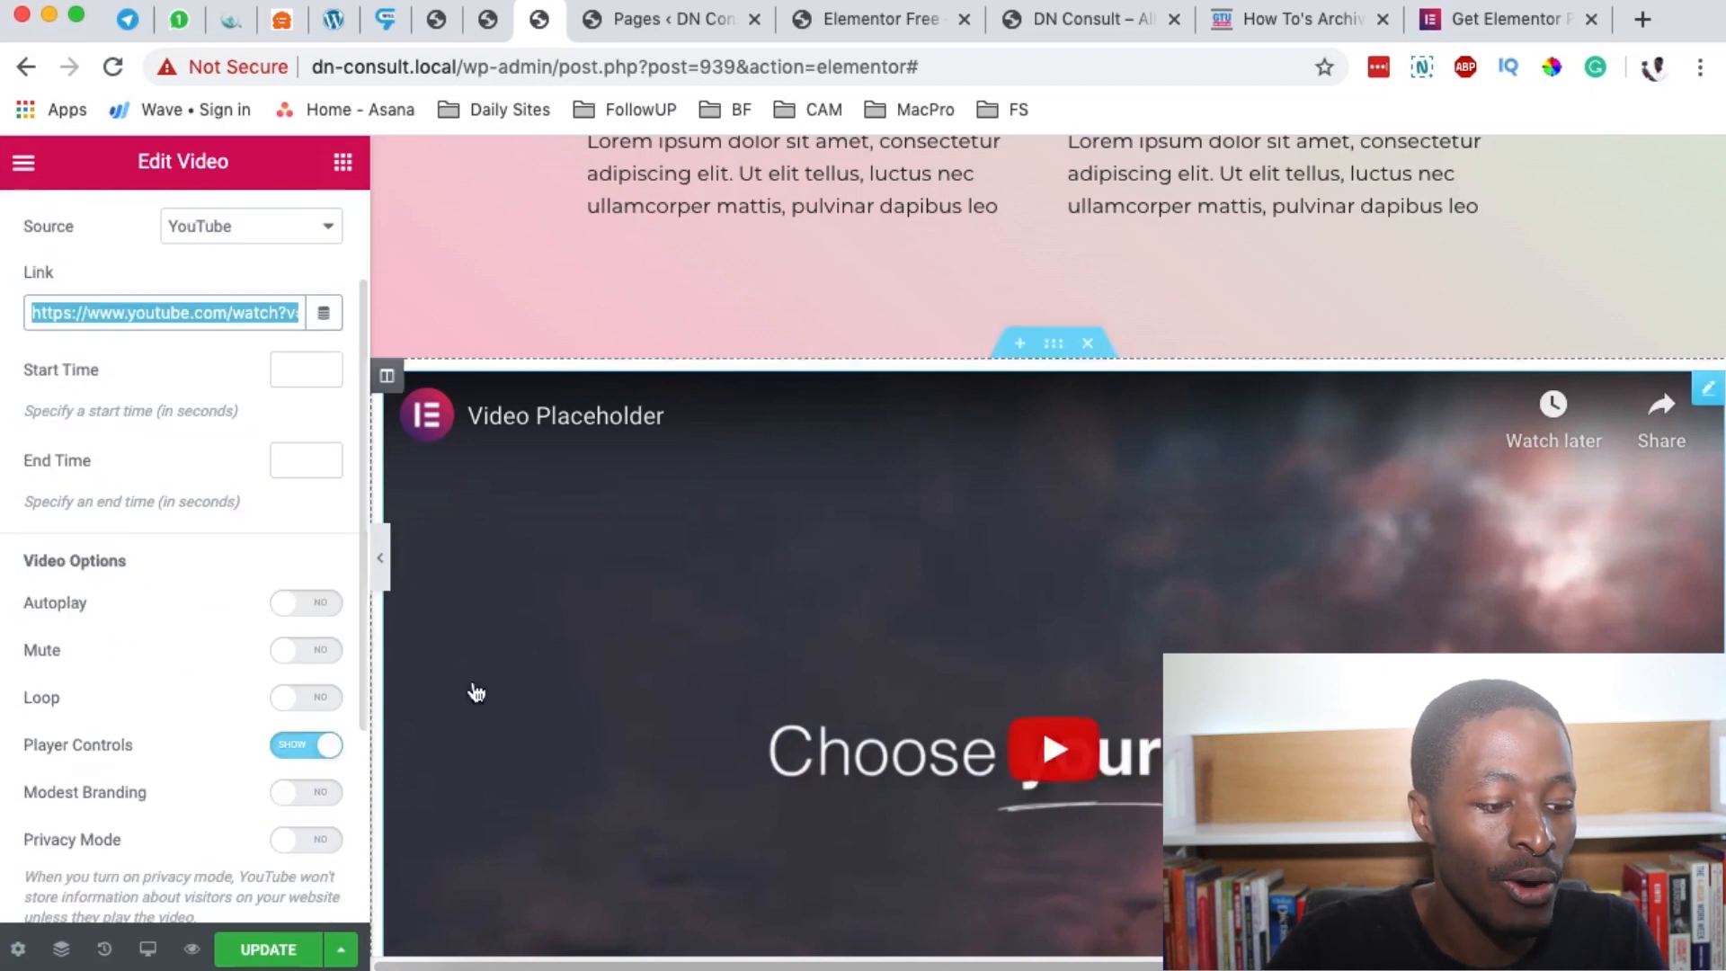
pyautogui.scroll(-2, 154, 663)
pyautogui.scroll(-3, 509, 799)
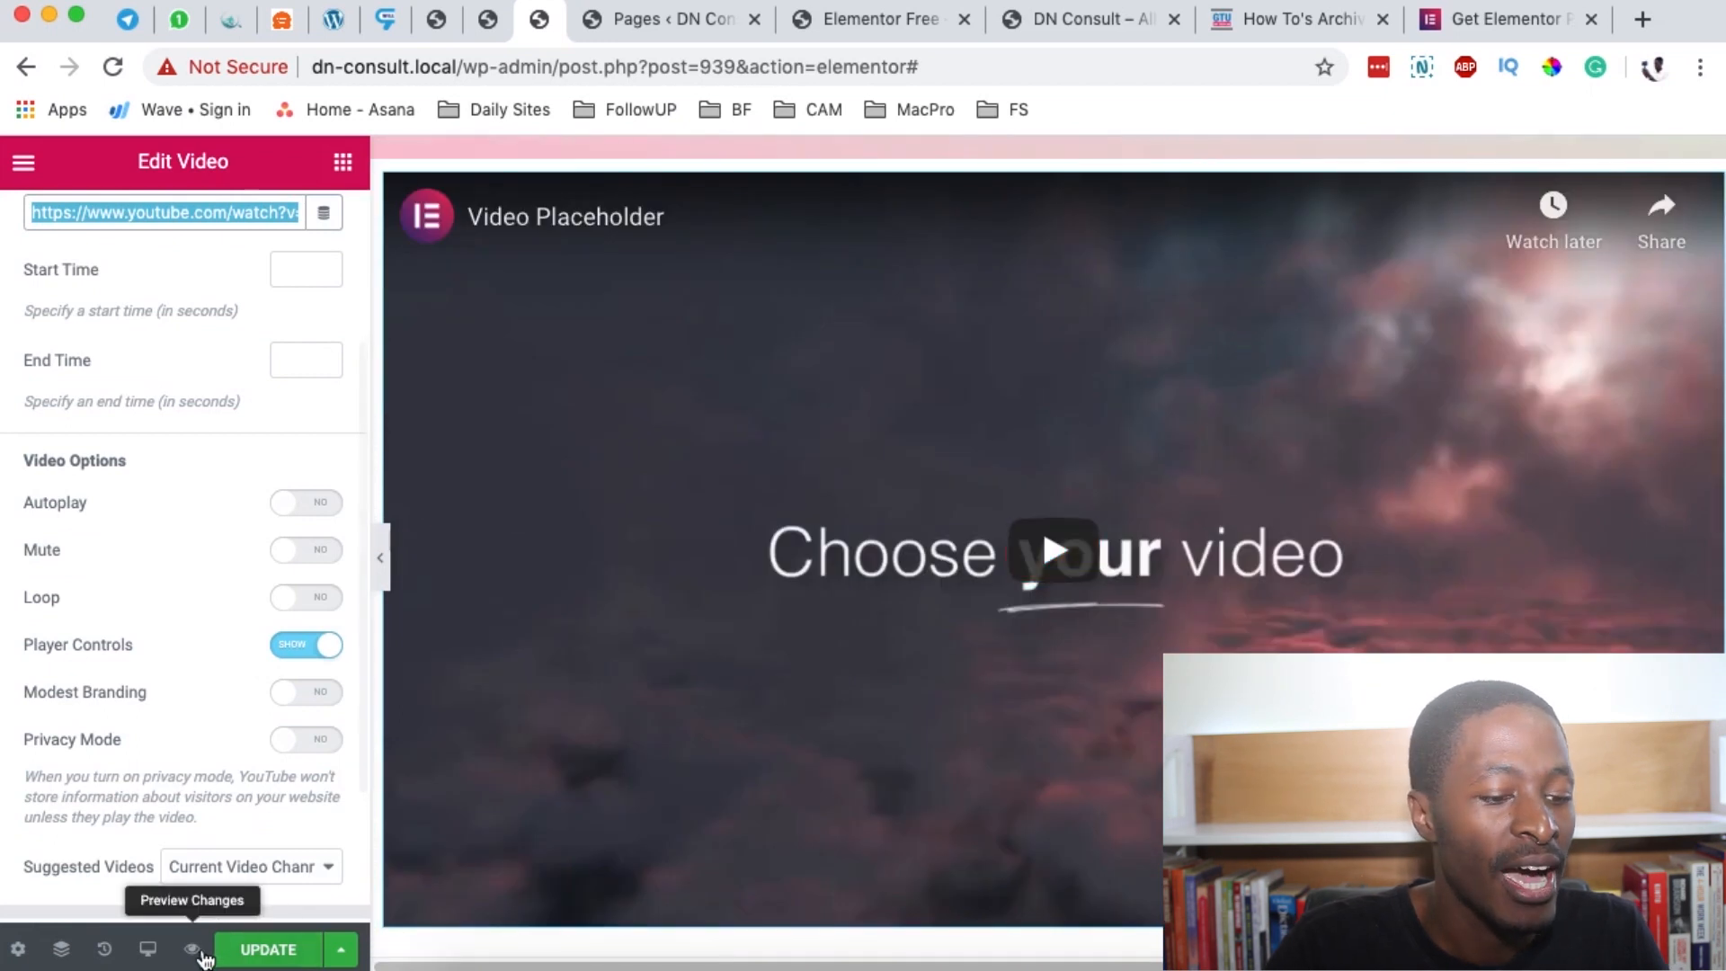
# Update the page and check the new video section in the Elementor Free page preview.
pyautogui.click(268, 949)
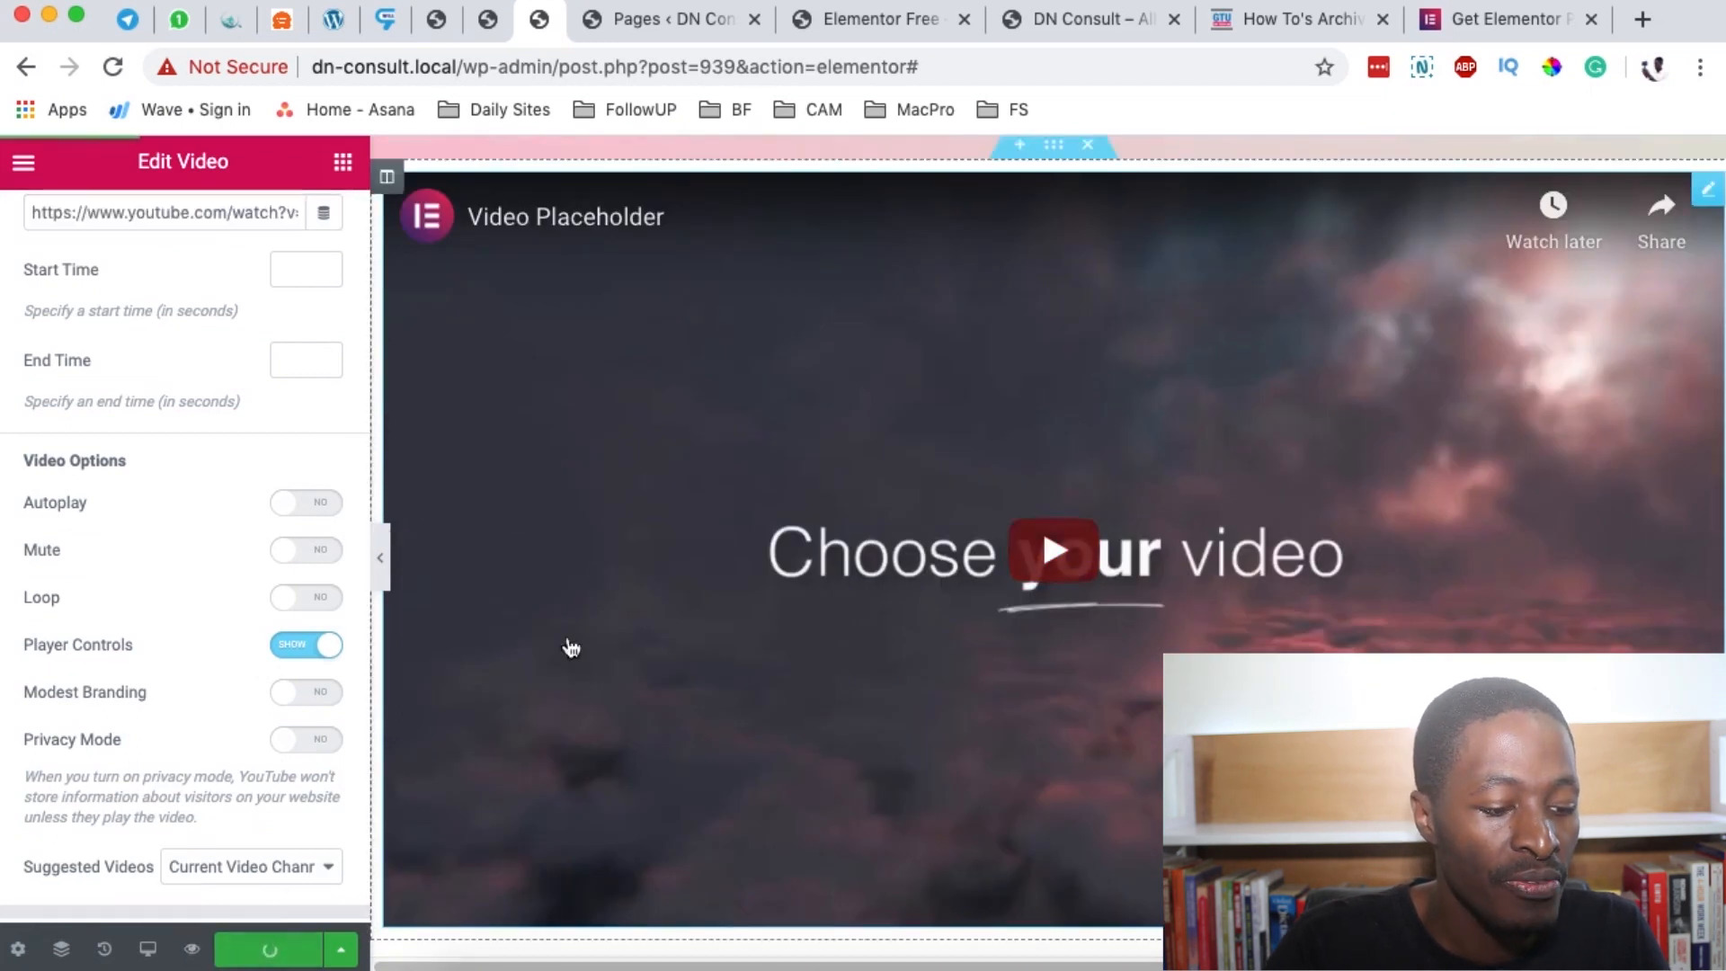
pyautogui.click(845, 35)
pyautogui.scroll(-7, 850, 544)
pyautogui.scroll(-1, 856, 550)
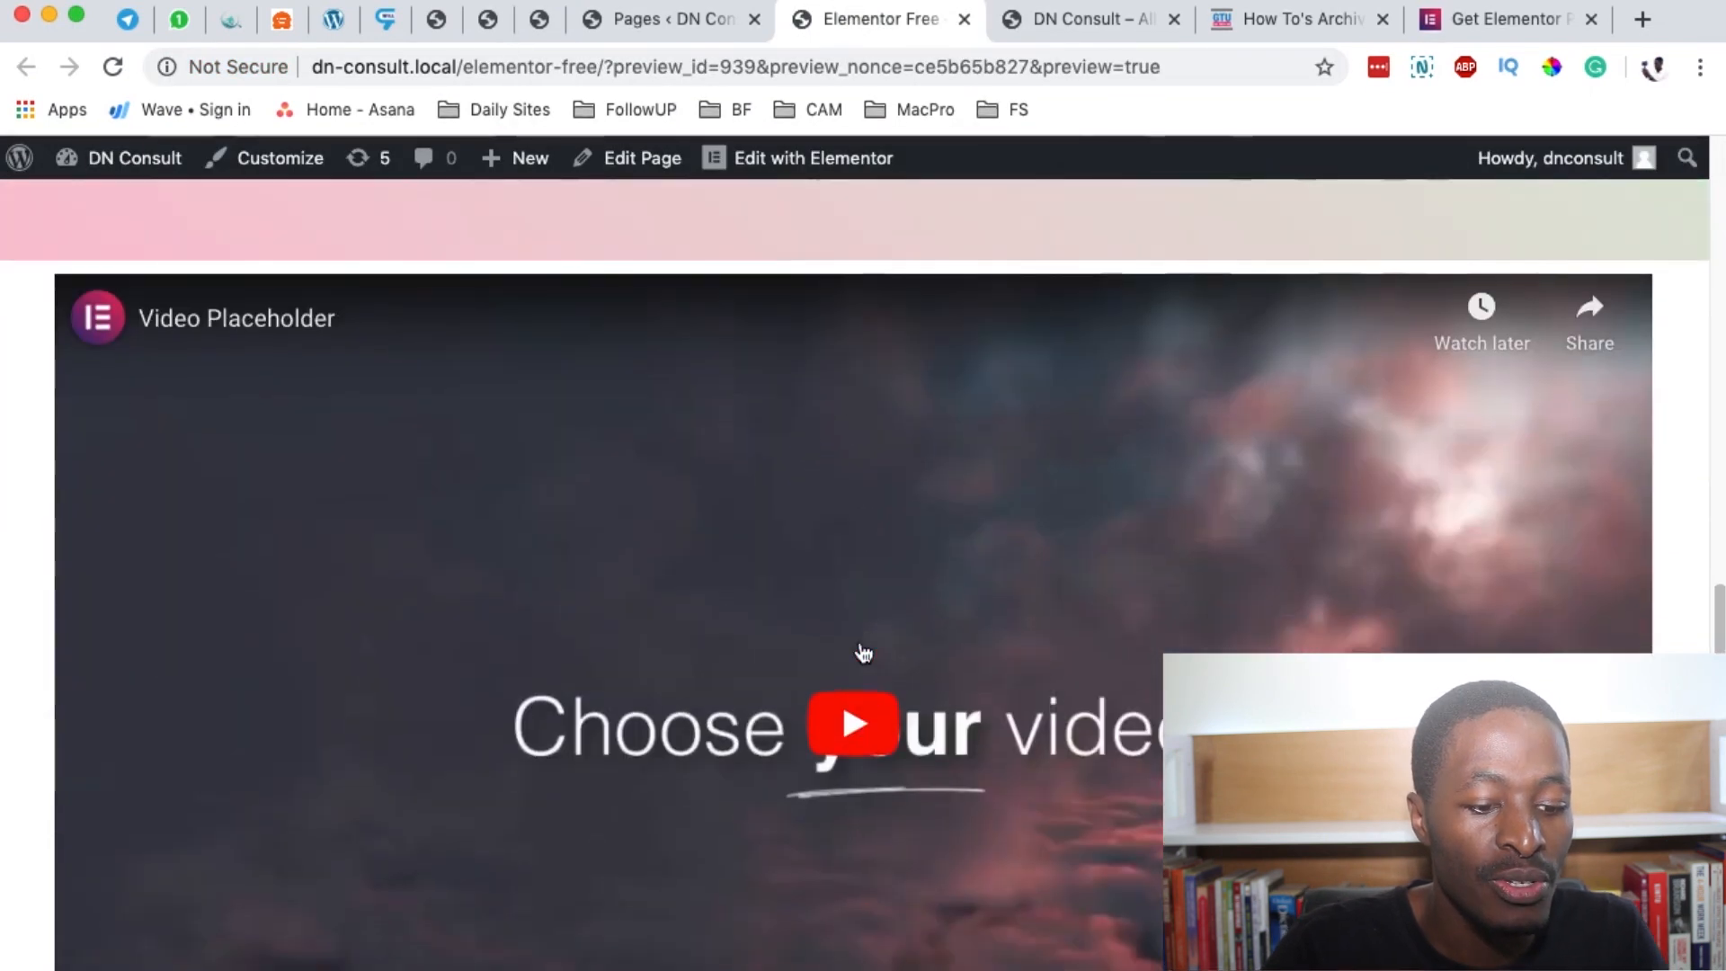
pyautogui.scroll(10, 885, 728)
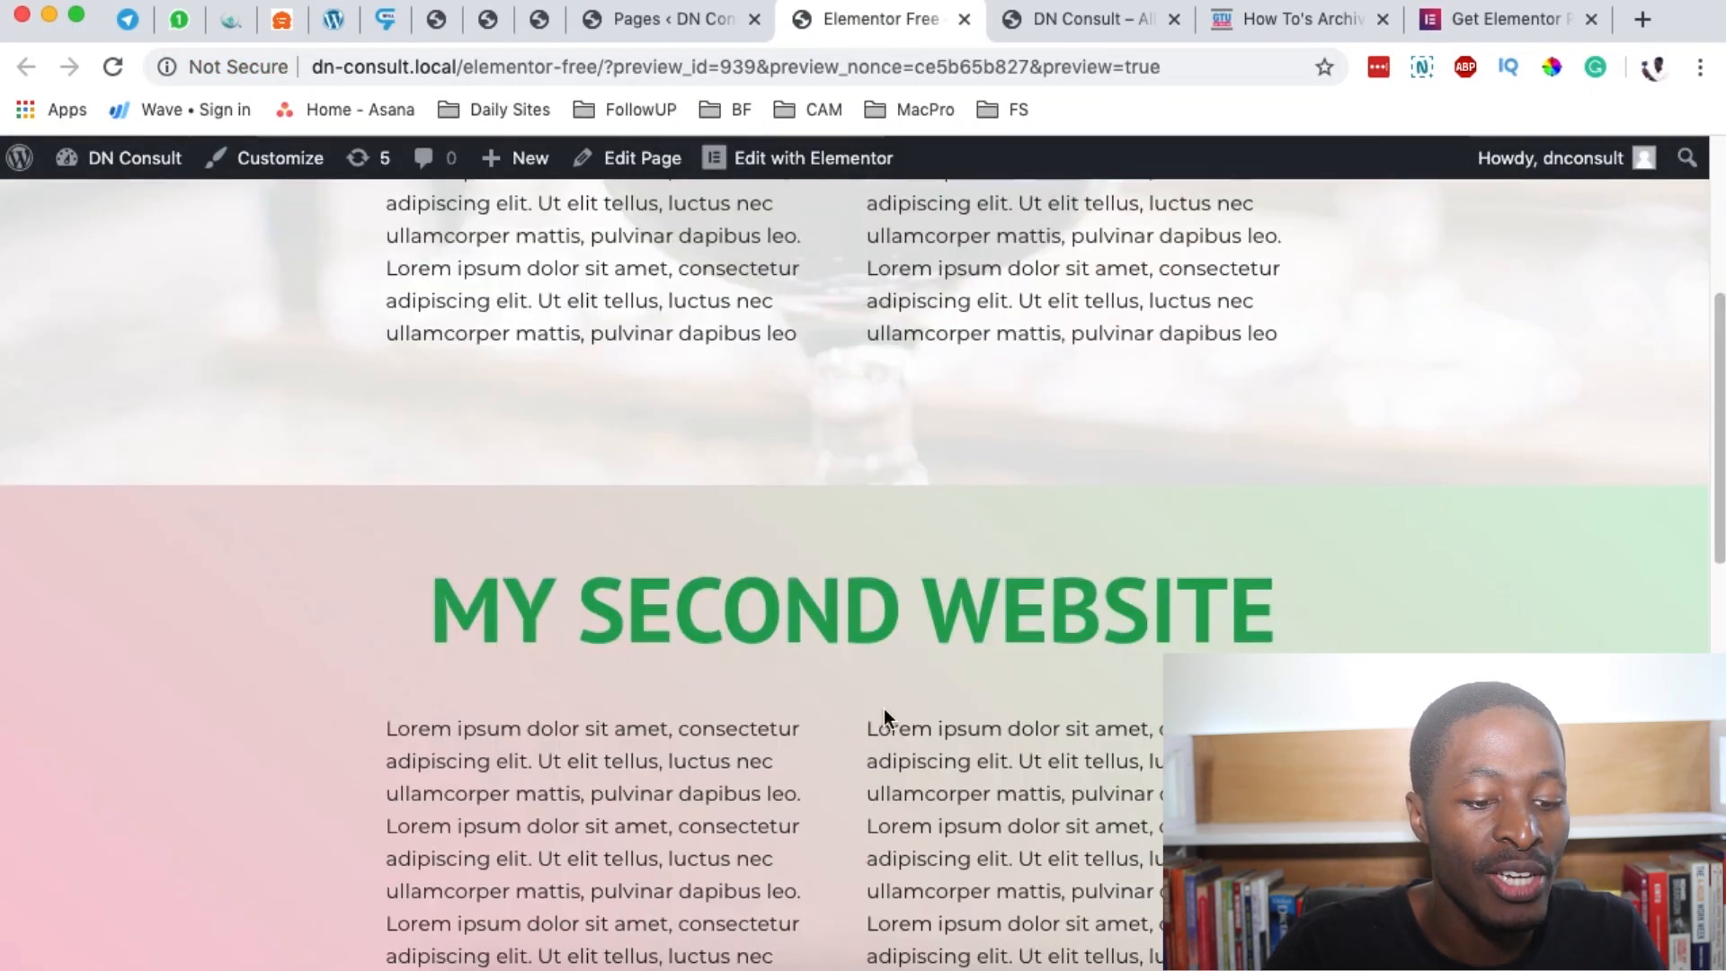
pyautogui.scroll(-7, 886, 692)
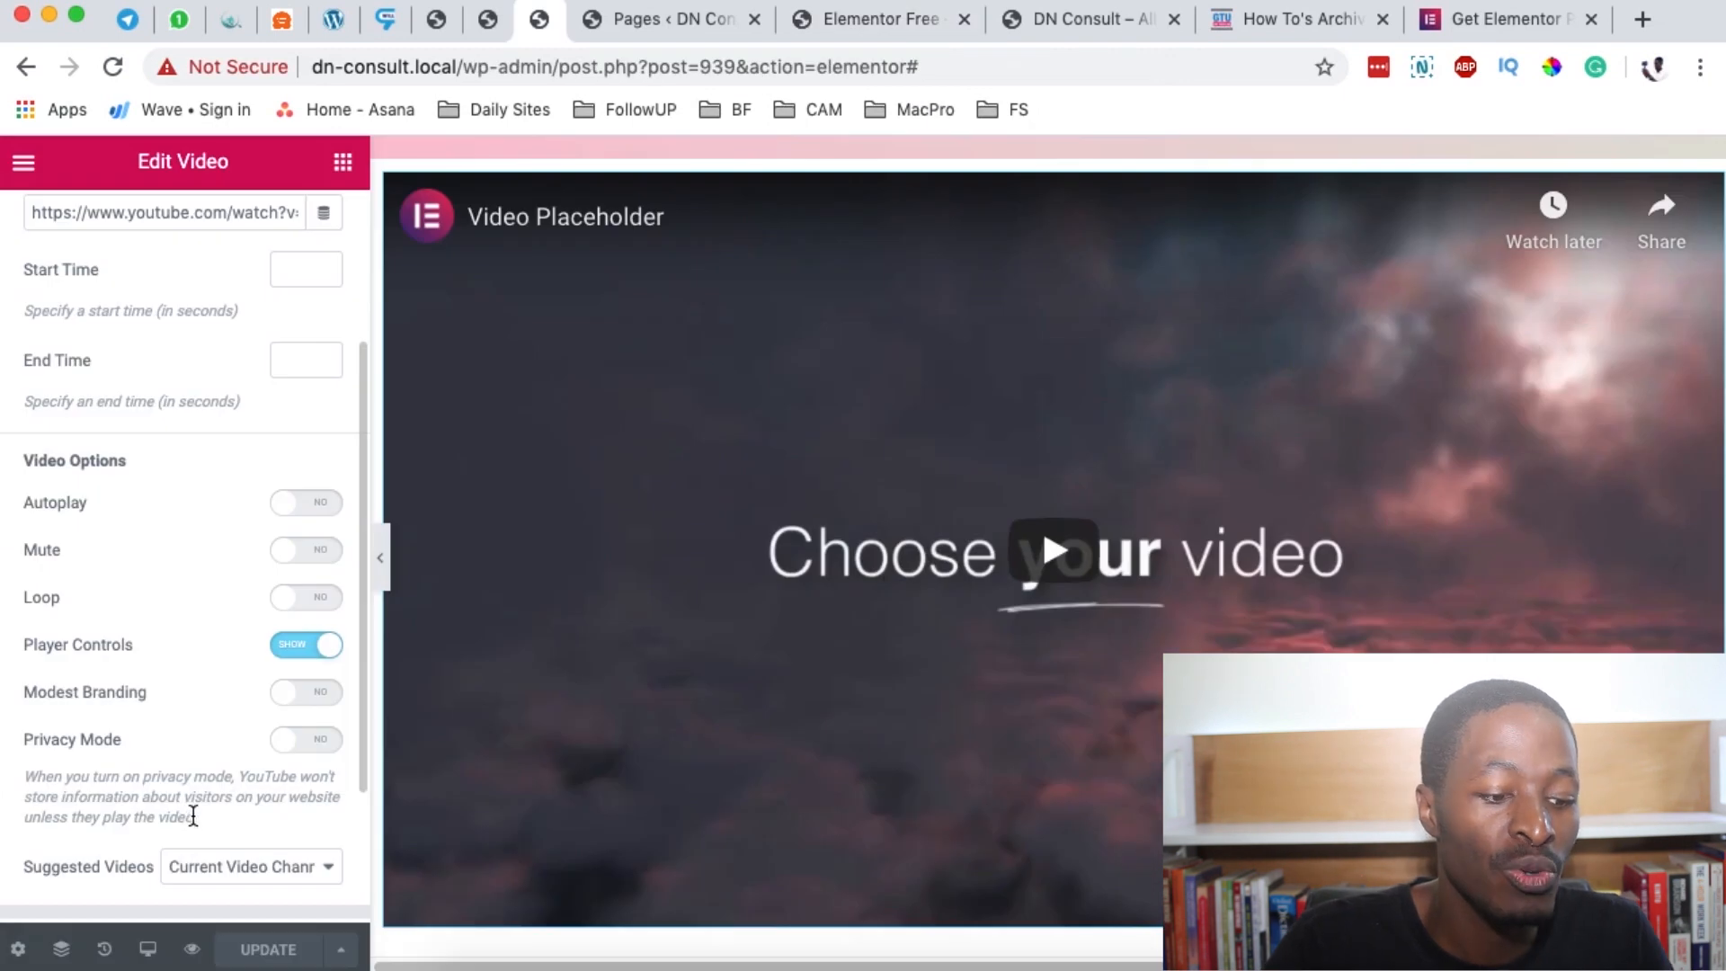
# Preview the page's sections and video at tablet (768px) and mobile (360px) widths, then close the responsive preview.
pyautogui.click(147, 949)
pyautogui.click(132, 835)
pyautogui.scroll(10, 893, 783)
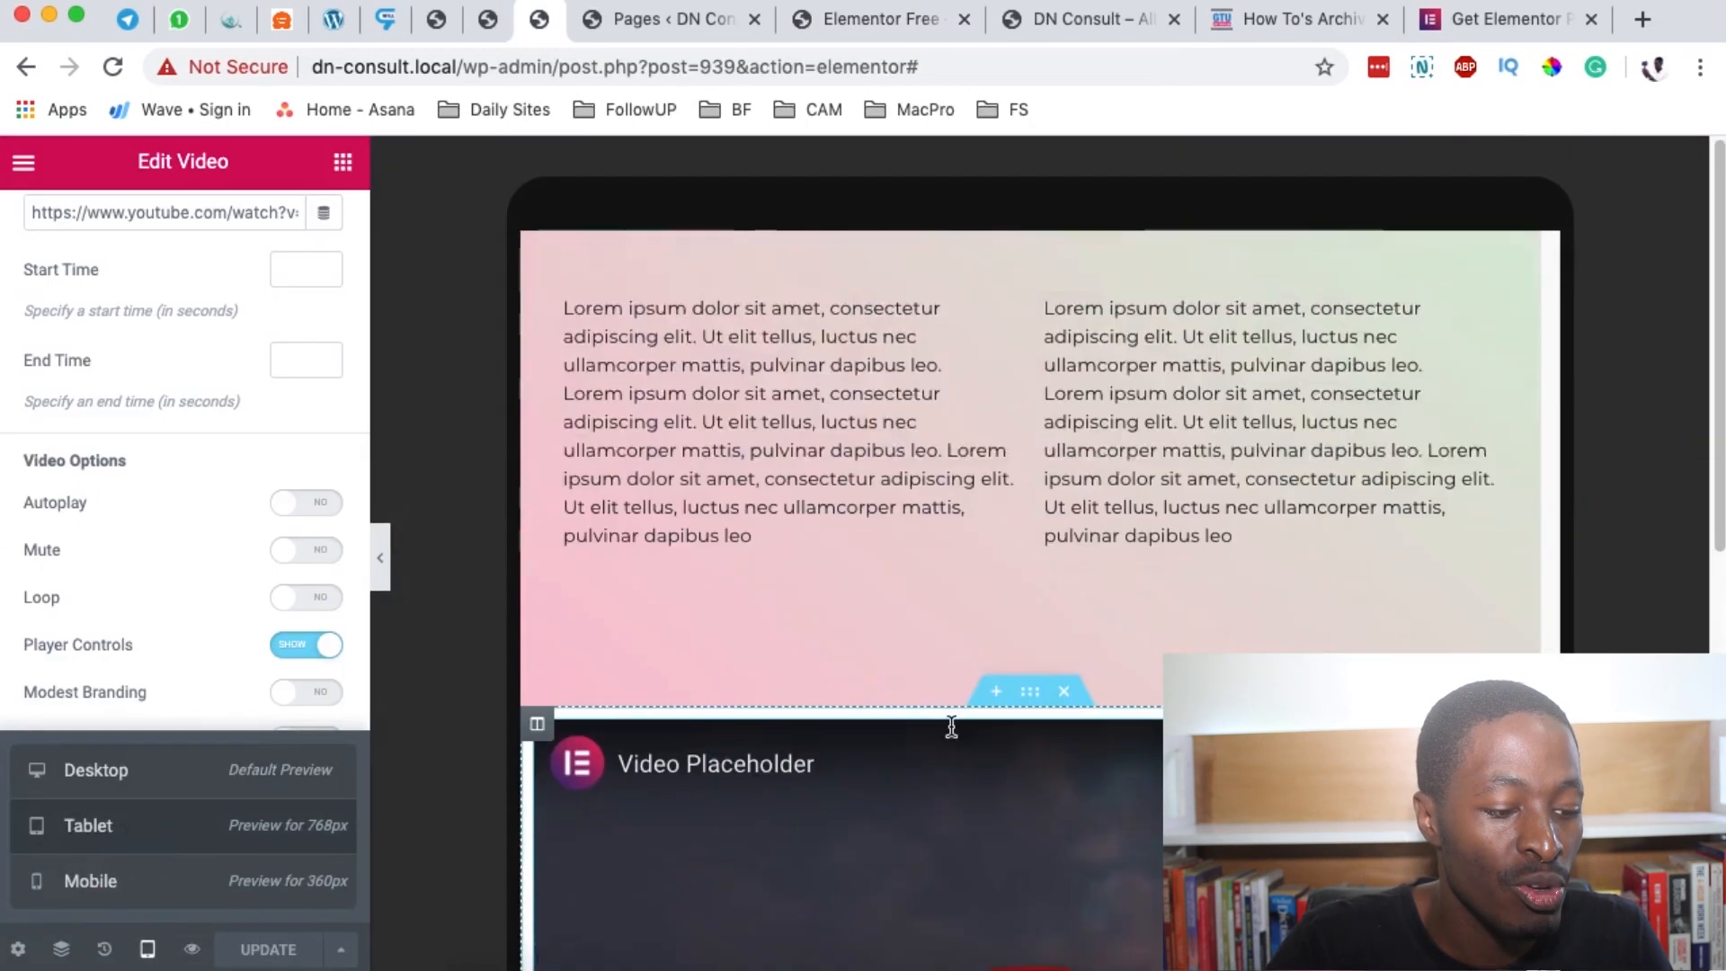
pyautogui.scroll(-8, 955, 738)
pyautogui.click(127, 886)
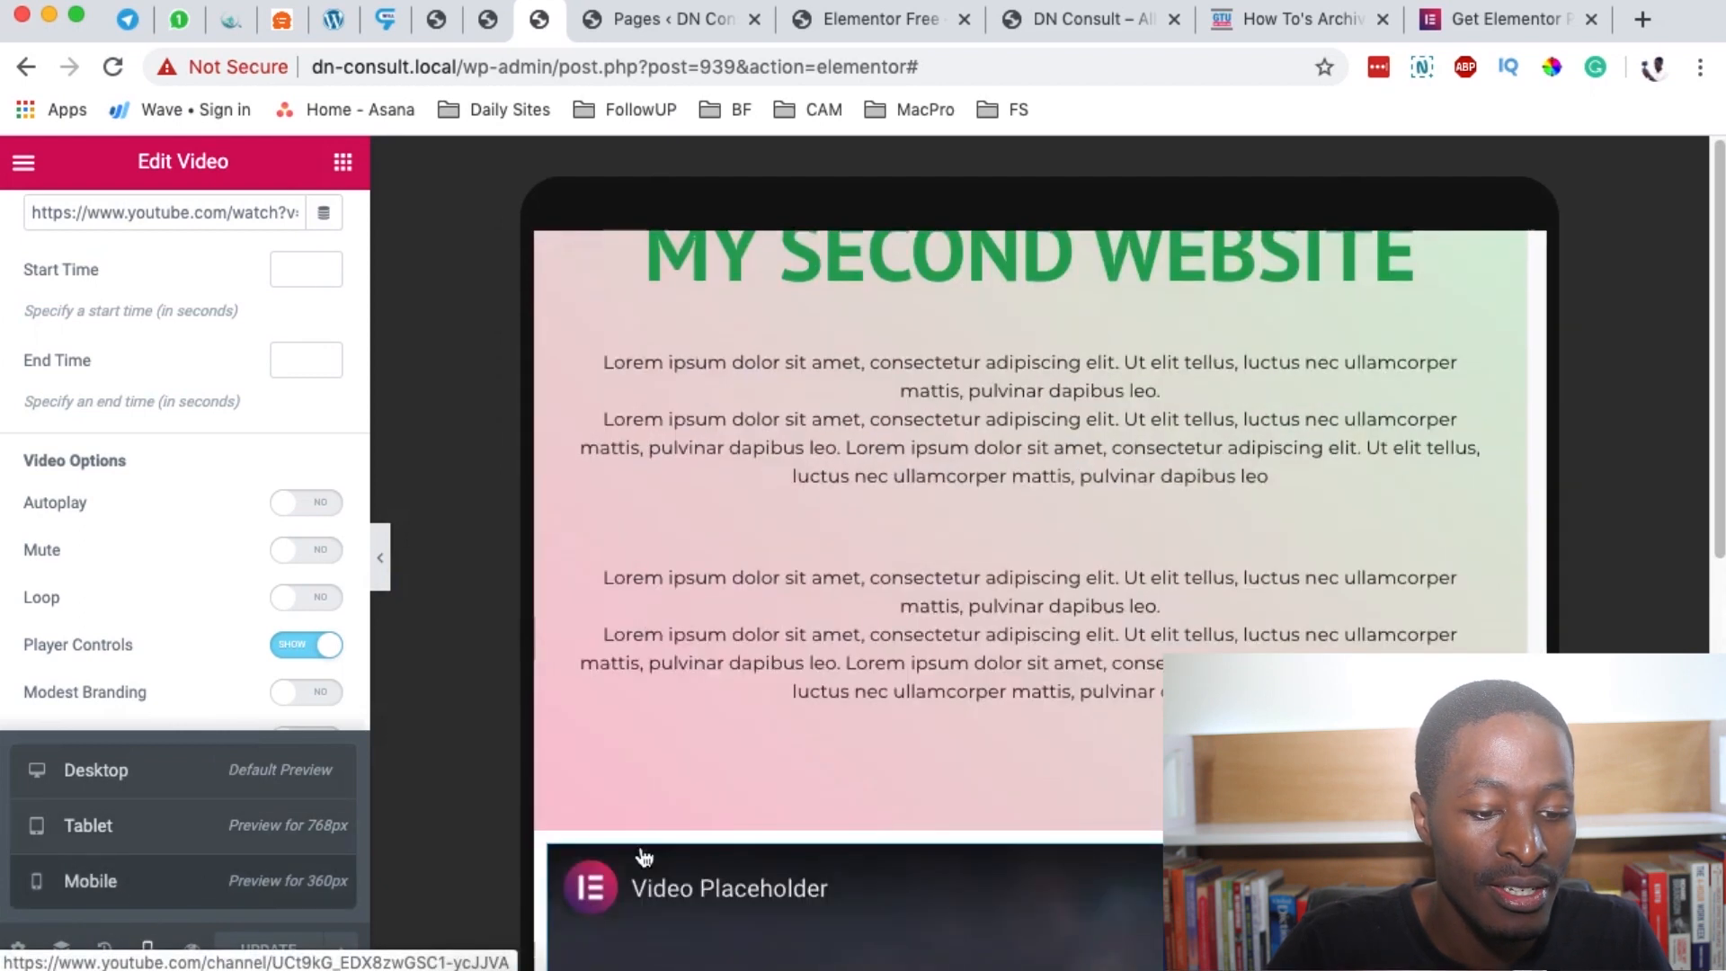
pyautogui.scroll(-8, 1030, 575)
pyautogui.scroll(5, 1030, 576)
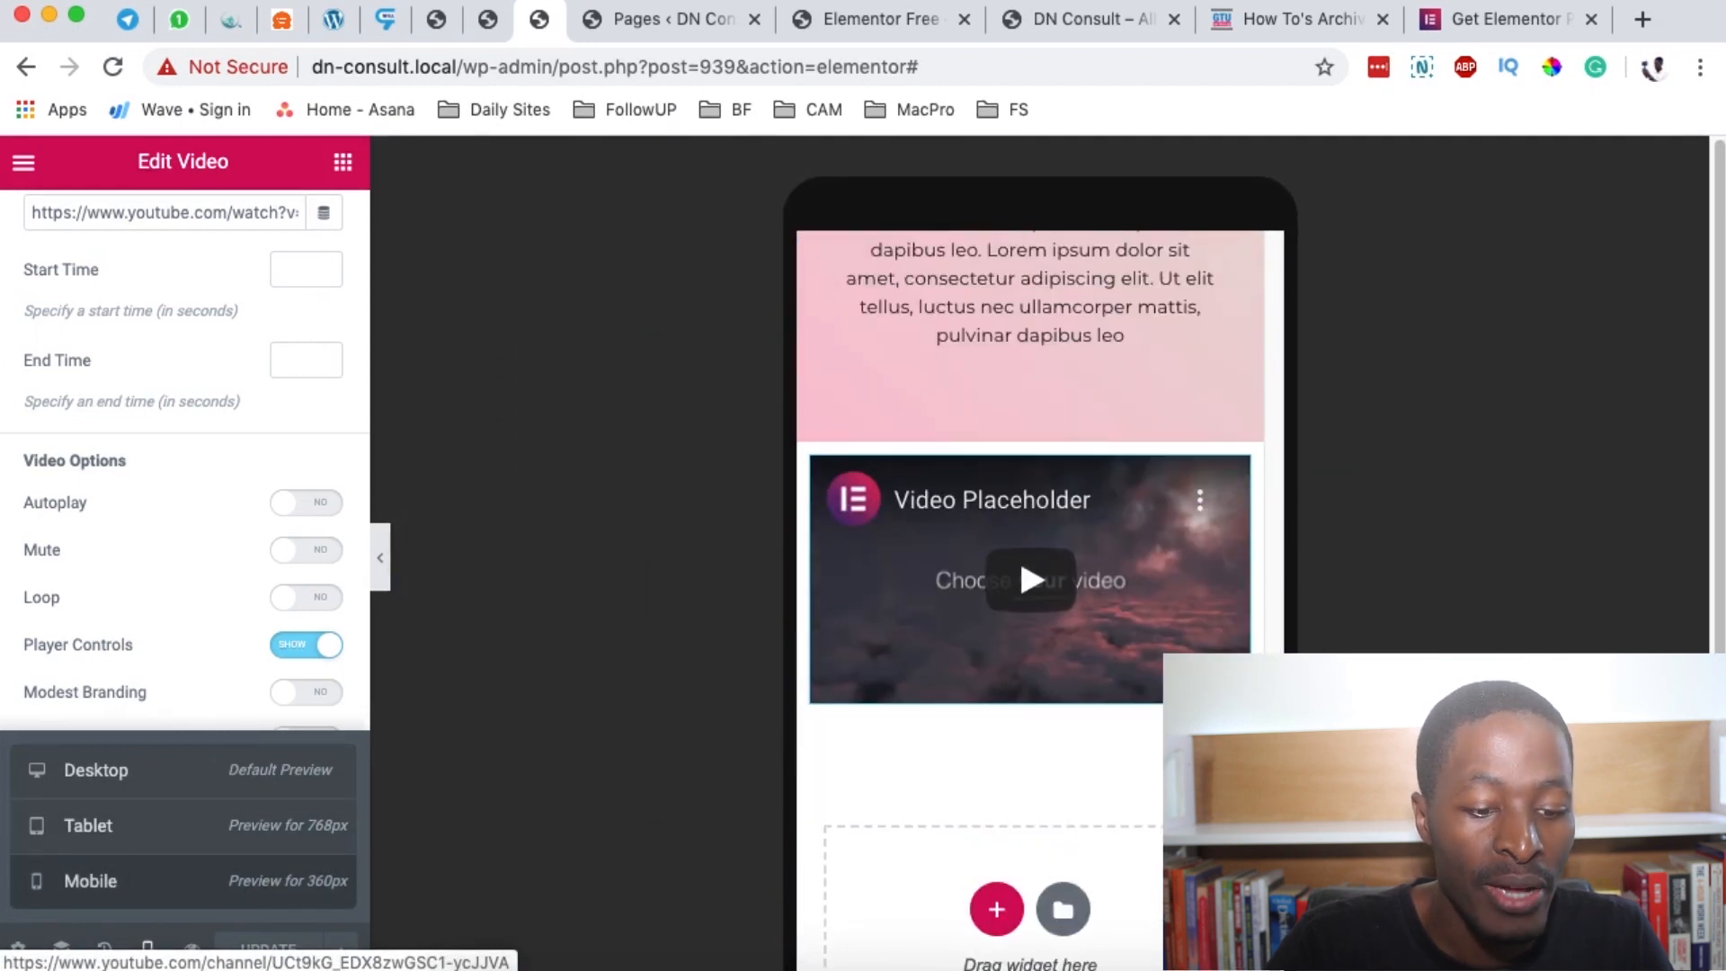
pyautogui.scroll(10, 1031, 764)
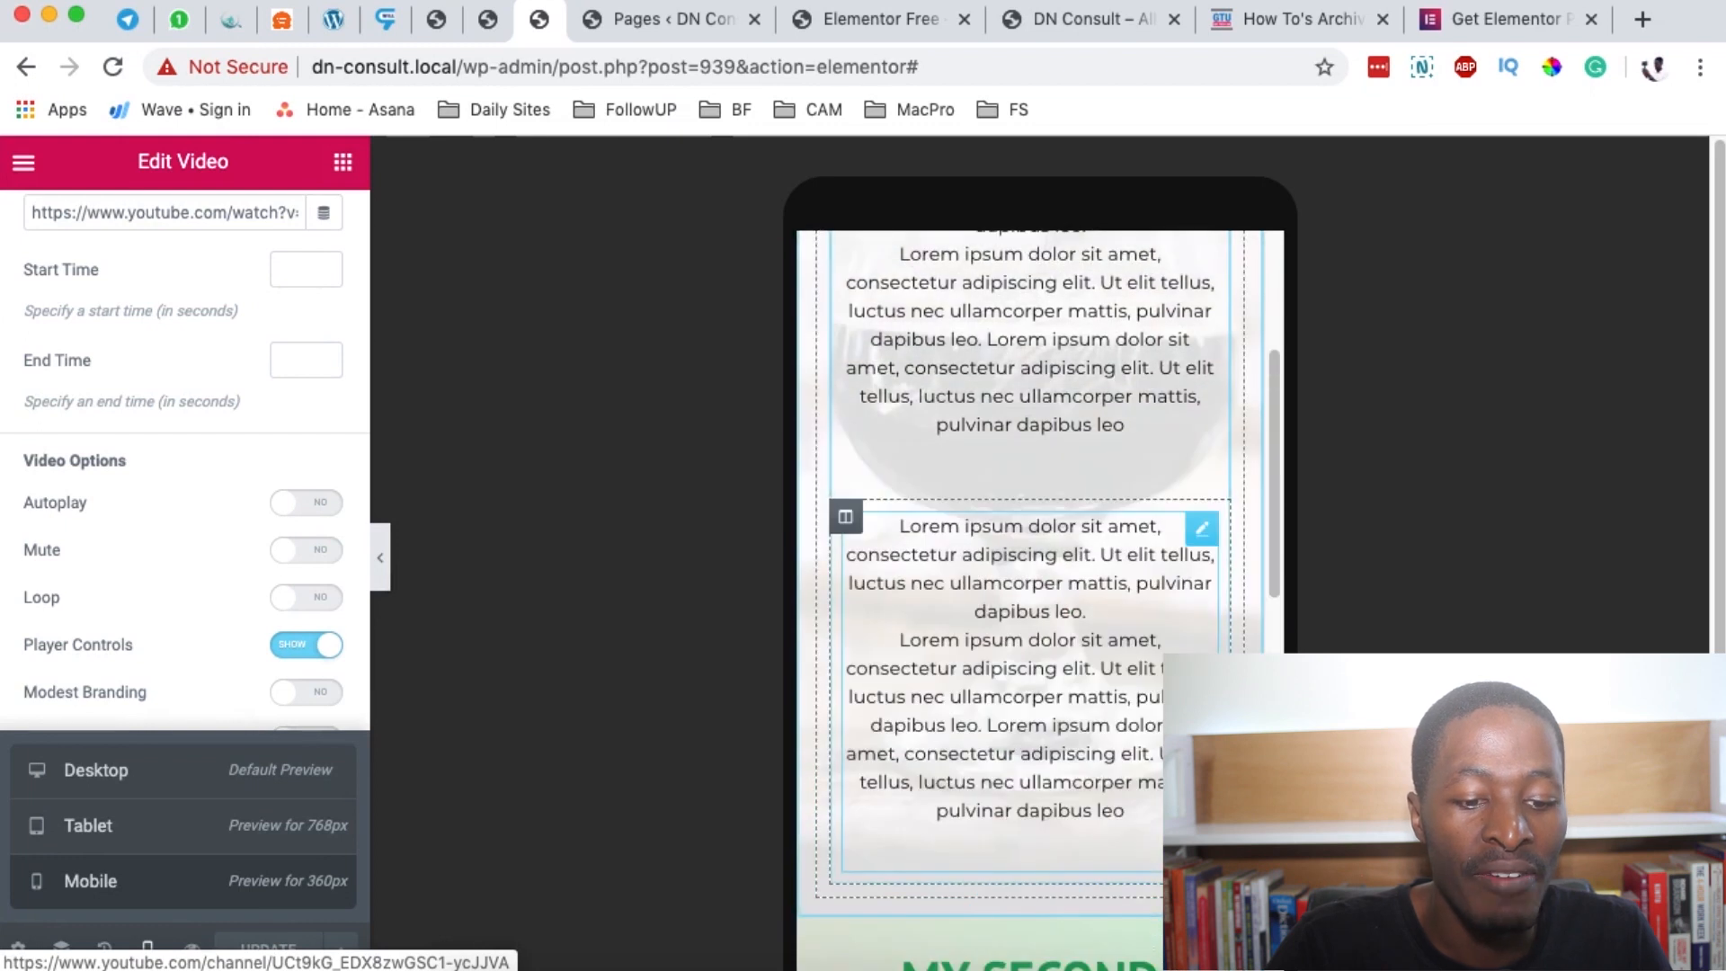
pyautogui.scroll(1, 1148, 720)
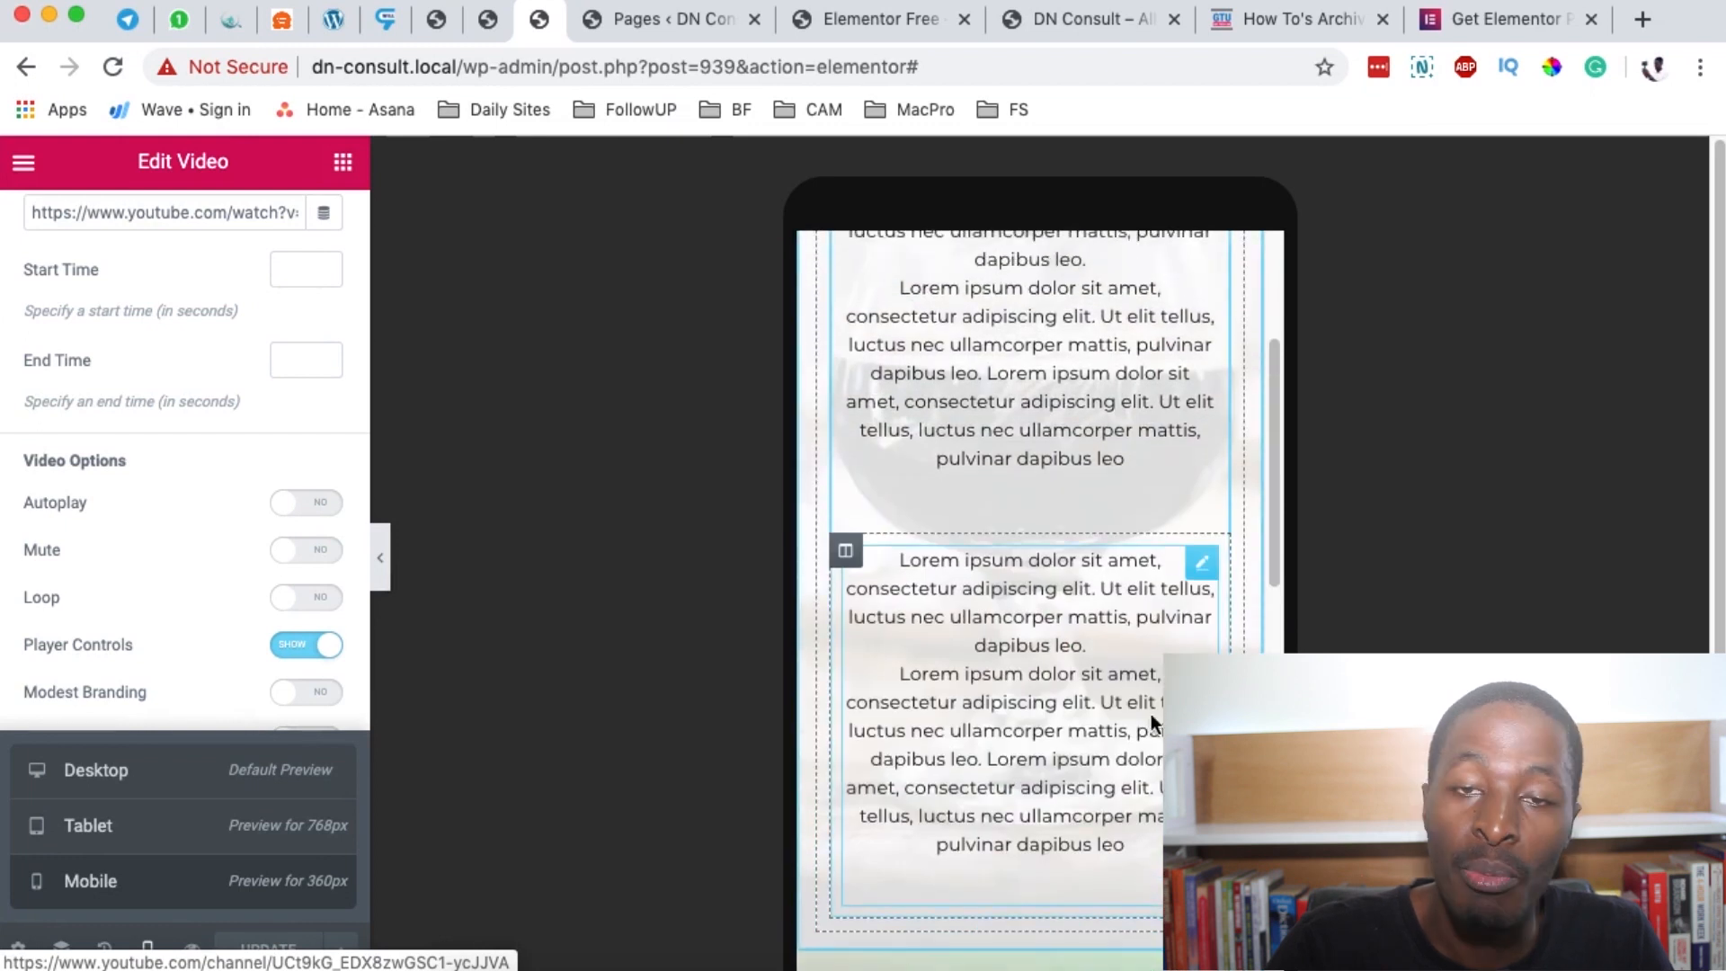
pyautogui.click(147, 946)
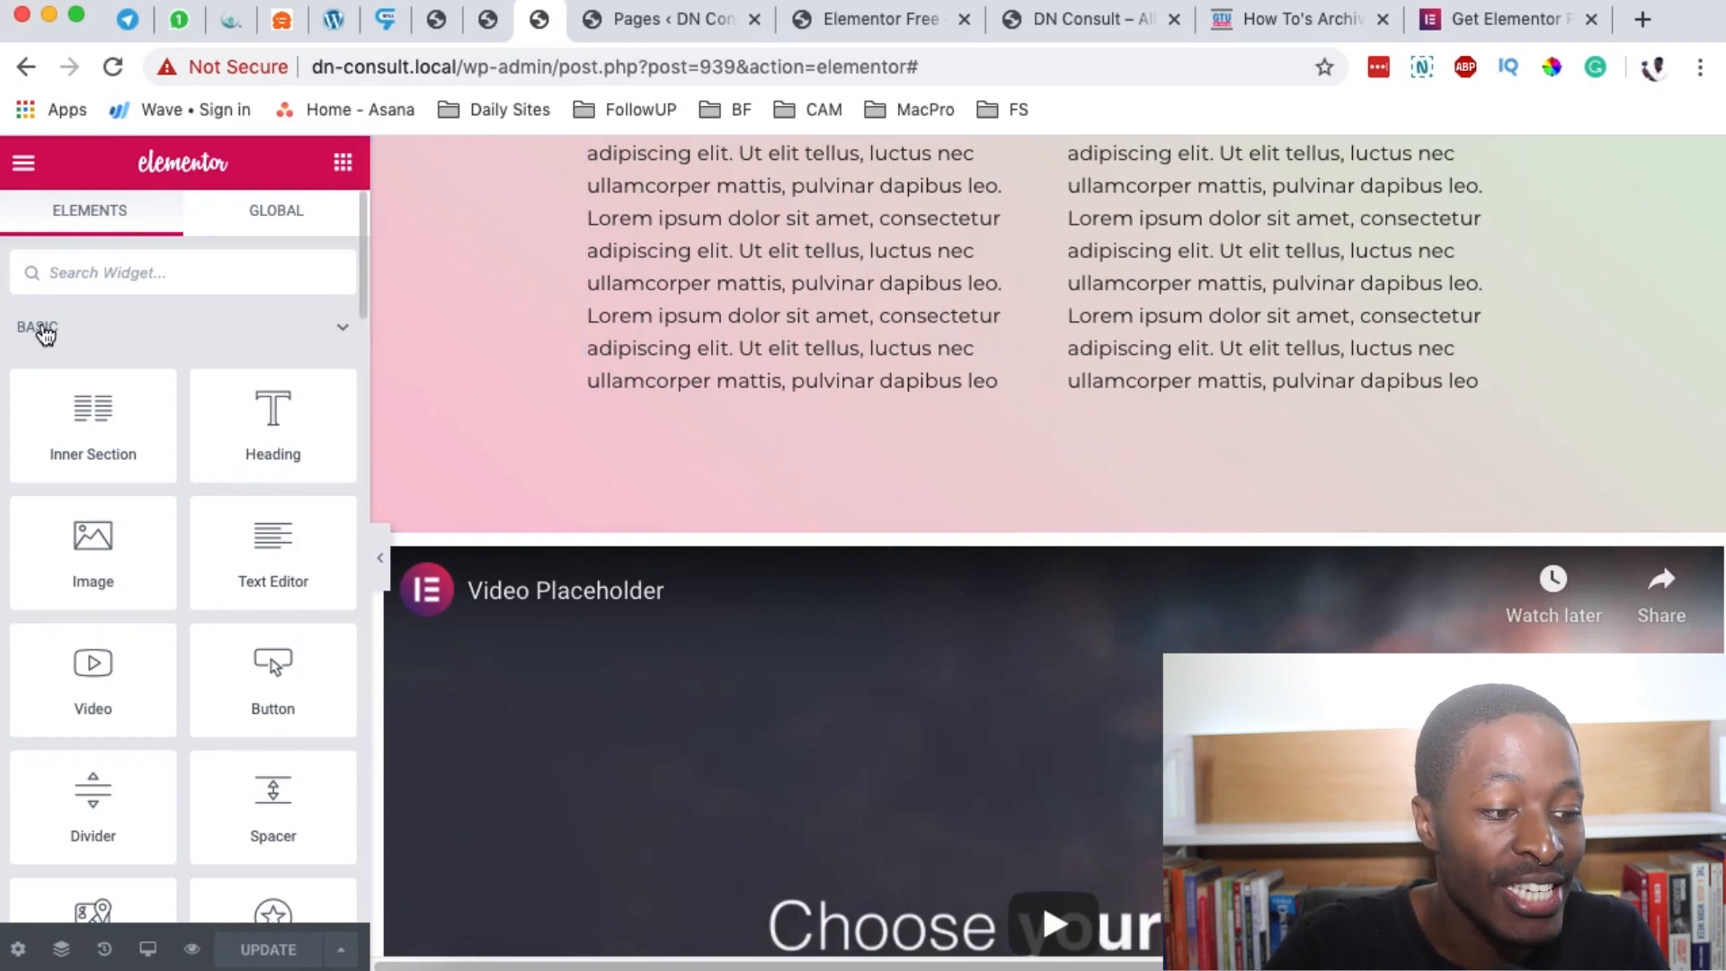
# Browse the available Basic widgets and the locked Pro widgets in the element list.
pyautogui.scroll(-3, 281, 452)
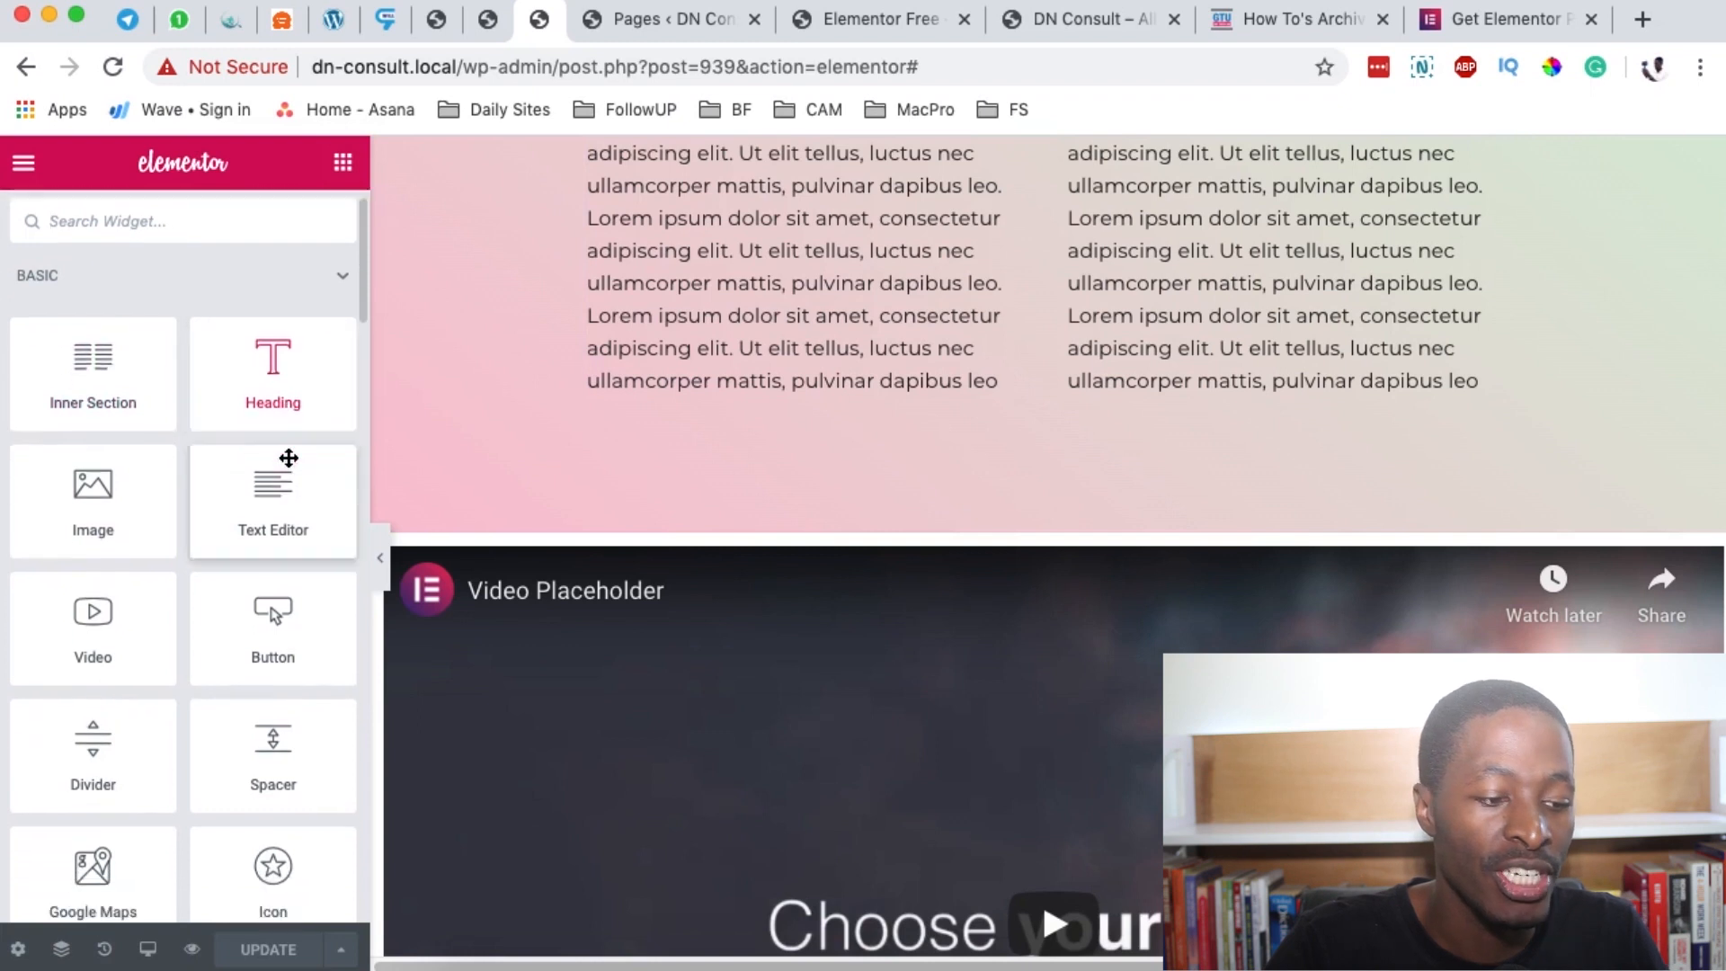
pyautogui.scroll(1, 227, 423)
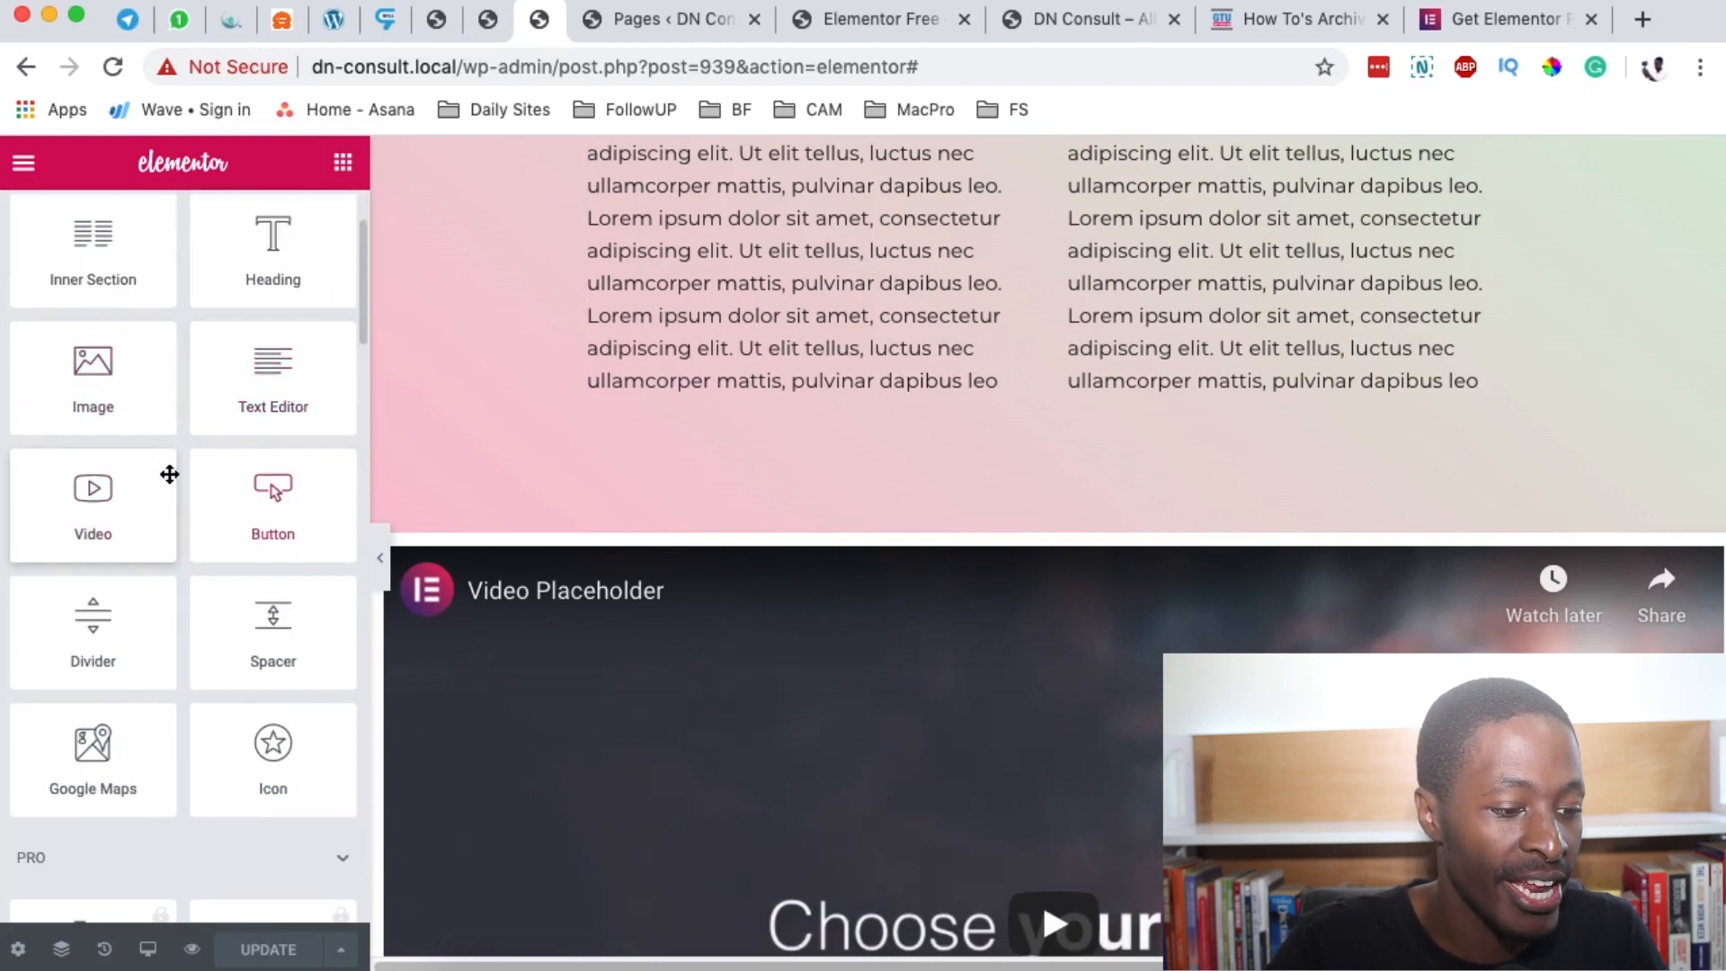
pyautogui.scroll(-2, 243, 526)
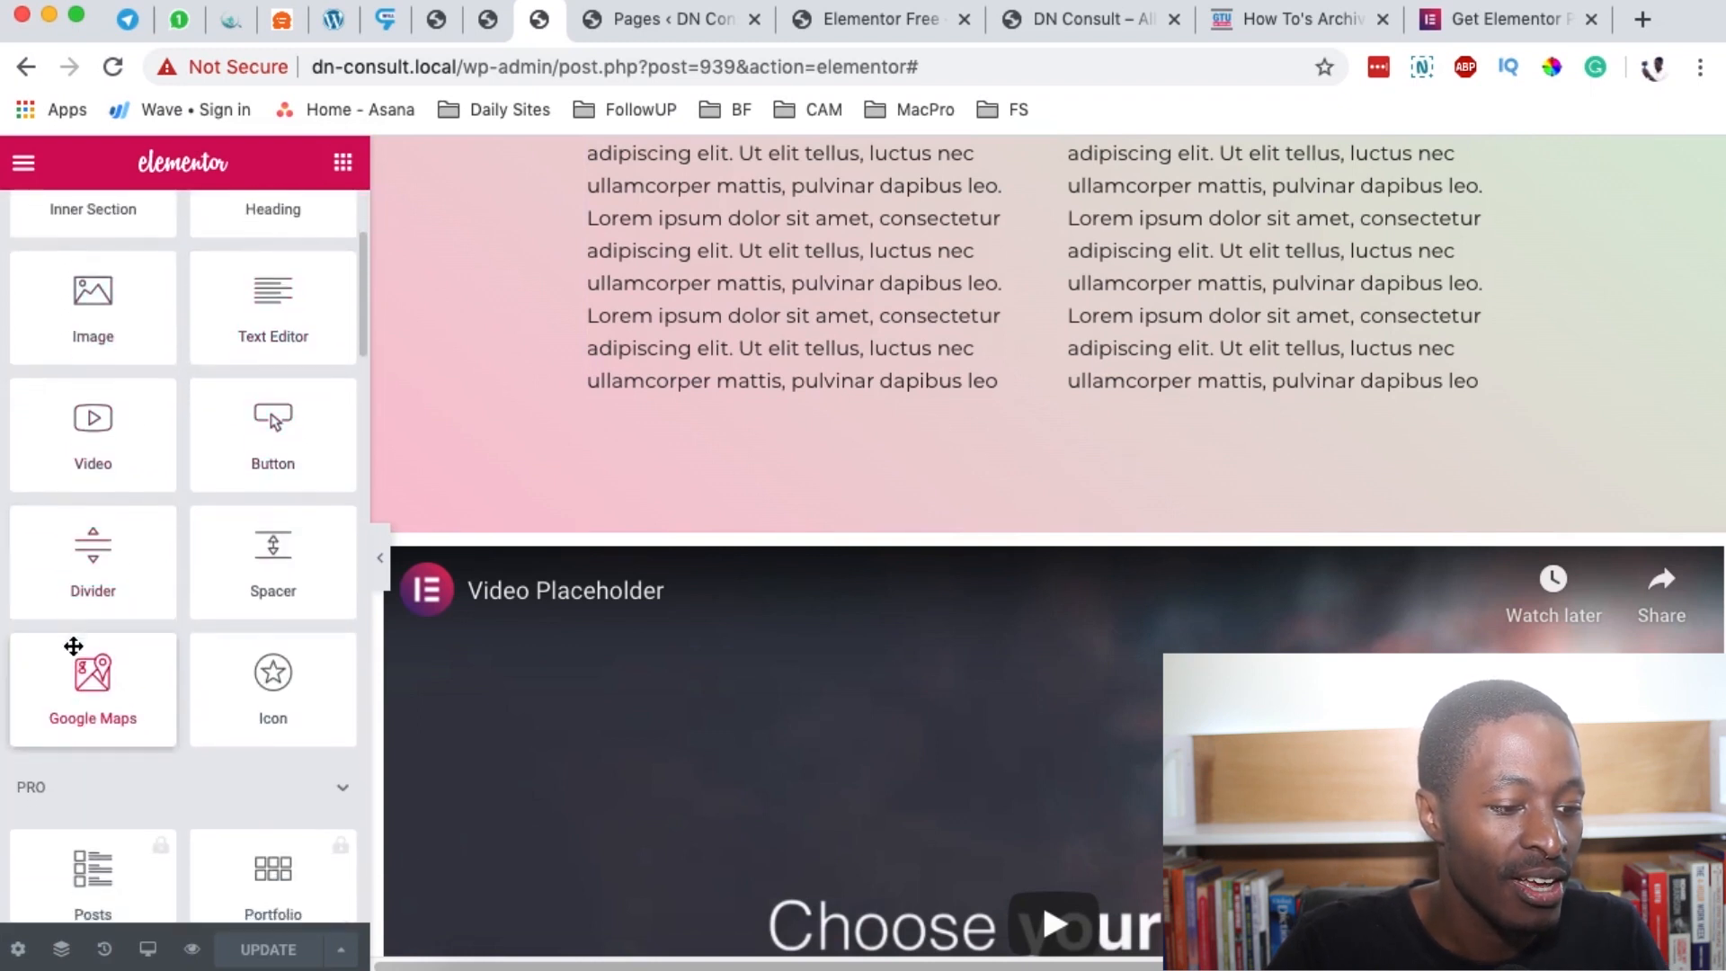
pyautogui.scroll(-8, 178, 609)
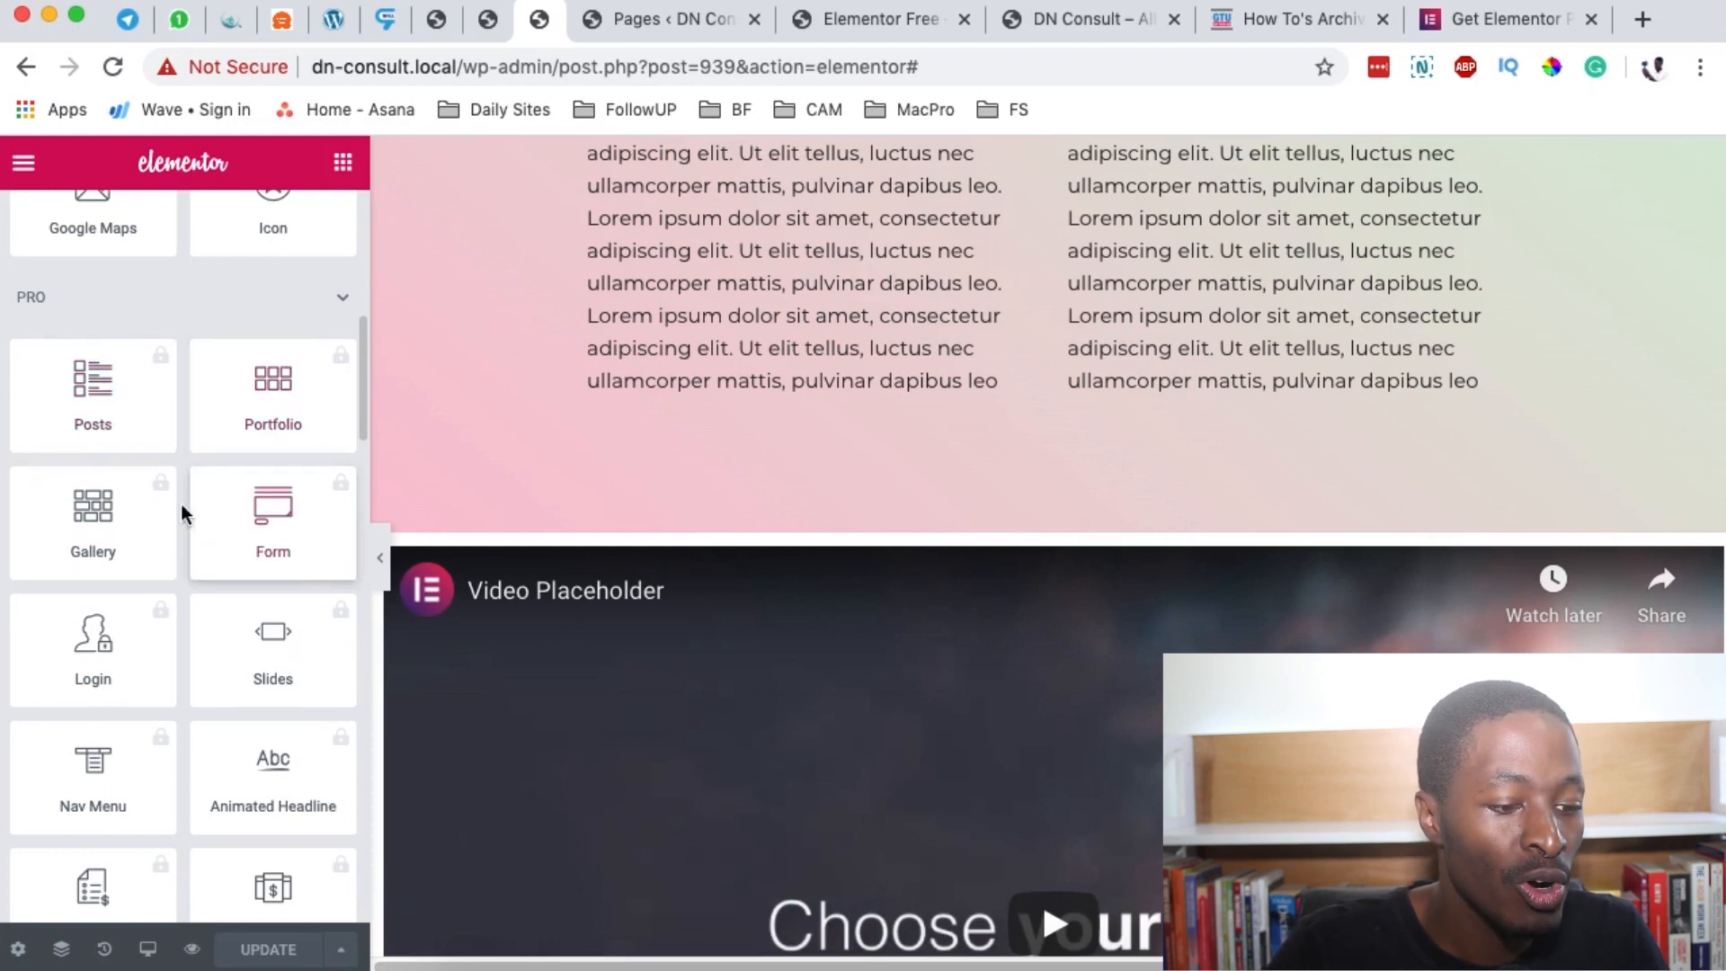
pyautogui.scroll(-1, 310, 540)
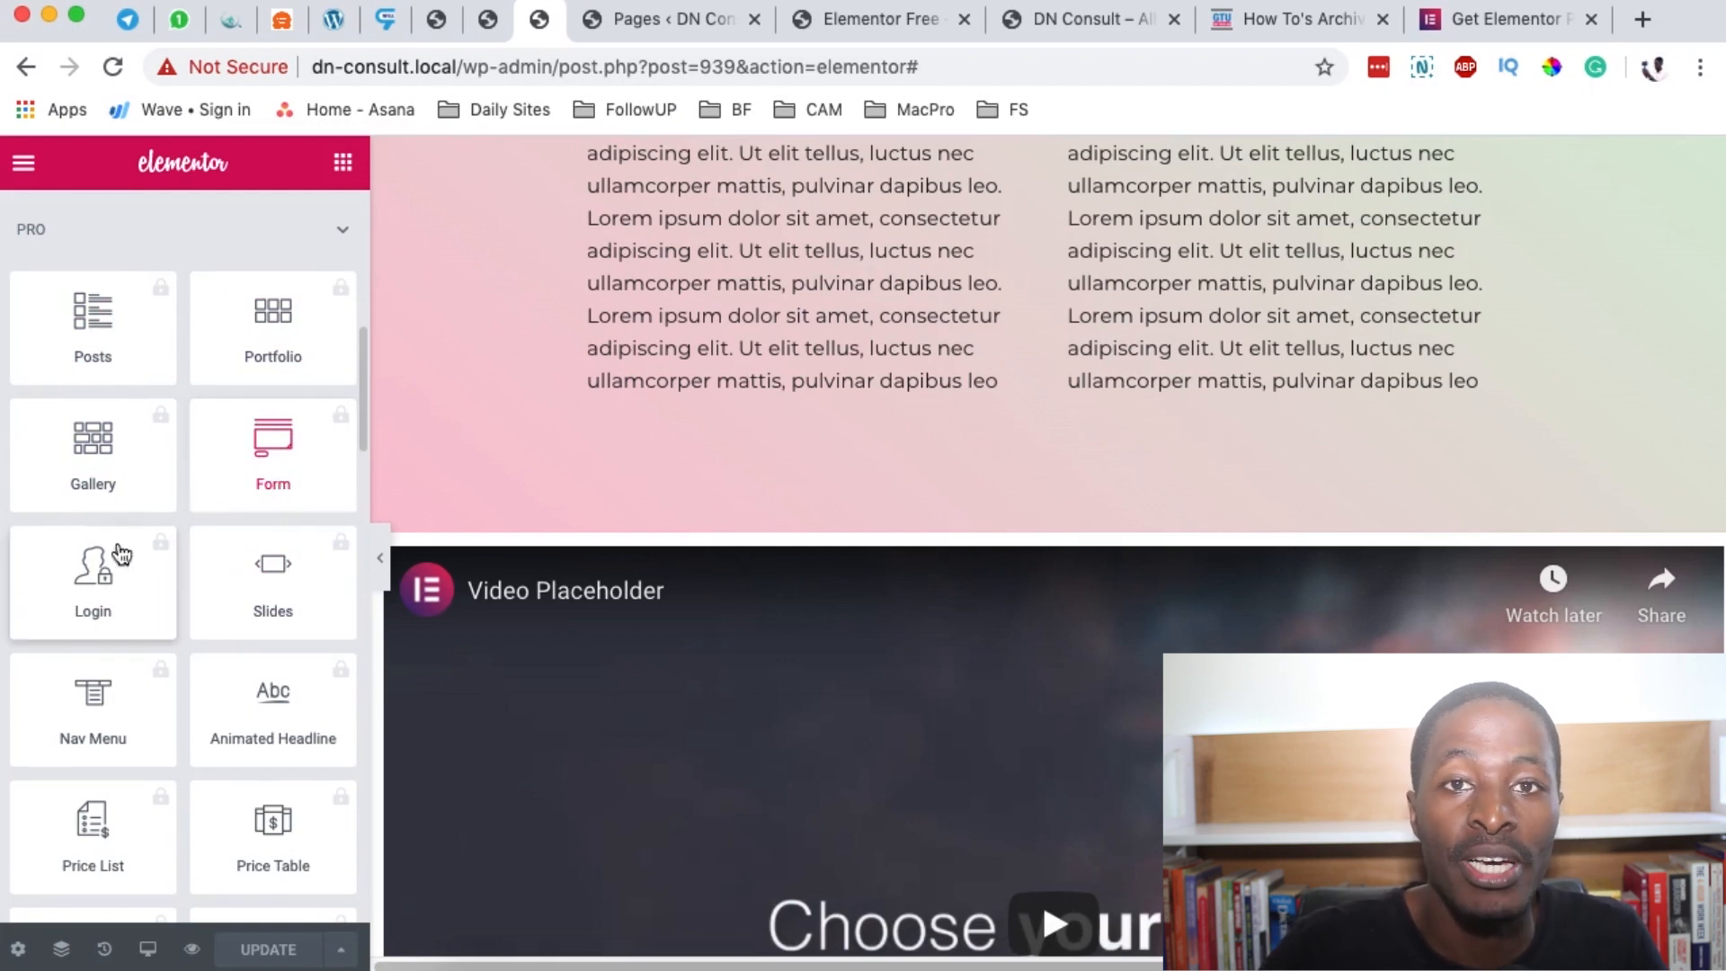
# Examine the remaining locked Pro widgets in the element list, down to the General category.
pyautogui.scroll(-1, 54, 593)
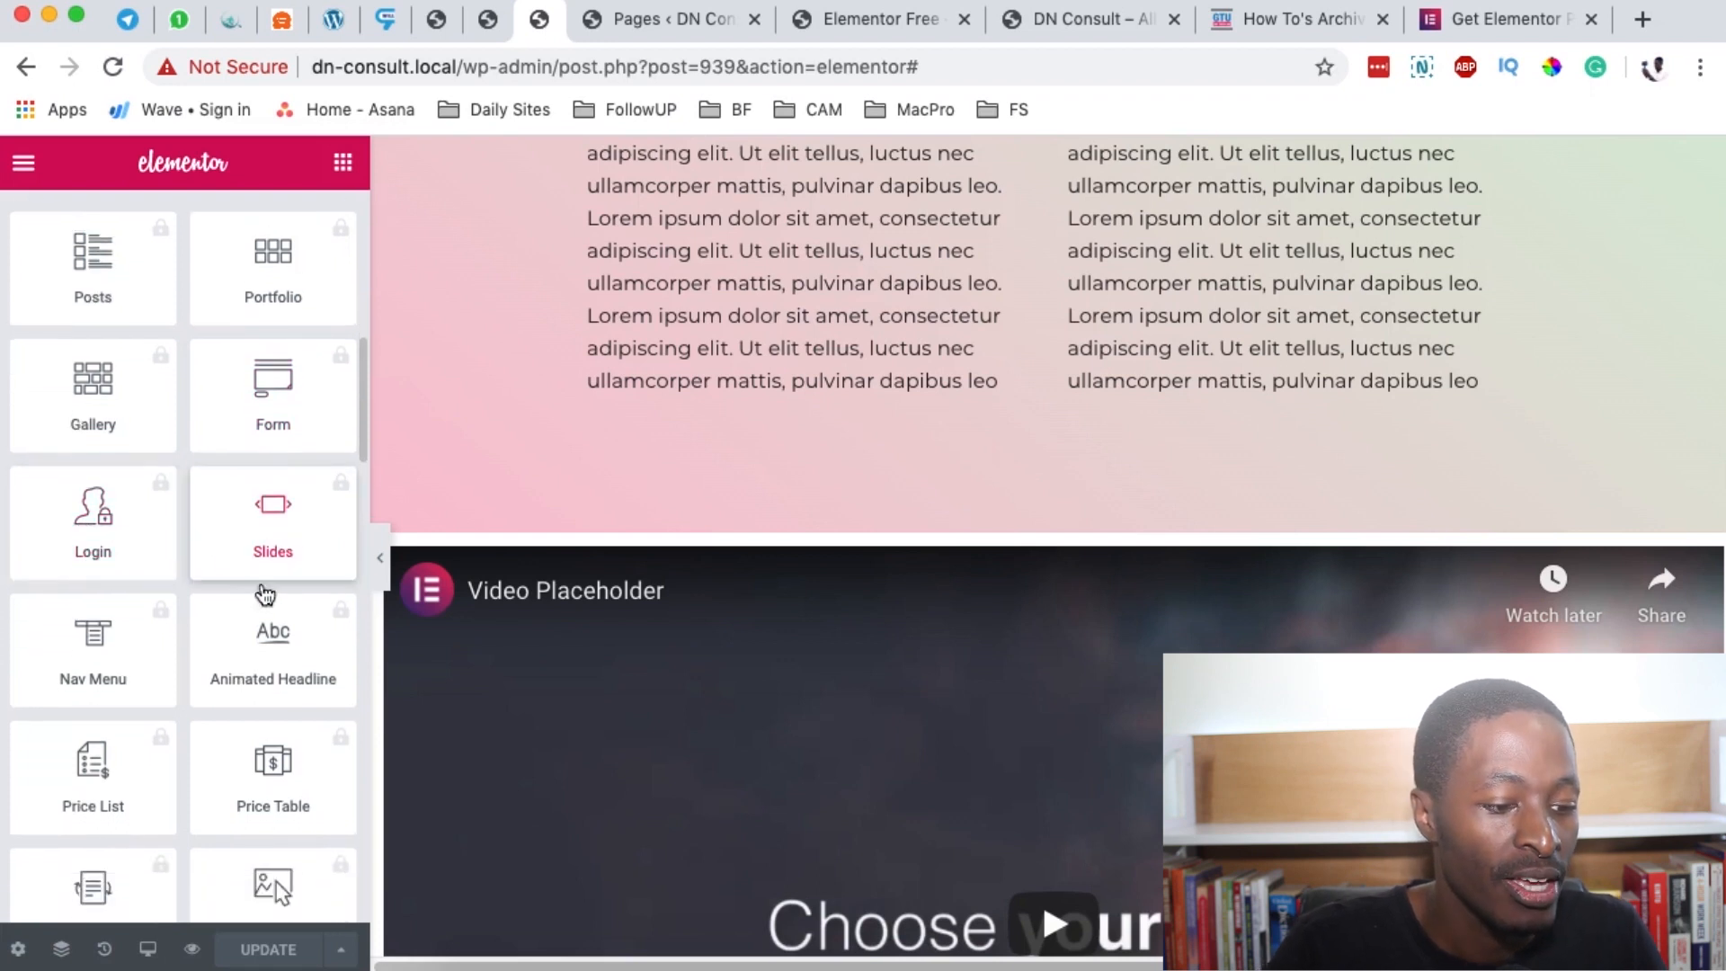
pyautogui.scroll(-5, 306, 647)
pyautogui.scroll(-6, 305, 633)
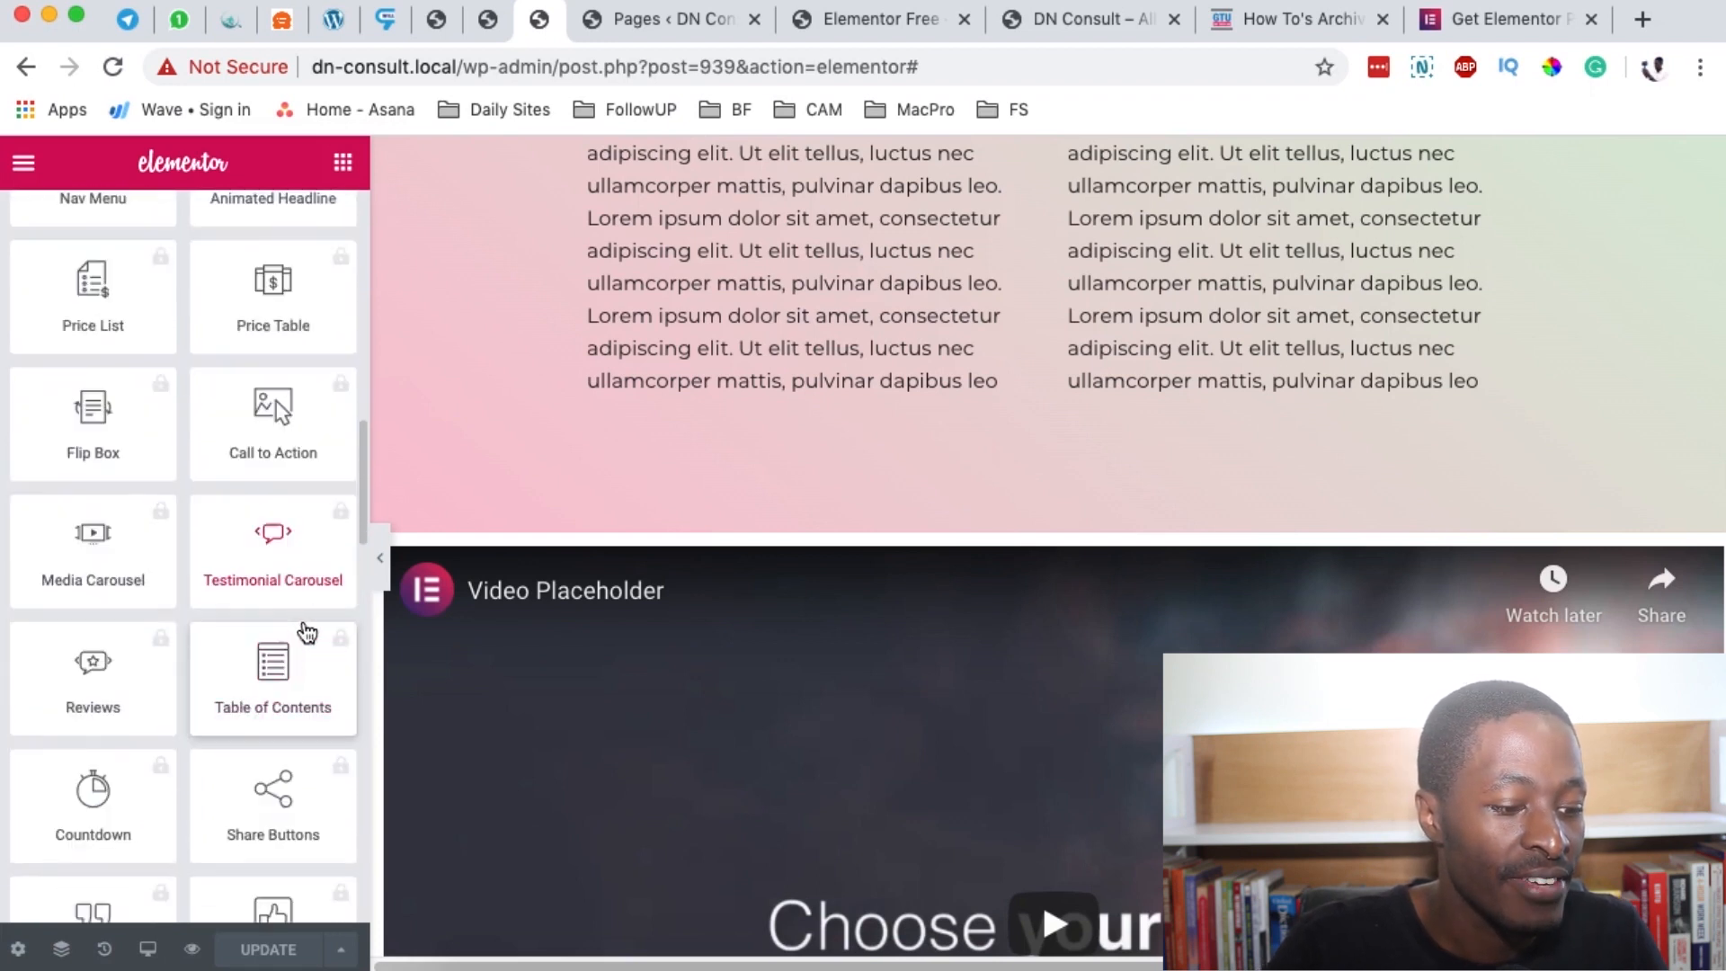
pyautogui.scroll(-2, 296, 629)
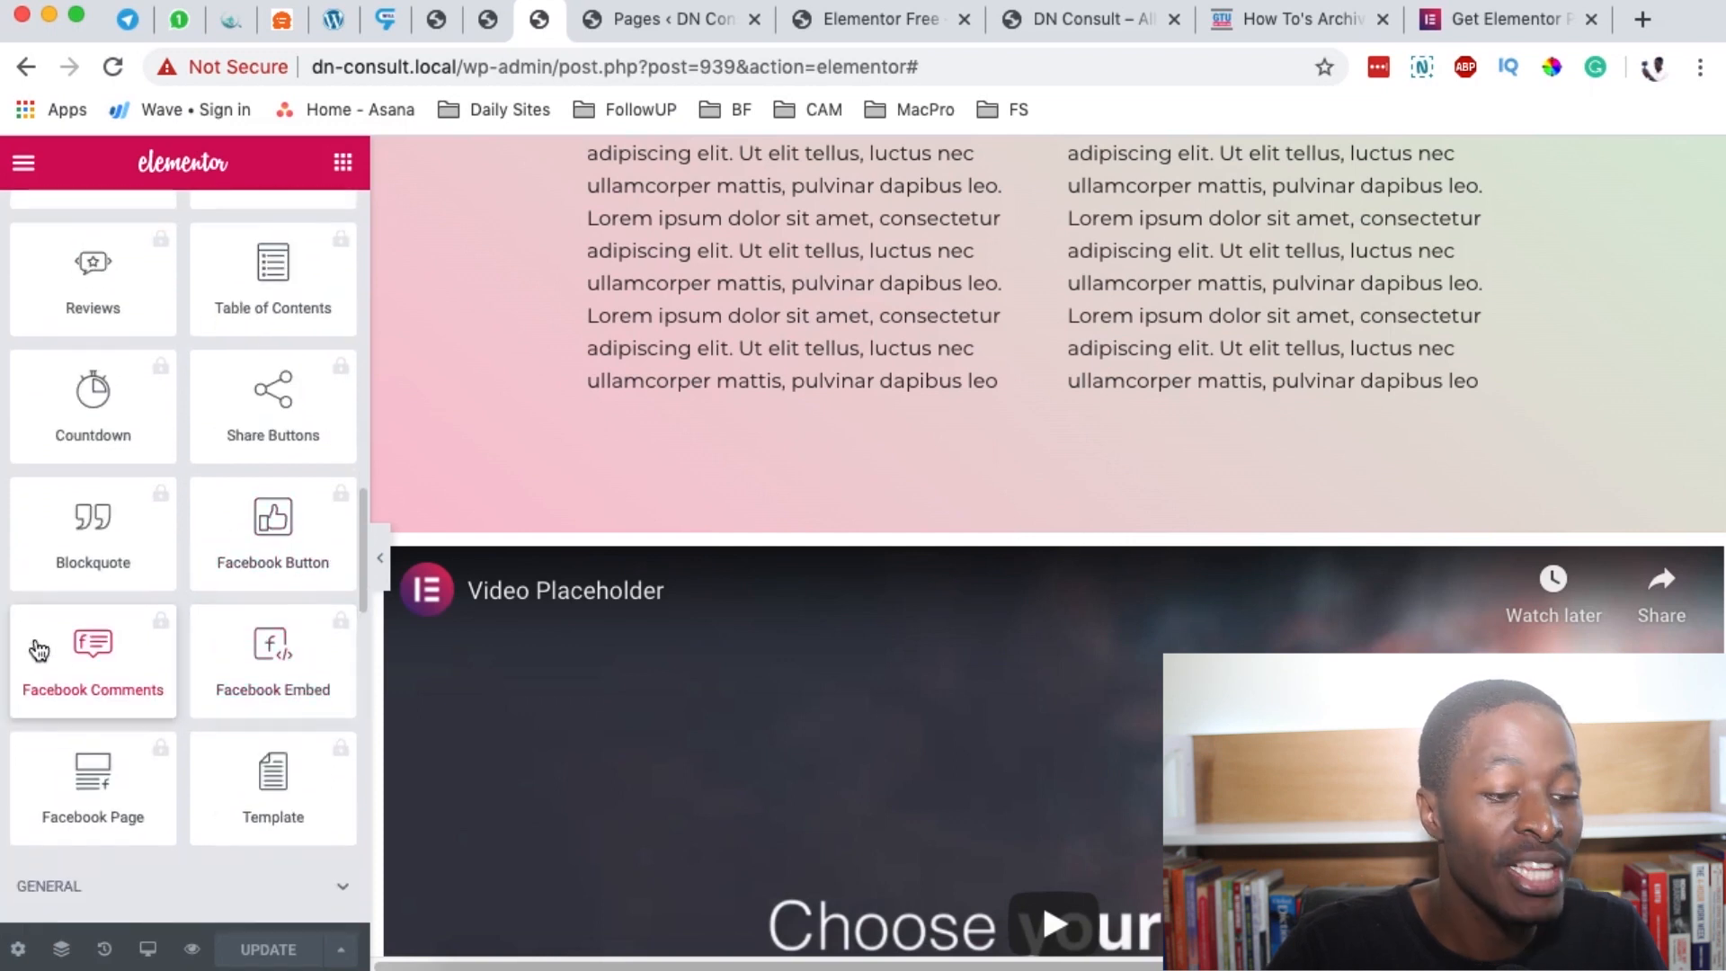
pyautogui.scroll(-3, 49, 638)
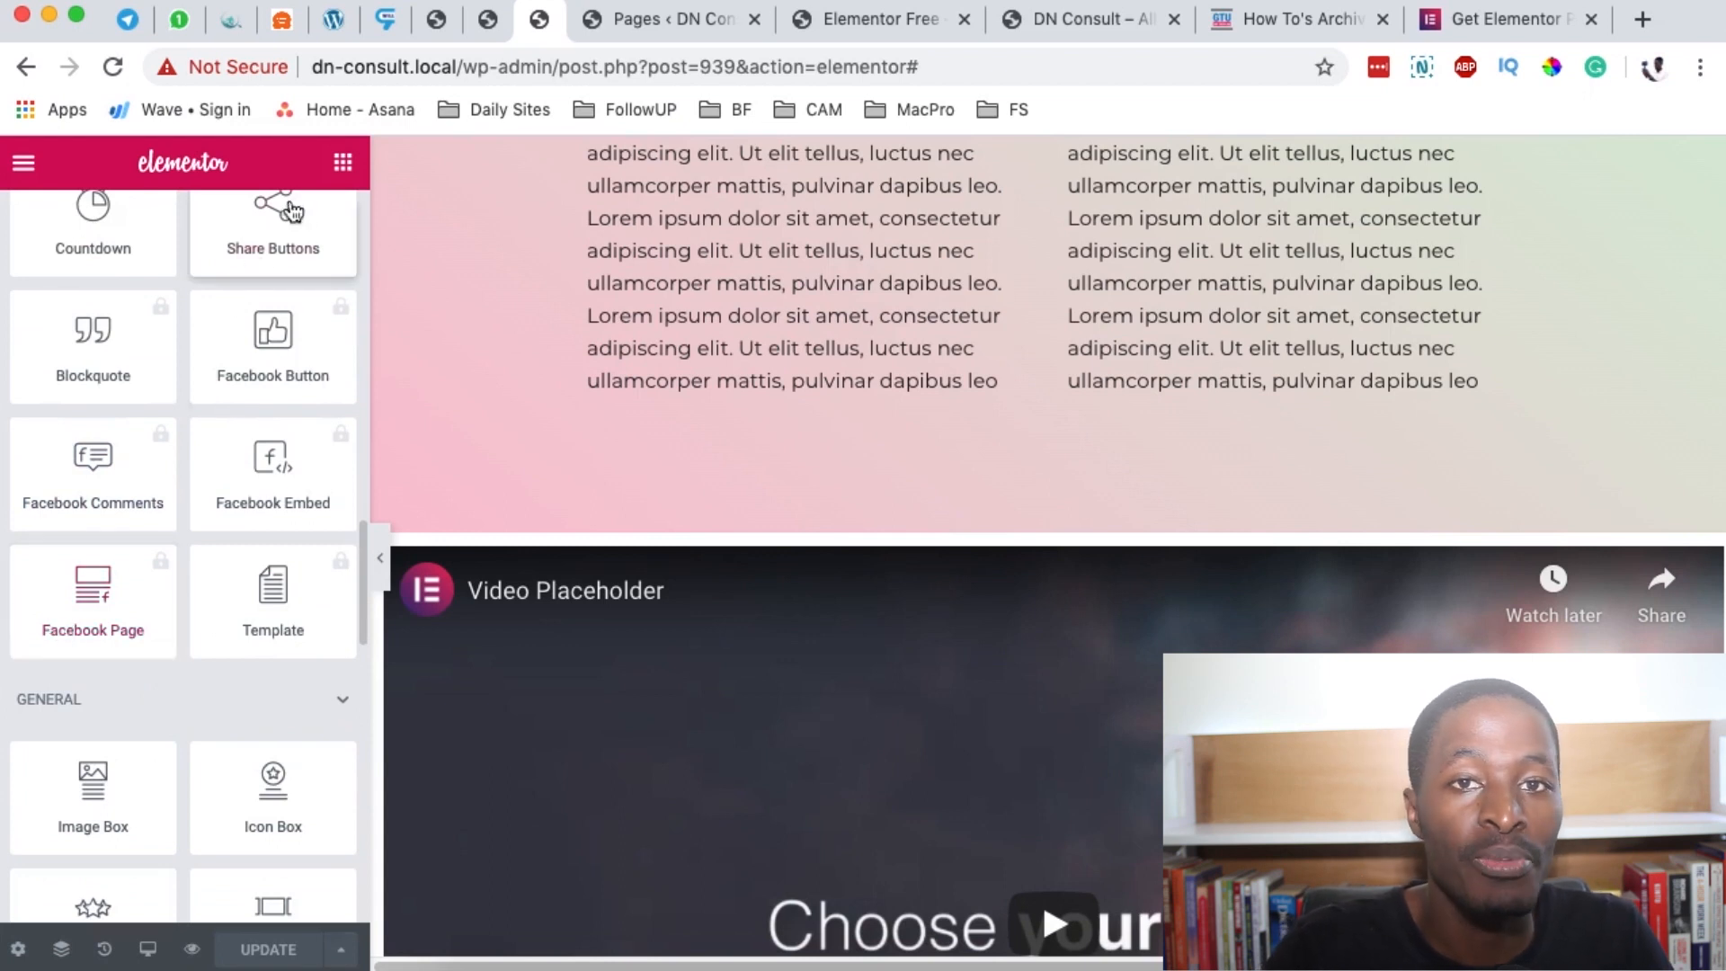
# Look at the Hotel 99 site's installed plugins and the Elementor pricing page, ending back on the plugins list.
pyautogui.click(496, 26)
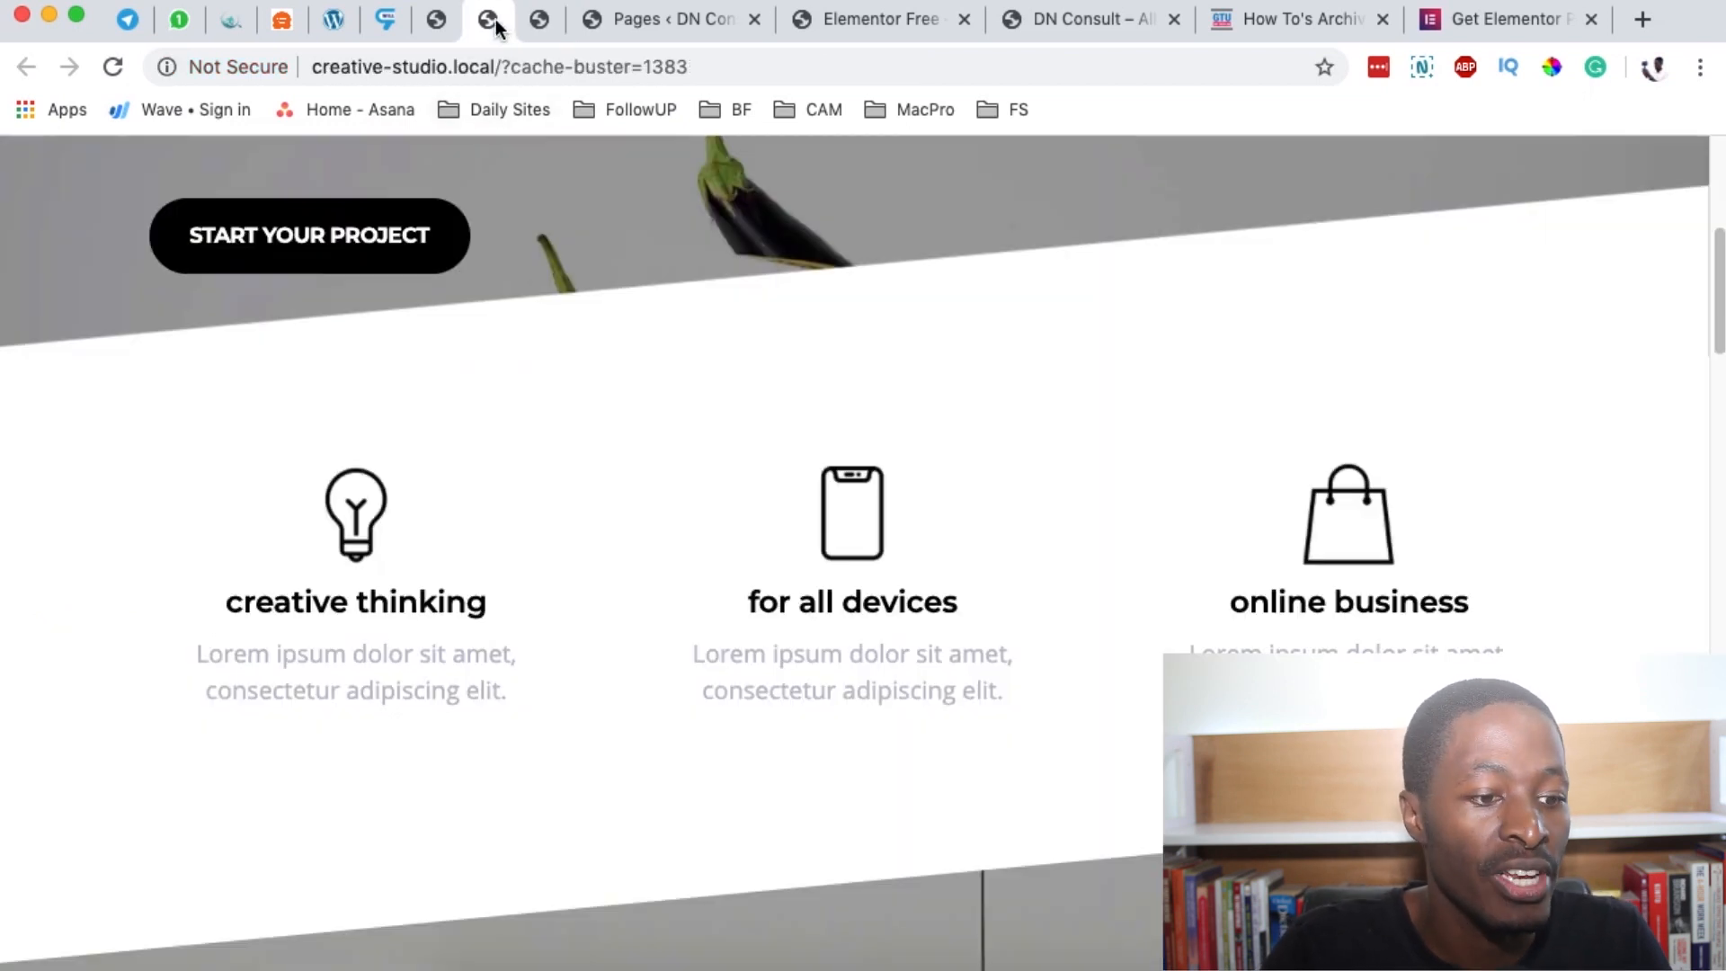
pyautogui.click(443, 31)
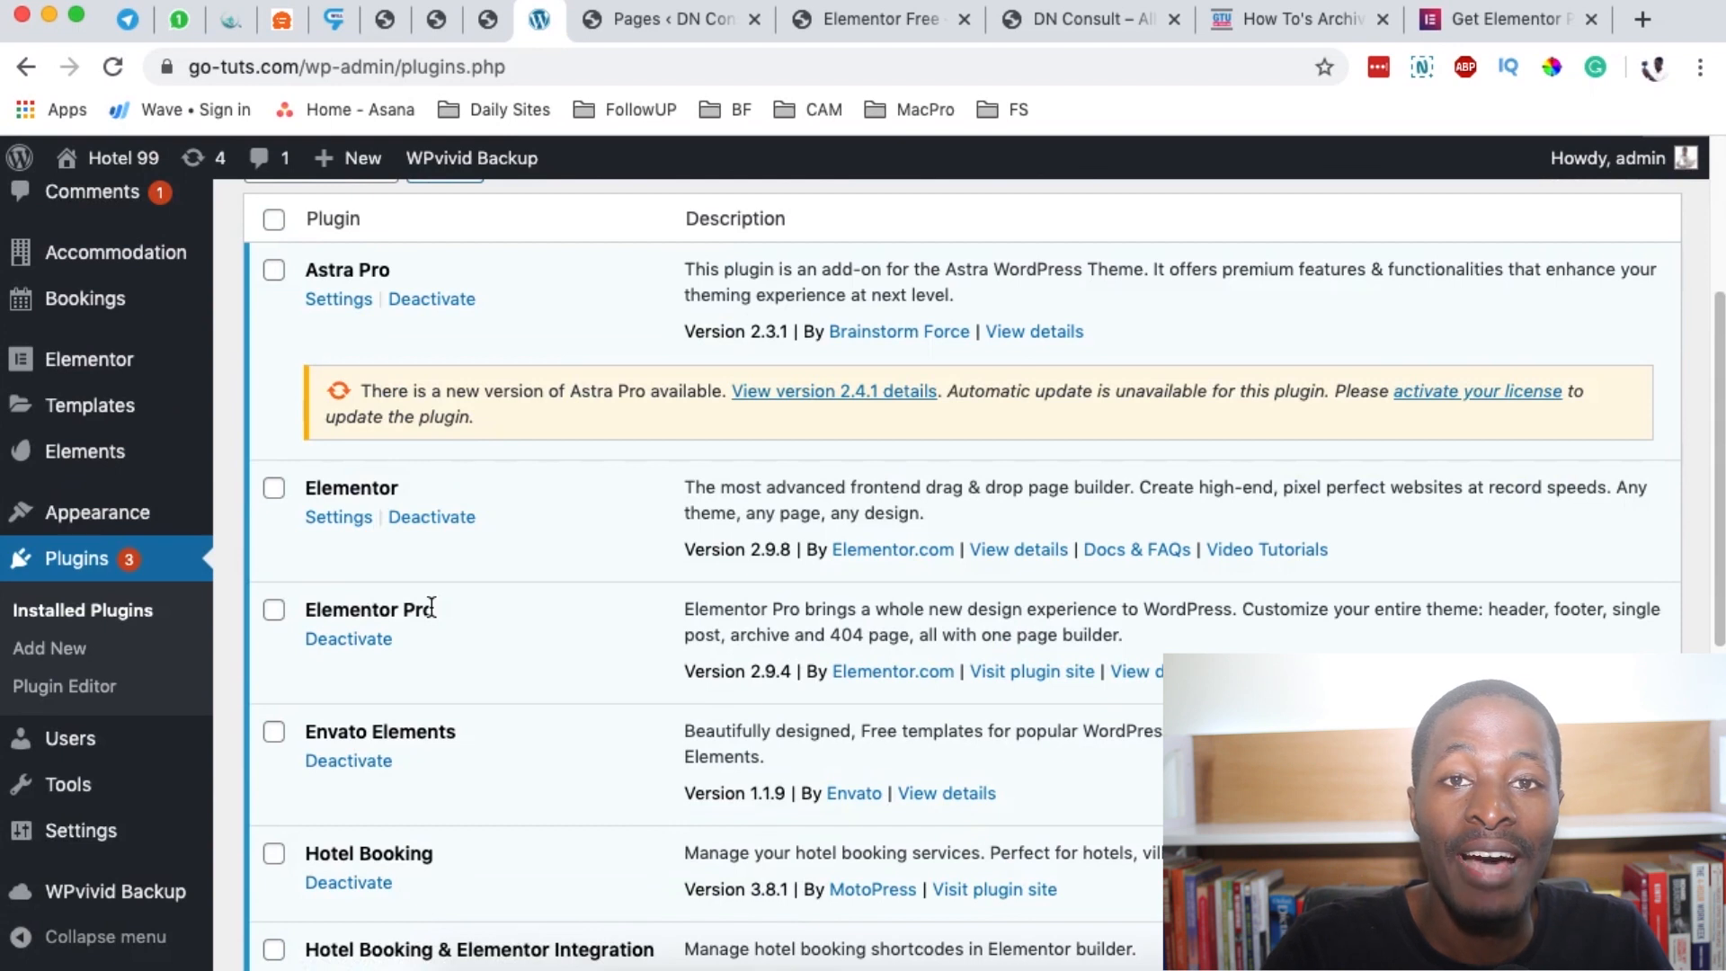
pyautogui.click(1508, 18)
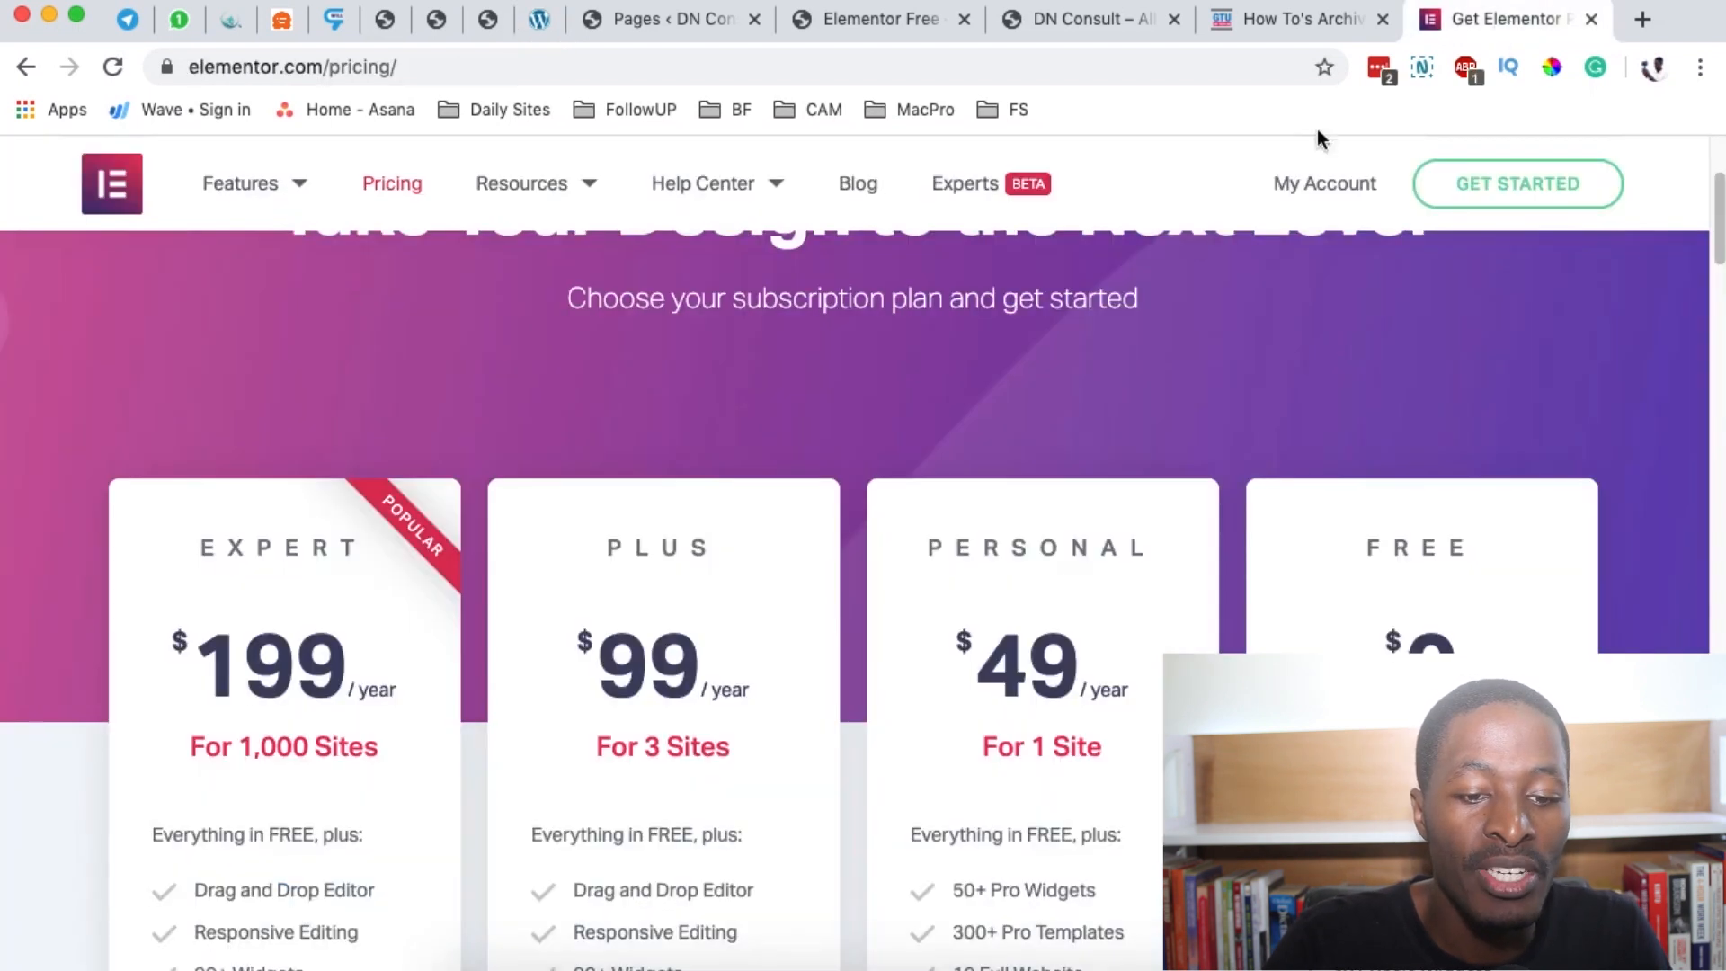
pyautogui.click(630, 23)
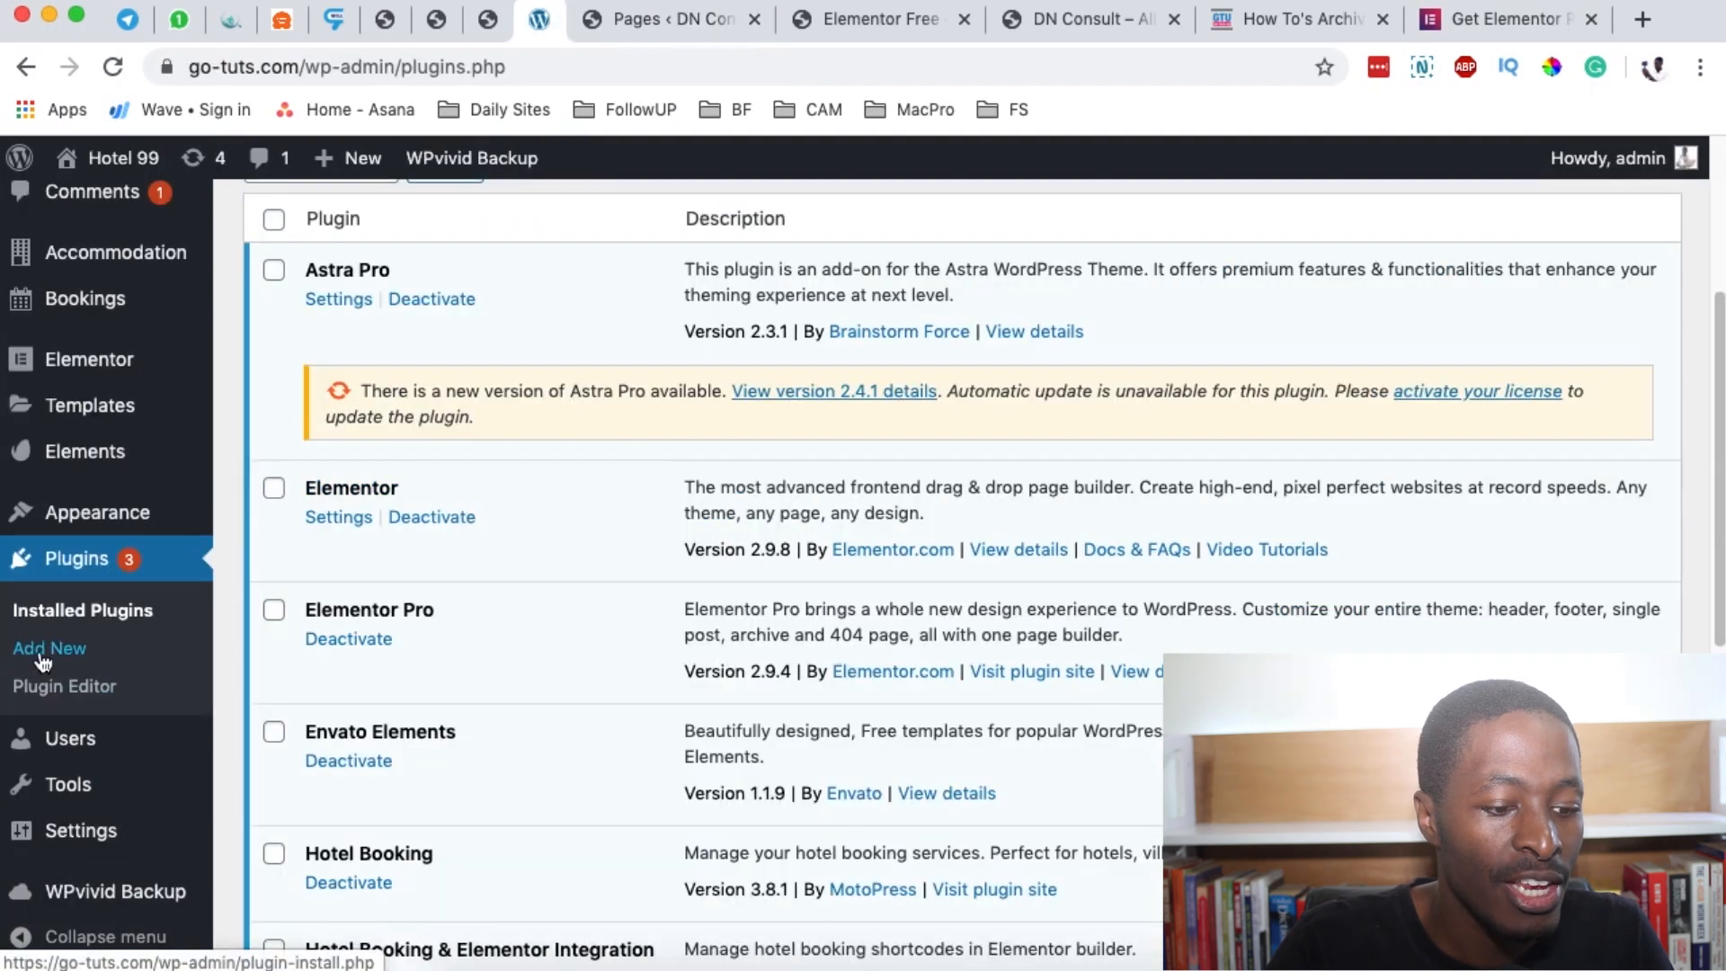
# Check the plugin upload form and its file picker, cancel without choosing a file, and return to the installed plugins.
pyautogui.click(40, 657)
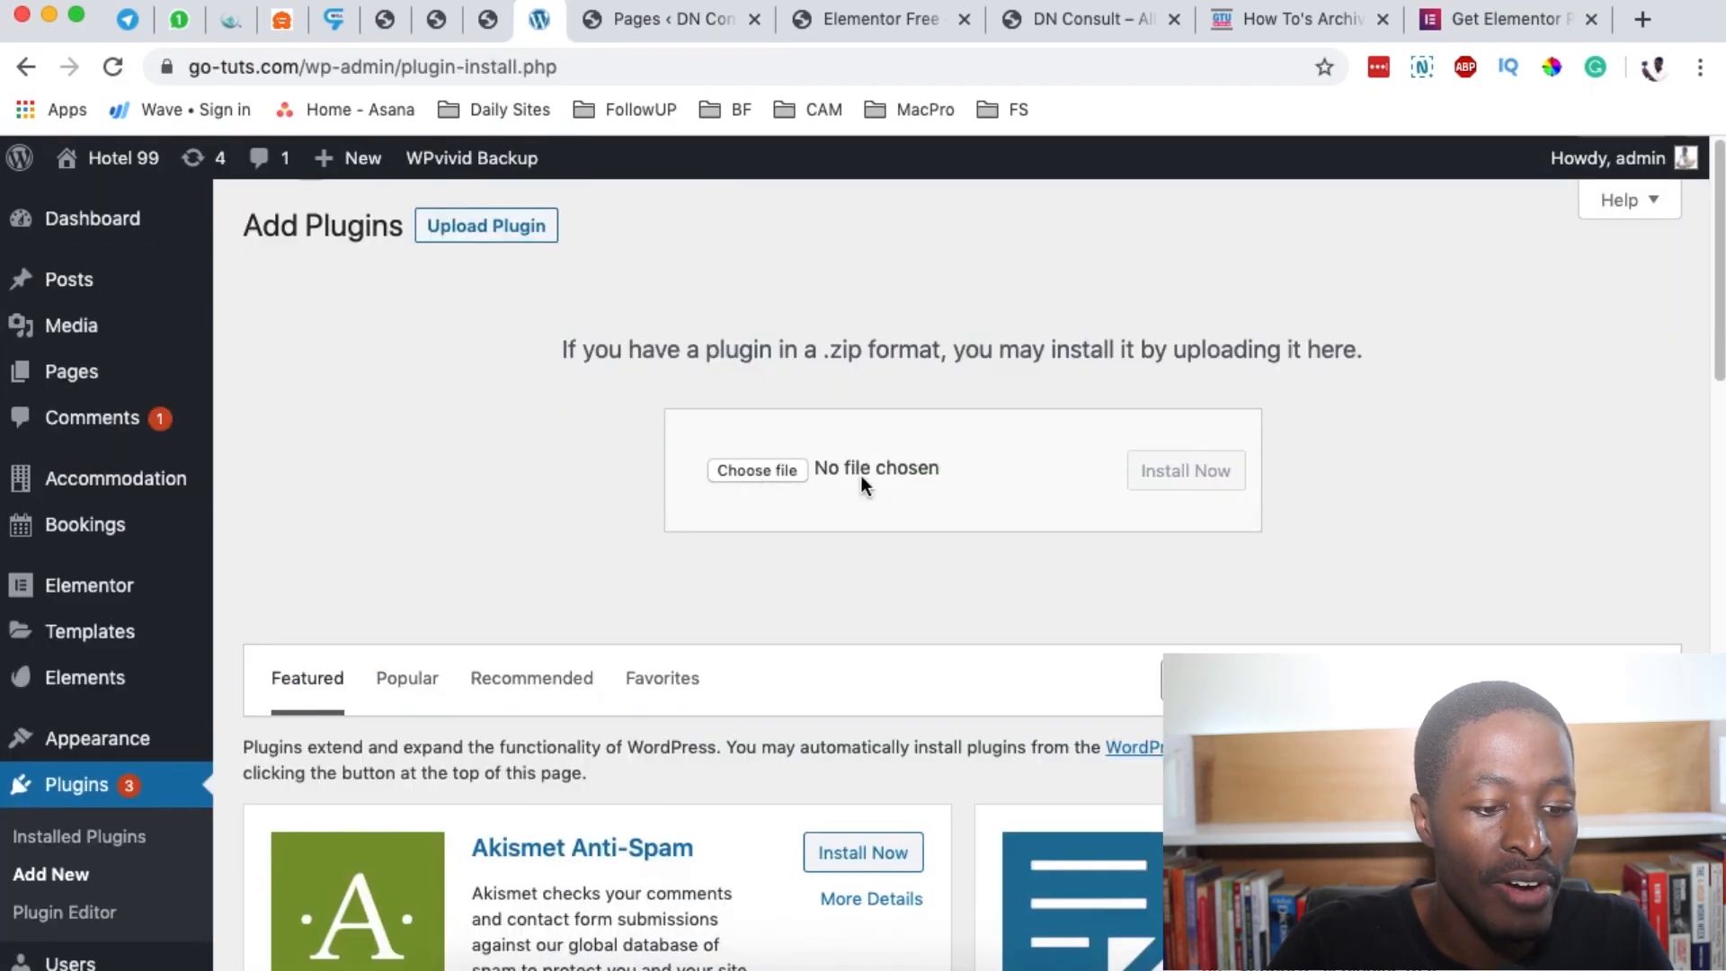
pyautogui.click(862, 477)
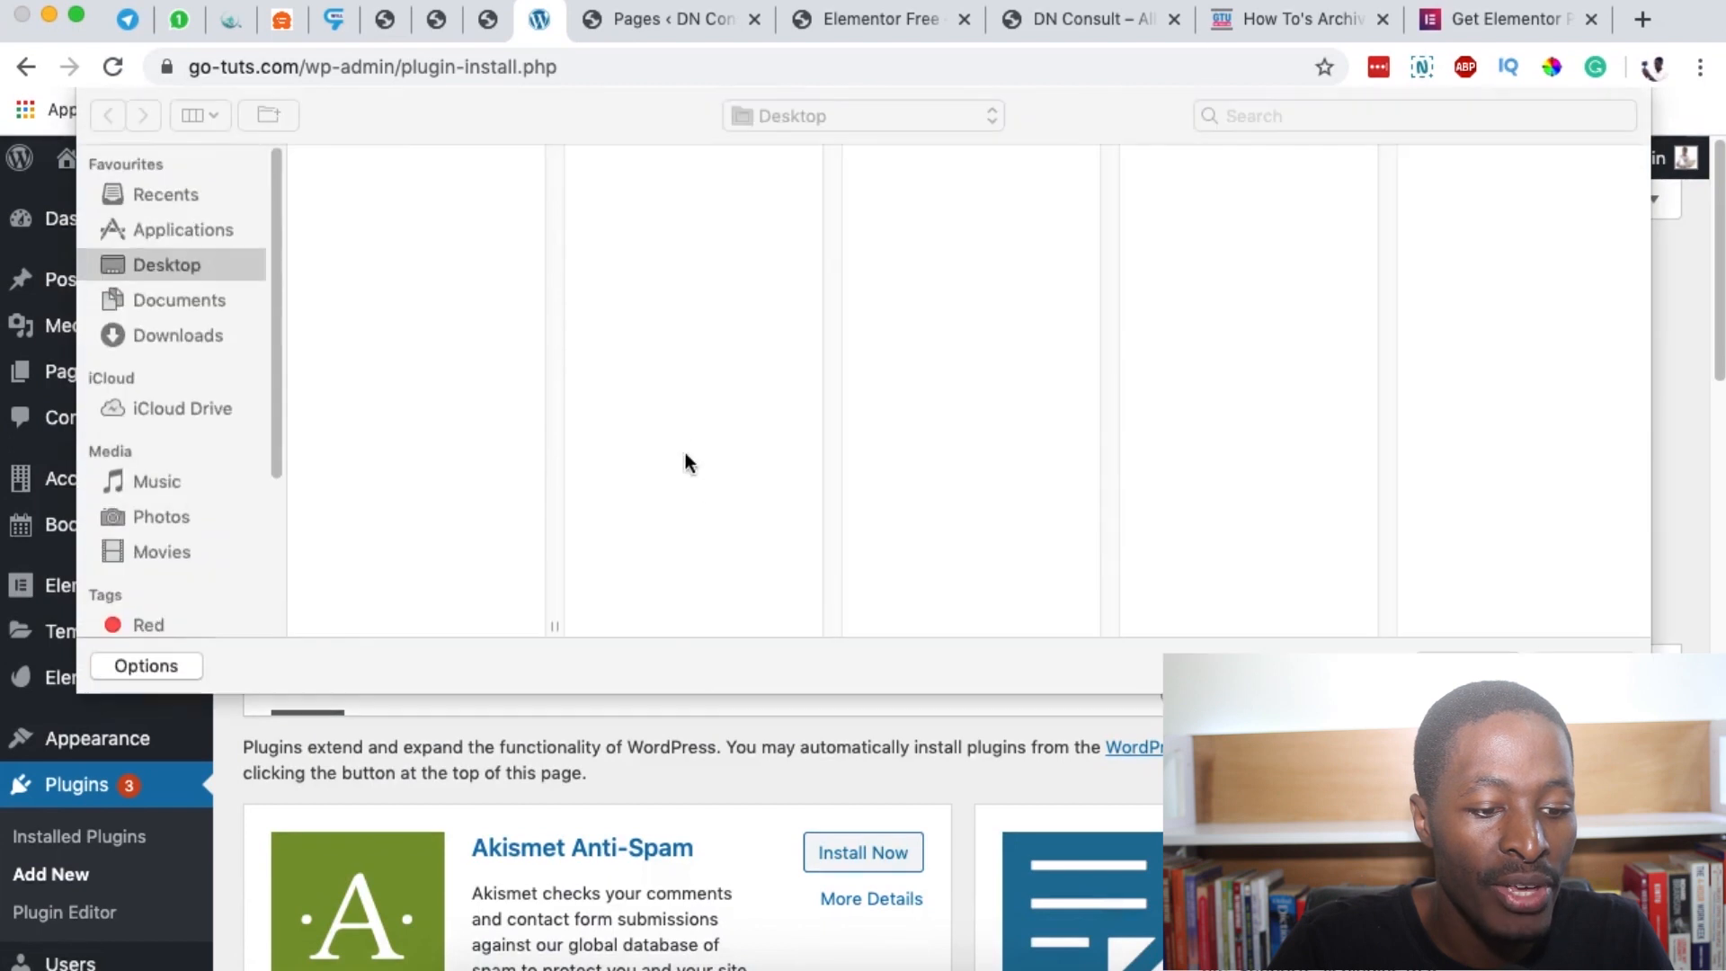
pyautogui.press('Escape')
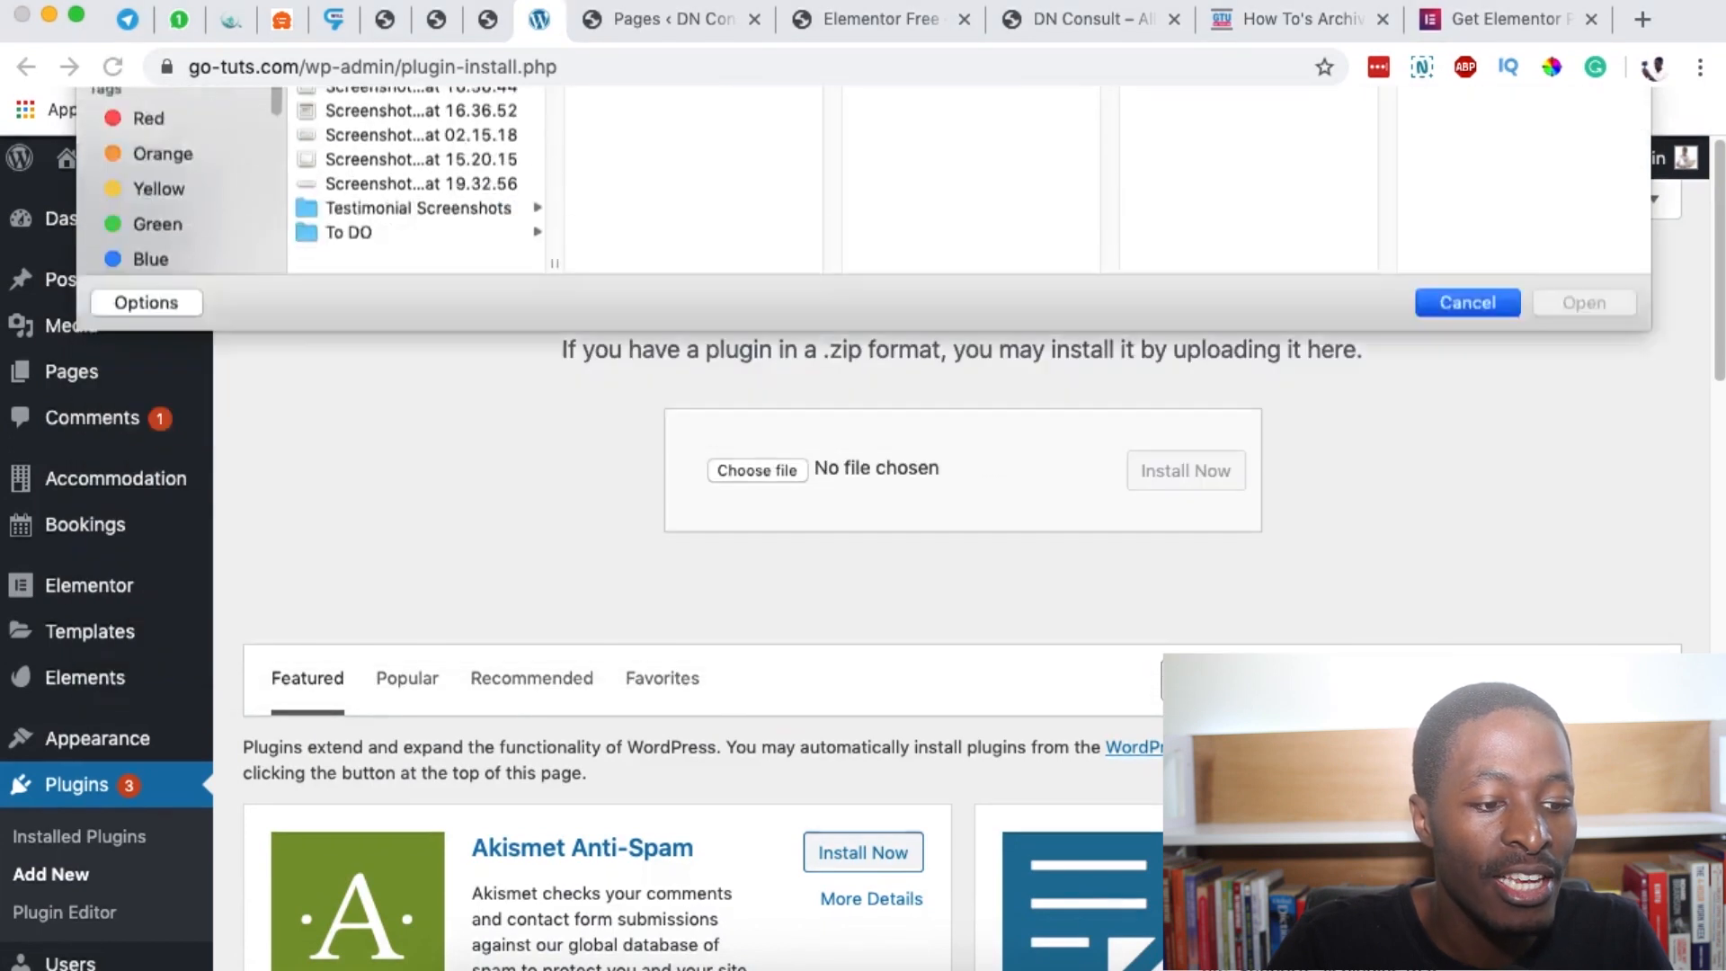
pyautogui.scroll(-5, 1091, 504)
pyautogui.click(213, 611)
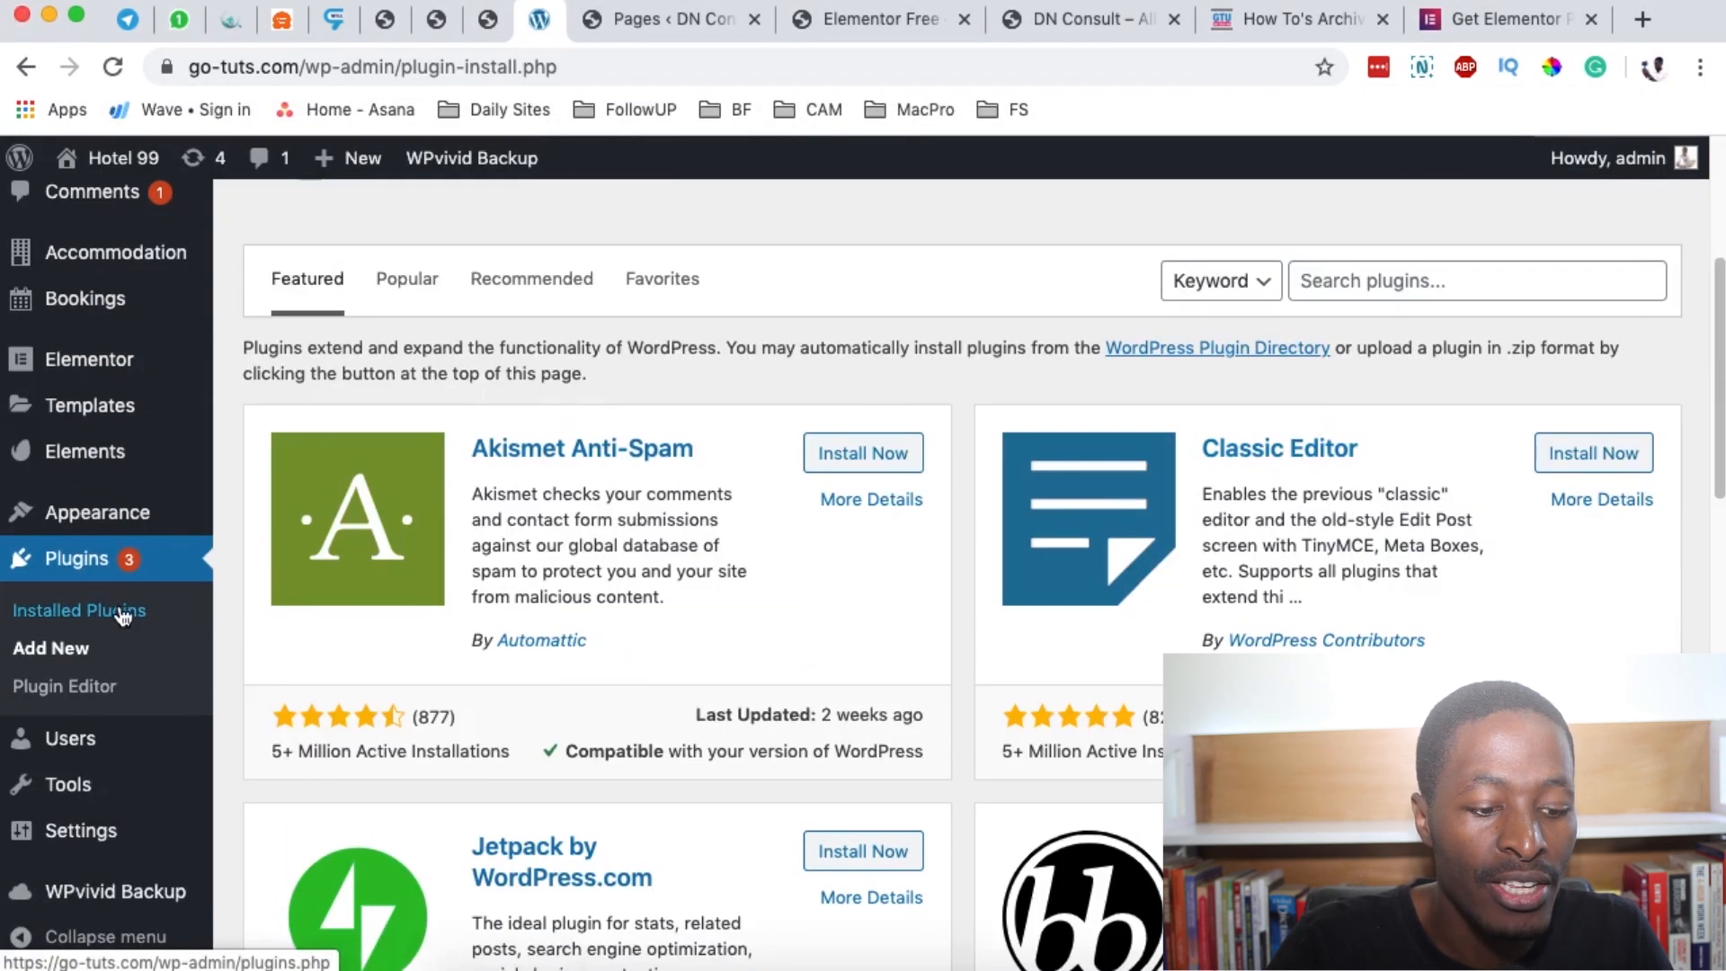
pyautogui.scroll(-2, 553, 719)
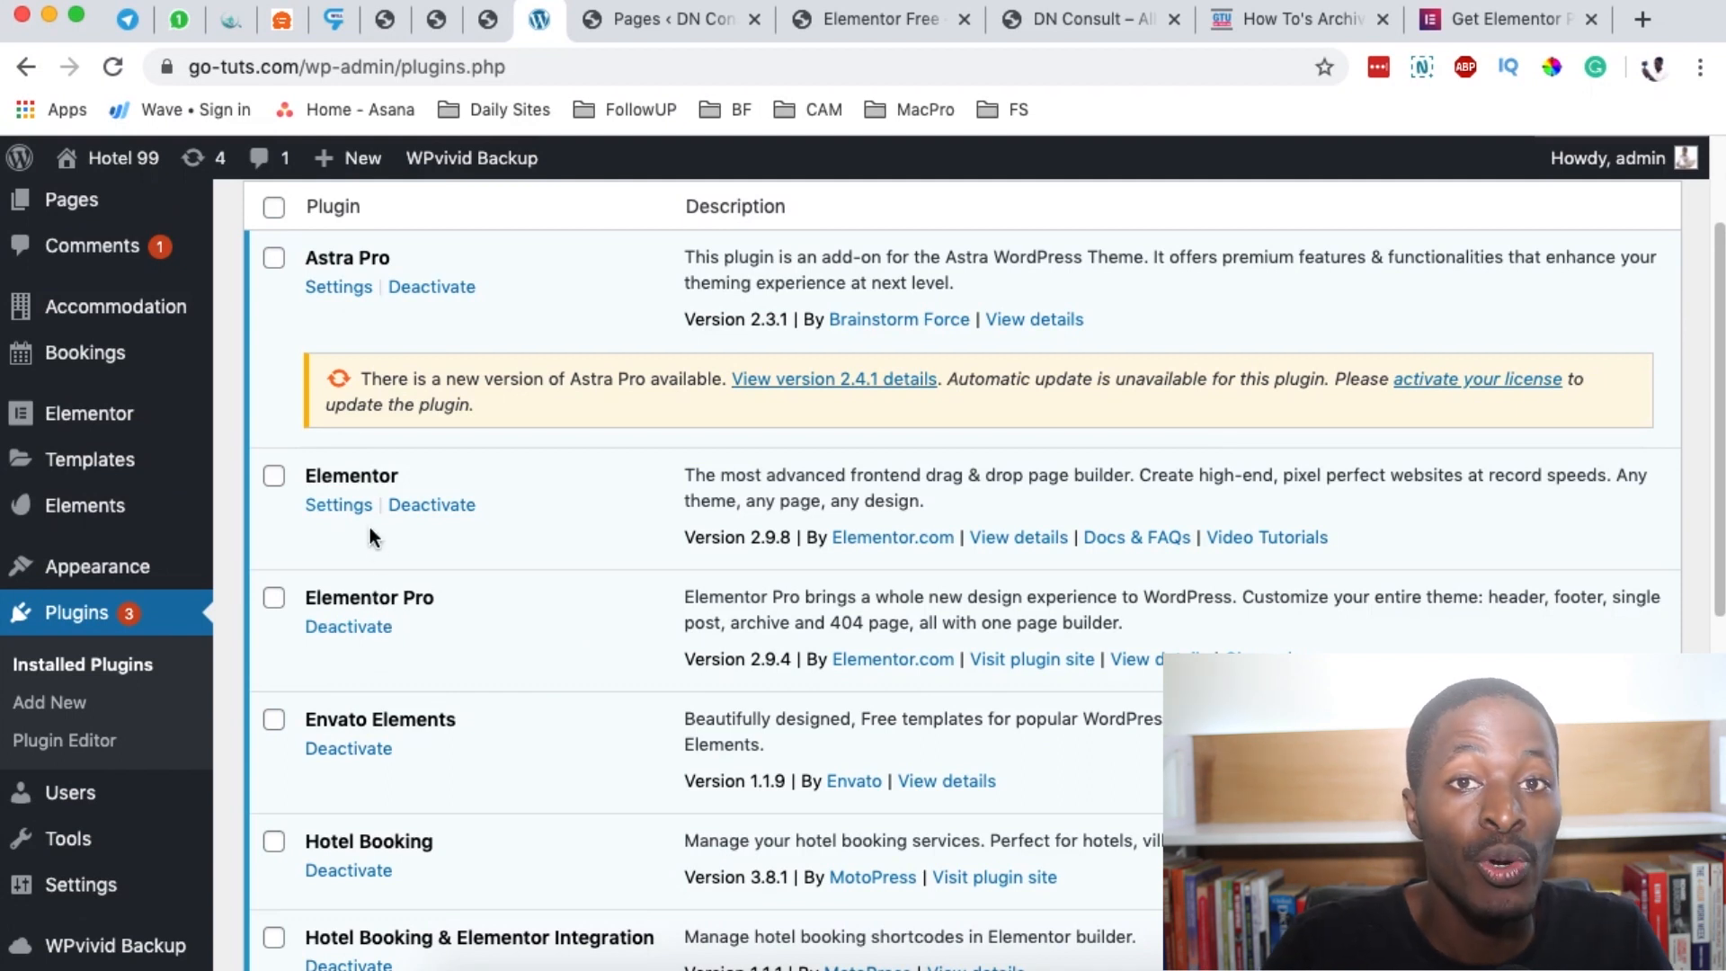
# Check the Elementor license page and the Elementor and Elementor Pro entries among the installed plugins.
pyautogui.moveTo(67, 413)
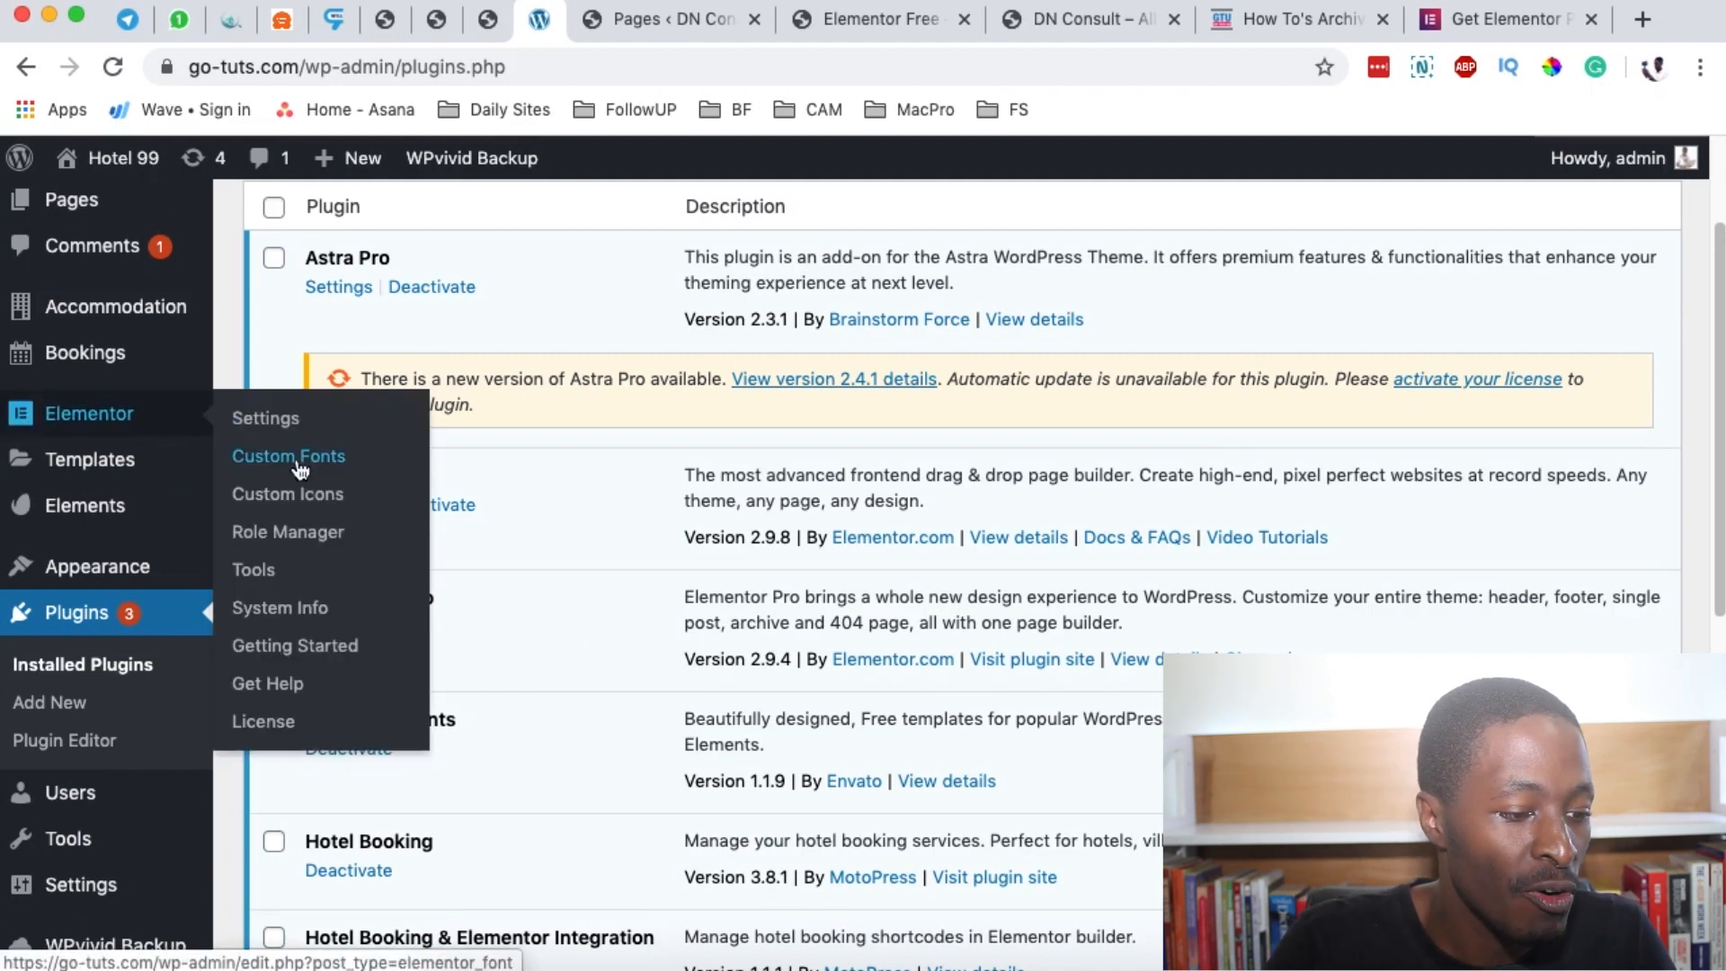
pyautogui.click(264, 724)
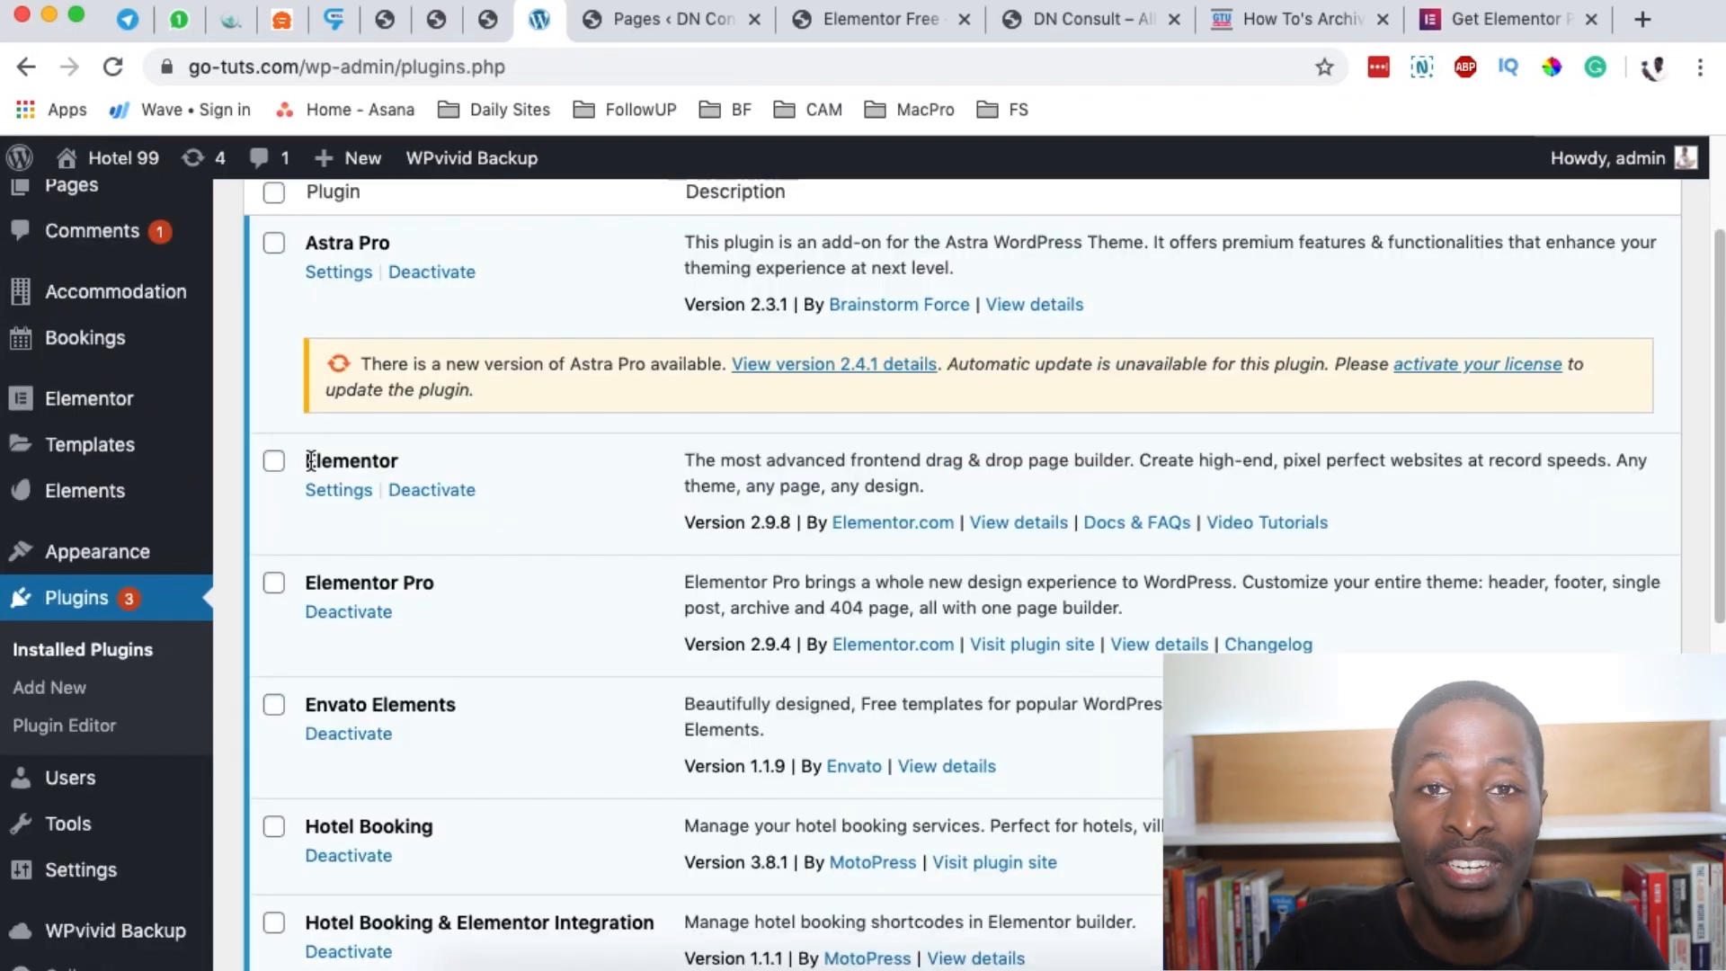
pyautogui.moveTo(304, 461); pyautogui.dragTo(415, 463)
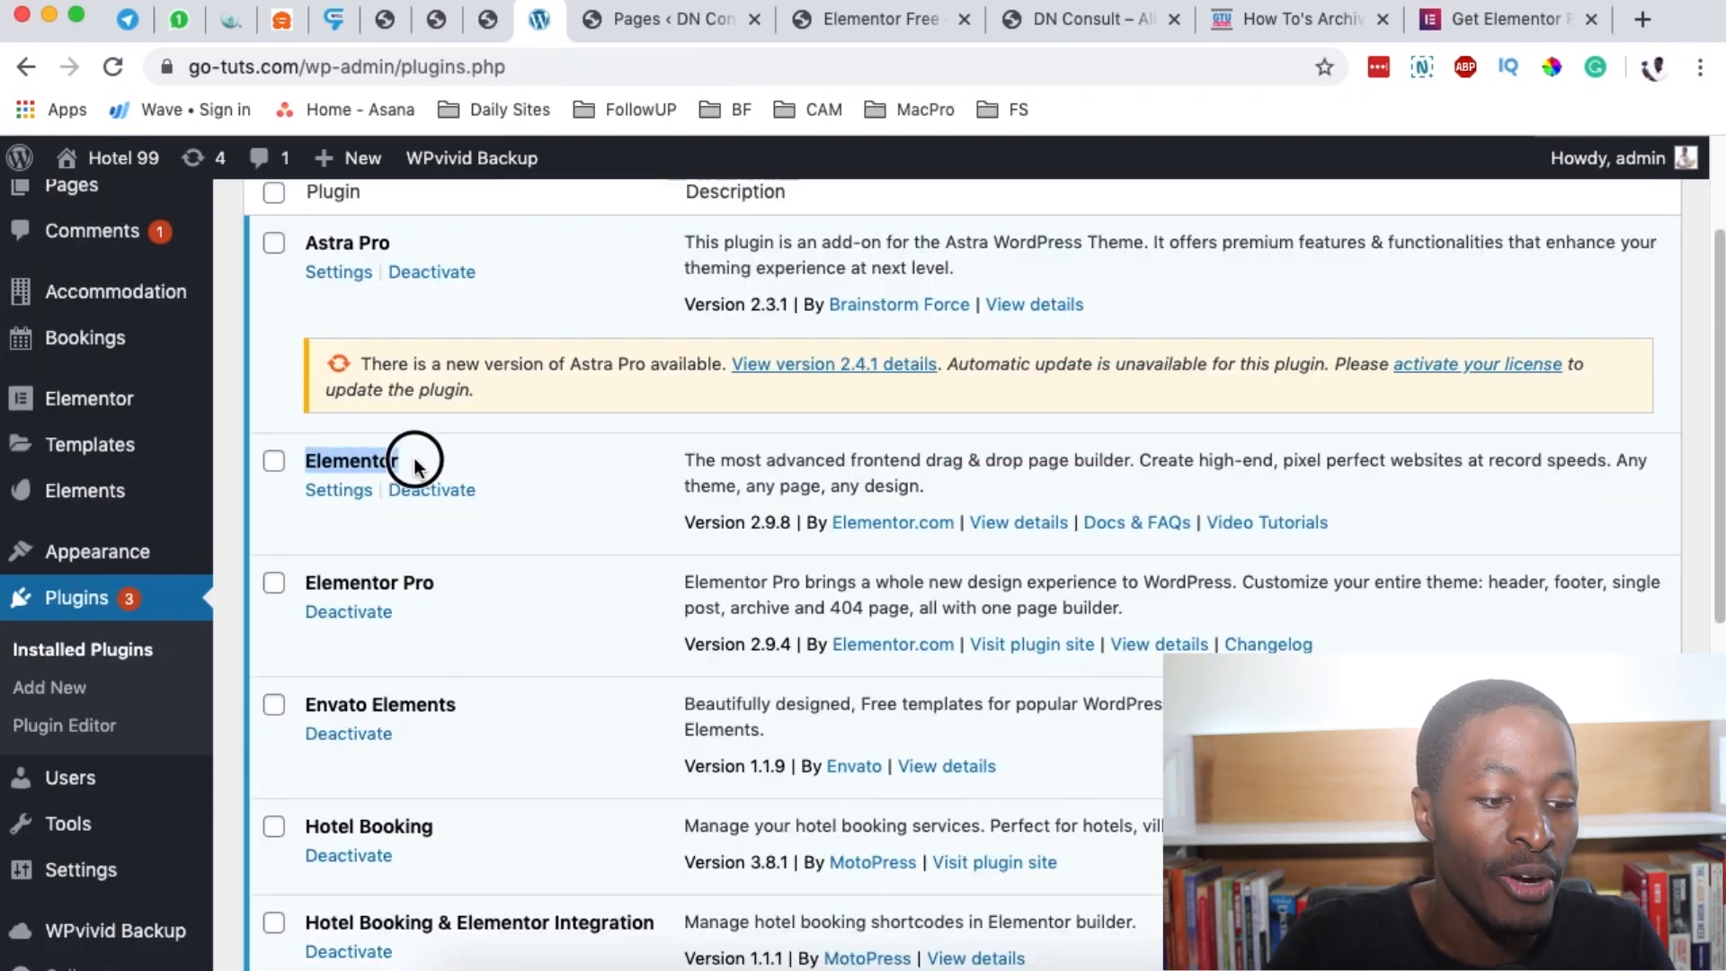
pyautogui.click(446, 589)
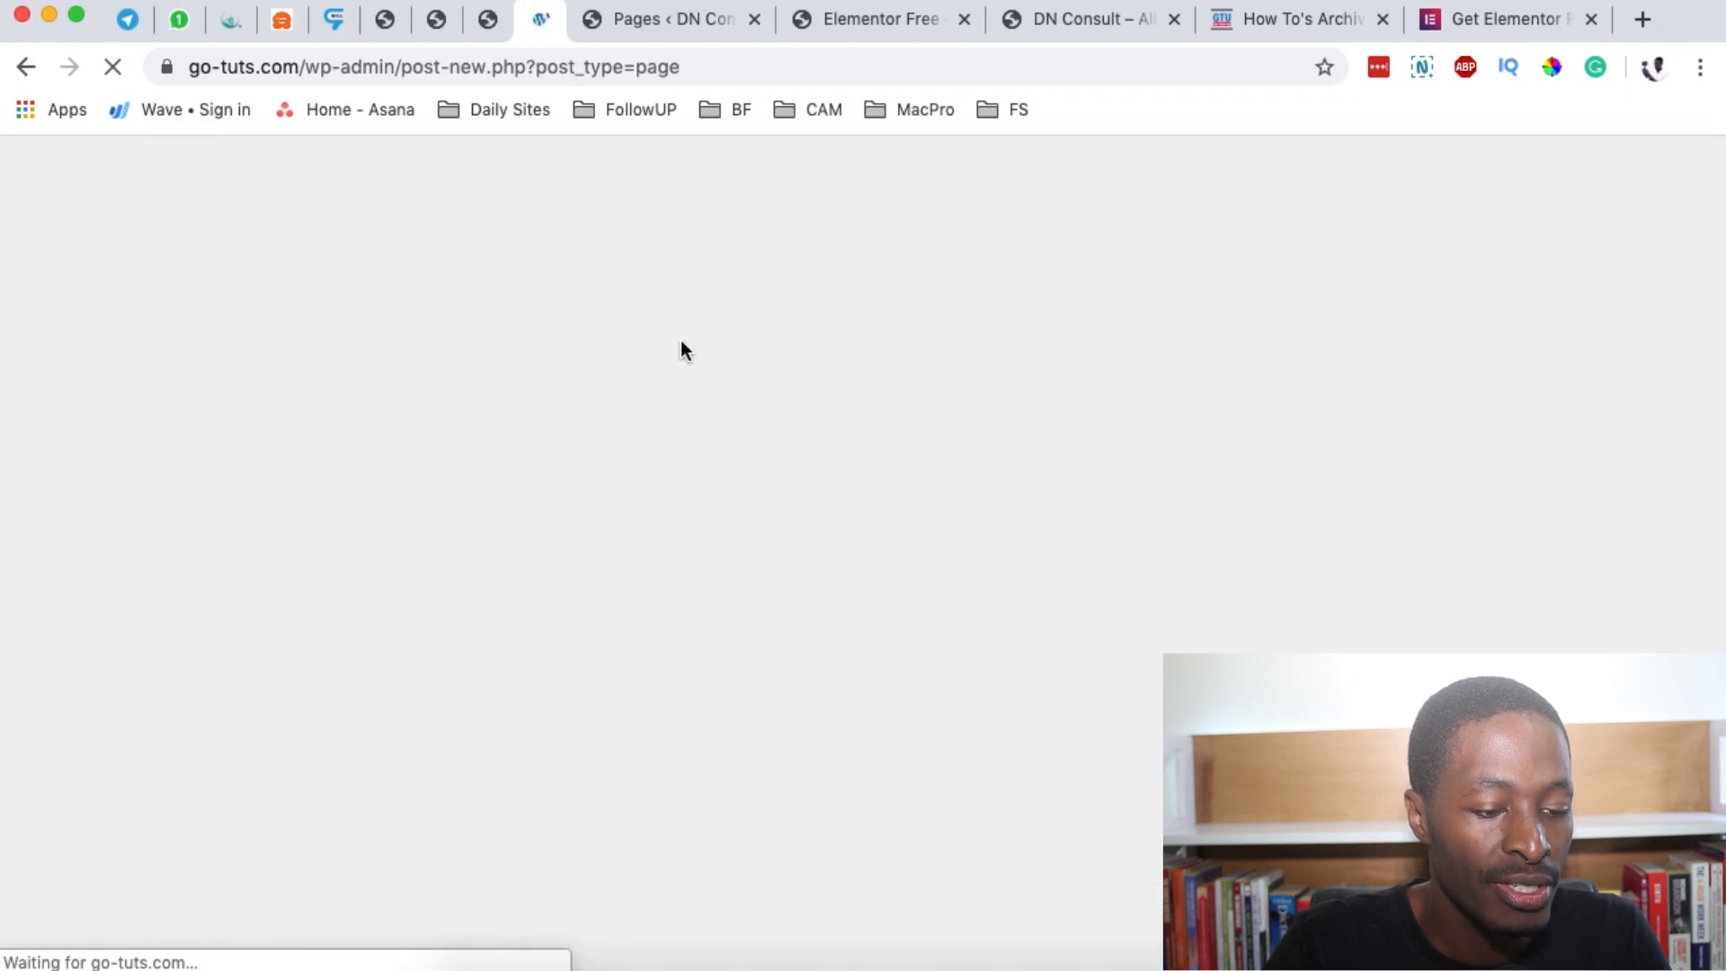
# Title the new Hotel 99 page "My EPro" and open it for editing with Elementor.
pyautogui.write('Eleme')
pyautogui.press('BackSpace')
pyautogui.press('BackSpace')
pyautogui.press('BackSpace')
pyautogui.press('BackSpace')
pyautogui.press('BackSpace')
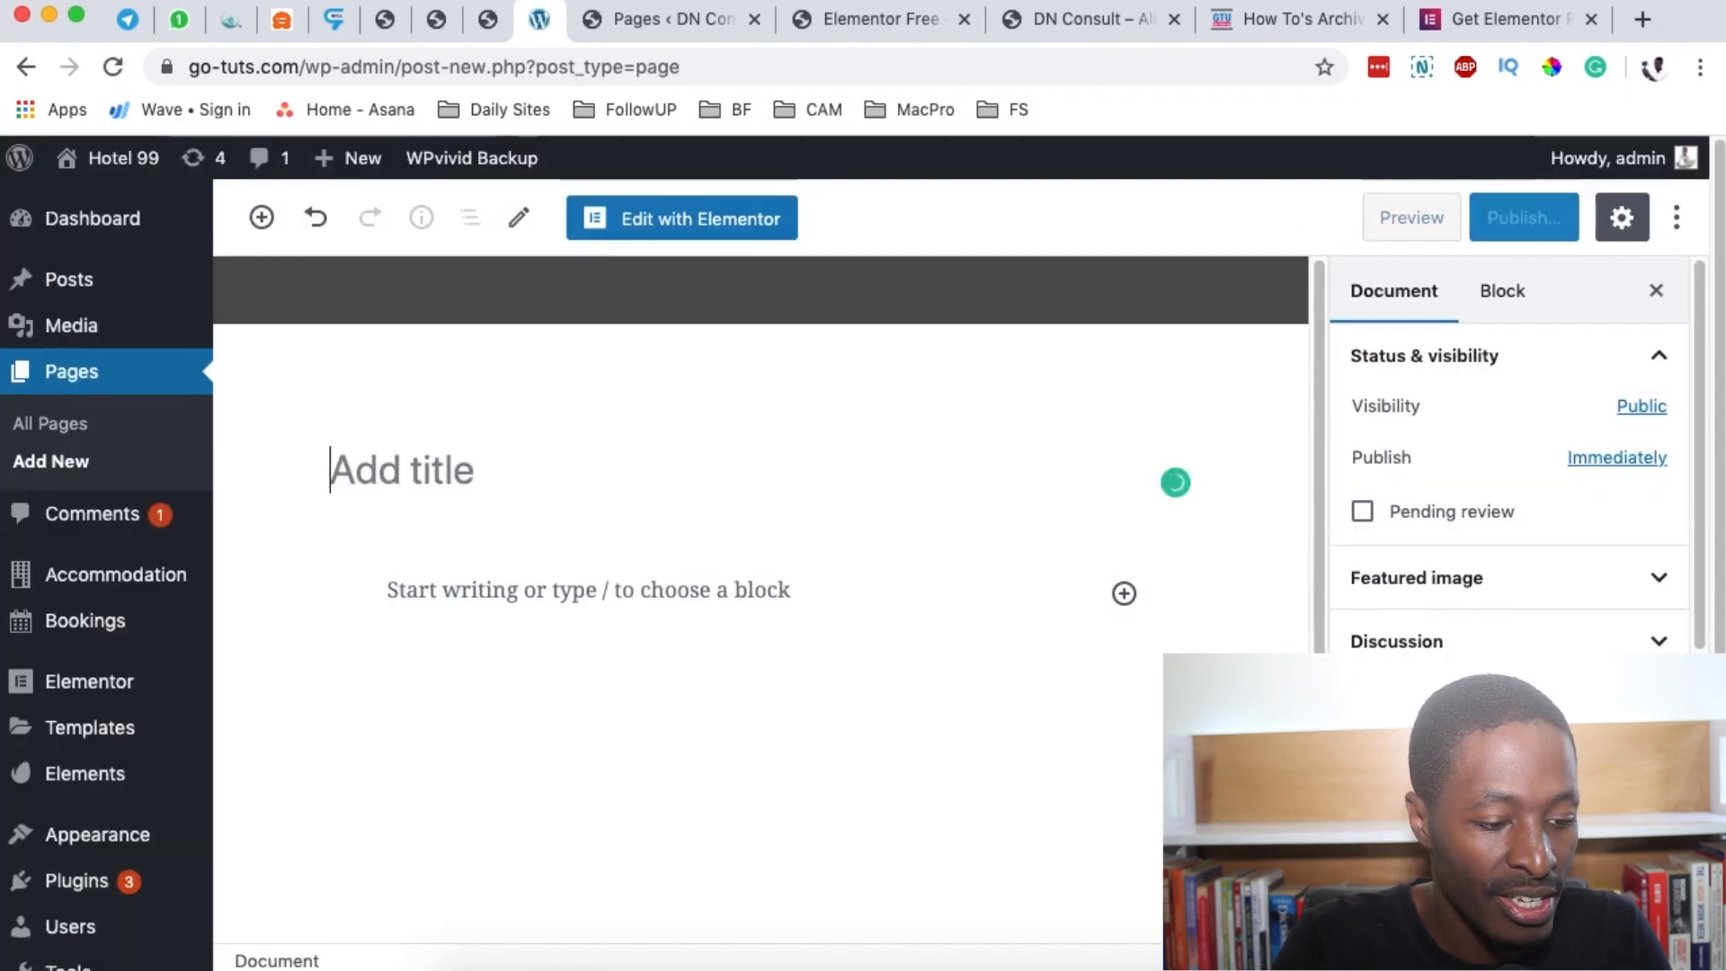
pyautogui.write('My EPro')
pyautogui.click(666, 220)
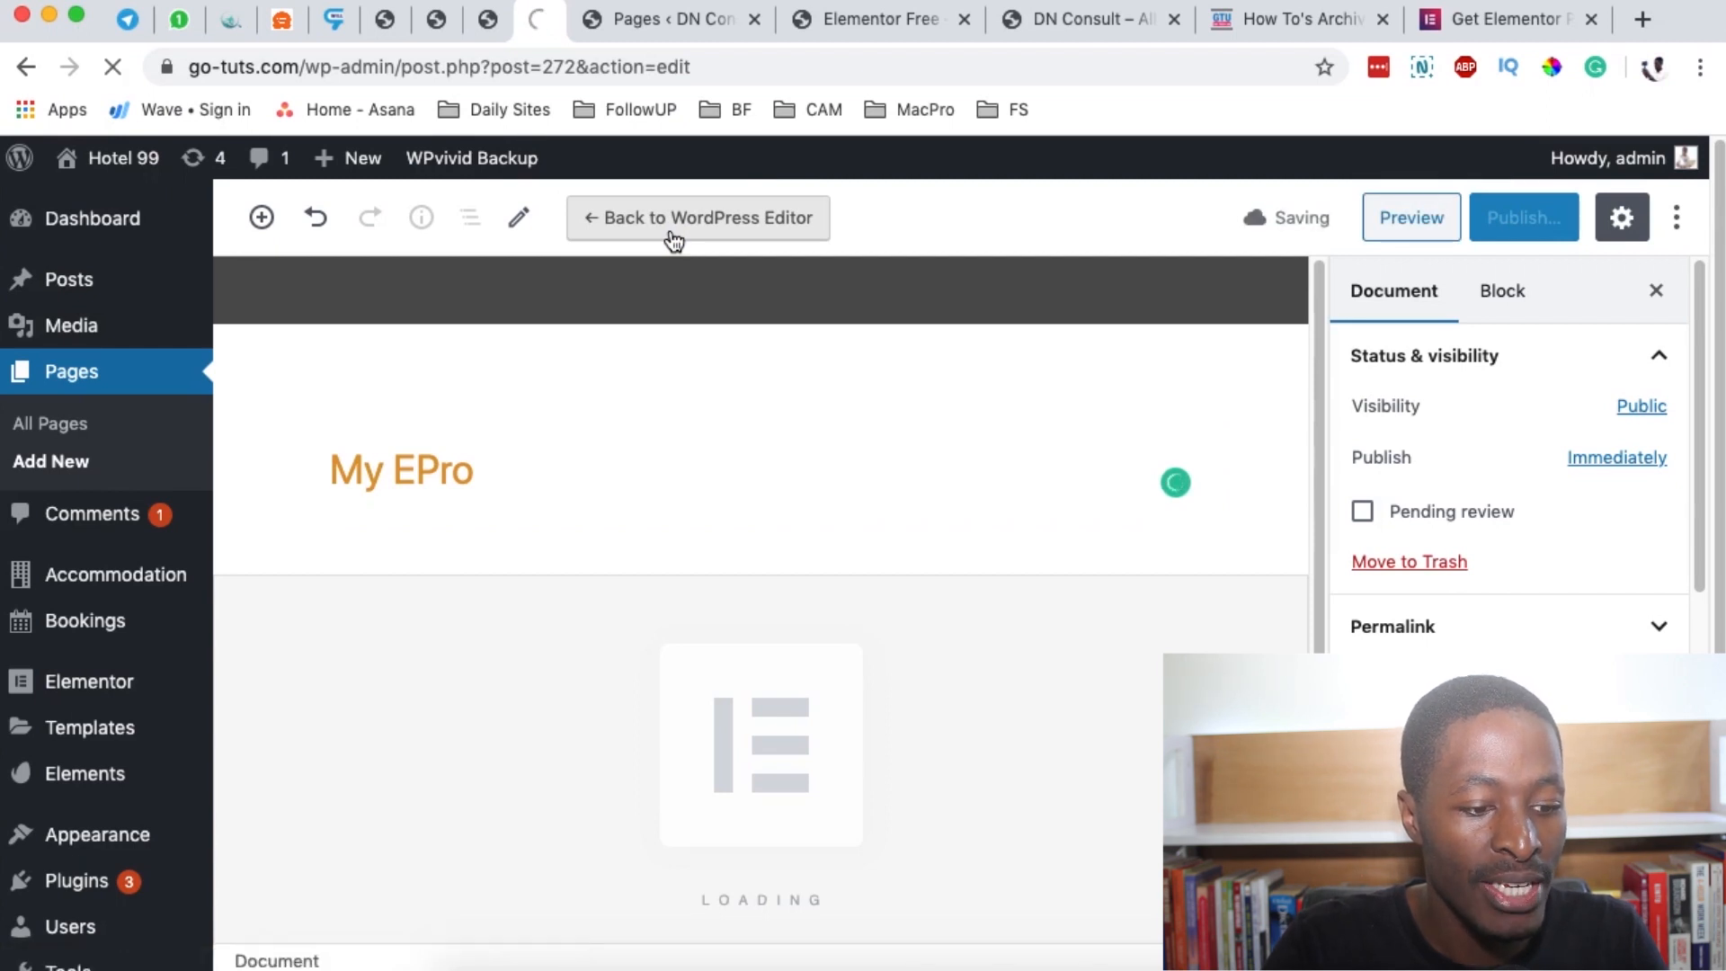
# Try the Pro Posts widget in the empty content area and undo its insertion.
pyautogui.scroll(-6, 227, 558)
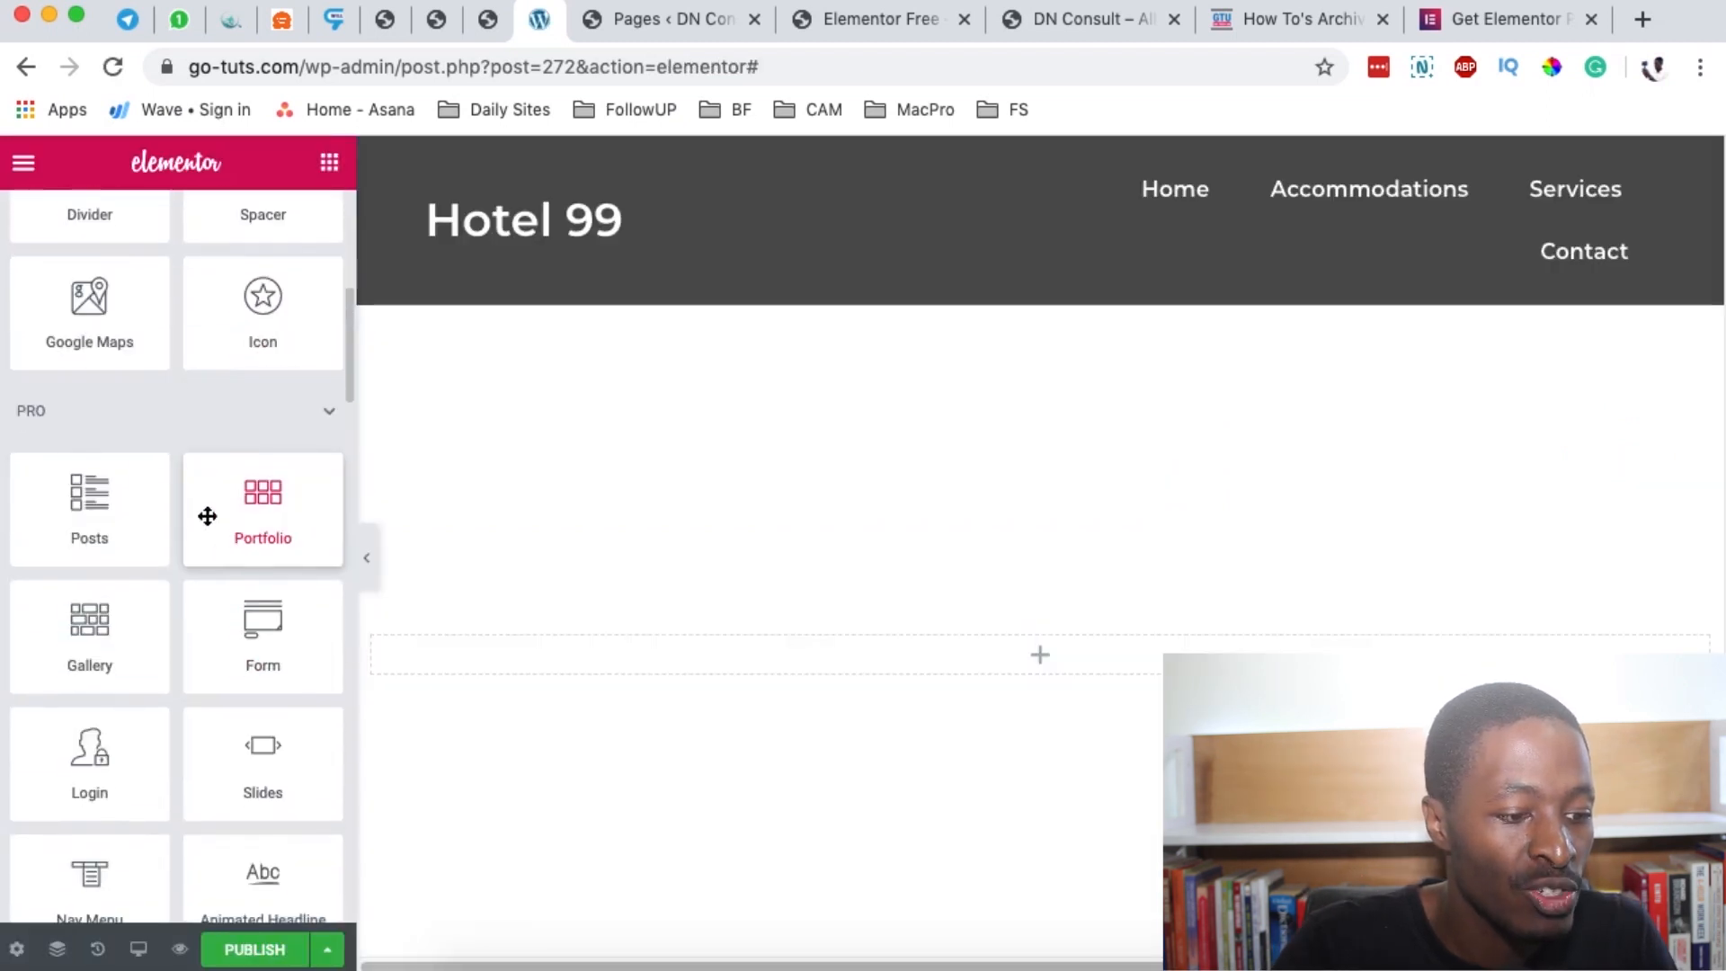
pyautogui.moveTo(77, 502); pyautogui.dragTo(1064, 644)
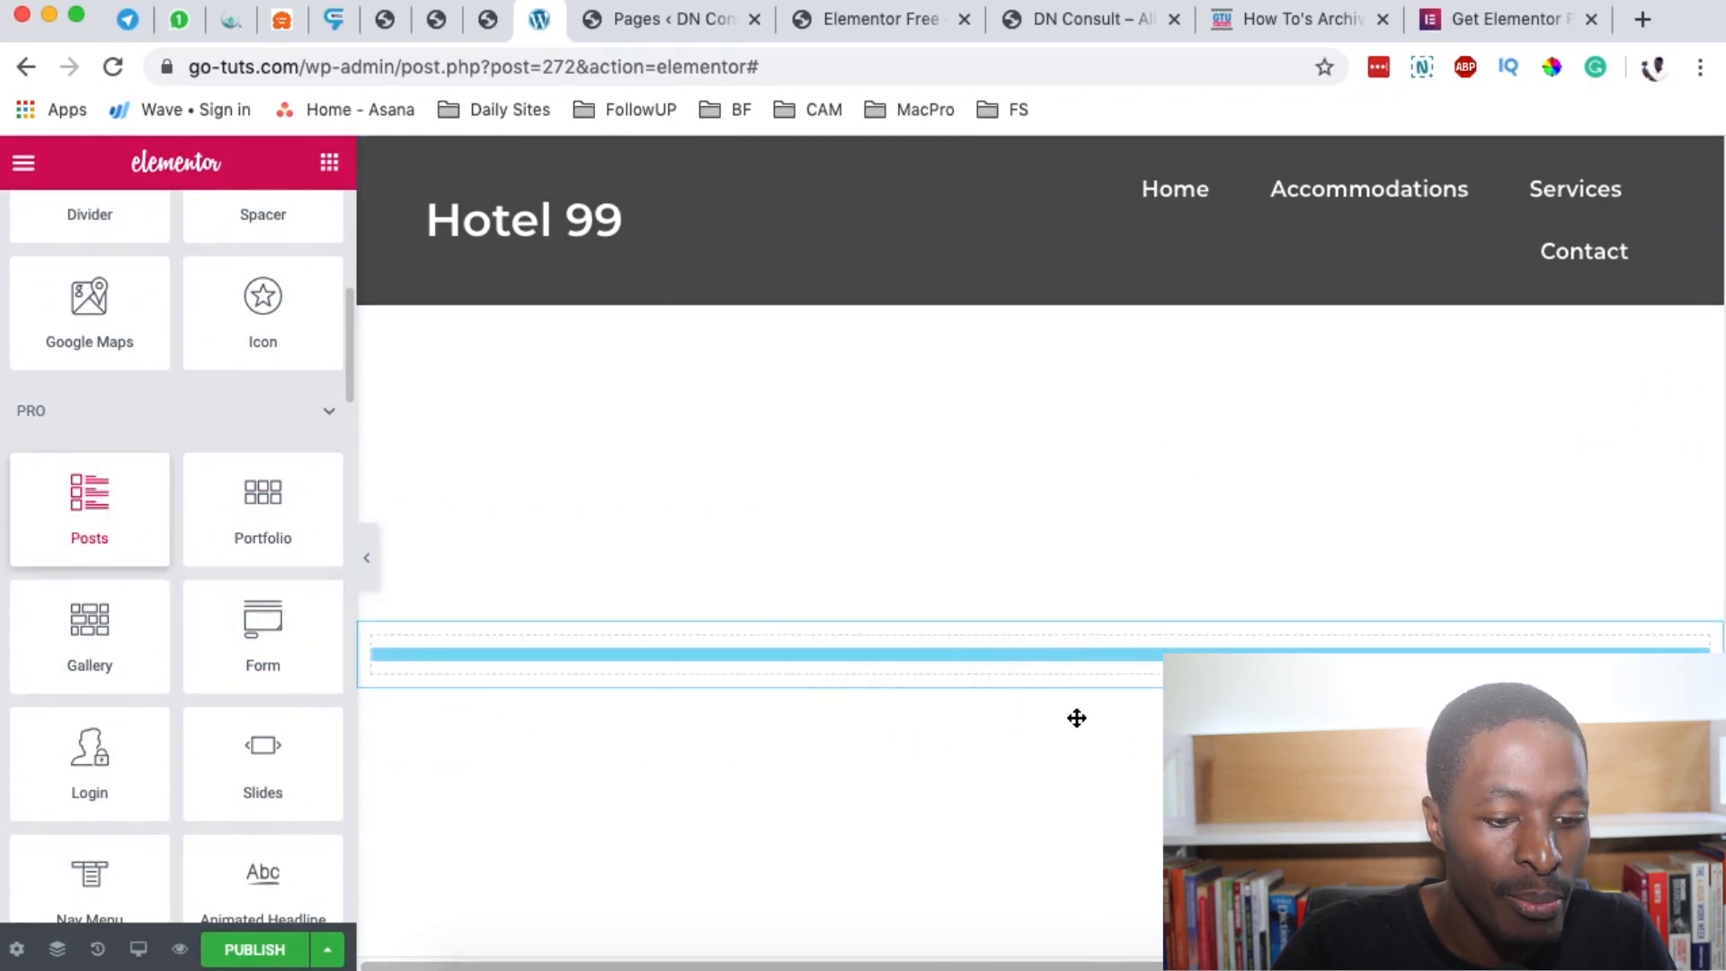
pyautogui.moveTo(1076, 717); pyautogui.dragTo(1075, 714)
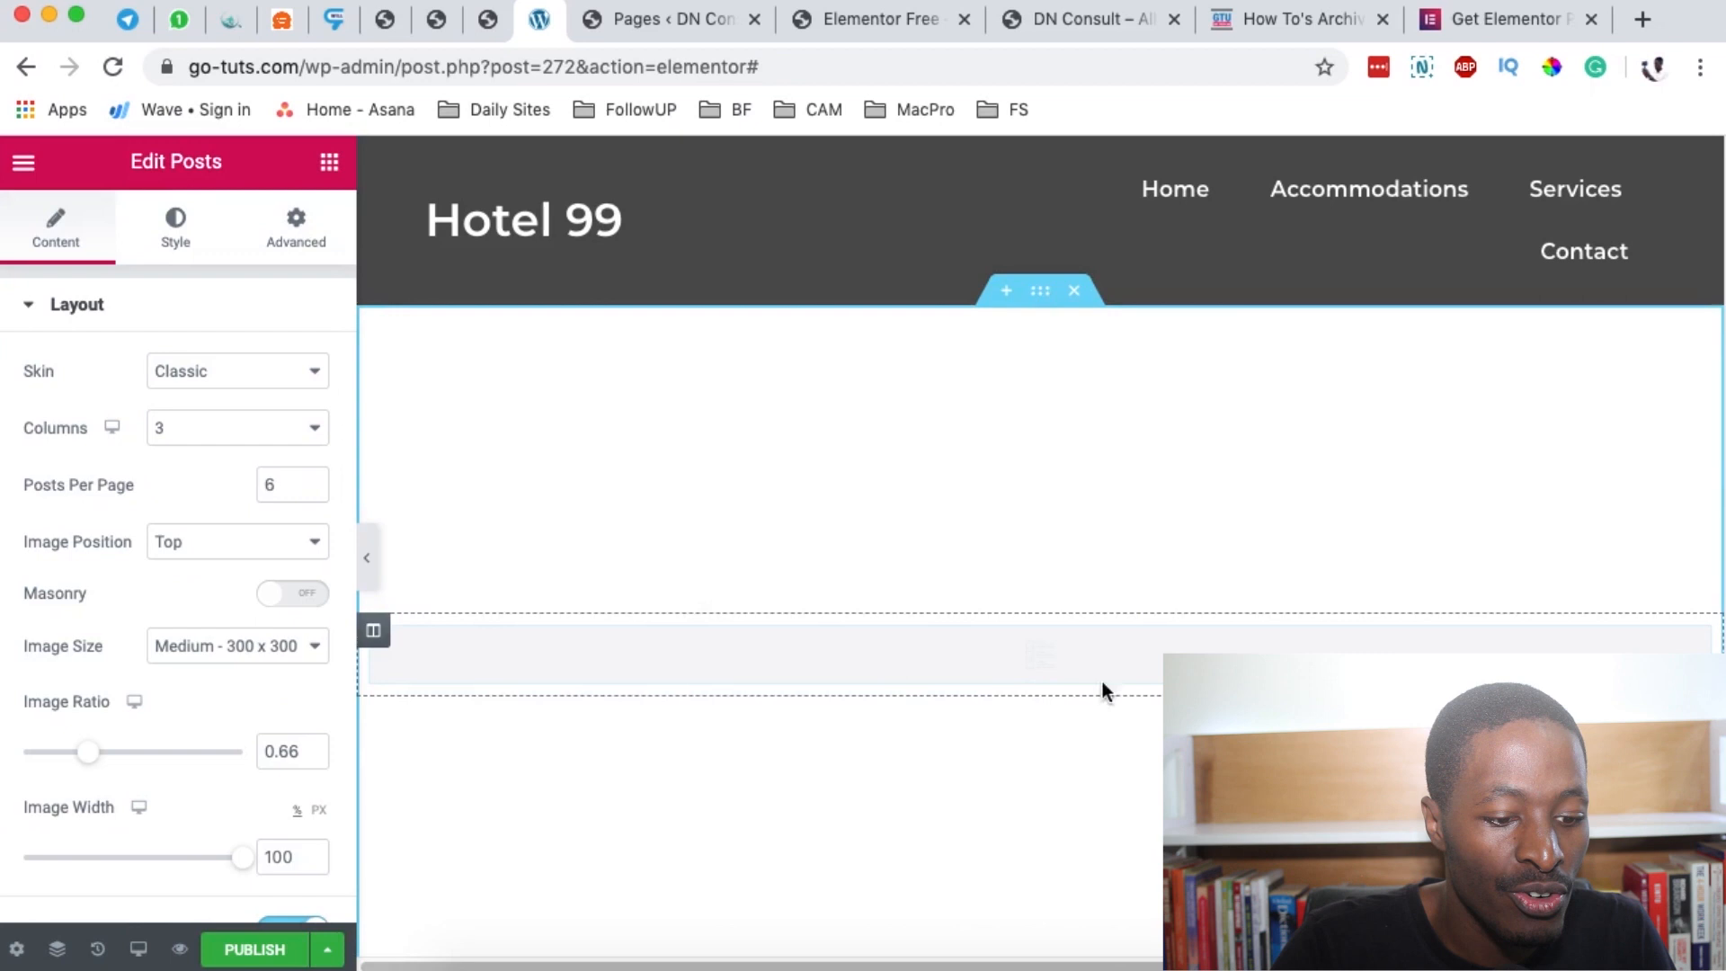
pyautogui.press('super+z')
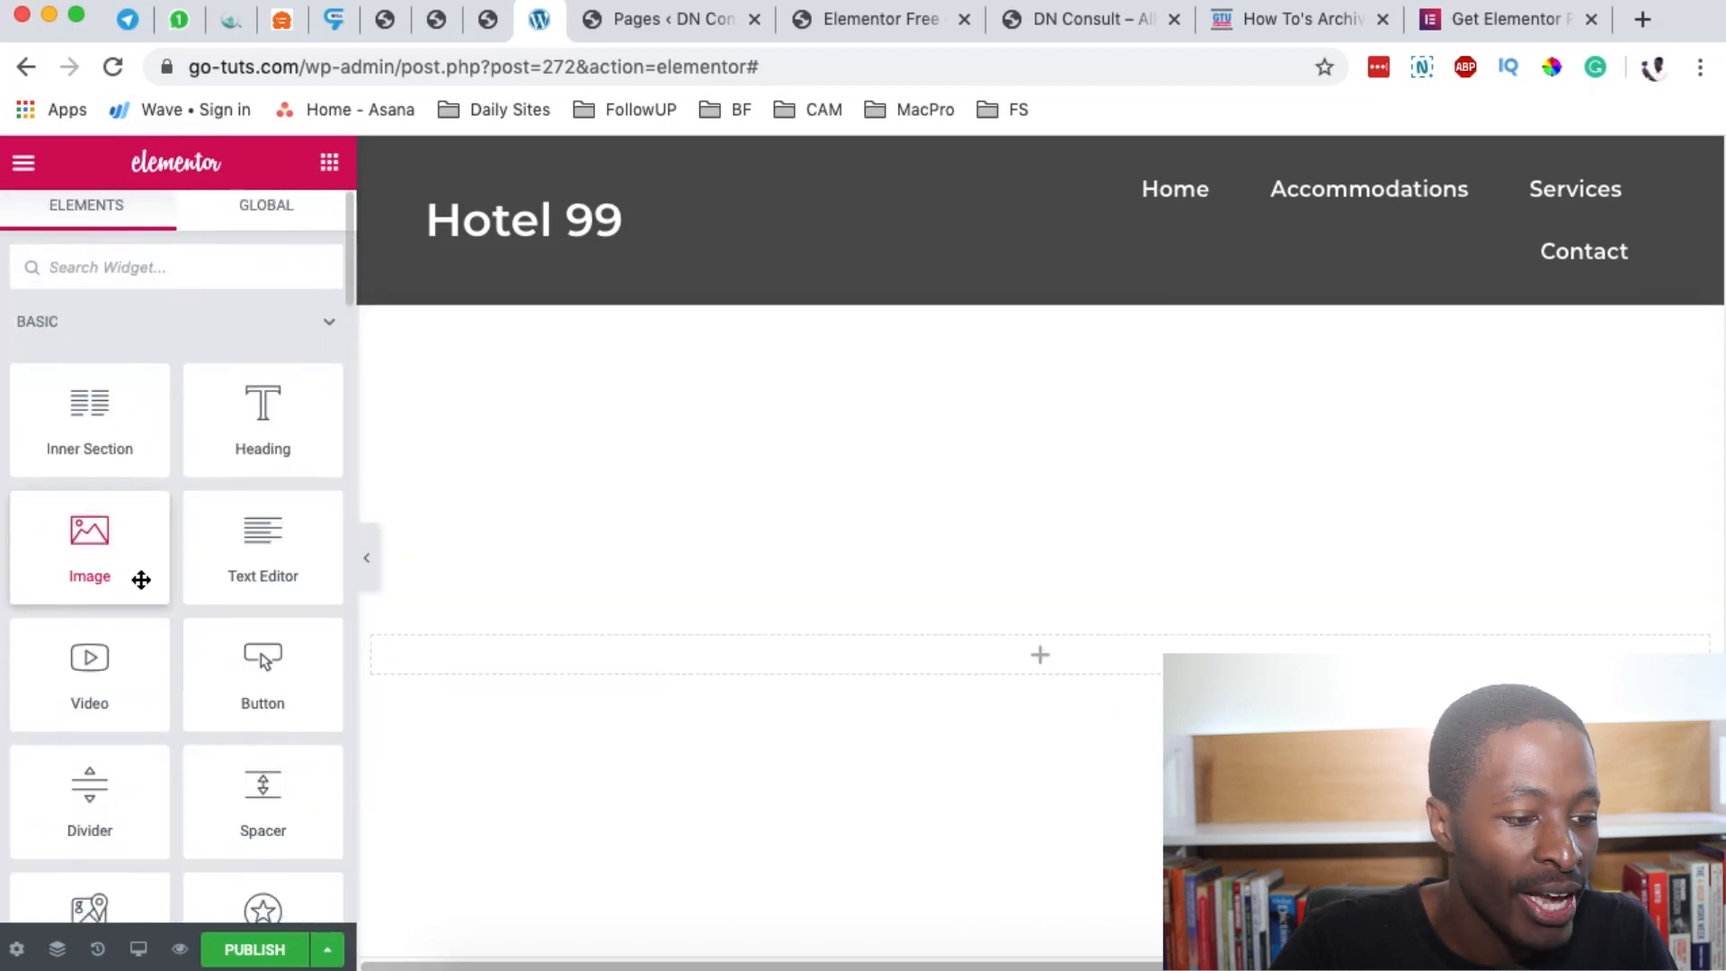
# Try the Pro Price Table widget in the empty content area and undo its insertion.
pyautogui.scroll(-3, 139, 562)
pyautogui.scroll(-2, 145, 566)
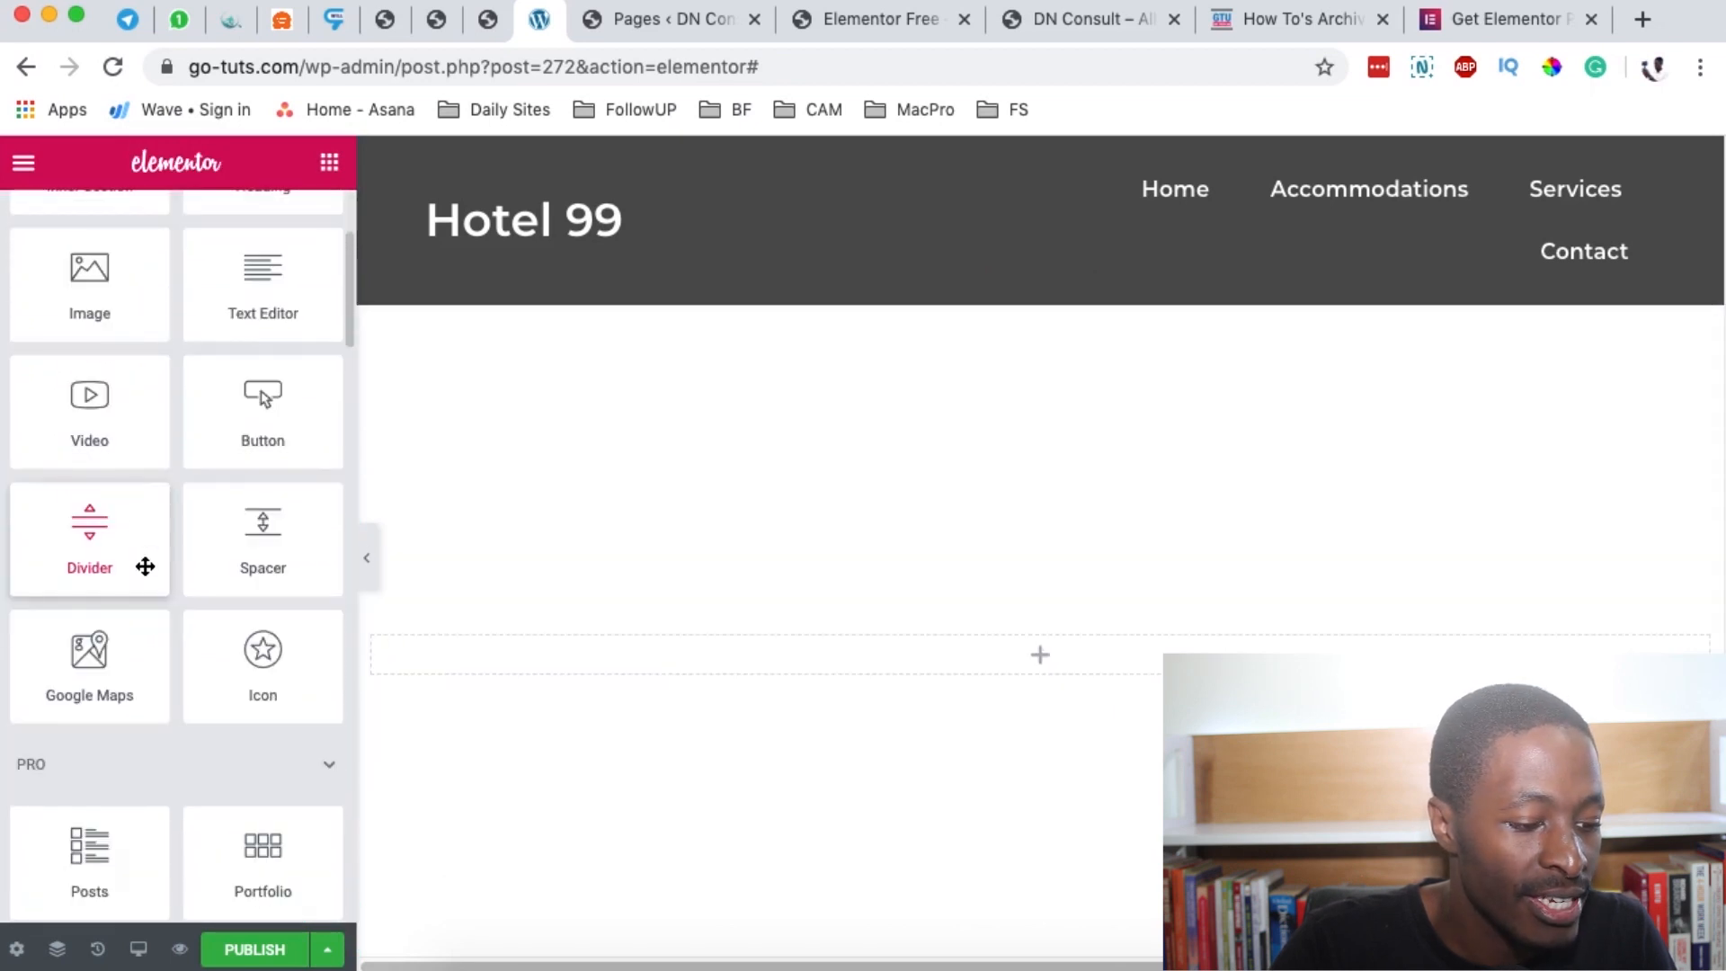
pyautogui.scroll(-10, 135, 629)
pyautogui.moveTo(263, 648); pyautogui.dragTo(720, 827)
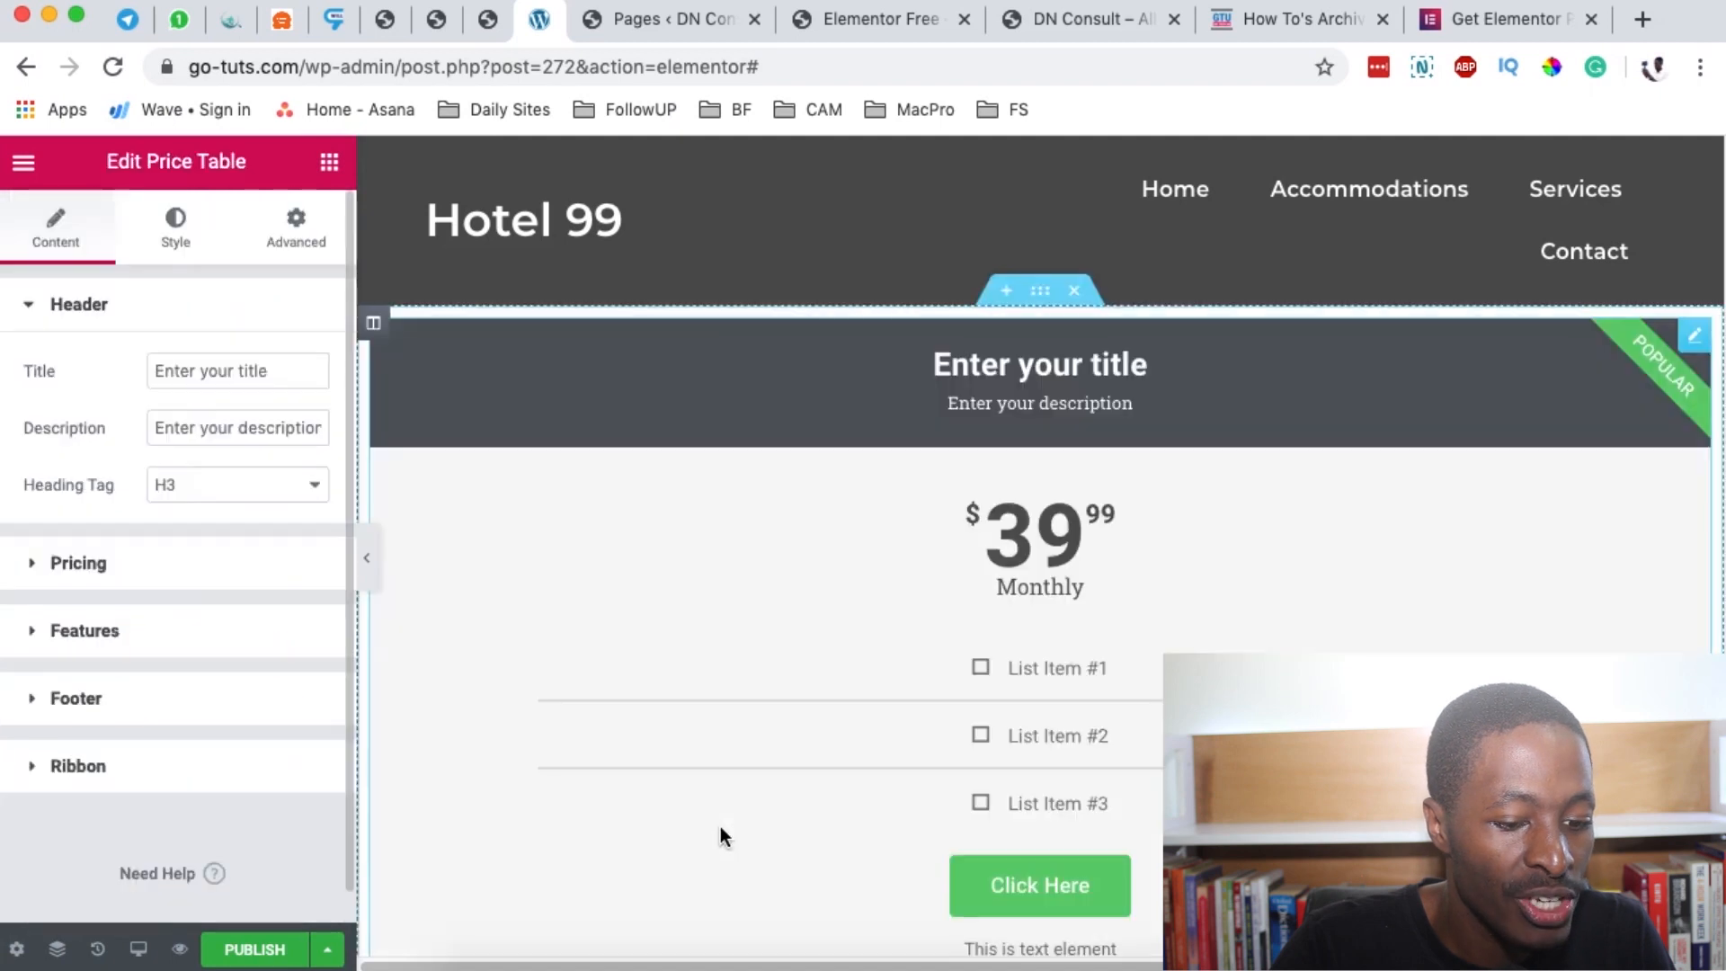
pyautogui.press('super+z')
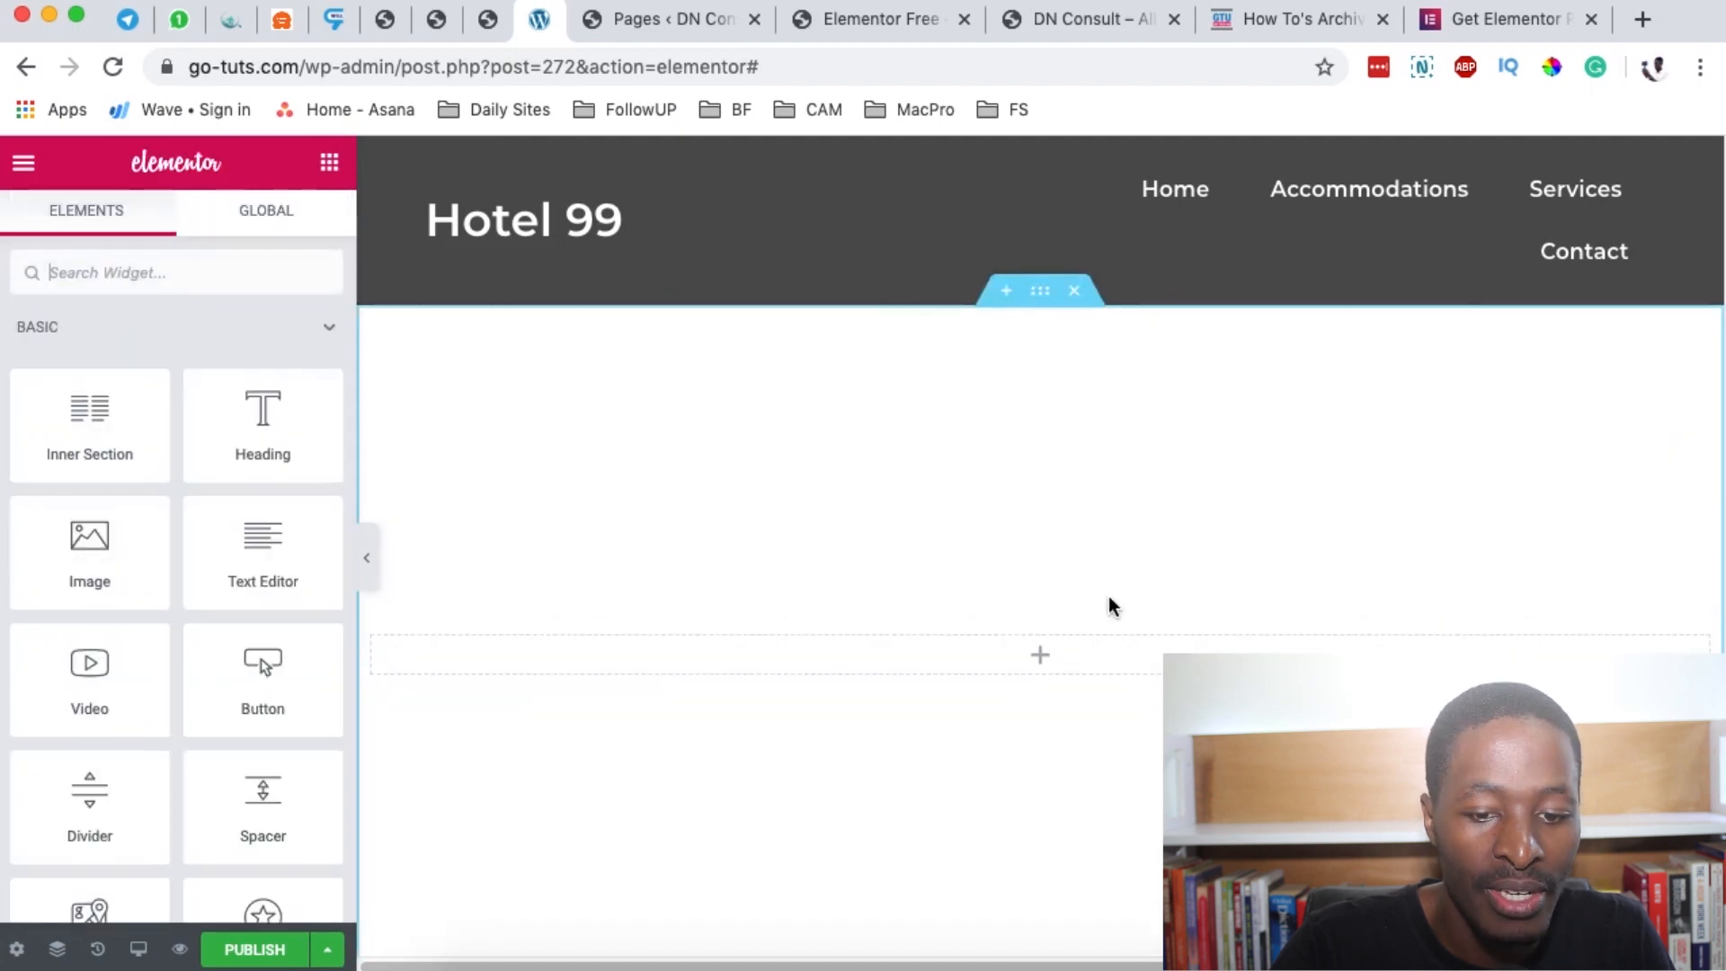
# Preview and insert the Pro Travel page template headed "Our Happy Clients Brag About Us" from the template library.
pyautogui.click(1005, 289)
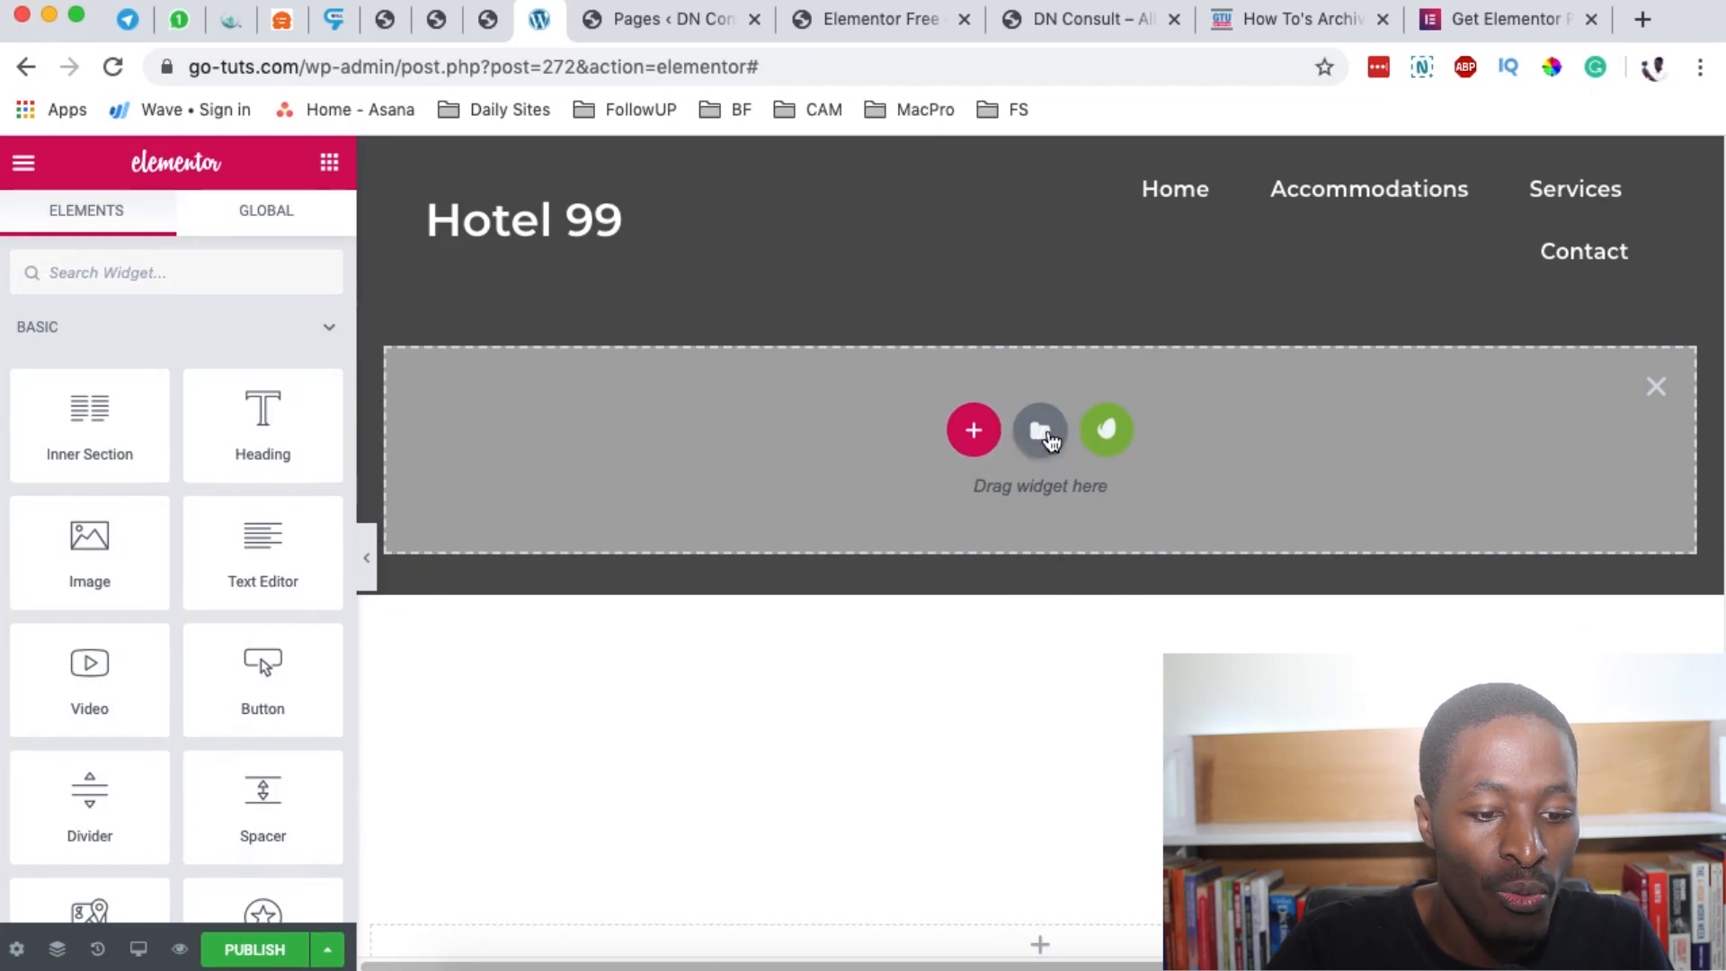
pyautogui.click(1037, 427)
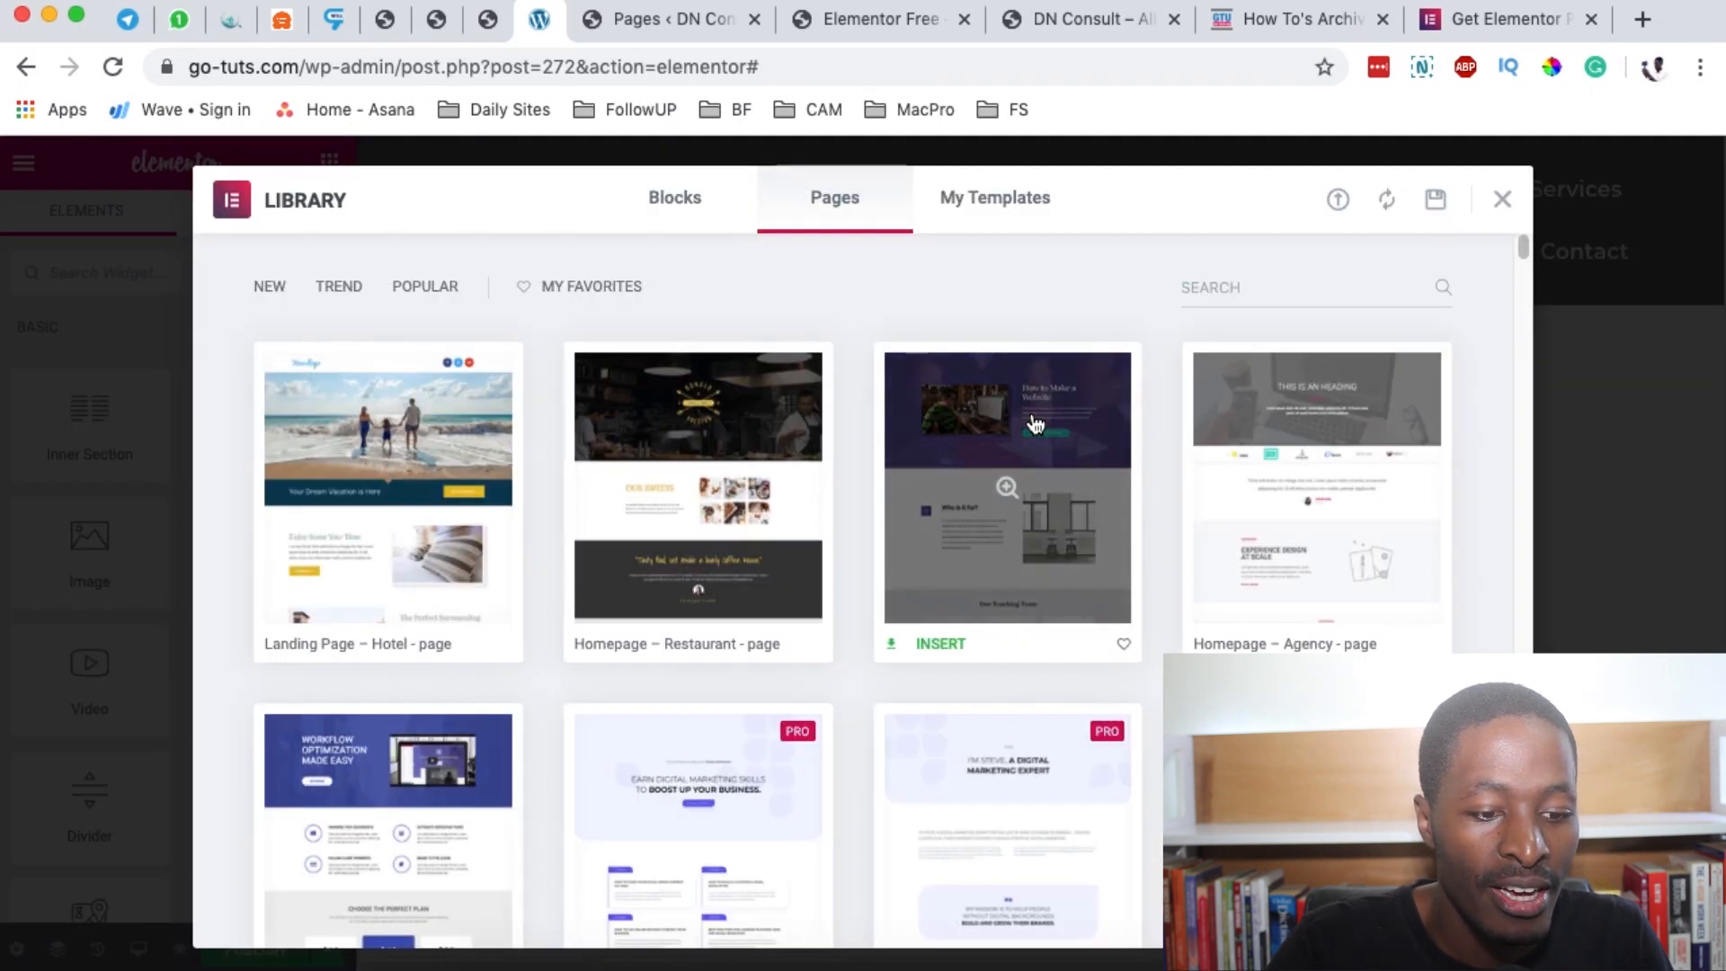
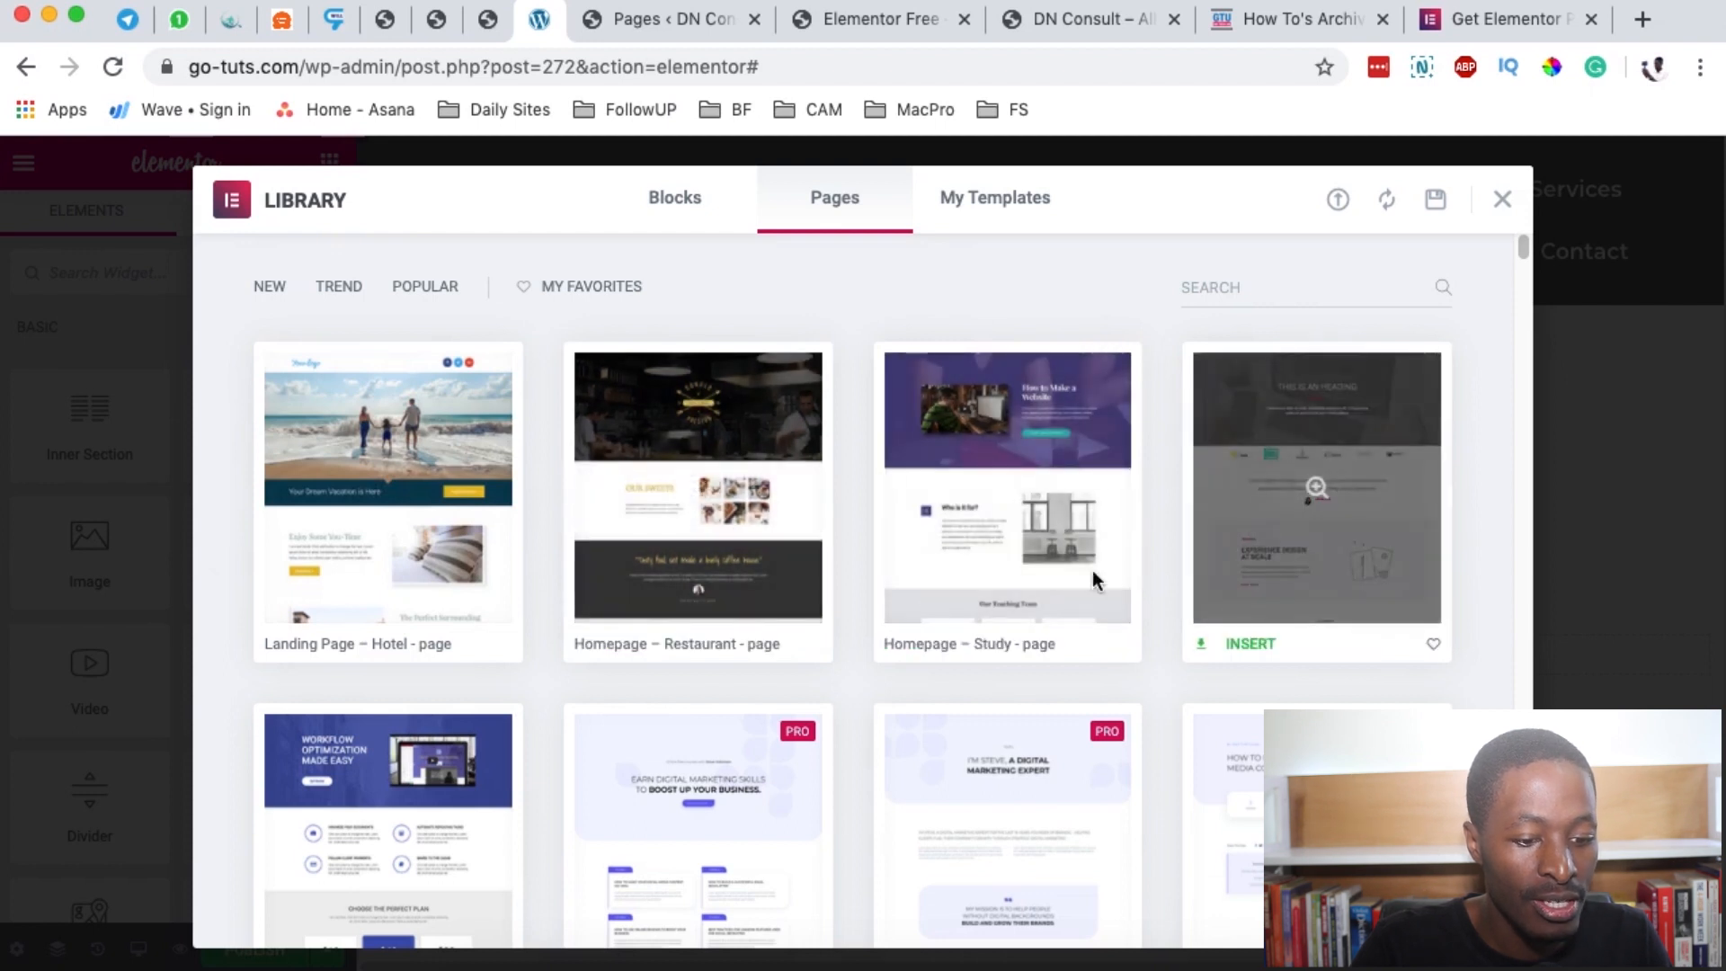
pyautogui.scroll(-3, 244, 665)
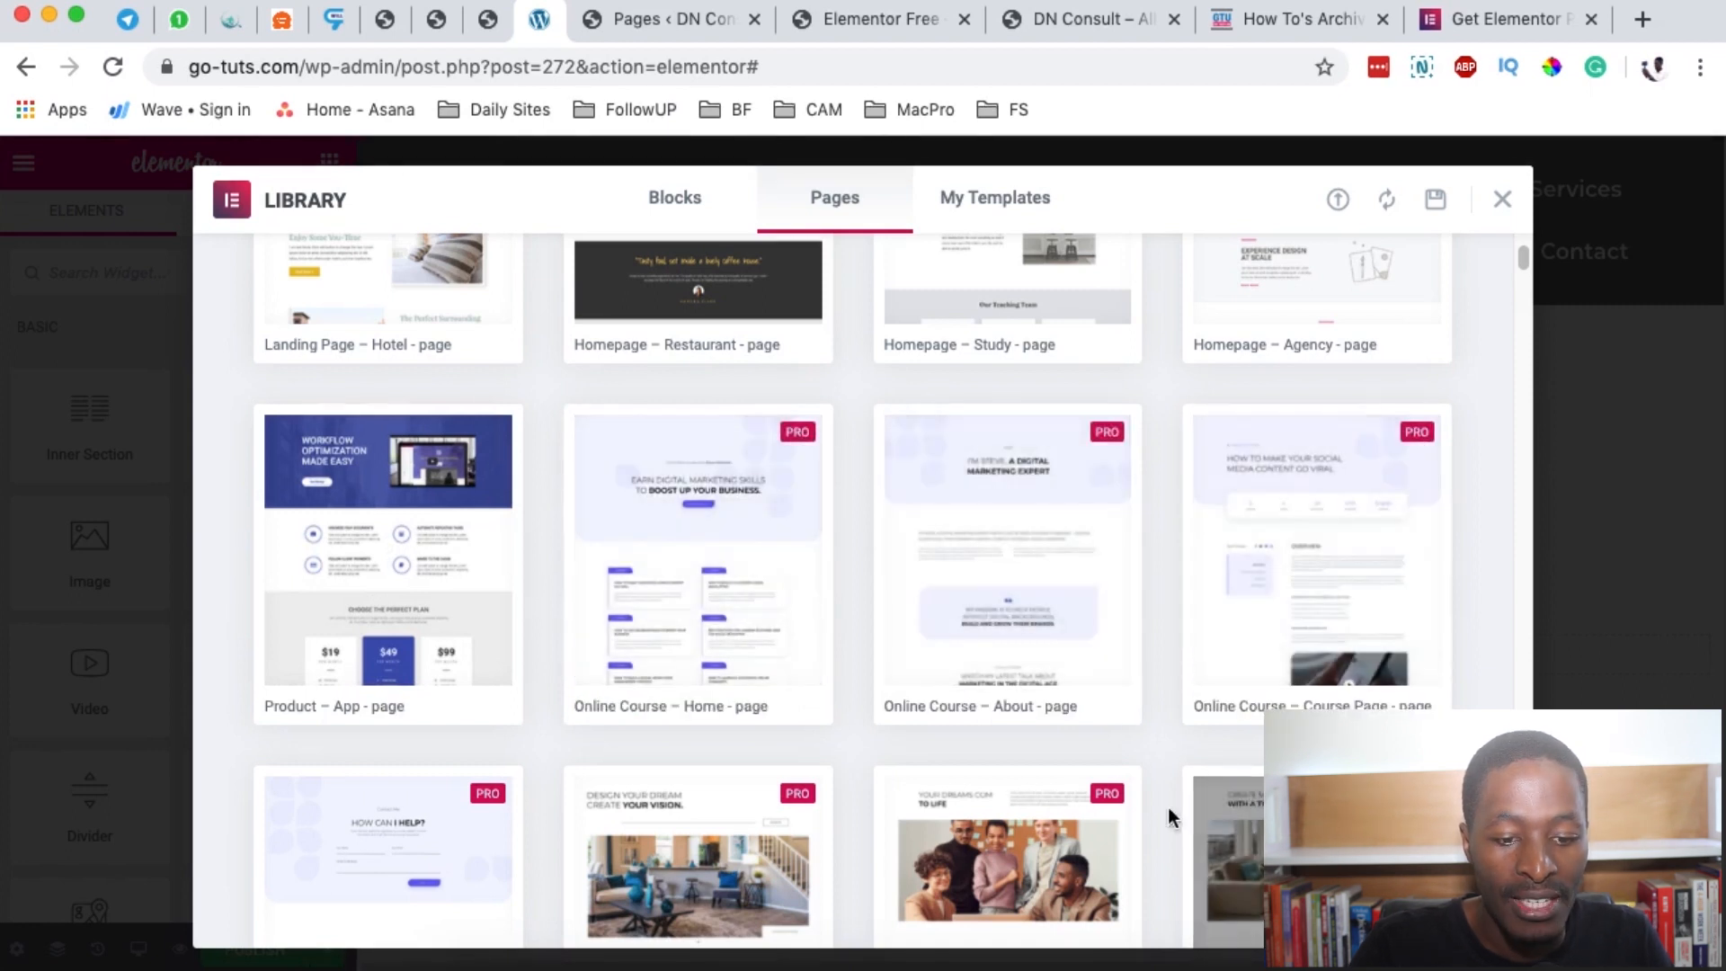
pyautogui.scroll(-8, 512, 800)
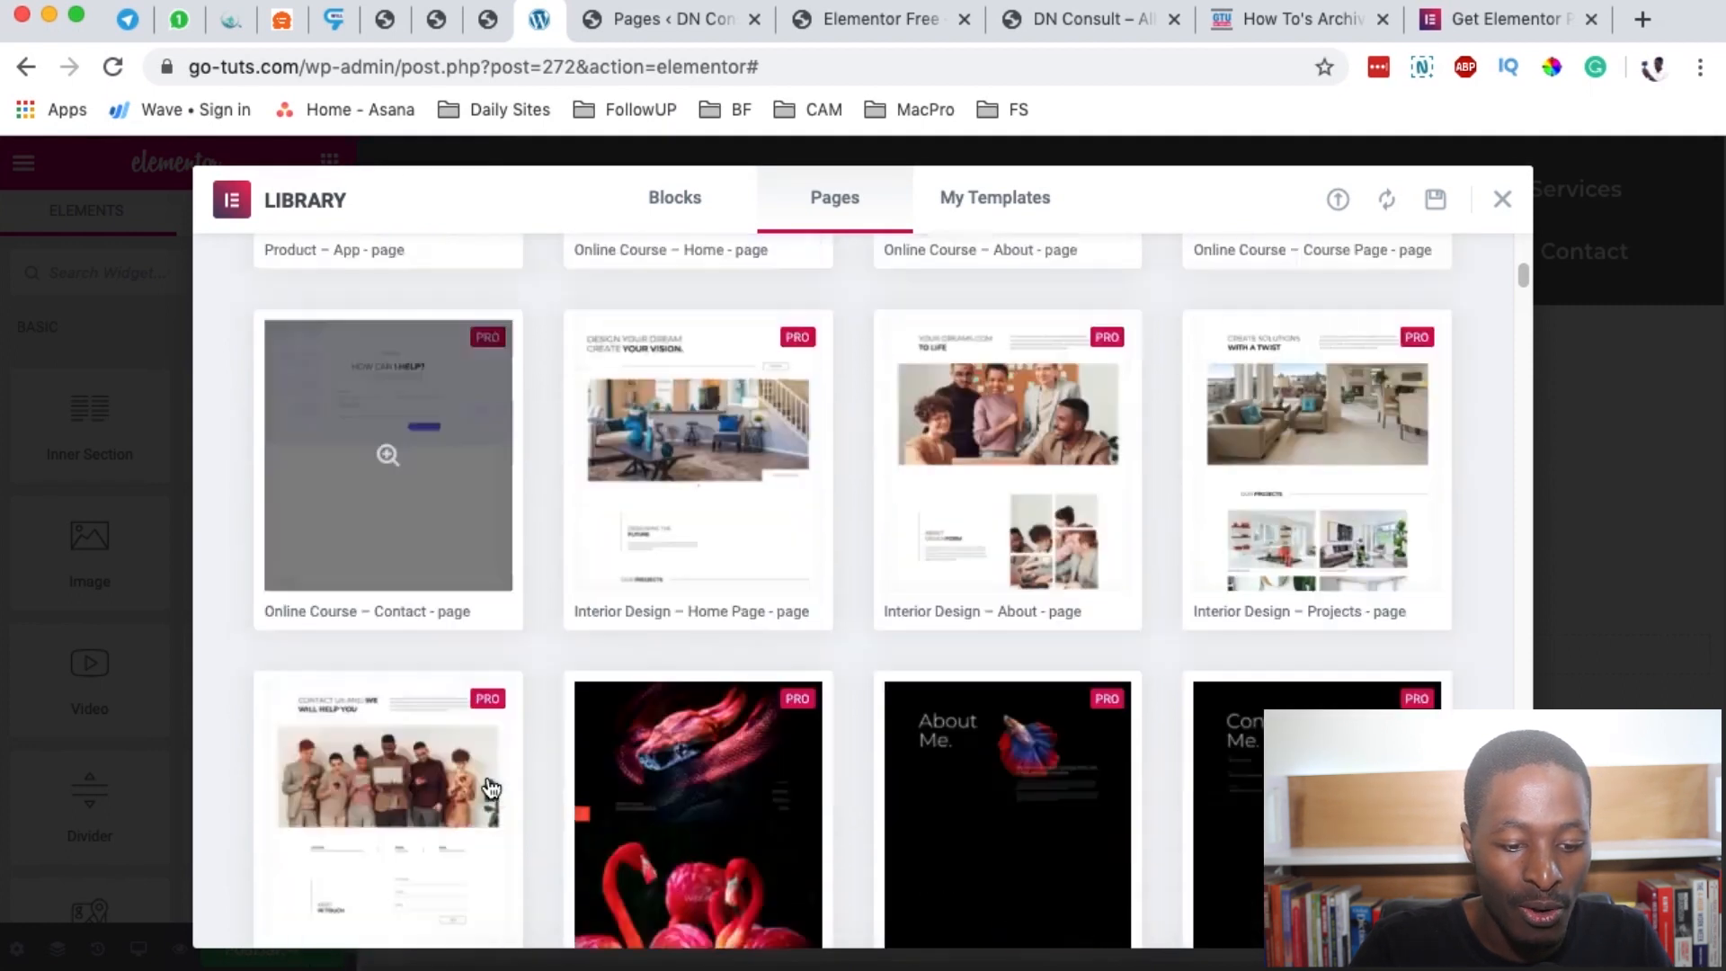
pyautogui.scroll(-10, 493, 778)
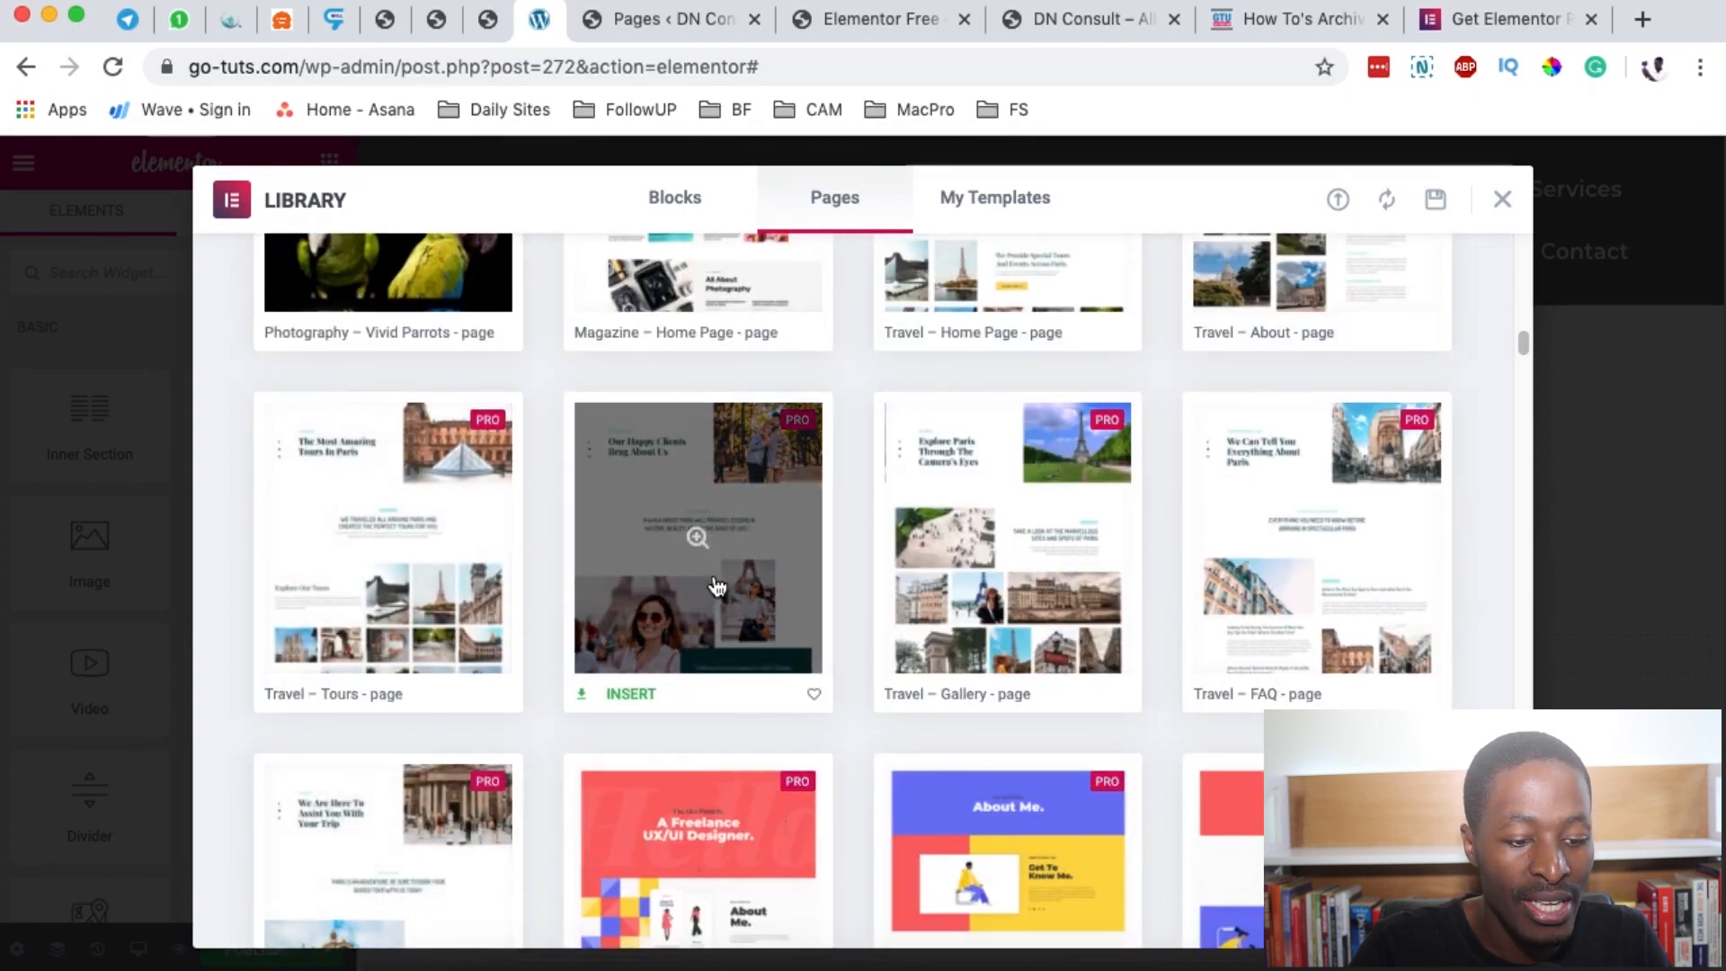
pyautogui.click(698, 539)
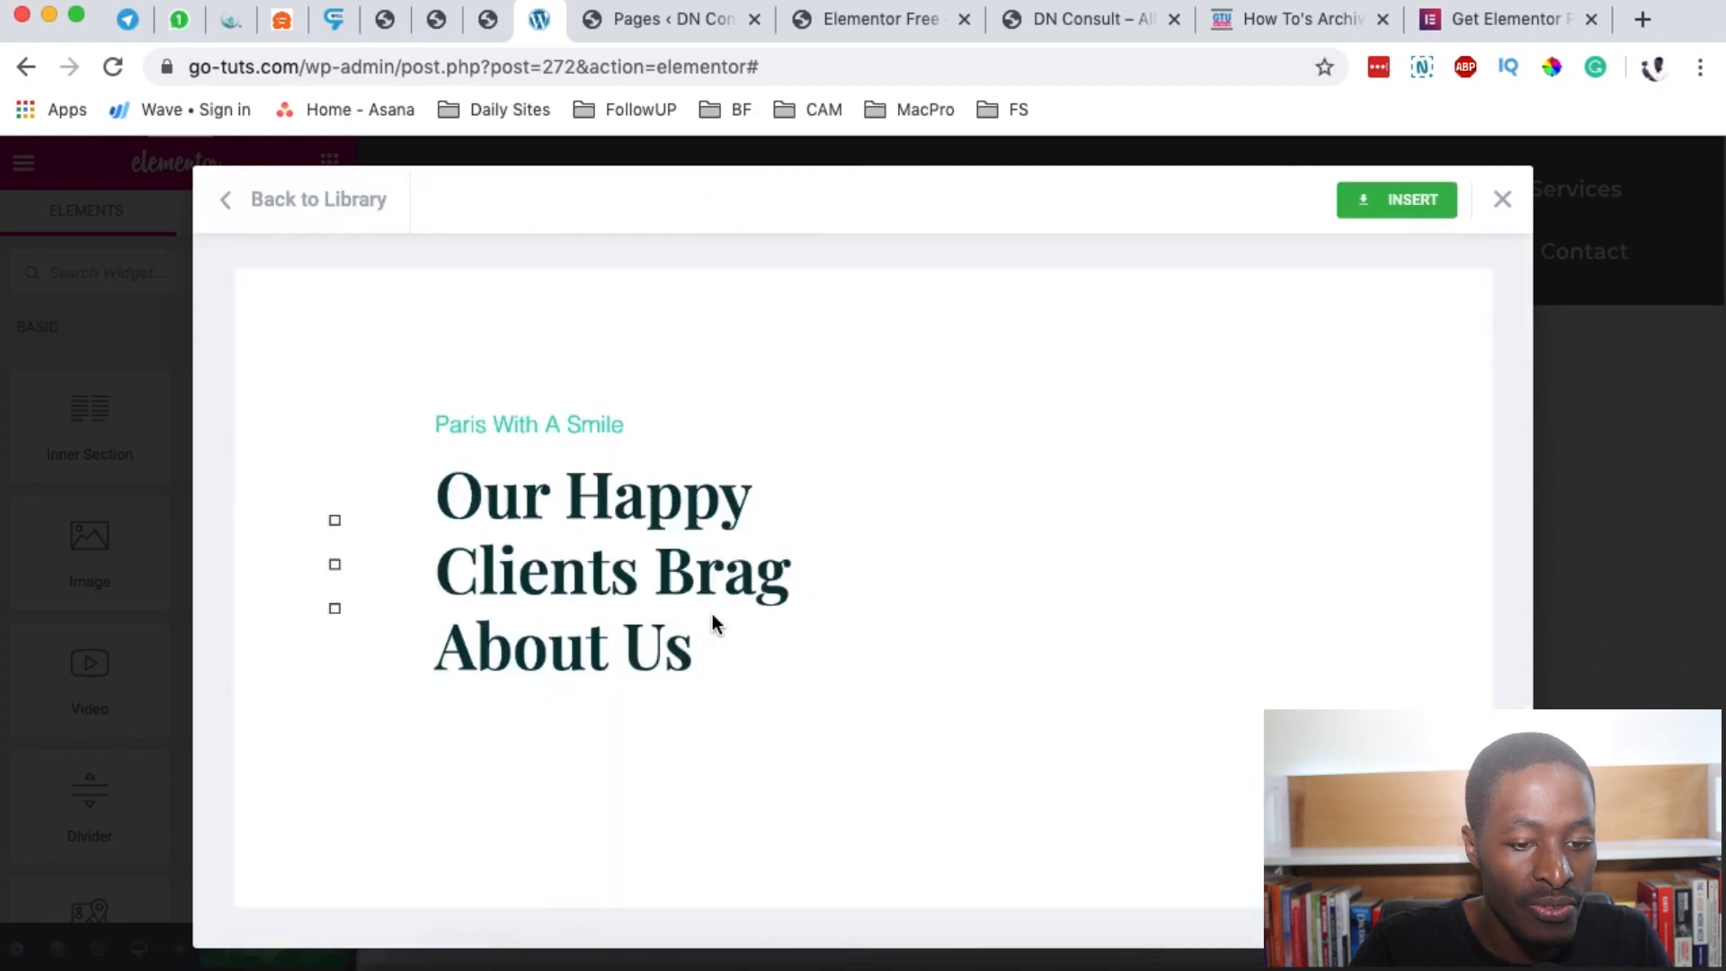
pyautogui.scroll(-15, 871, 552)
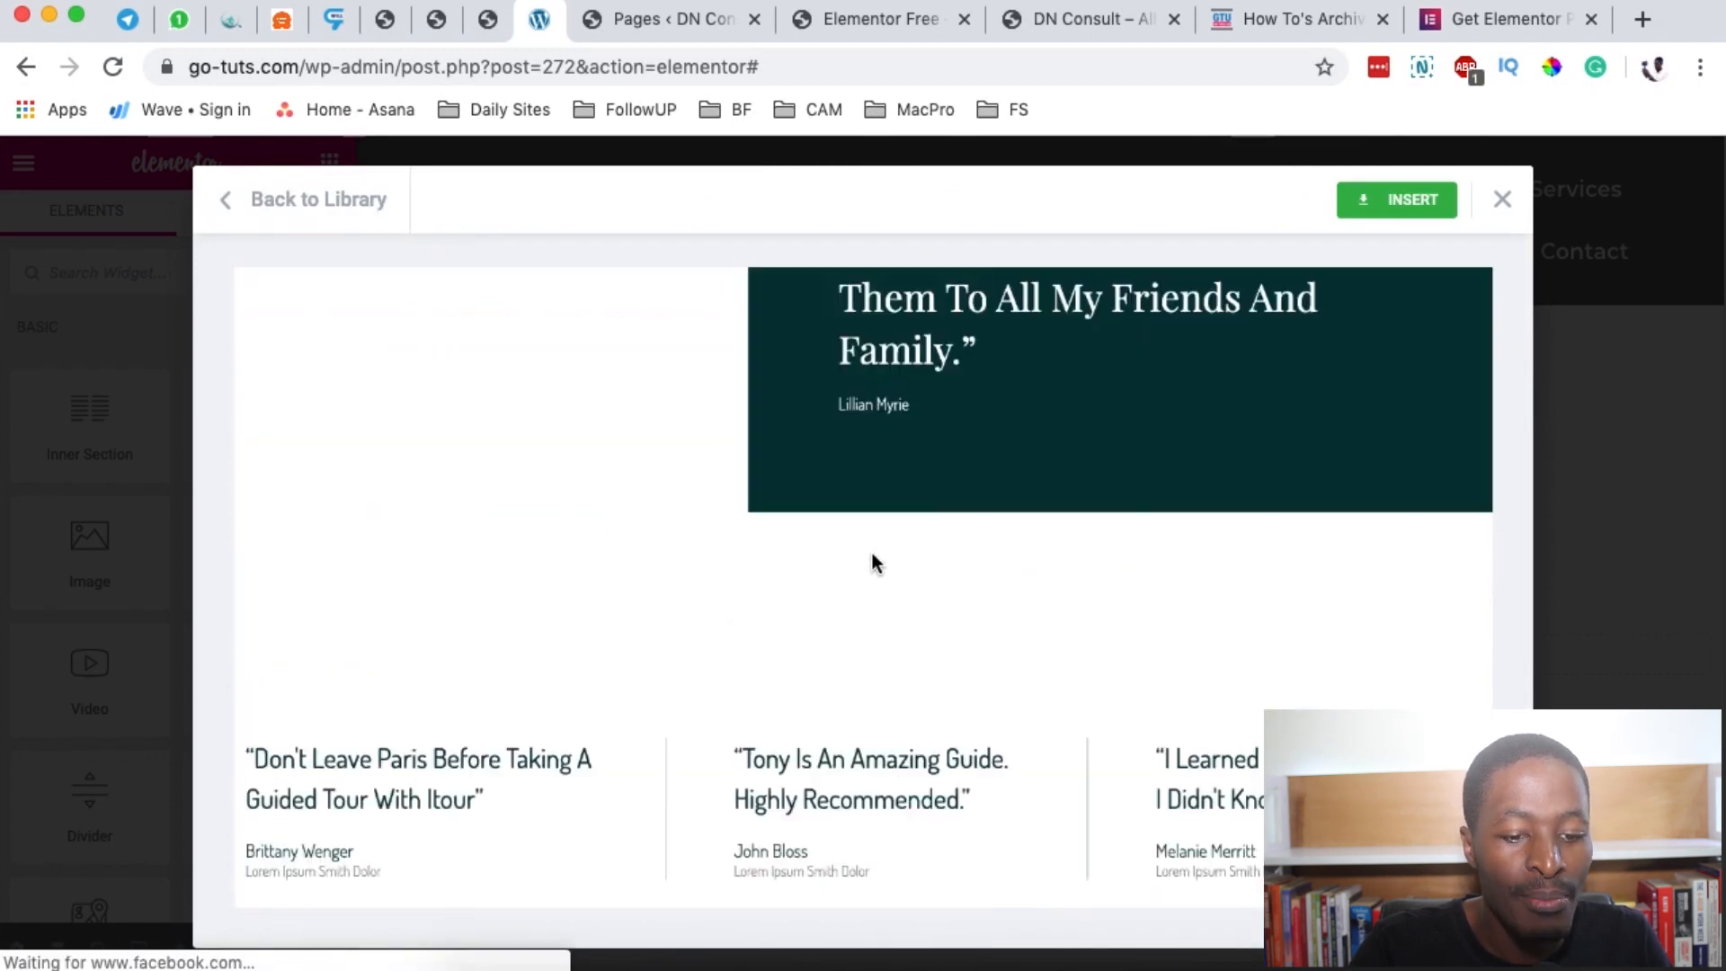
pyautogui.click(1400, 214)
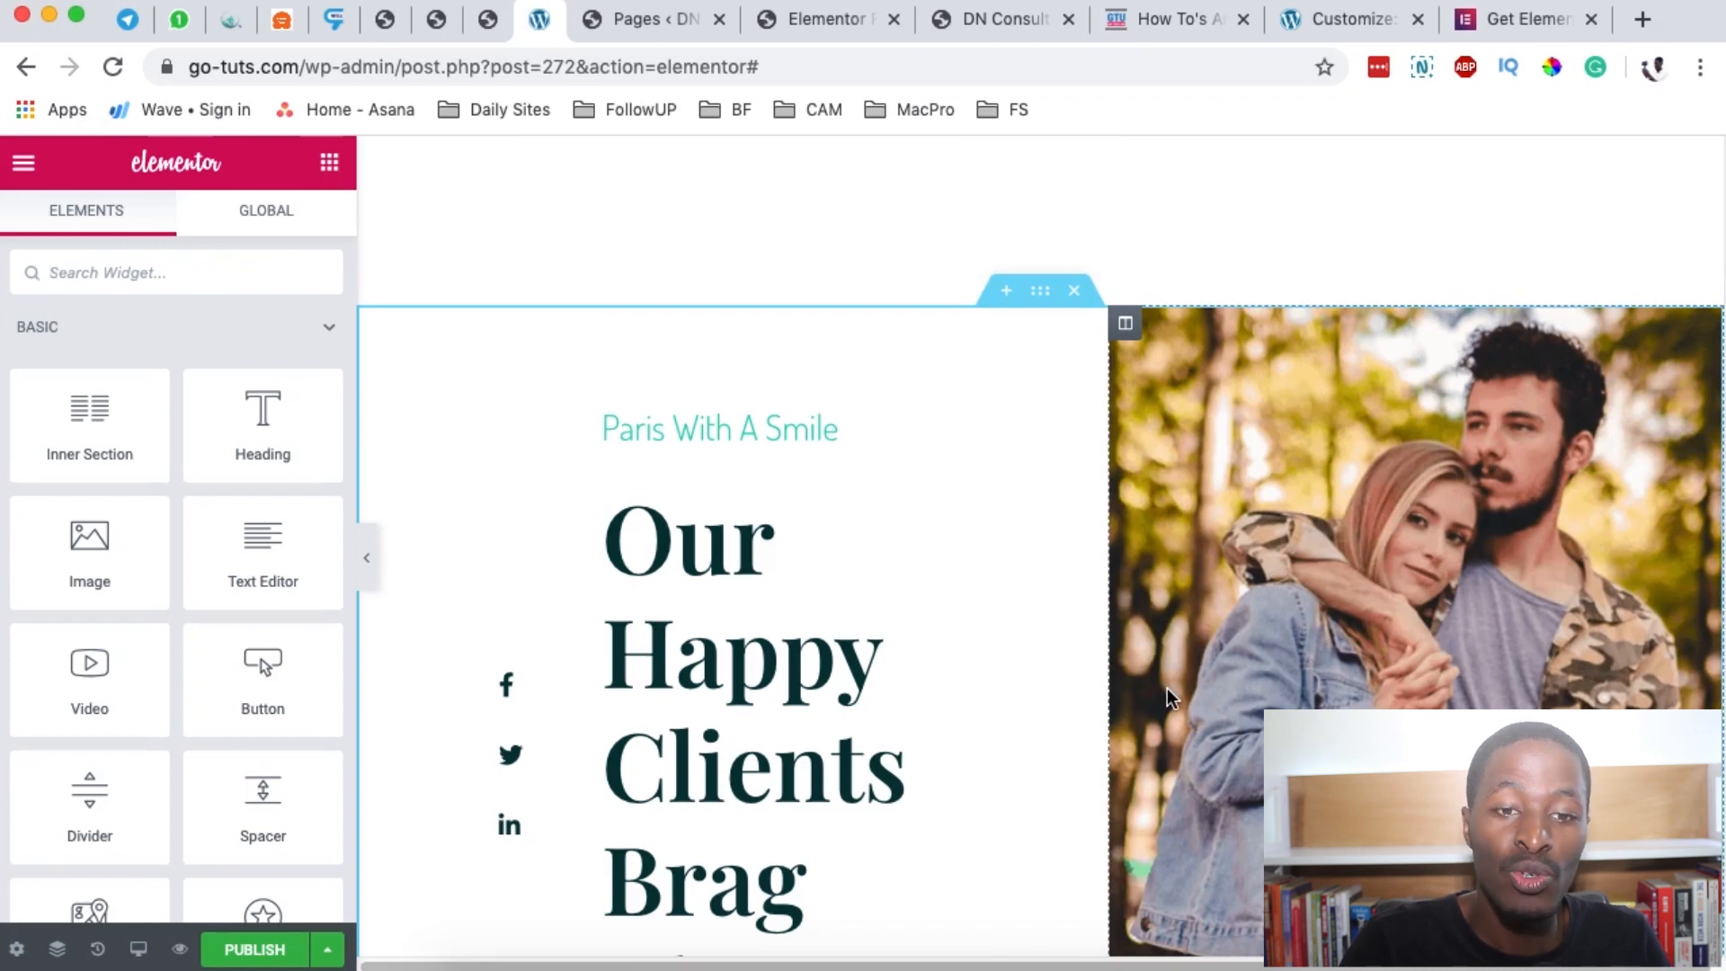
# Look through the inserted travel page and check its layout in the 768px tablet preview.
pyautogui.scroll(-10, 1167, 688)
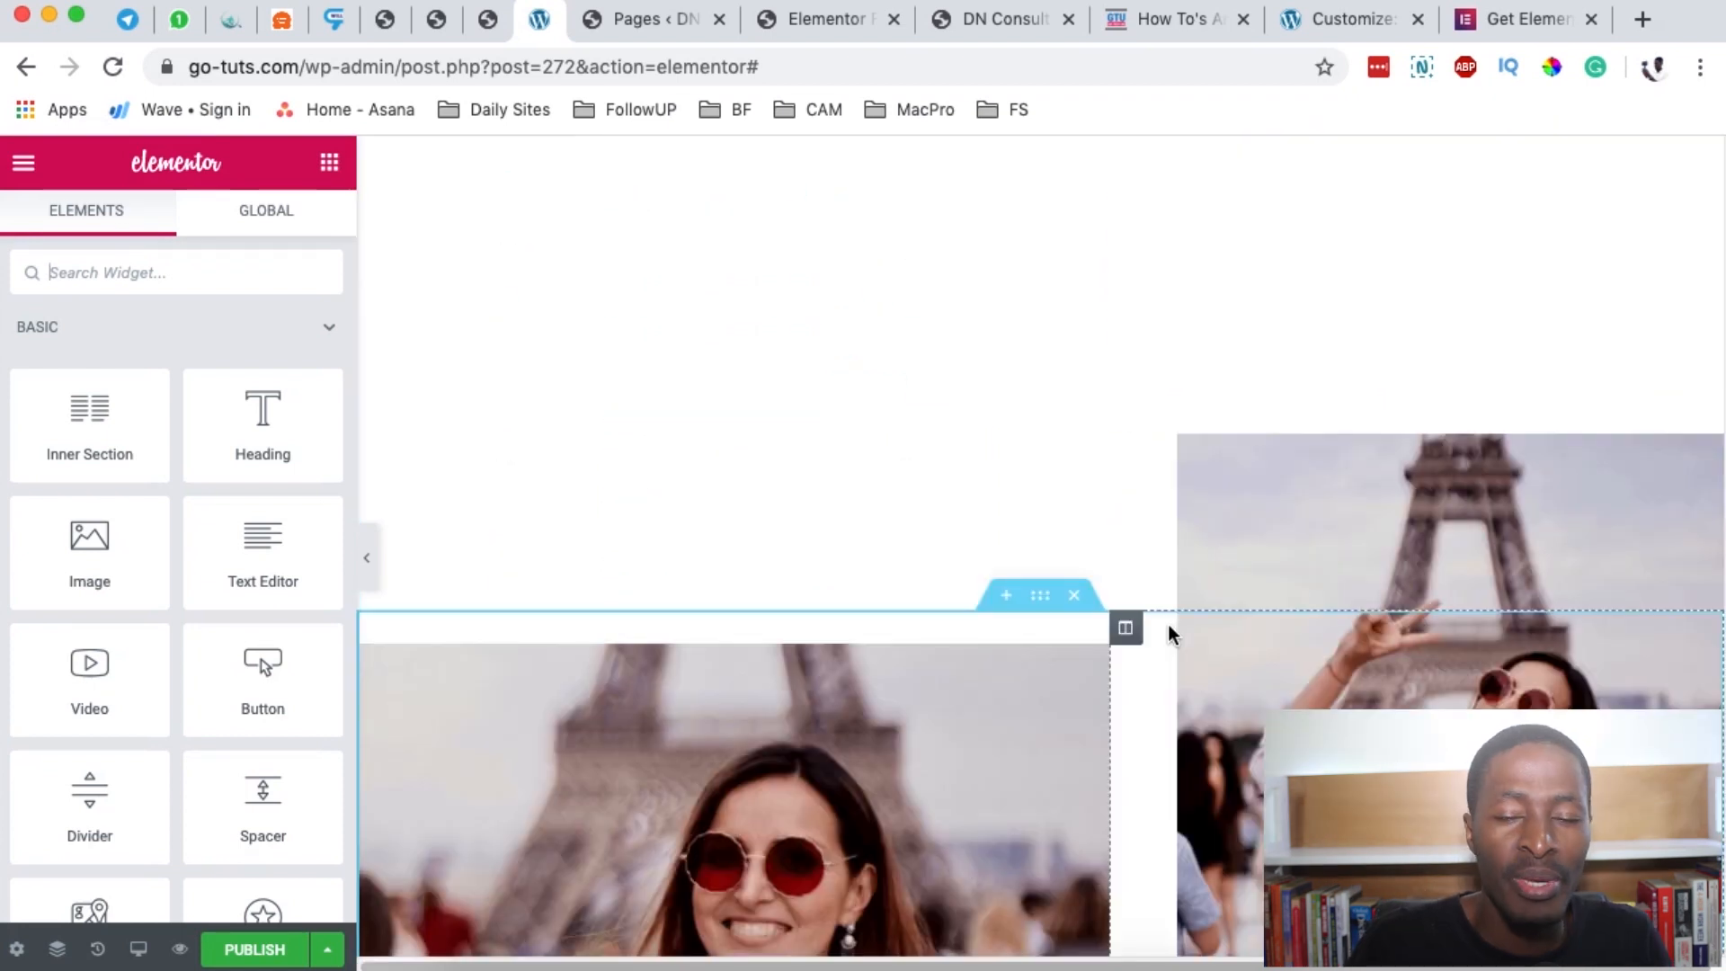
pyautogui.scroll(-5, 1174, 621)
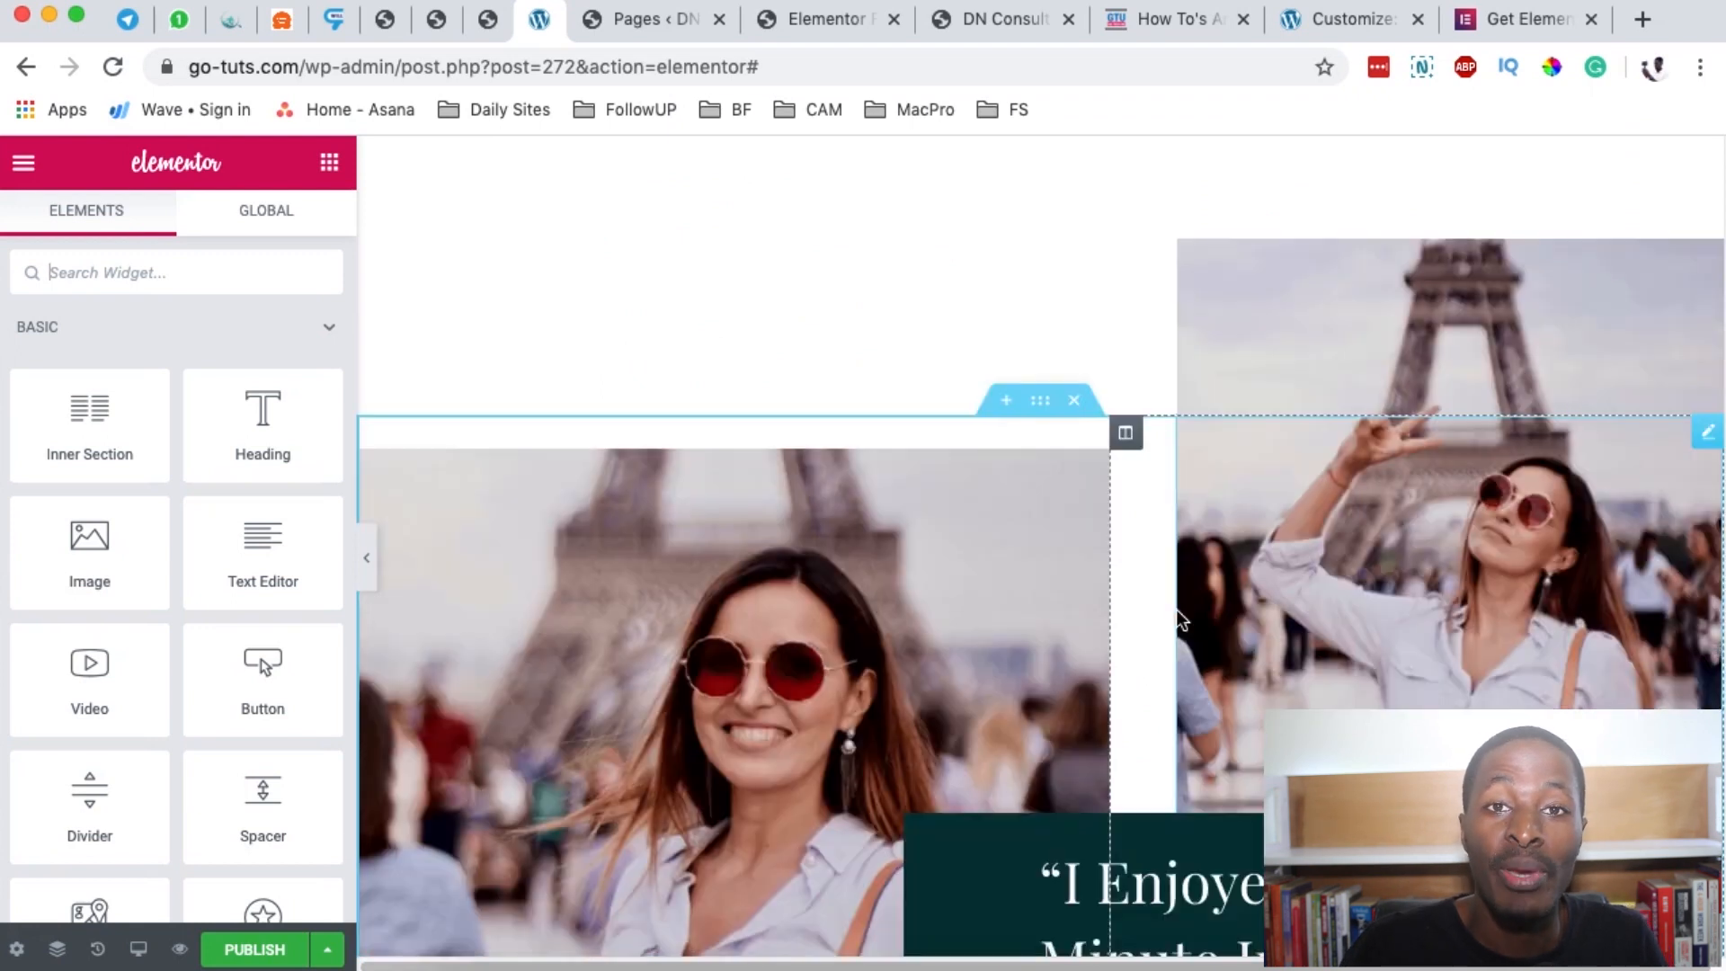
pyautogui.scroll(5, 1169, 622)
pyautogui.scroll(-10, 1167, 622)
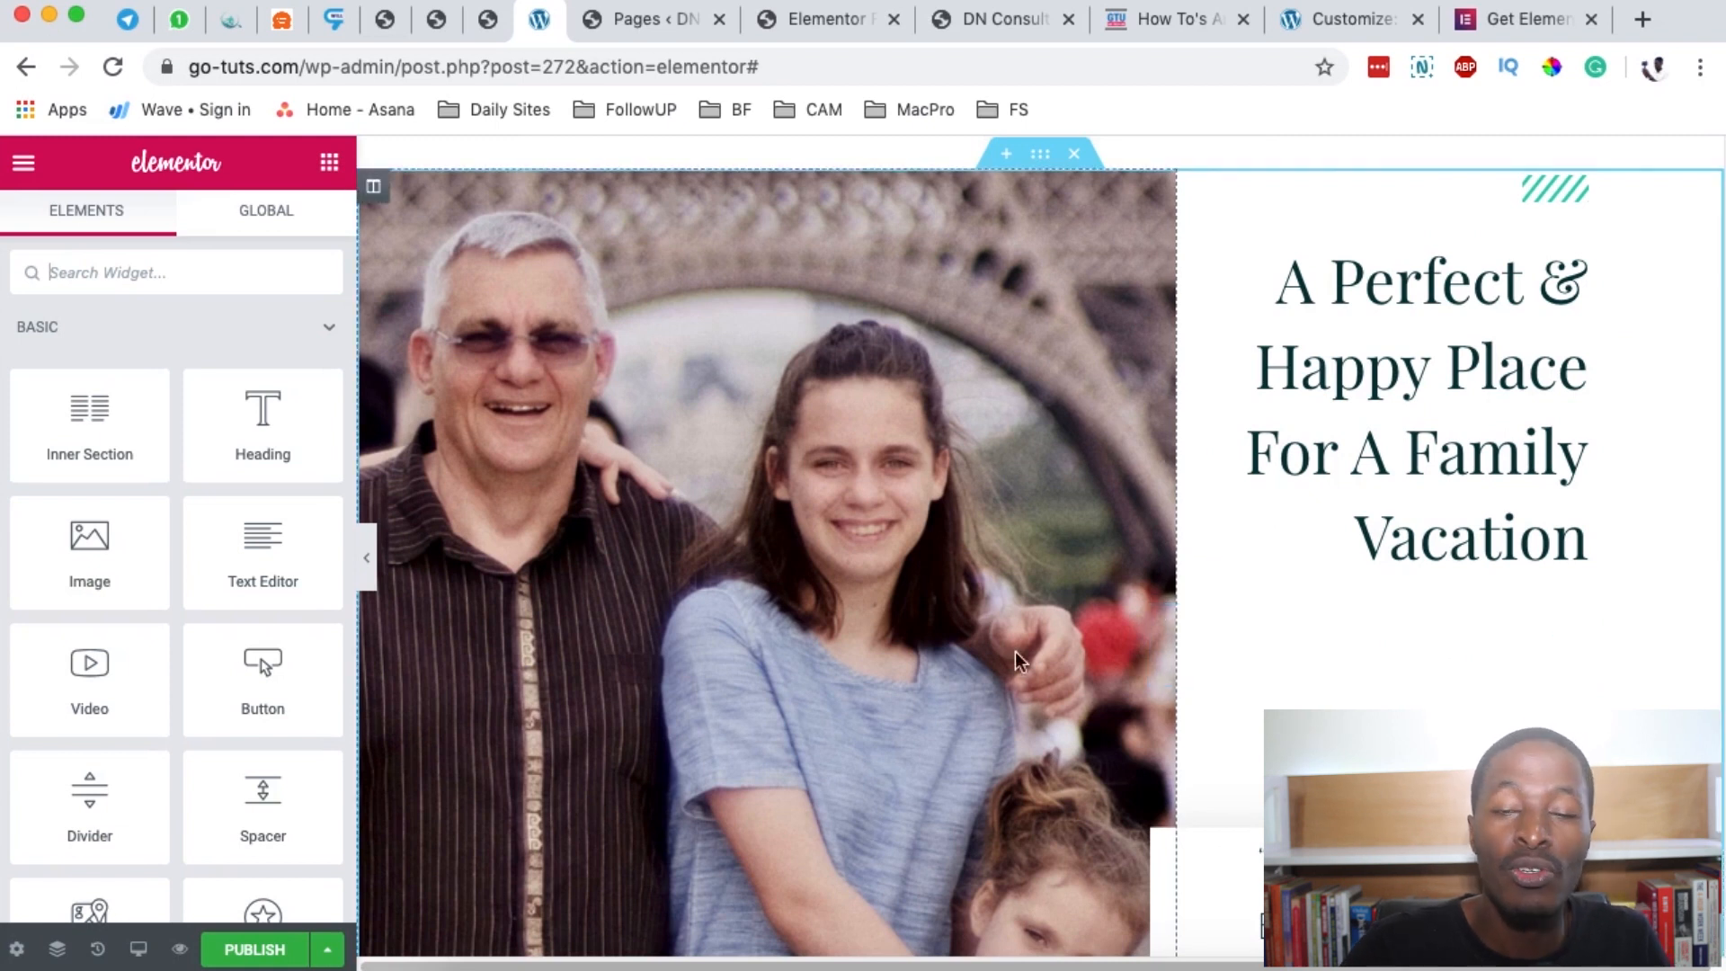
pyautogui.click(138, 950)
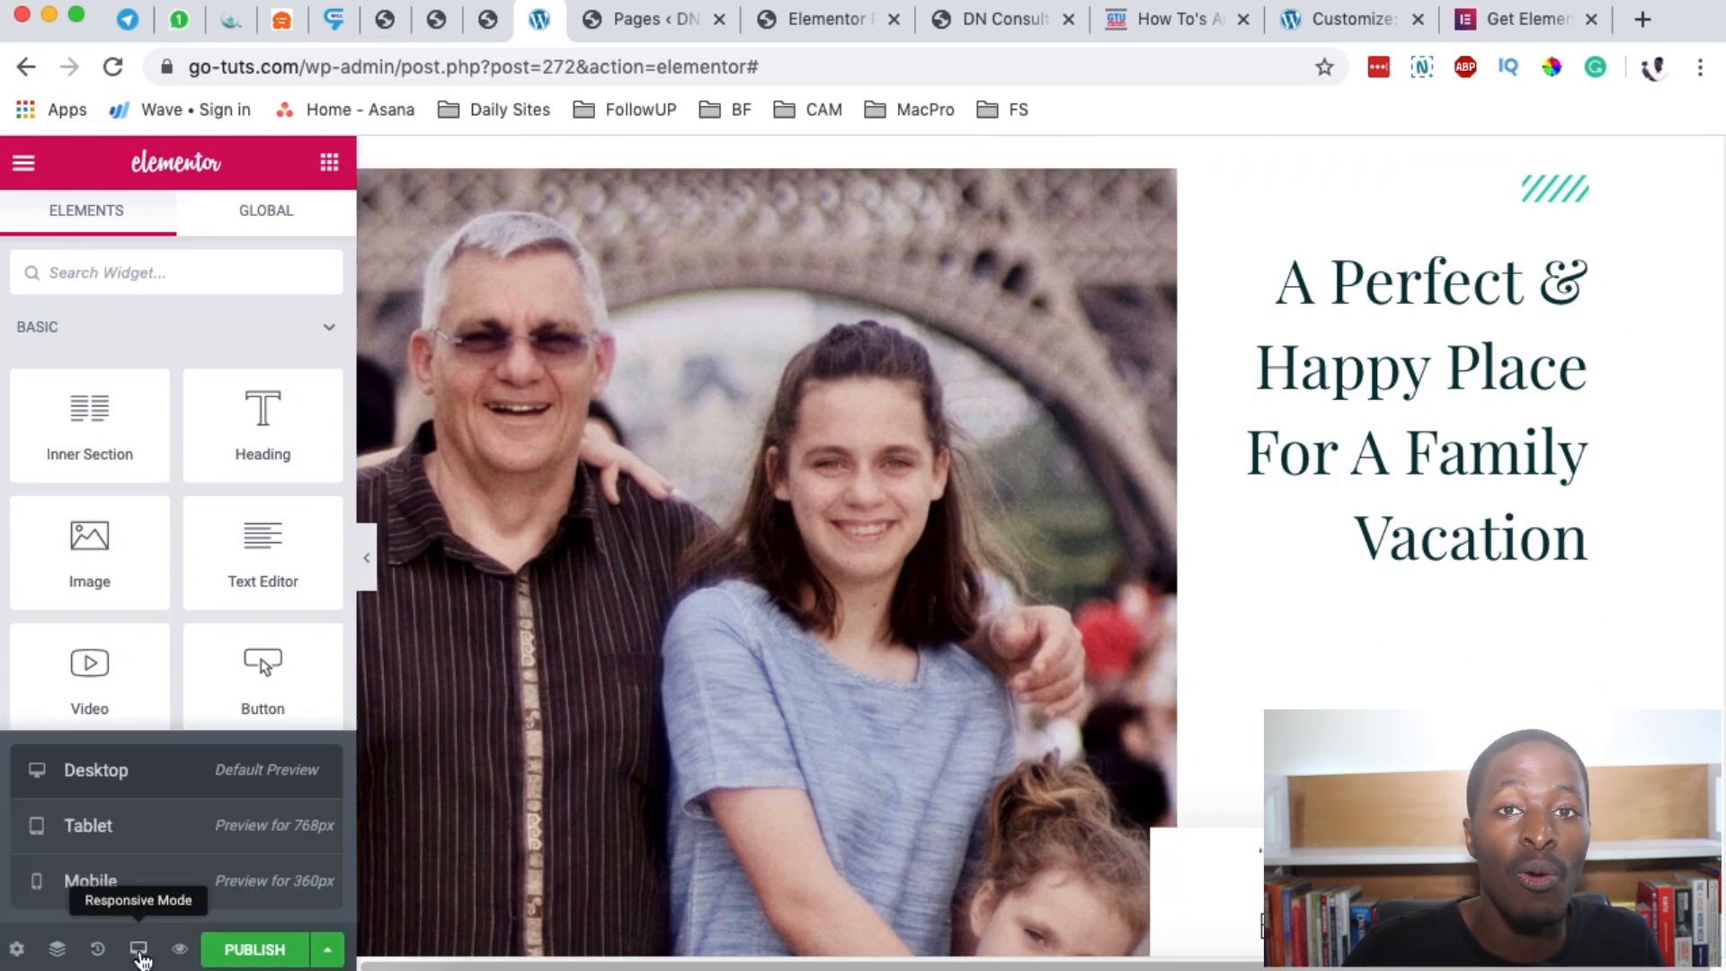
pyautogui.click(125, 834)
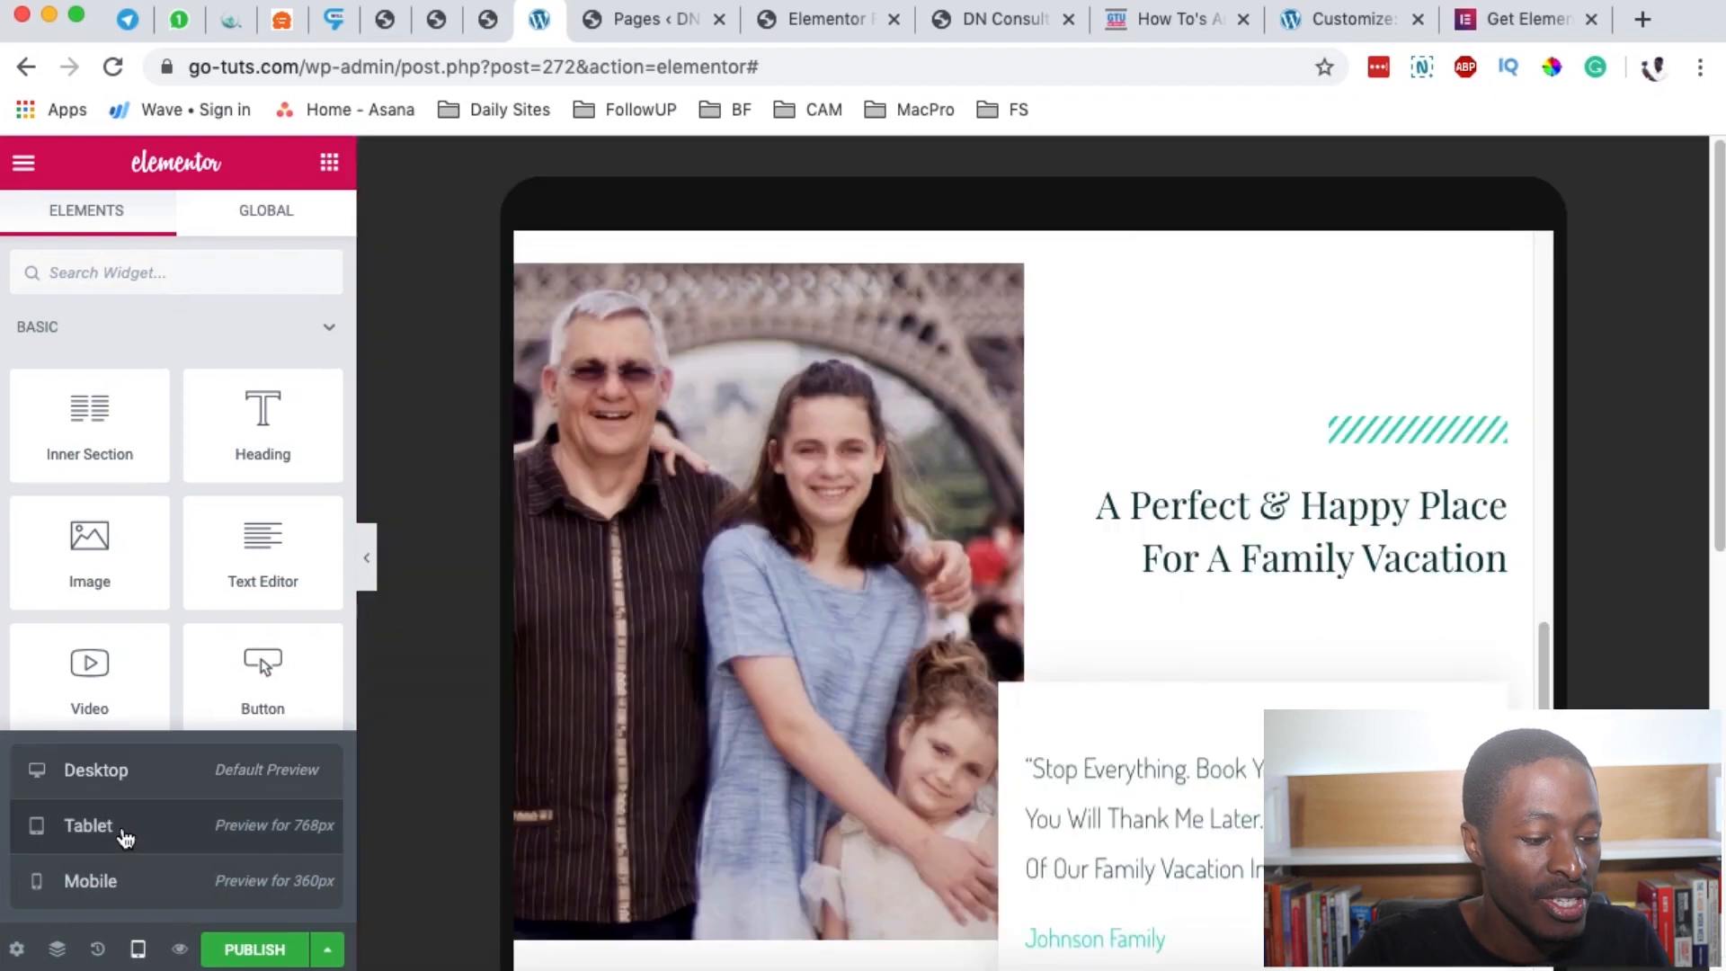
pyautogui.scroll(3, 863, 742)
pyautogui.scroll(10, 861, 742)
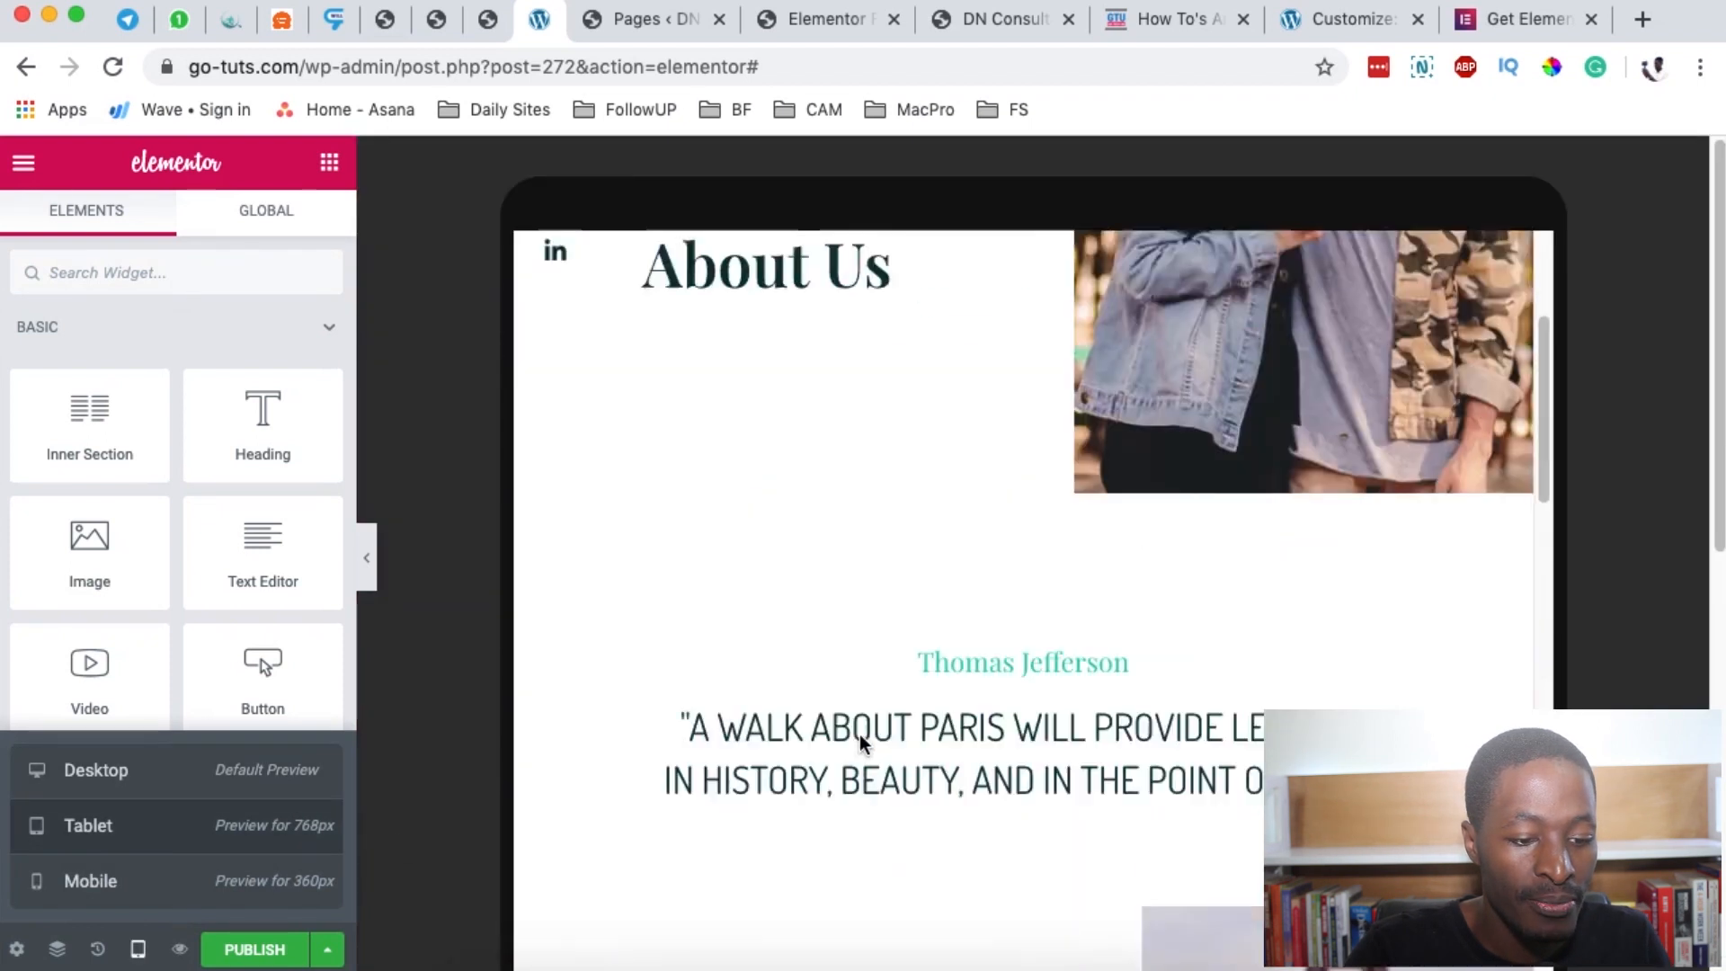
pyautogui.scroll(-6, 861, 741)
pyautogui.scroll(8, 859, 736)
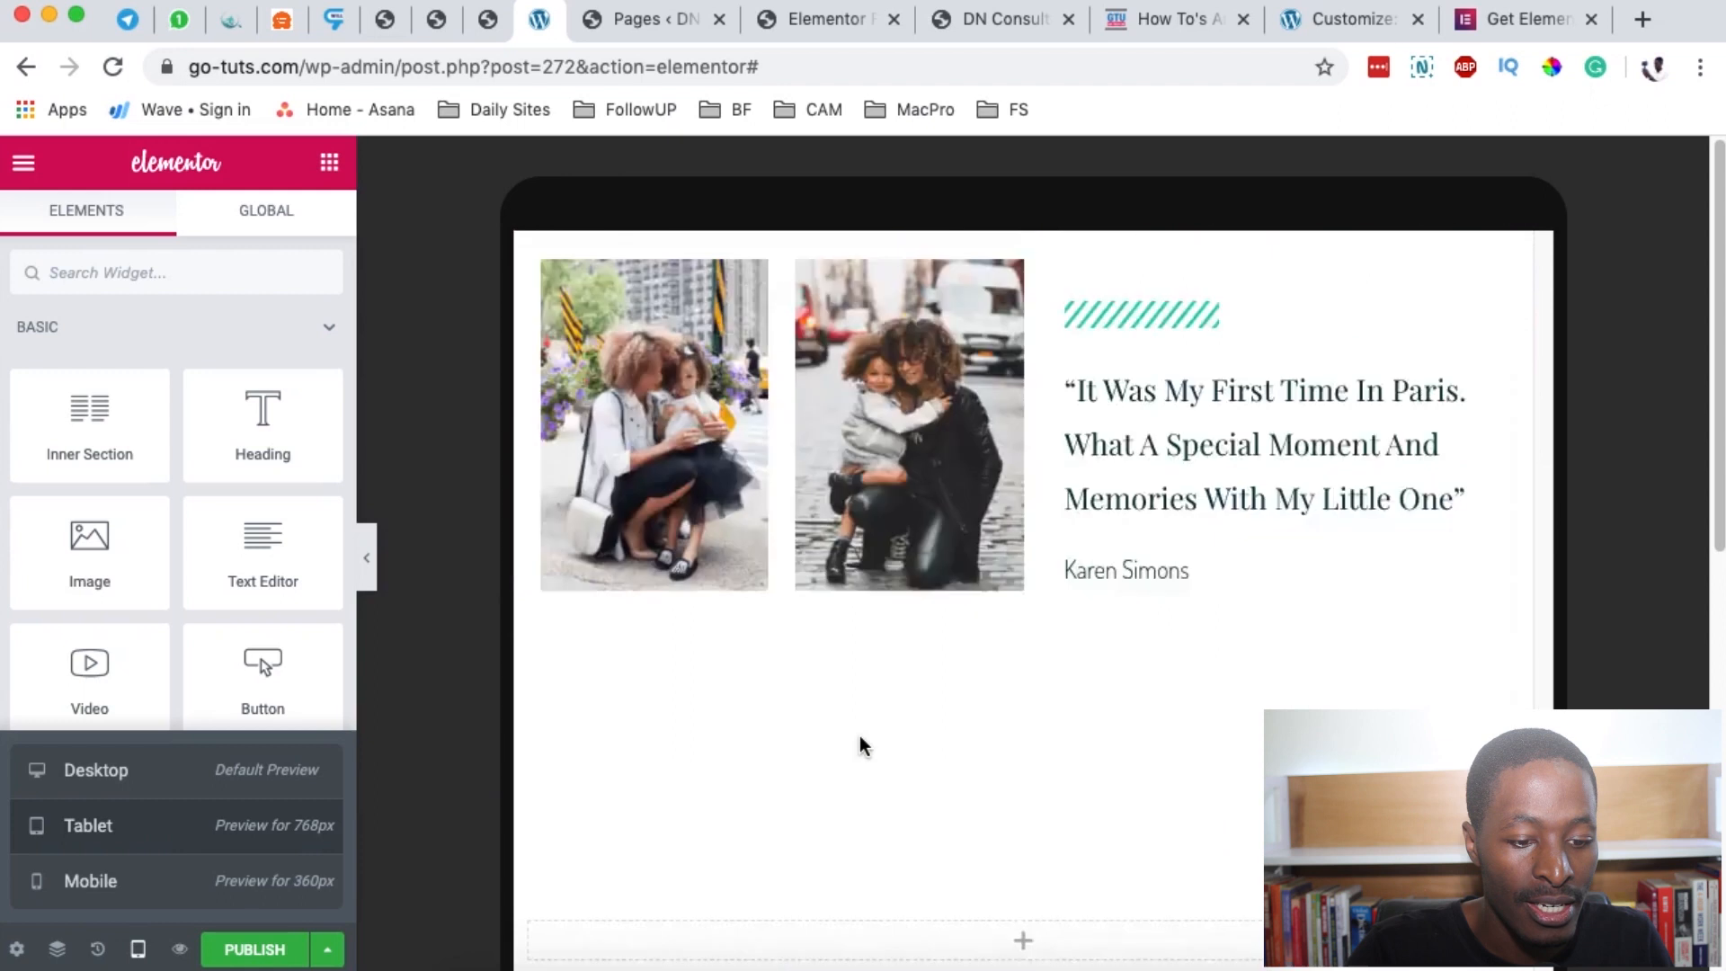
pyautogui.scroll(-5, 860, 736)
pyautogui.scroll(6, 860, 736)
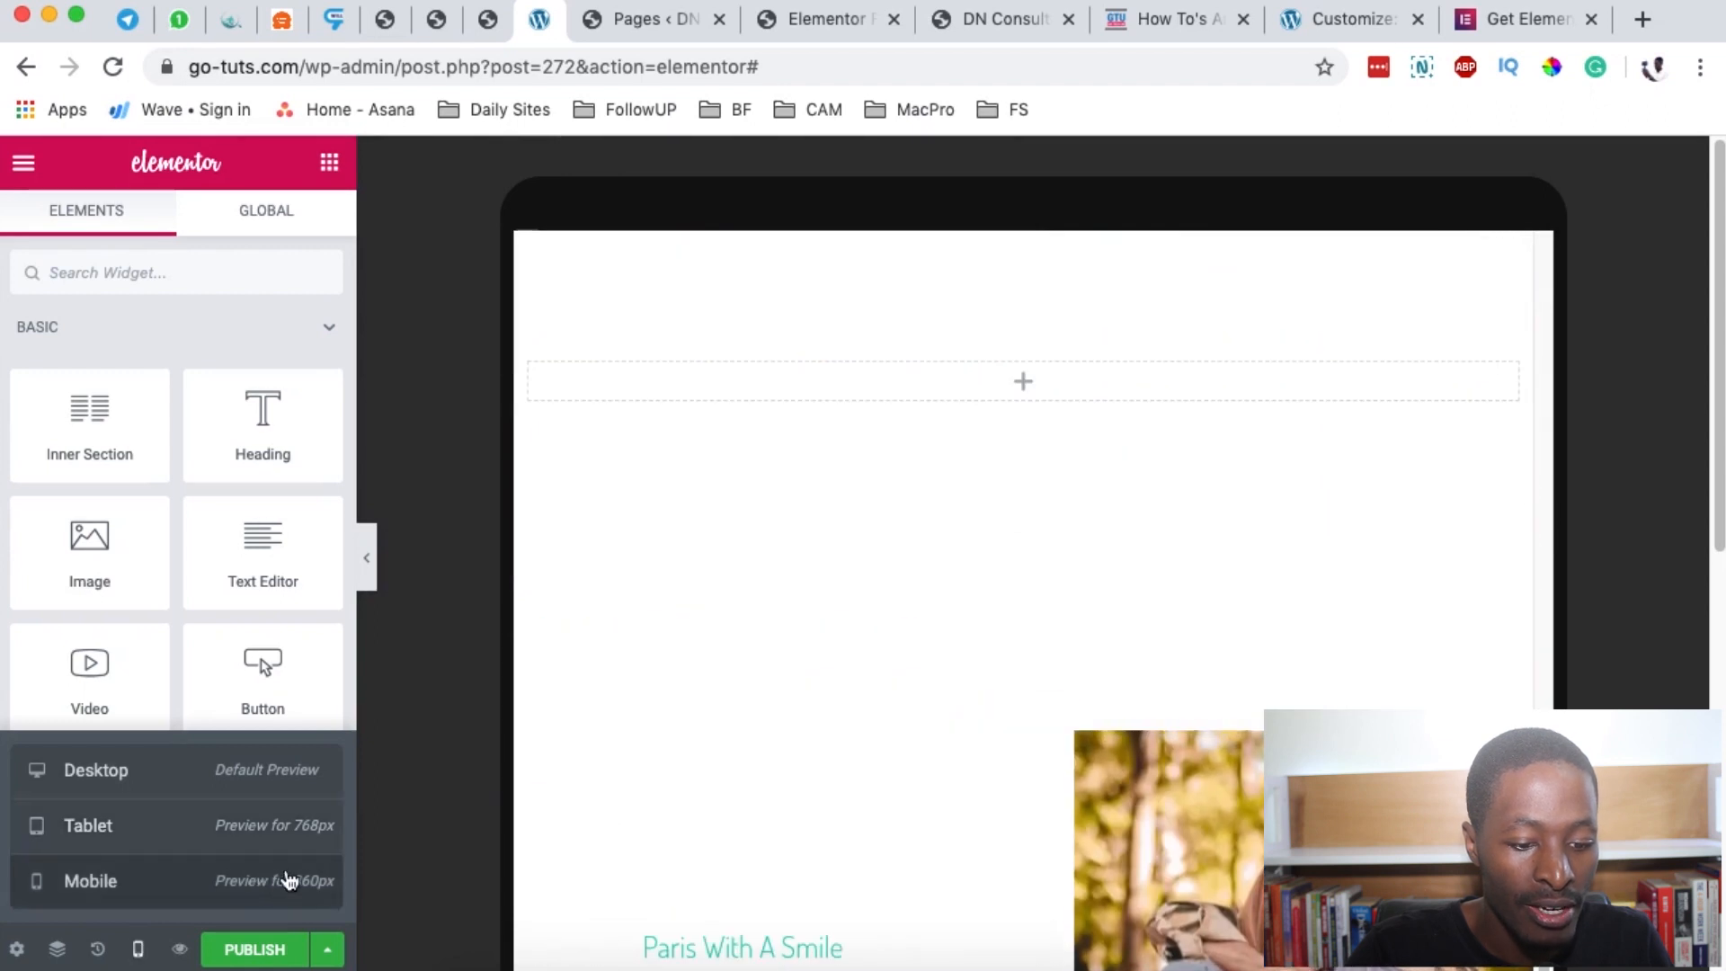
# Check the travel page's layout in the 360px mobile preview and return to the desktop preview.
pyautogui.click(299, 880)
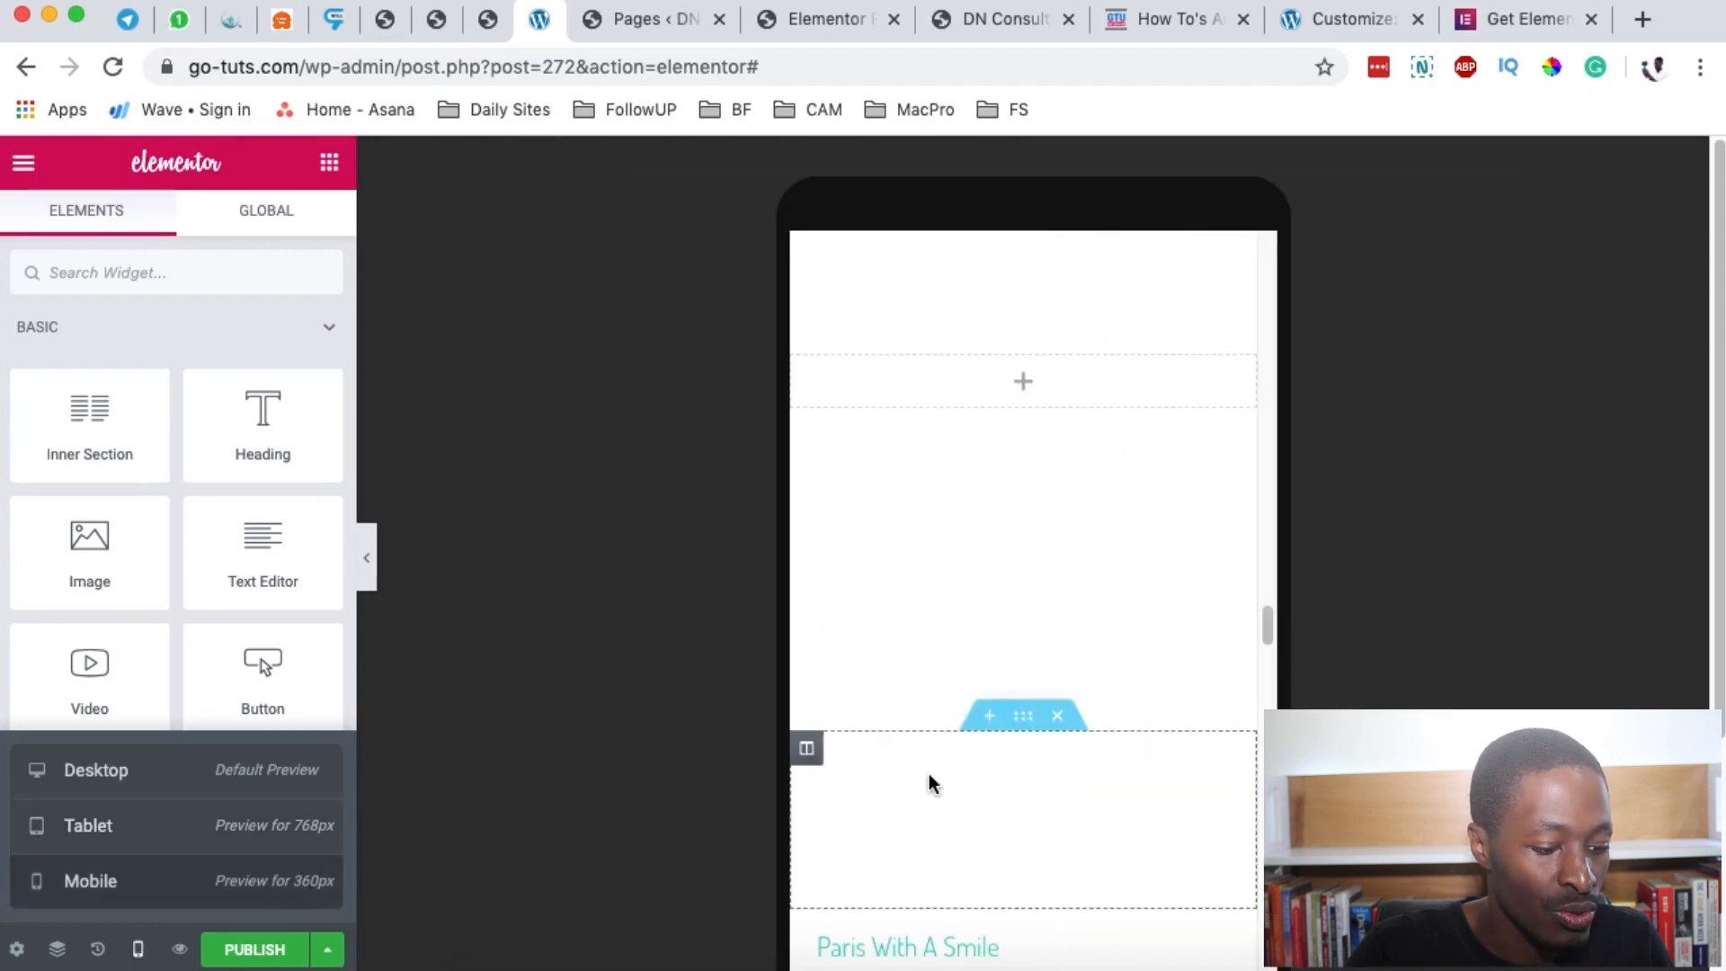
pyautogui.scroll(6, 929, 774)
pyautogui.scroll(8, 929, 774)
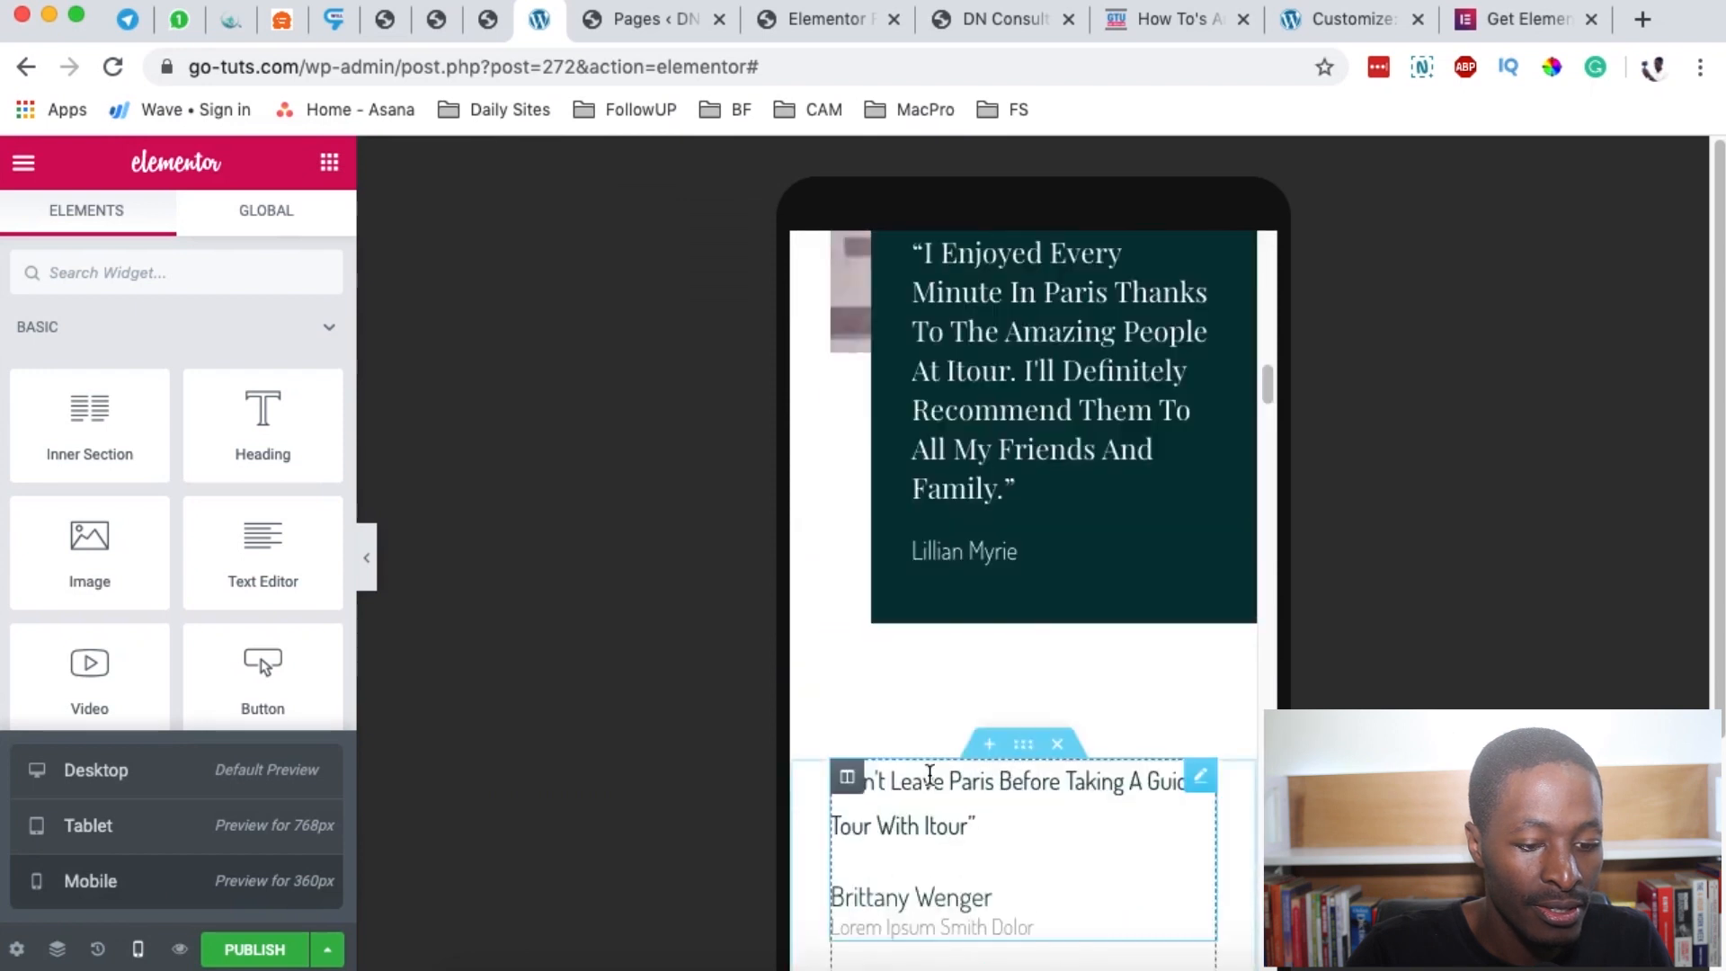
pyautogui.scroll(-4, 929, 775)
pyautogui.scroll(-3, 930, 775)
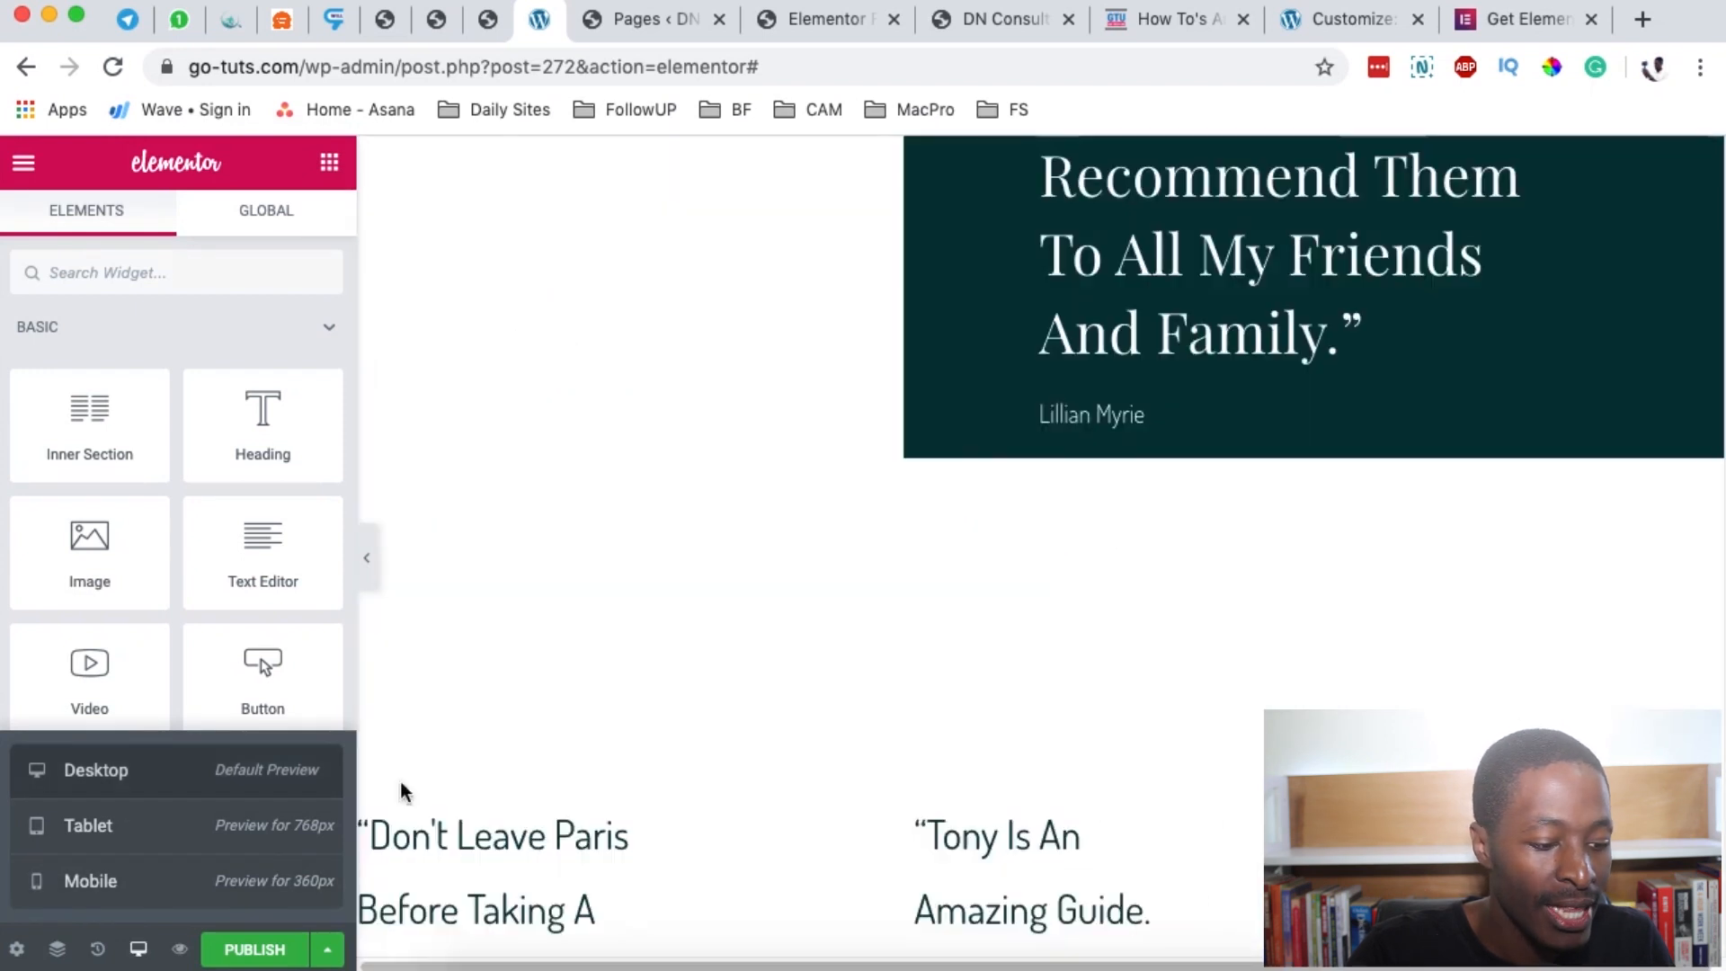
# Review the page's upper sections in desktop view and publish the My EPro page.
pyautogui.scroll(15, 726, 719)
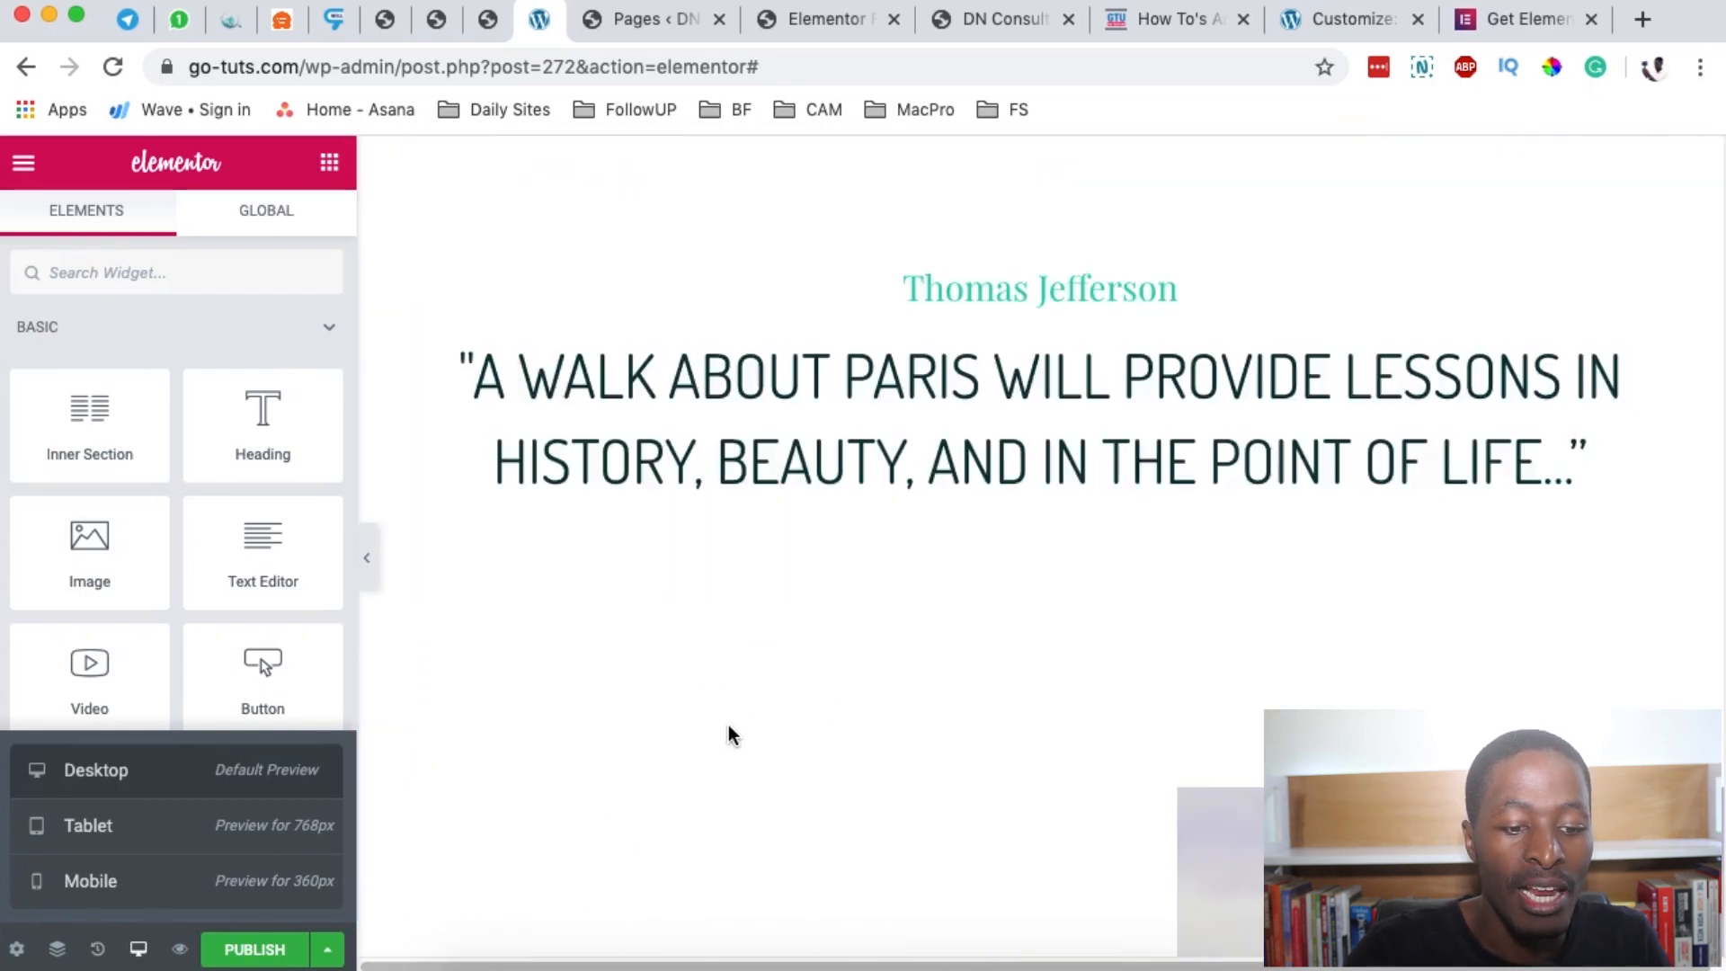
pyautogui.scroll(4, 730, 726)
pyautogui.scroll(-6, 730, 726)
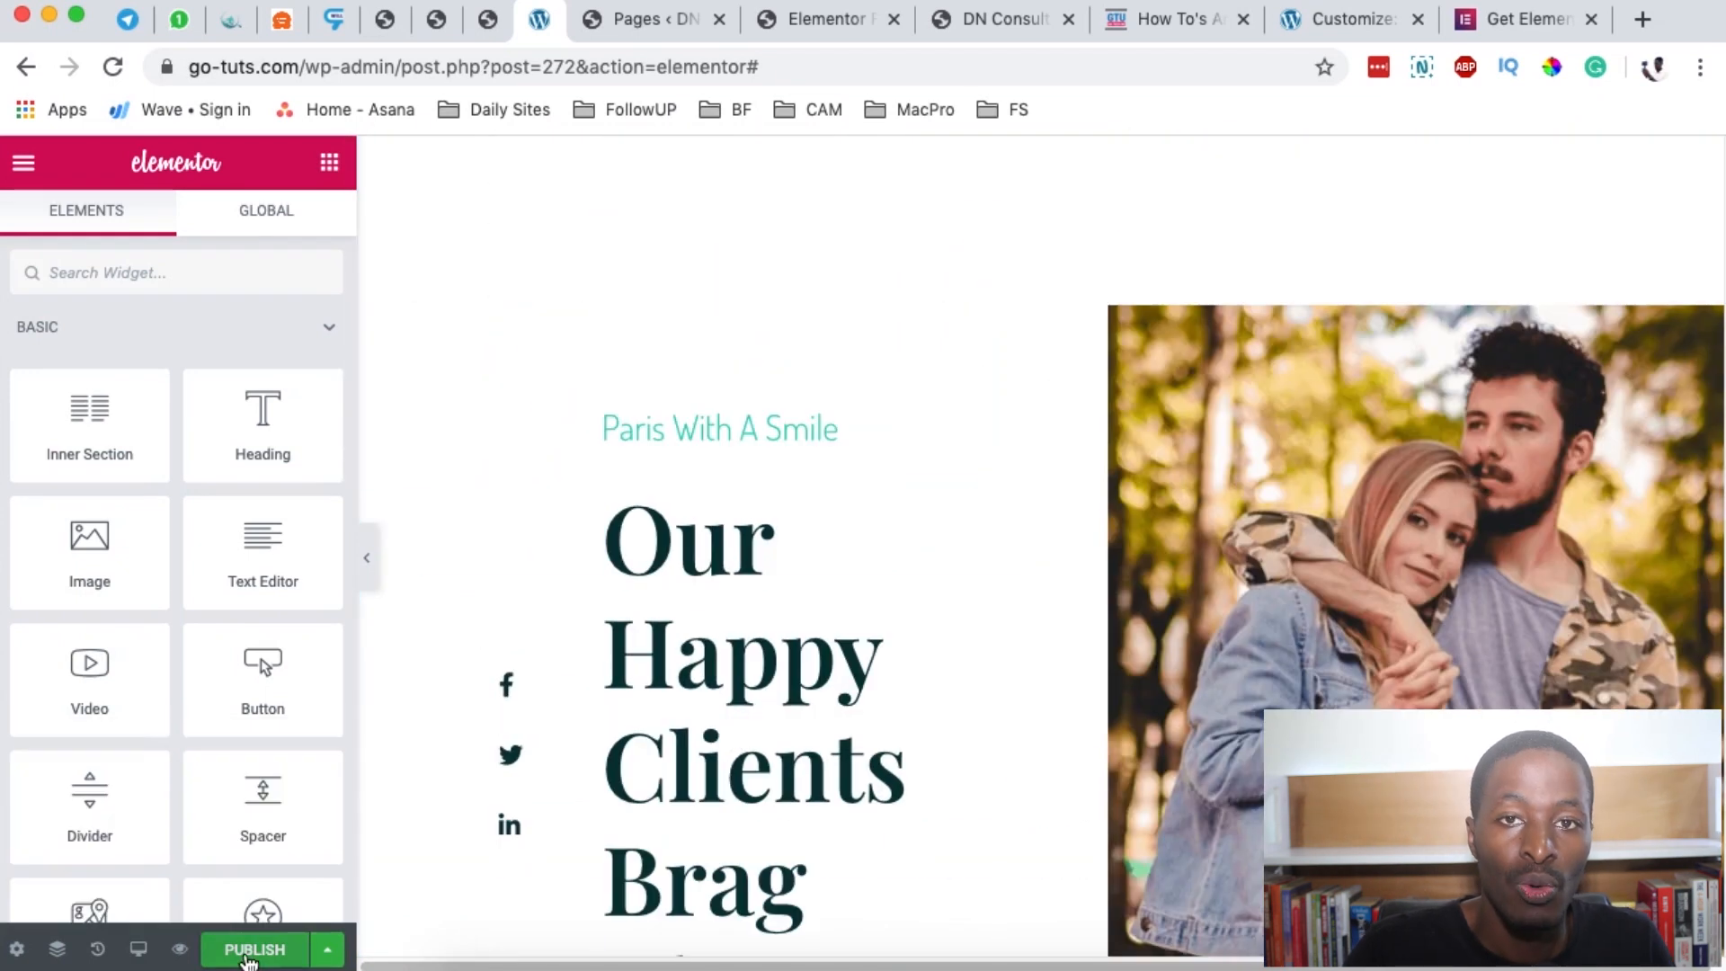
pyautogui.click(250, 955)
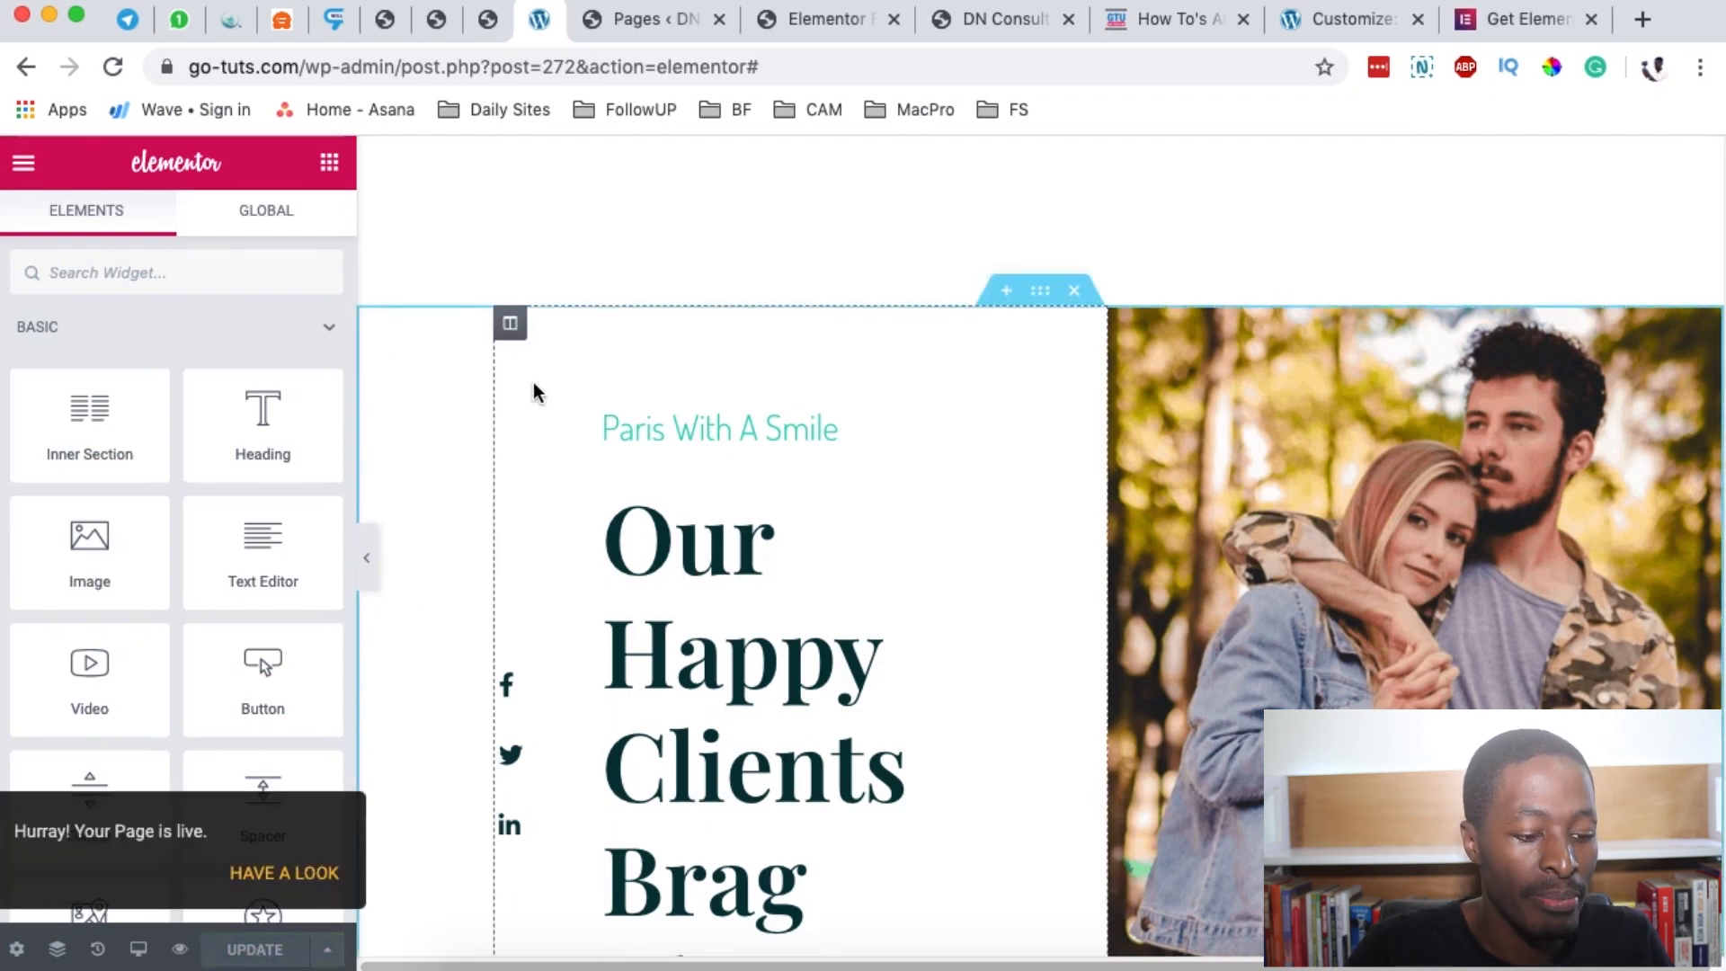
# Switch to the Hotel 99 dashboard and open the Theme Builder's list of header templates.
pyautogui.click(623, 12)
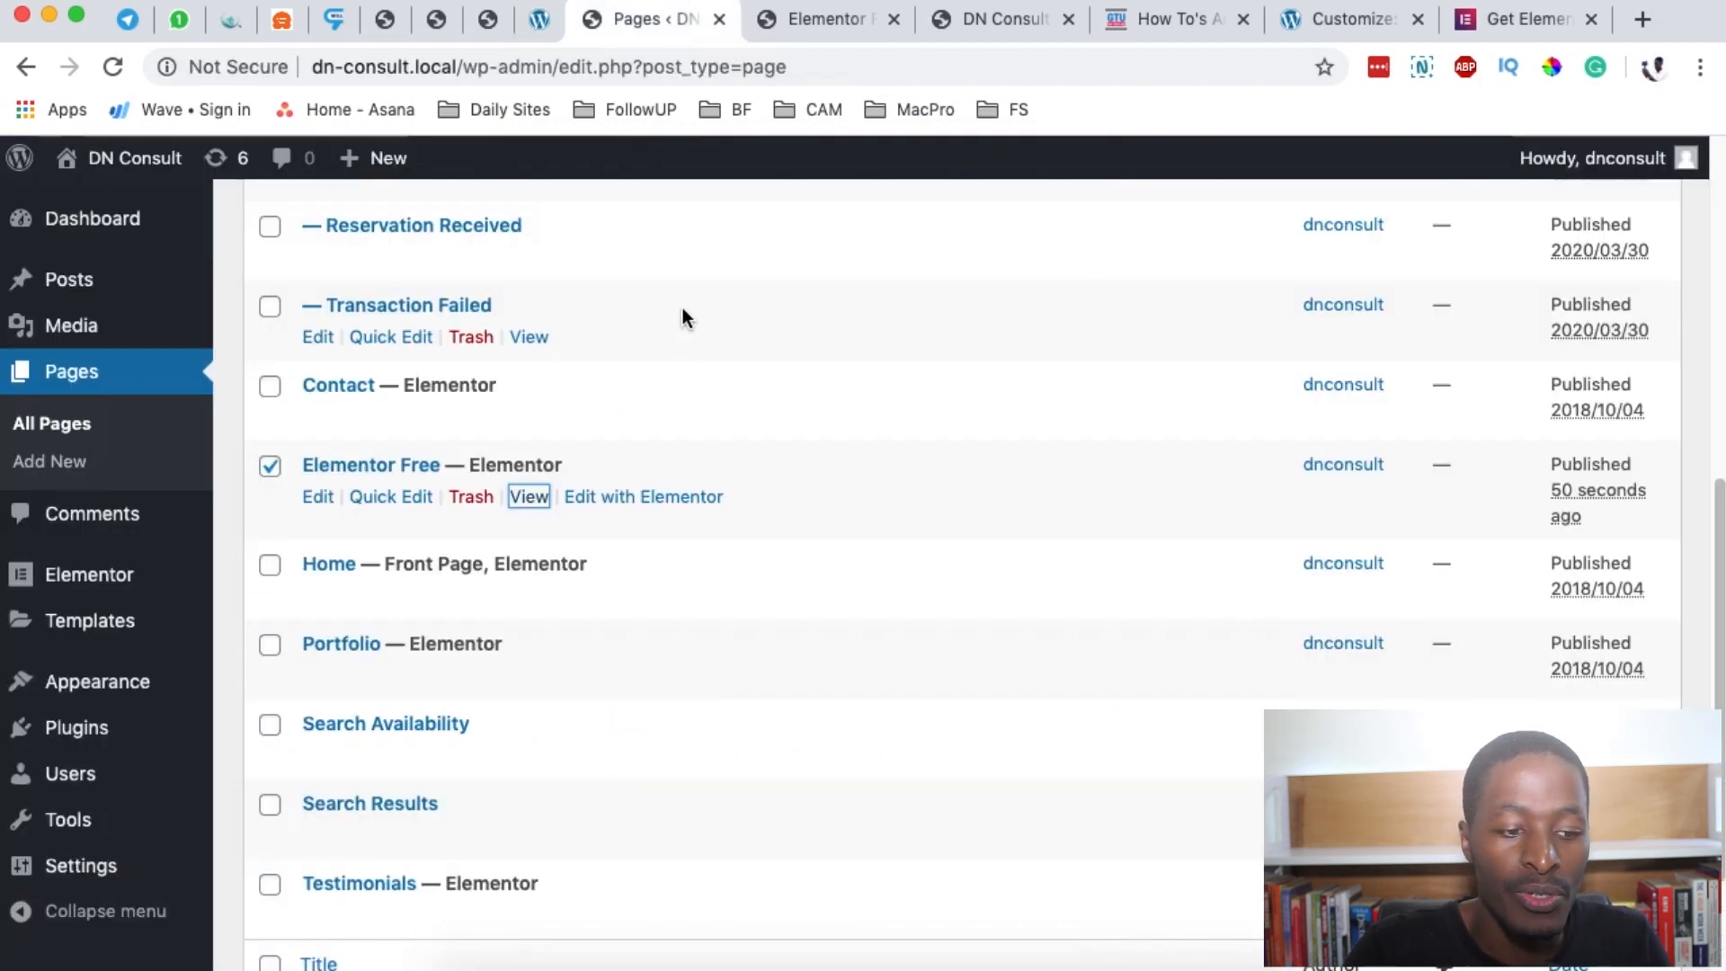
pyautogui.click(539, 22)
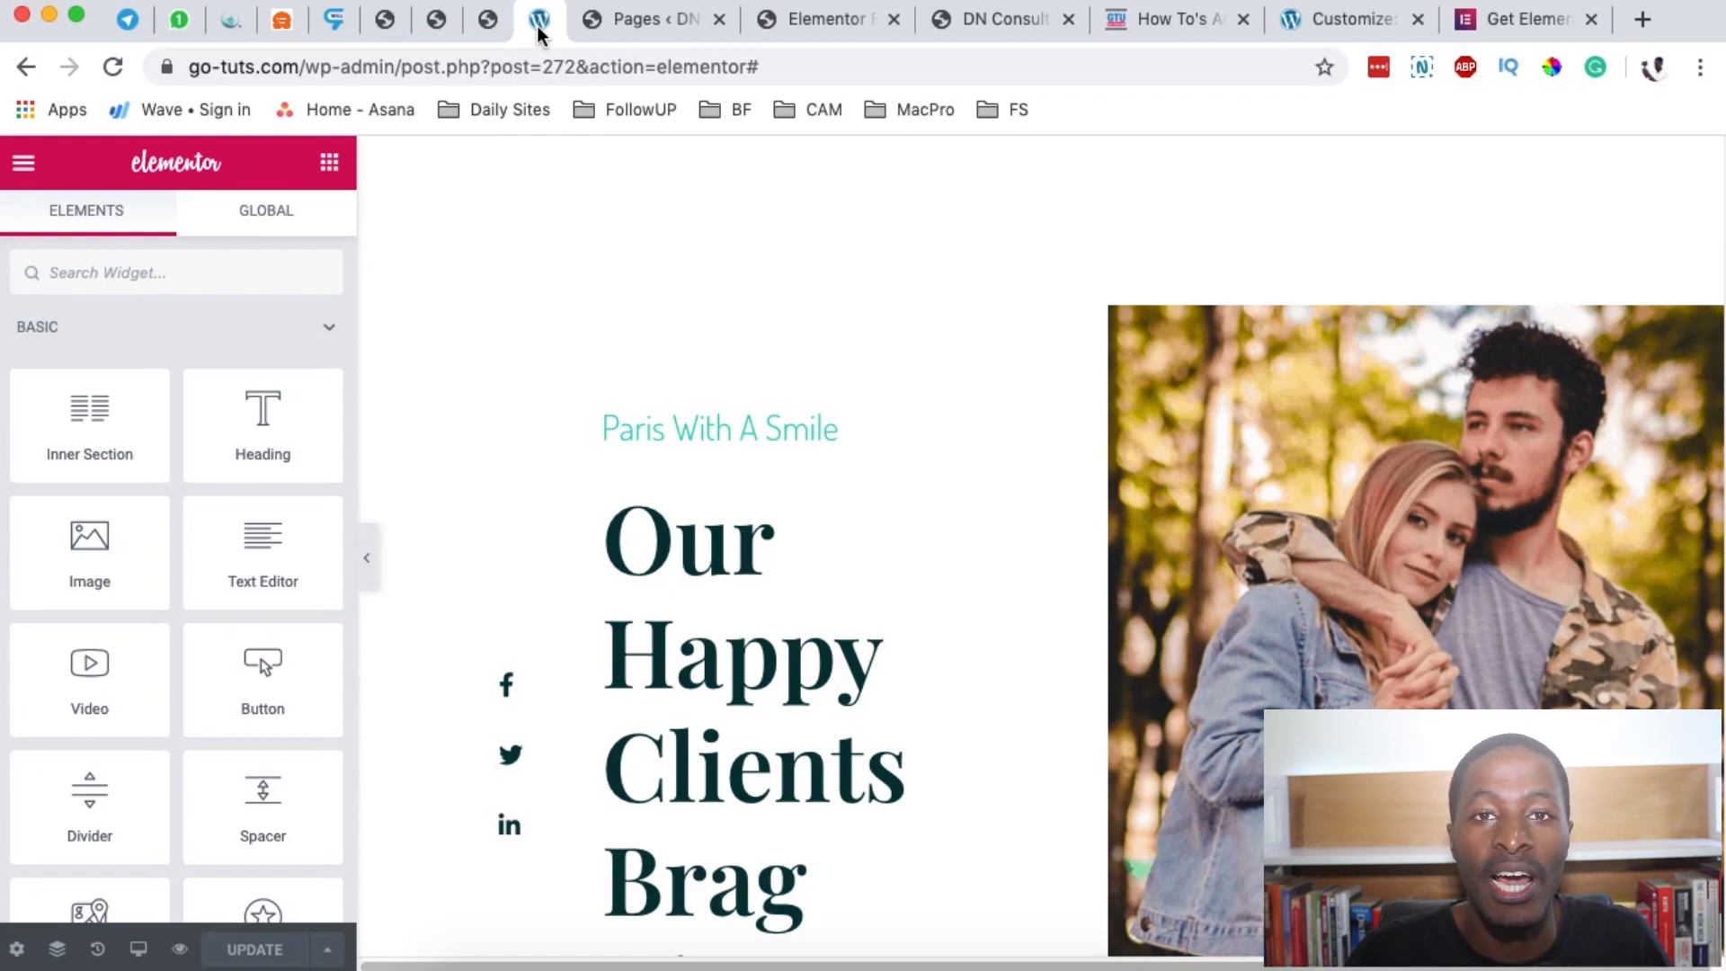
pyautogui.click(637, 25)
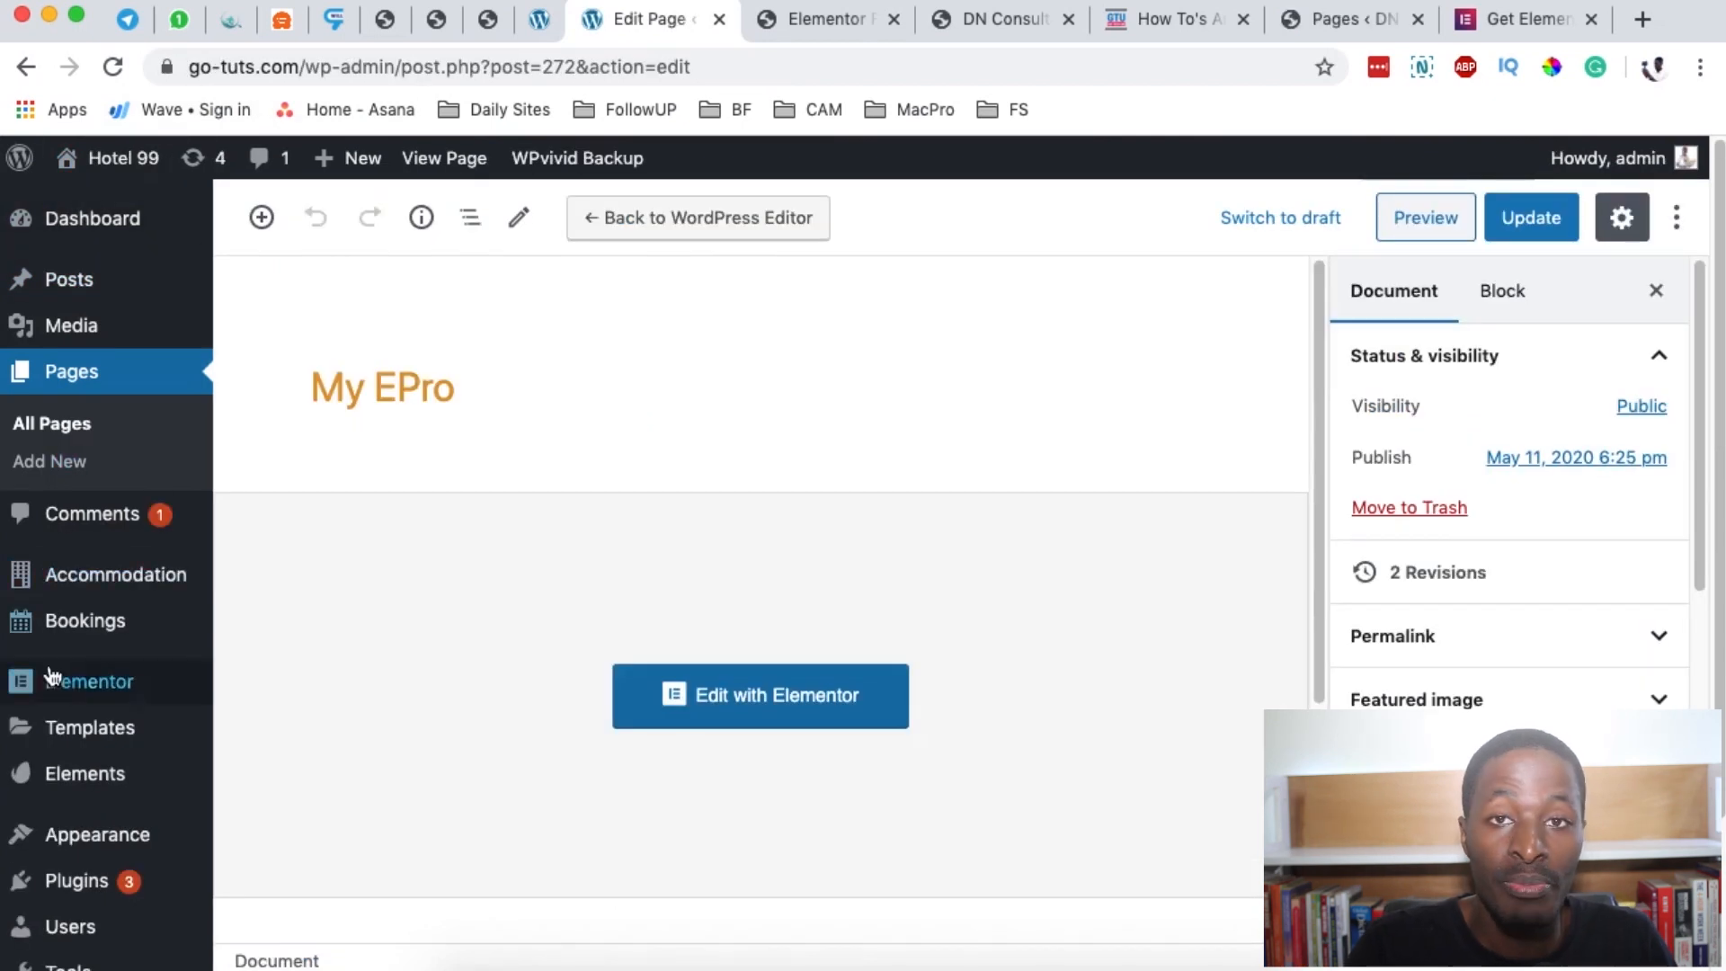
pyautogui.moveTo(49, 730)
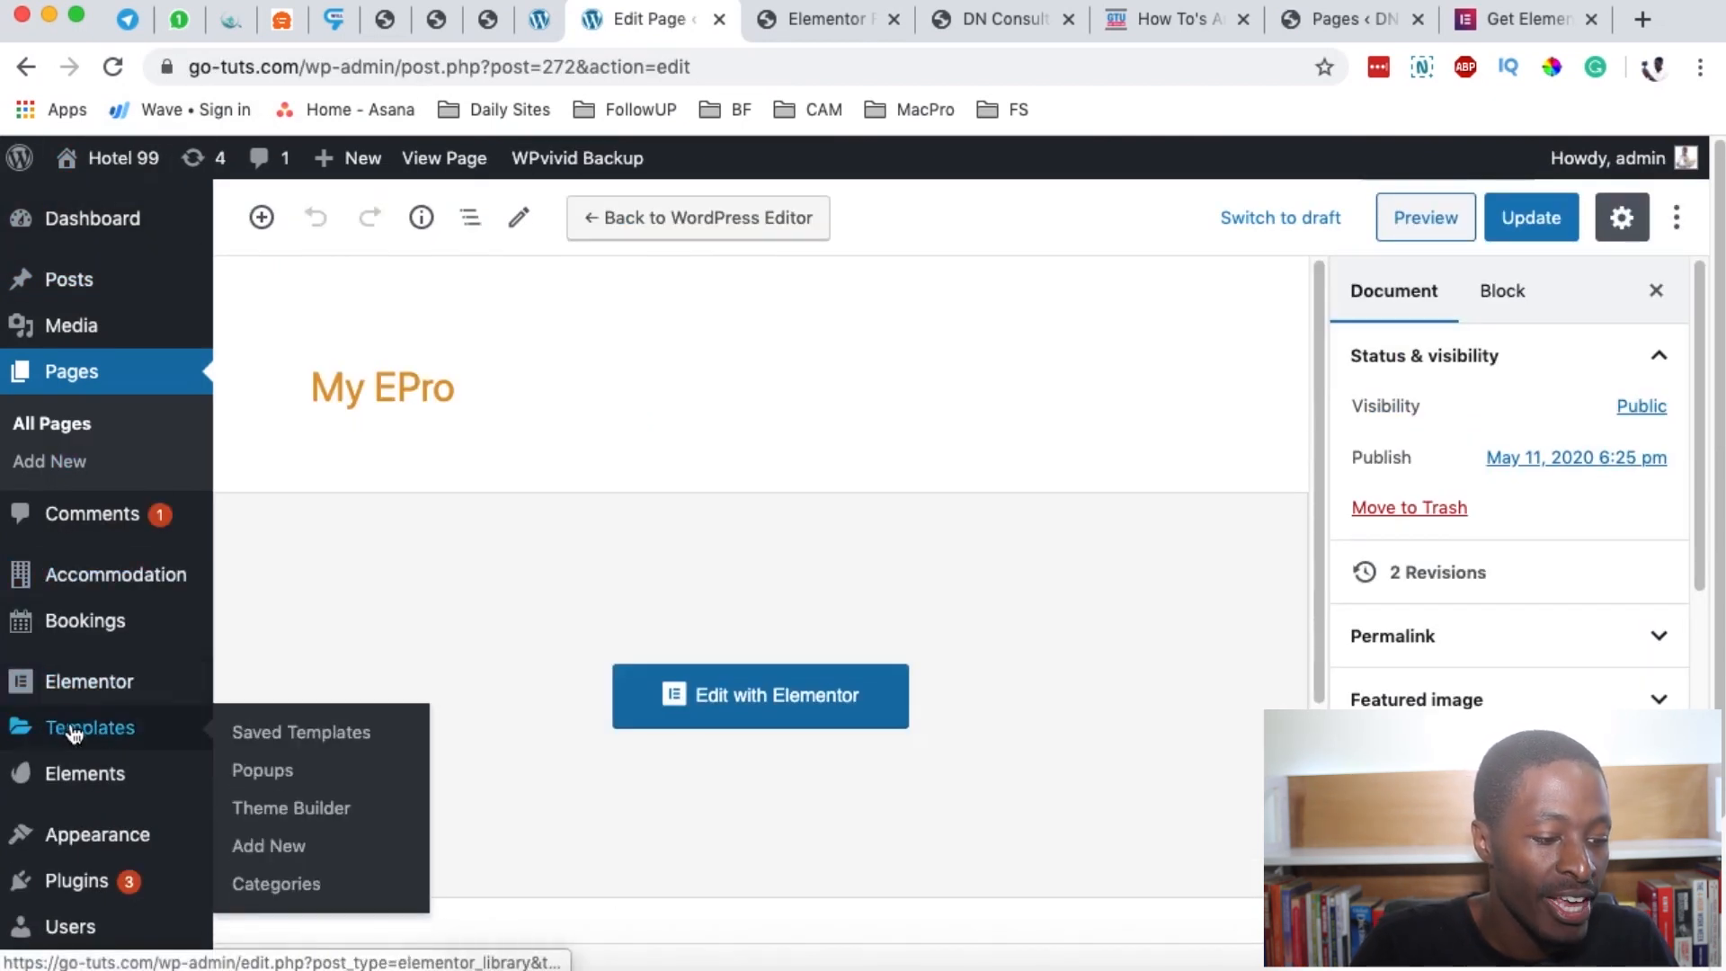
pyautogui.click(285, 809)
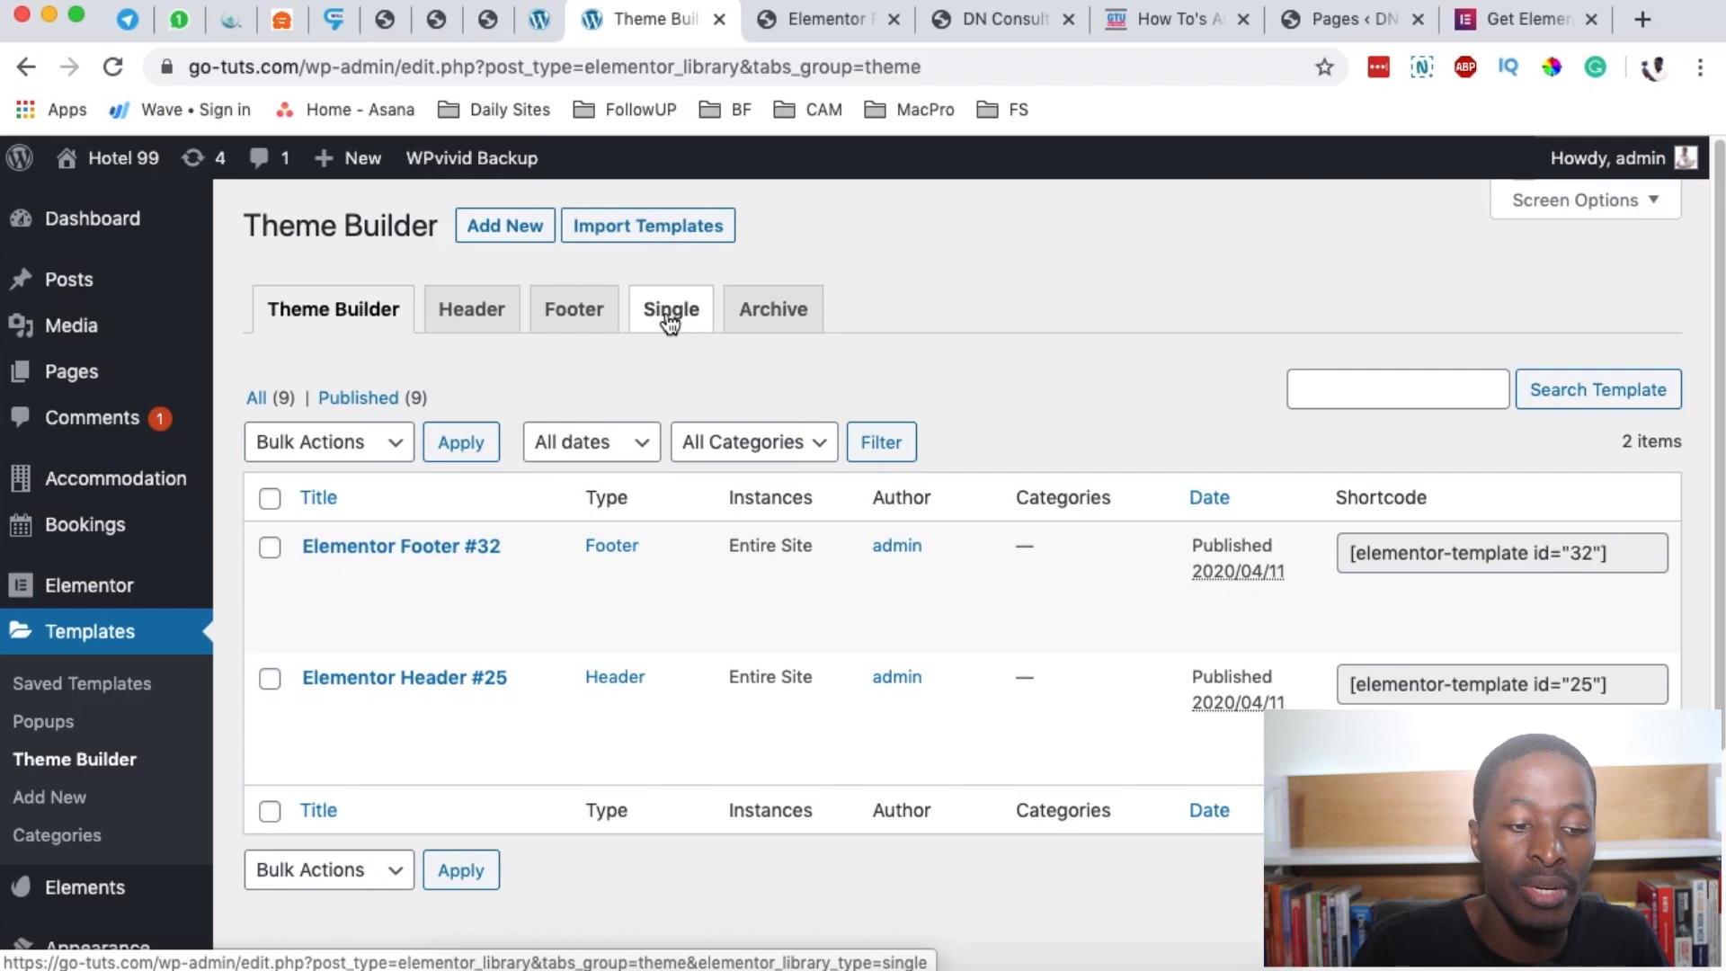
pyautogui.click(457, 313)
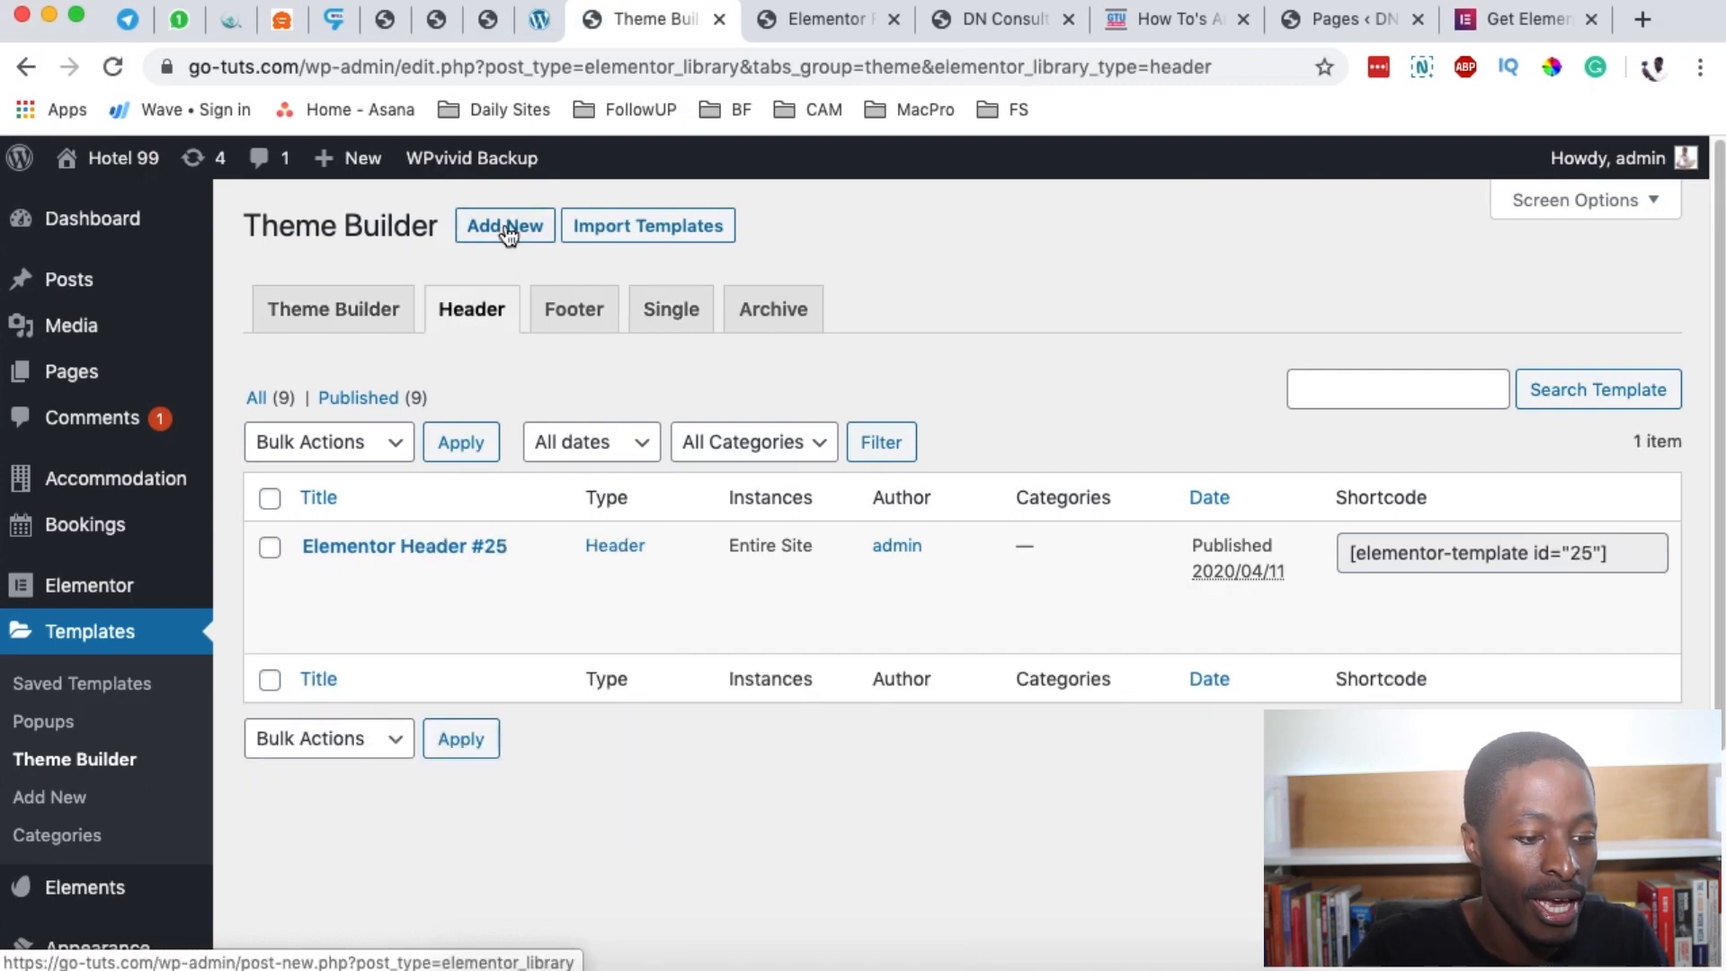
# Create a new template of type Header named "Demo Header".
pyautogui.click(508, 232)
pyautogui.click(961, 653)
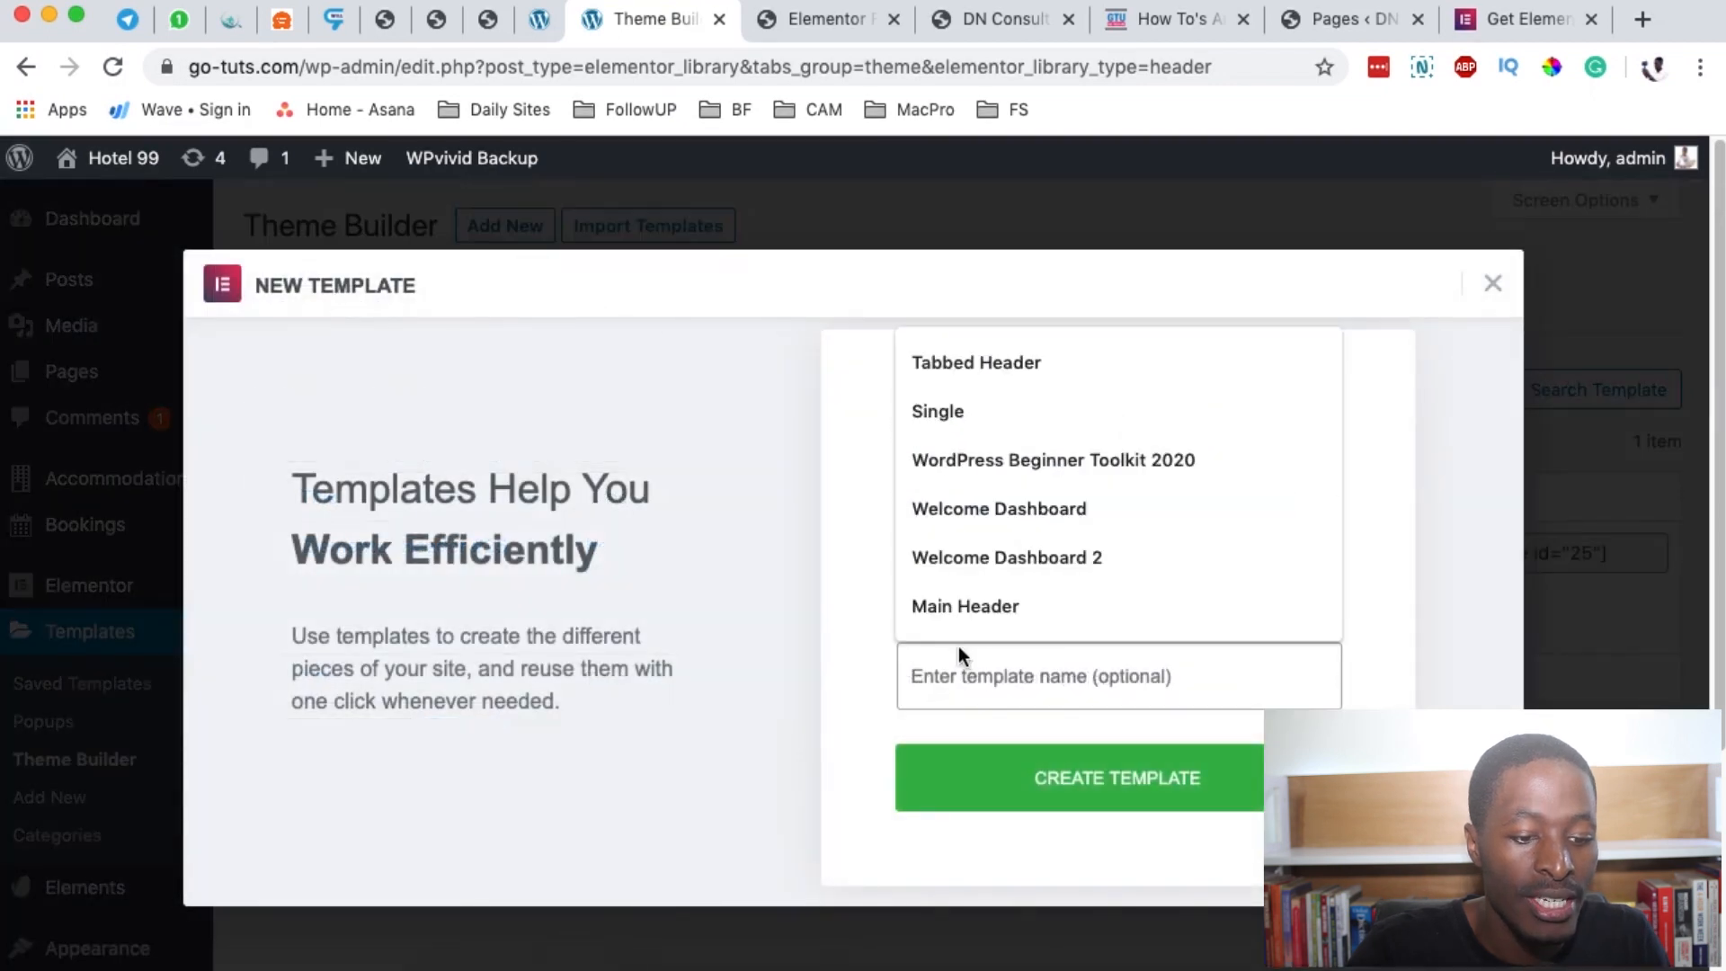
pyautogui.write('Demo Header')
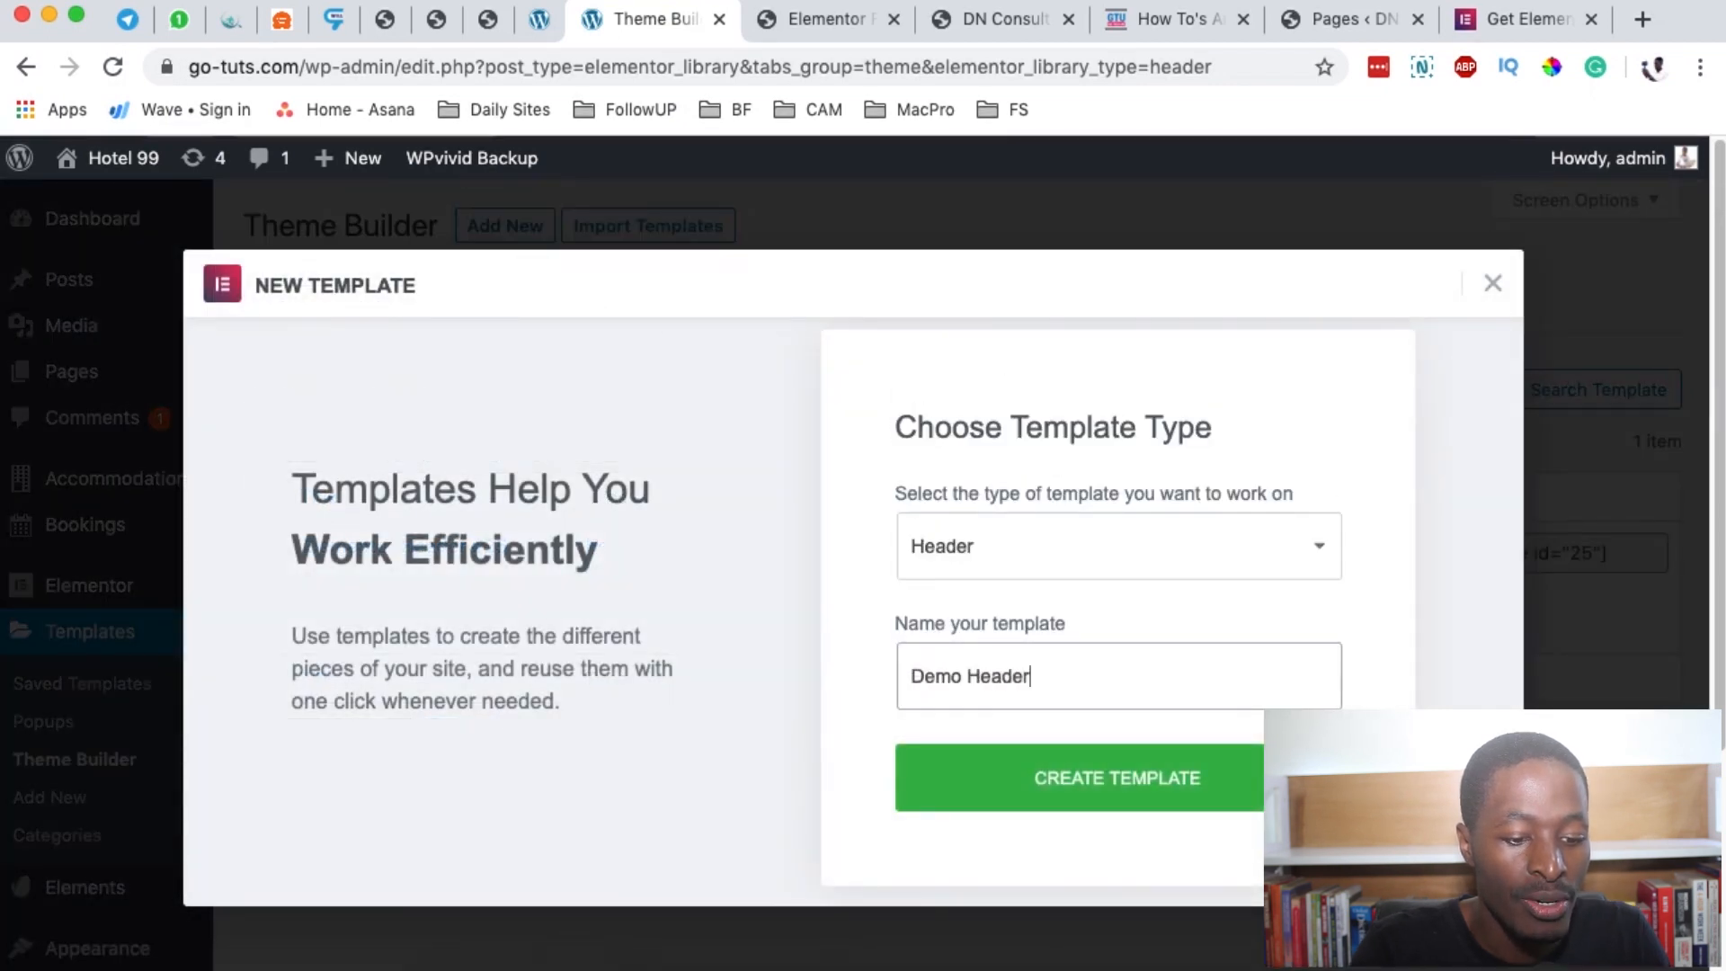
pyautogui.click(1028, 778)
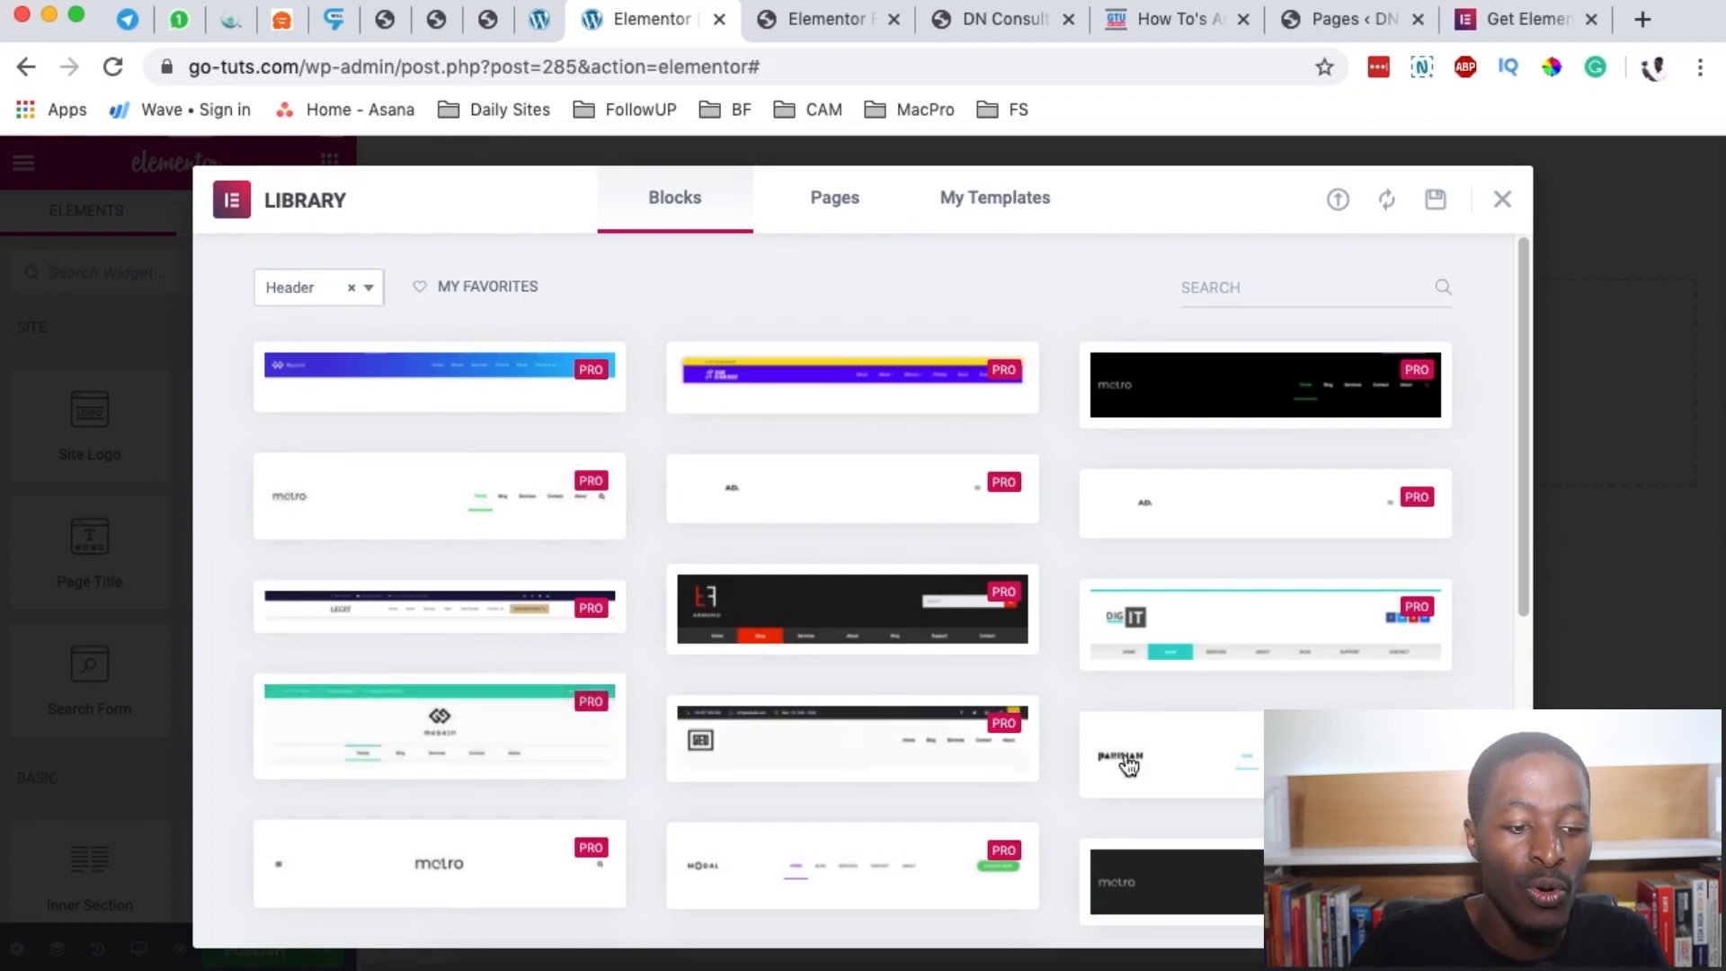
# Browse the Pro header blocks in the library and insert the Magazine header with the Animag logo.
pyautogui.scroll(-15, 1129, 597)
pyautogui.scroll(13, 746, 575)
pyautogui.scroll(-5, 739, 558)
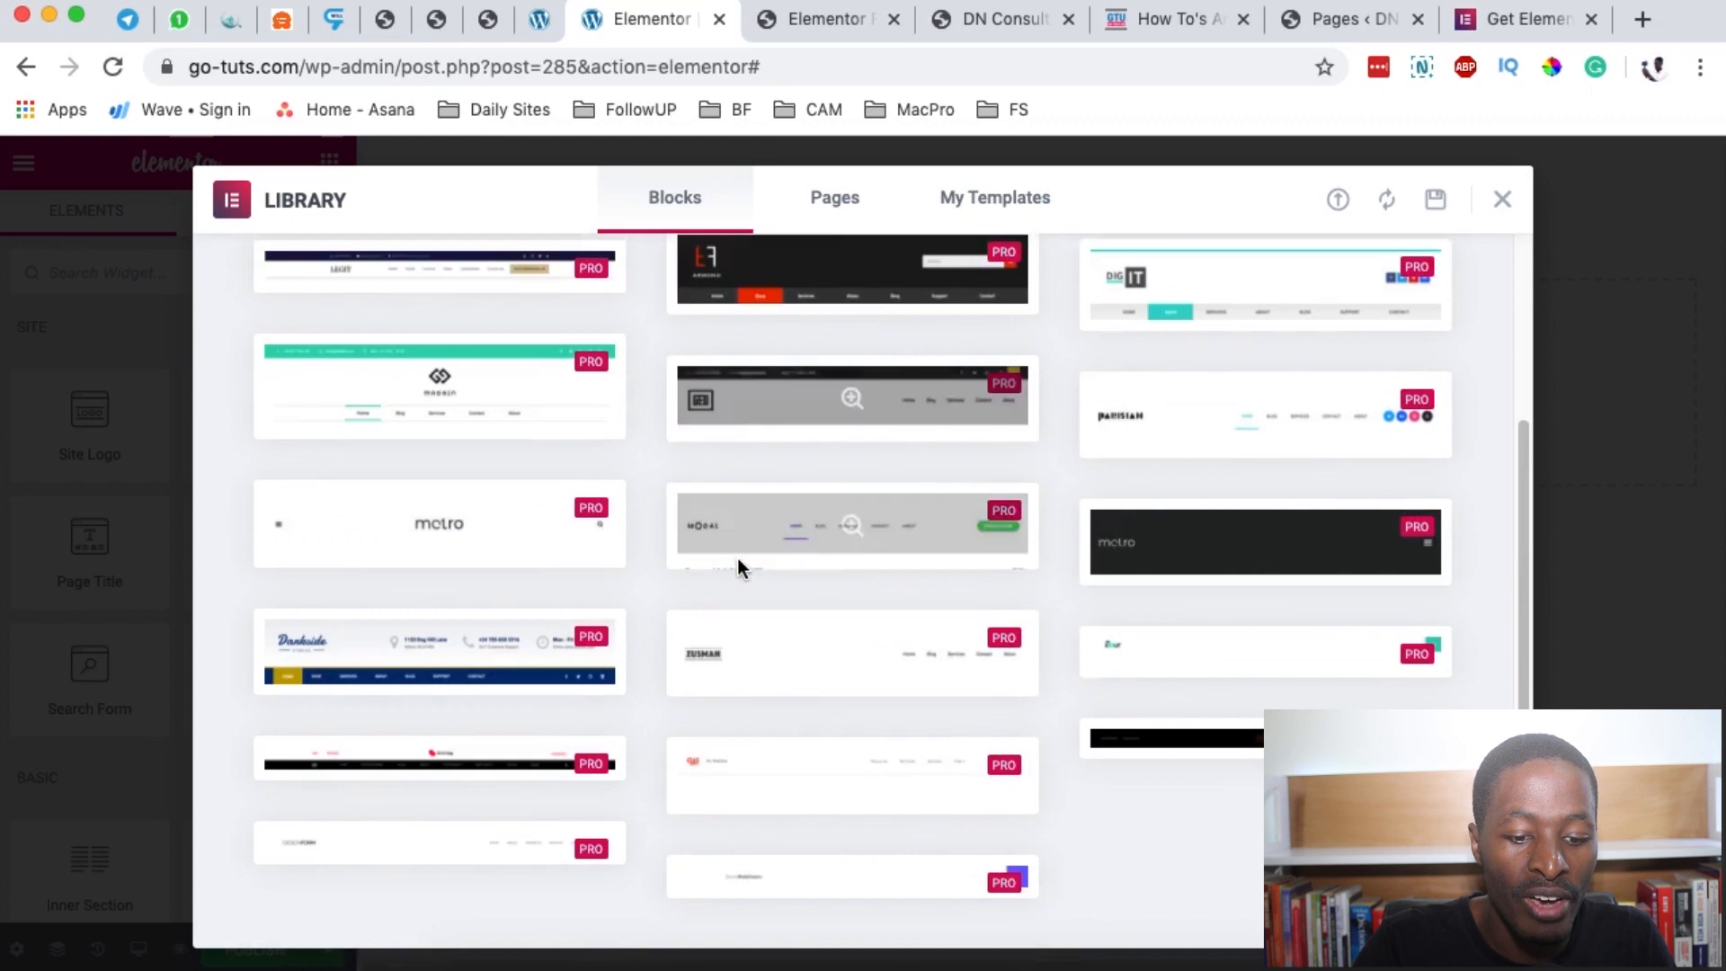
pyautogui.click(325, 694)
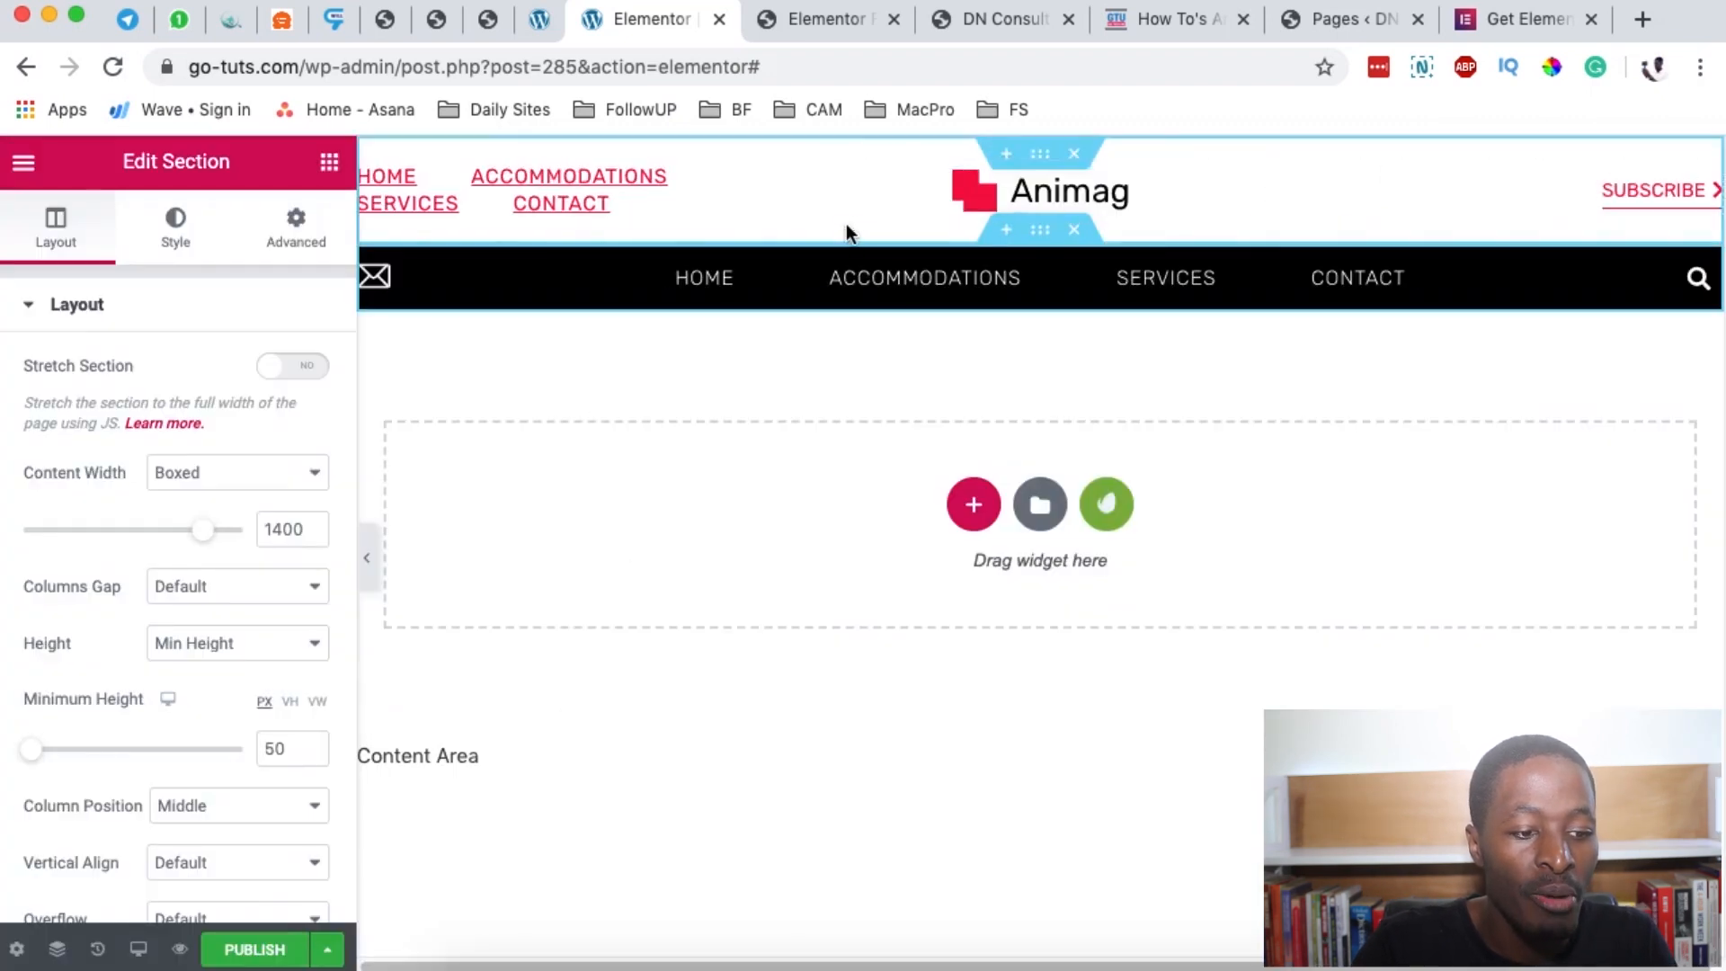
# Open the Animag logo image's settings and view the media library offered for choosing another image.
pyautogui.click(1230, 183)
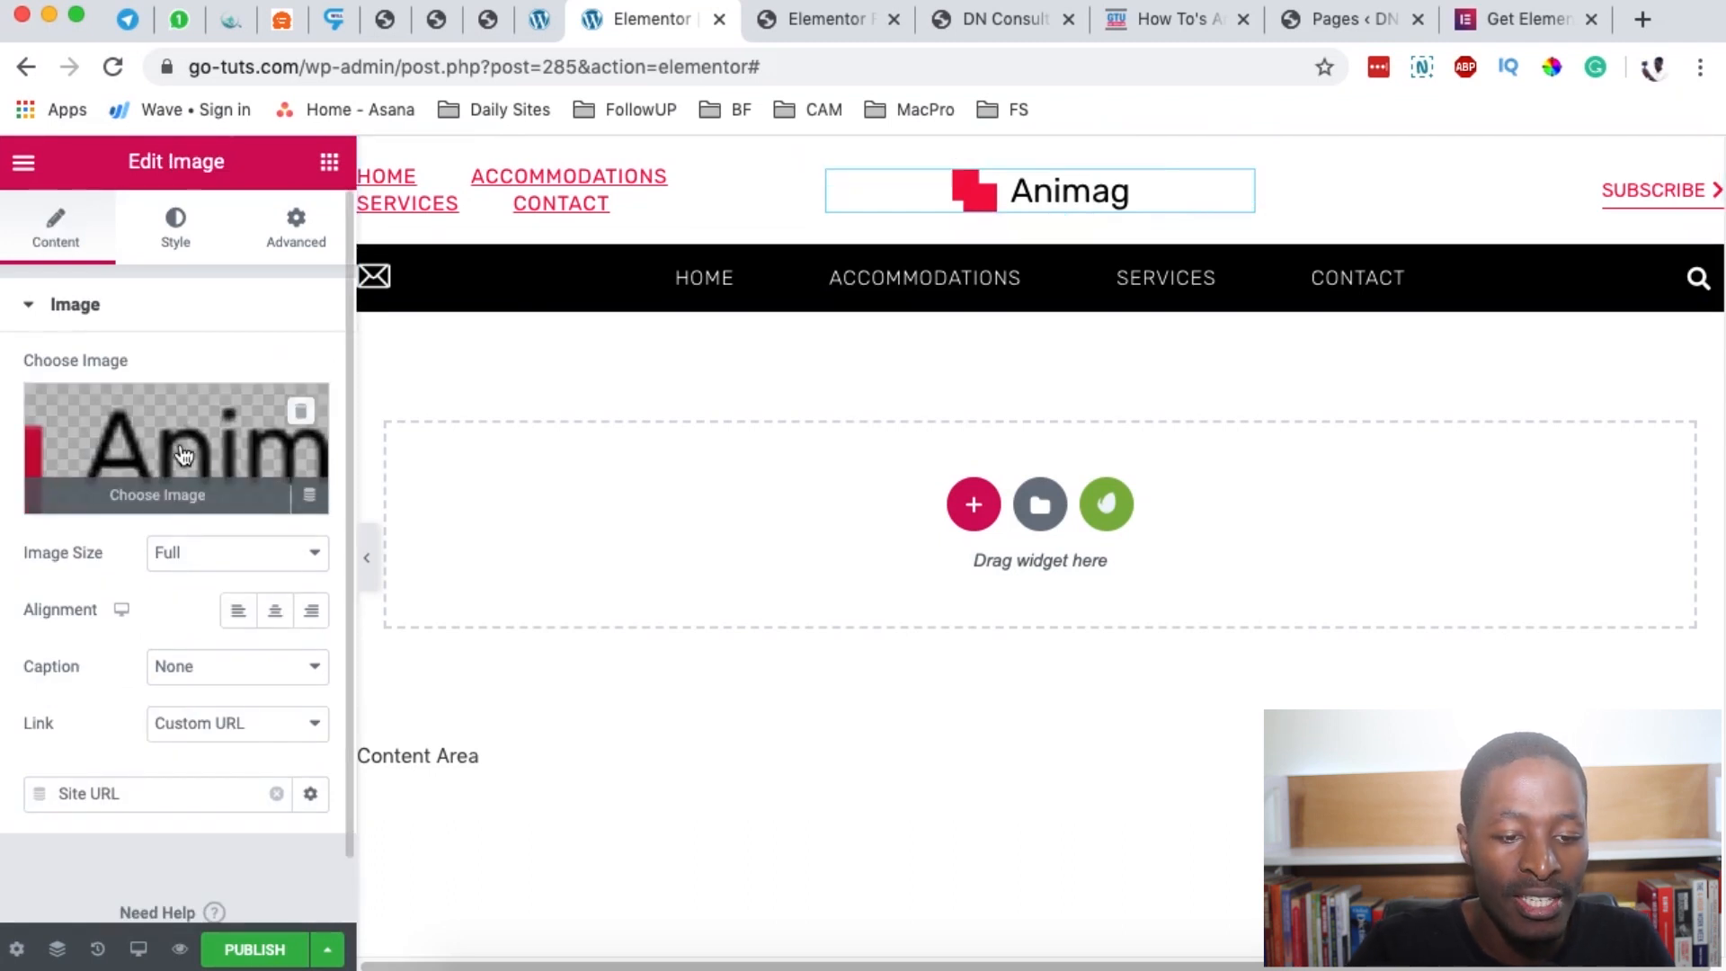
pyautogui.click(176, 452)
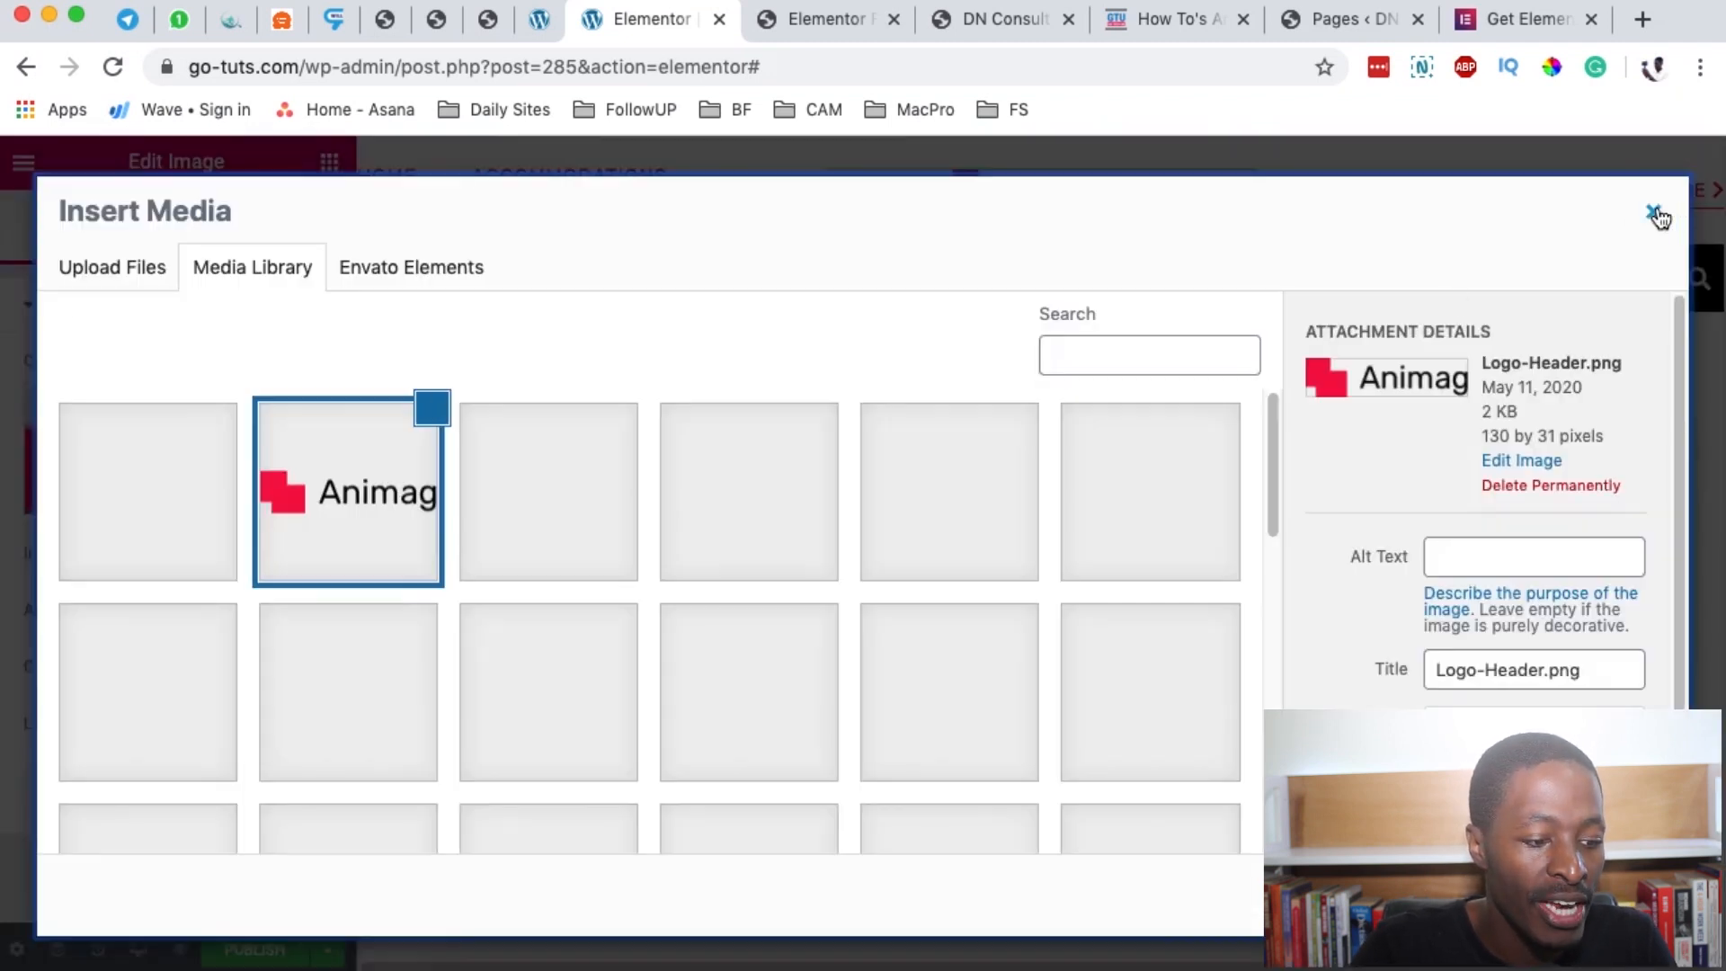
pyautogui.click(1653, 211)
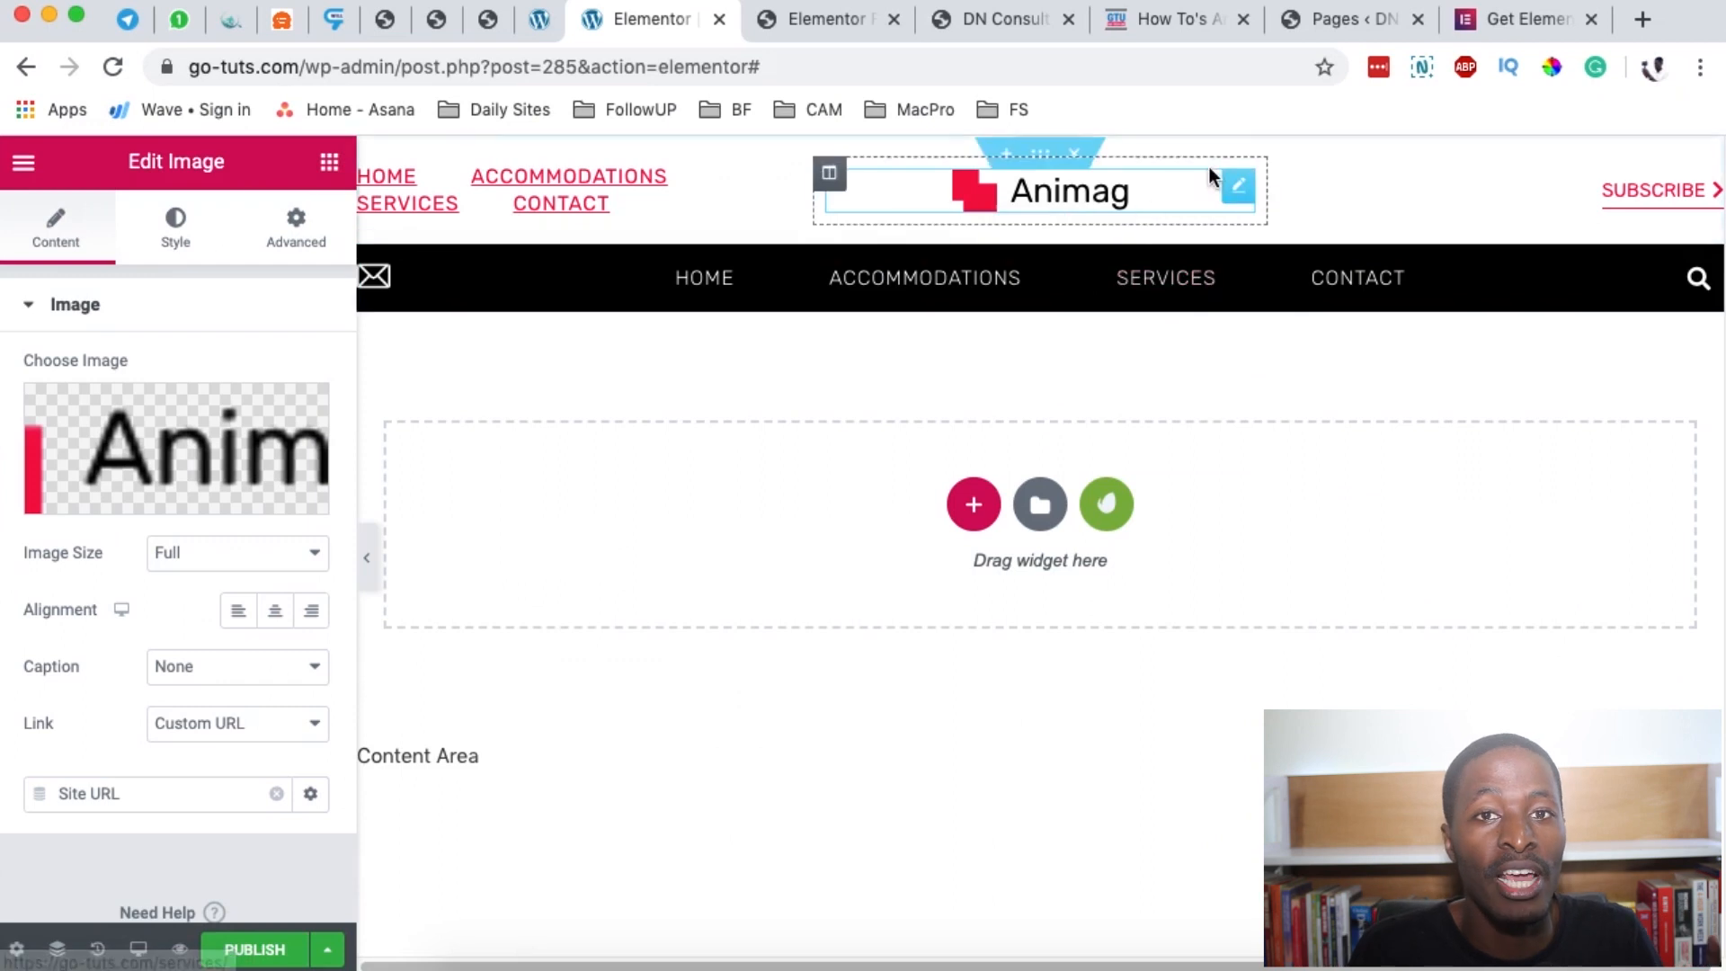
# Try replacing the Animag logo image with a Site Logo widget, undo the replacement and view the edit history.
pyautogui.rightClick(1230, 186)
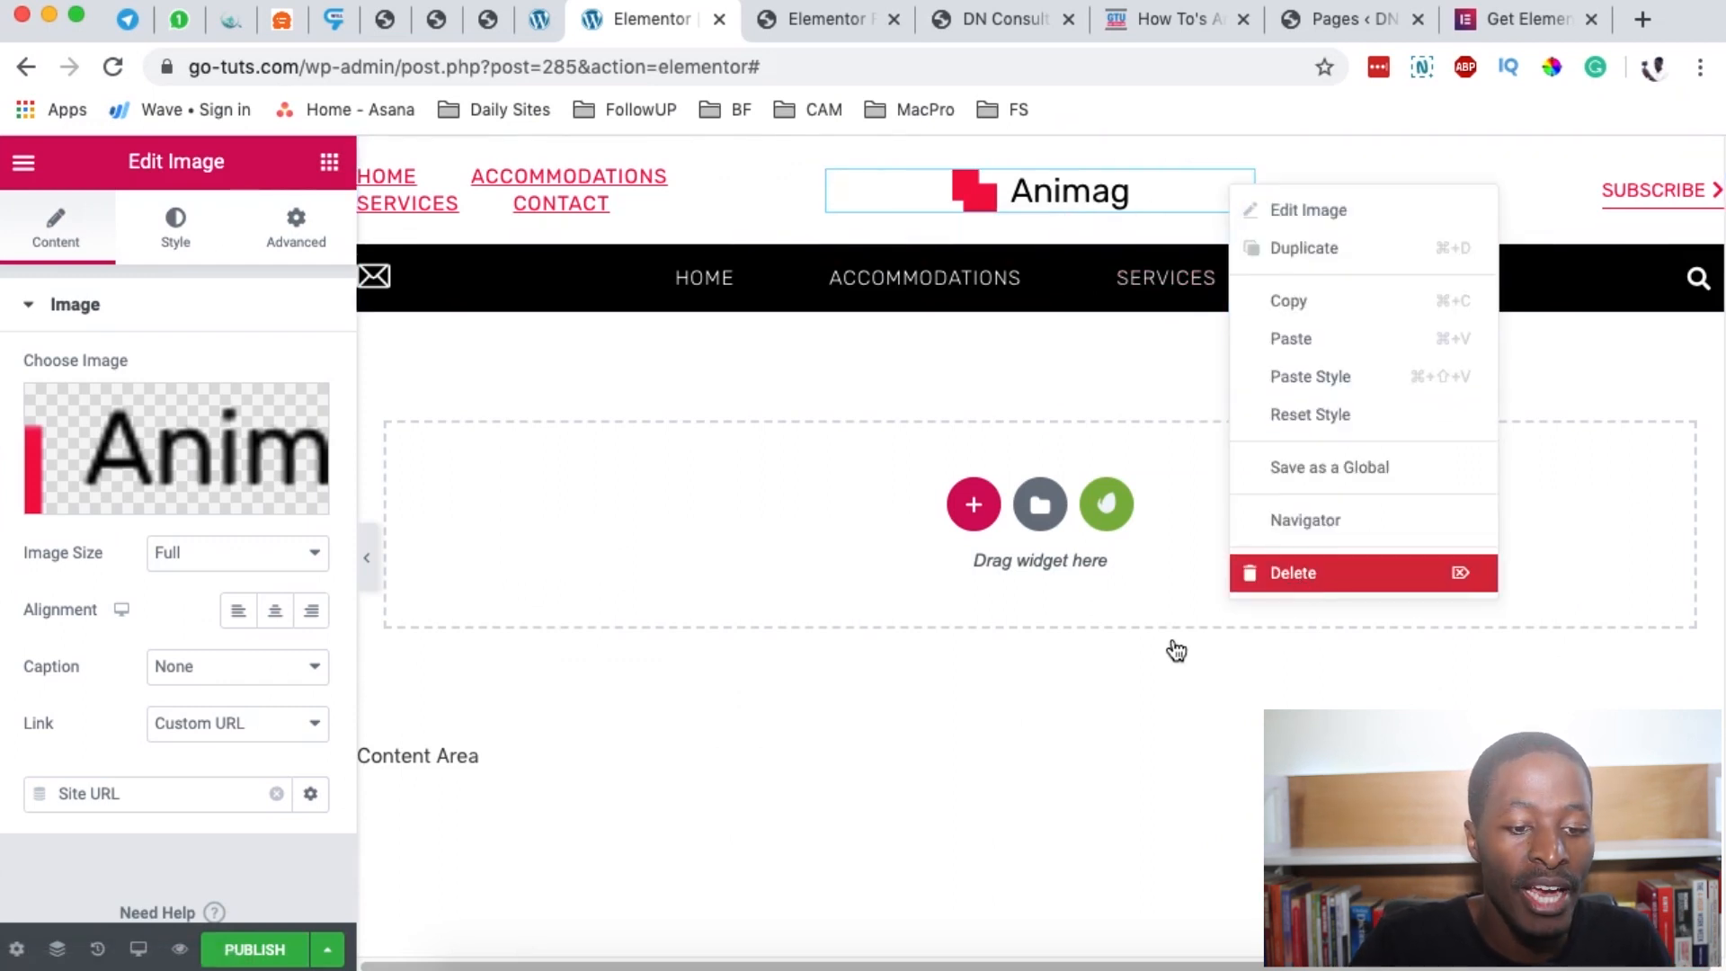
pyautogui.press('Delete')
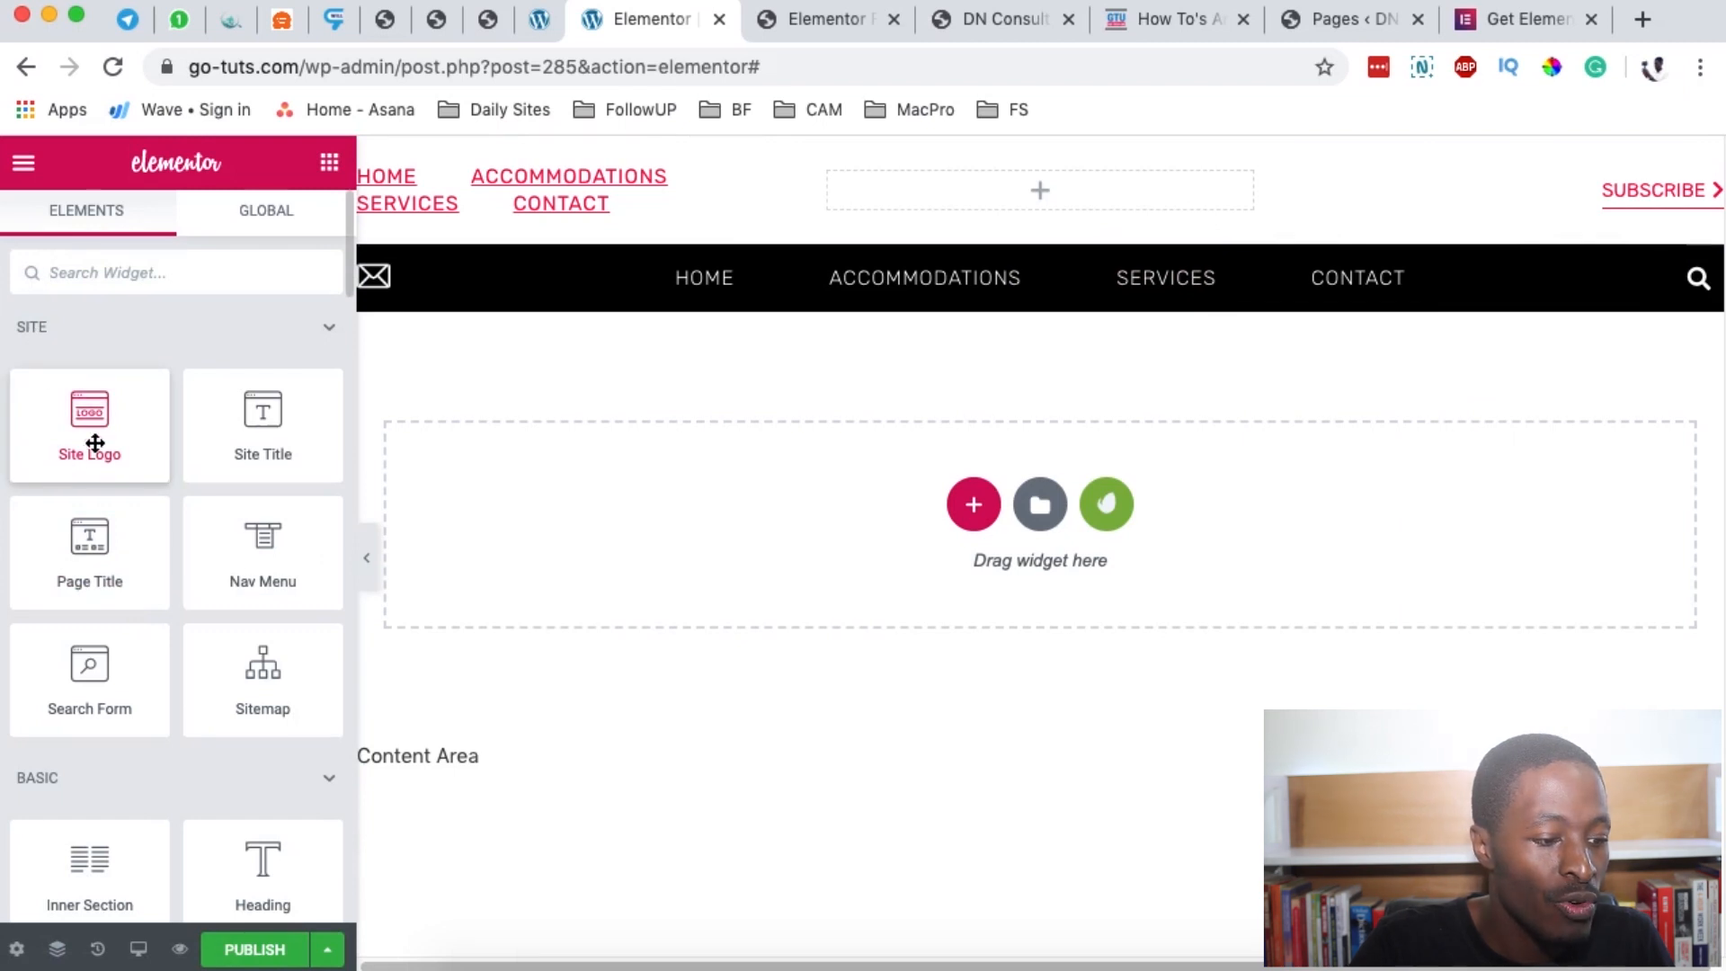
pyautogui.moveTo(79, 423); pyautogui.dragTo(1040, 190)
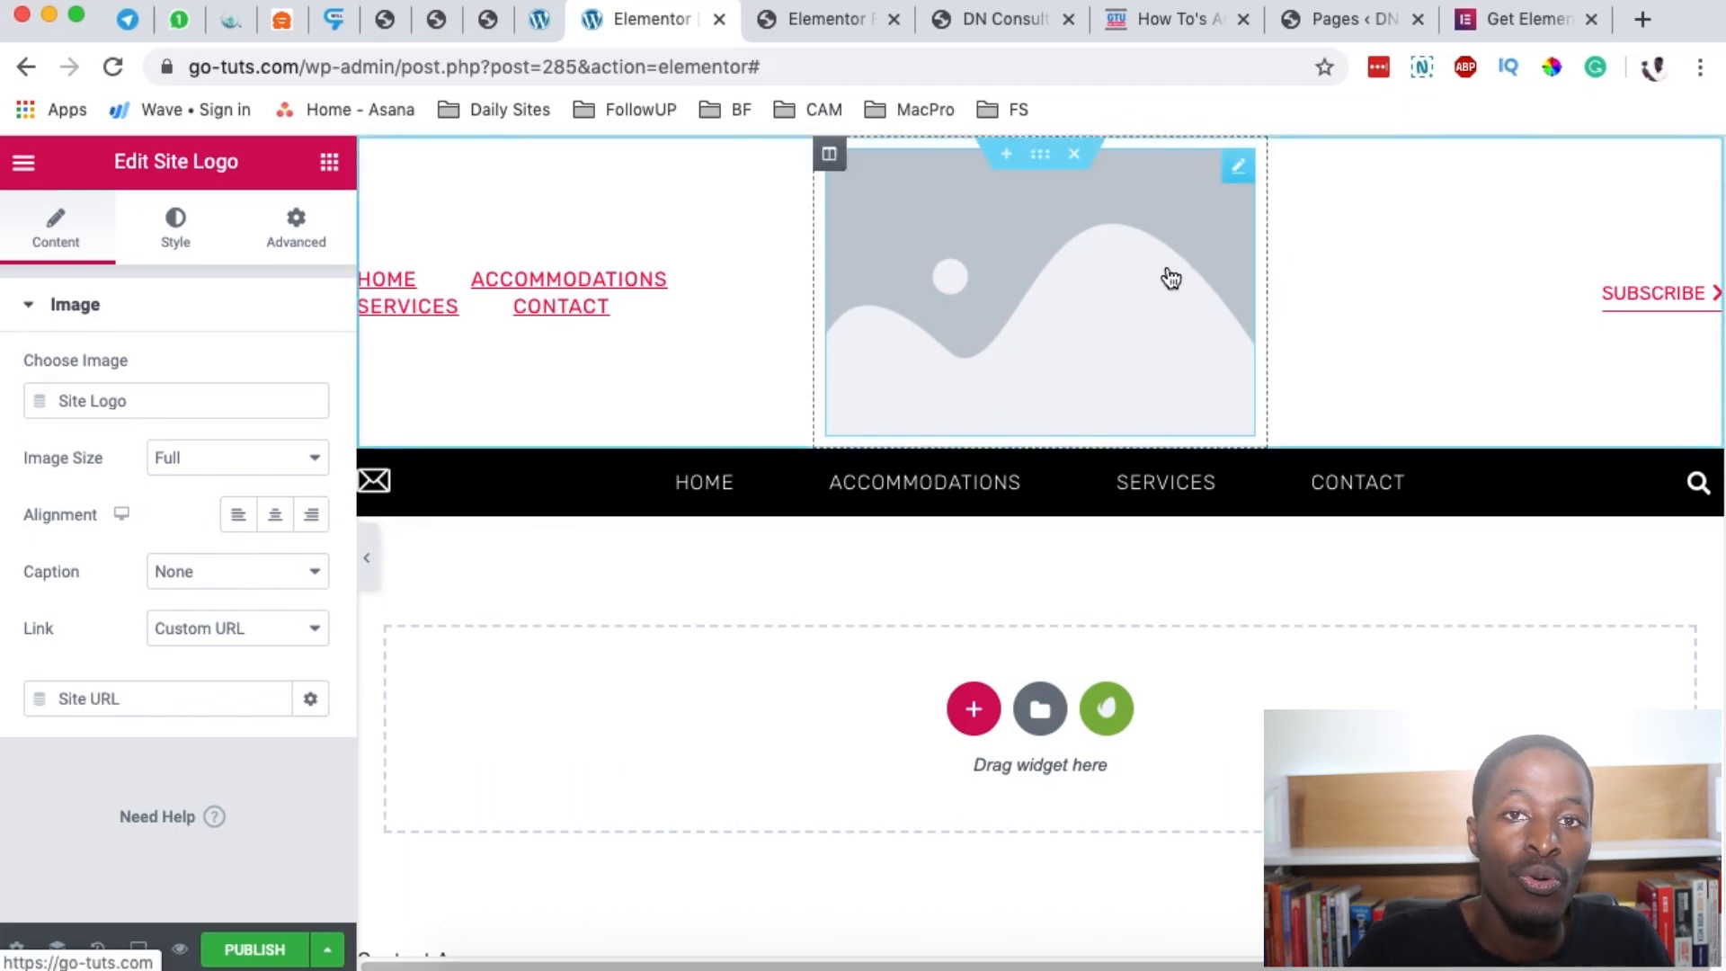
pyautogui.press('Delete')
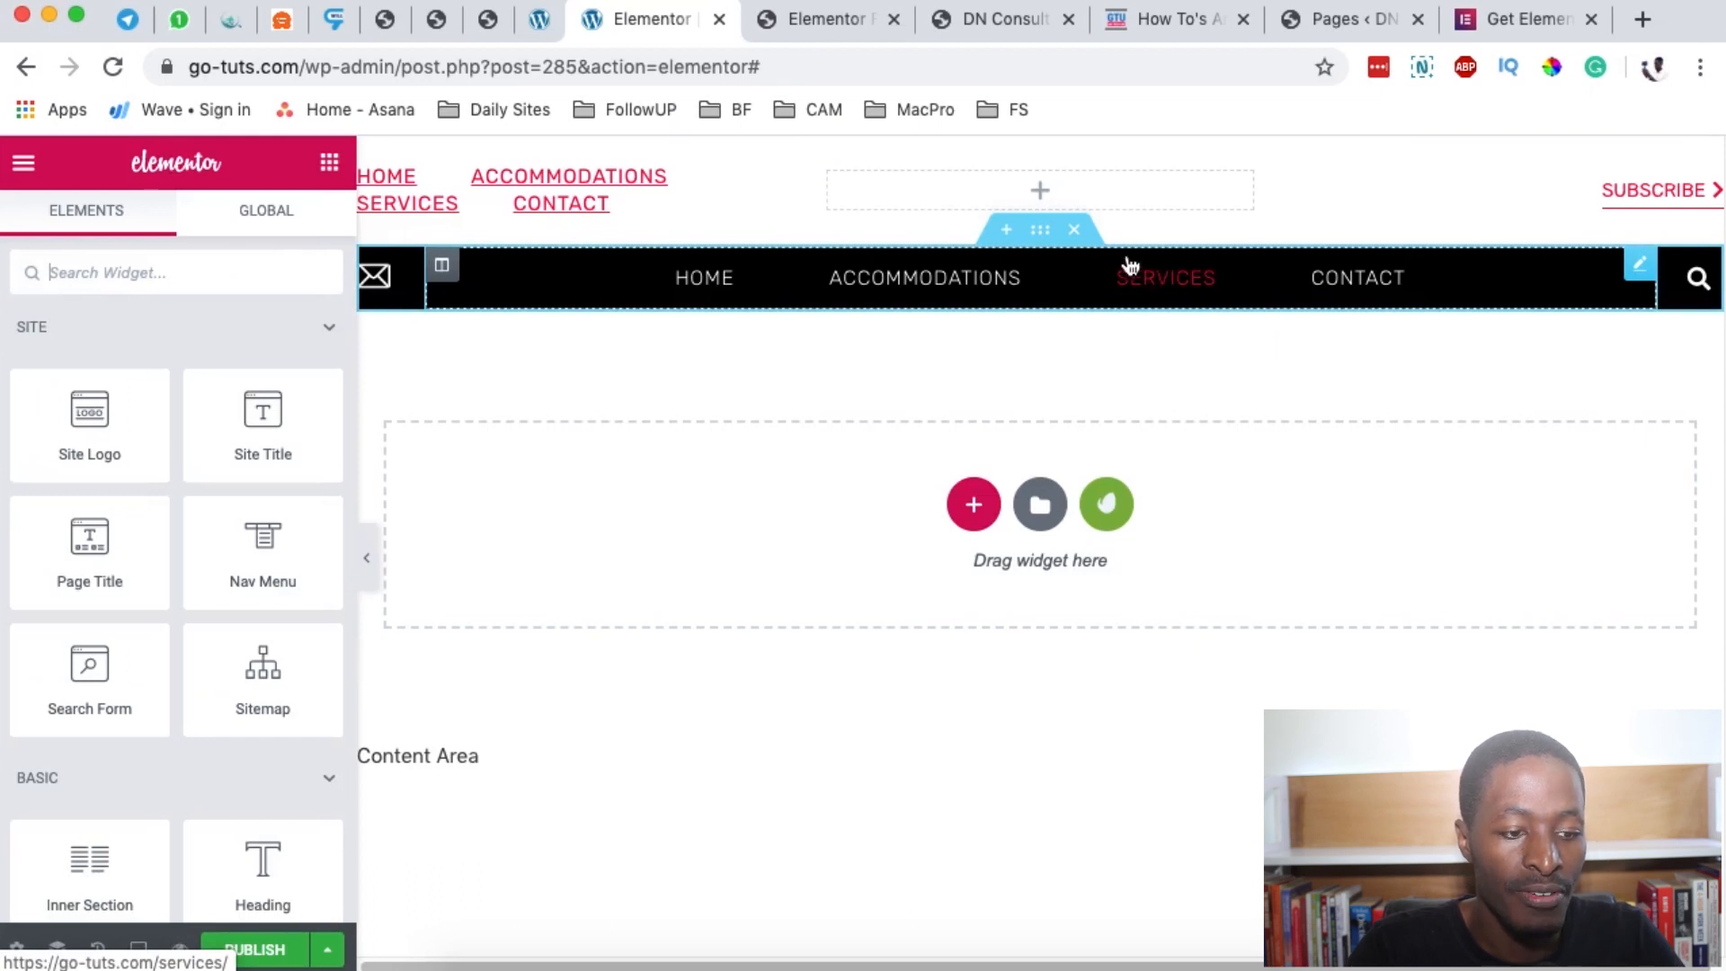
pyautogui.hotkey('ctrl', 'z')
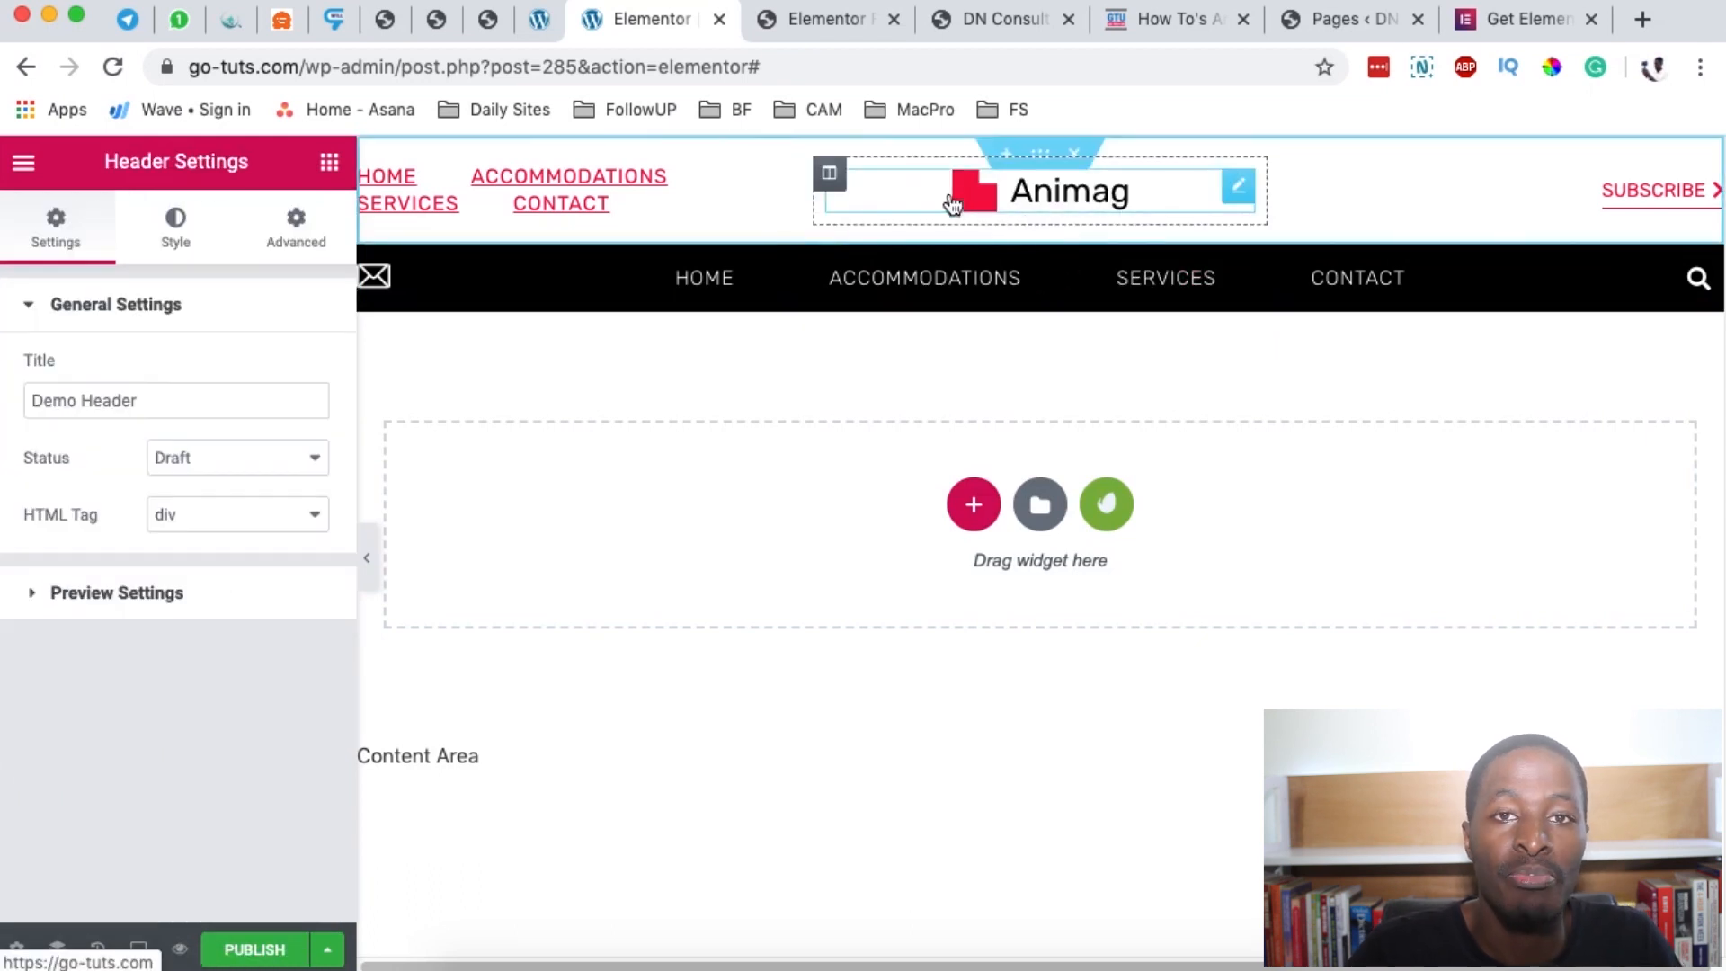
pyautogui.click(96, 951)
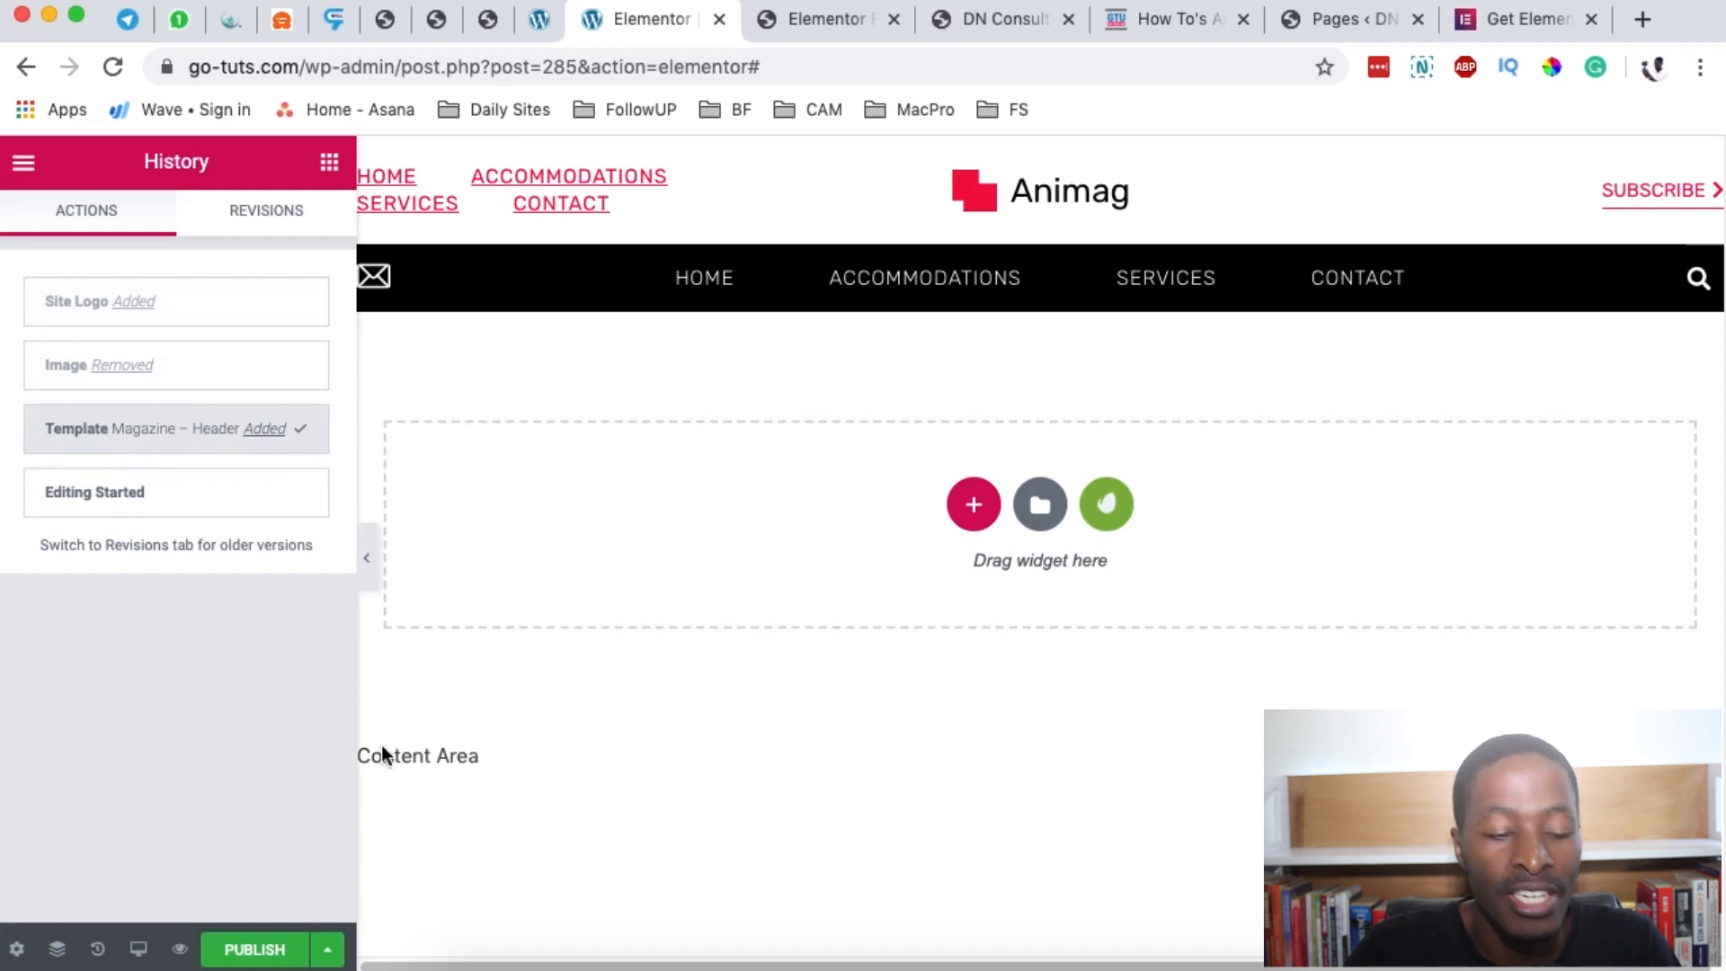
# Open the header template's display conditions and add a second Include condition set to Singular, Pages.
pyautogui.click(327, 949)
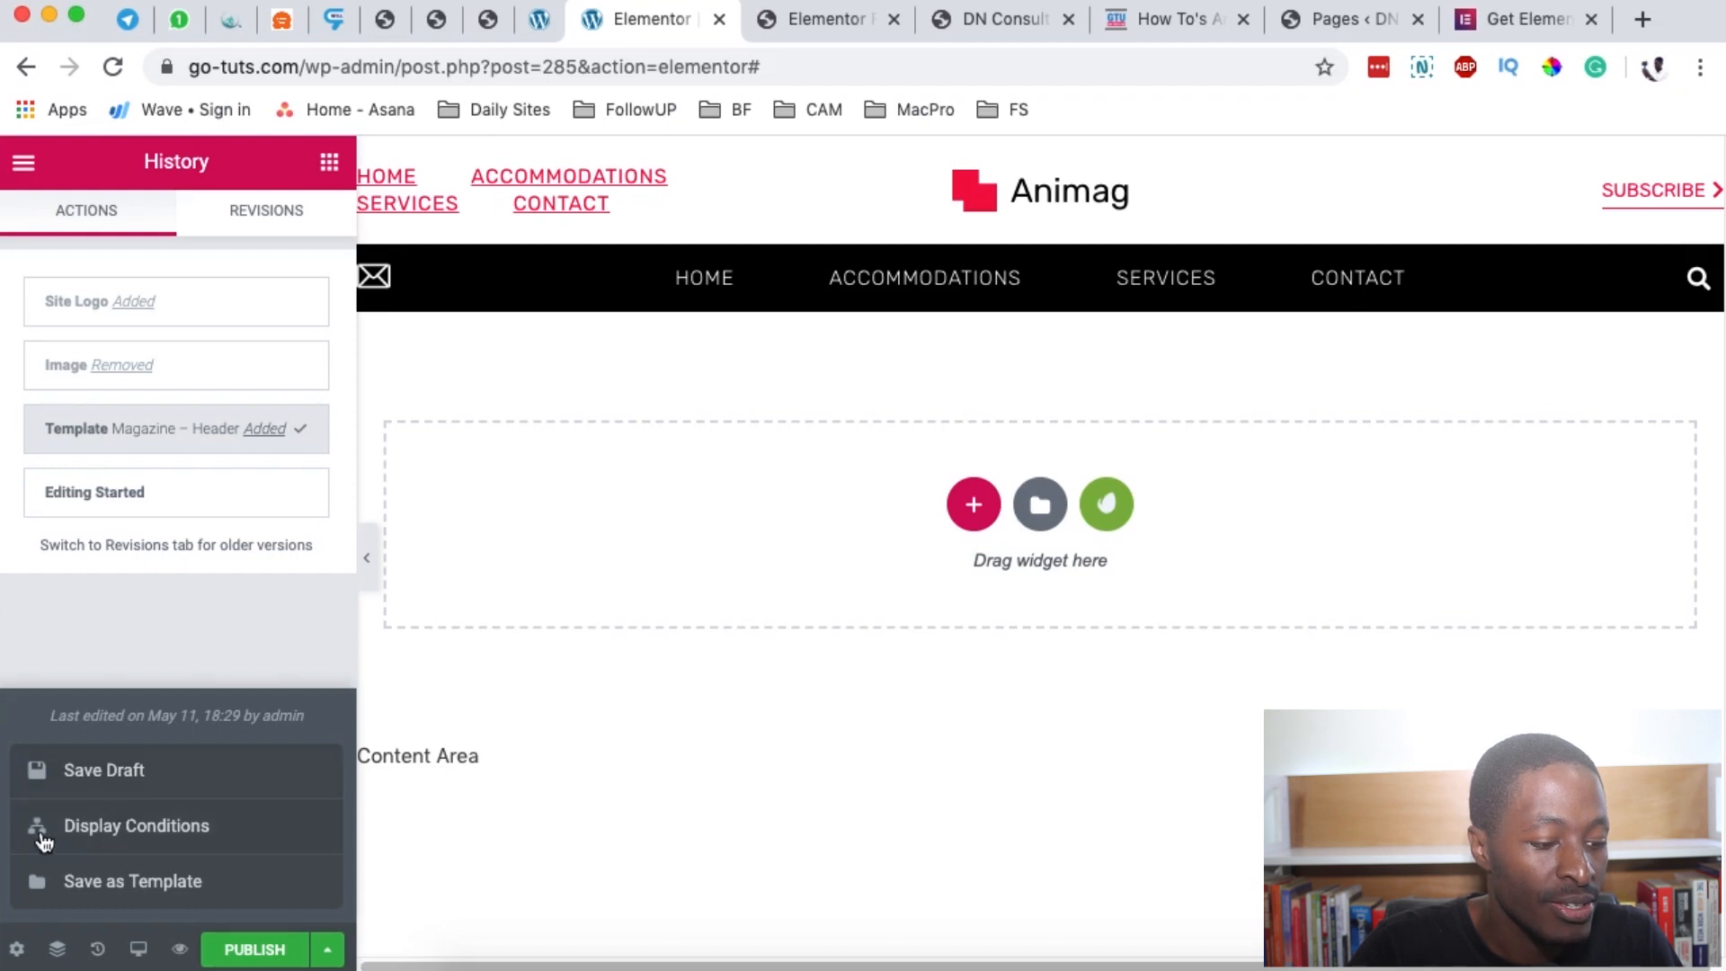
pyautogui.click(92, 831)
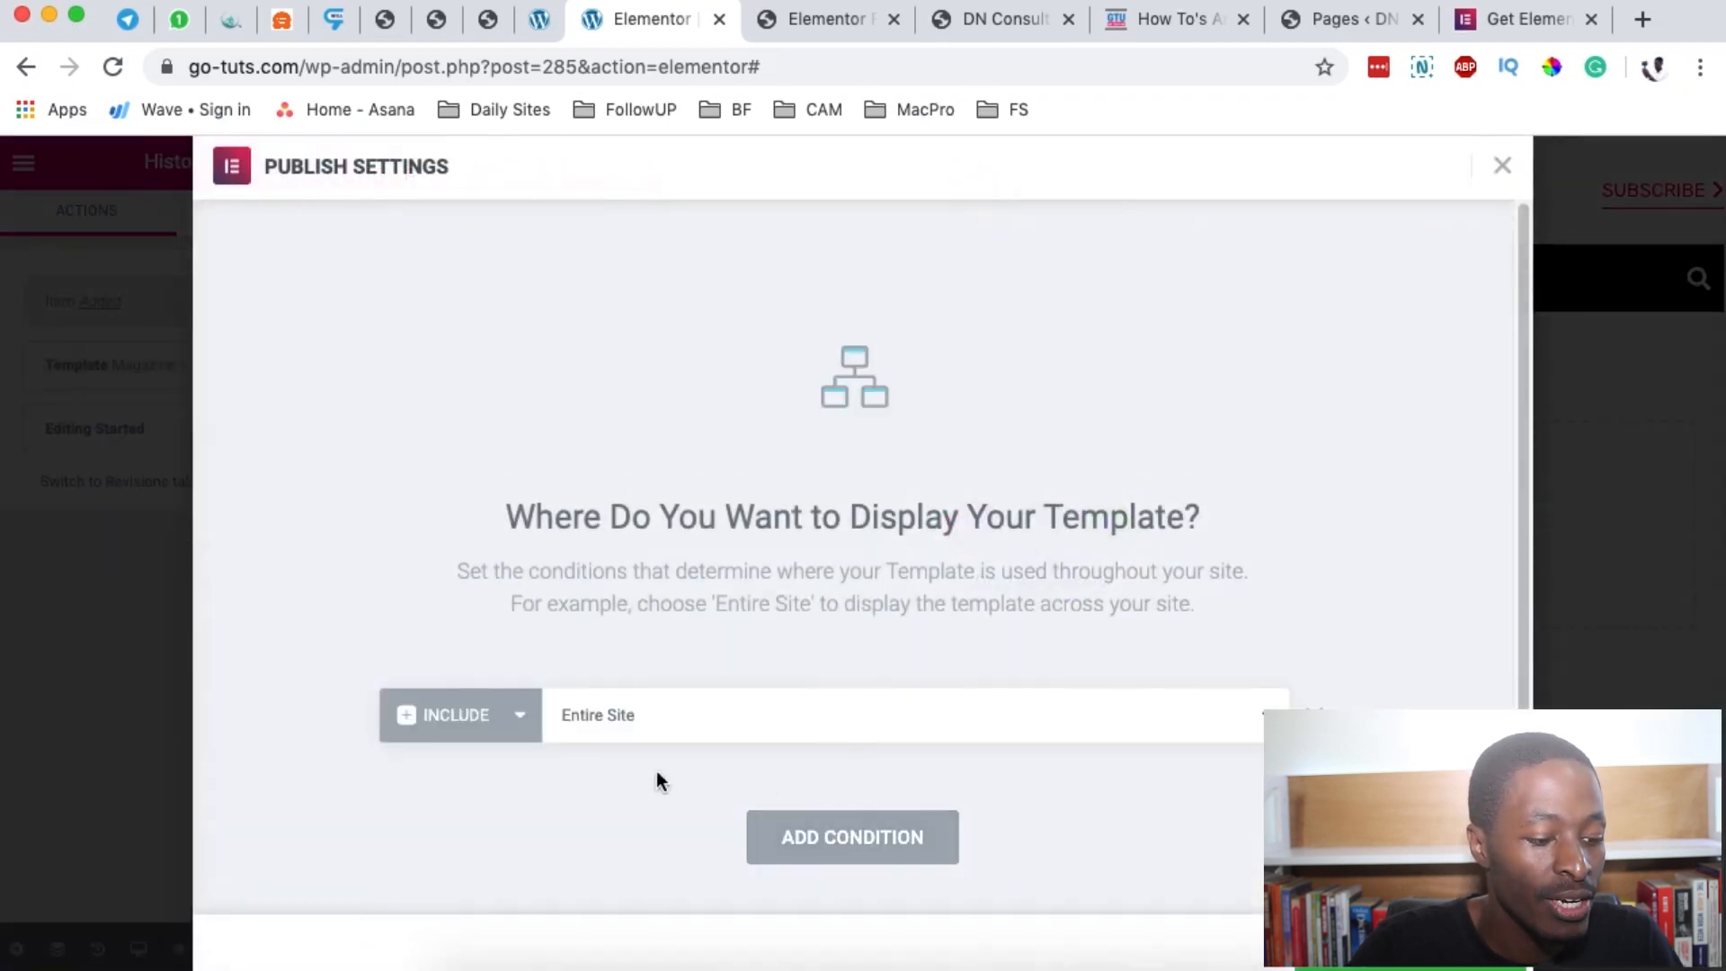
pyautogui.scroll(-2, 540, 742)
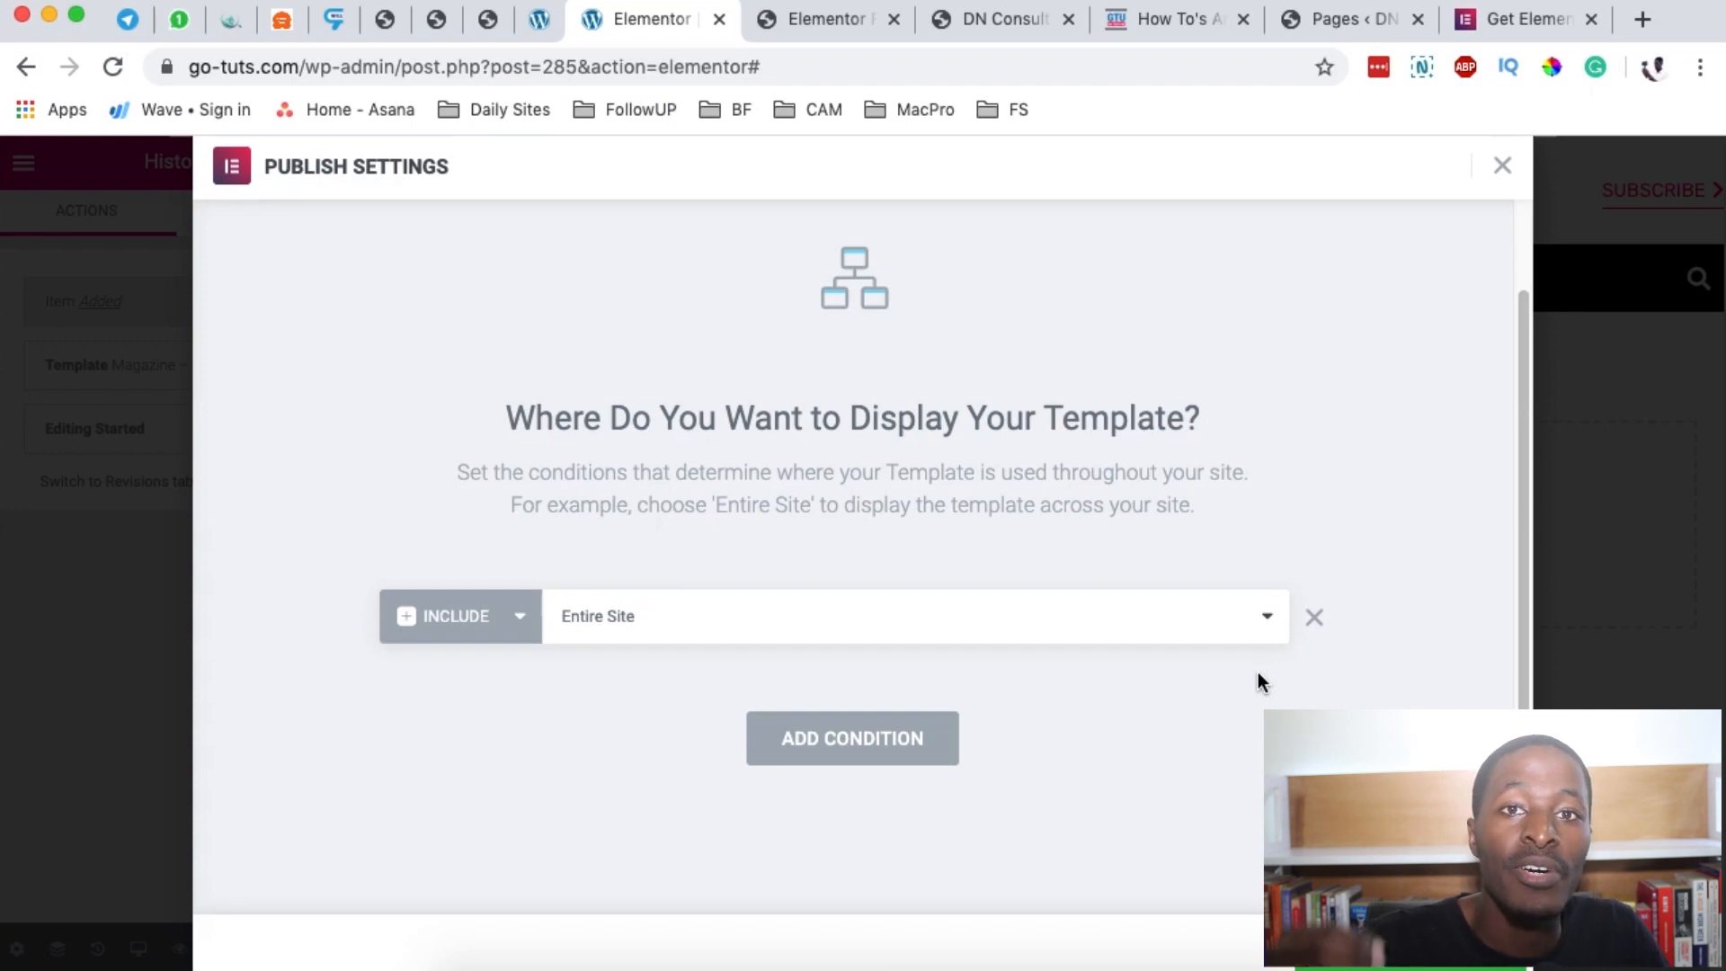
pyautogui.click(843, 748)
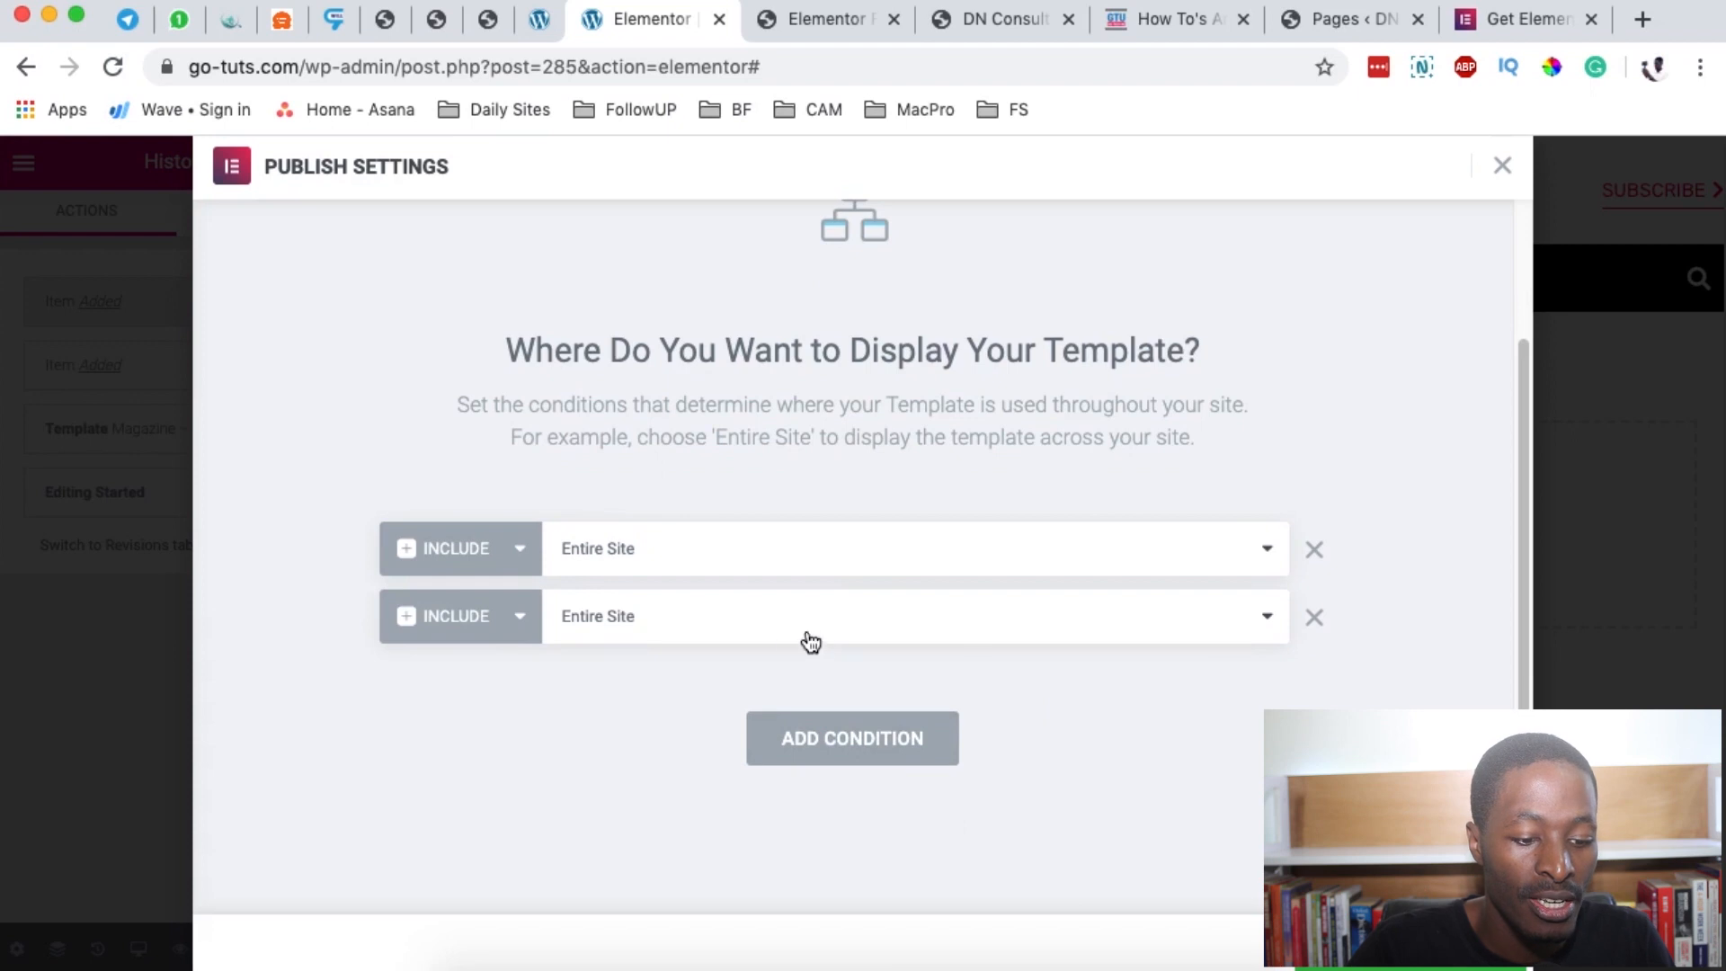
pyautogui.click(630, 625)
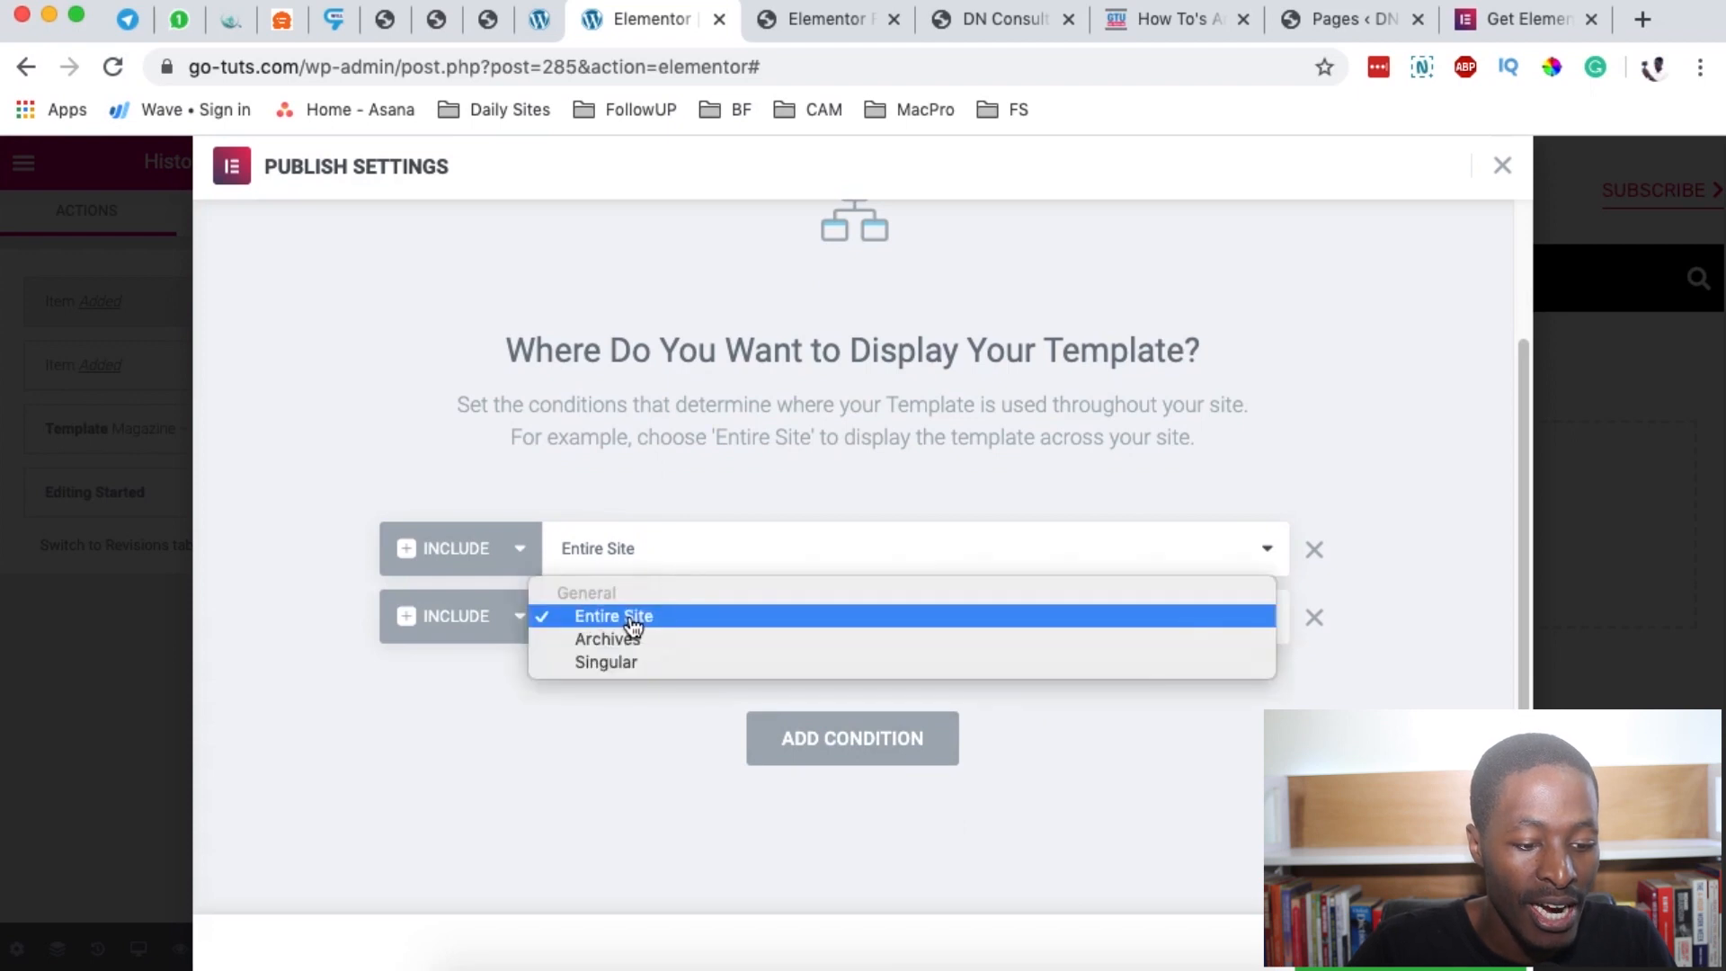
pyautogui.click(632, 670)
pyautogui.click(899, 616)
pyautogui.click(936, 796)
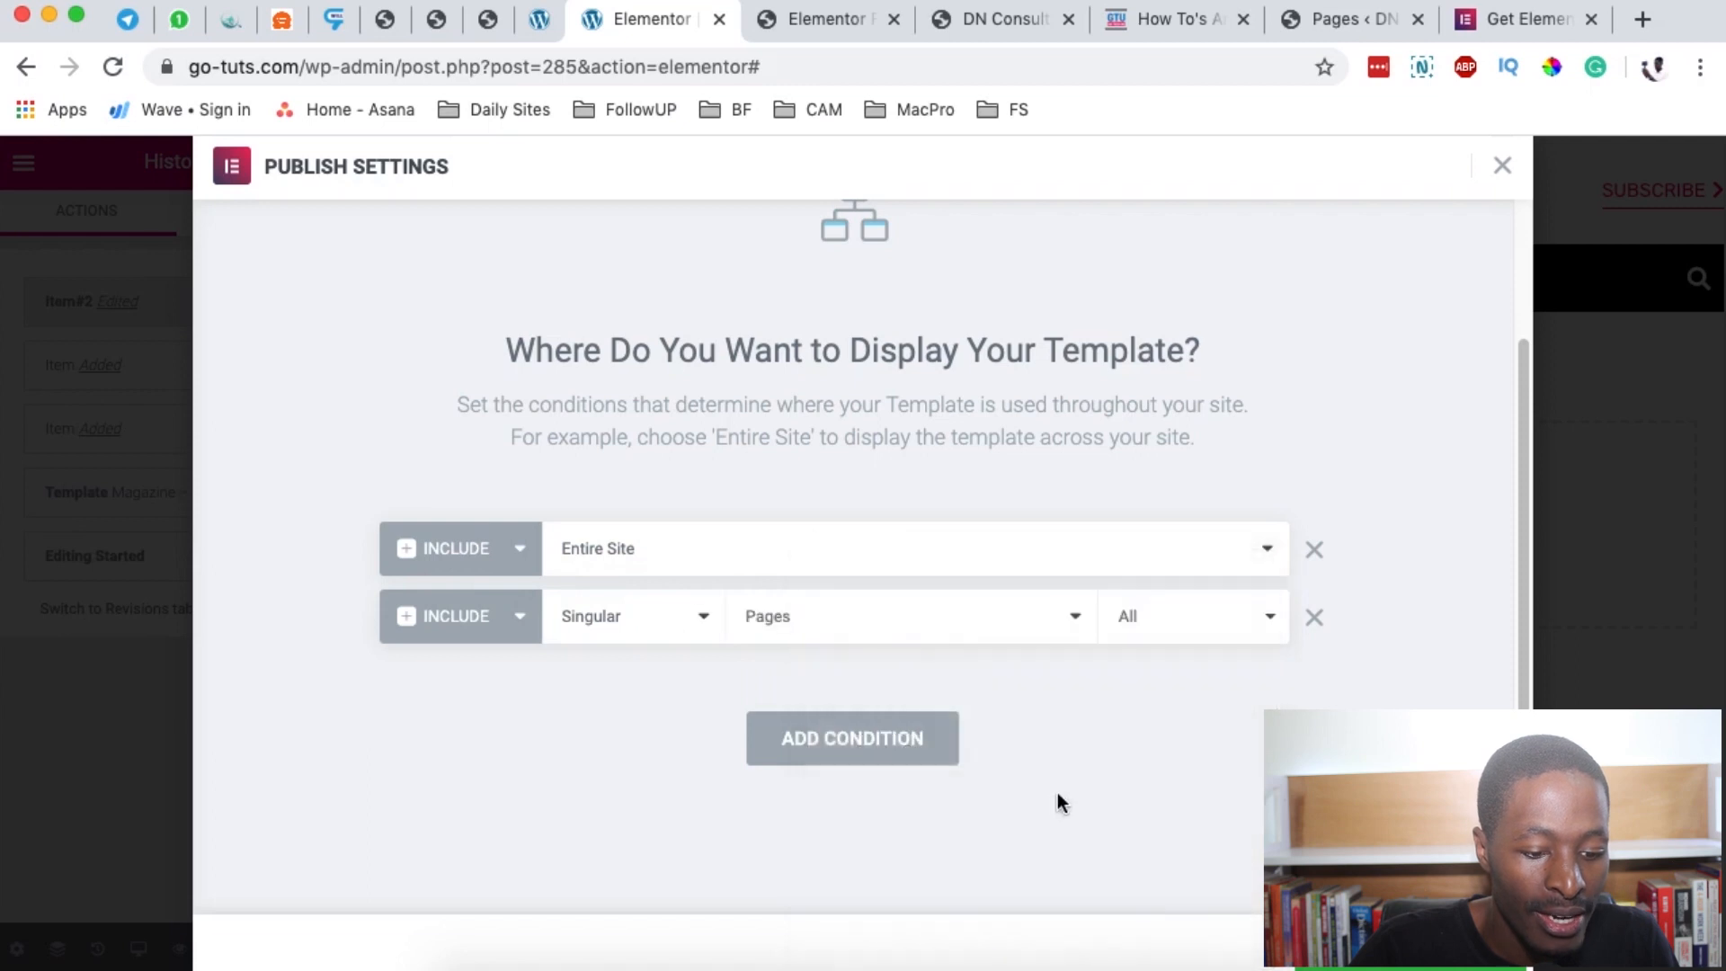
# Restrict the Pages condition to My EPro, remove the Entire Site condition and save the header template.
pyautogui.click(1167, 626)
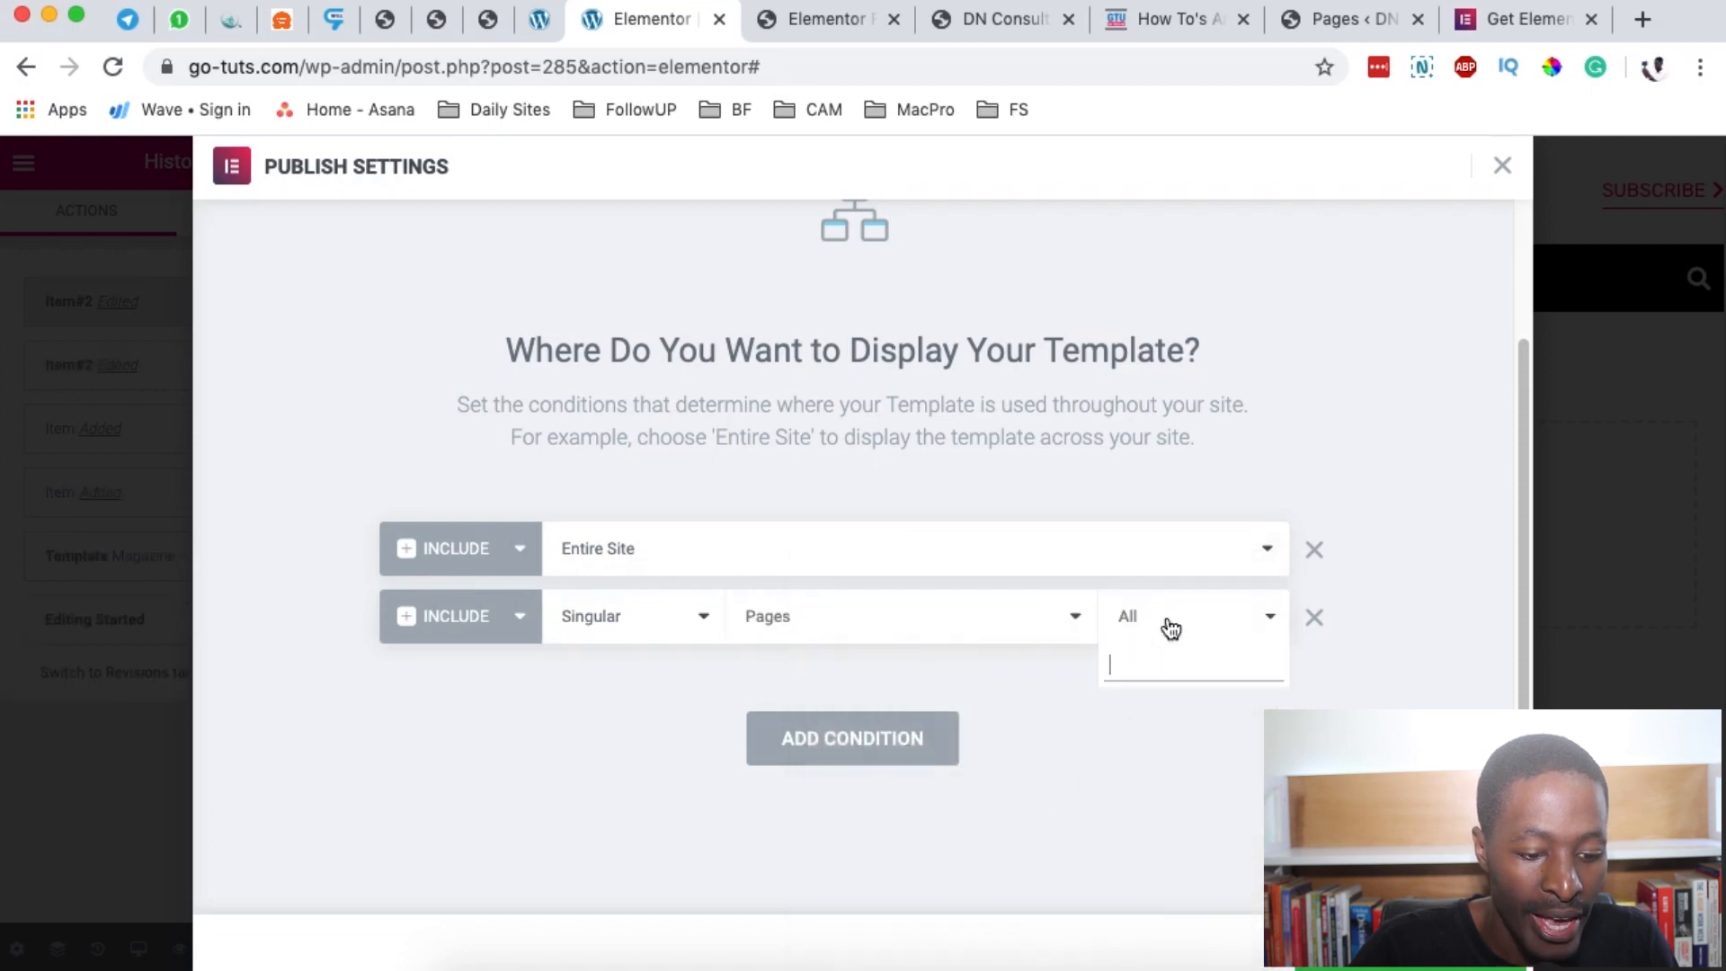
pyautogui.write('an')
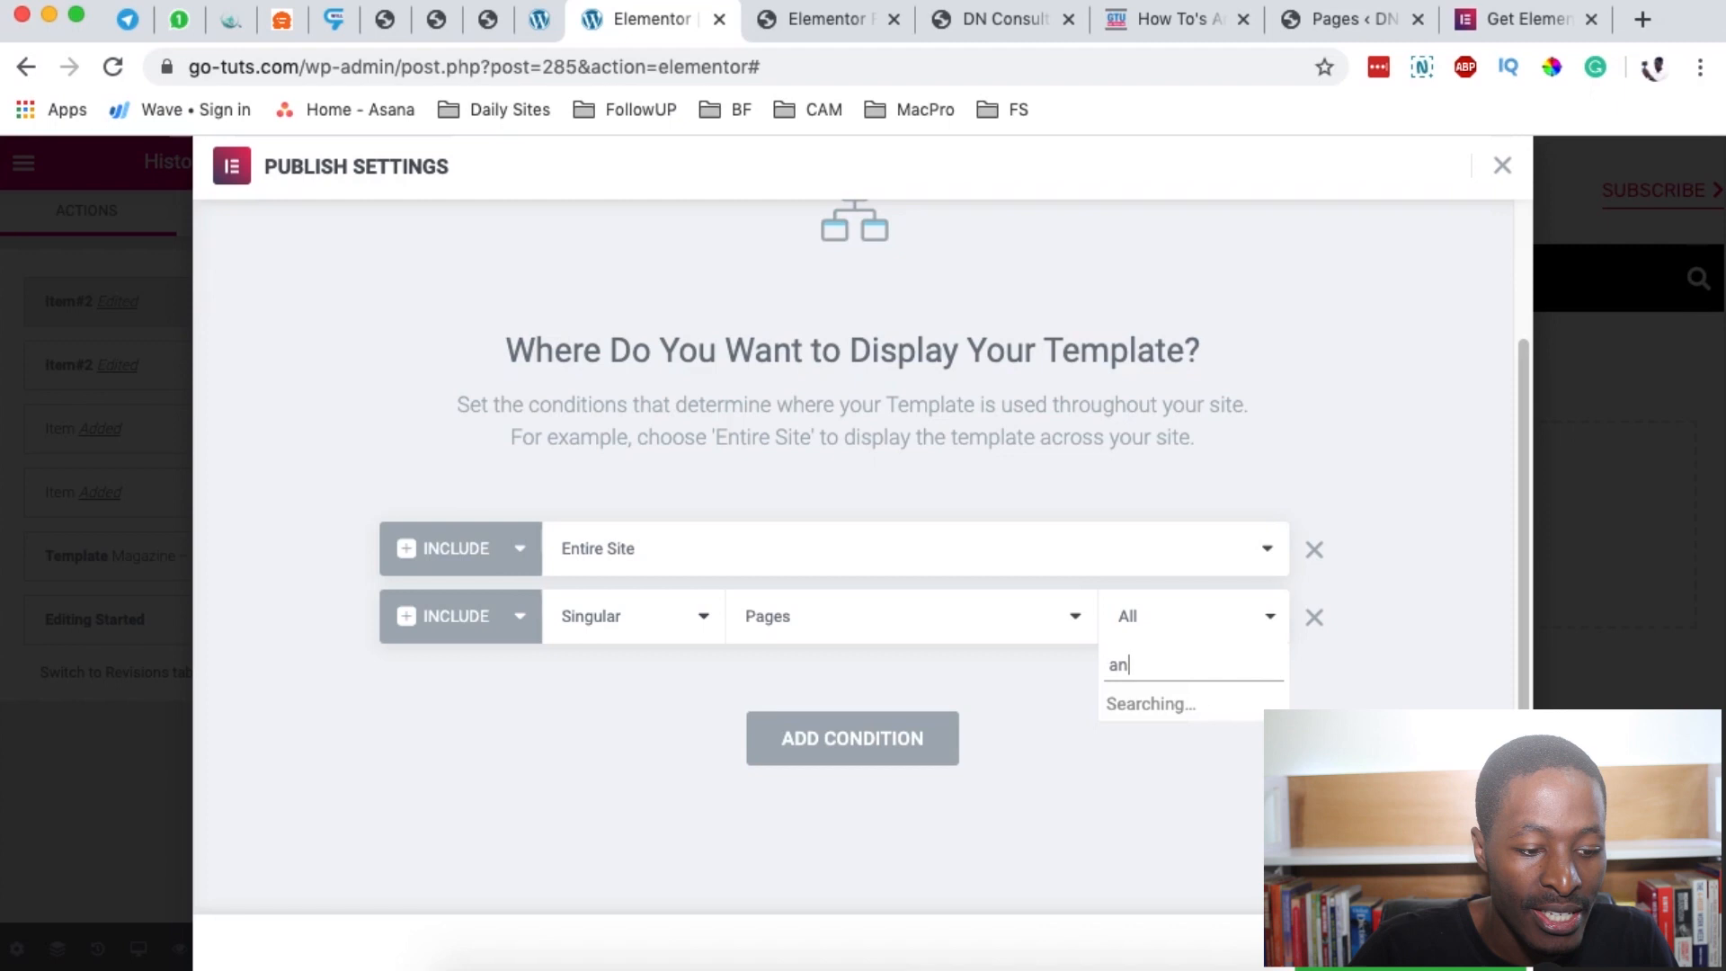
pyautogui.press('BackSpace')
pyautogui.write('e')
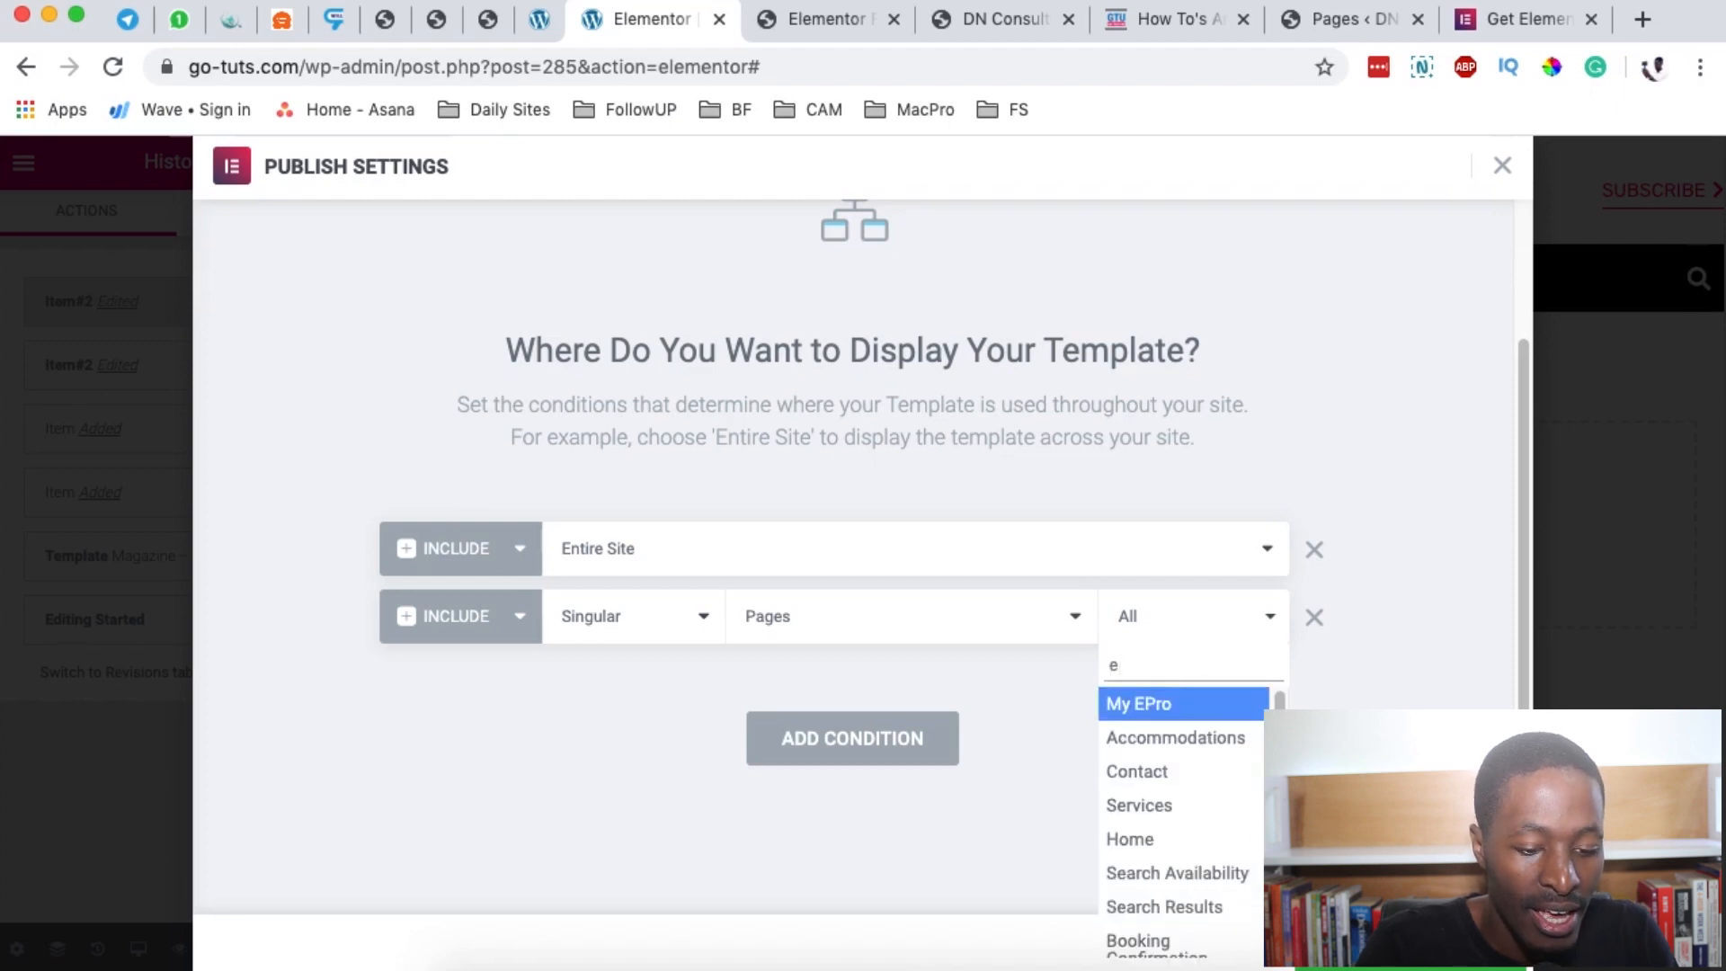
pyautogui.click(1177, 703)
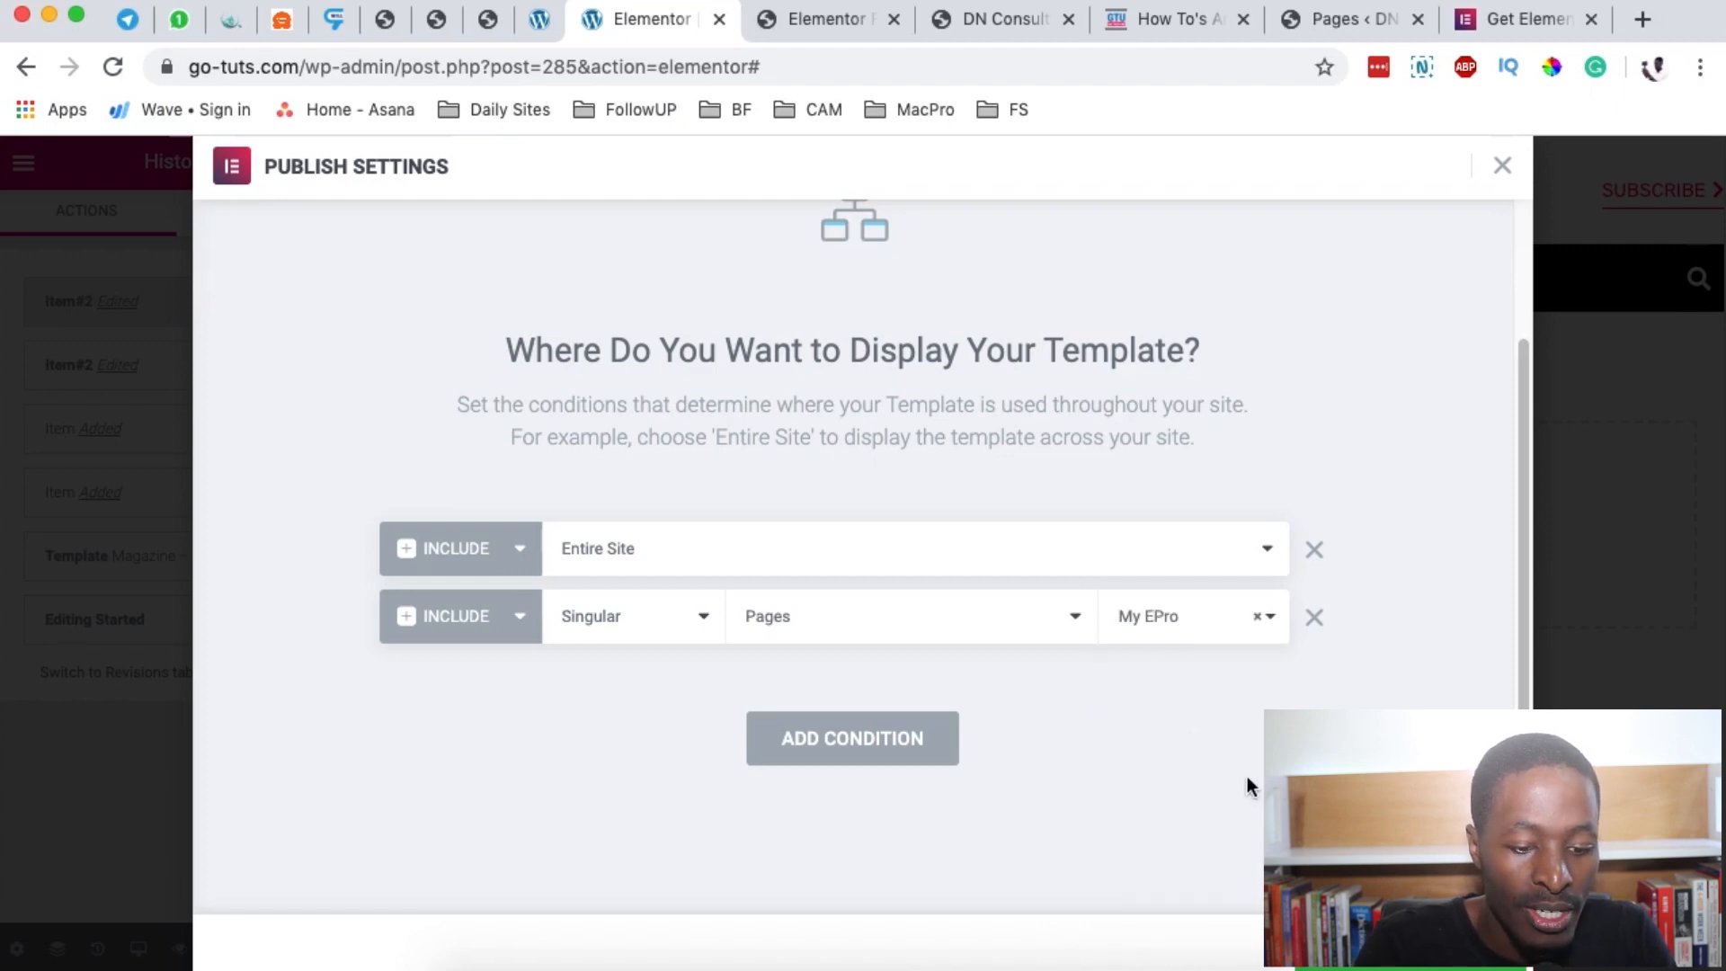
pyautogui.click(1314, 551)
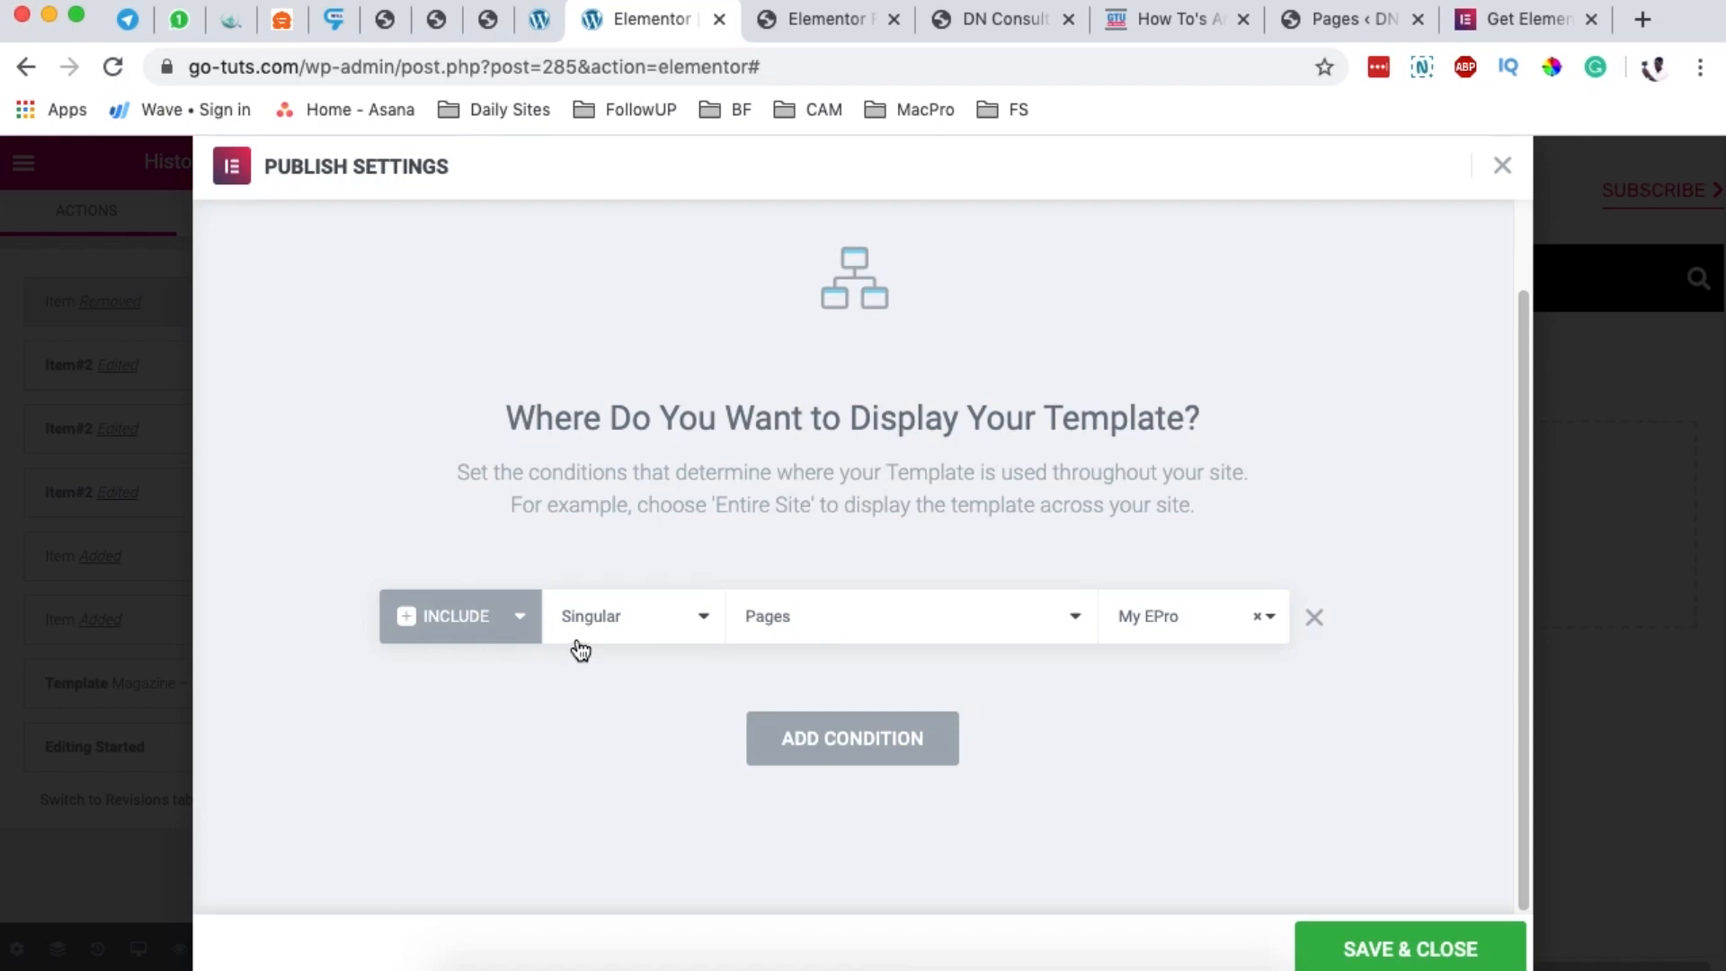
pyautogui.click(1356, 946)
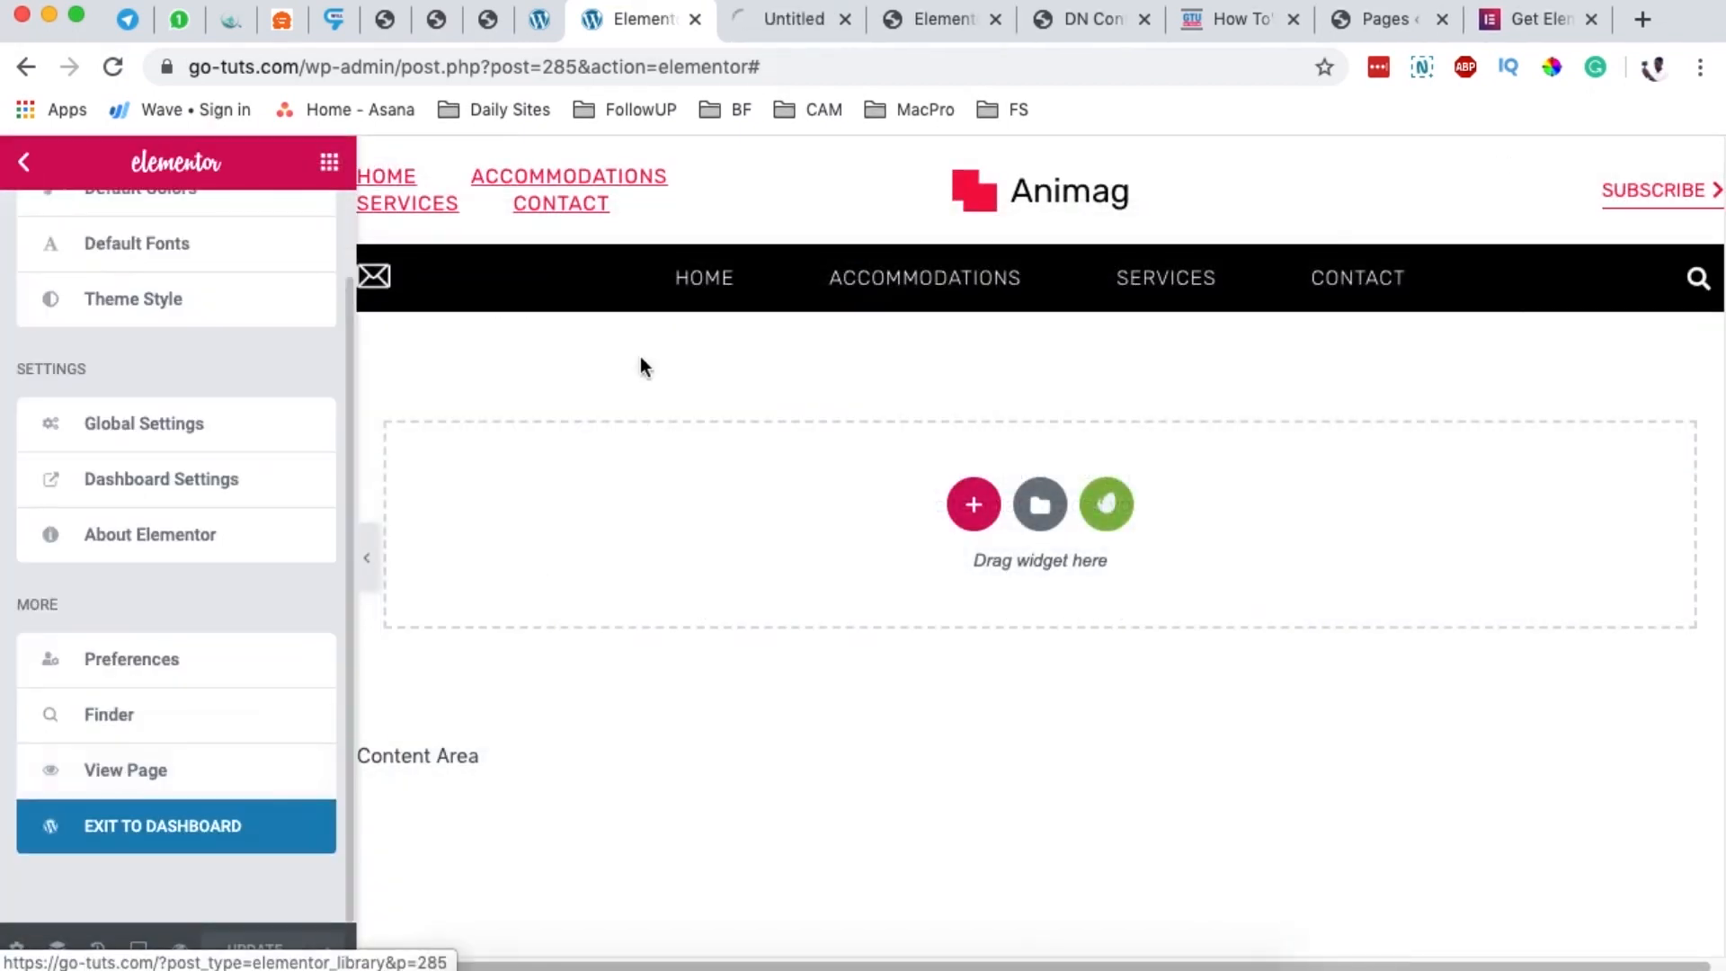
# View the published My EPro page from the site's page list and examine its header while moving through the page.
pyautogui.click(755, 20)
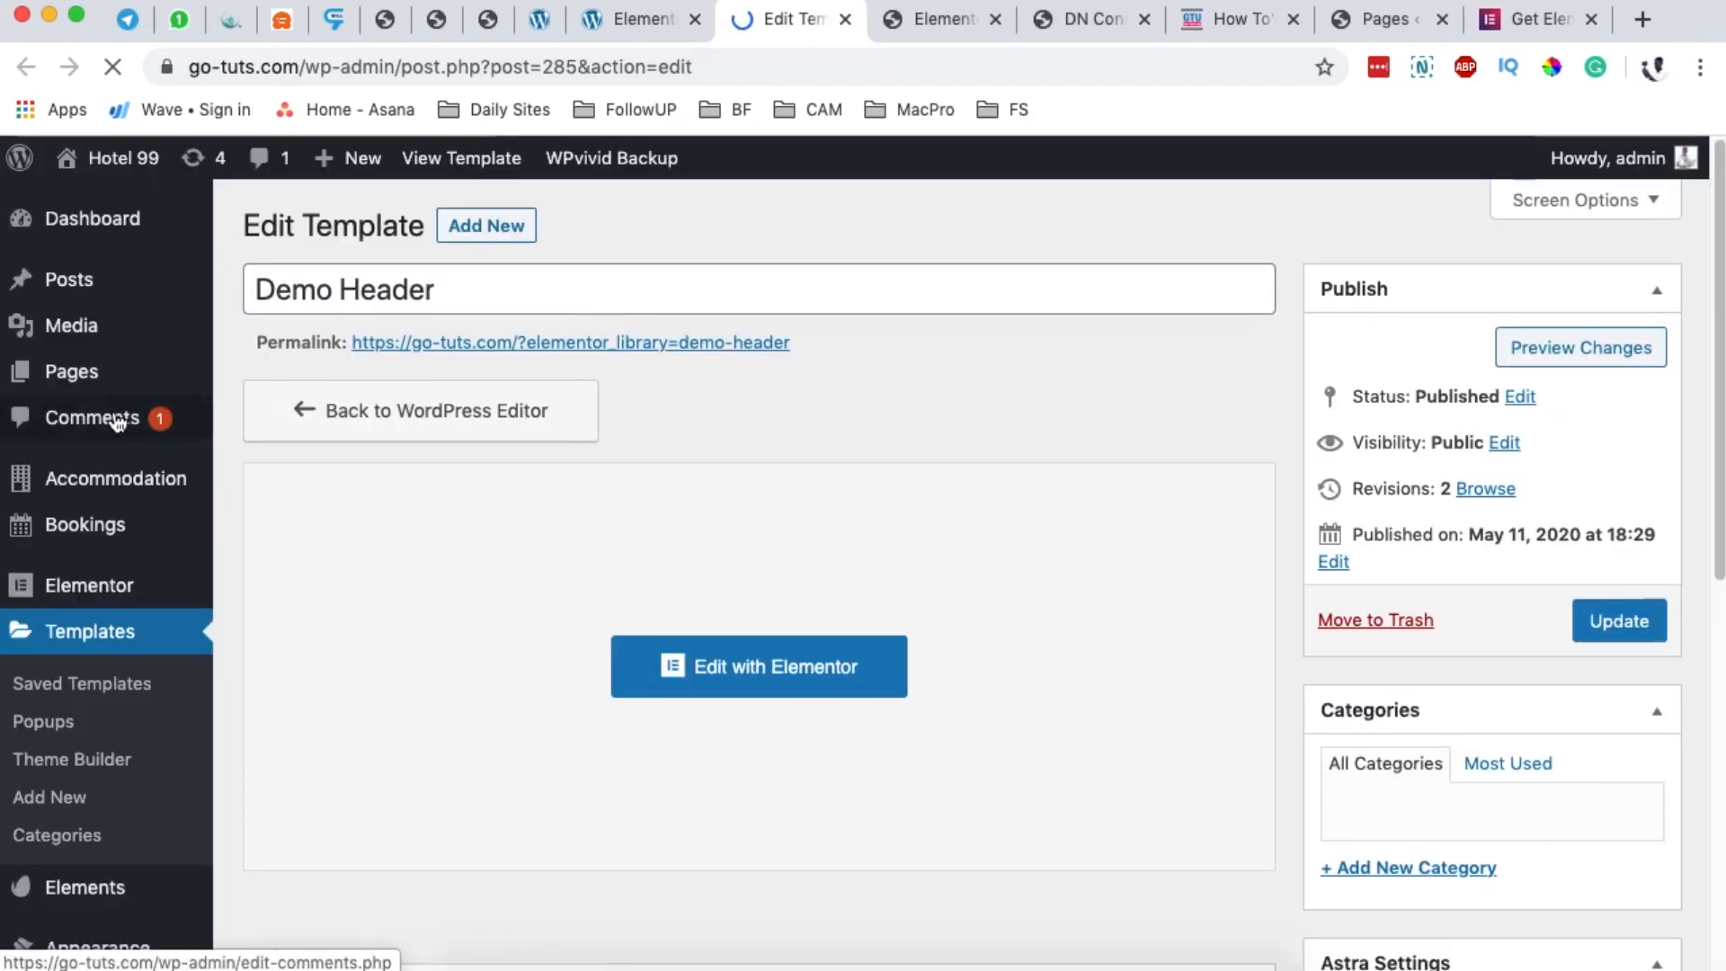
pyautogui.click(73, 372)
pyautogui.scroll(-5, 558, 513)
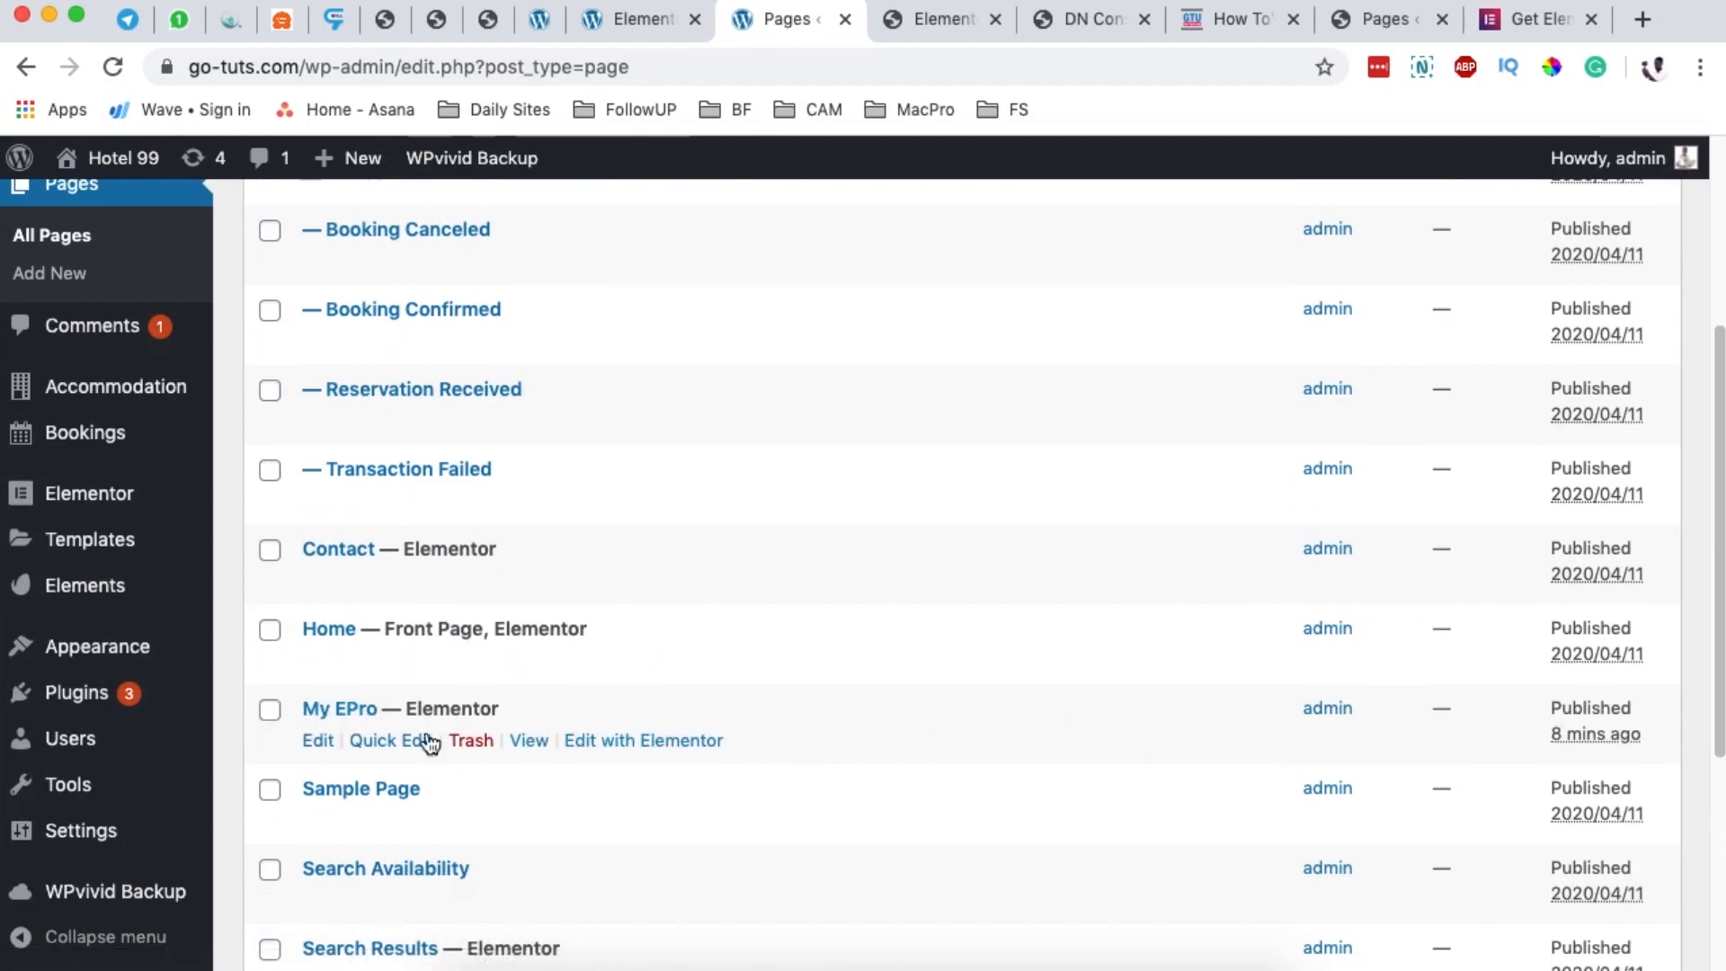
pyautogui.keyDown('super'); pyautogui.click(536, 742); pyautogui.keyUp('super')
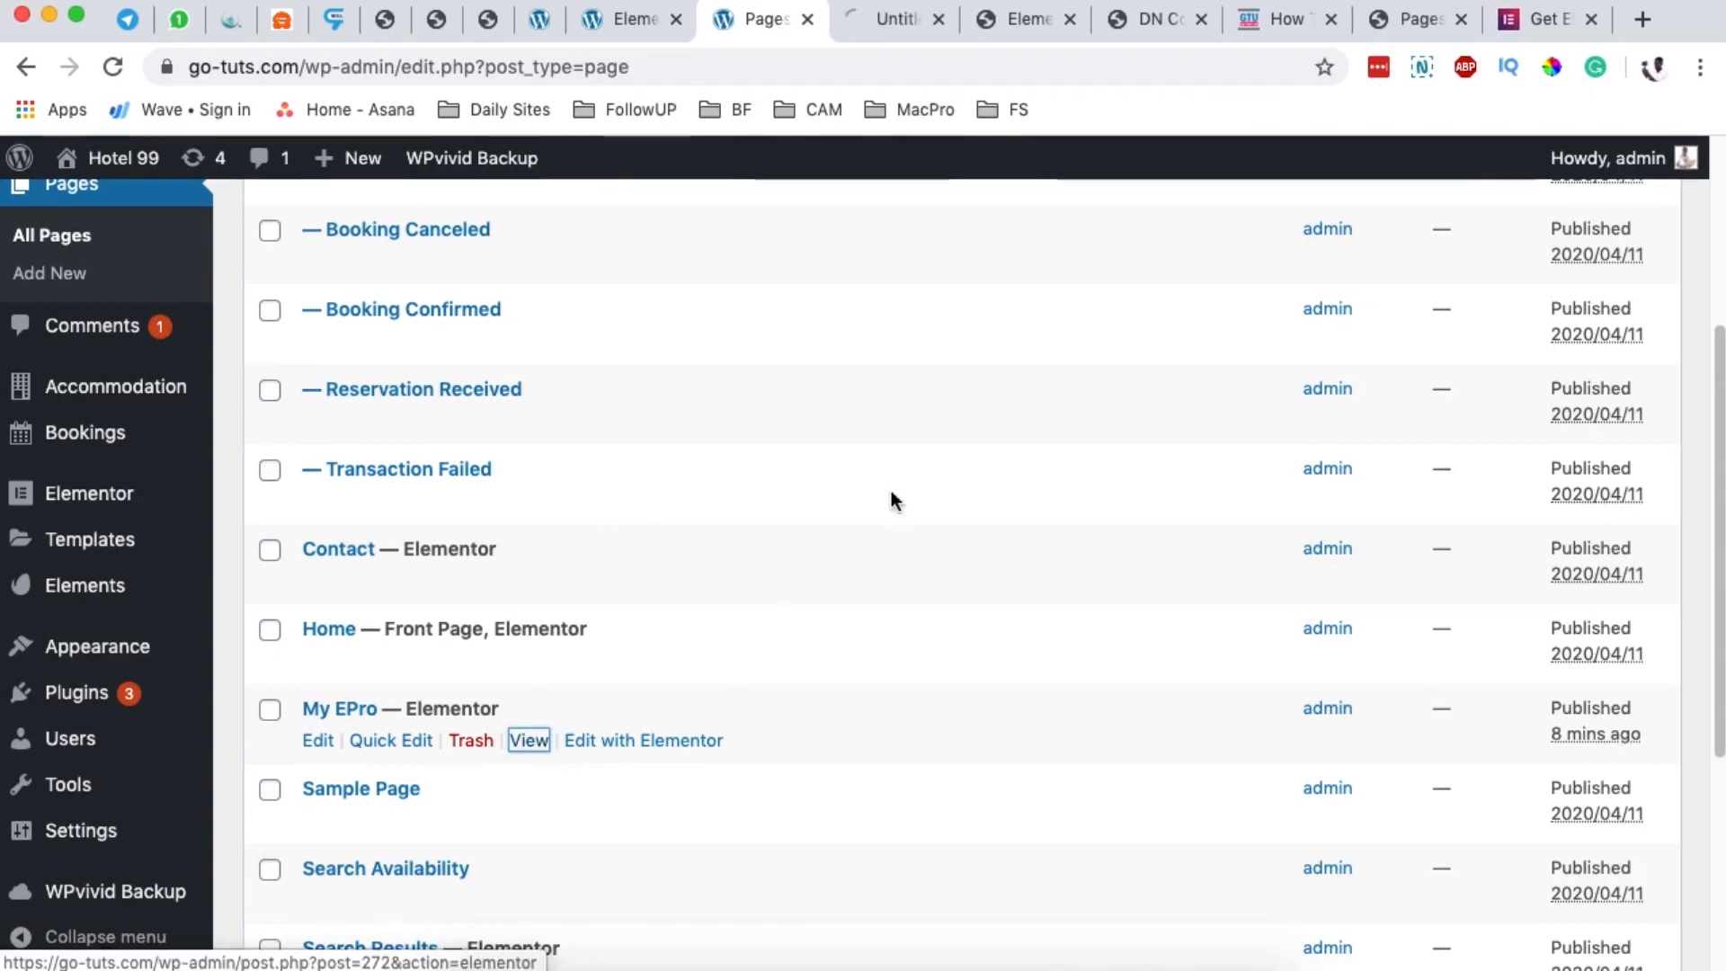
pyautogui.click(893, 22)
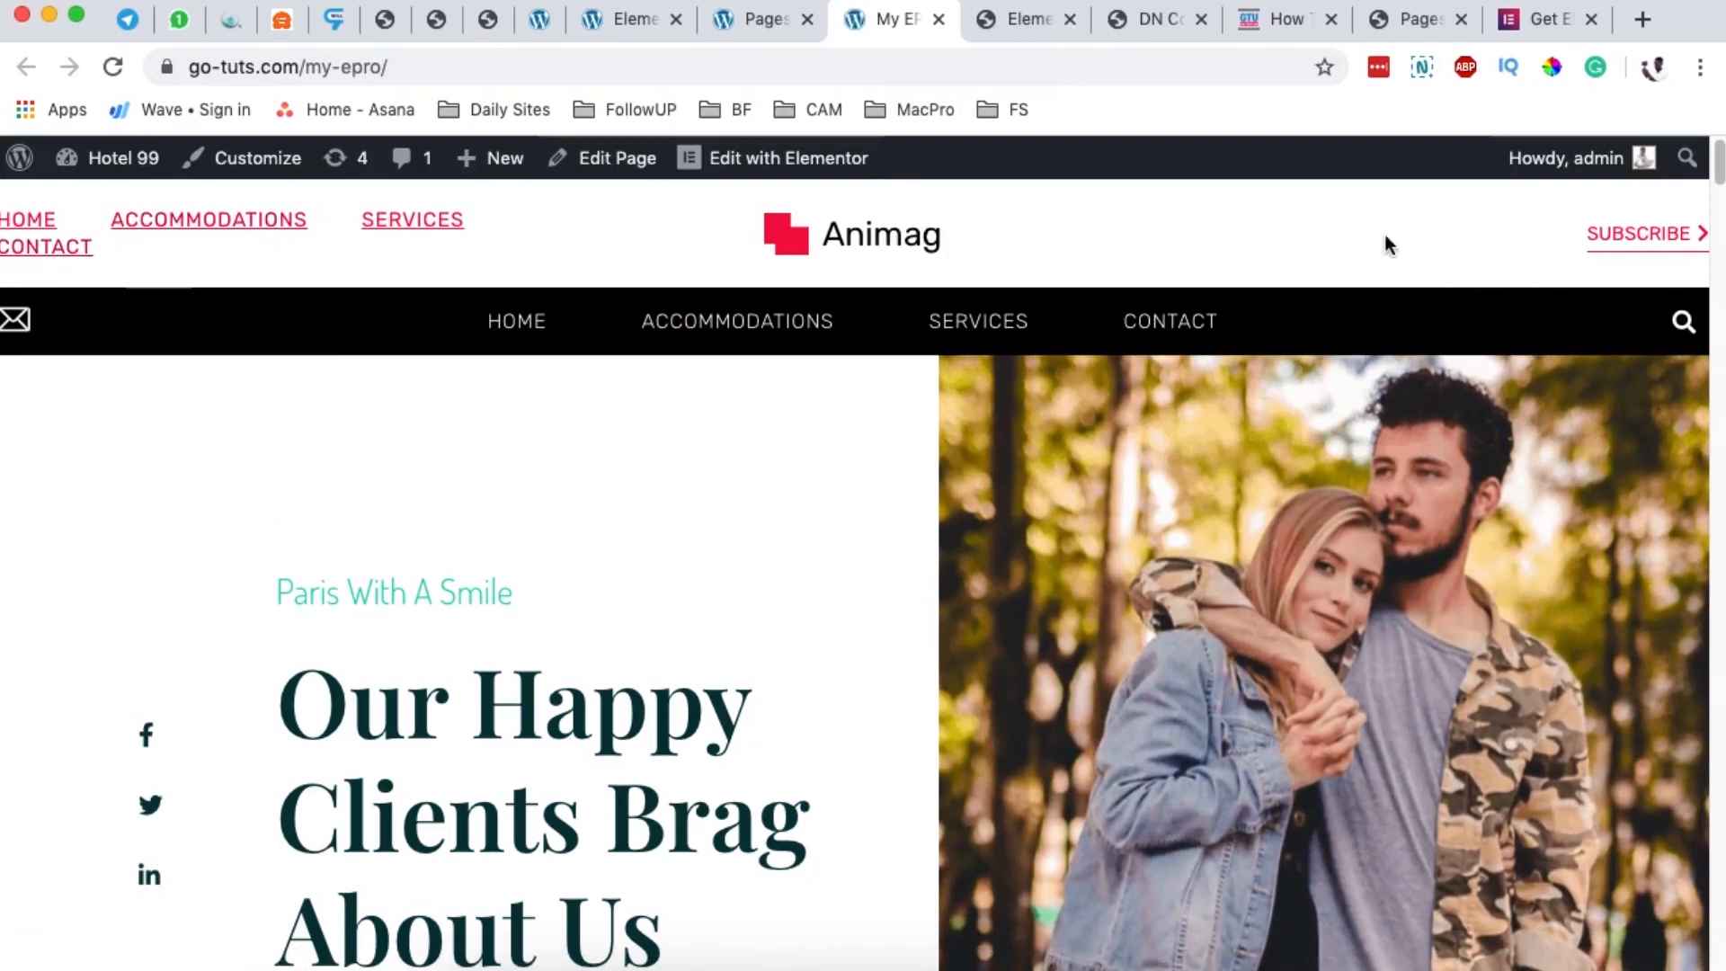
pyautogui.scroll(-10, 725, 503)
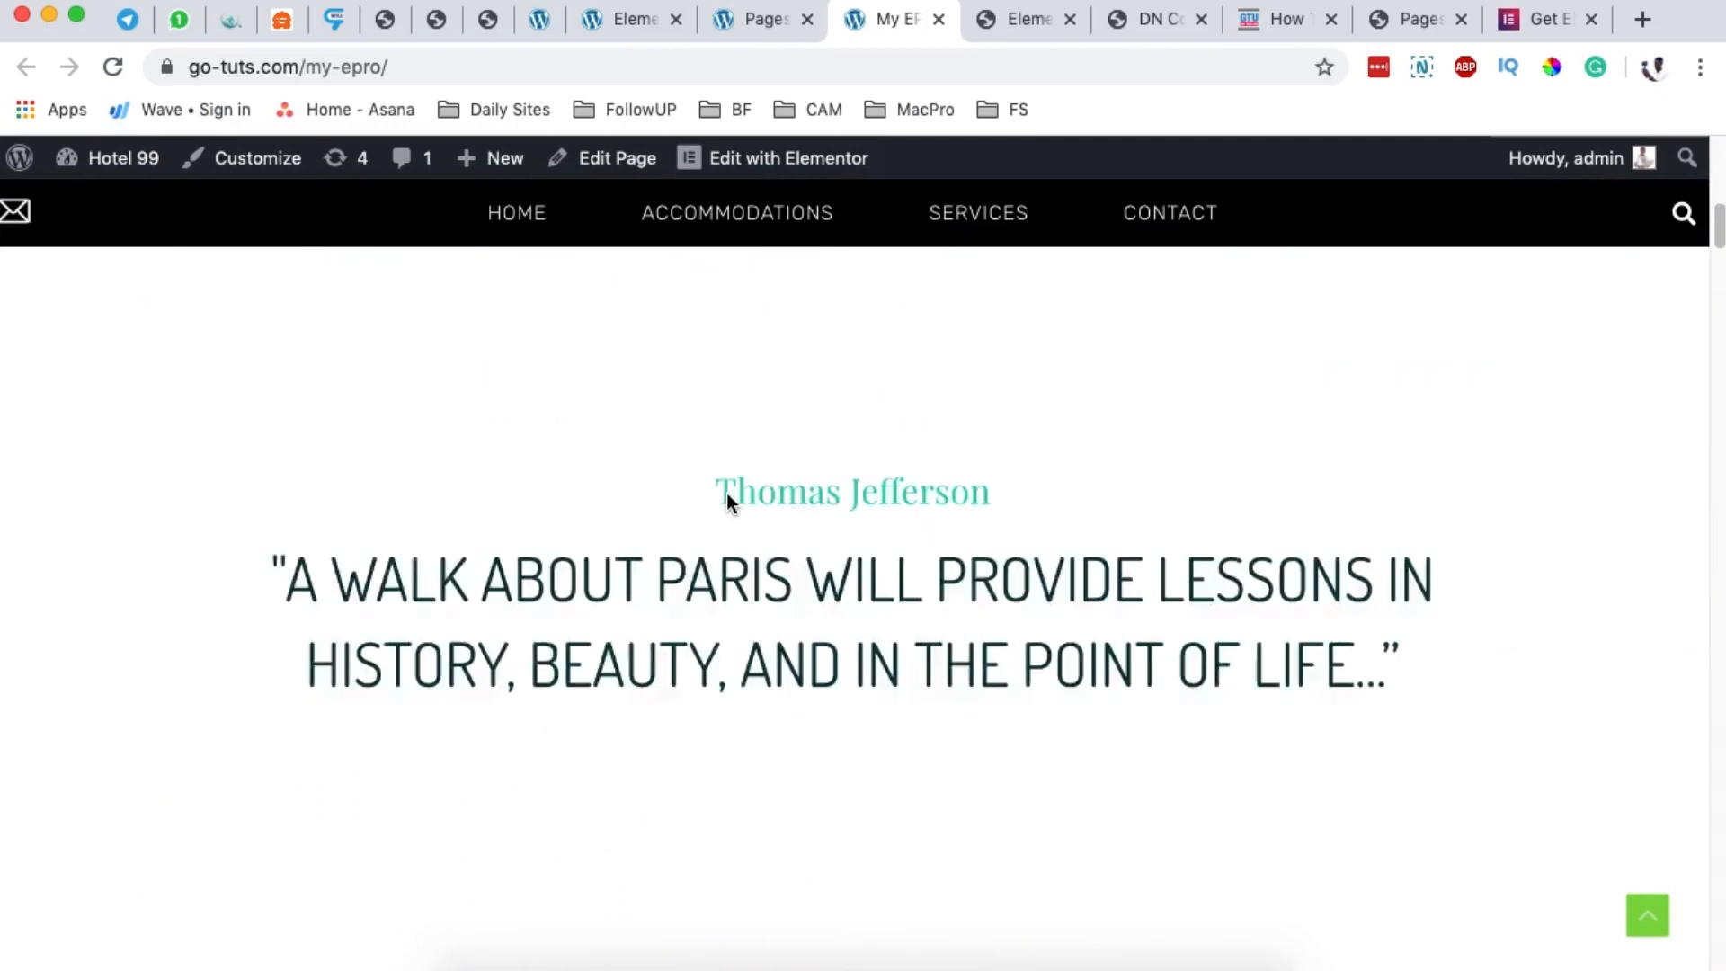
pyautogui.scroll(10, 728, 487)
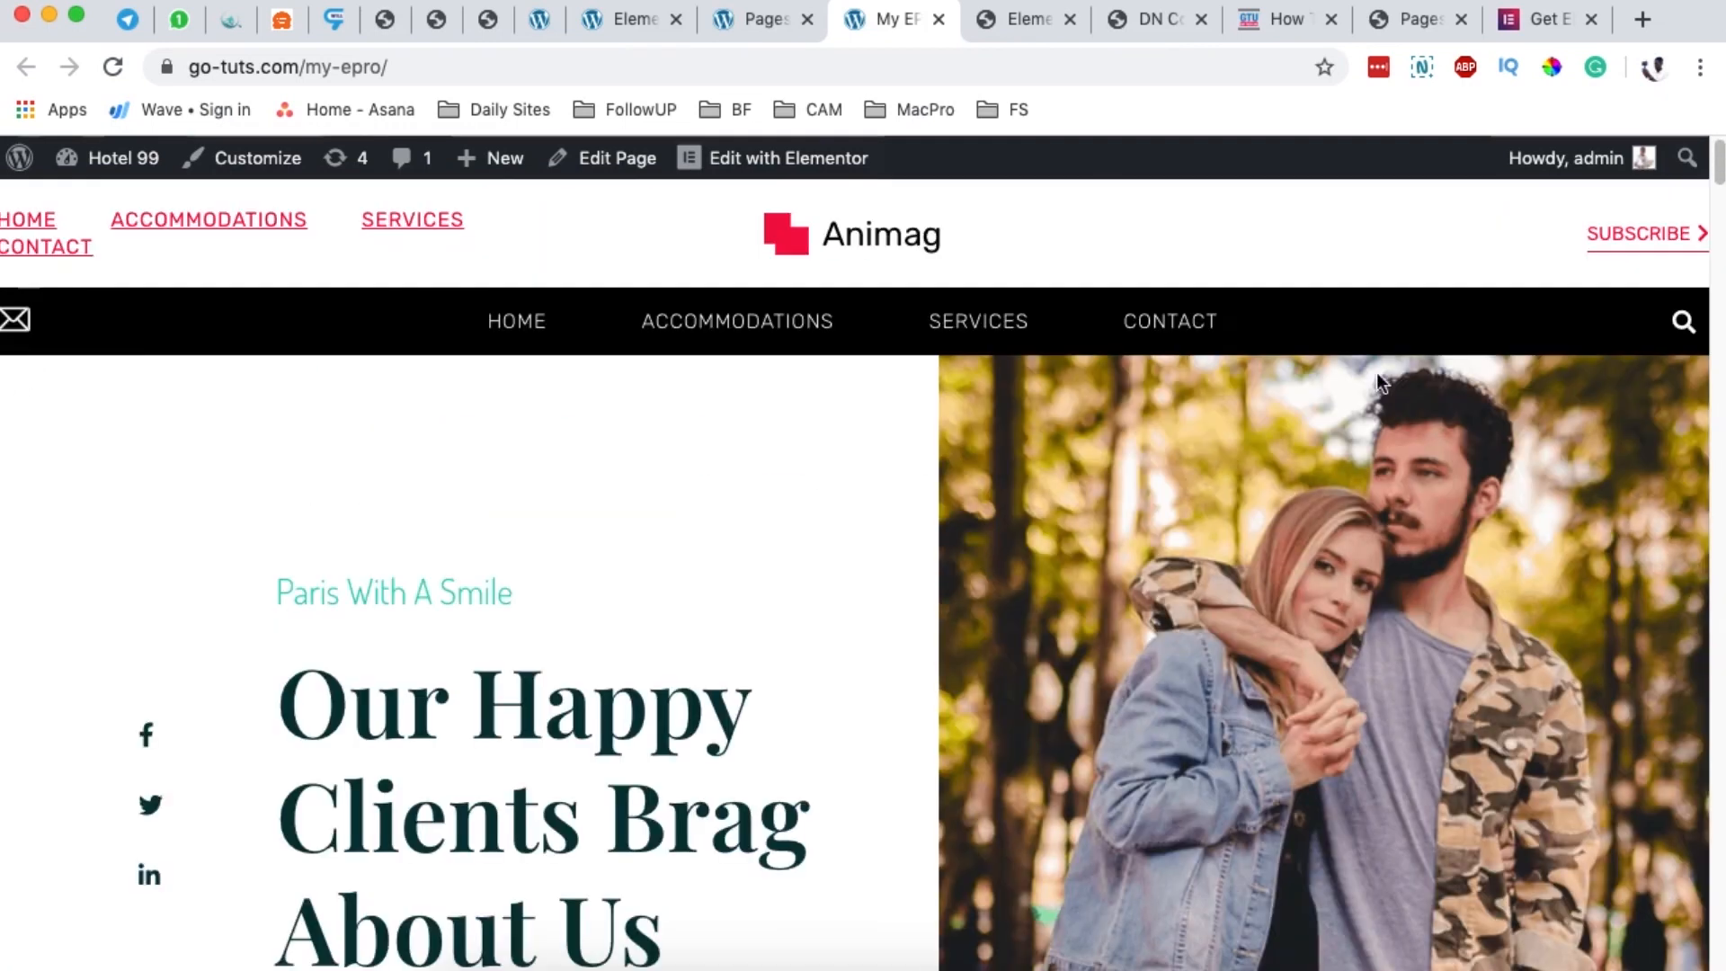
# Delete the red navigation menu and the Subscribe button beside the Animag logo, and update the header template.
pyautogui.click(632, 20)
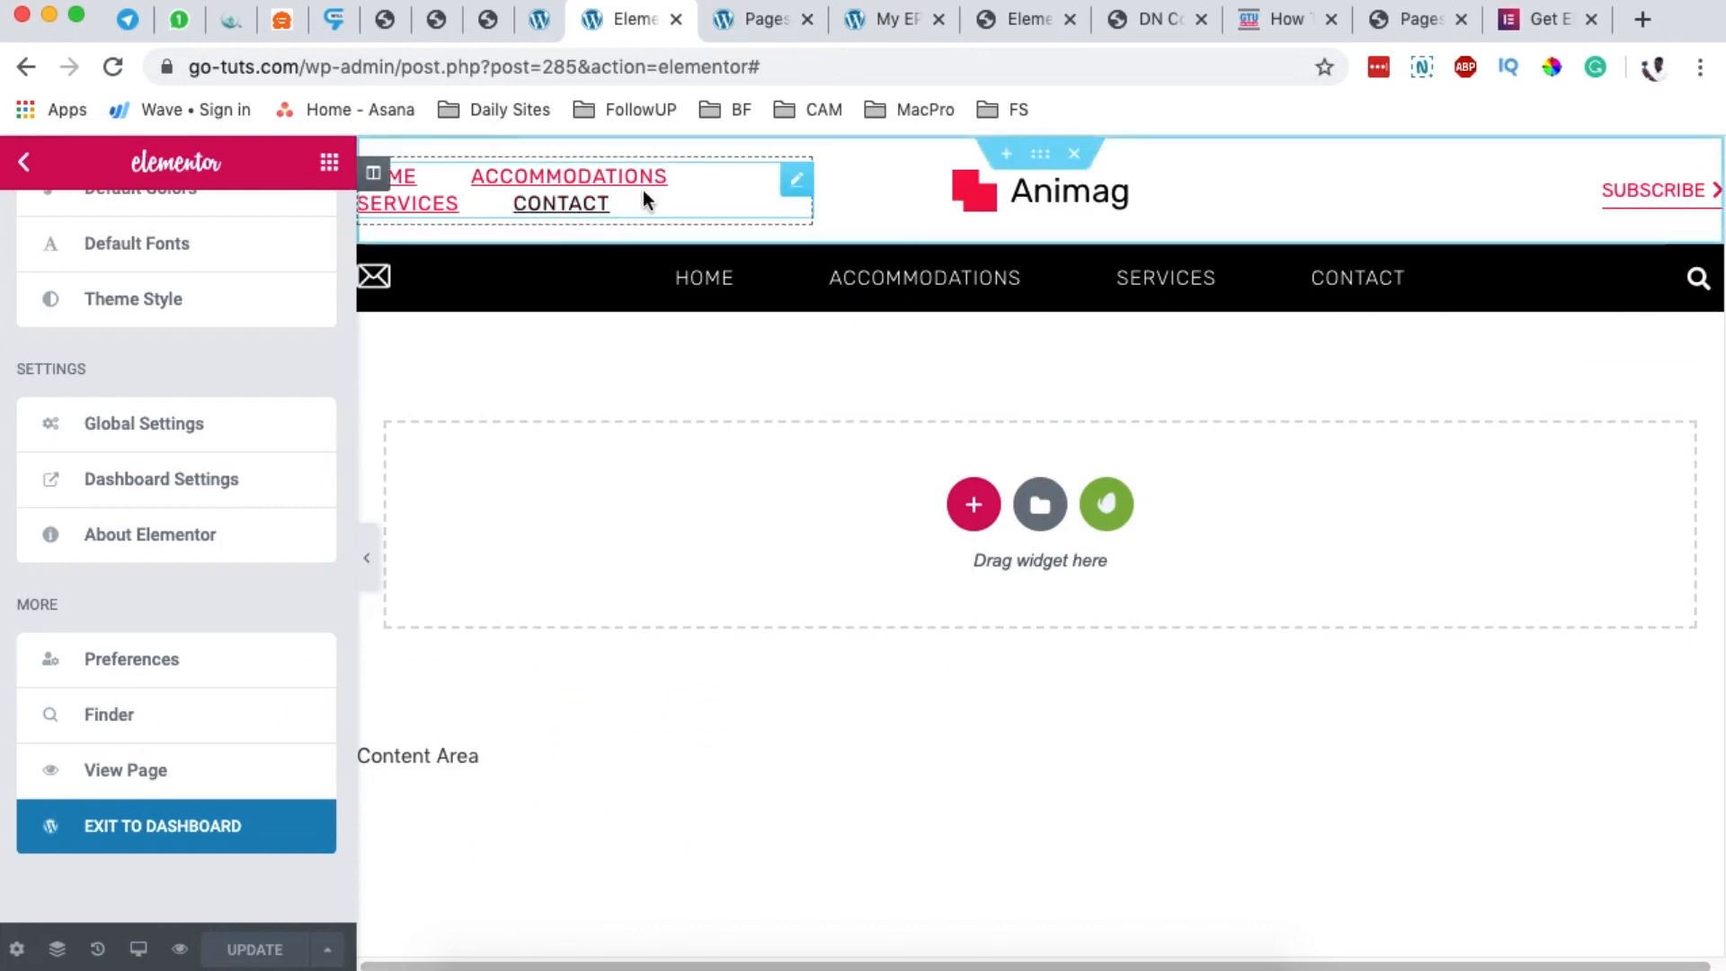
pyautogui.click(796, 182)
pyautogui.click(871, 566)
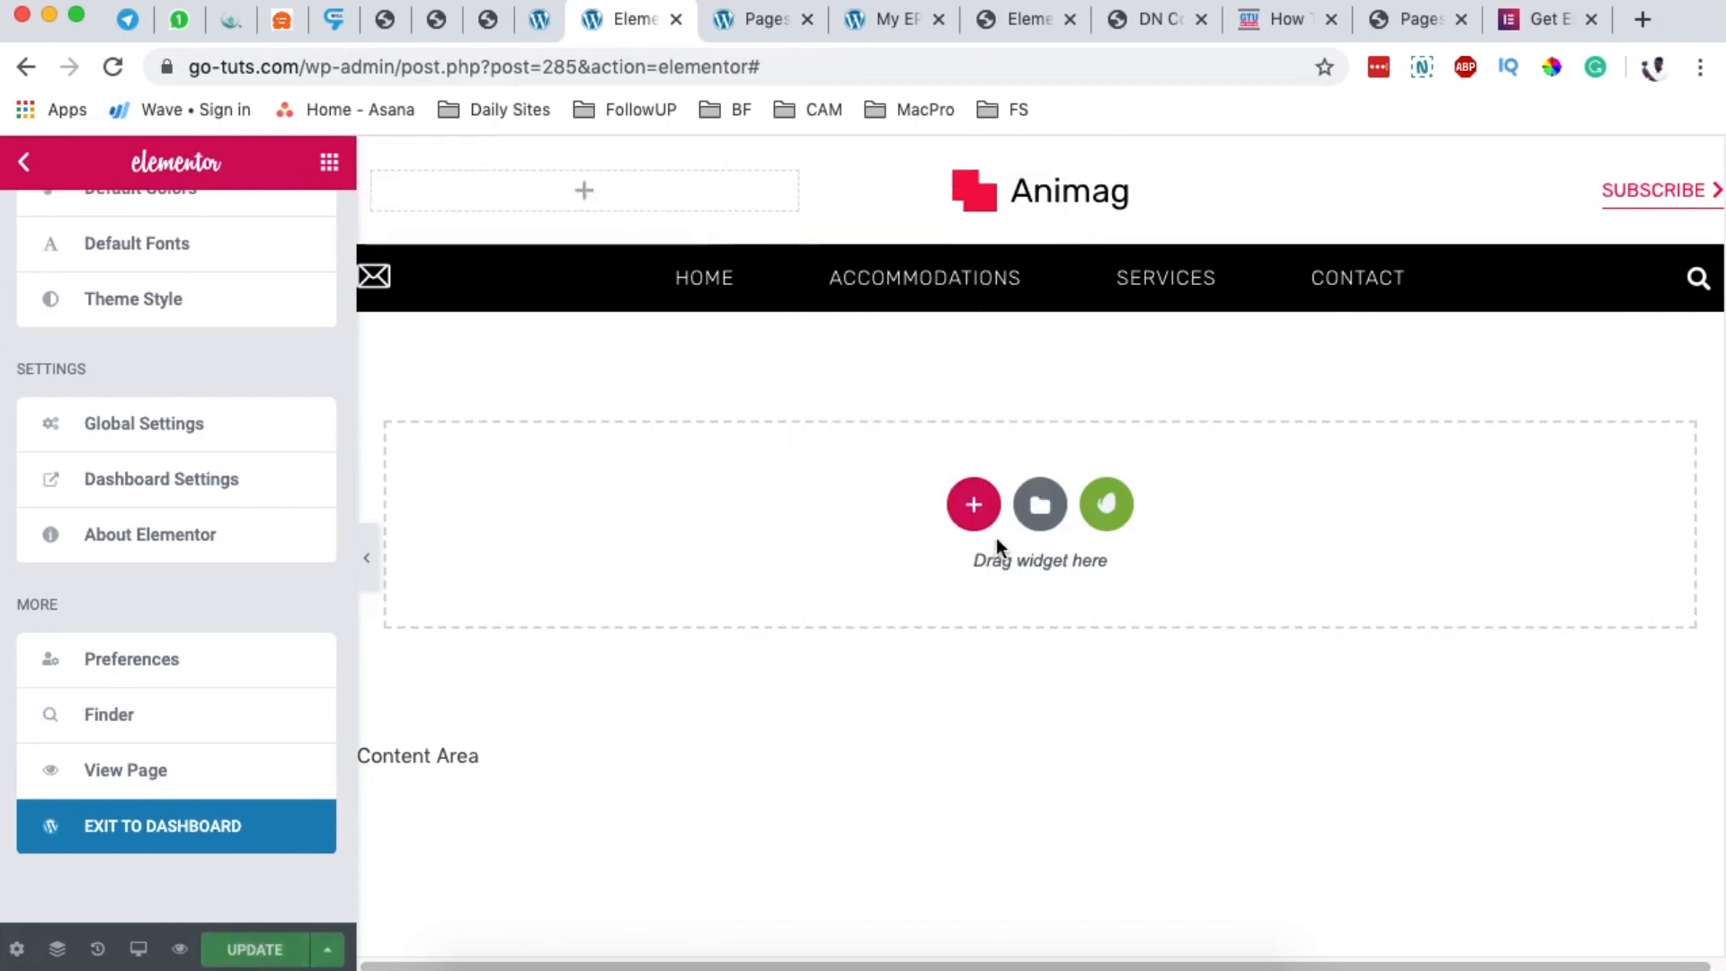
pyautogui.rightClick(1654, 191)
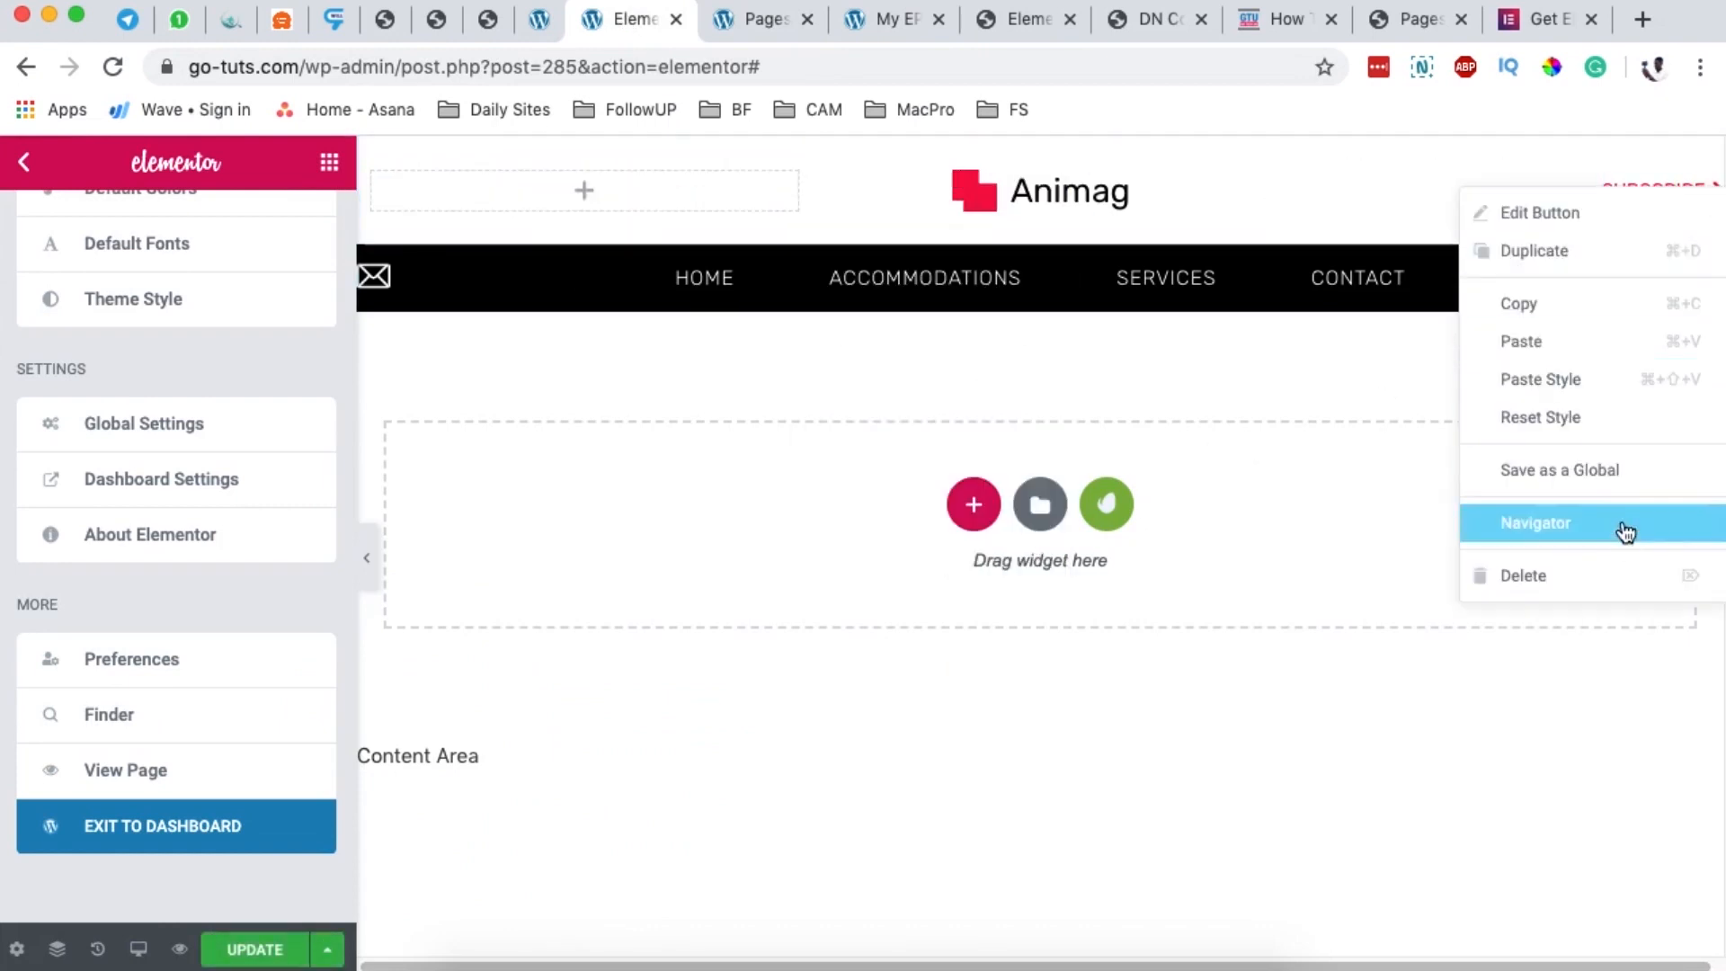
pyautogui.click(1596, 572)
pyautogui.click(265, 950)
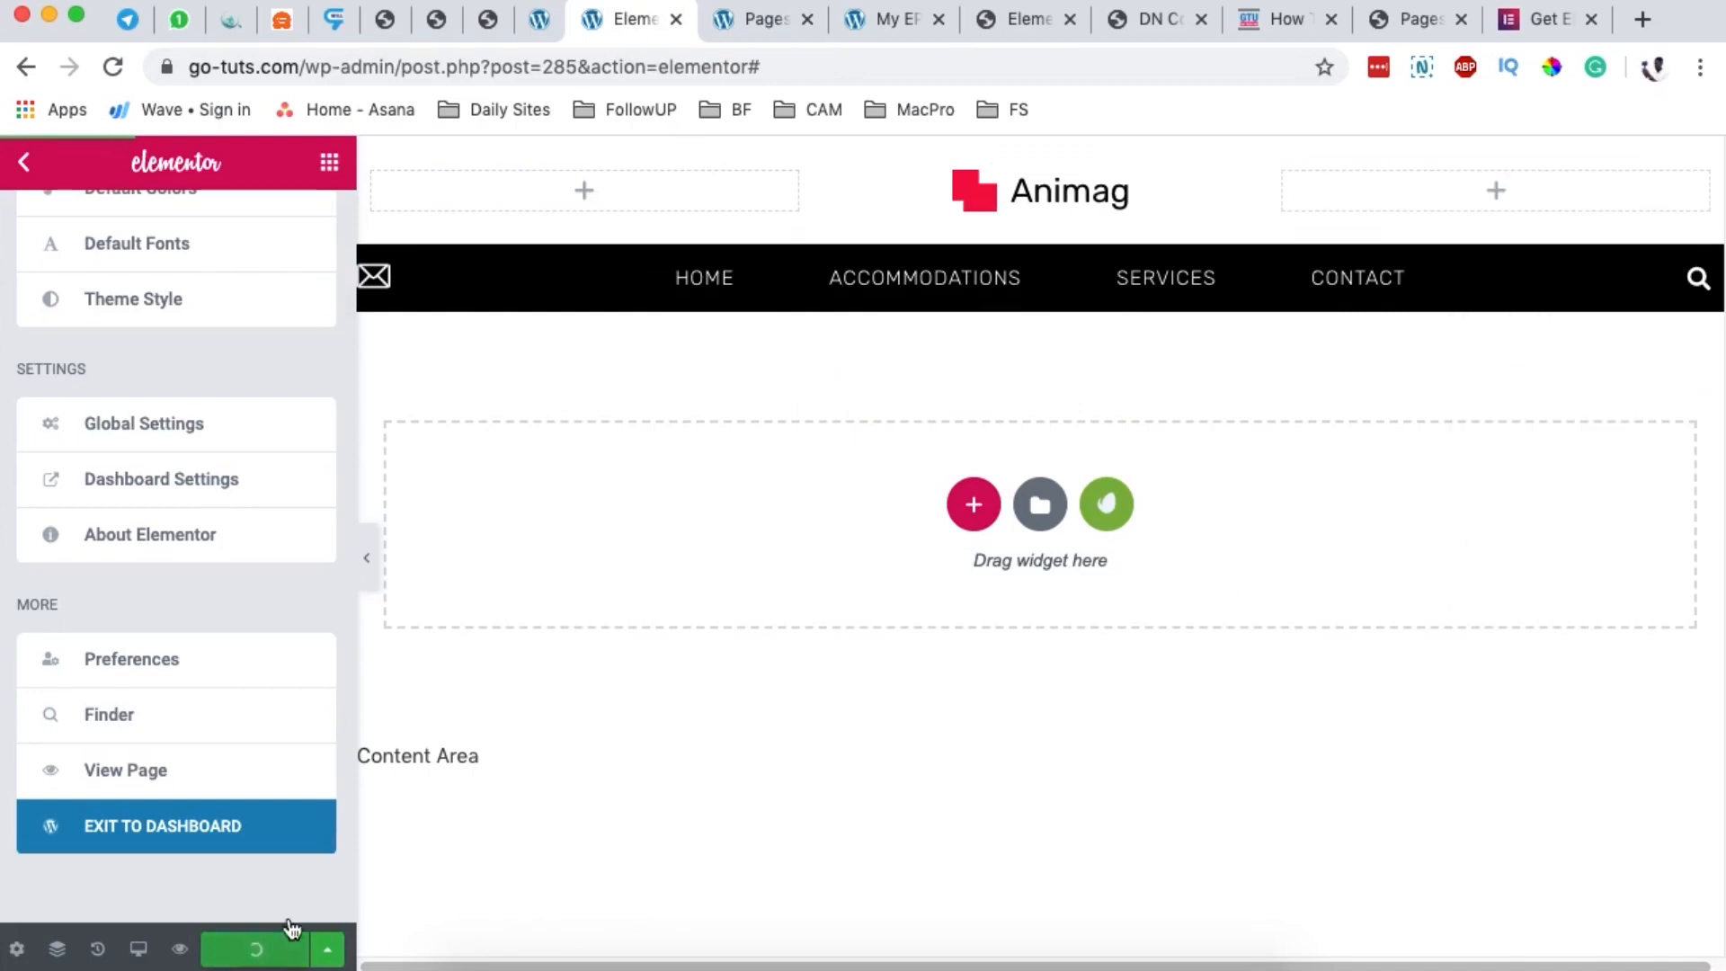
# Reload the live My EPro page to check the updated header.
pyautogui.click(775, 24)
pyautogui.click(897, 27)
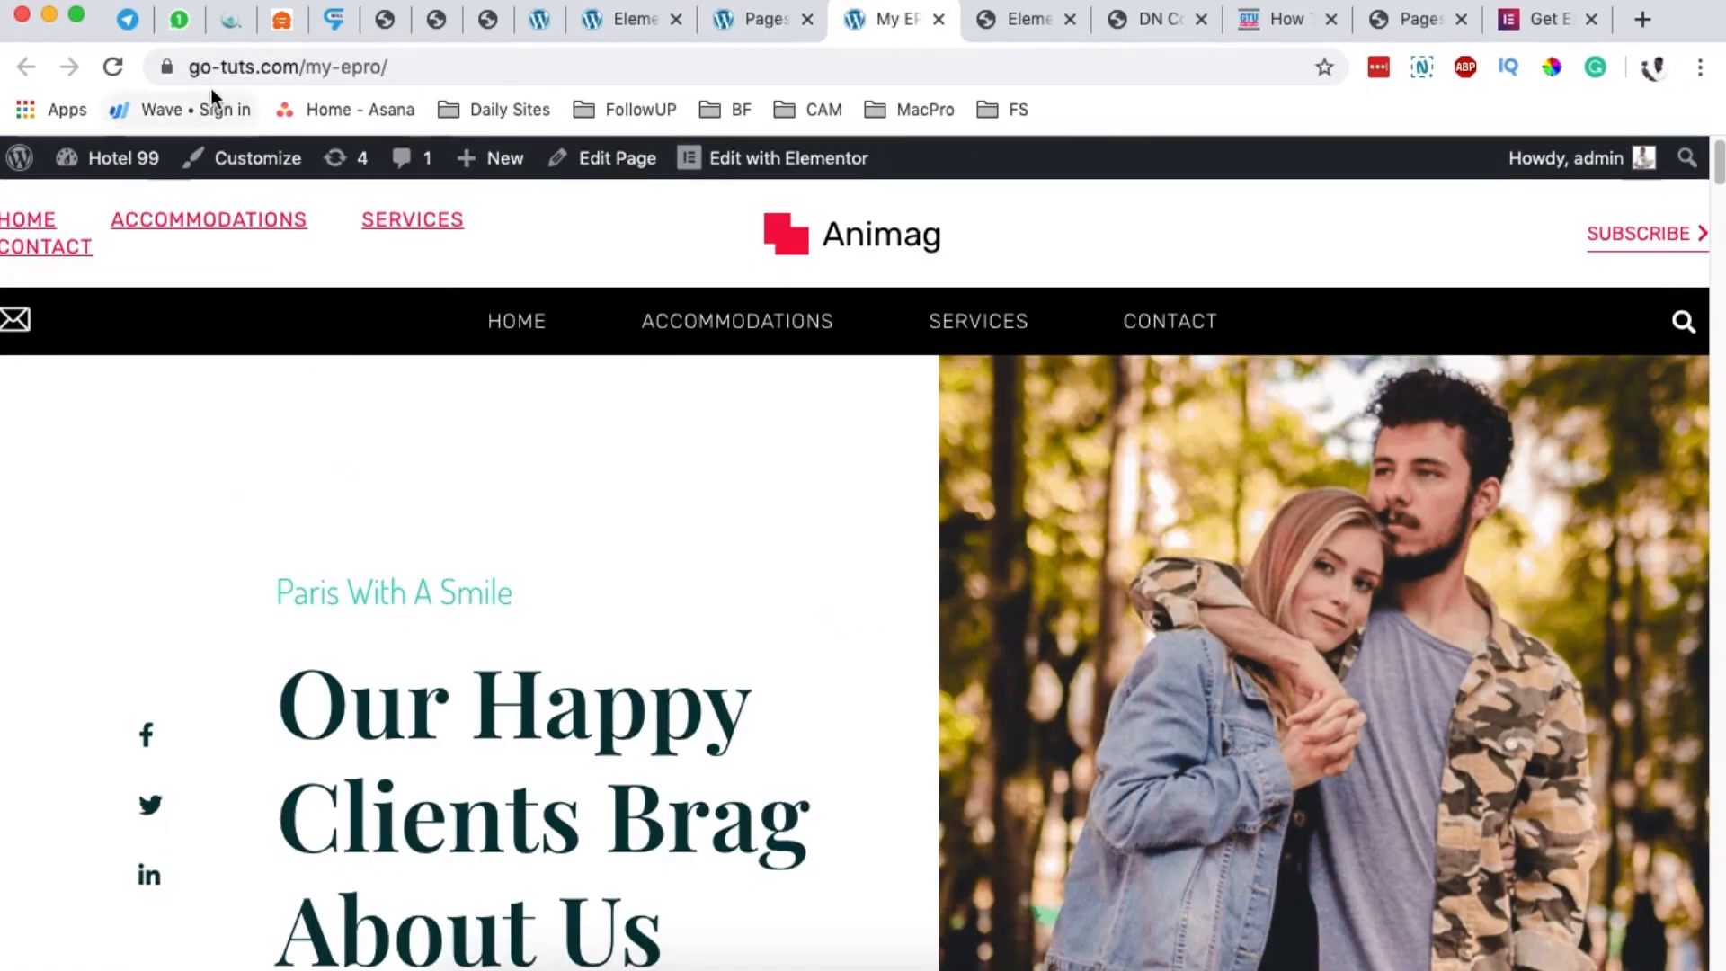
pyautogui.click(112, 67)
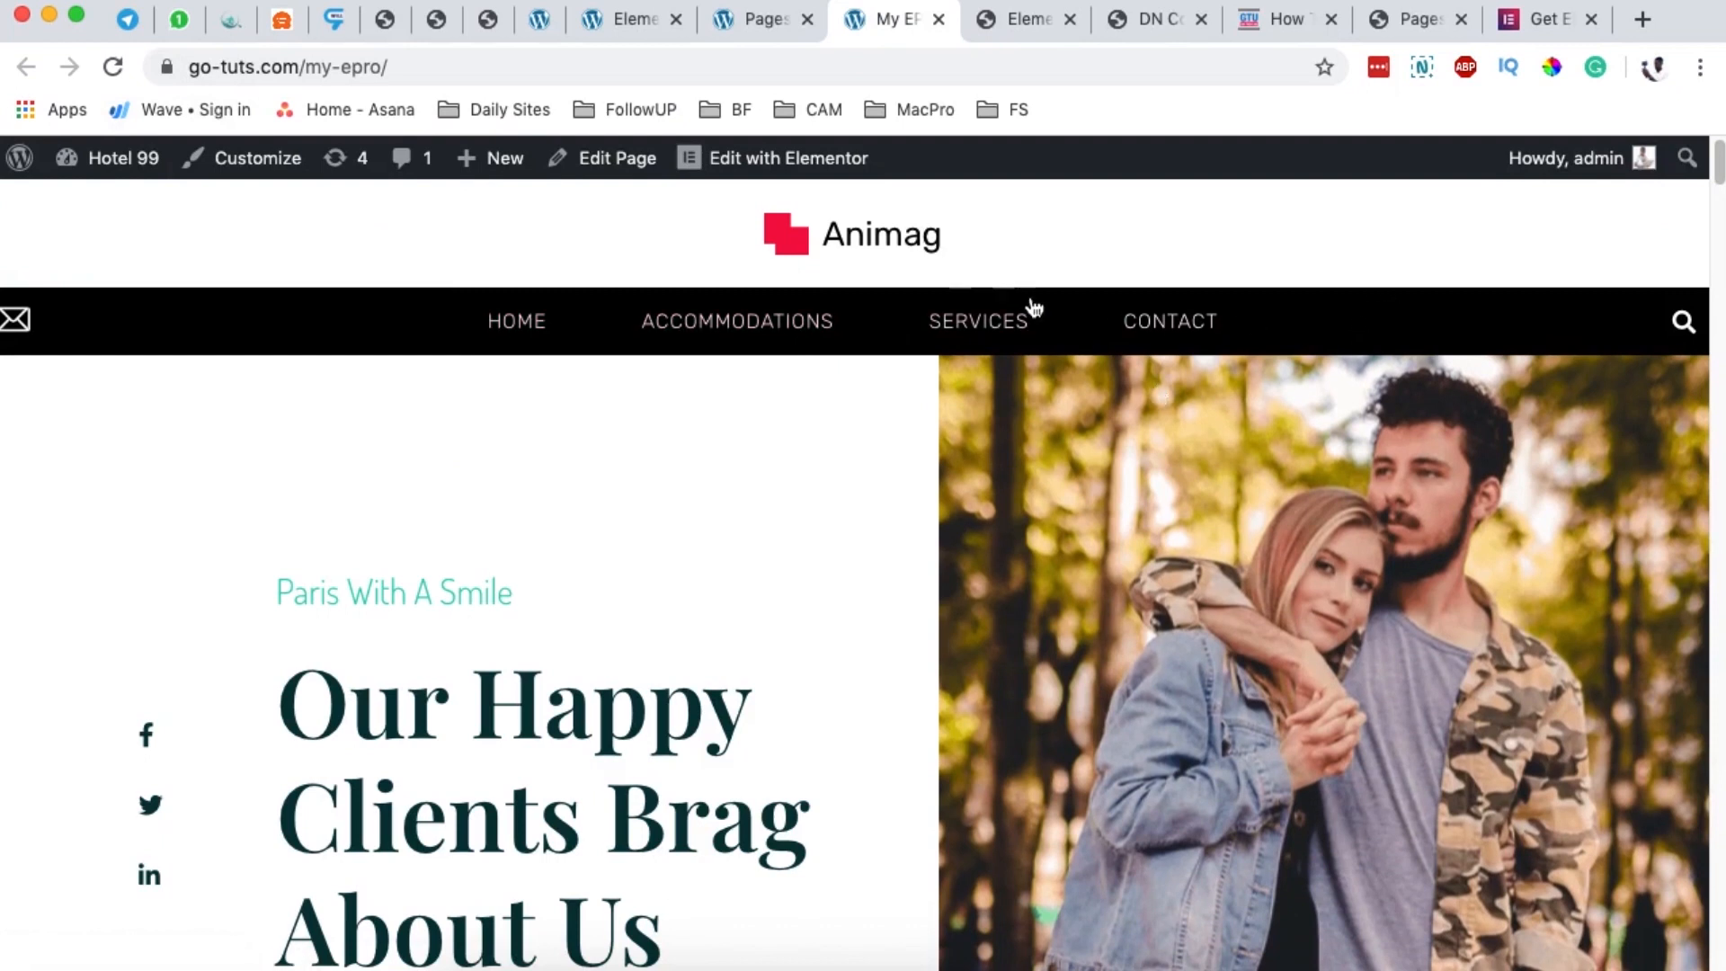
# Open the black bar's Nav Menu settings in the header template and view the menus offered for it.
pyautogui.click(539, 23)
pyautogui.click(620, 19)
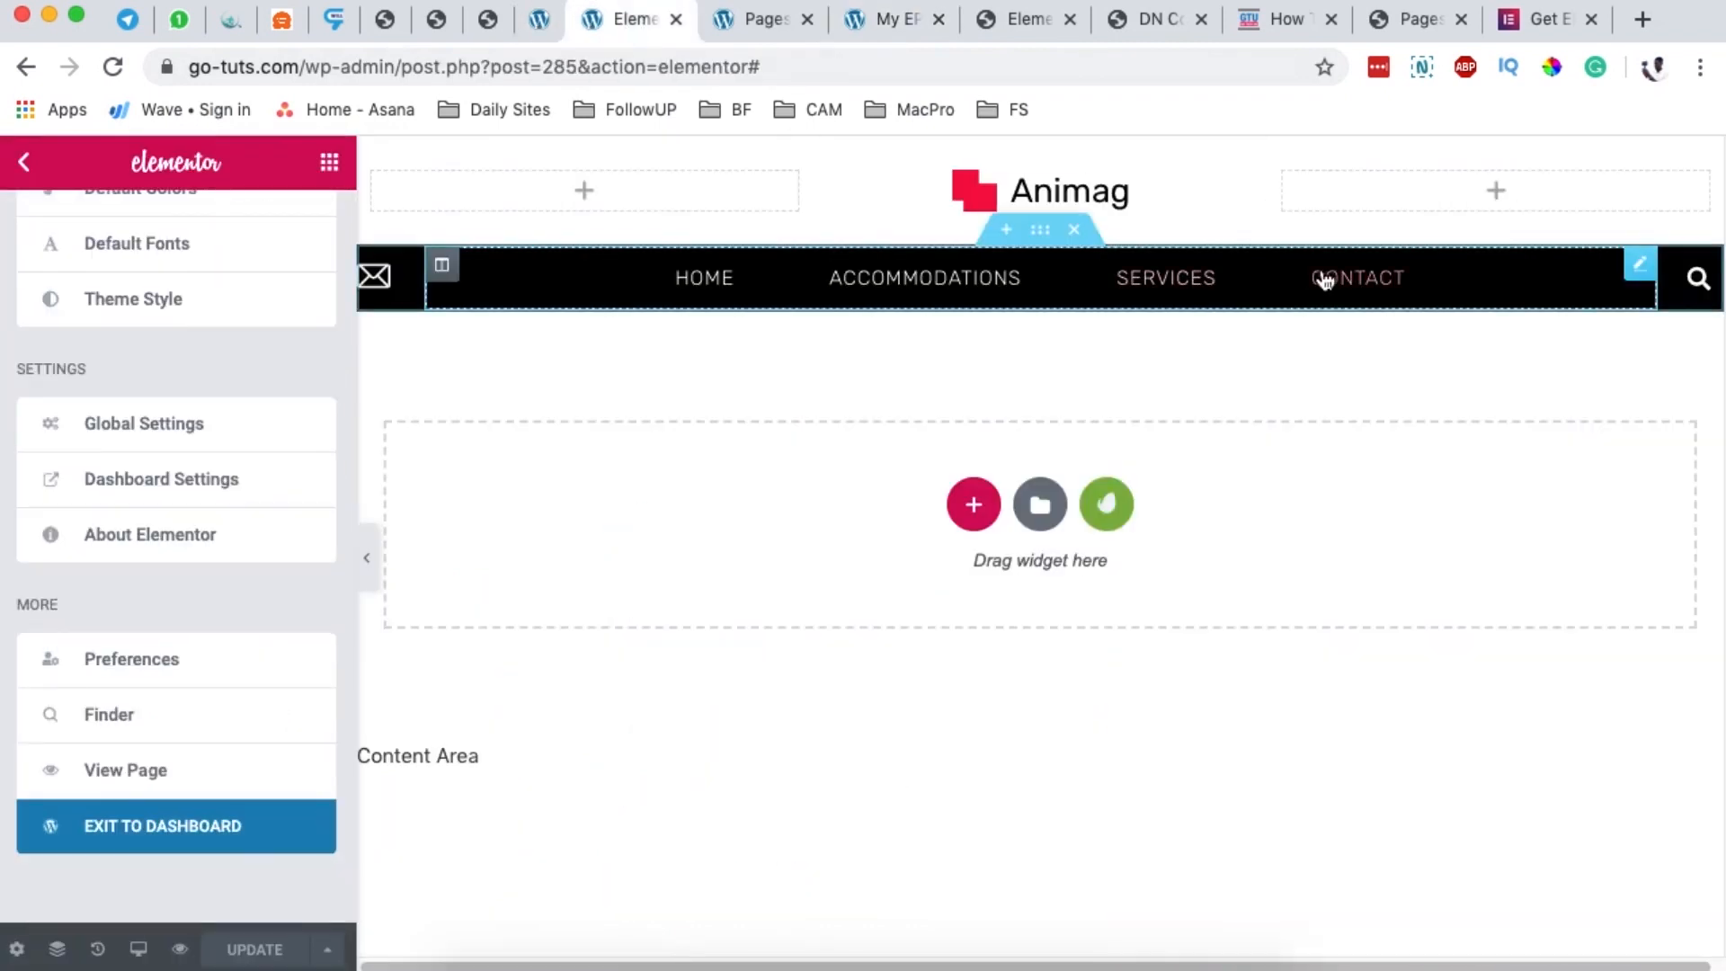
pyautogui.click(1638, 270)
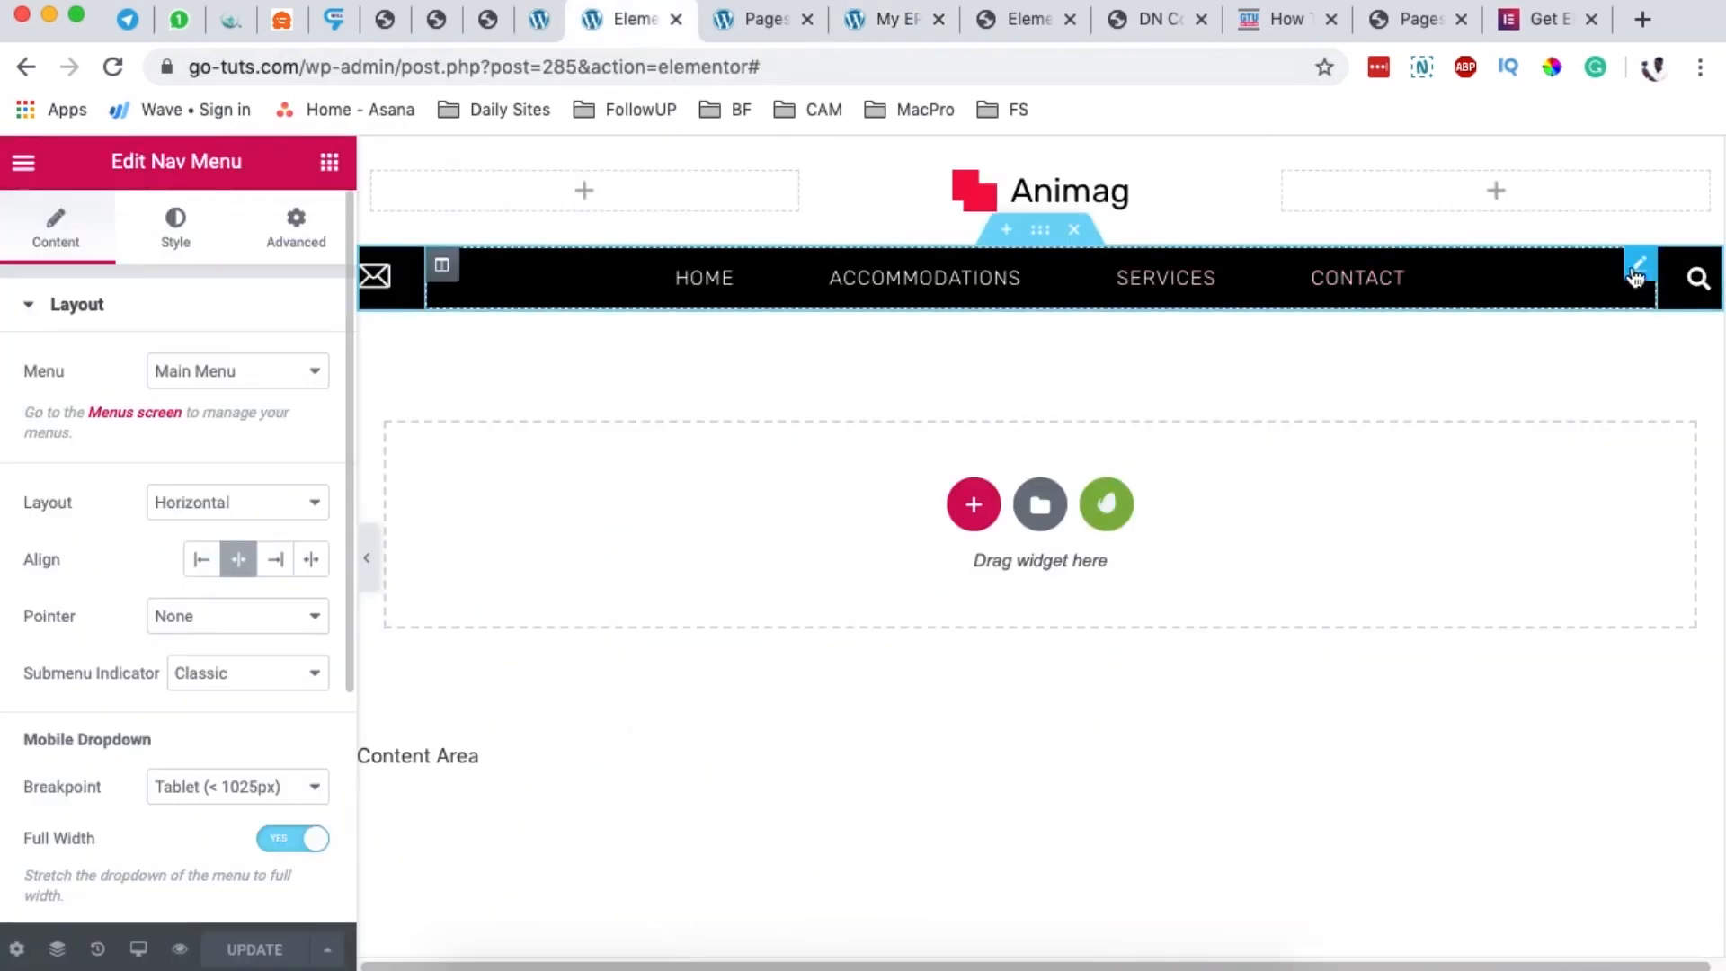
pyautogui.click(290, 372)
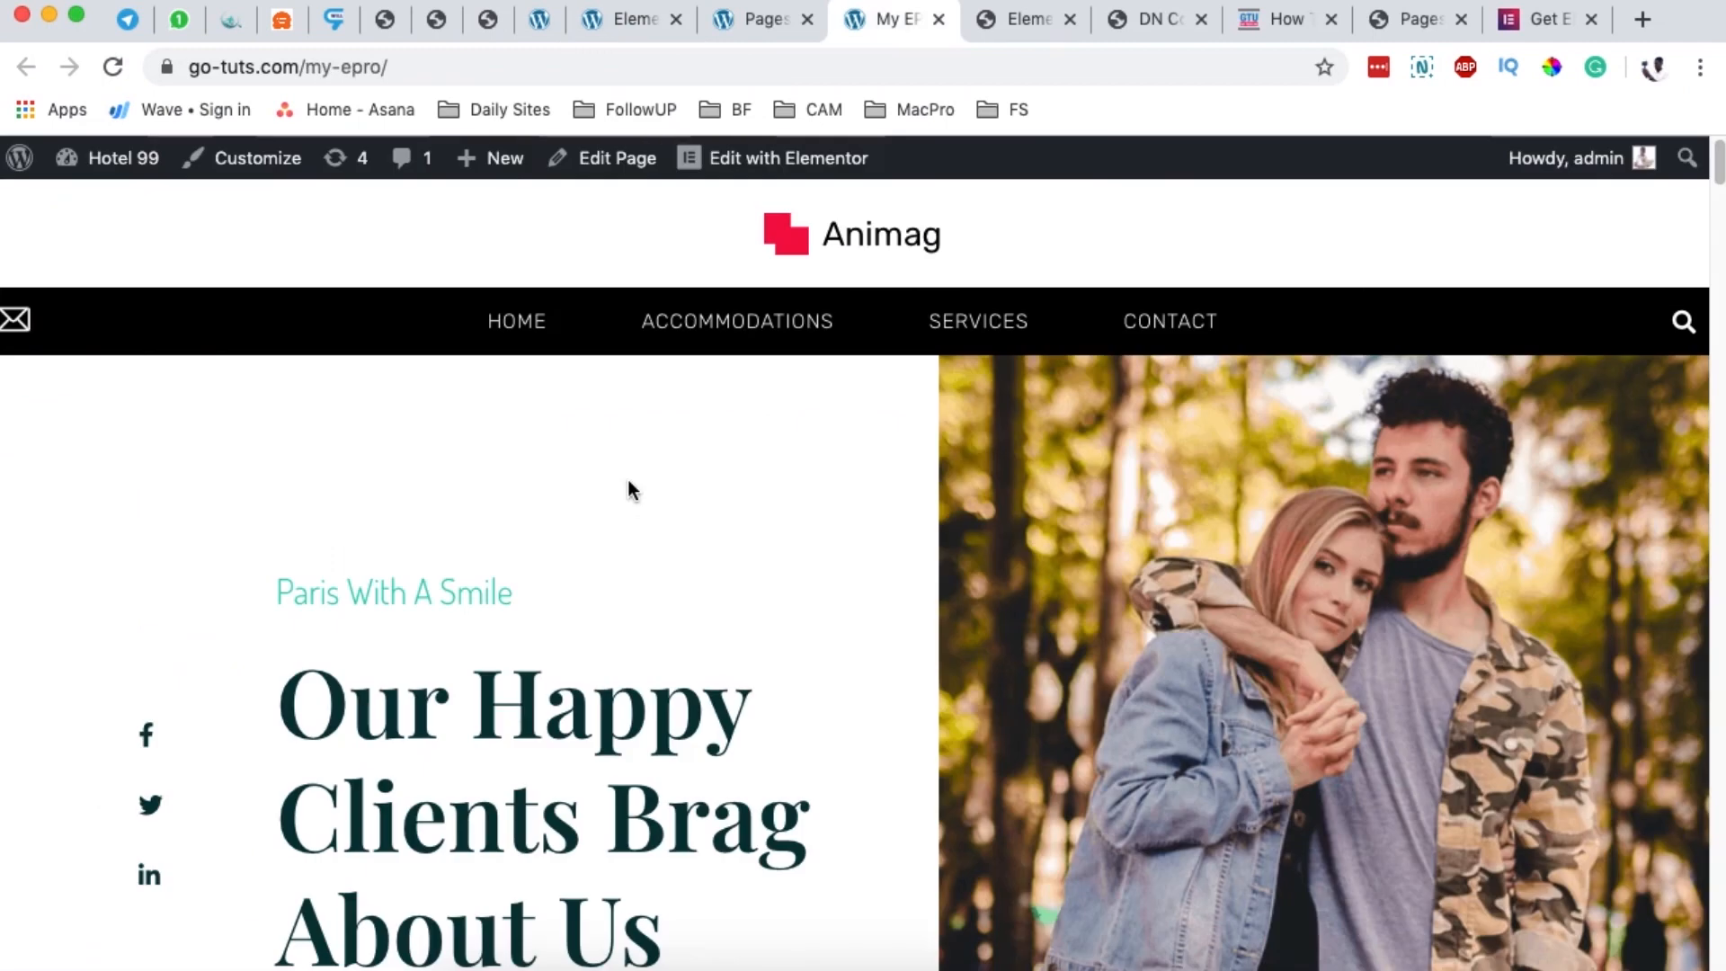
# Open the site's Contact page separately and compare its header with the one on My EPro.
pyautogui.keyDown('super'); pyautogui.click(1173, 331); pyautogui.keyUp('super')
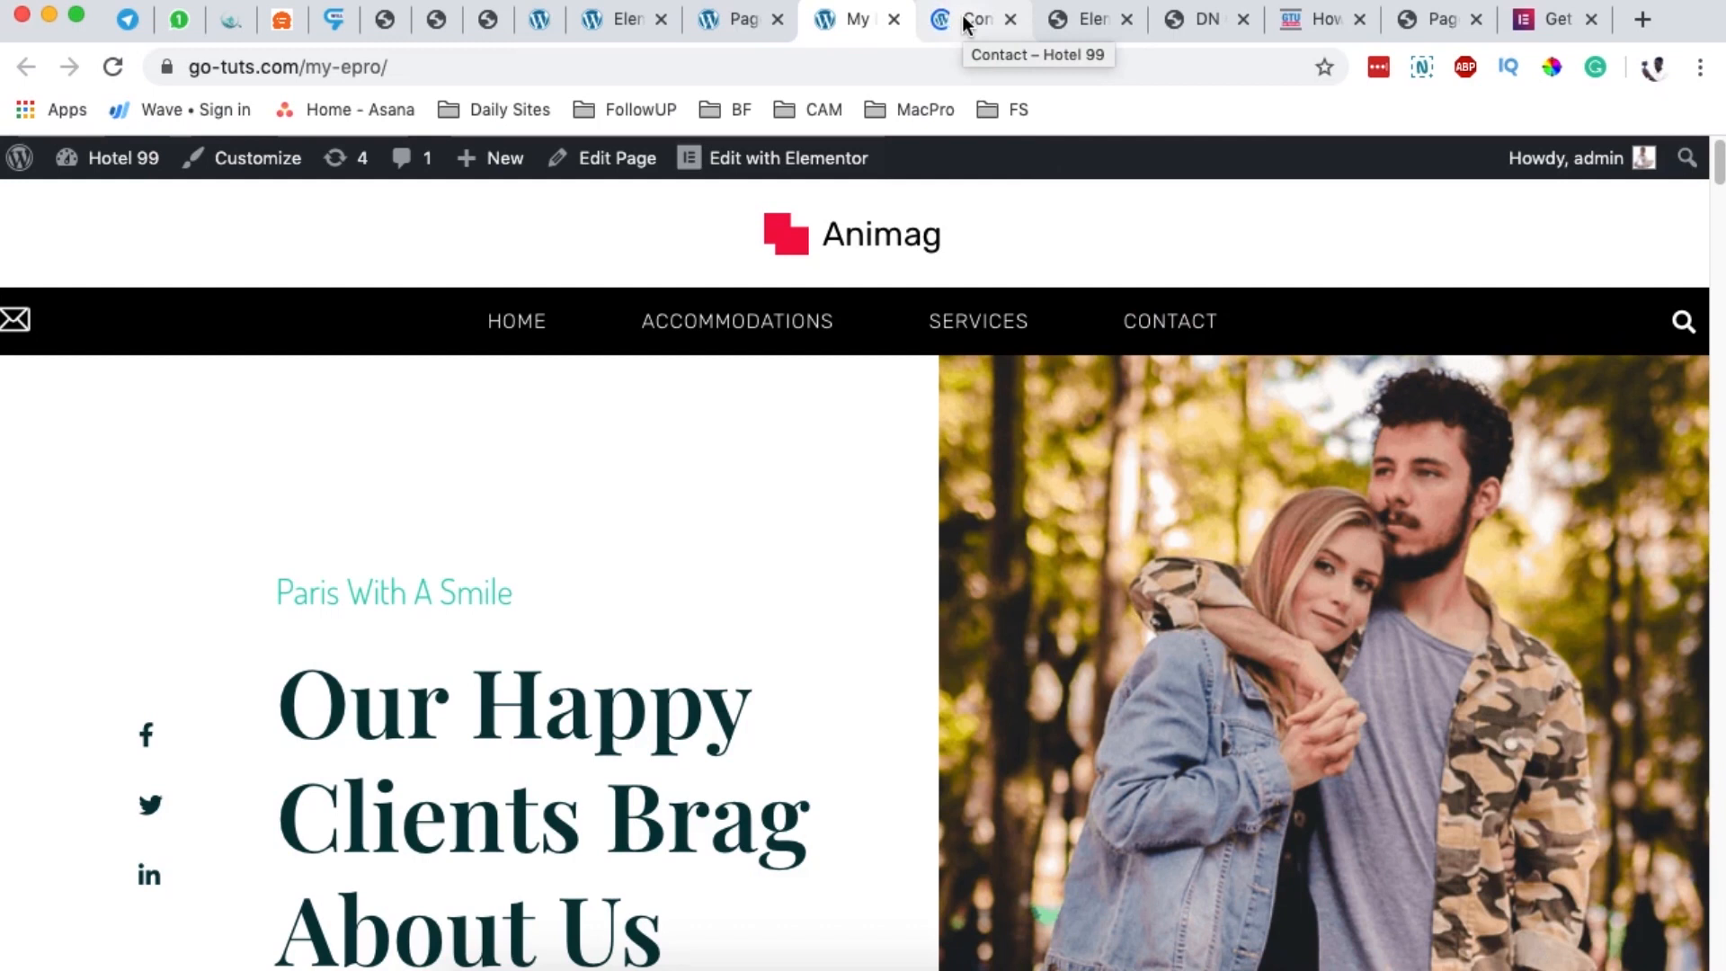
pyautogui.click(964, 20)
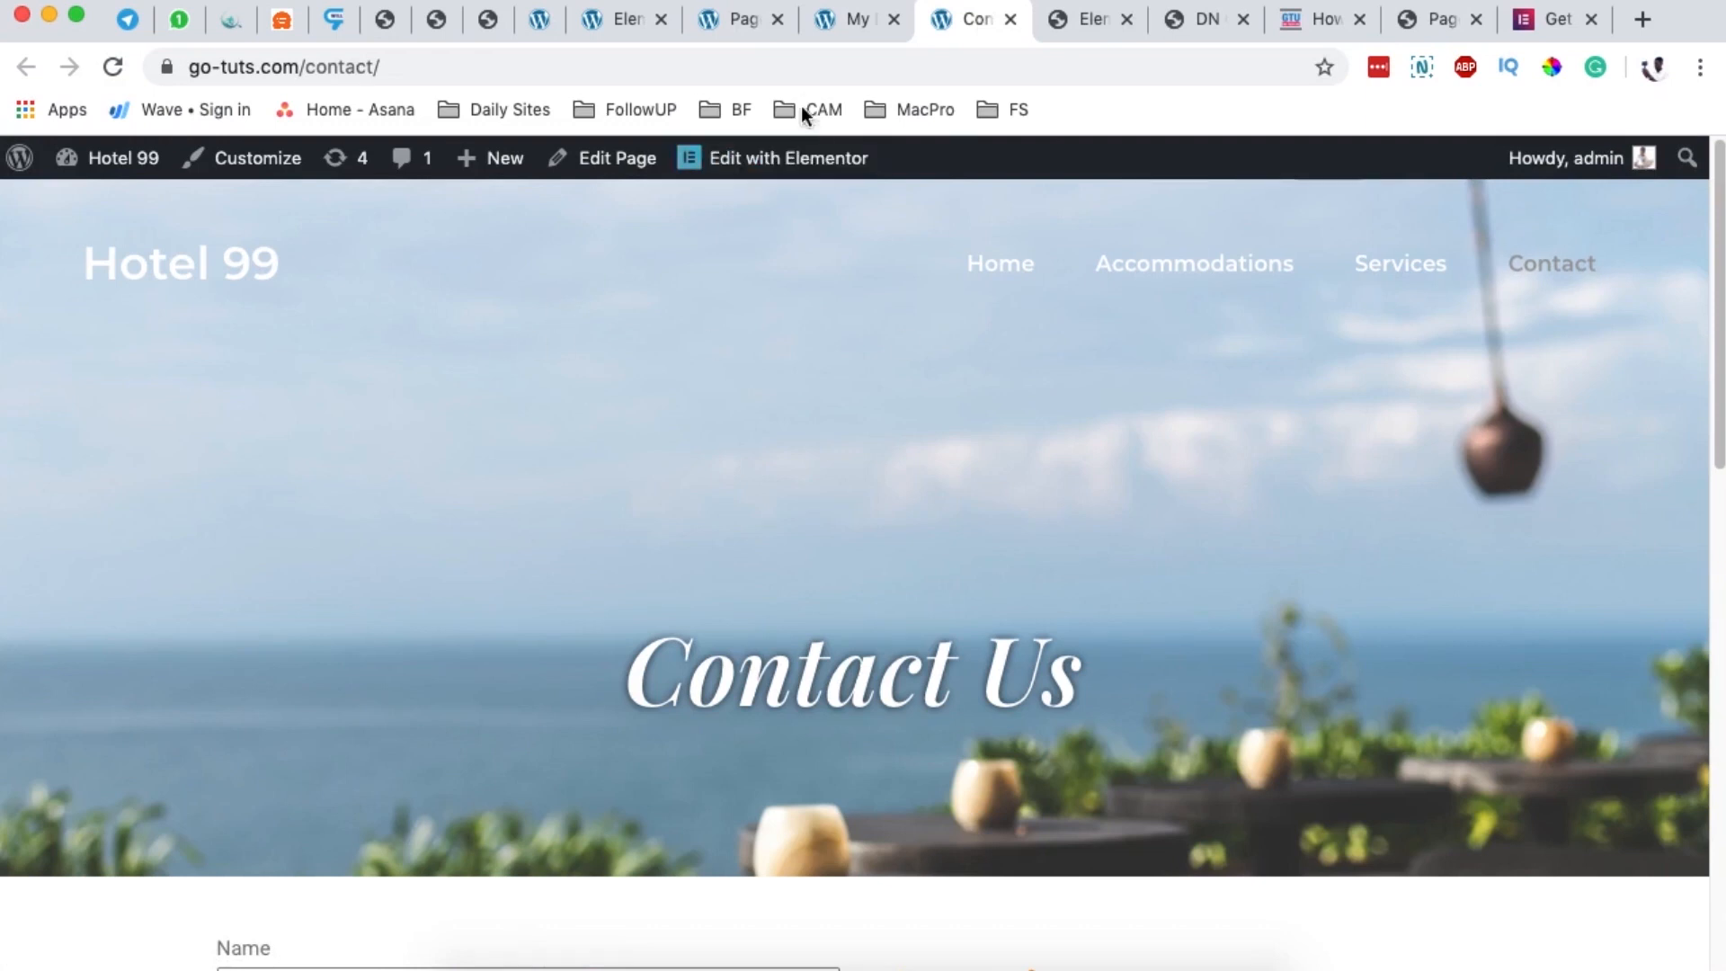
pyautogui.click(834, 30)
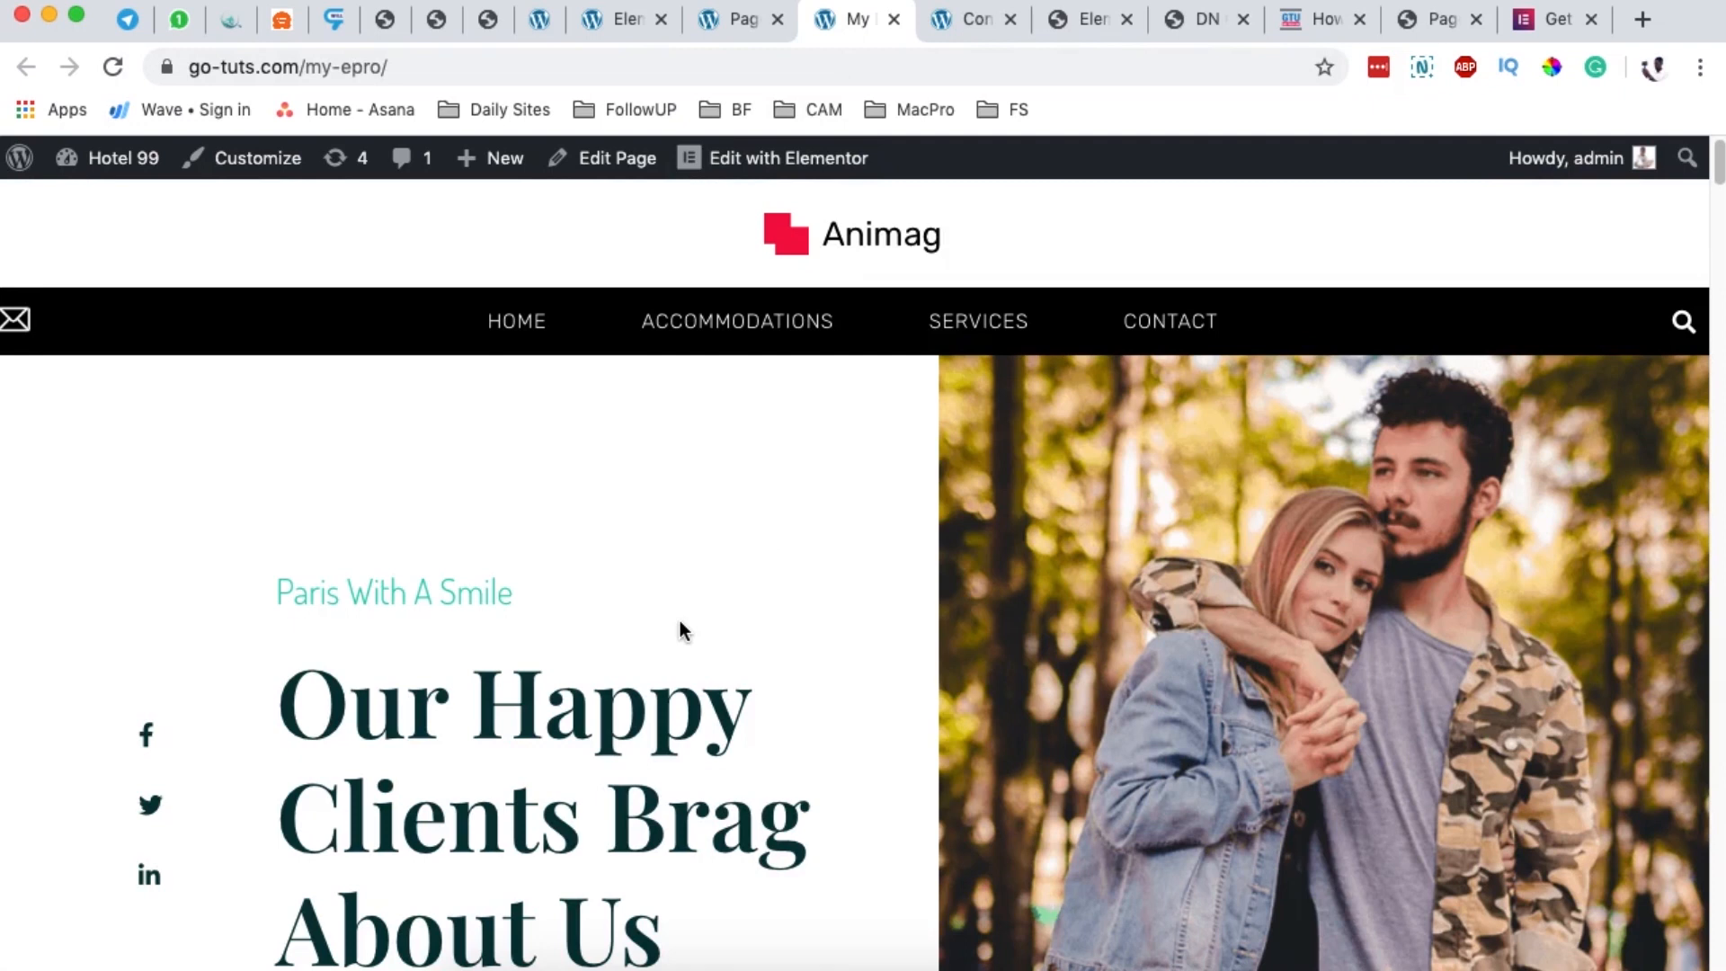
# Exit the header editor to the dashboard and open the Theme Builder template list.
pyautogui.click(618, 22)
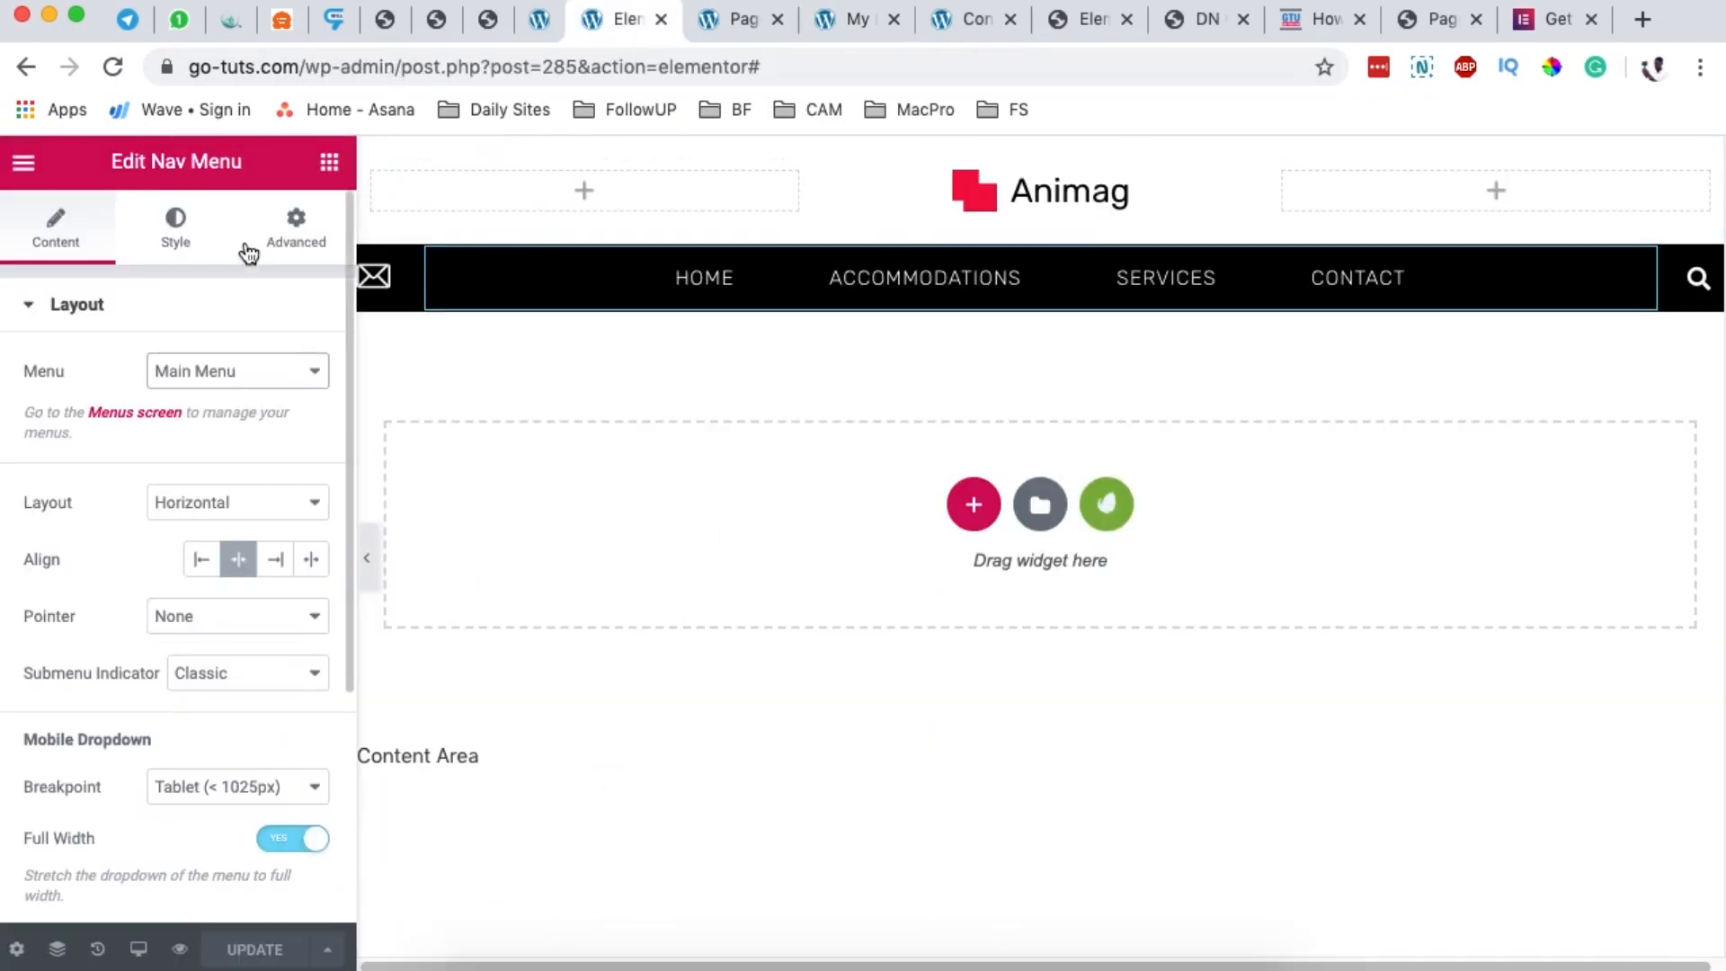
pyautogui.click(27, 169)
pyautogui.scroll(-2, 90, 872)
pyautogui.click(131, 827)
pyautogui.click(59, 761)
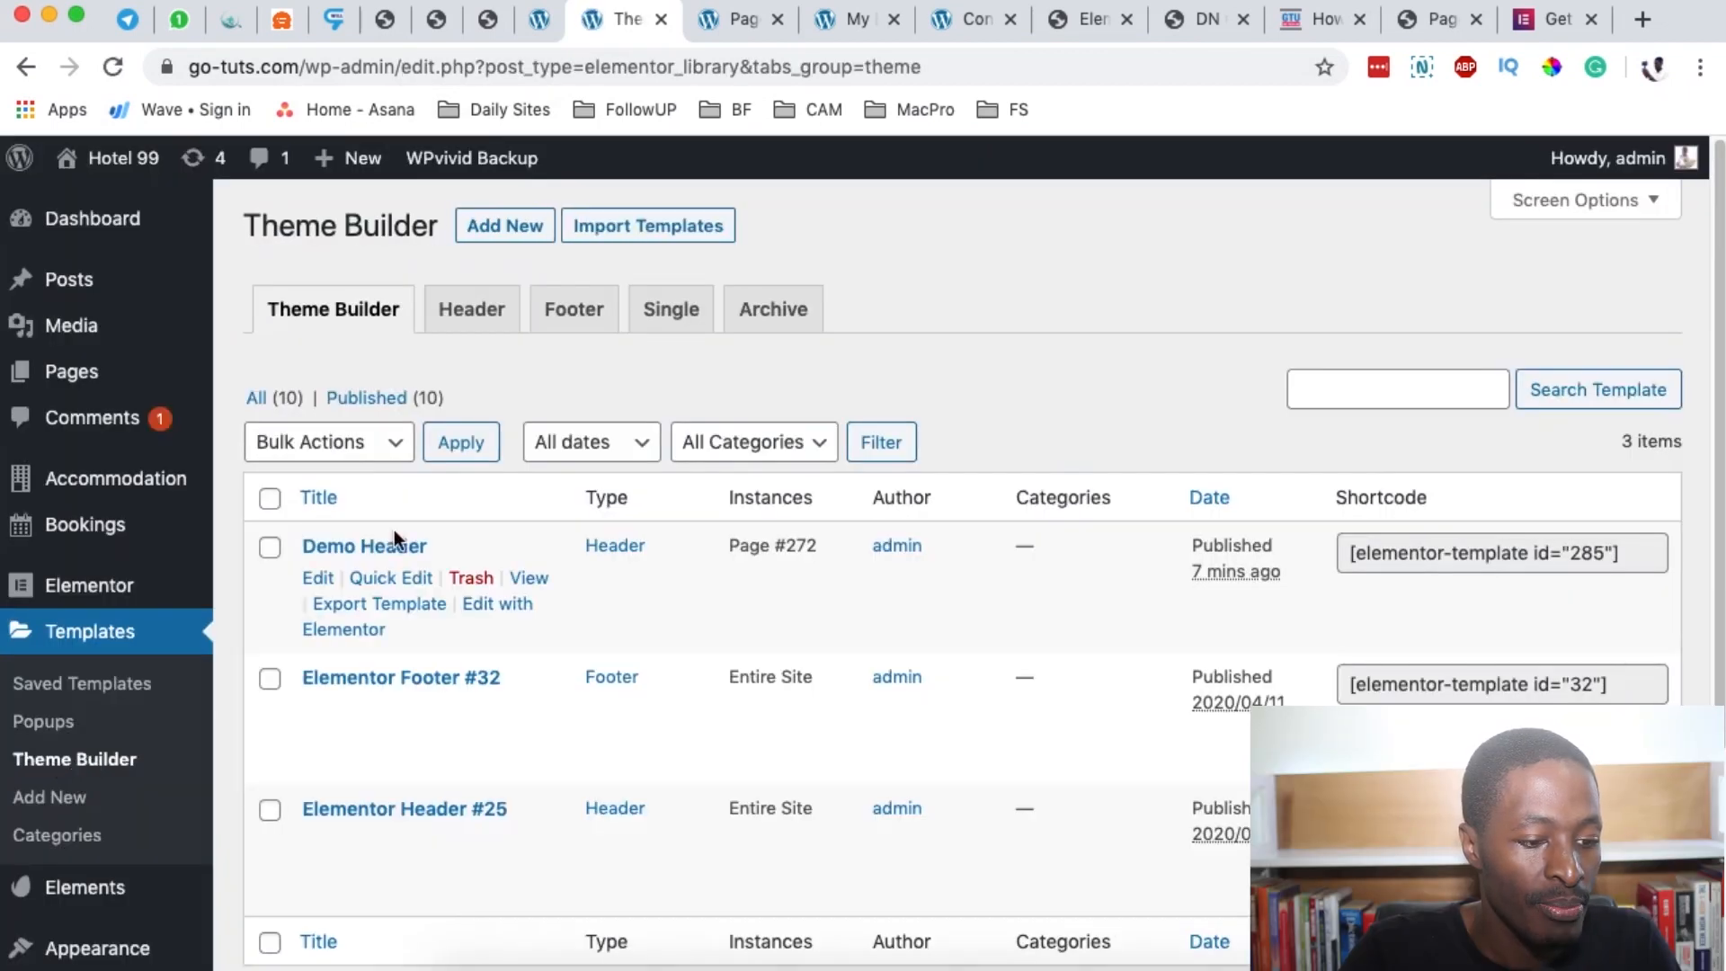
# Create a new Theme Builder template of type Footer named Demo Footer.
pyautogui.click(529, 229)
pyautogui.click(1110, 553)
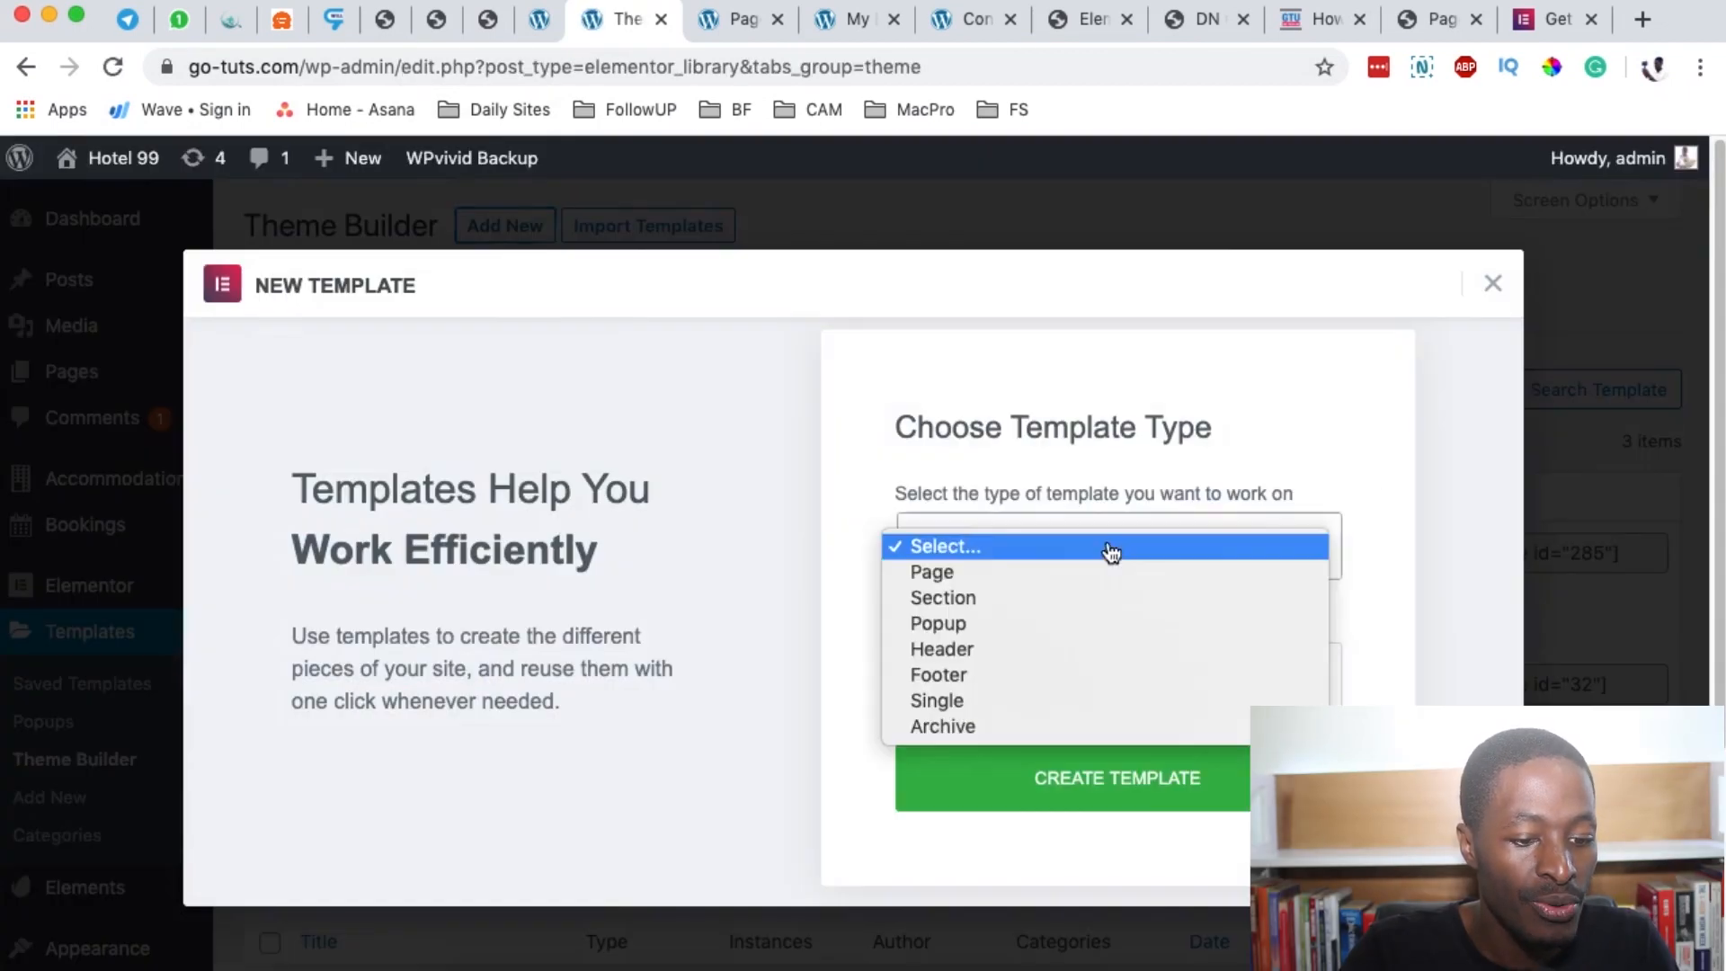
pyautogui.click(1010, 674)
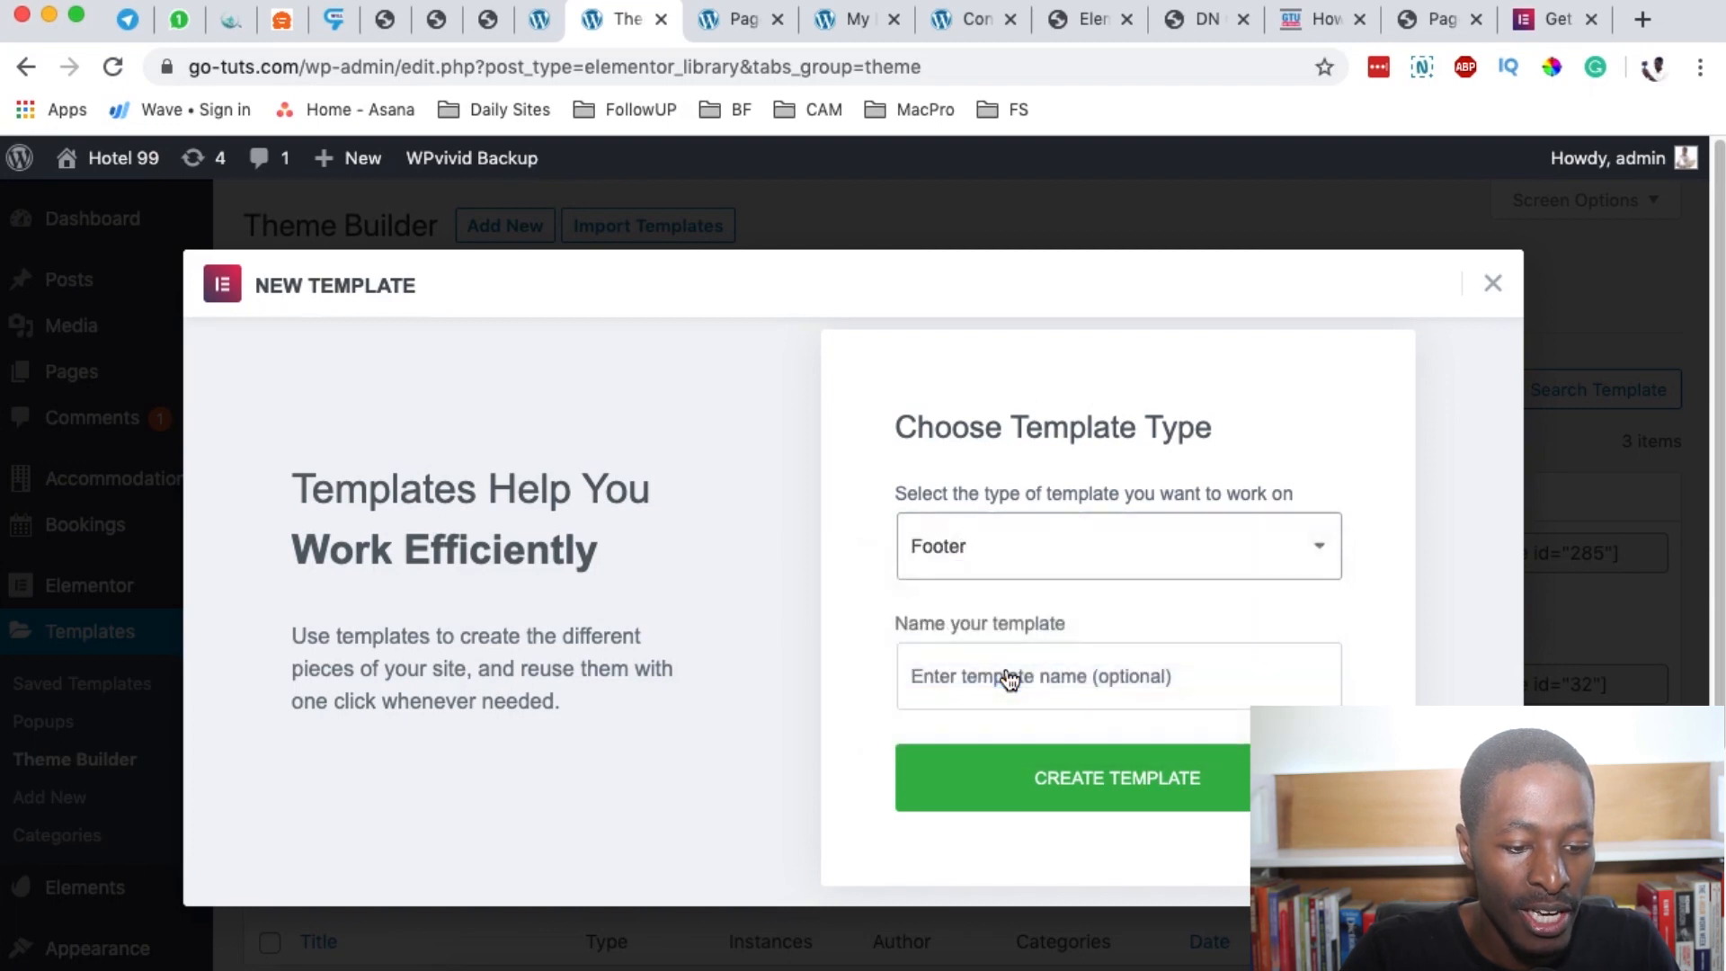
pyautogui.click(1010, 670)
pyautogui.write('Demo ')
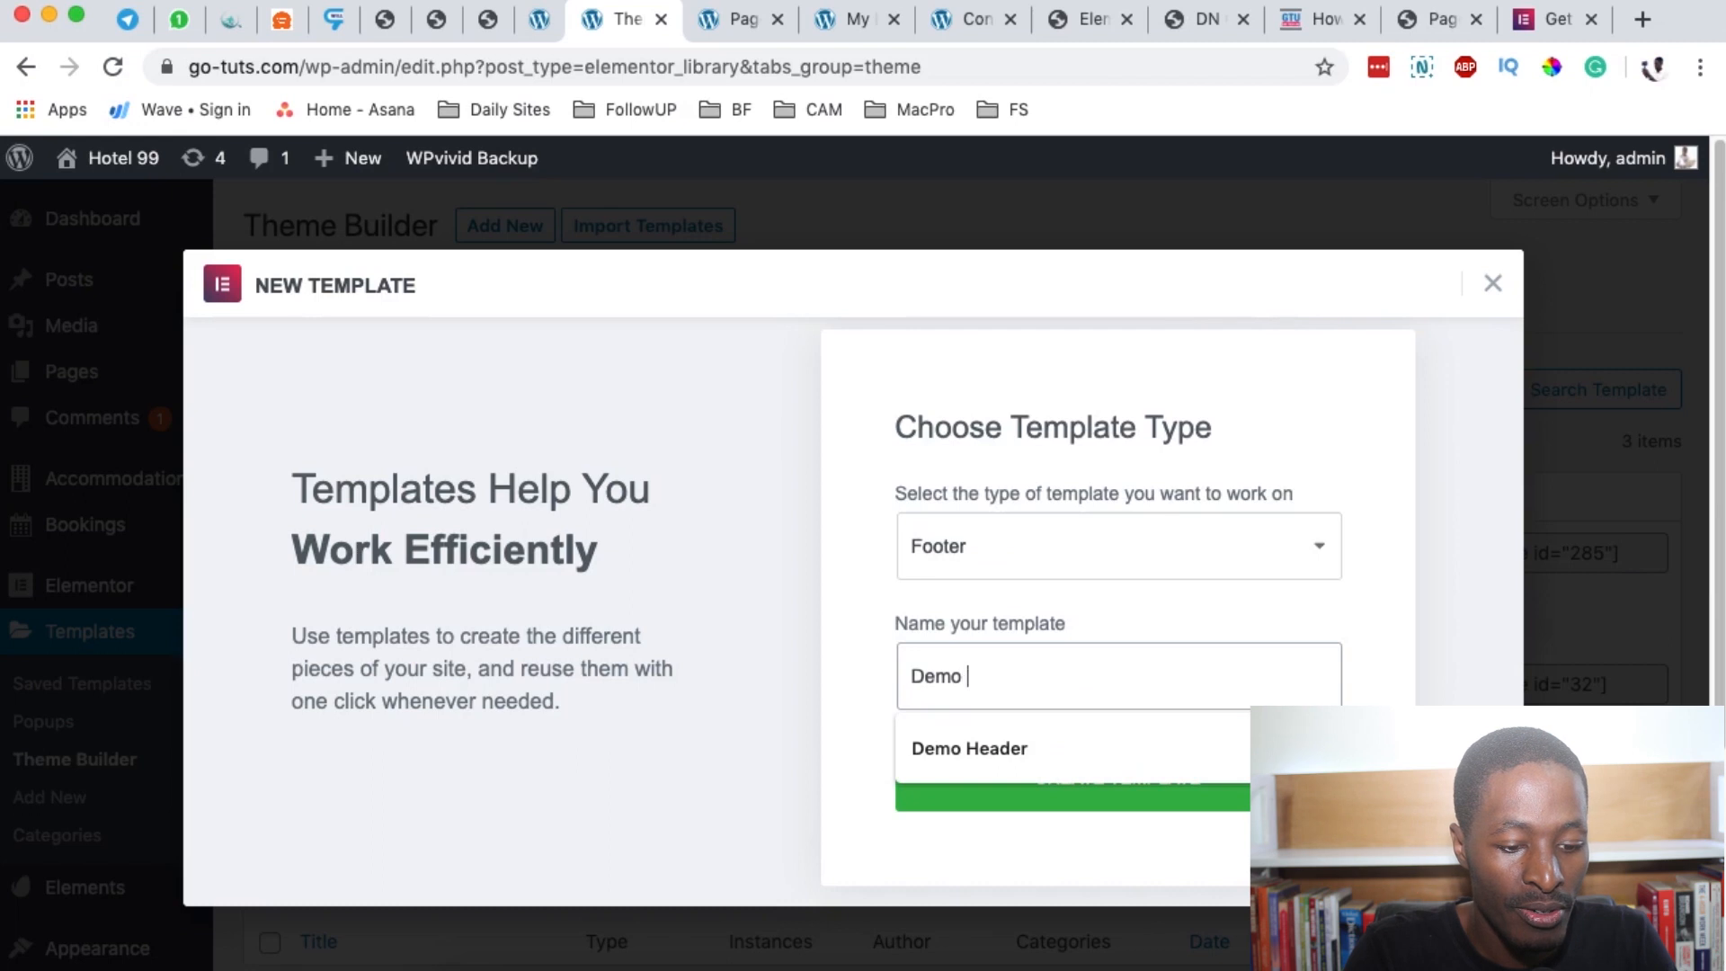
pyautogui.write('Footer')
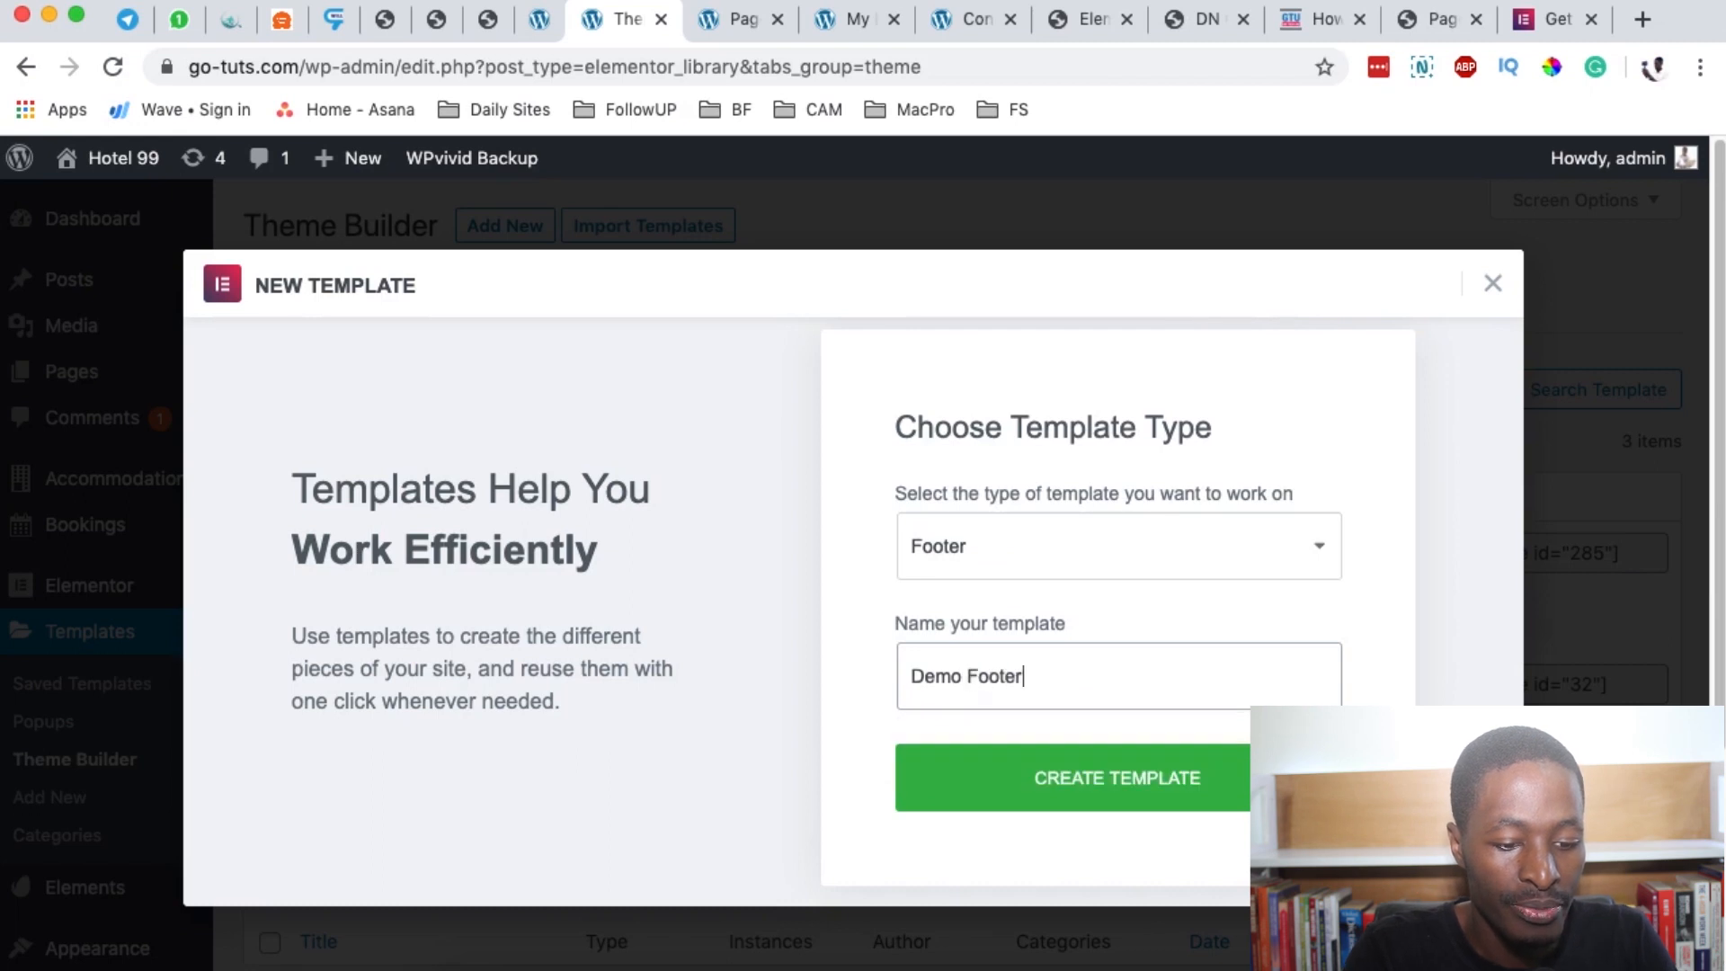
pyautogui.click(1104, 780)
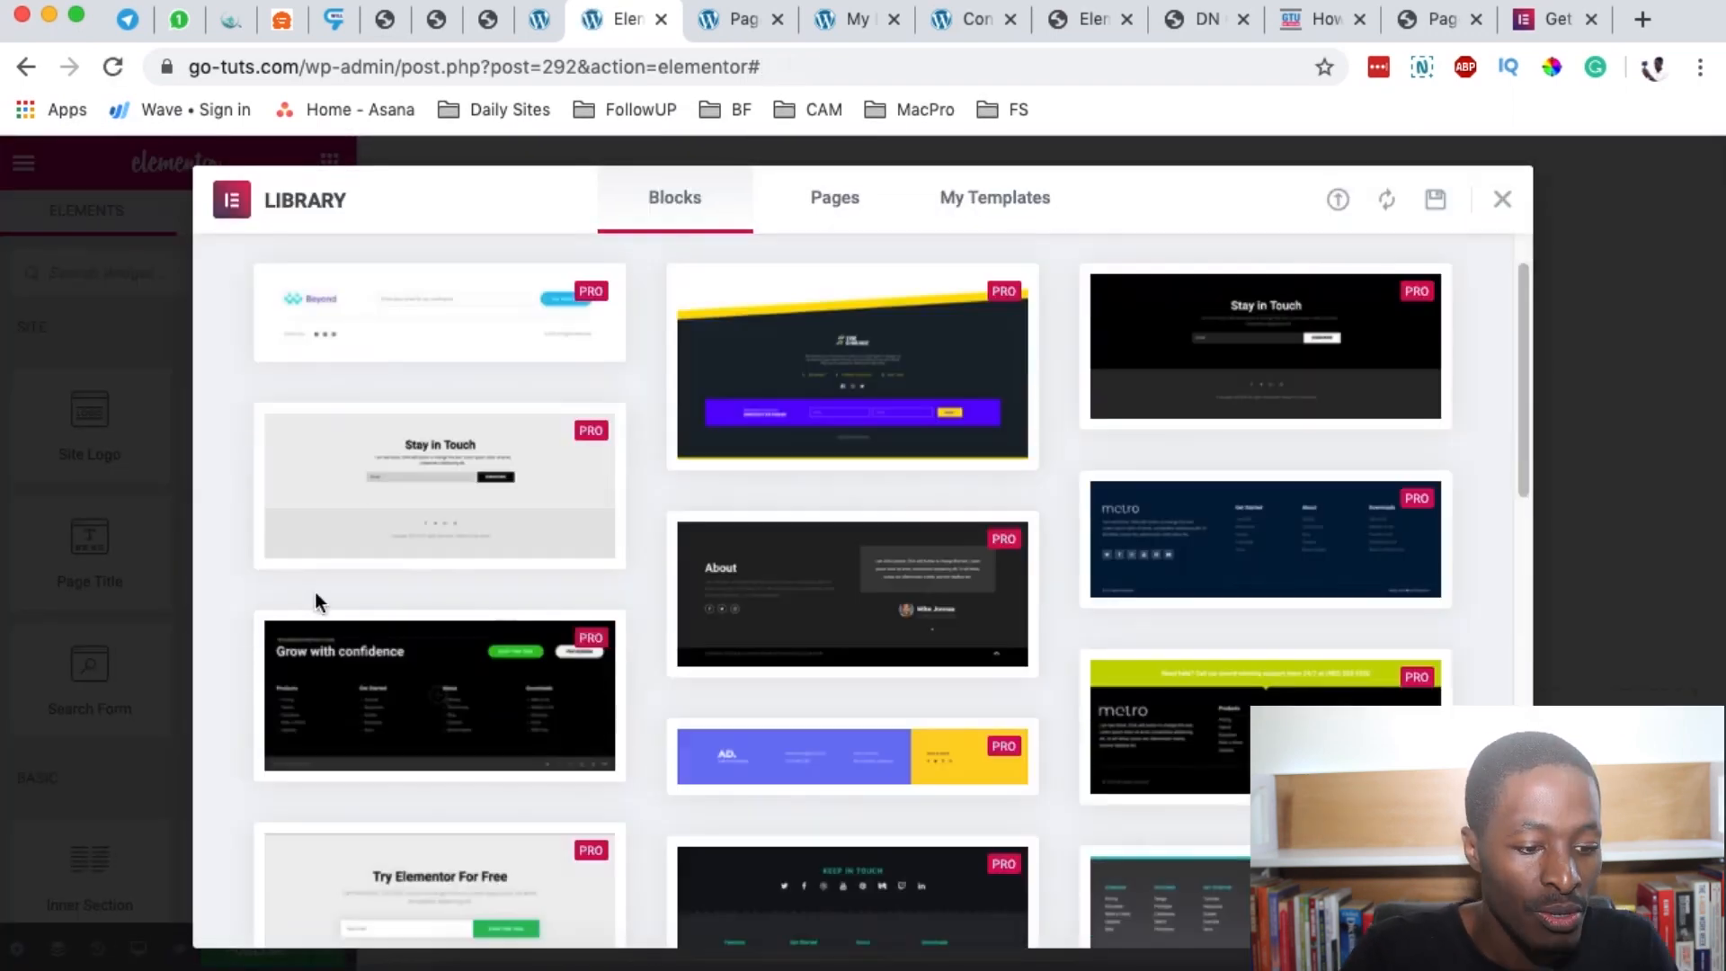
# Insert the black "Grow with confidence" footer block from the library and look over its sections.
pyautogui.moveTo(395, 756)
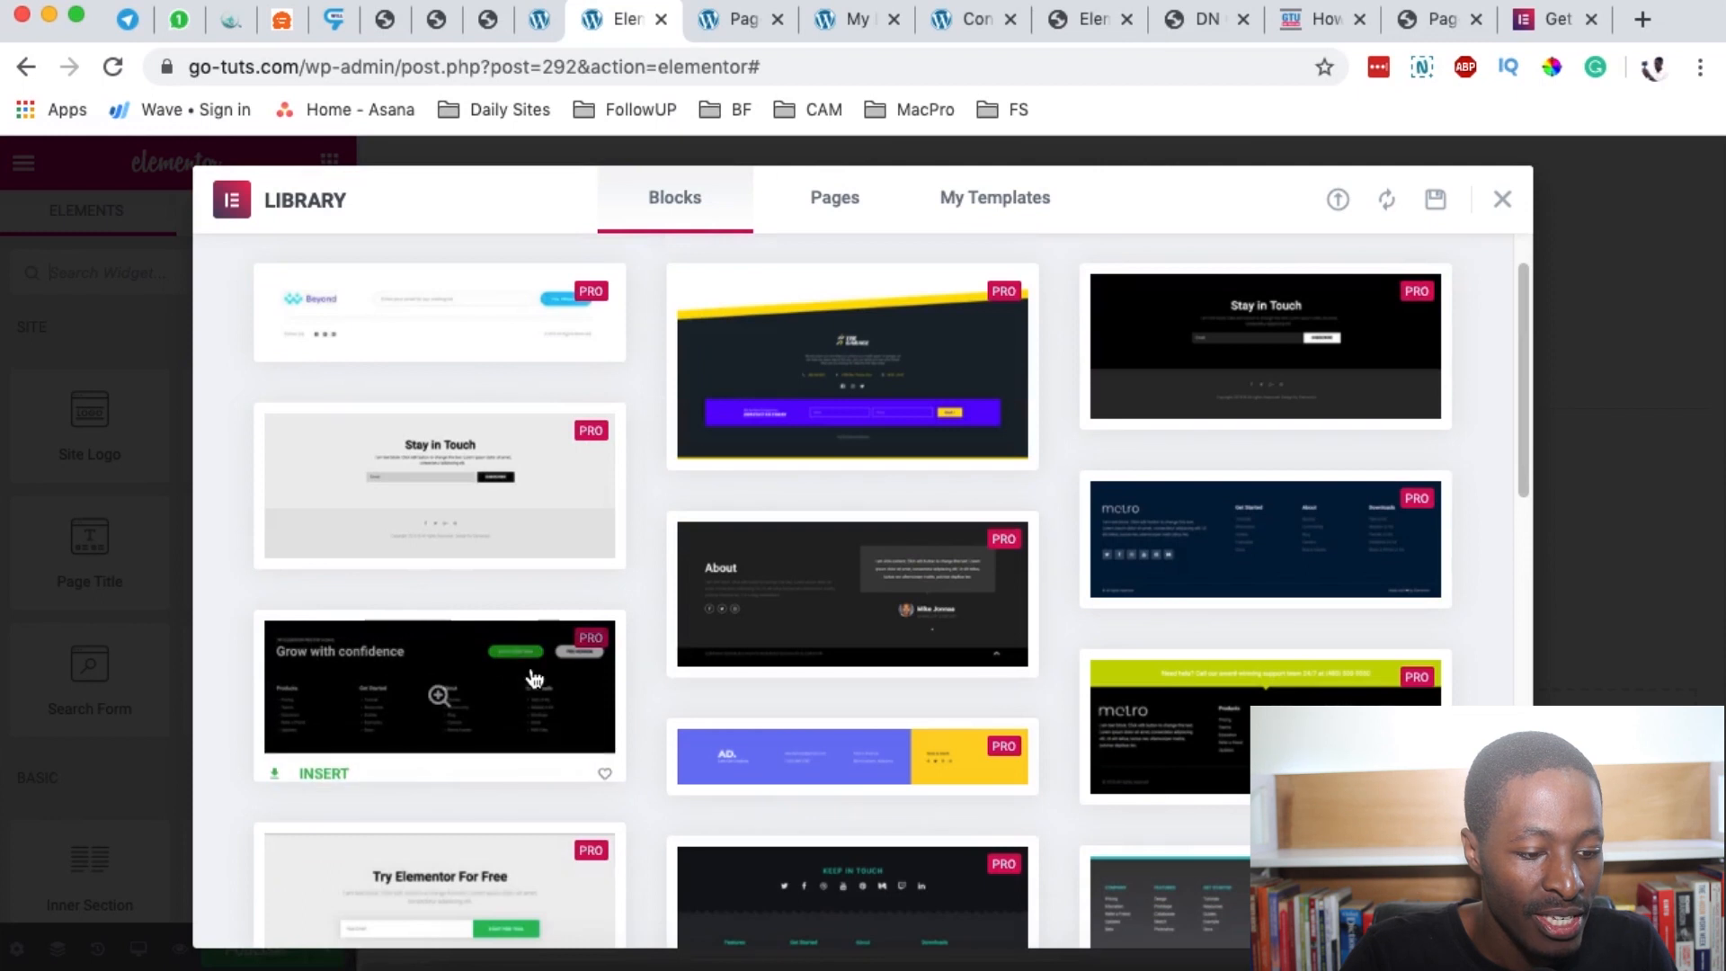
pyautogui.click(322, 763)
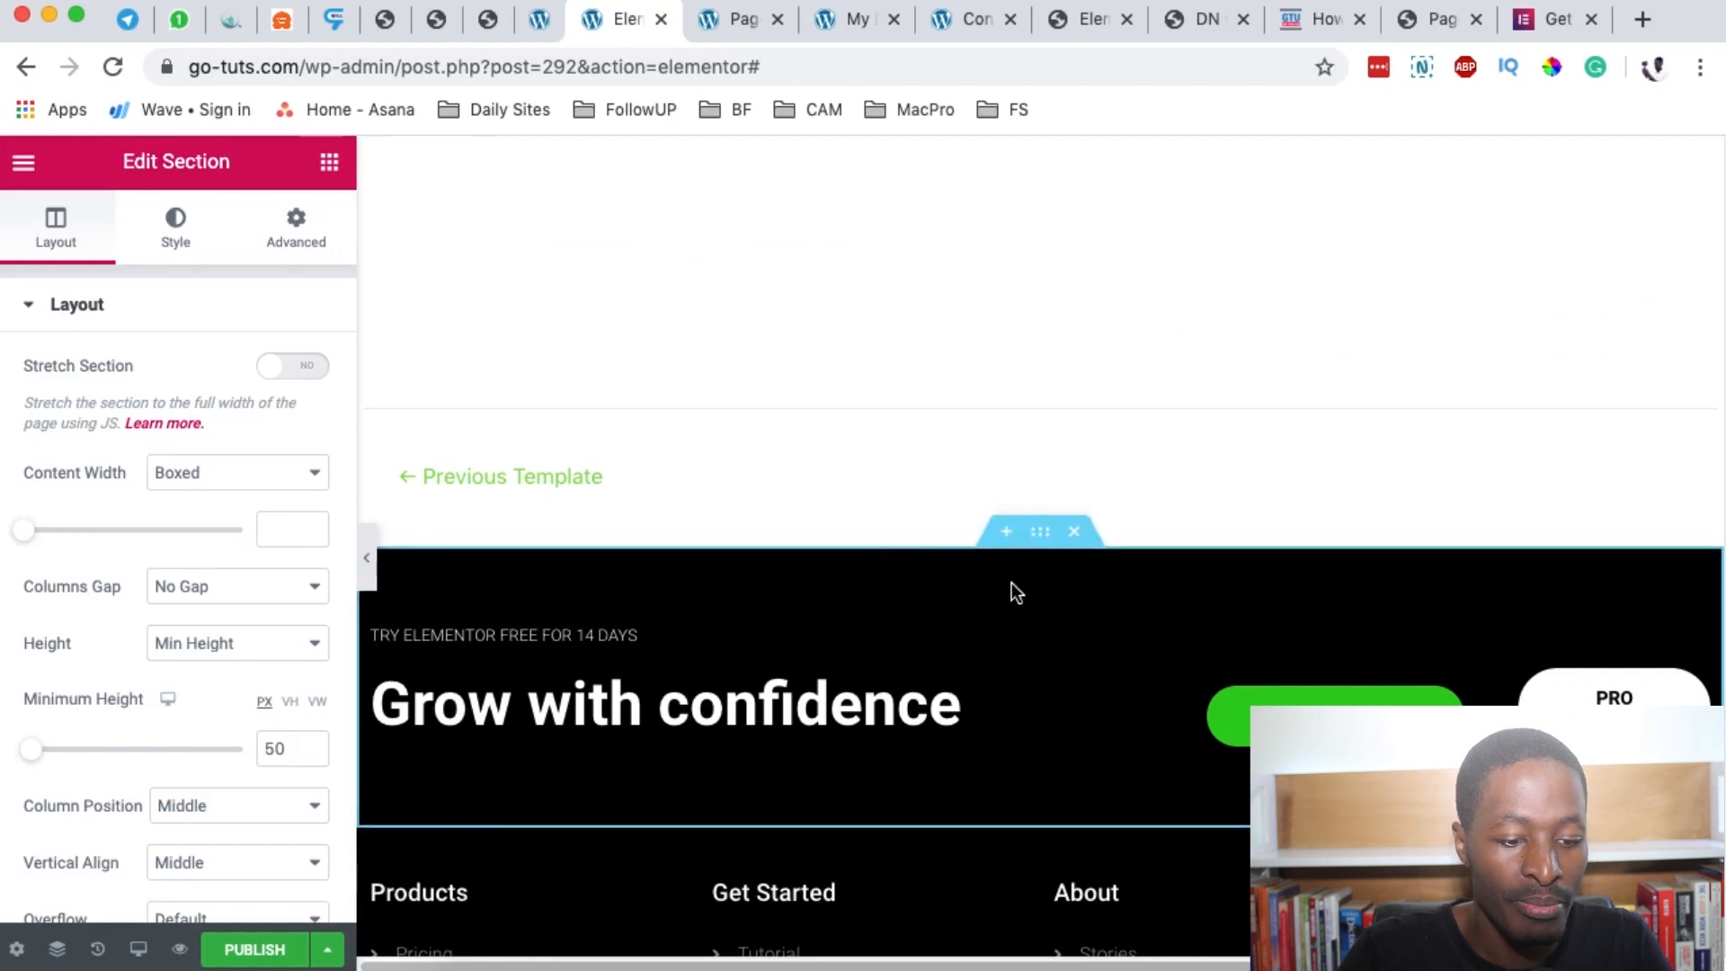
pyautogui.scroll(-5, 1079, 581)
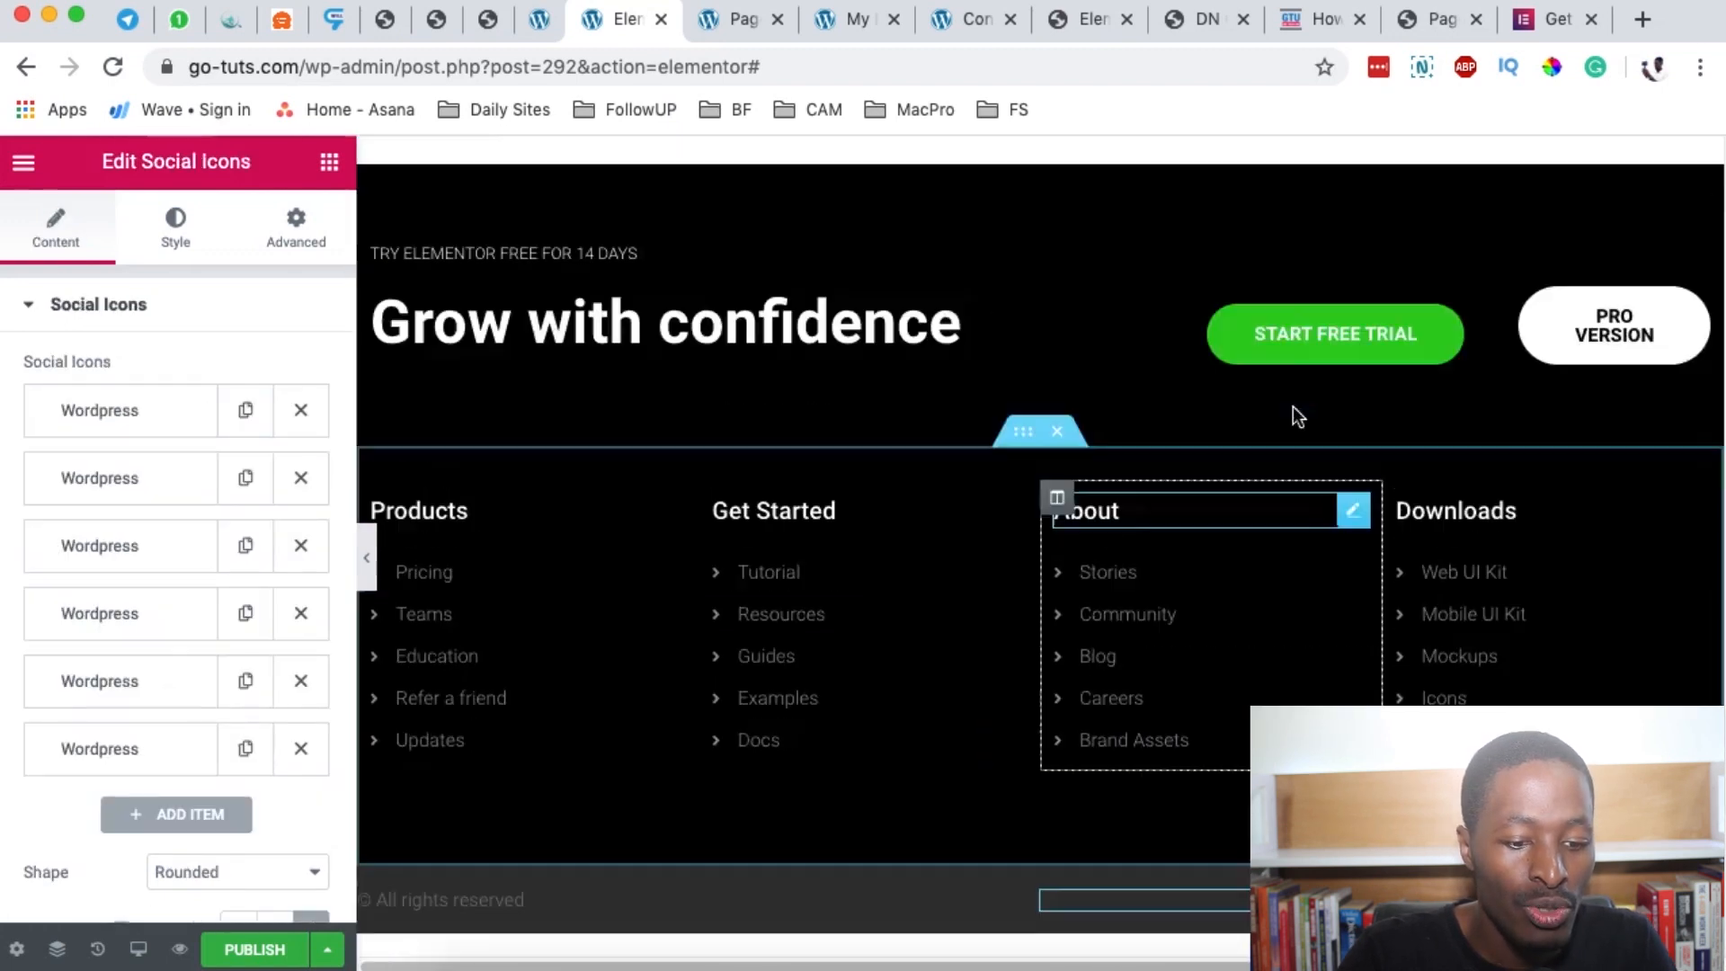
pyautogui.scroll(2, 1298, 416)
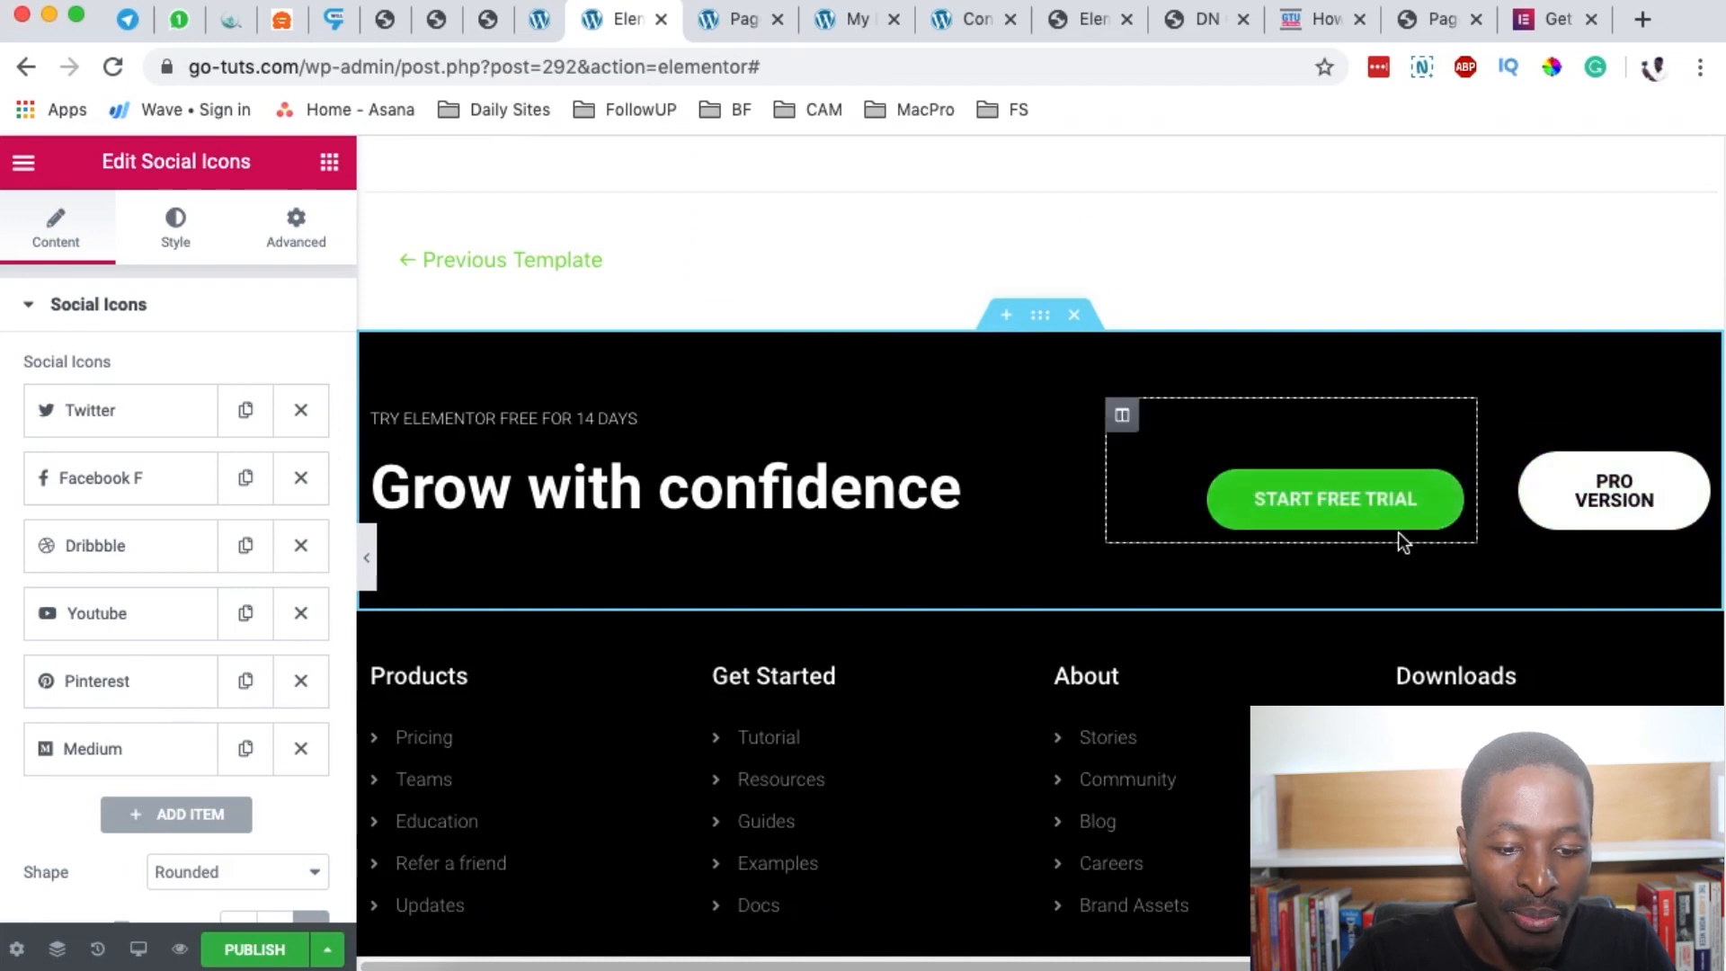
# Set the normal background colour of the footer's Start Free Trial button to blue #4054B2.
pyautogui.click(1453, 492)
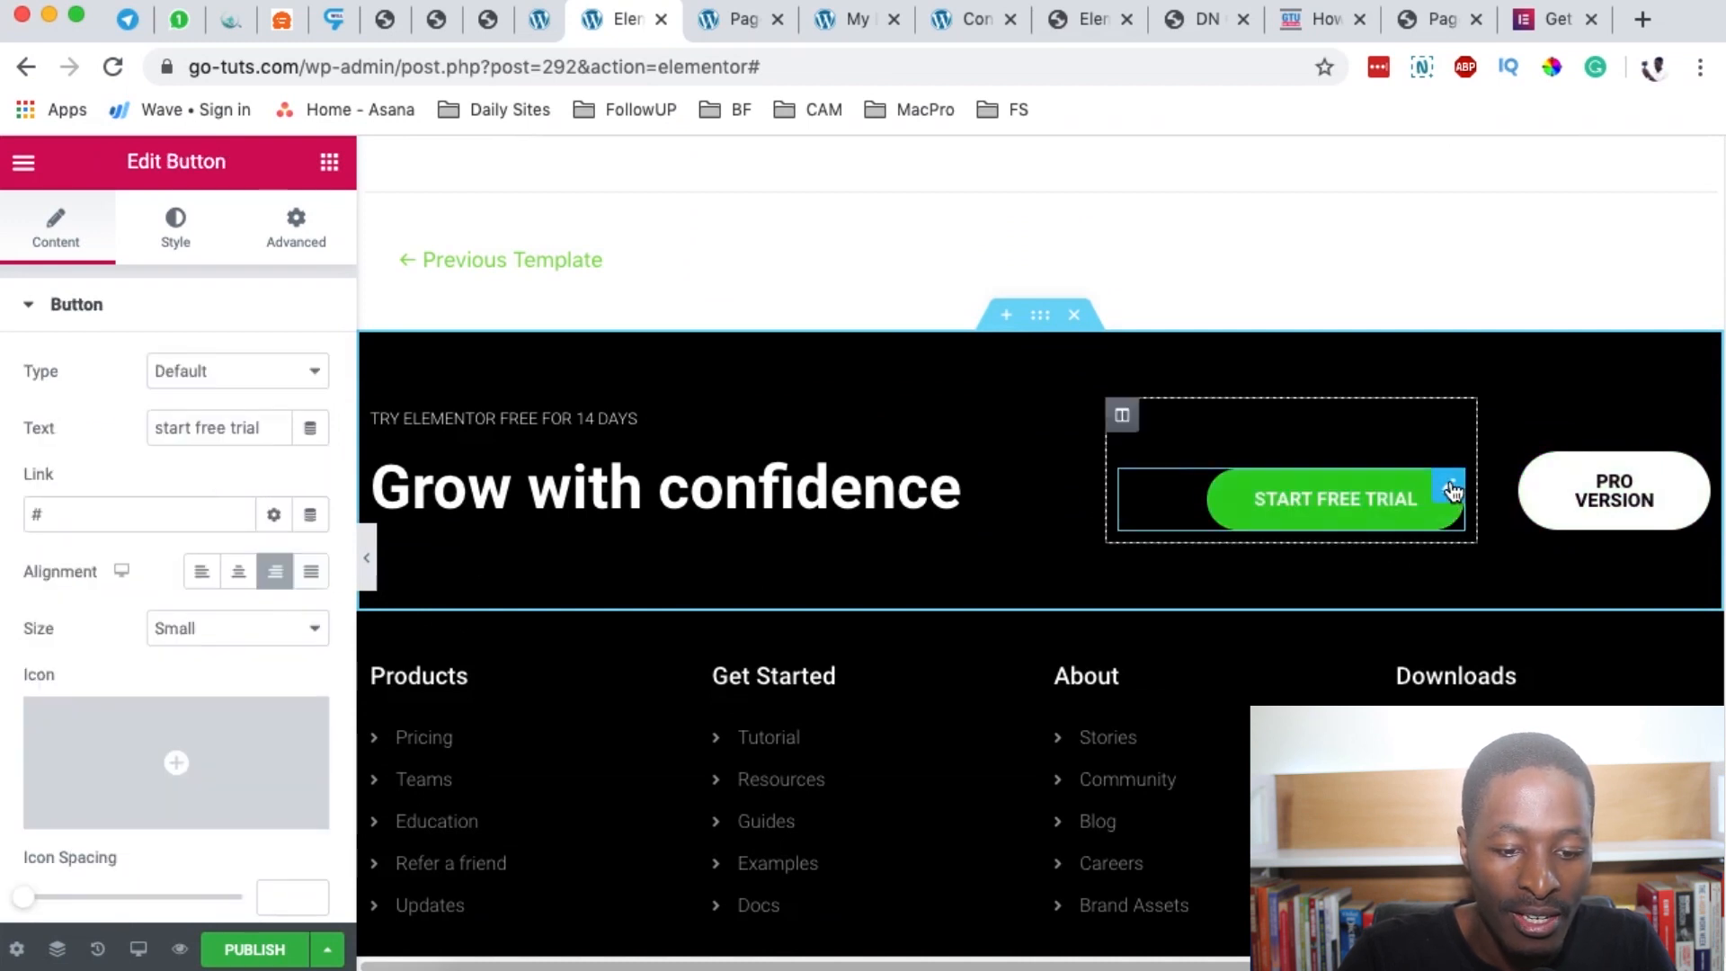
pyautogui.click(197, 232)
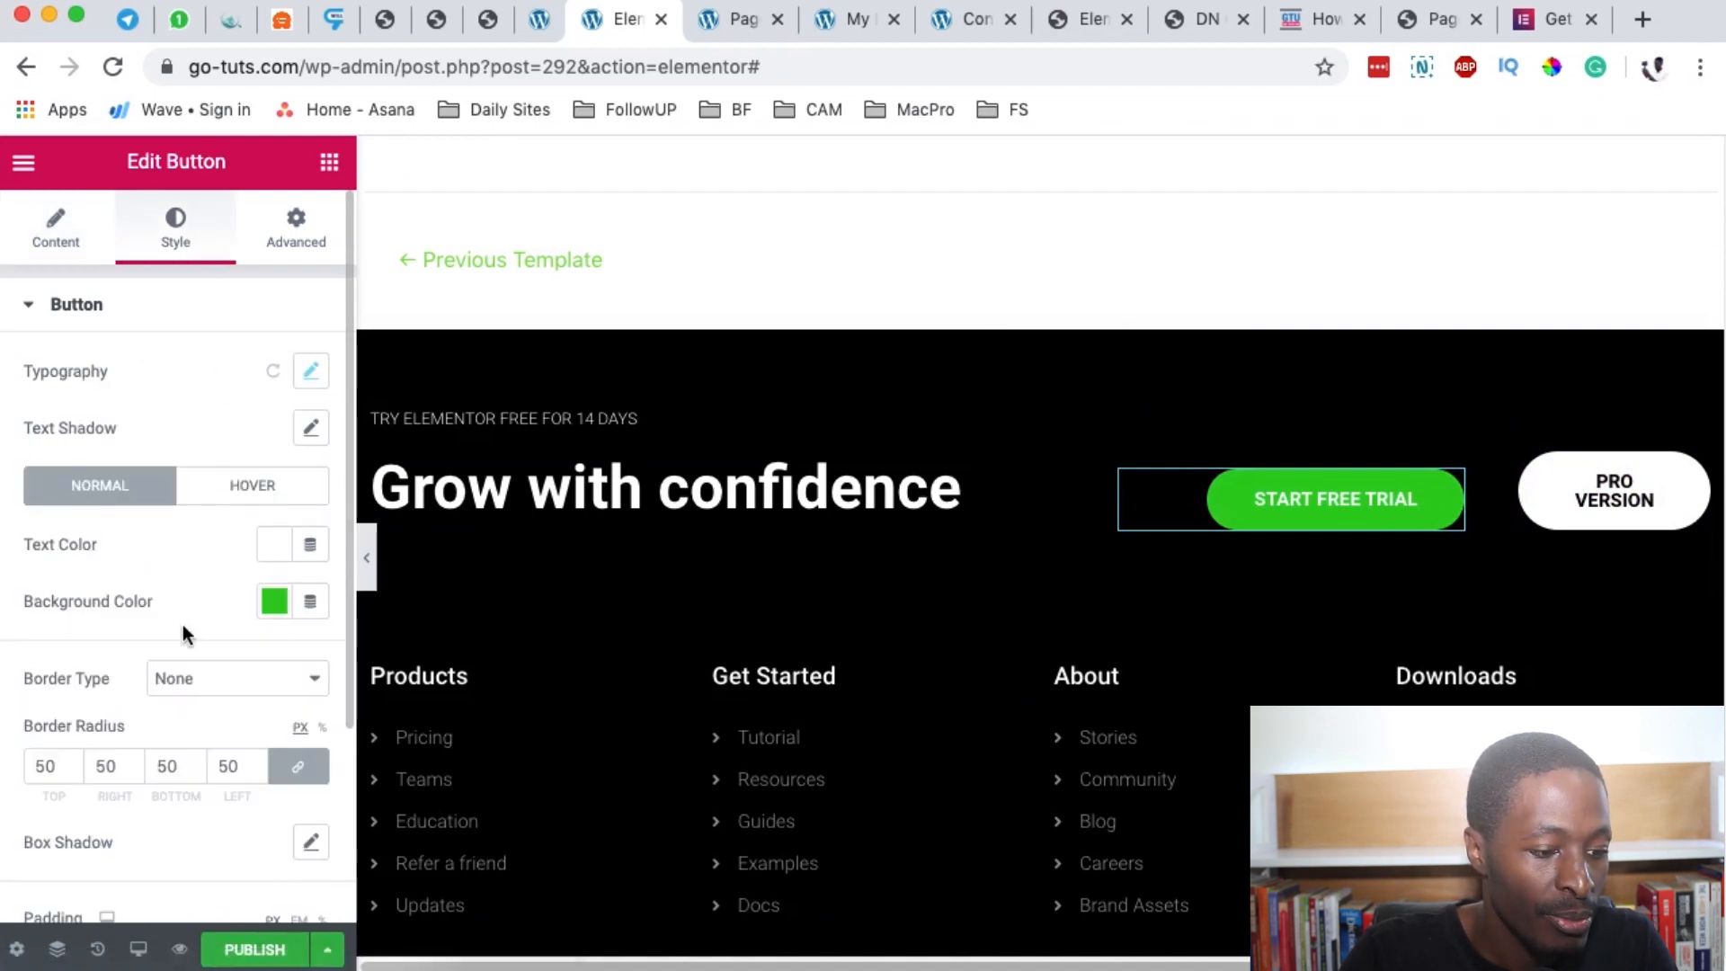
pyautogui.click(274, 601)
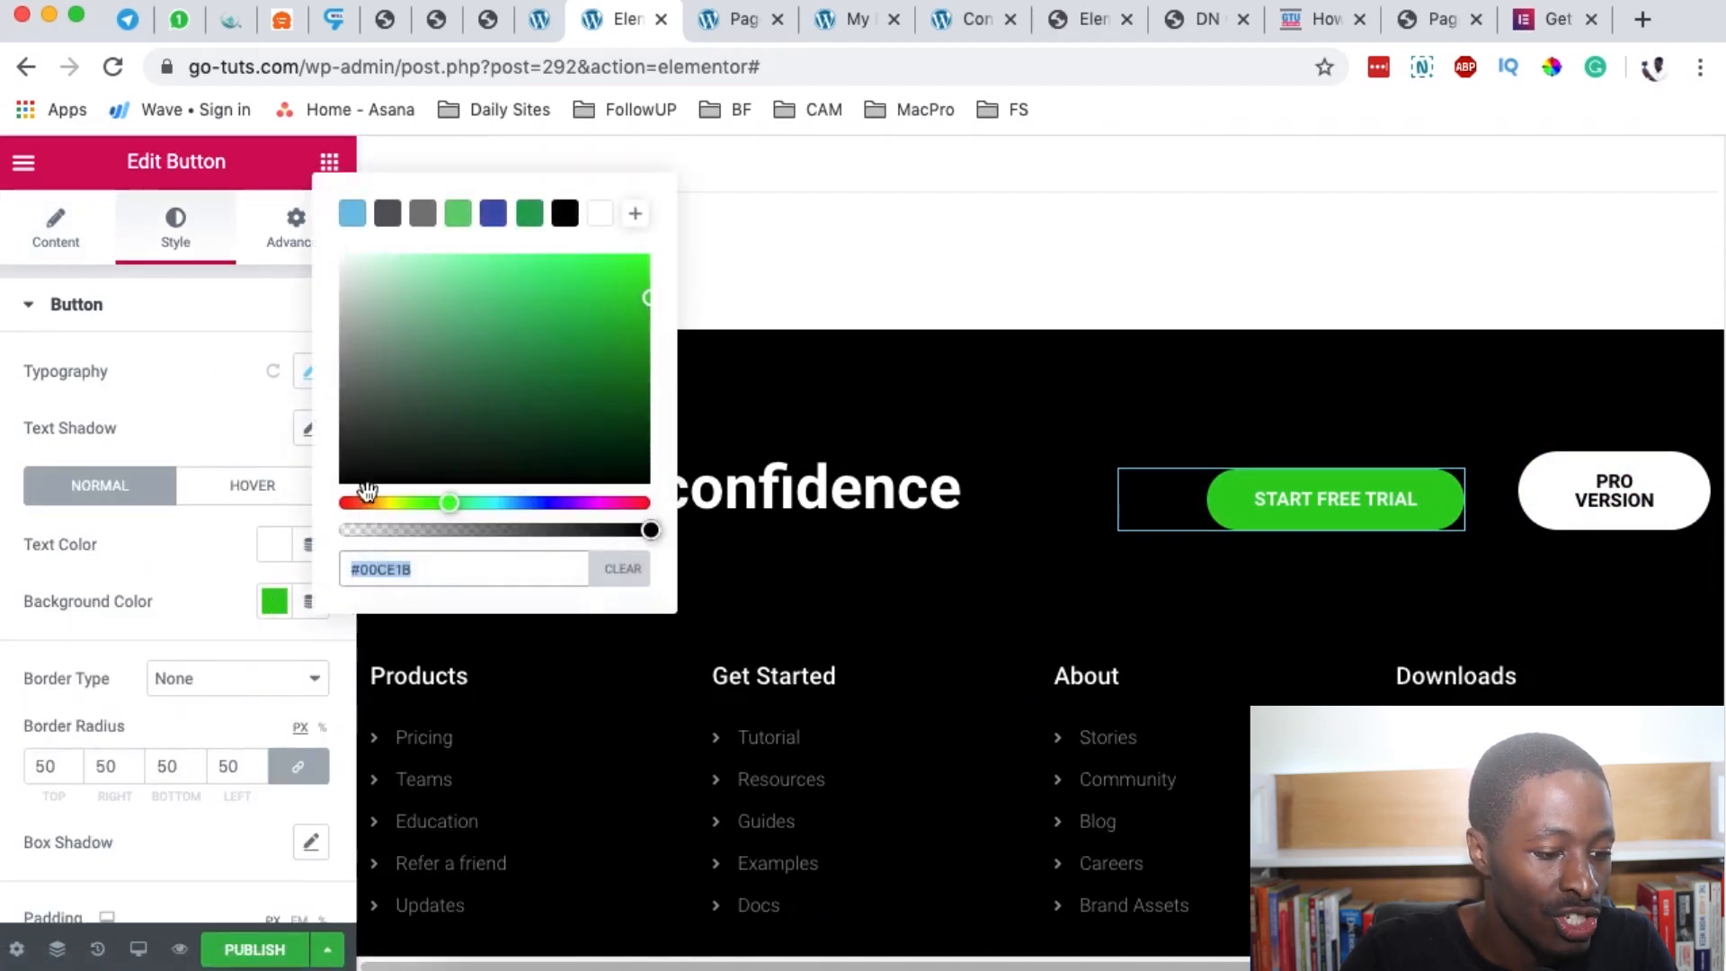
pyautogui.click(493, 214)
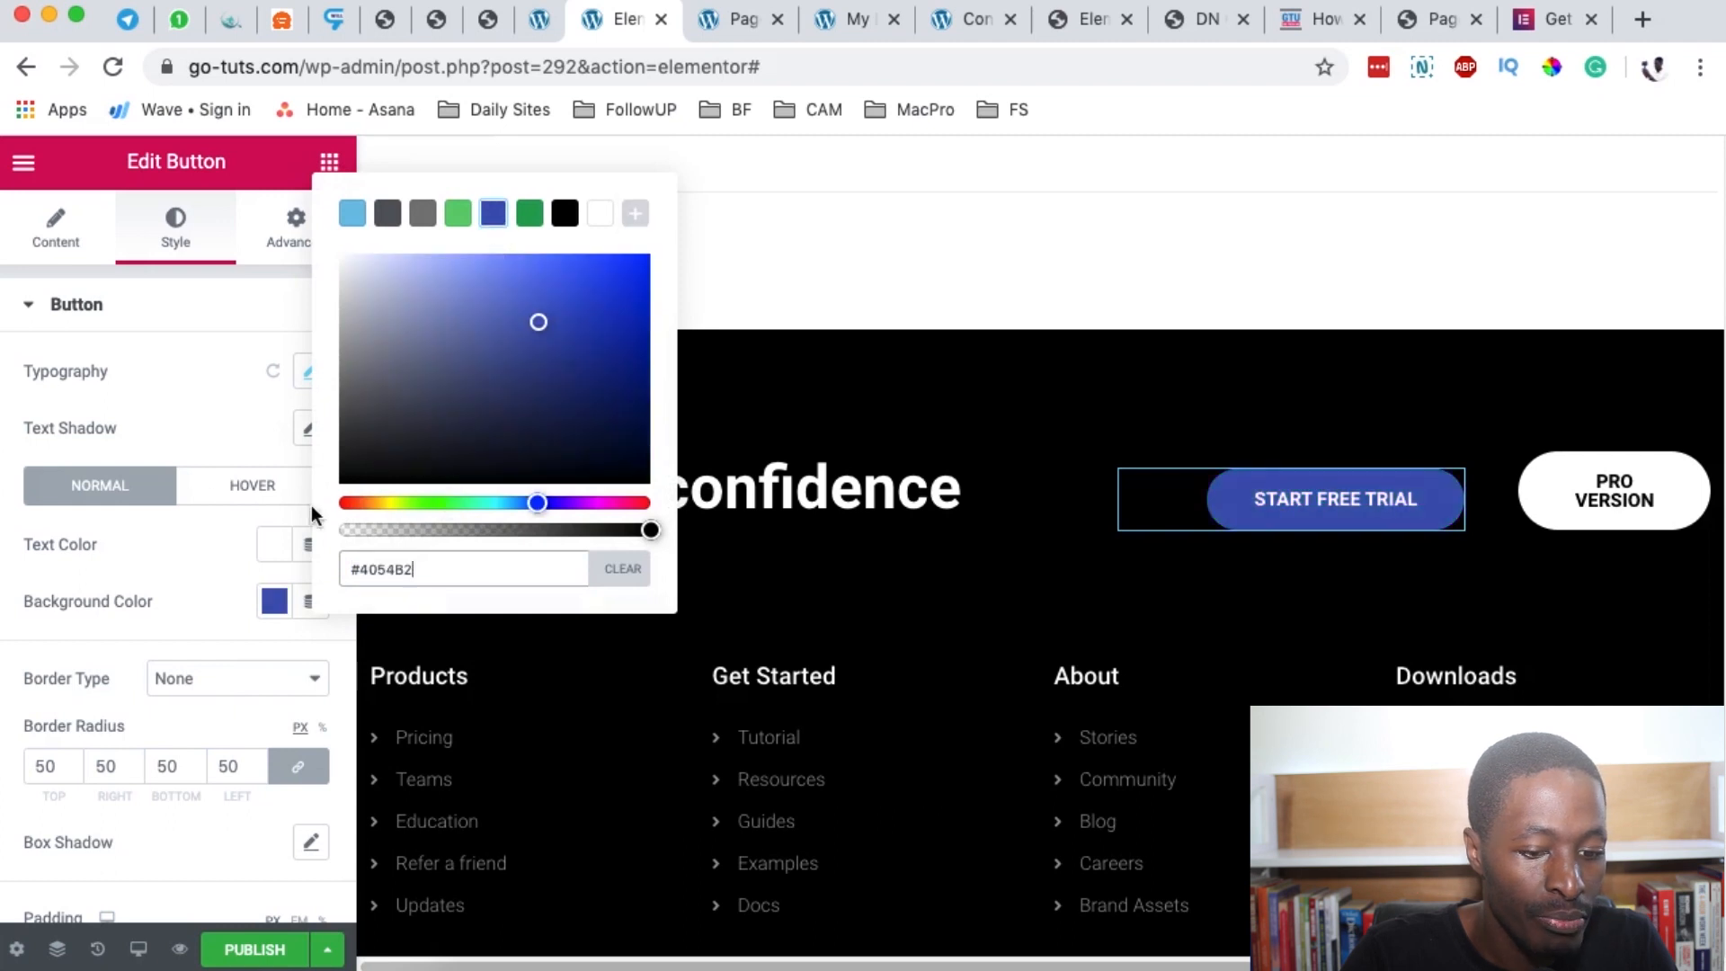
# Give the Start Free Trial button a light green text colour and a black #000000 background for its hover state.
pyautogui.click(241, 488)
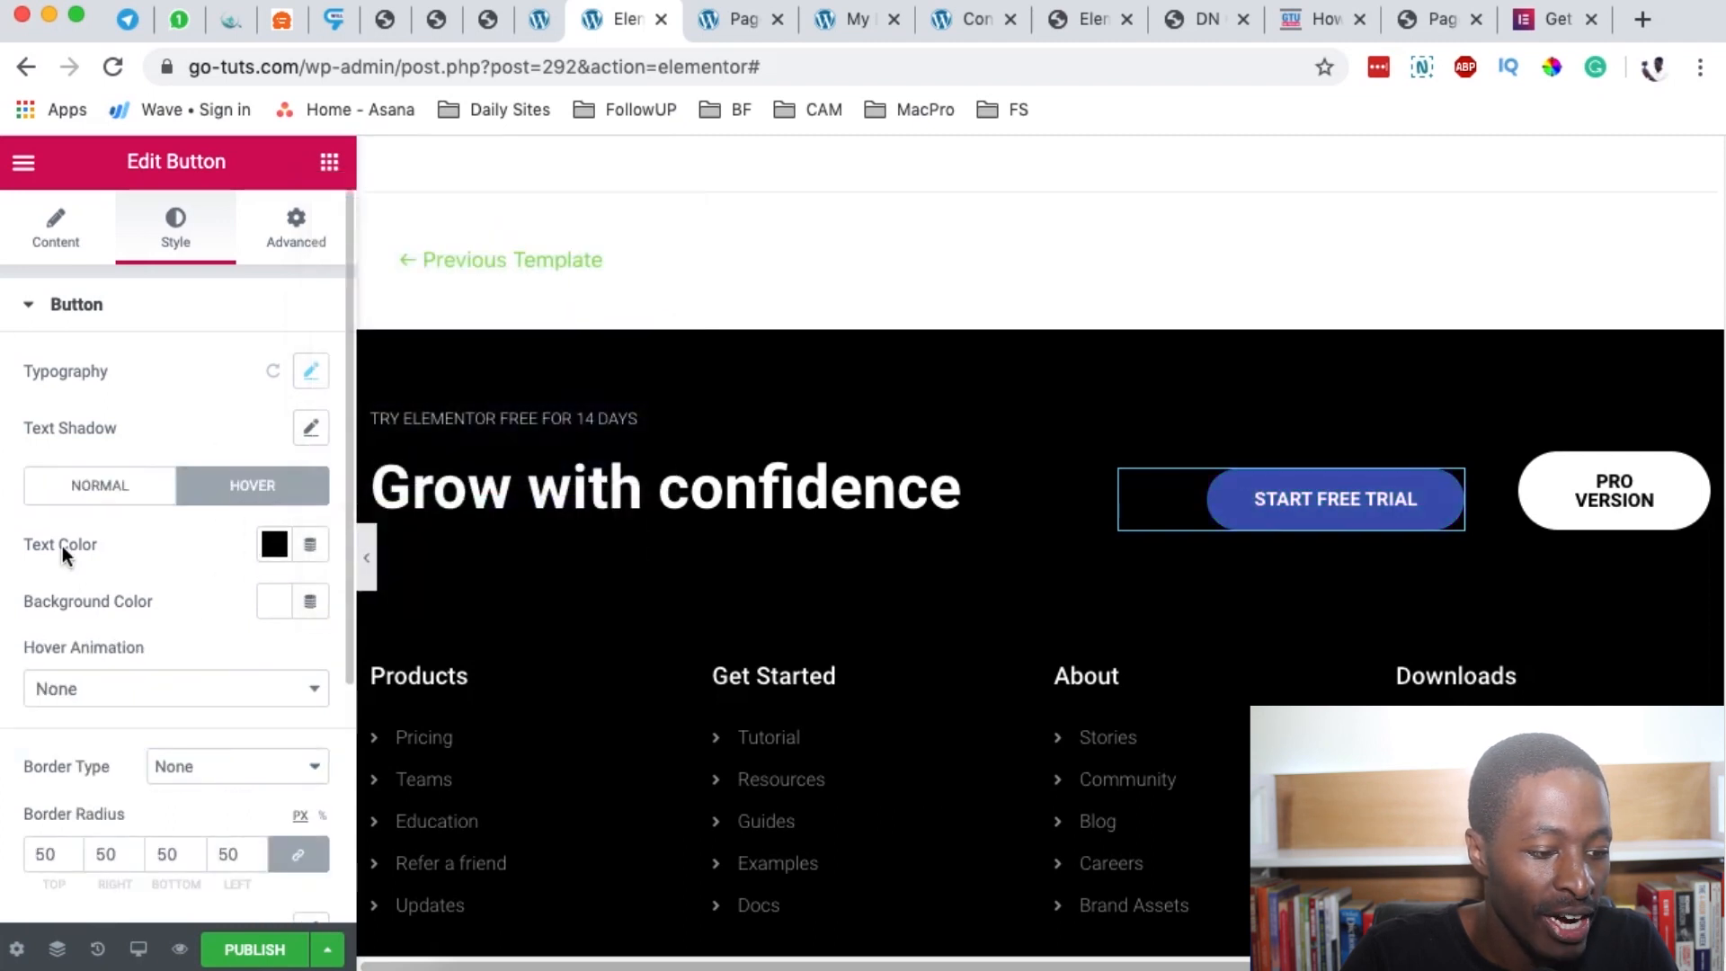
pyautogui.click(275, 544)
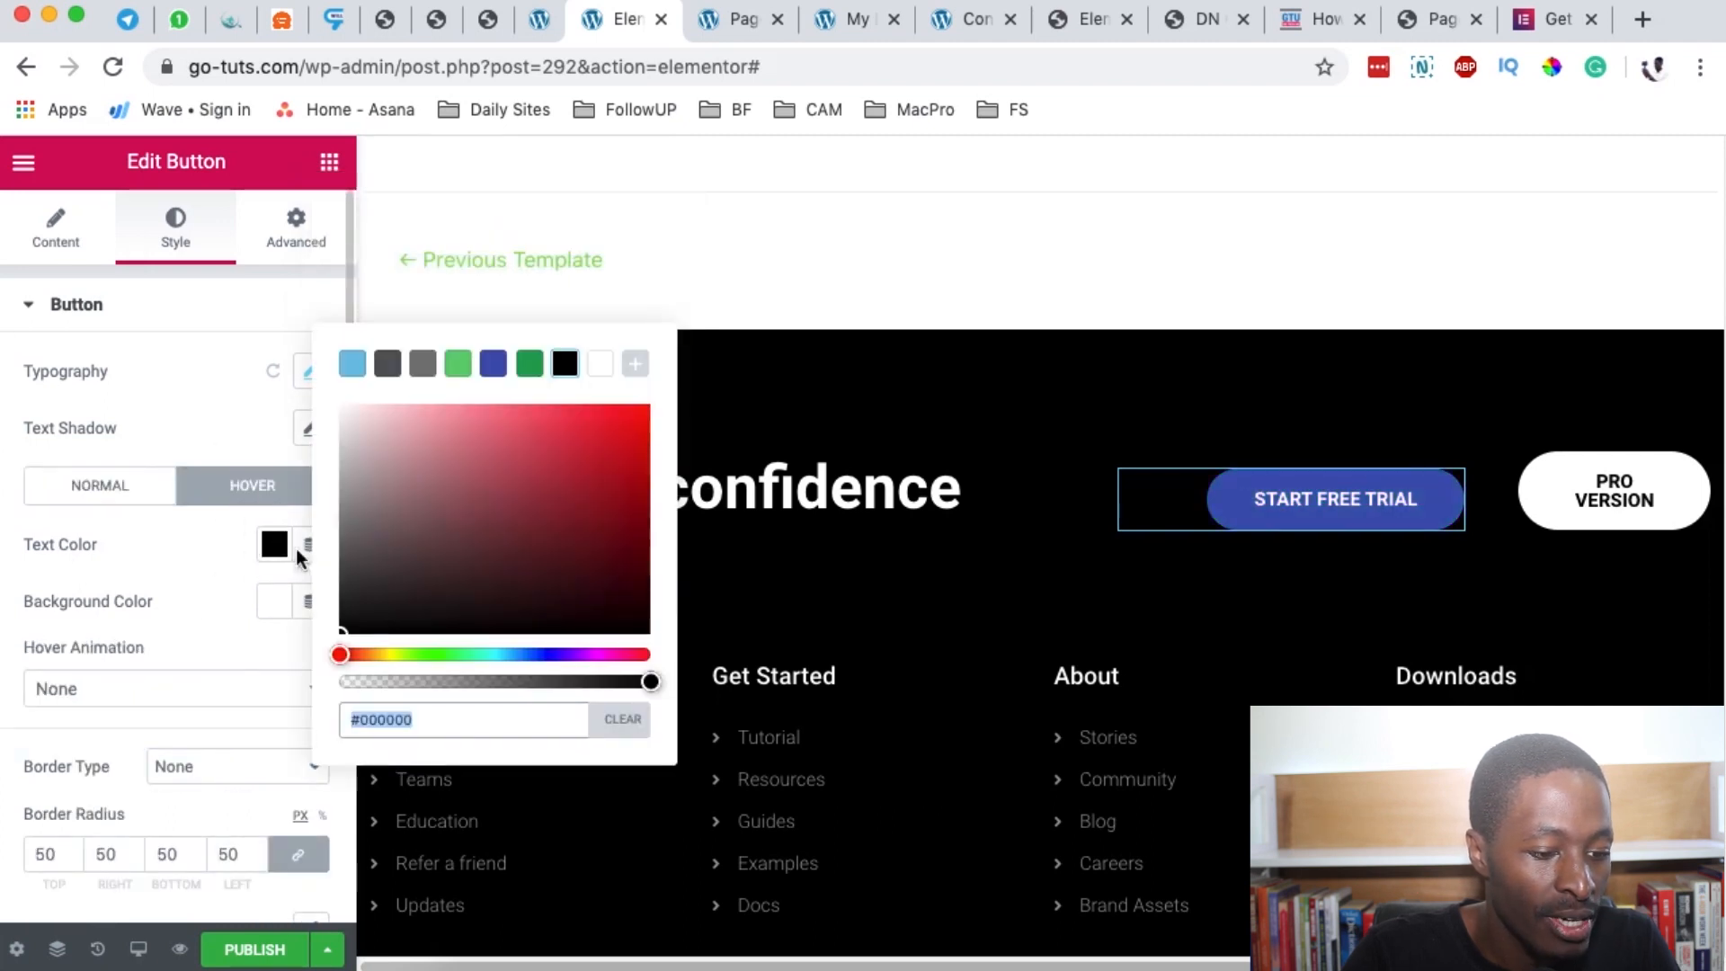
pyautogui.click(456, 366)
pyautogui.click(272, 600)
pyautogui.click(386, 216)
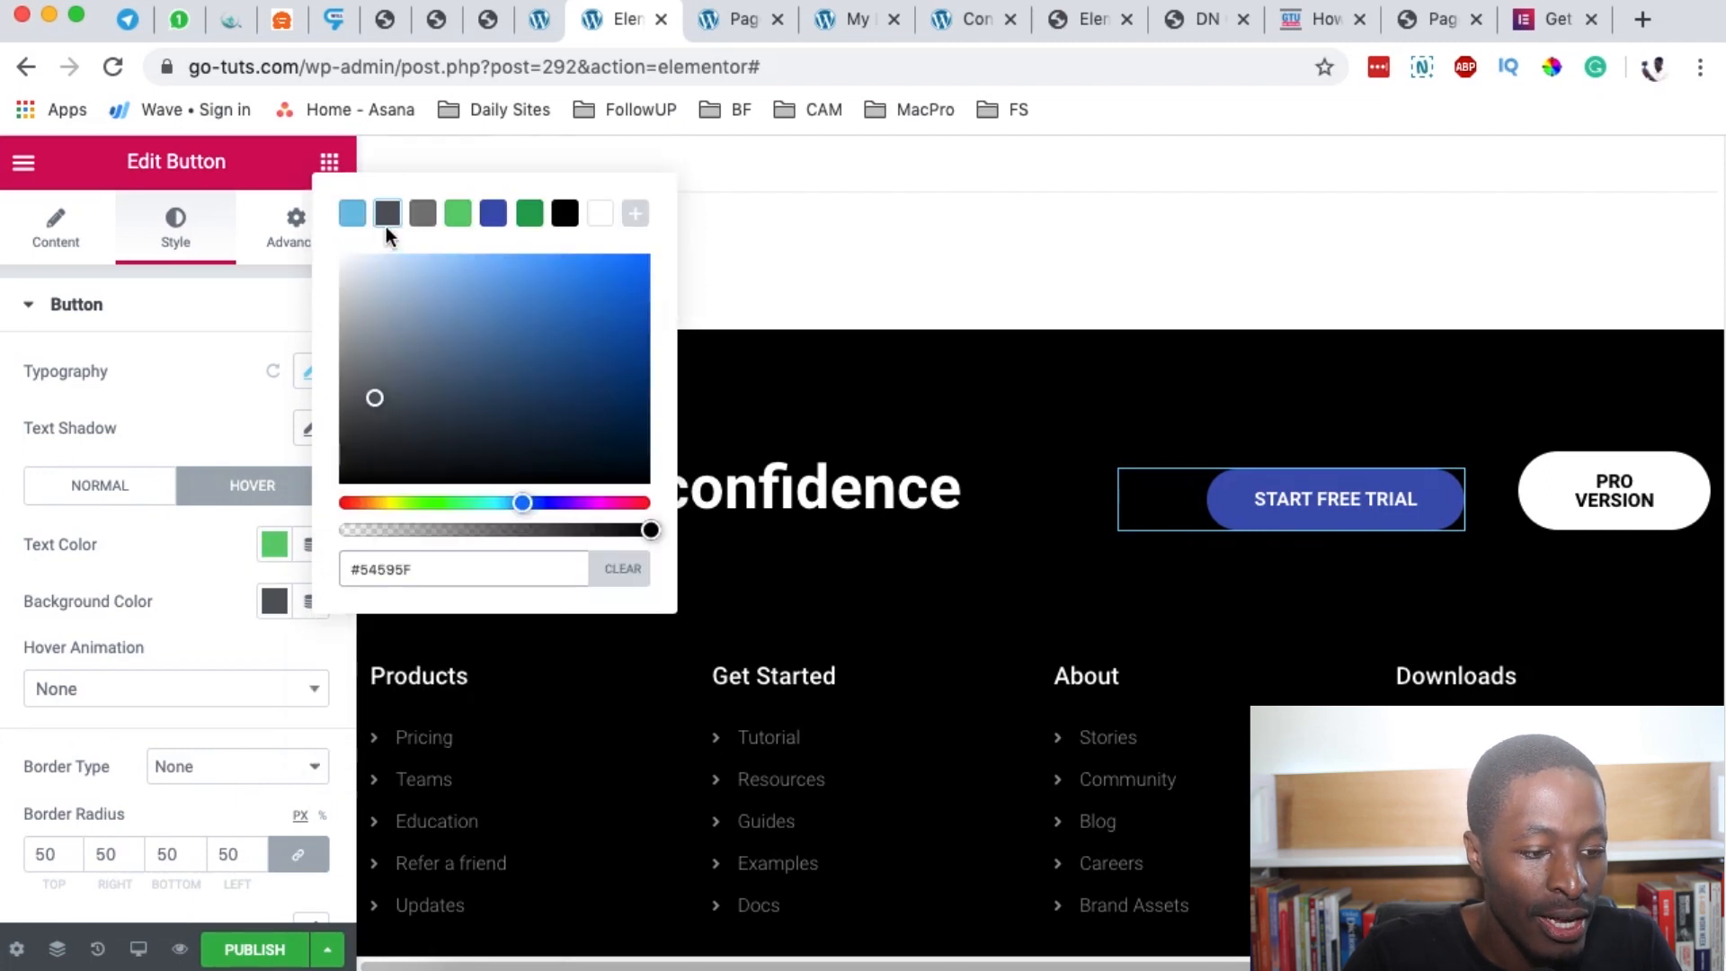
pyautogui.click(566, 216)
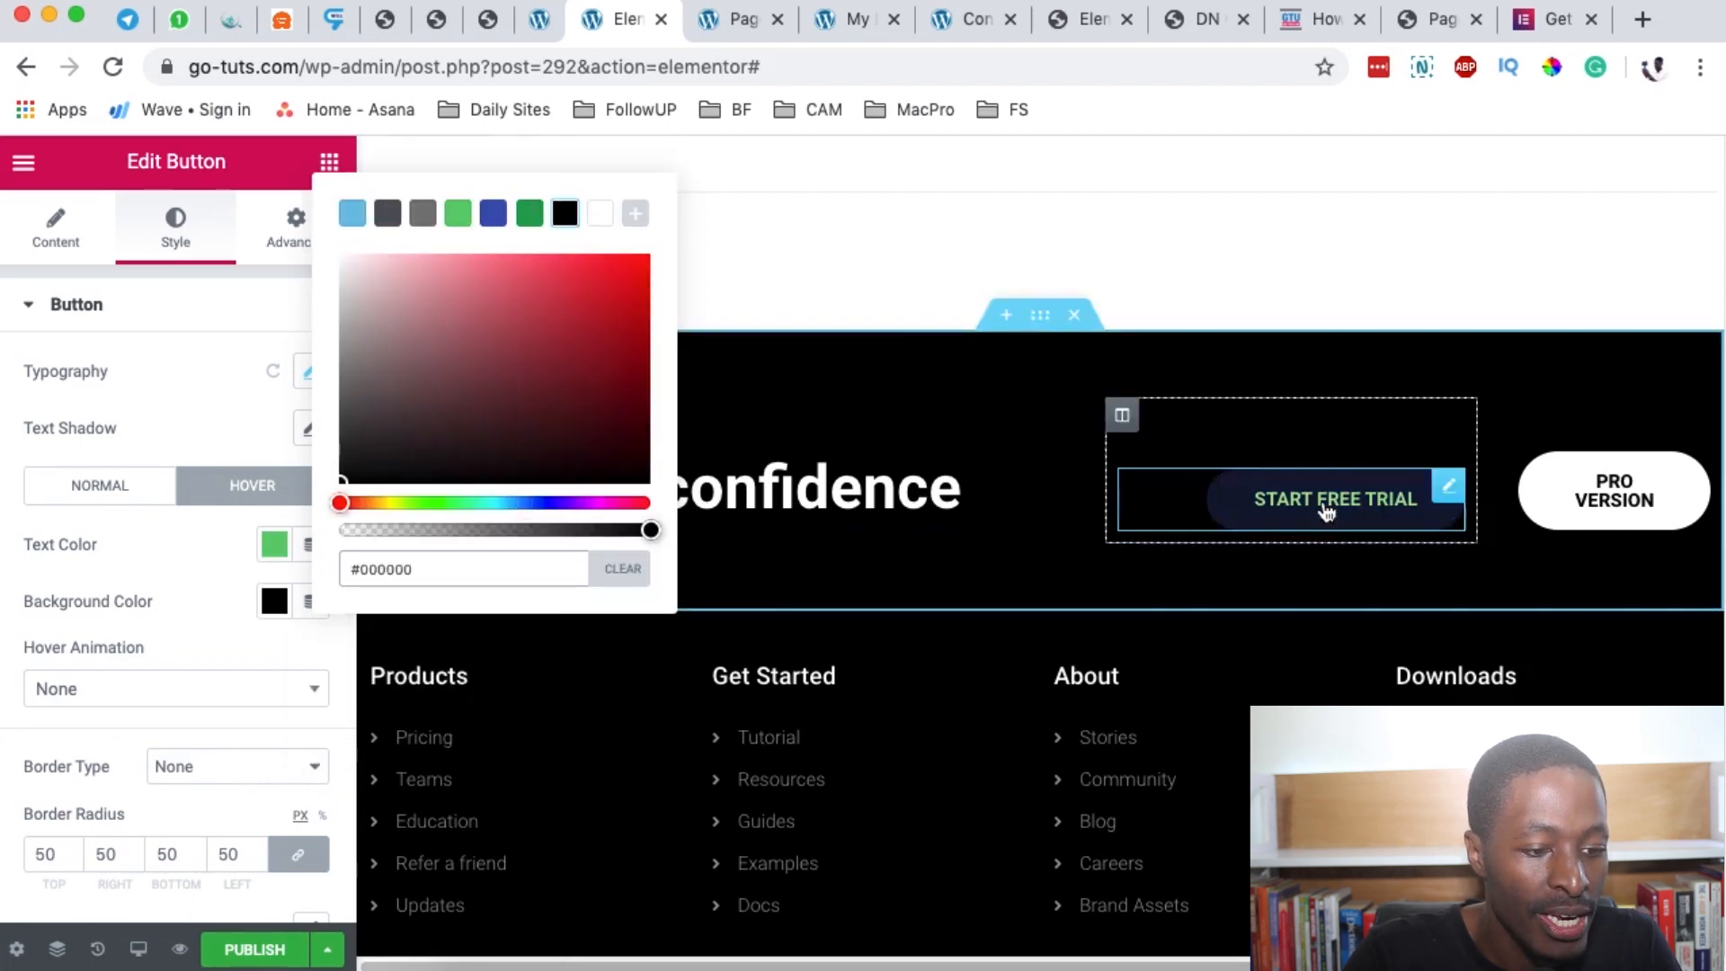
pyautogui.click(1299, 551)
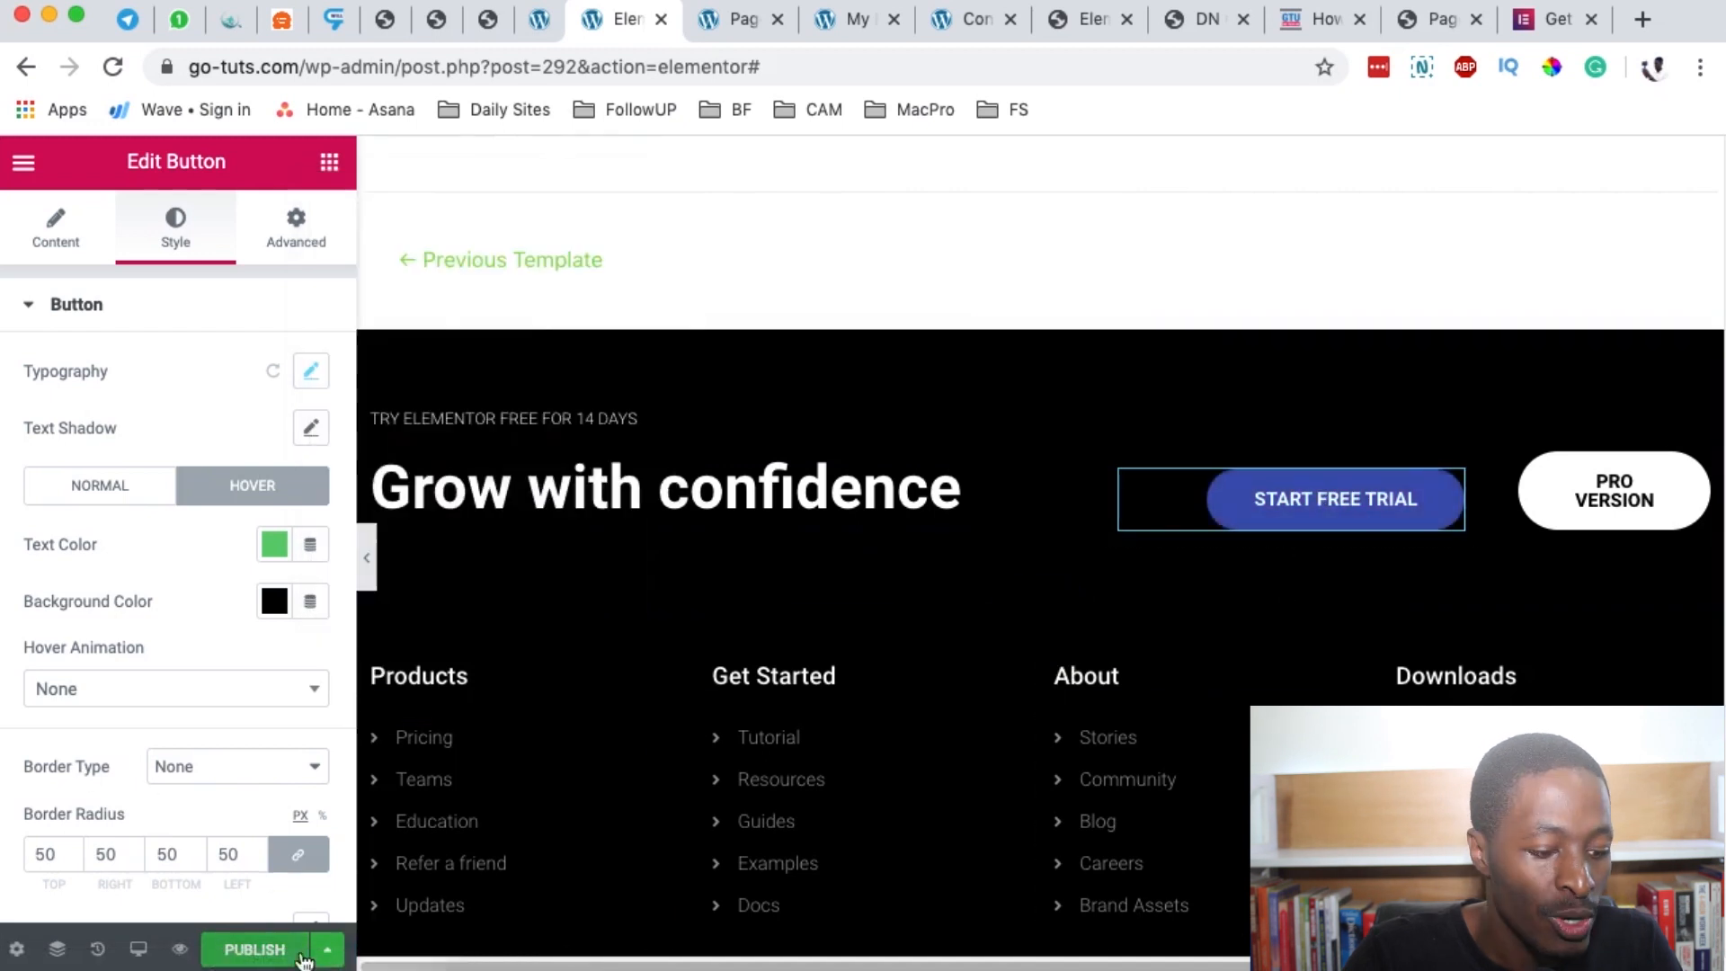
# Add a display condition that includes Singular, Pages, My EPro and publish the footer template.
pyautogui.click(327, 950)
pyautogui.click(135, 825)
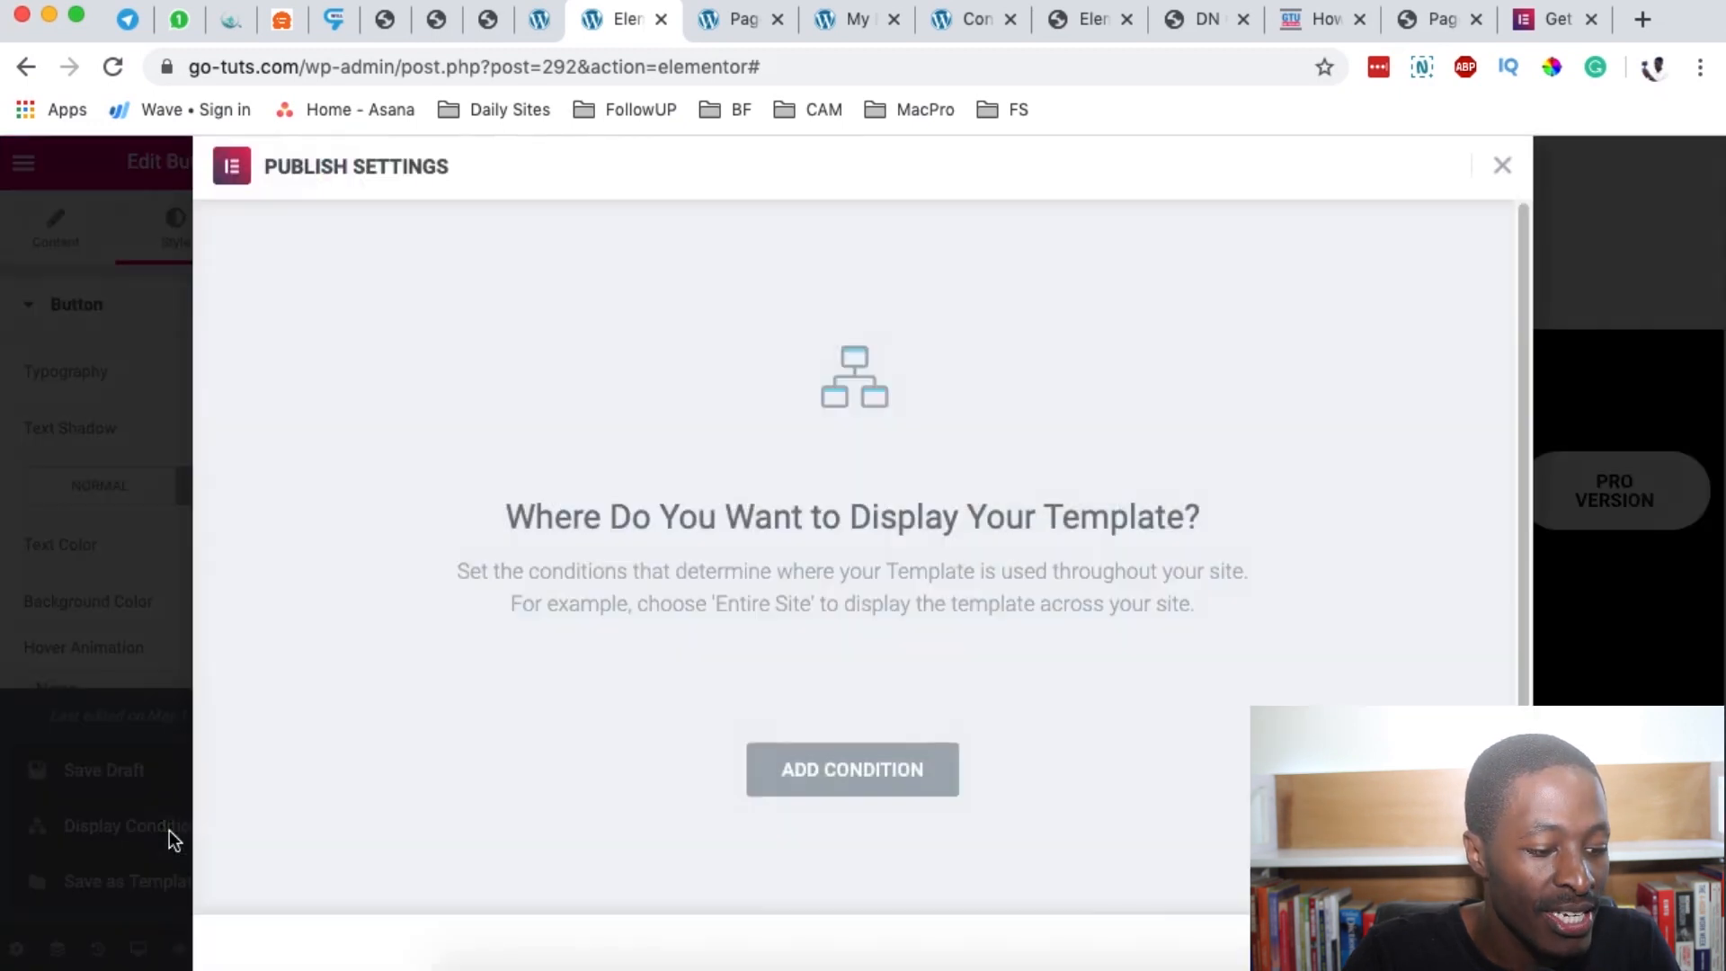
pyautogui.click(854, 789)
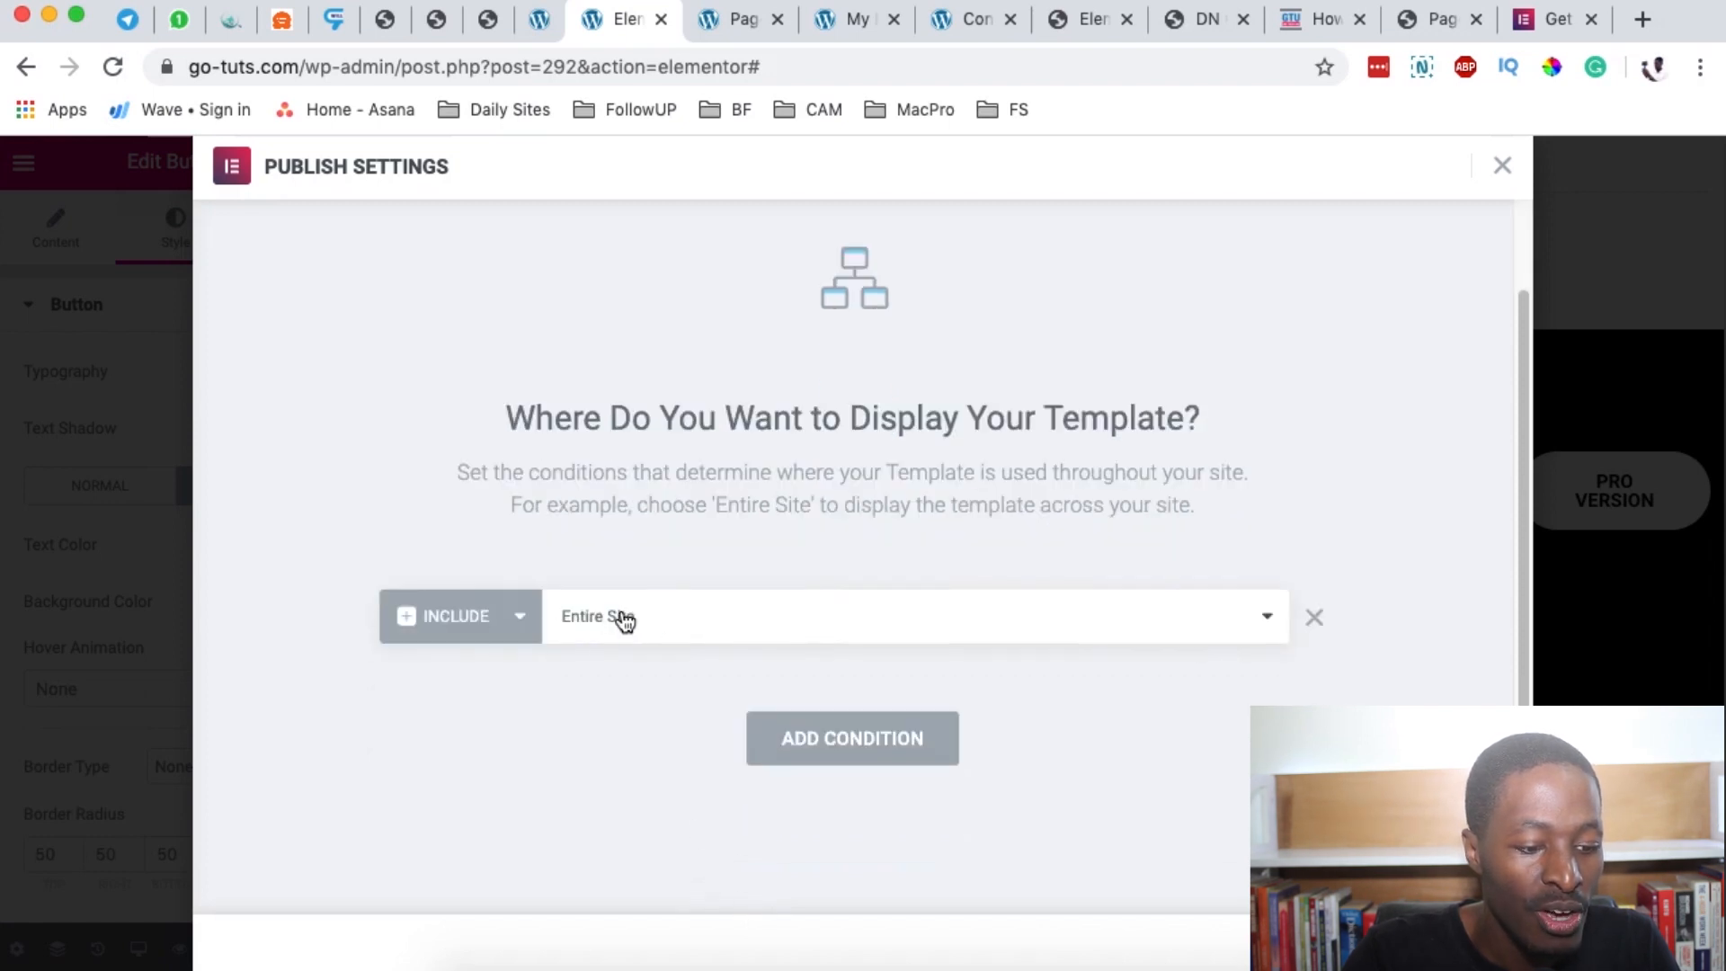
pyautogui.click(624, 621)
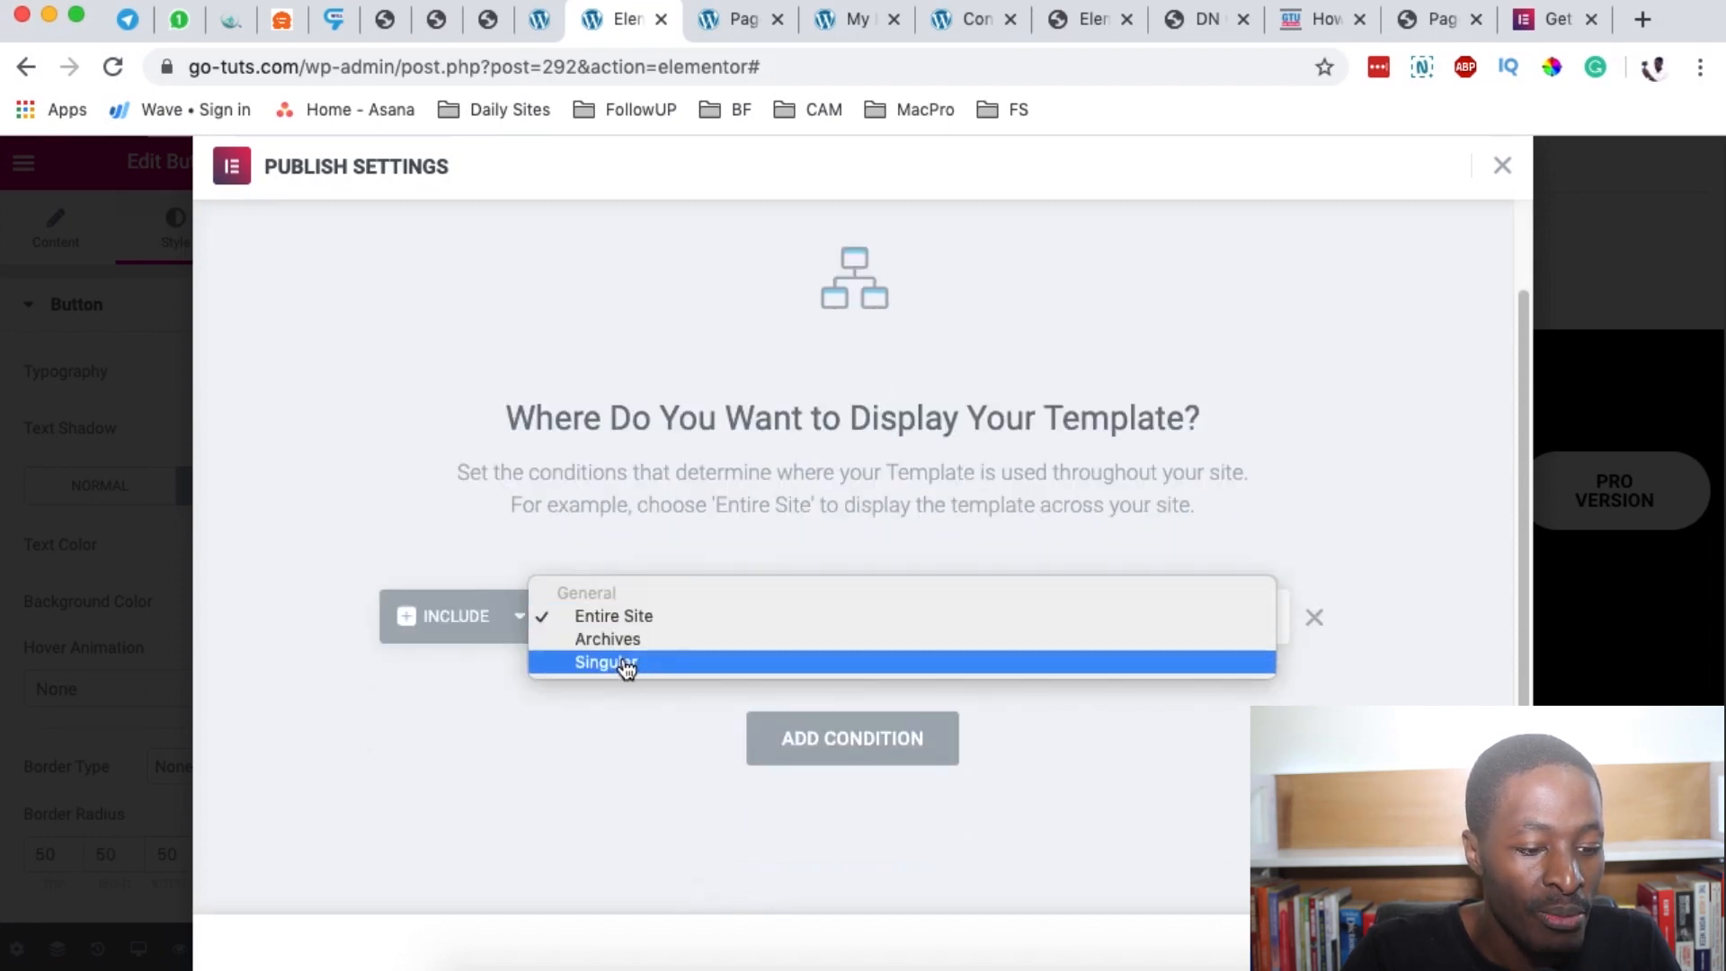
pyautogui.click(627, 666)
pyautogui.click(944, 622)
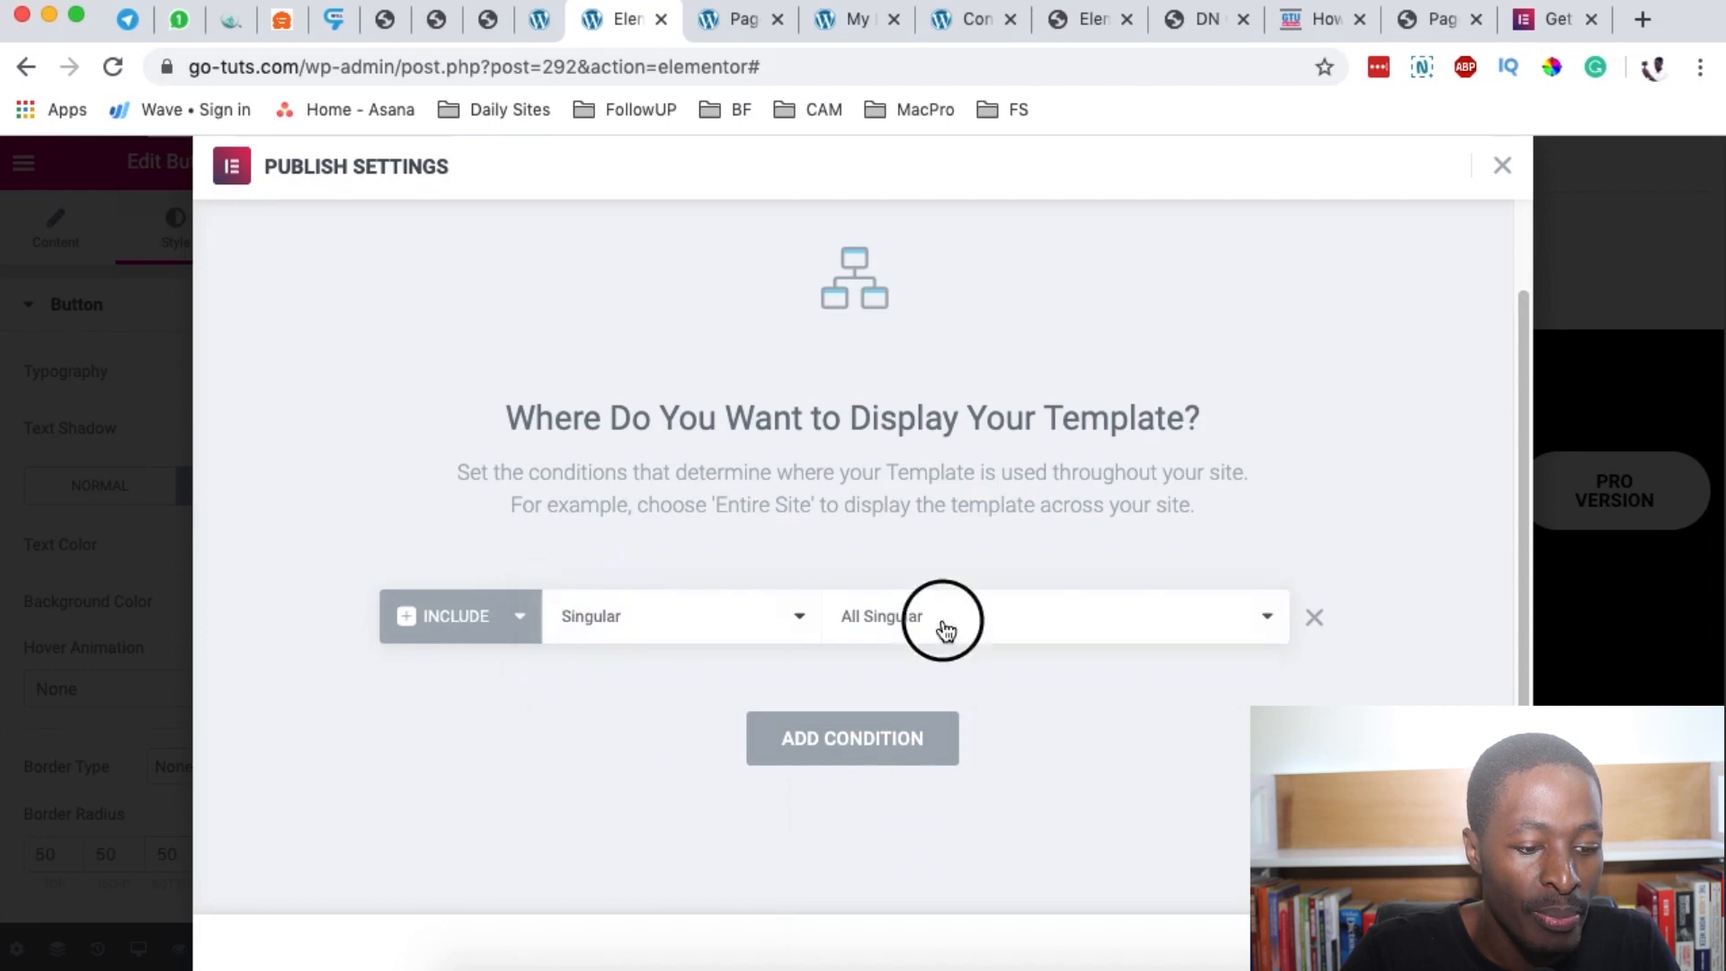
pyautogui.click(939, 843)
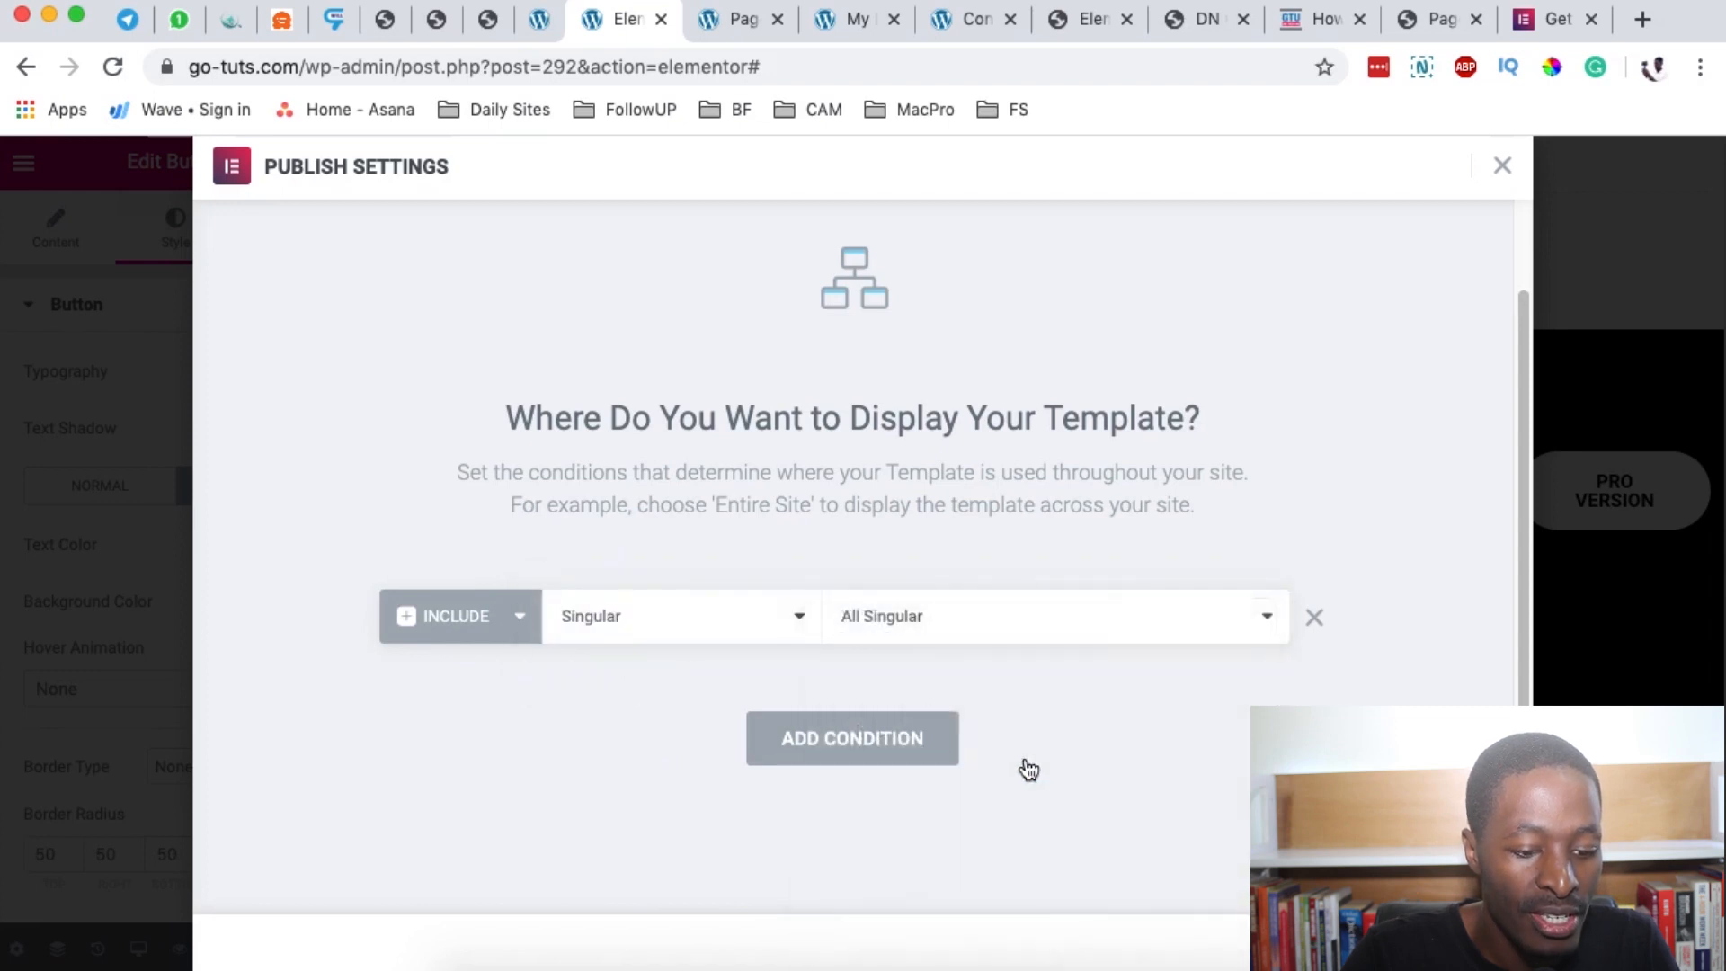
pyautogui.click(1159, 629)
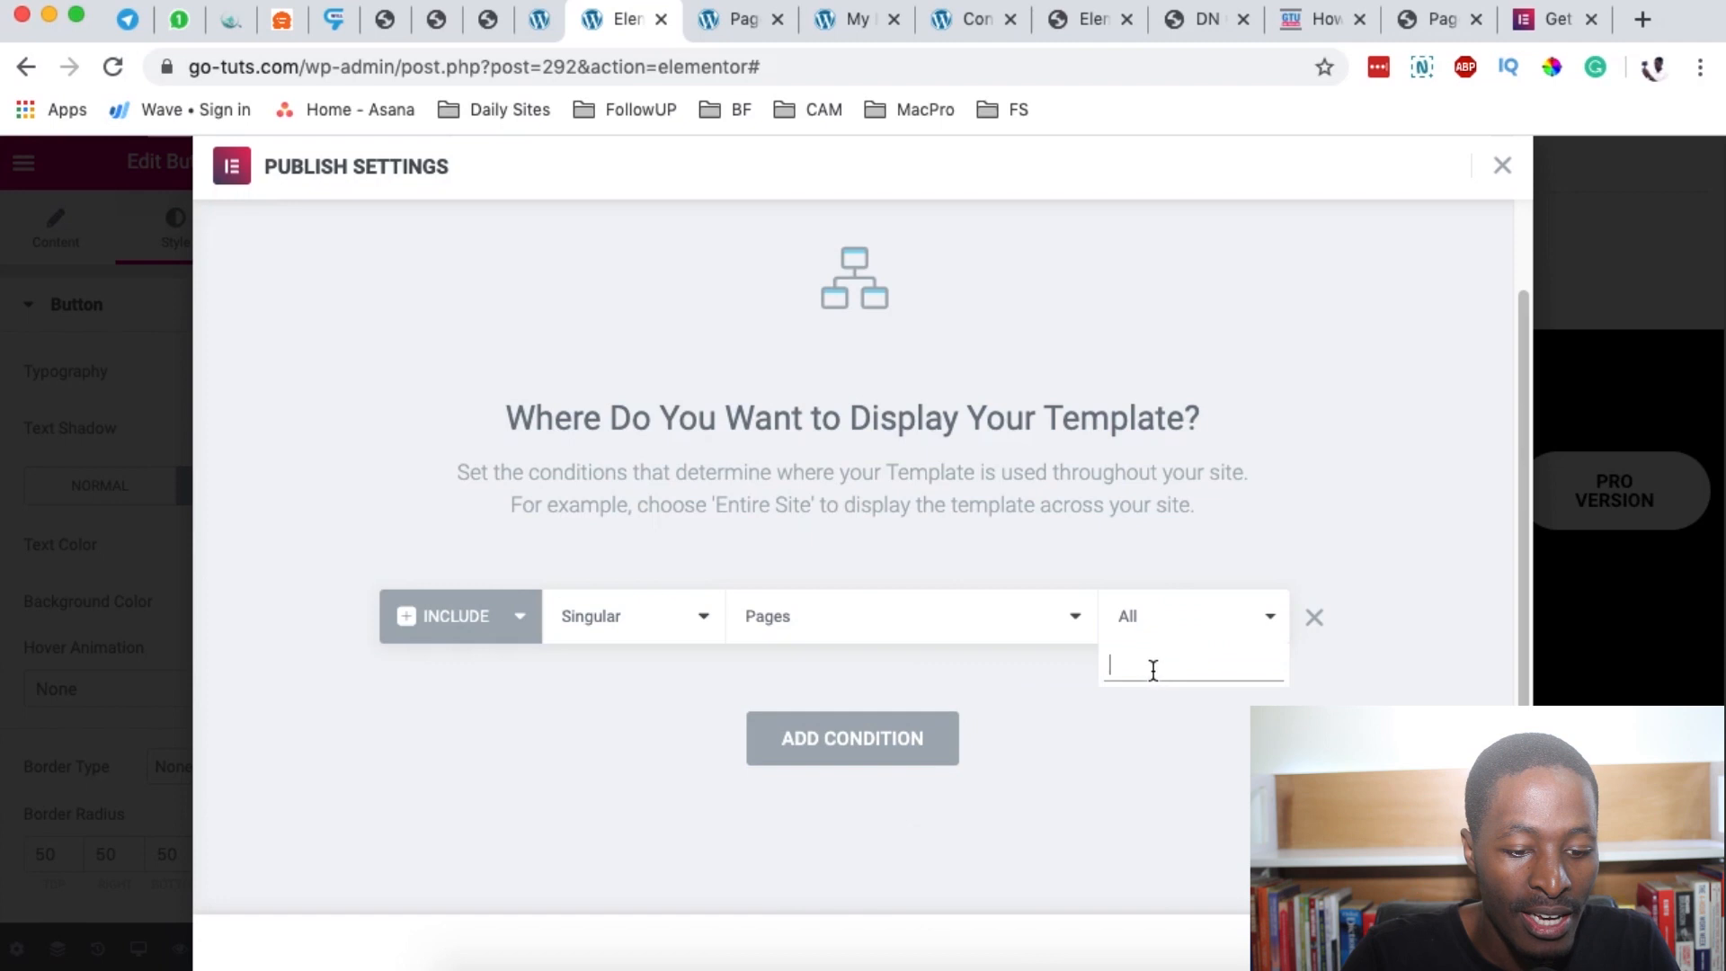
pyautogui.write('epr')
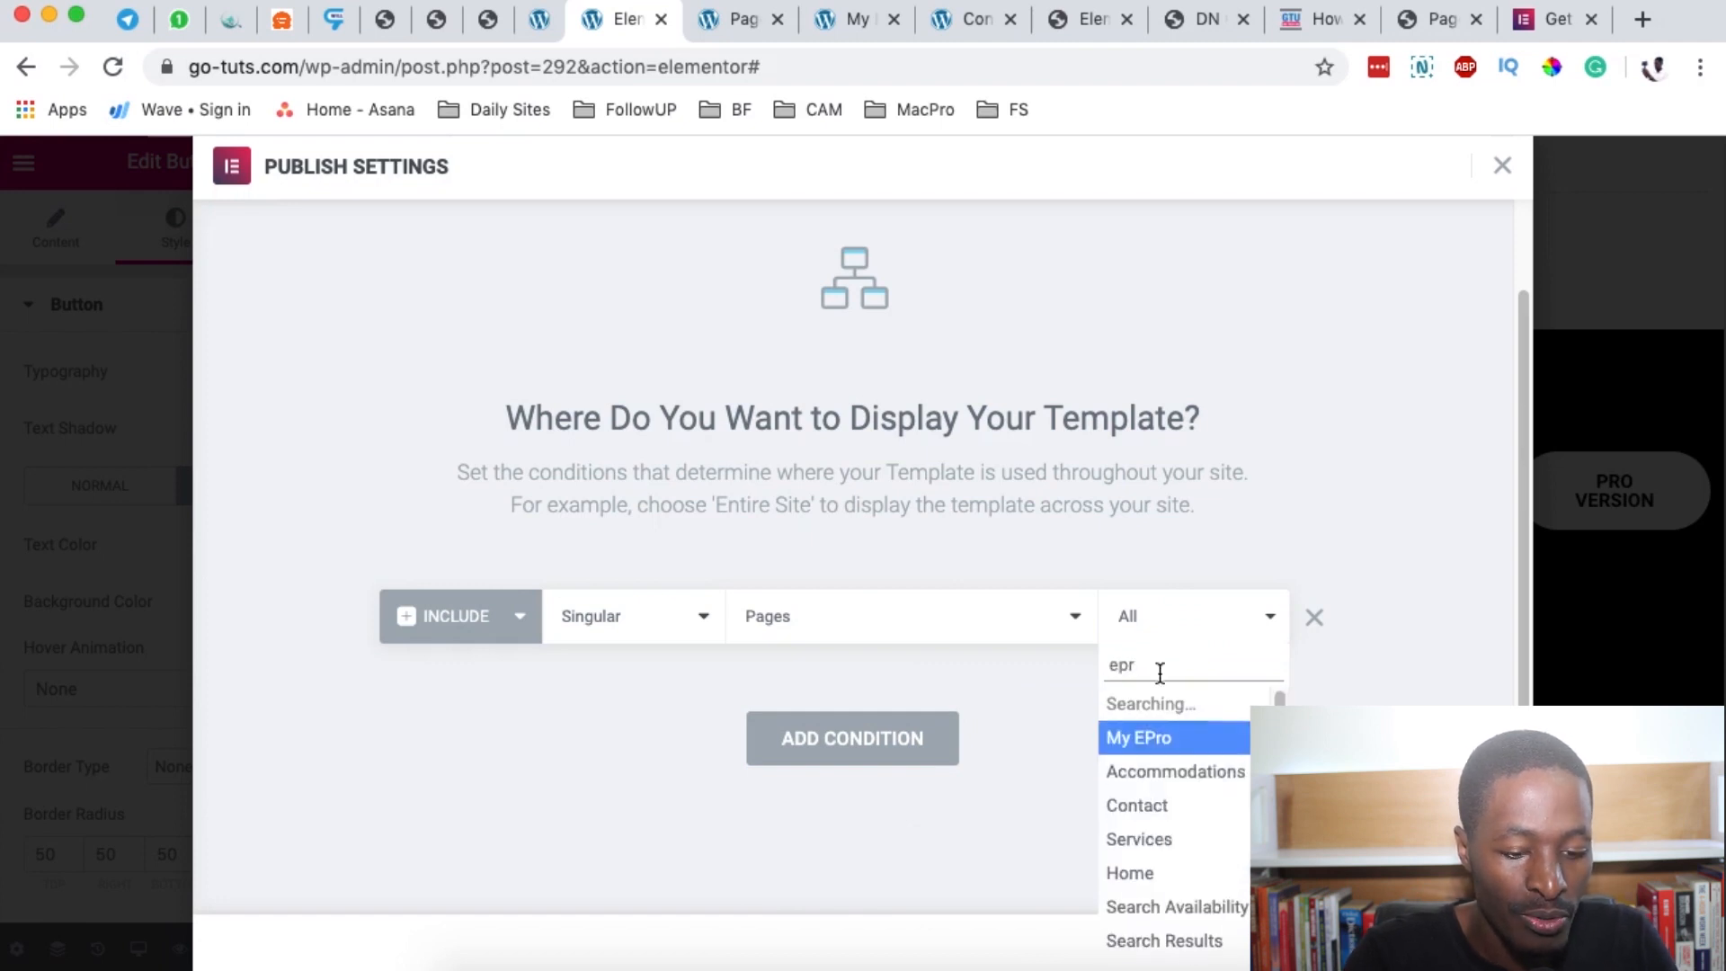
pyautogui.press('Escape')
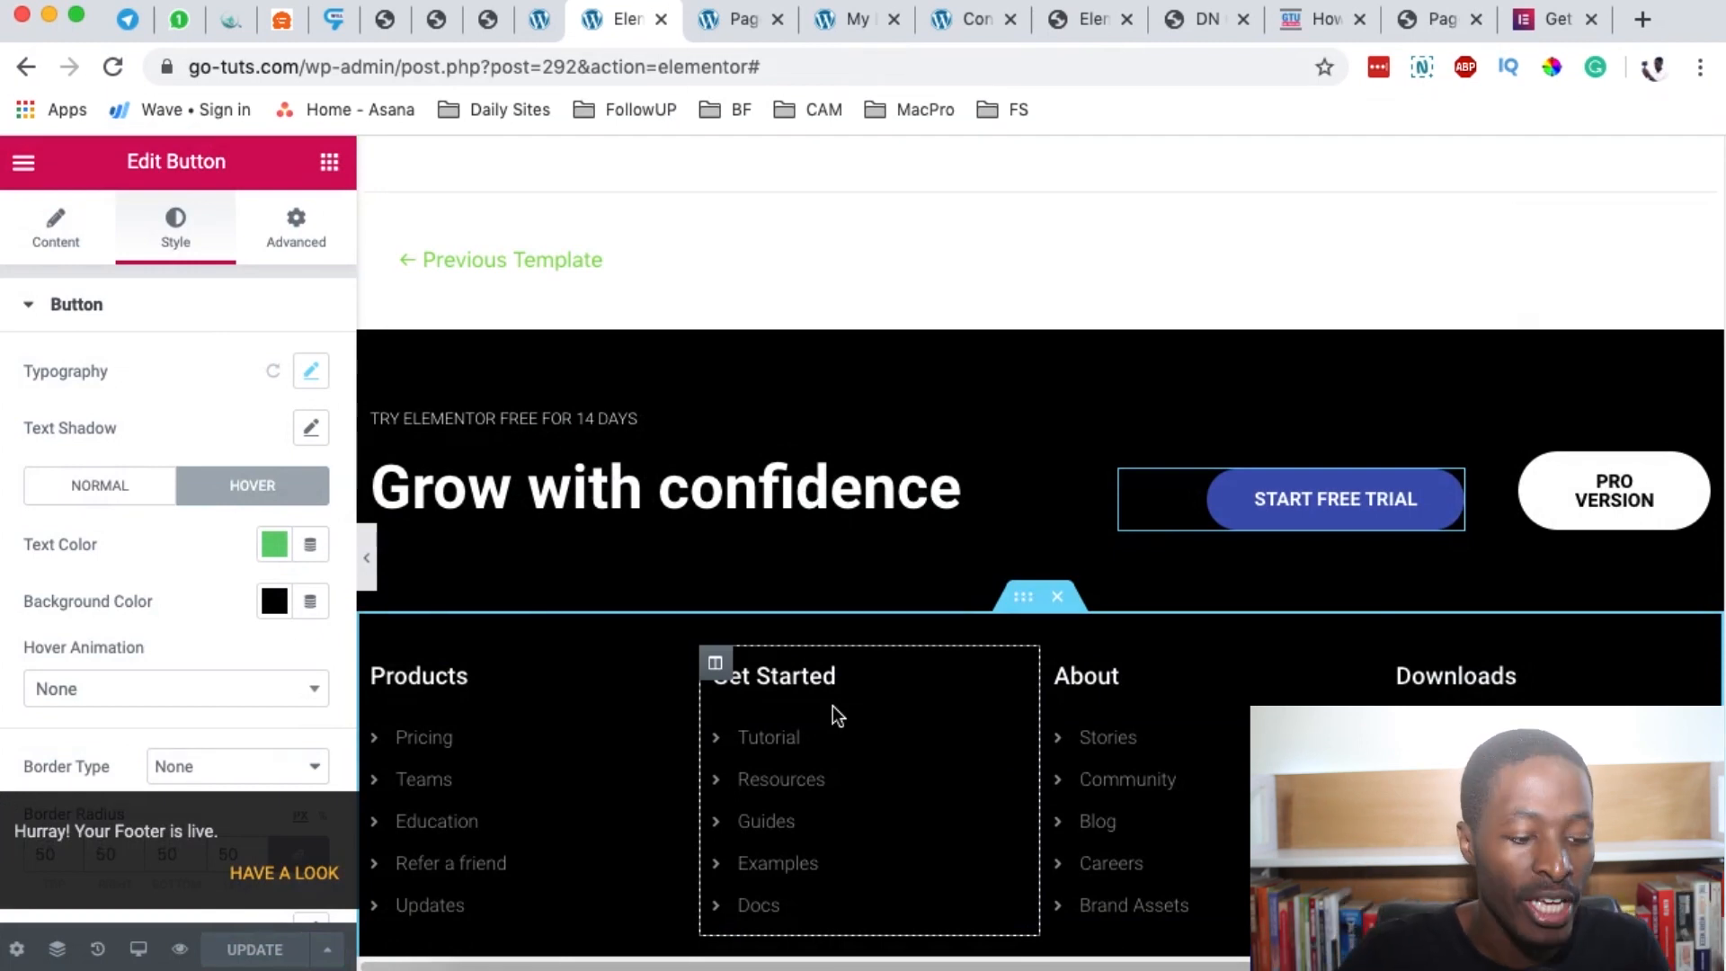
# Reload the live My EPro page and check the new footer and its Start Free Trial button.
pyautogui.click(748, 20)
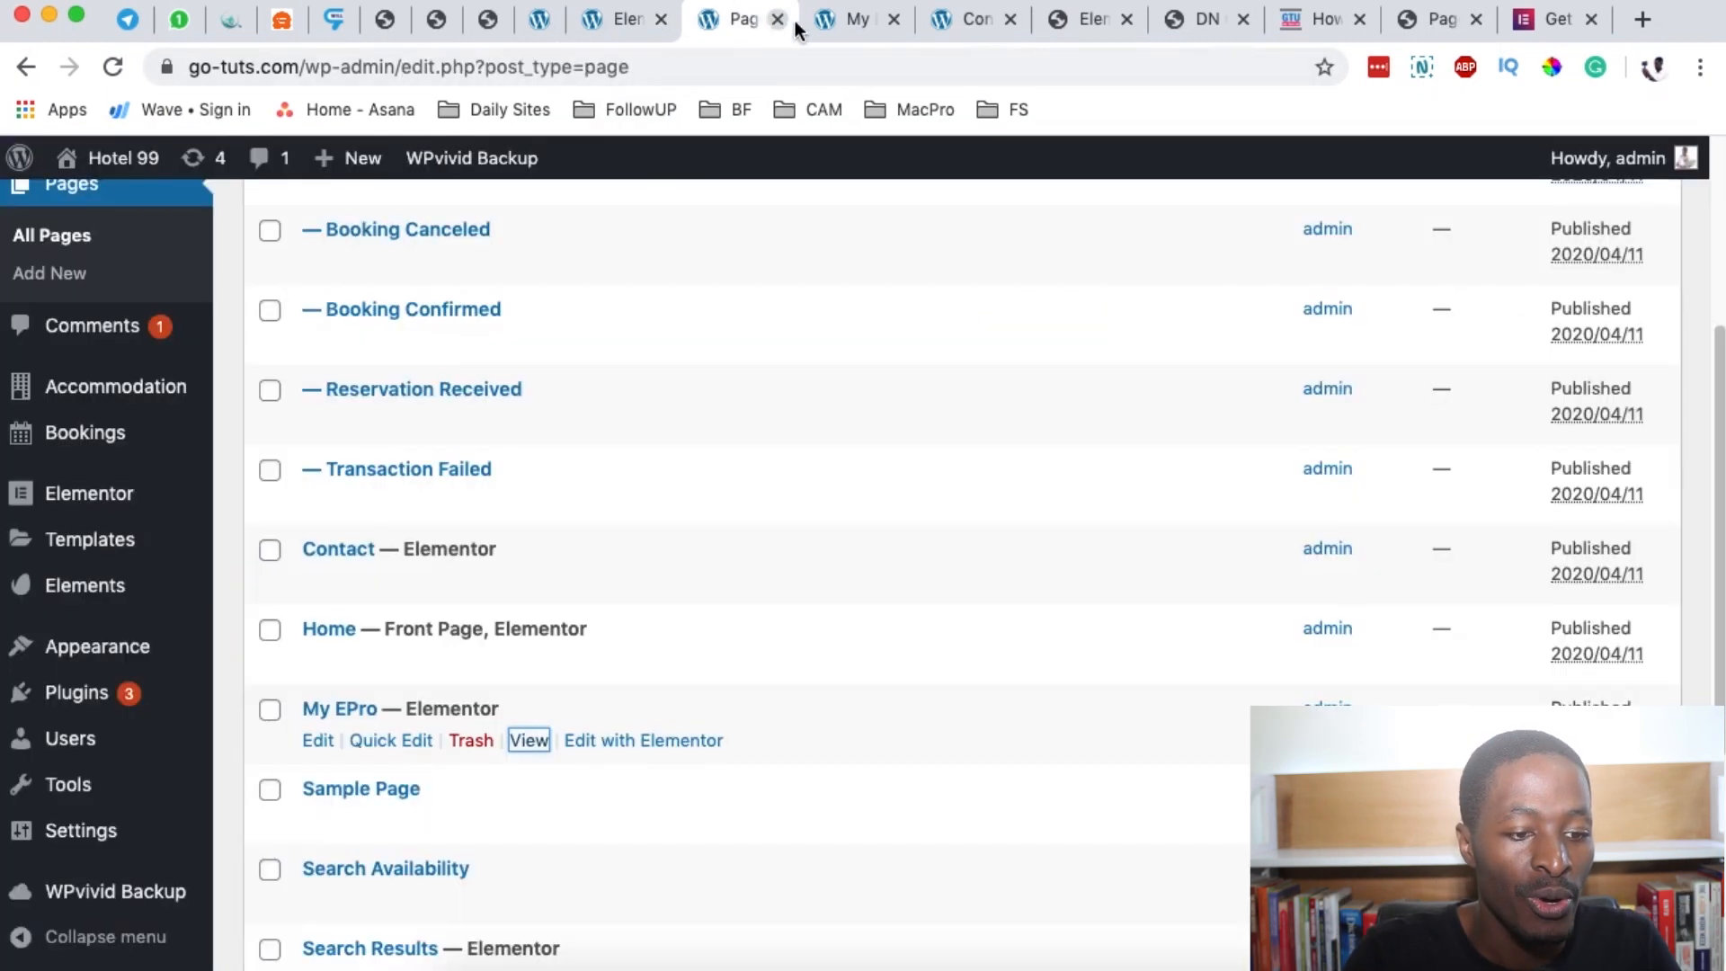
pyautogui.click(849, 22)
pyautogui.click(113, 67)
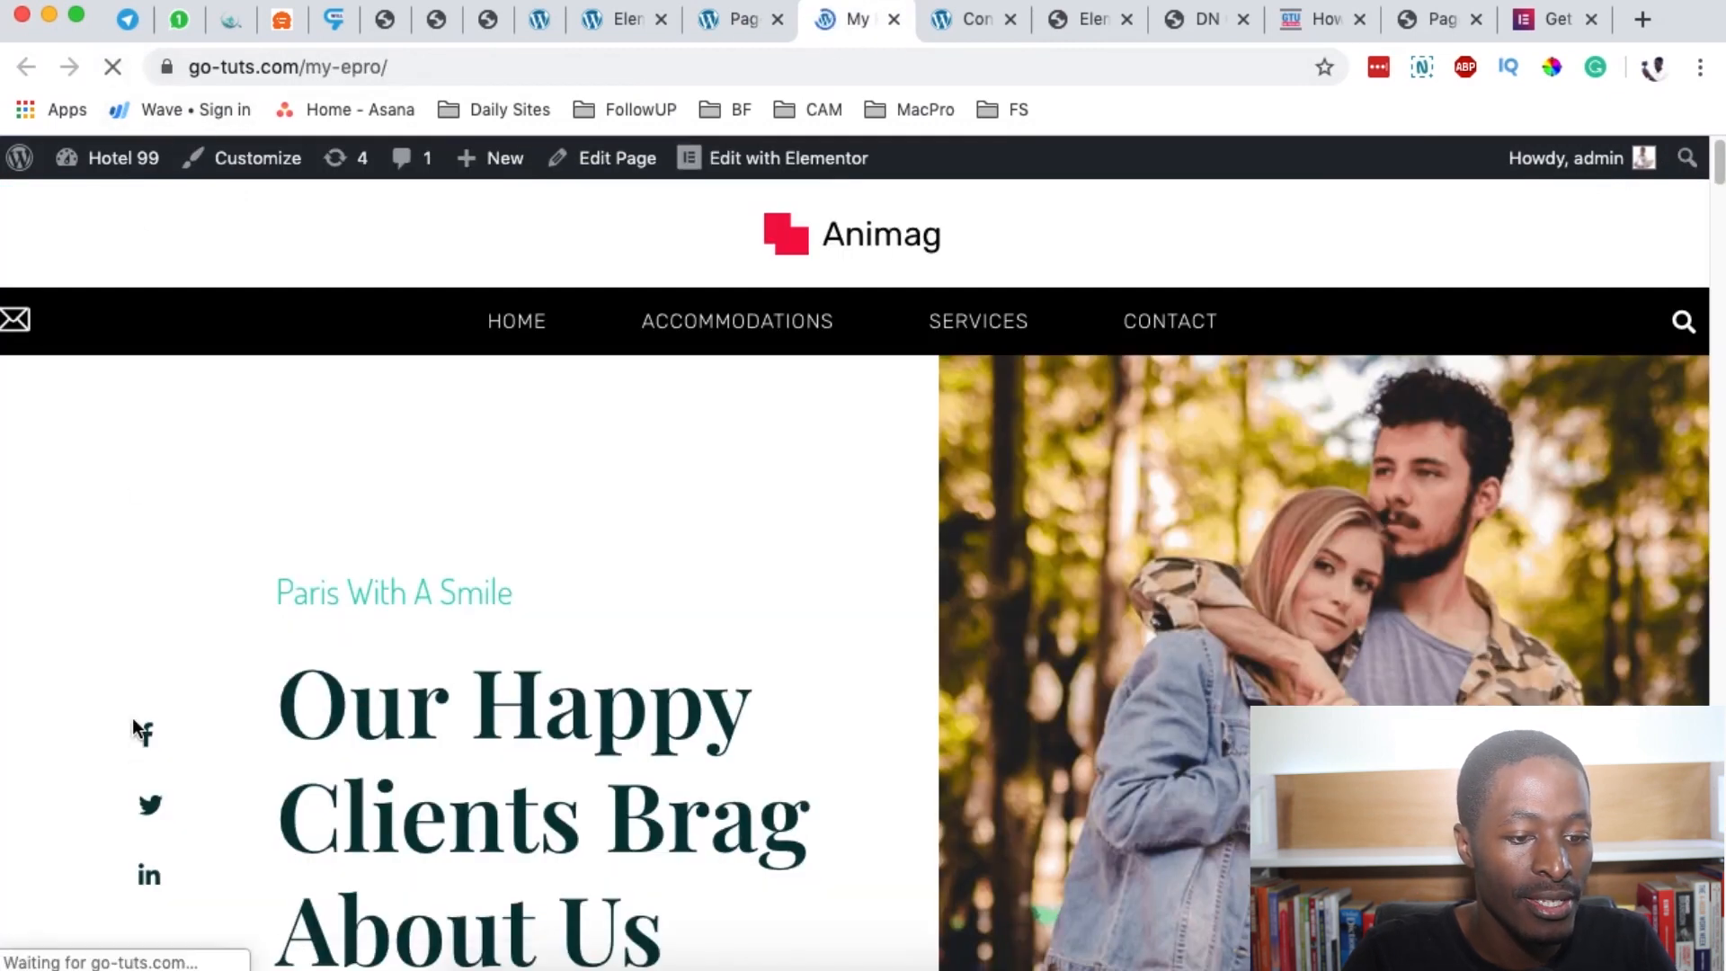
pyautogui.scroll(-10, 476, 764)
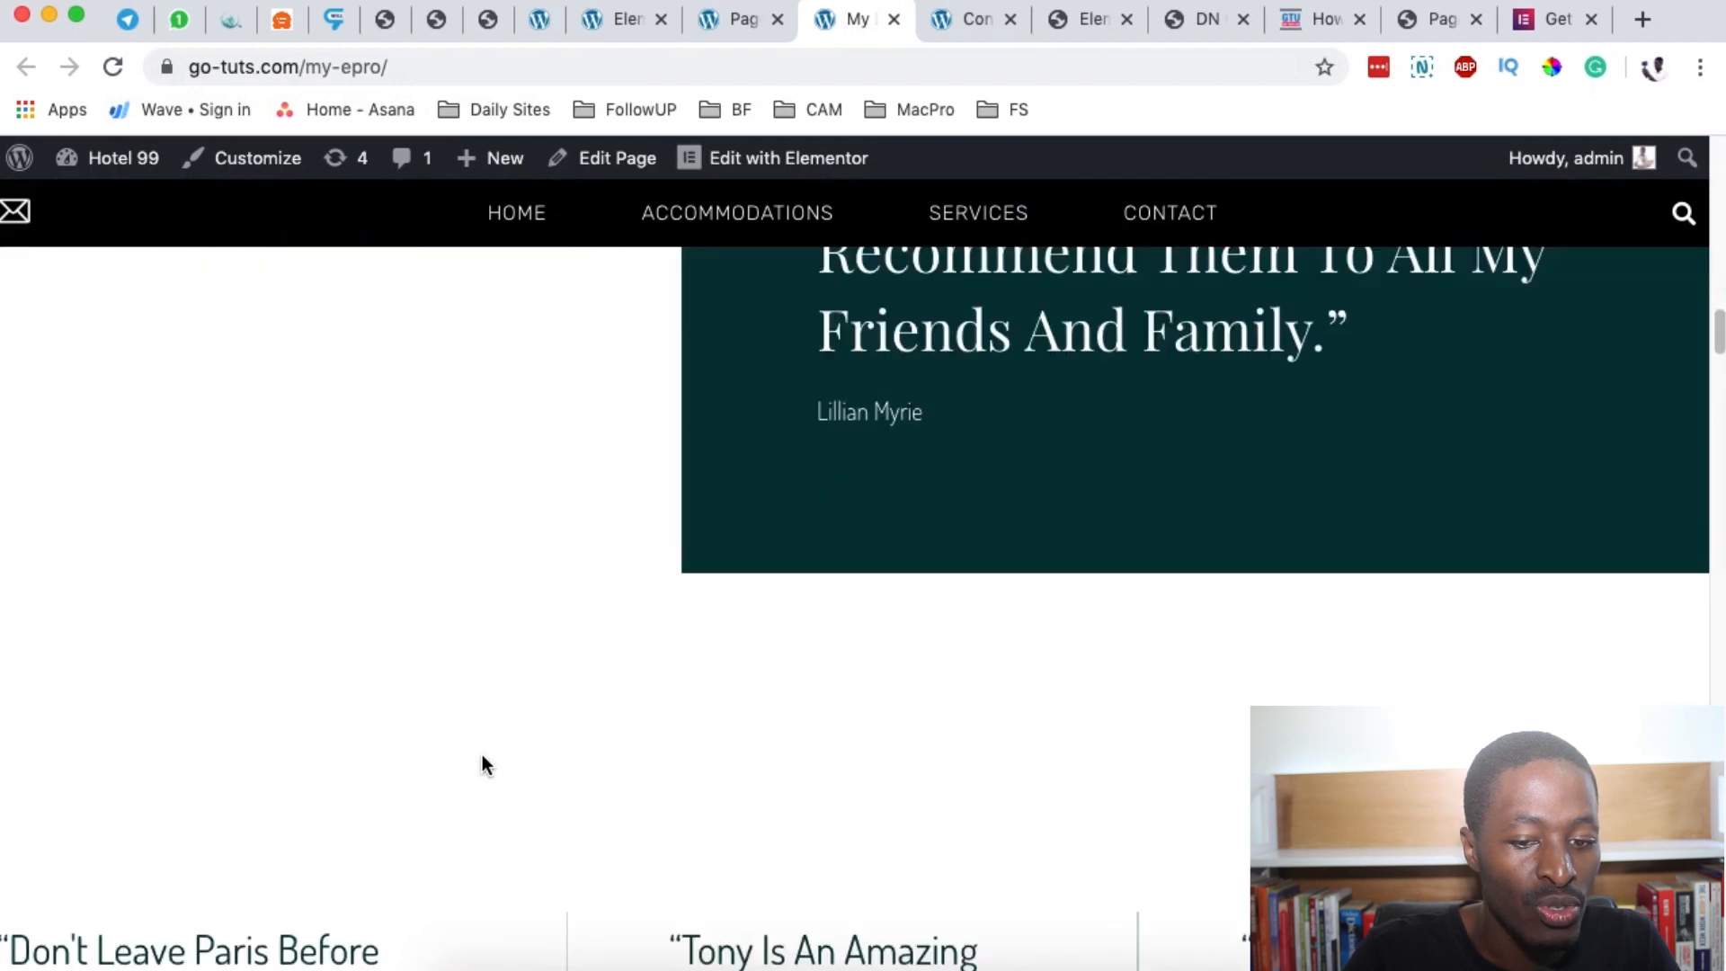
pyautogui.scroll(-15, 482, 762)
pyautogui.scroll(-15, 486, 755)
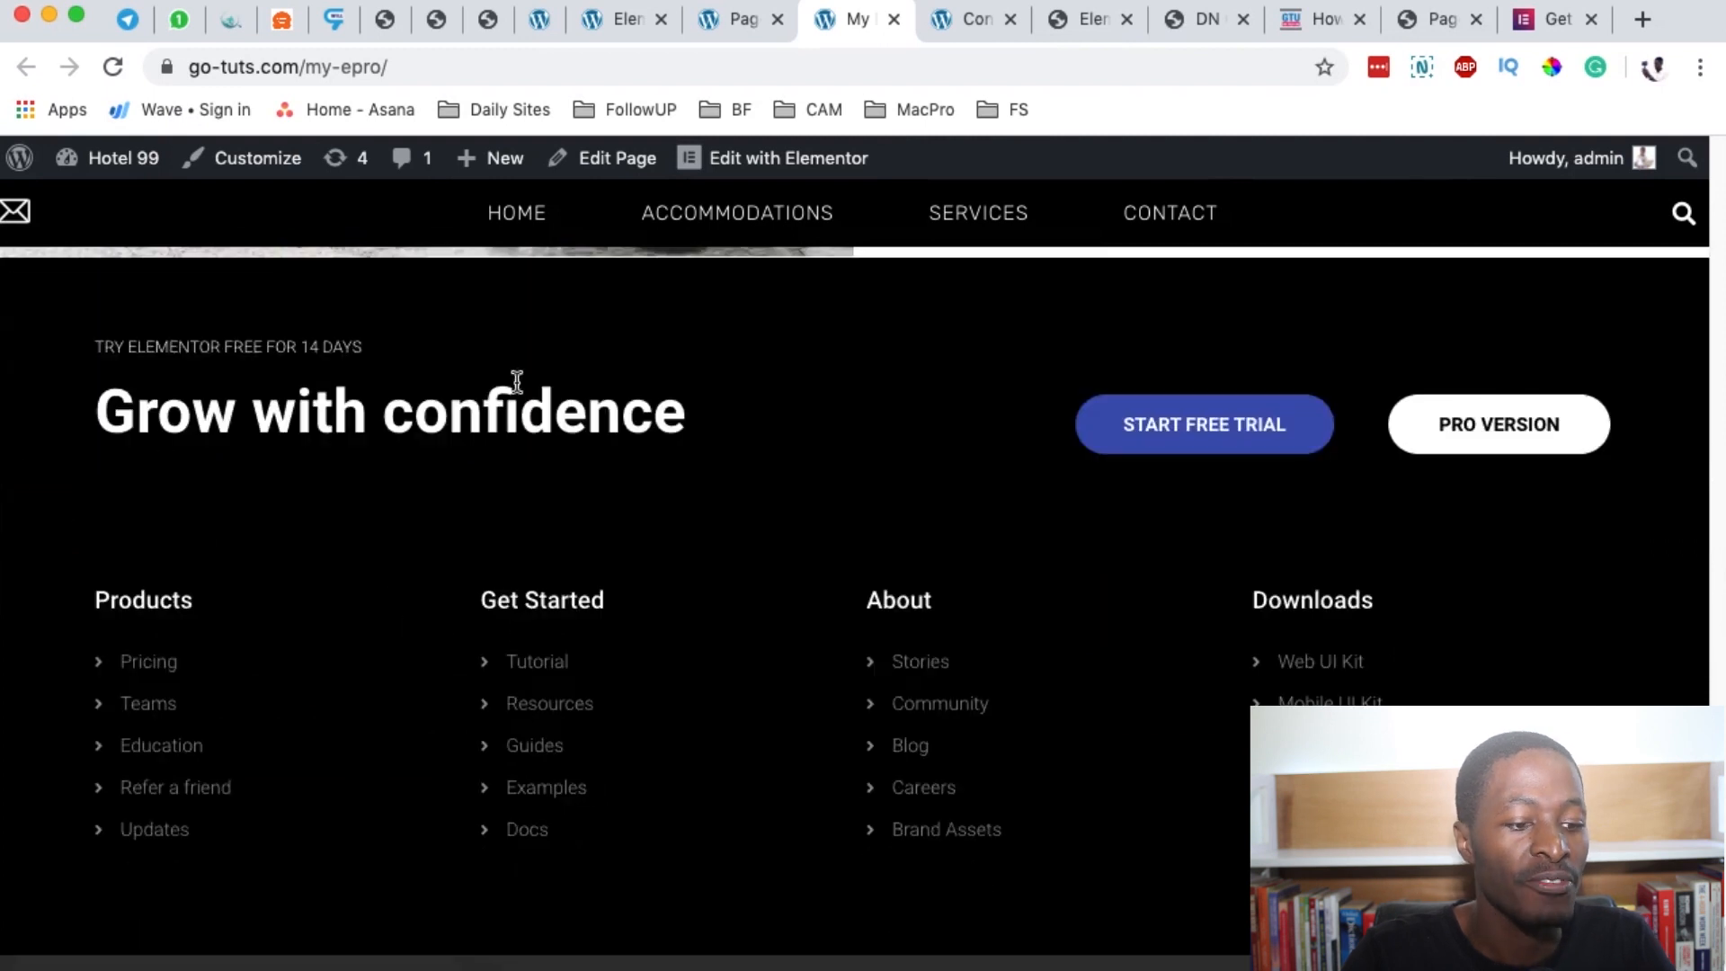
pyautogui.click(1185, 450)
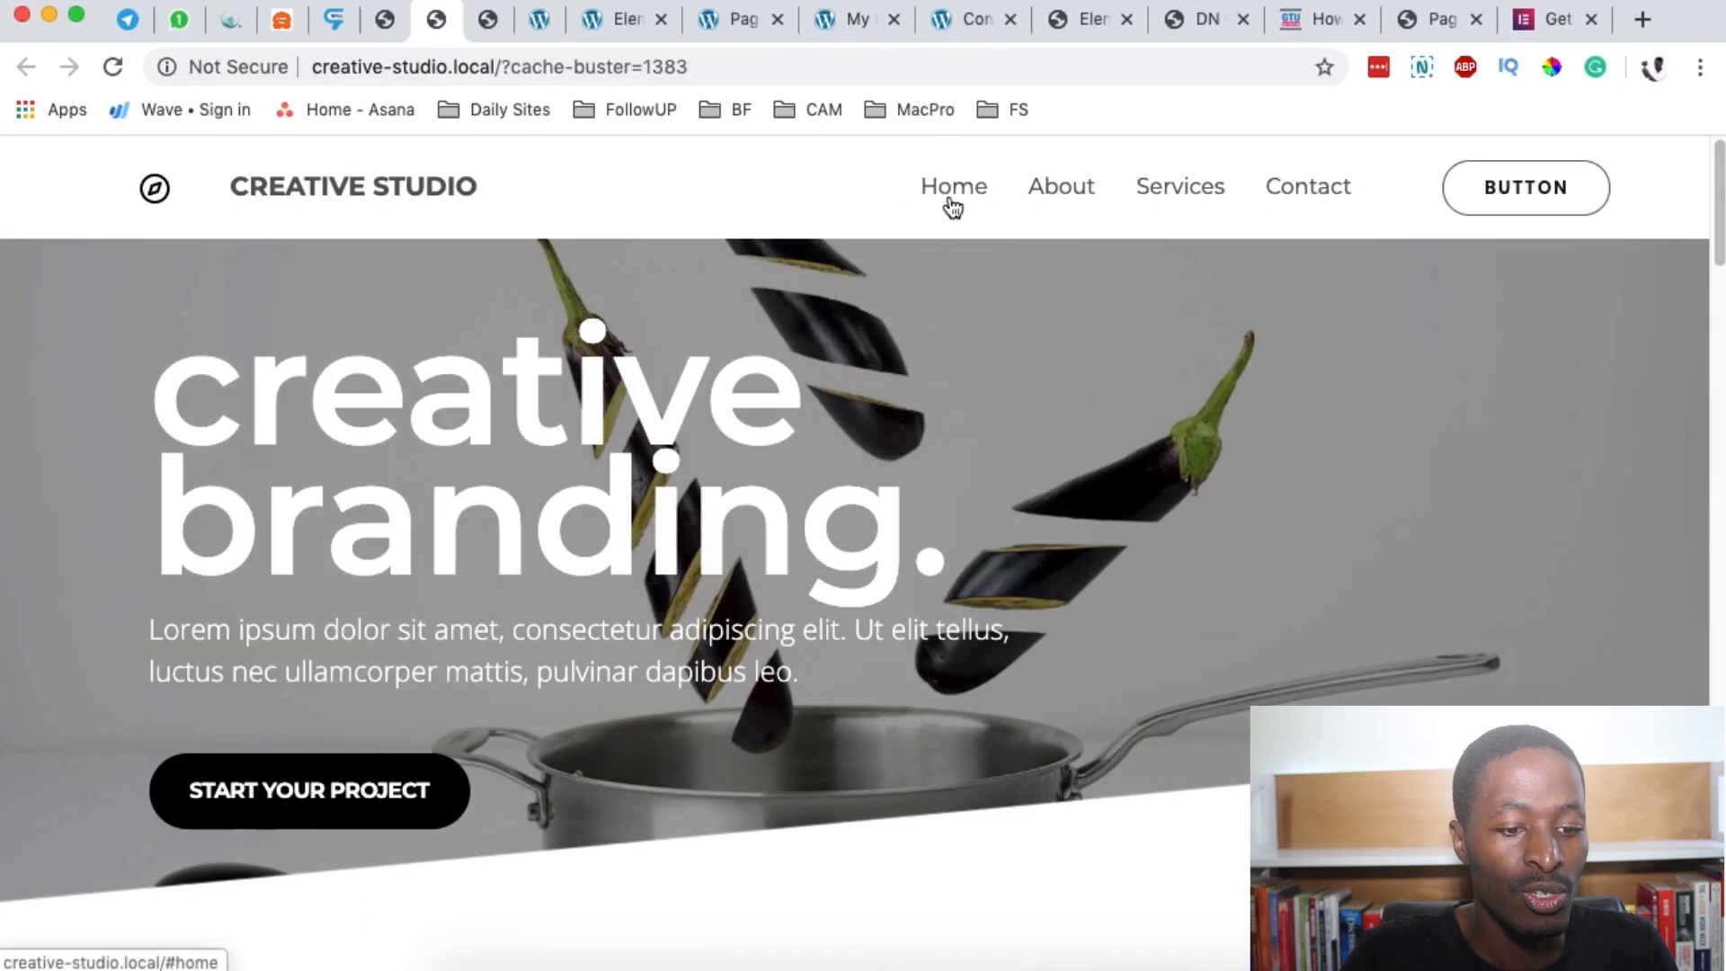
# Switch to the Creative Studio site and examine its one-page layout through the Home and Services menu links.
pyautogui.click(946, 192)
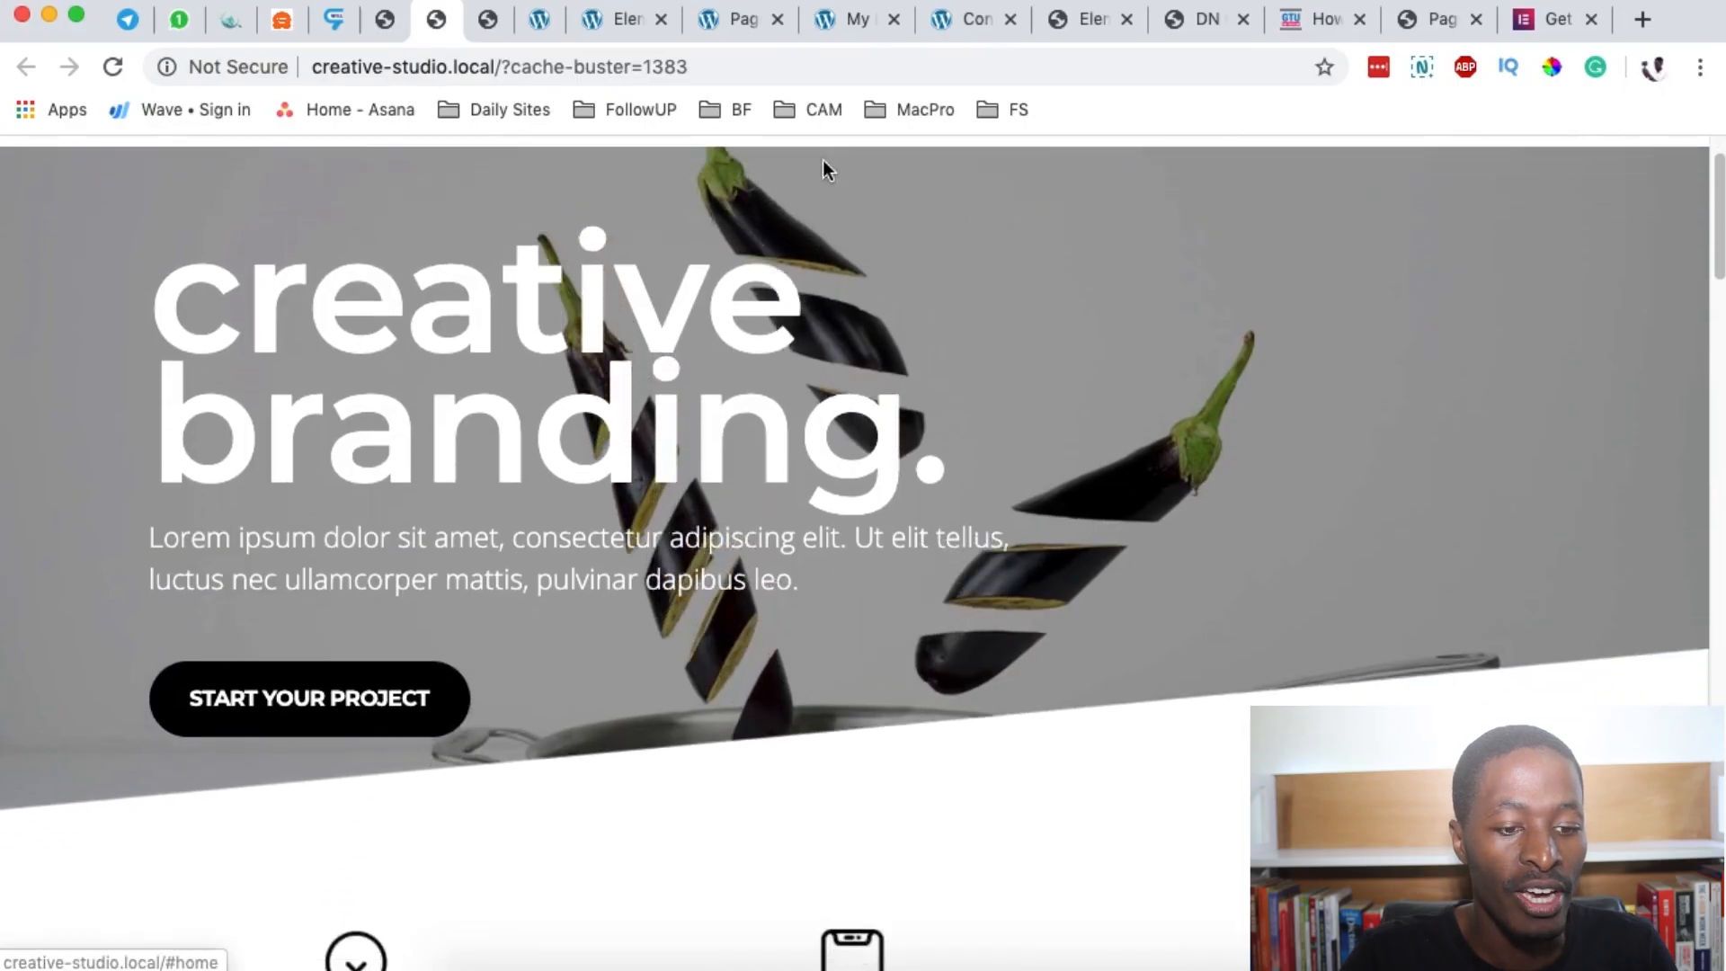
pyautogui.scroll(-7, 1061, 190)
pyautogui.scroll(8, 989, 374)
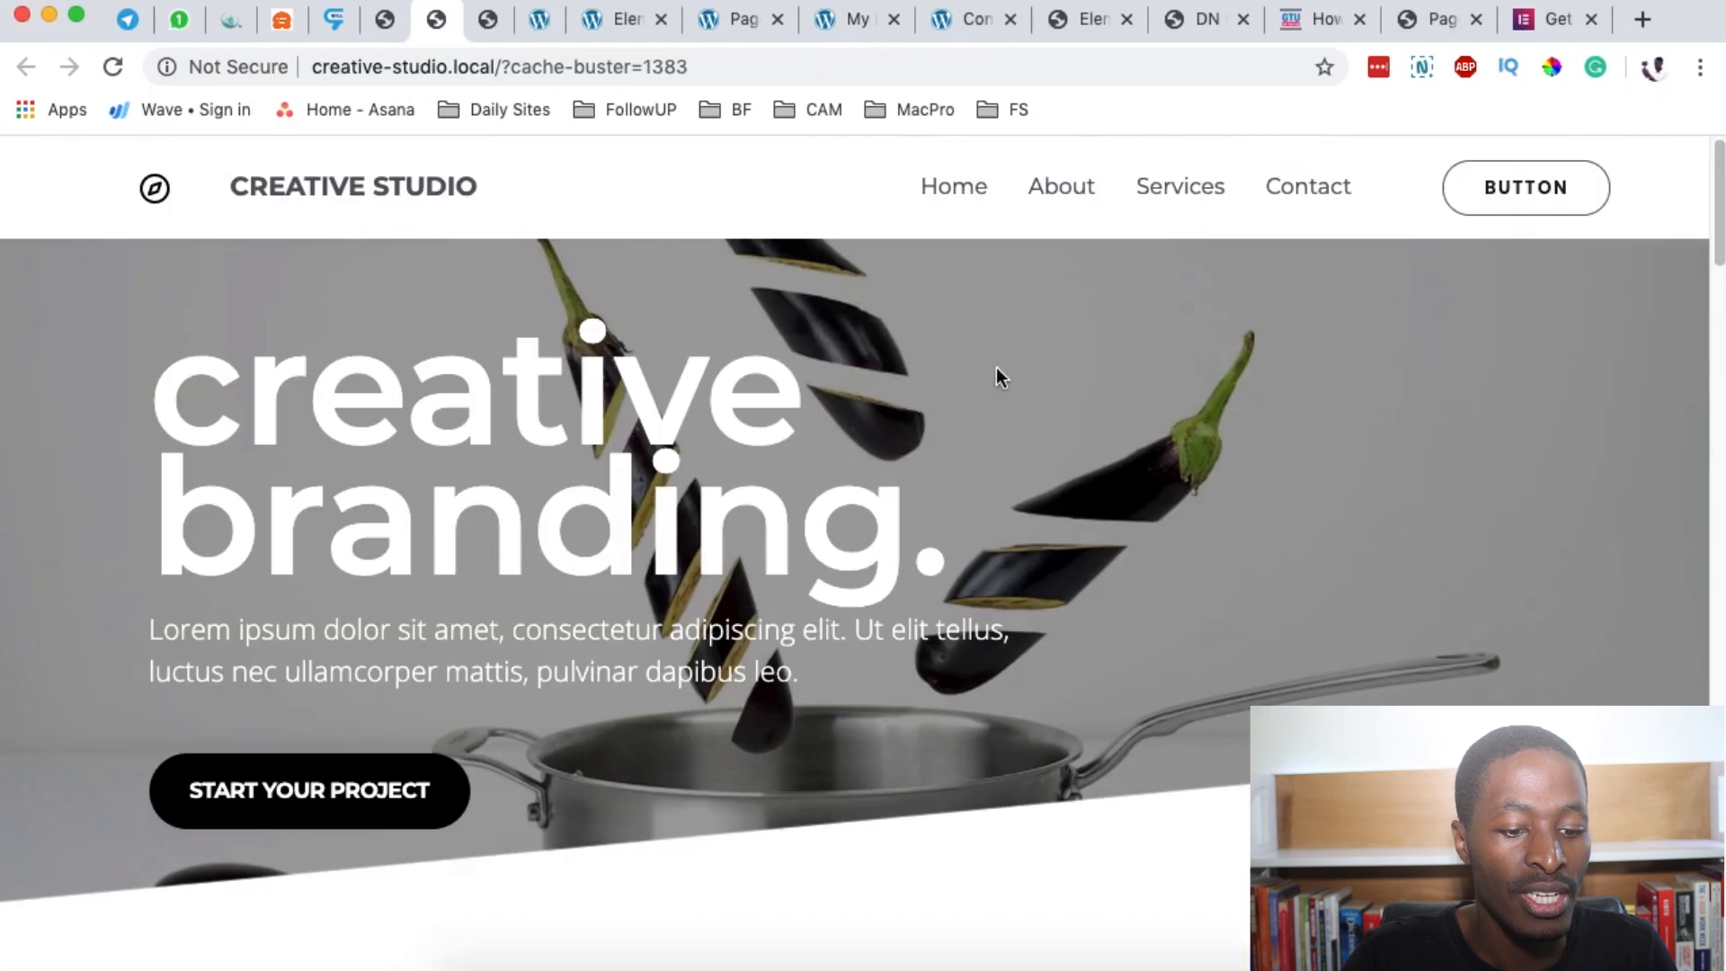
pyautogui.click(1167, 192)
pyautogui.scroll(-5, 1072, 443)
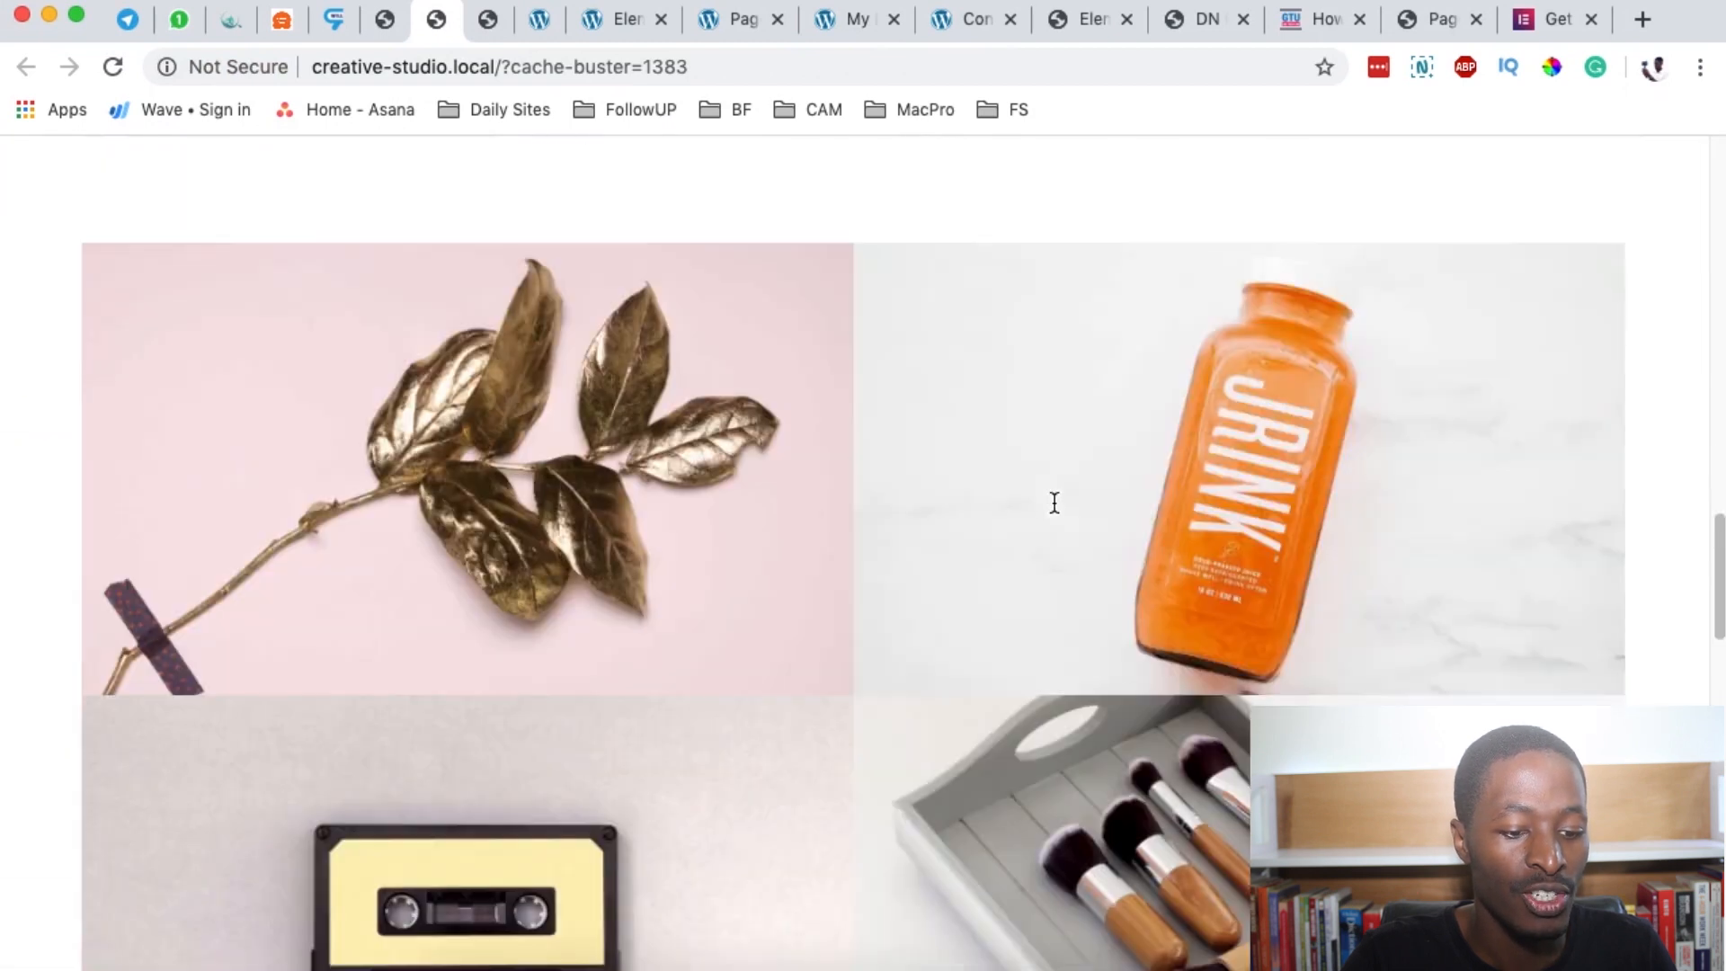
pyautogui.scroll(-8, 1057, 511)
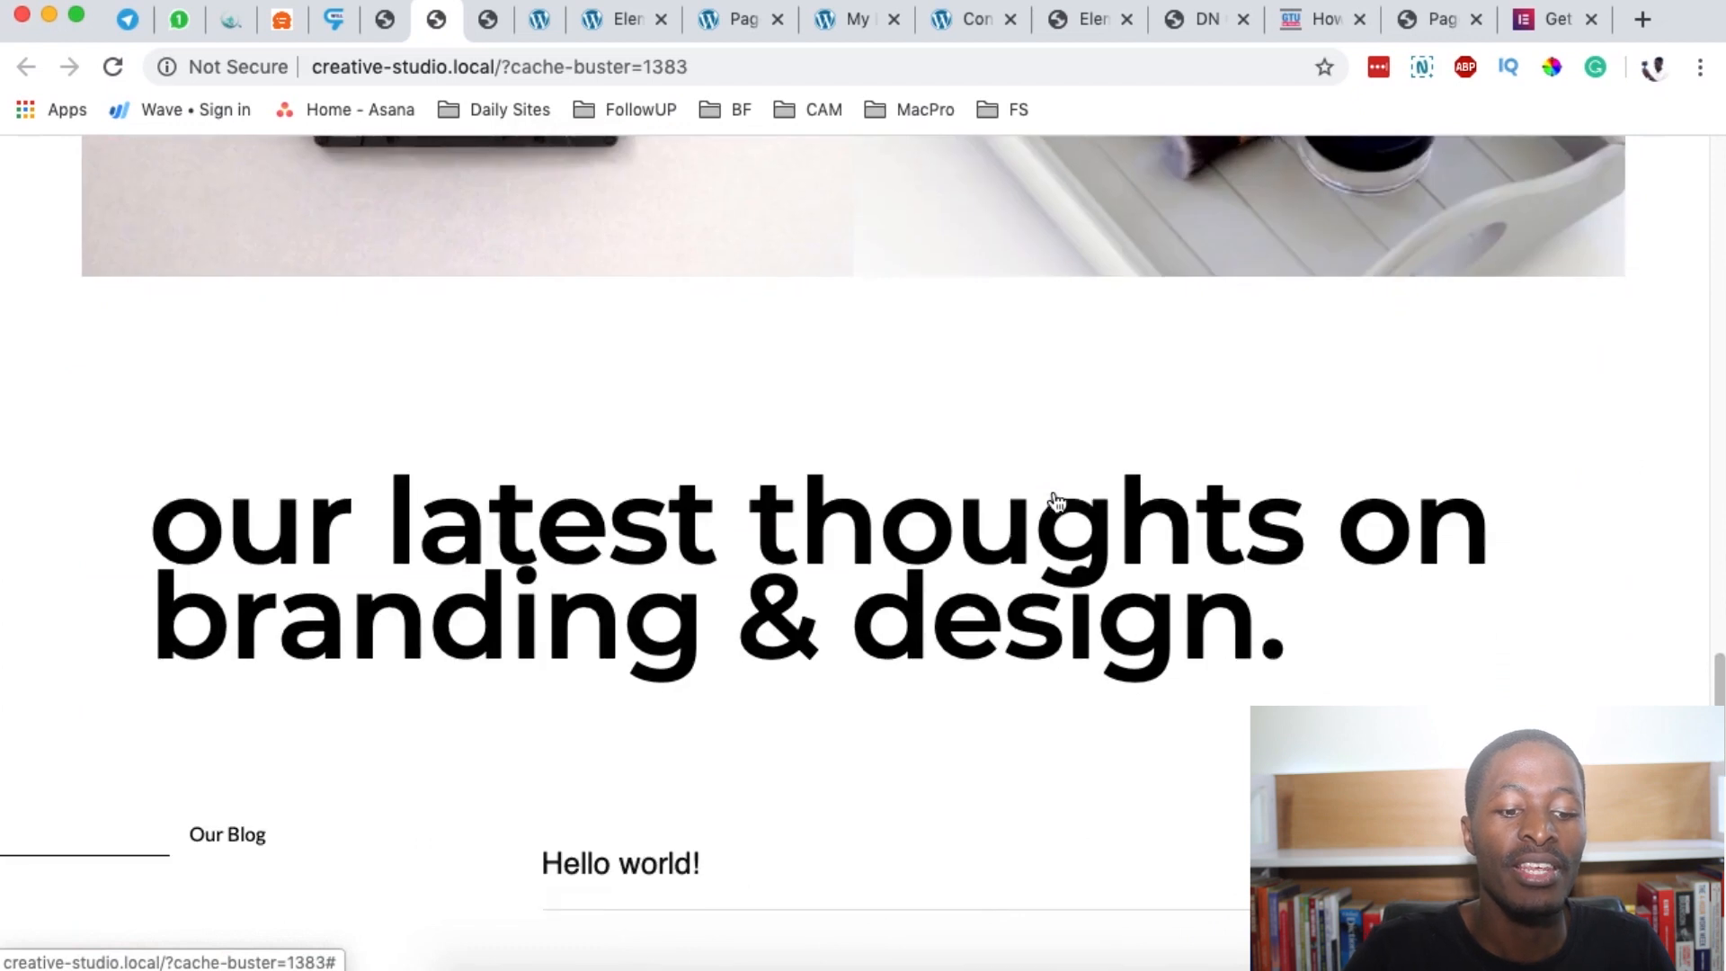